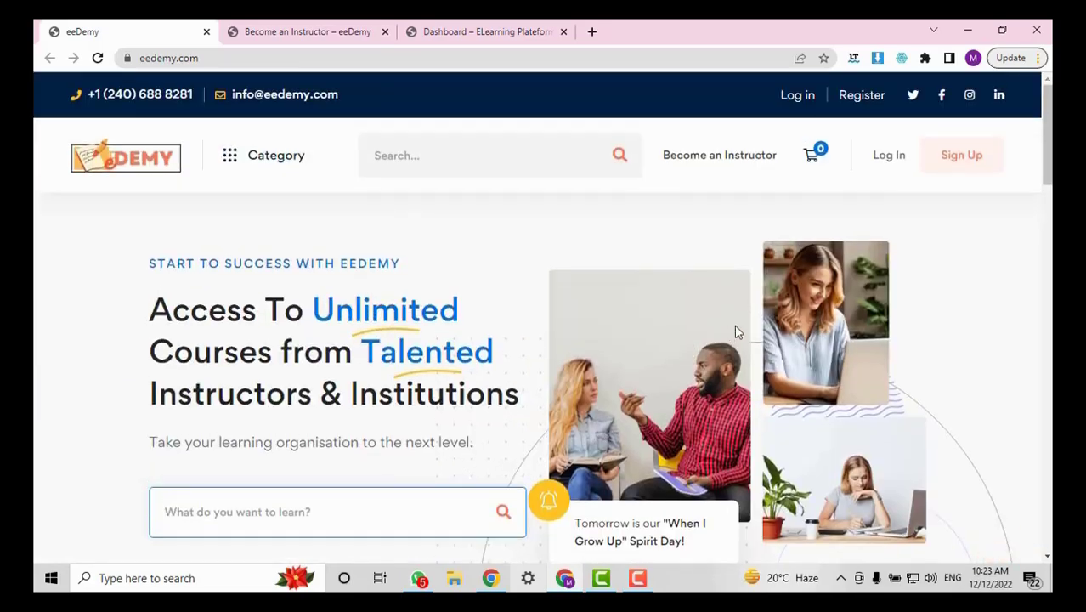
Browse the eeDemy page, then go to Become an Instructor and scroll to its Start teaching section.
scroll(735, 332, down, 10)
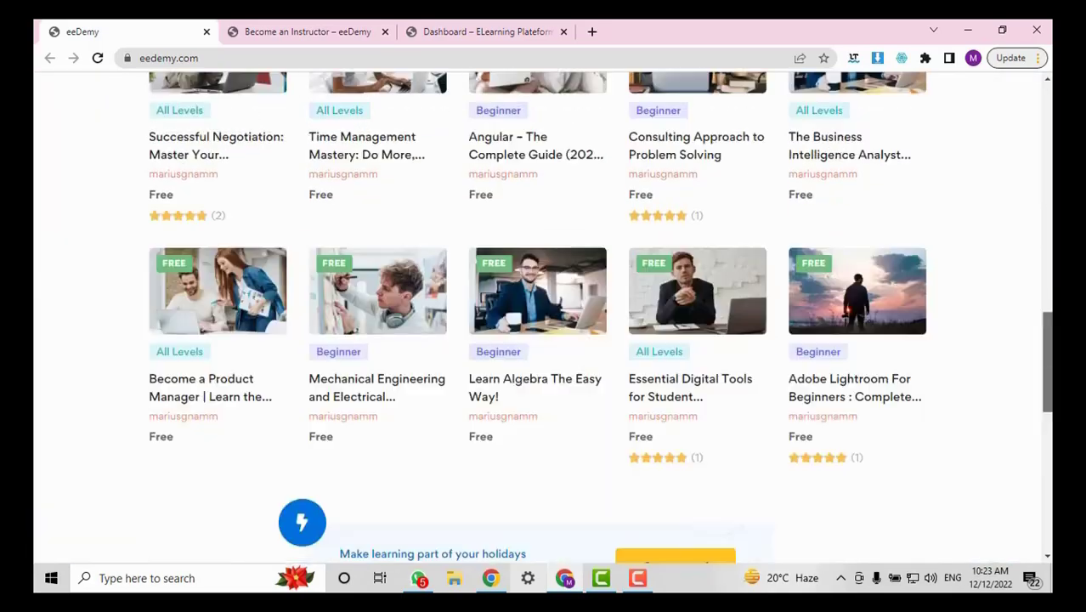
scroll(1038, 220, up, 10)
scroll(1032, 219, down, 5)
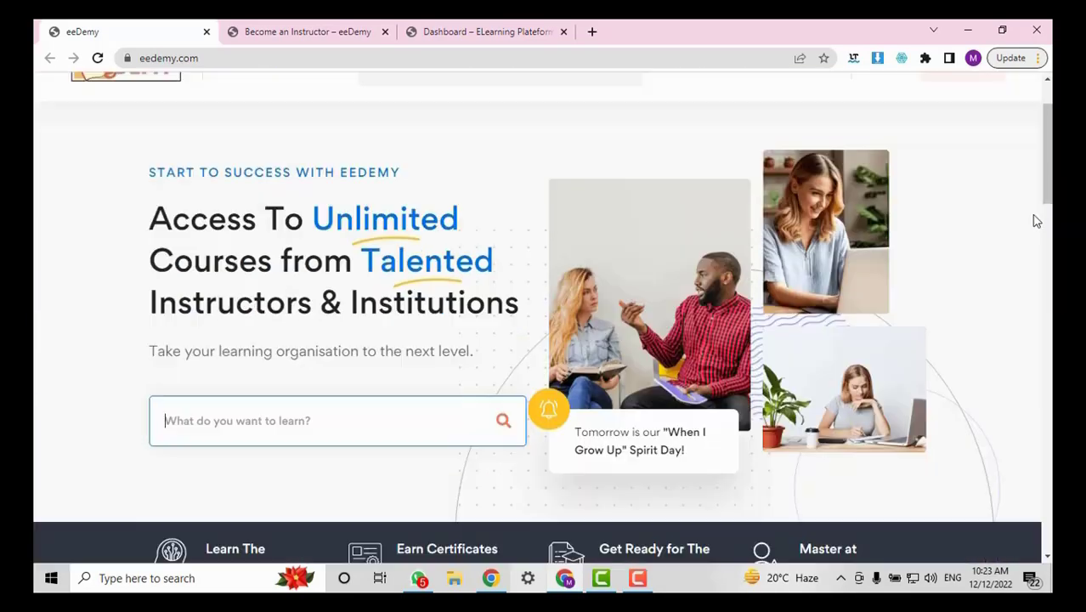
scroll(160, 97, up, 3)
scroll(161, 100, down, 1)
scroll(162, 101, up, 3)
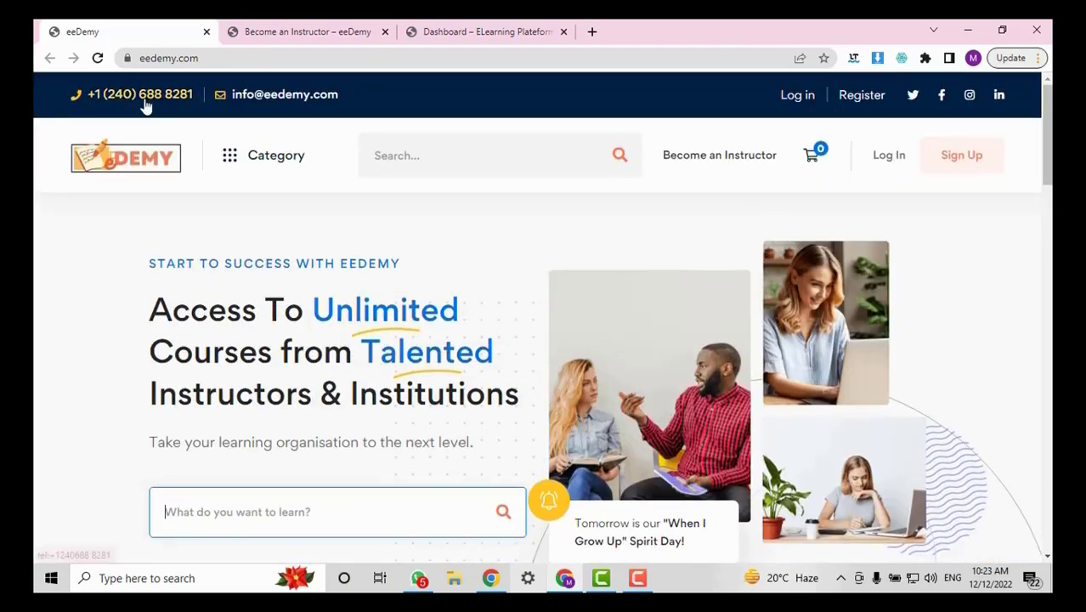
scroll(786, 208, down, 2)
scroll(788, 208, down, 3)
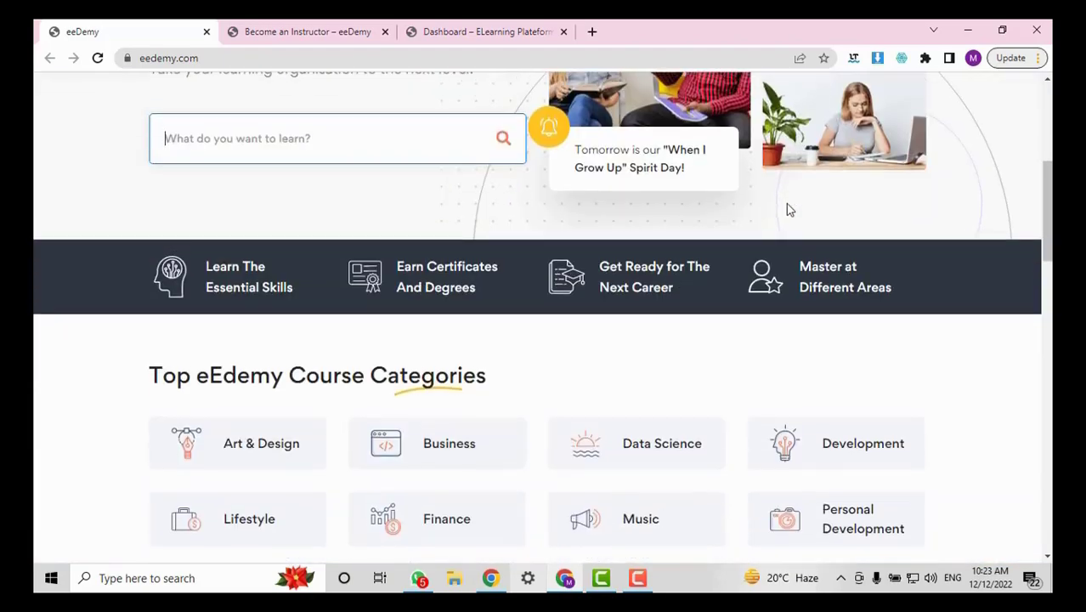
scroll(307, 211, up, 5)
scroll(541, 153, down, 4)
scroll(600, 136, down, 4)
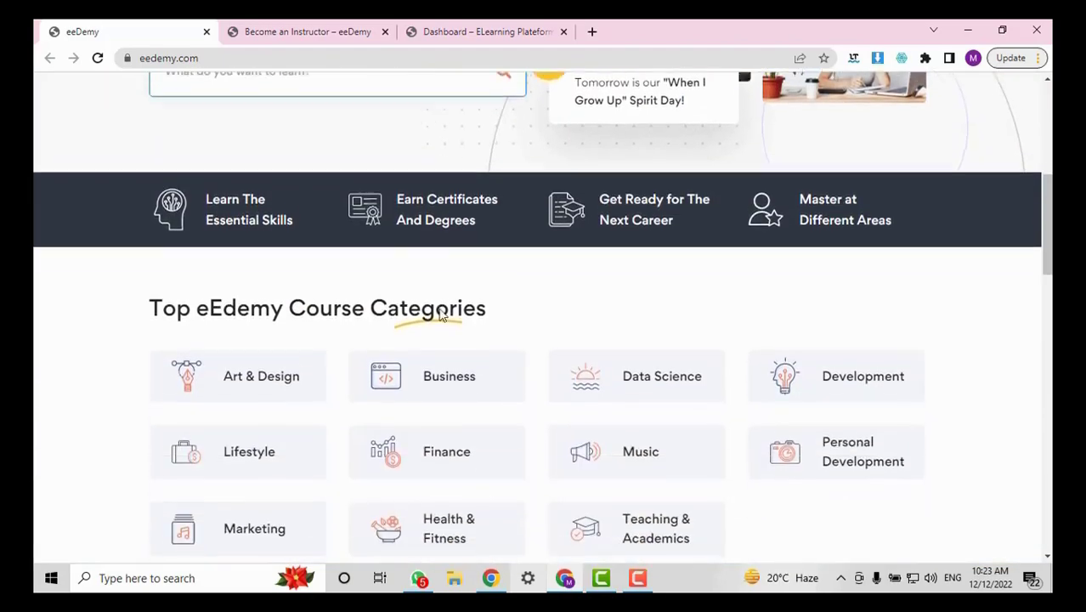
scroll(1045, 283, up, 3)
scroll(1042, 282, down, 10)
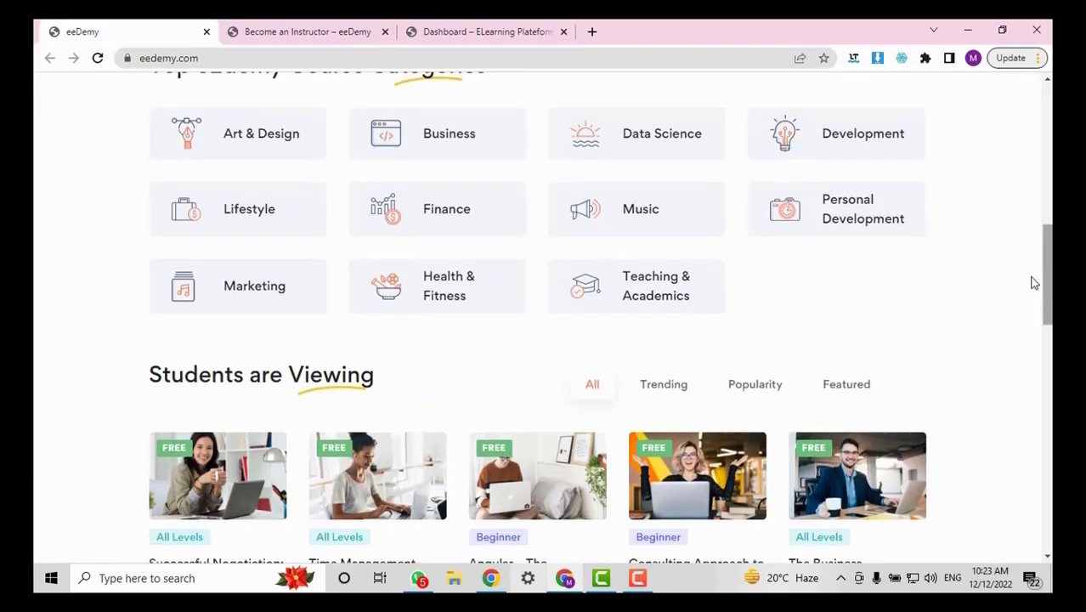
scroll(1026, 351, up, 12)
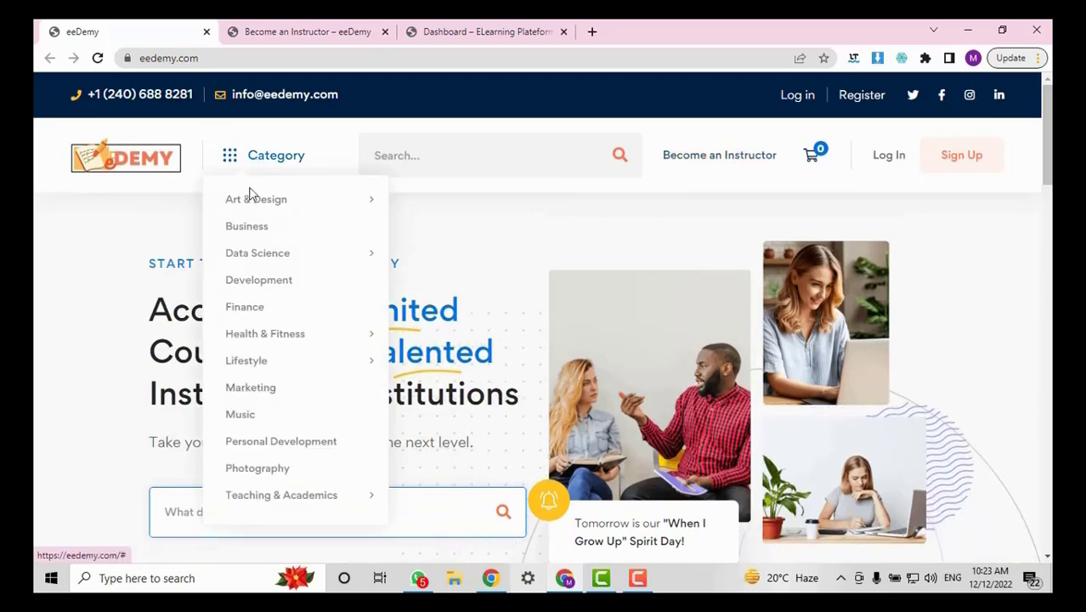
scroll(967, 183, down, 1)
scroll(536, 304, down, 8)
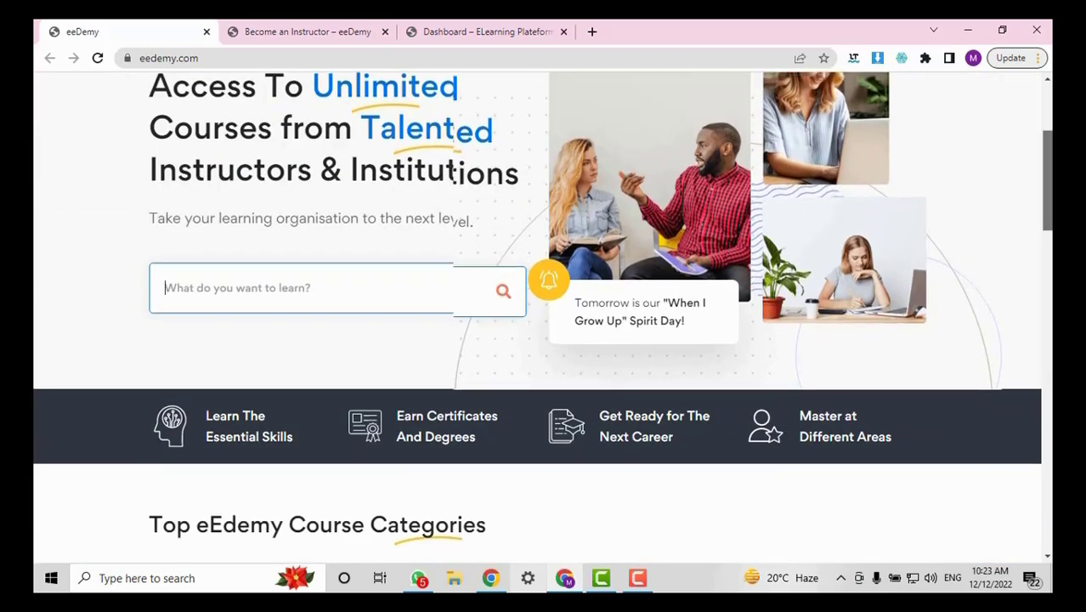
scroll(536, 304, down, 4)
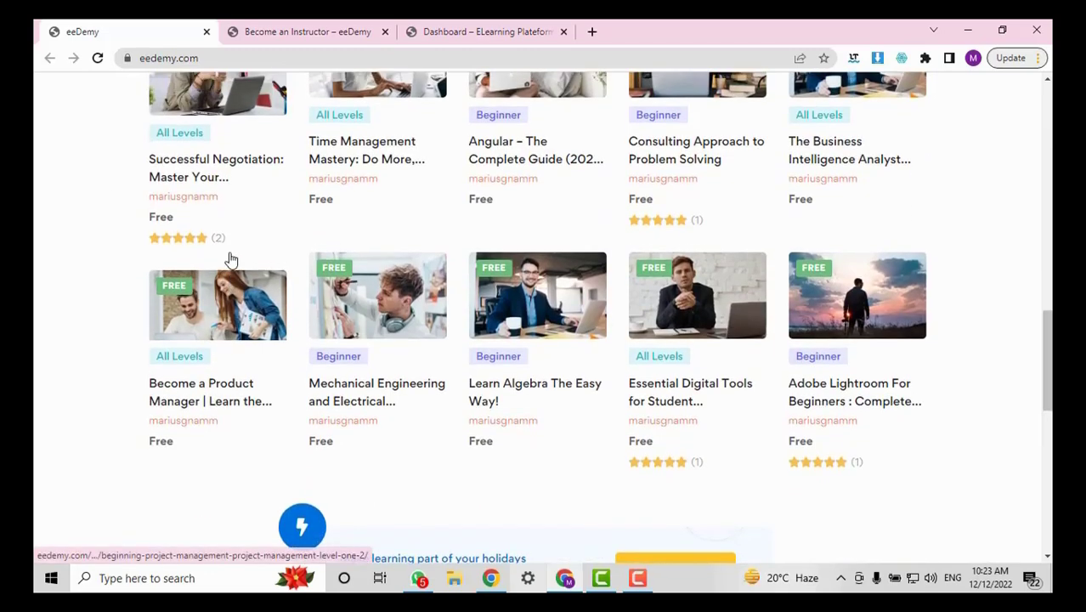
scroll(230, 257, up, 2)
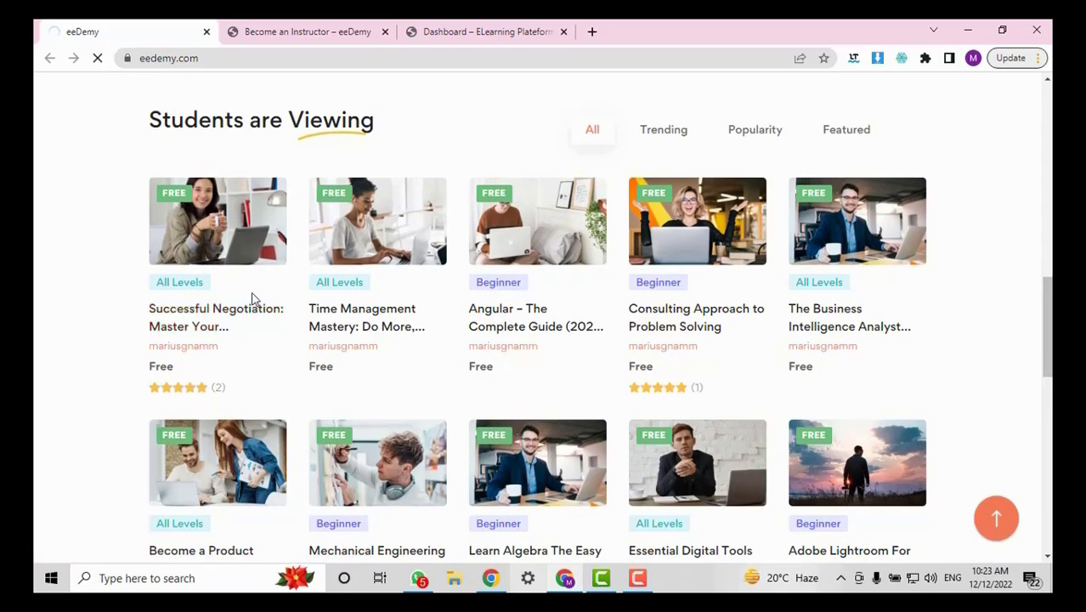
click(290, 31)
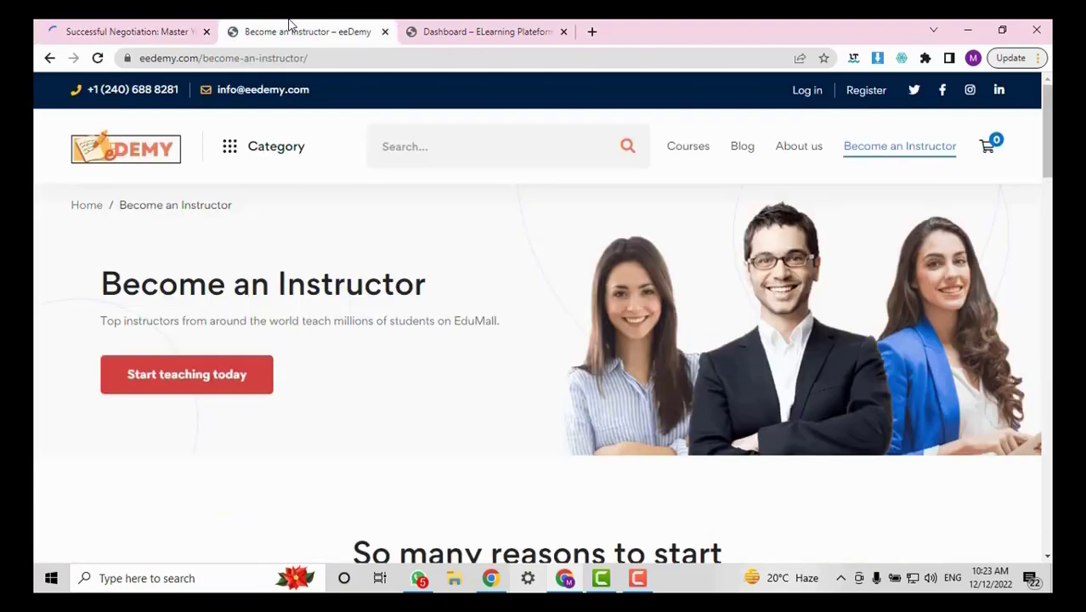
scroll(711, 352, down, 10)
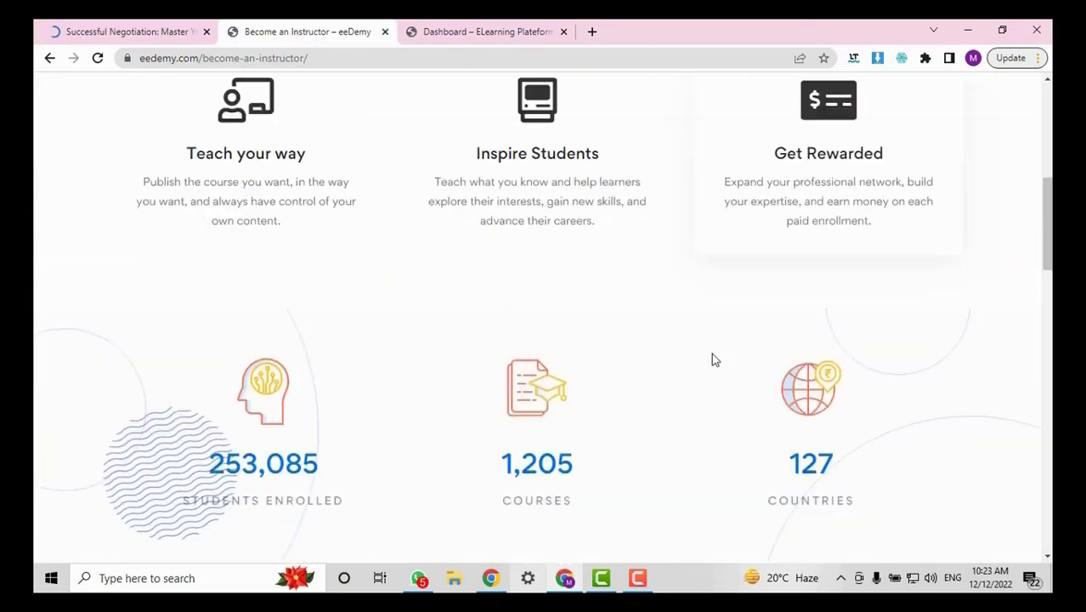
scroll(712, 359, down, 15)
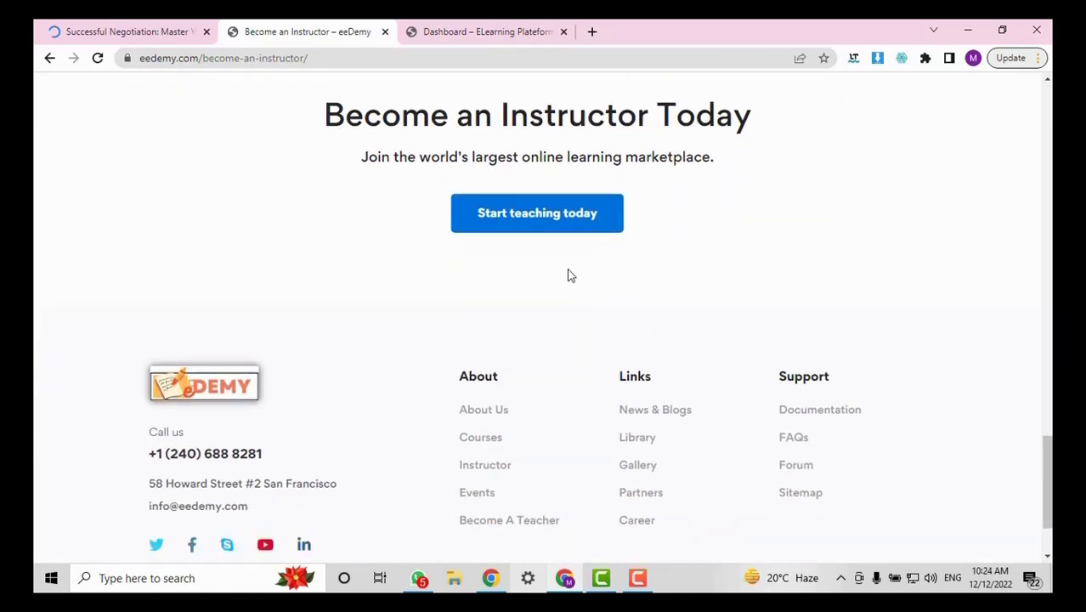
Open the Start teaching today registration form, close it, and return to the Successful Negotiation course tab.
click(537, 204)
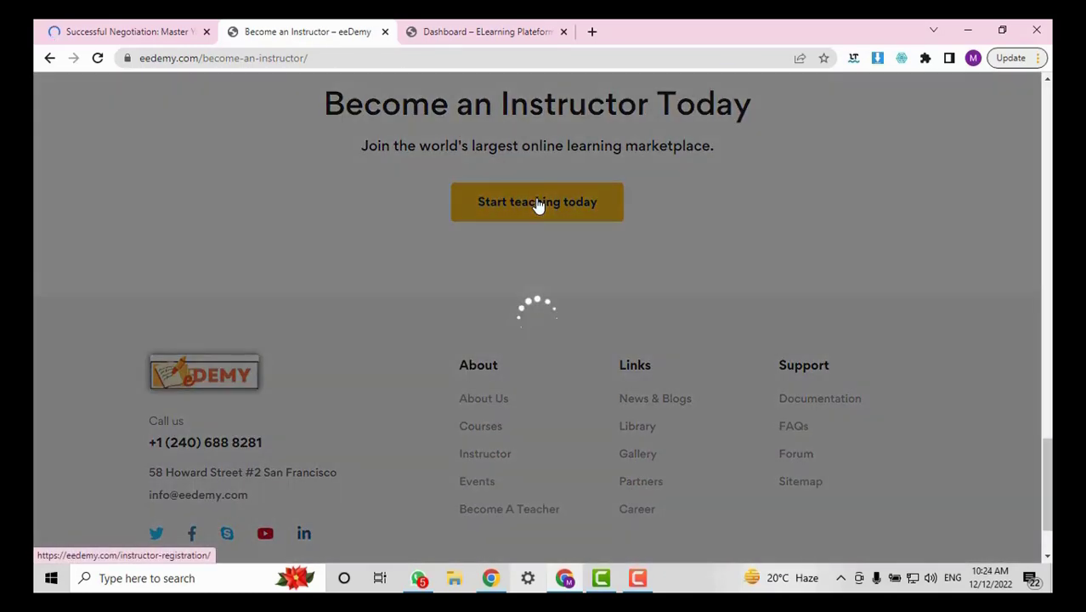
scroll(532, 334, down, 2)
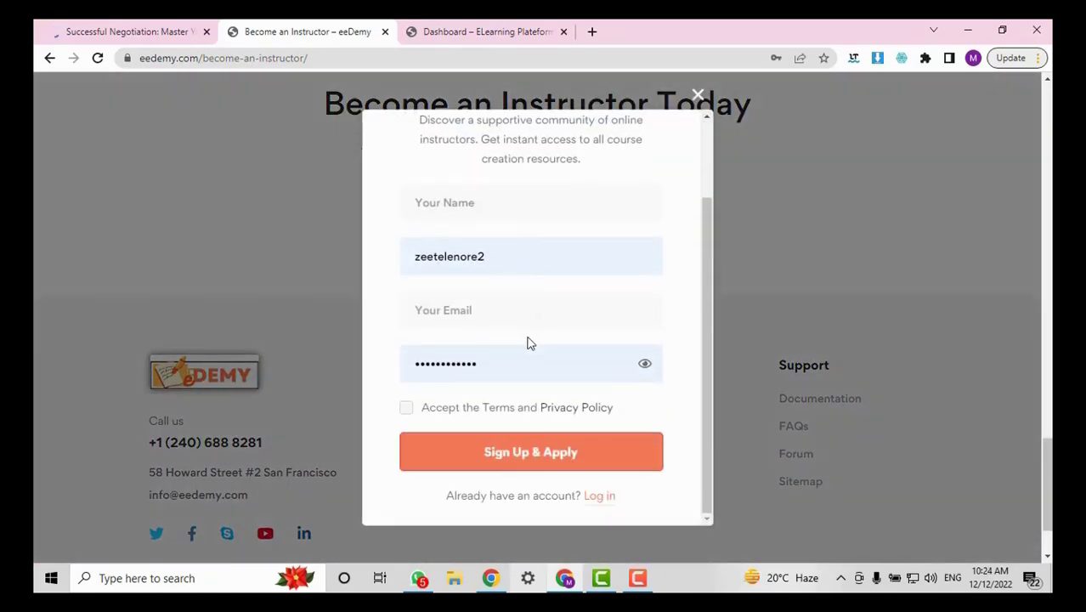
scroll(524, 340, up, 1)
scroll(570, 340, down, 2)
click(692, 105)
click(122, 28)
Review the Successful Negotiation curriculum, instructor and student feedback sections, then return to Become an Instructor.
scroll(665, 353, down, 4)
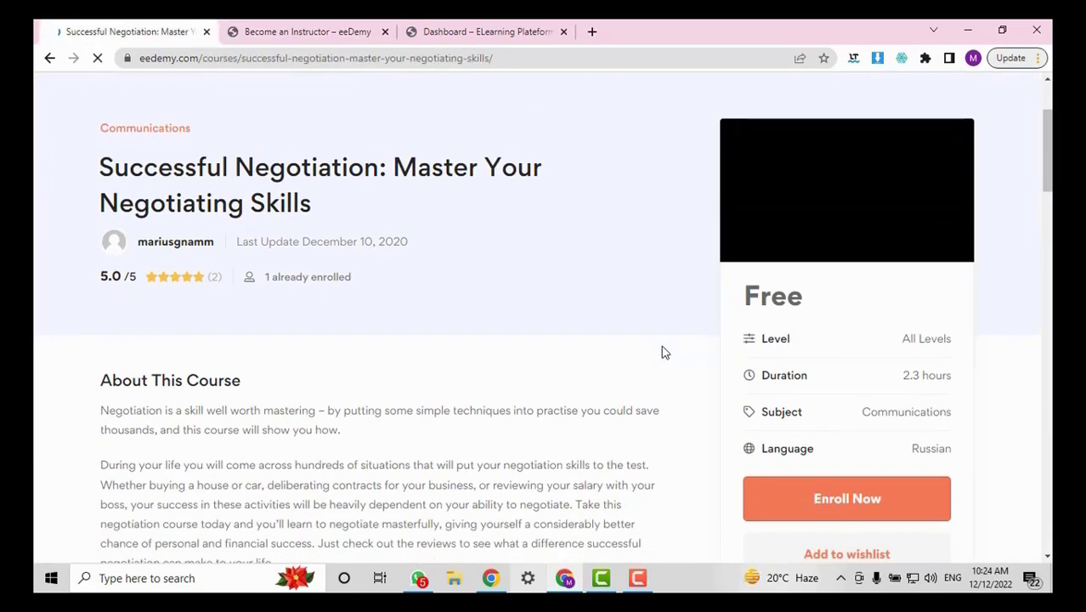
scroll(665, 353, down, 12)
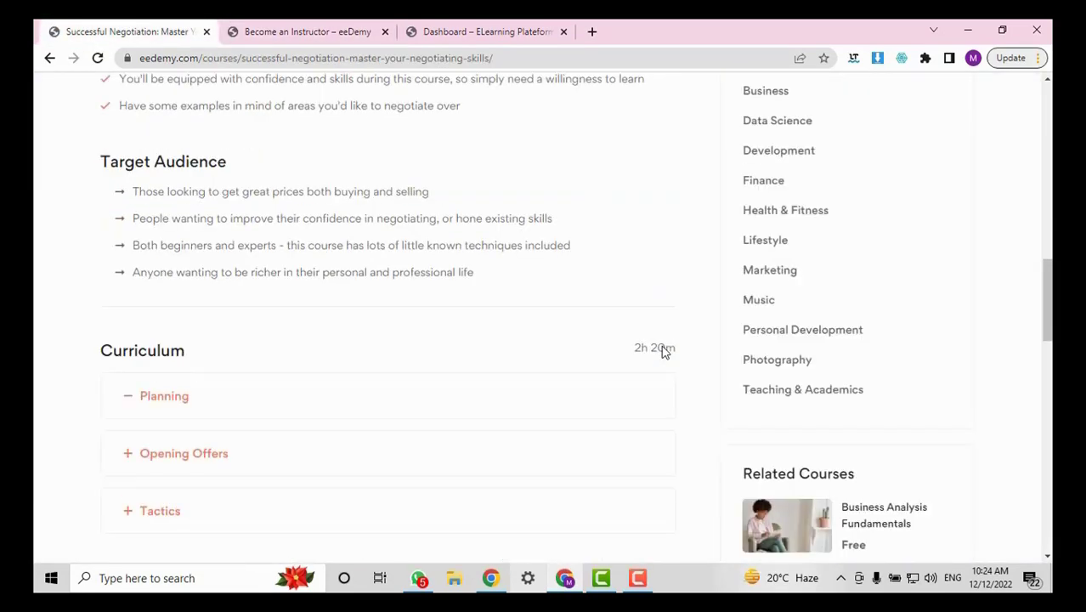
scroll(793, 364, up, 12)
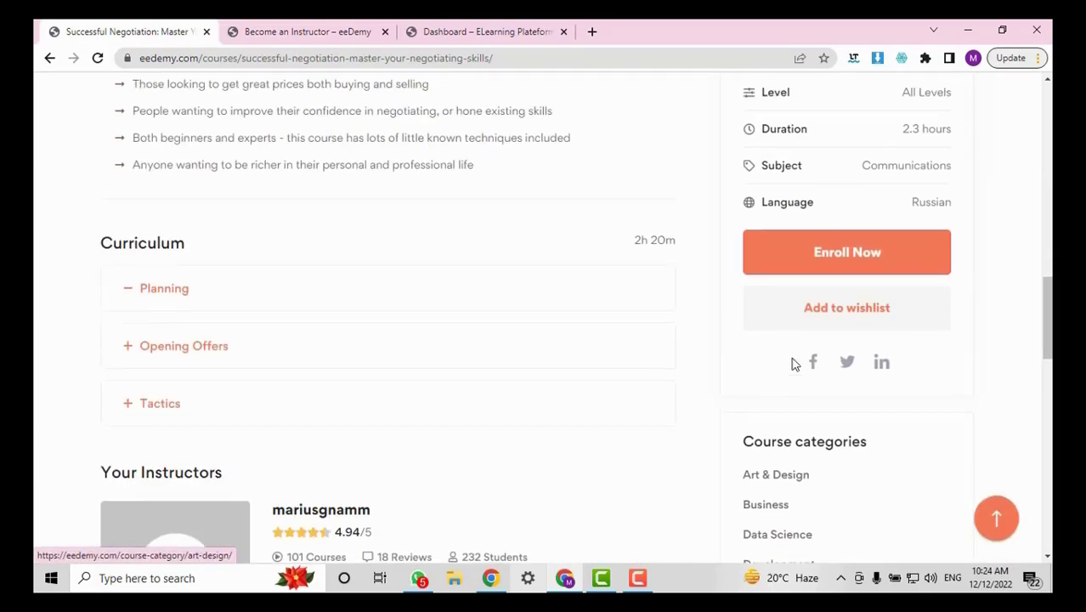
scroll(787, 357, down, 3)
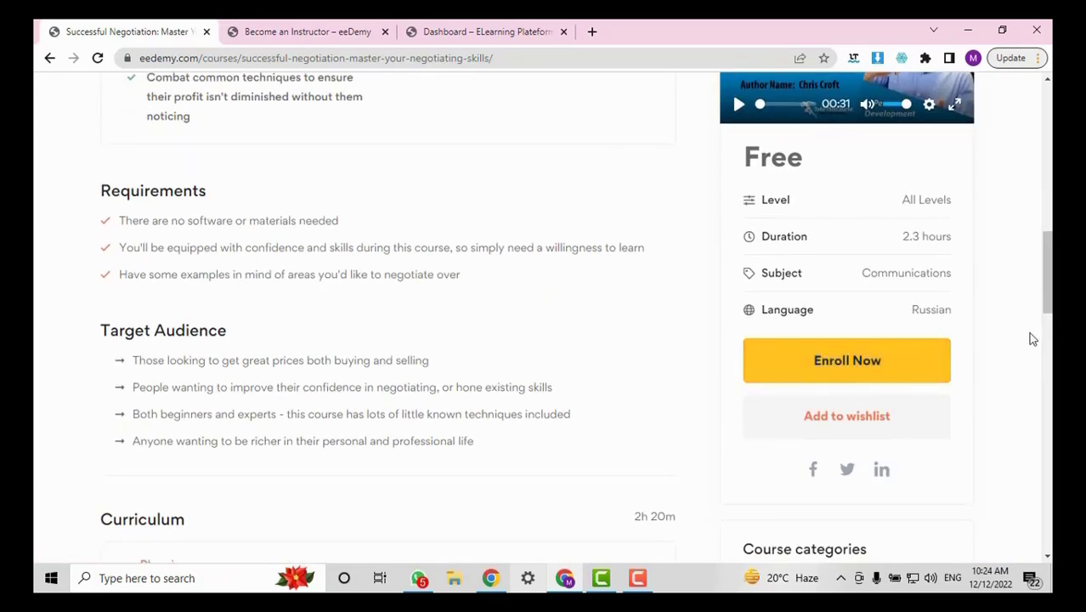
drag(1048, 289, 1048, 251)
scroll(850, 357, down, 5)
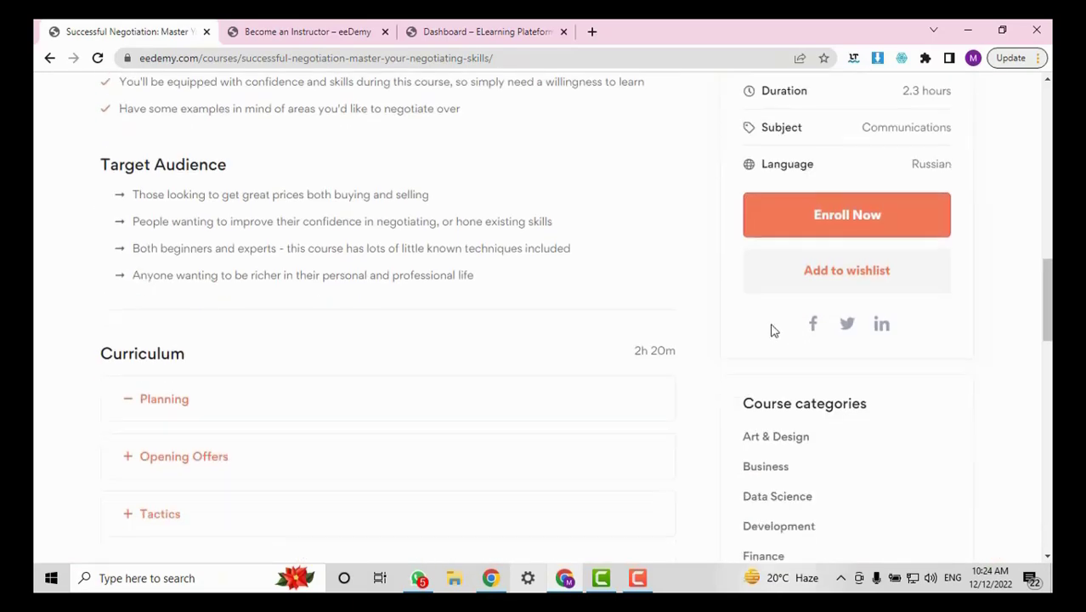
scroll(580, 352, down, 3)
scroll(576, 354, down, 3)
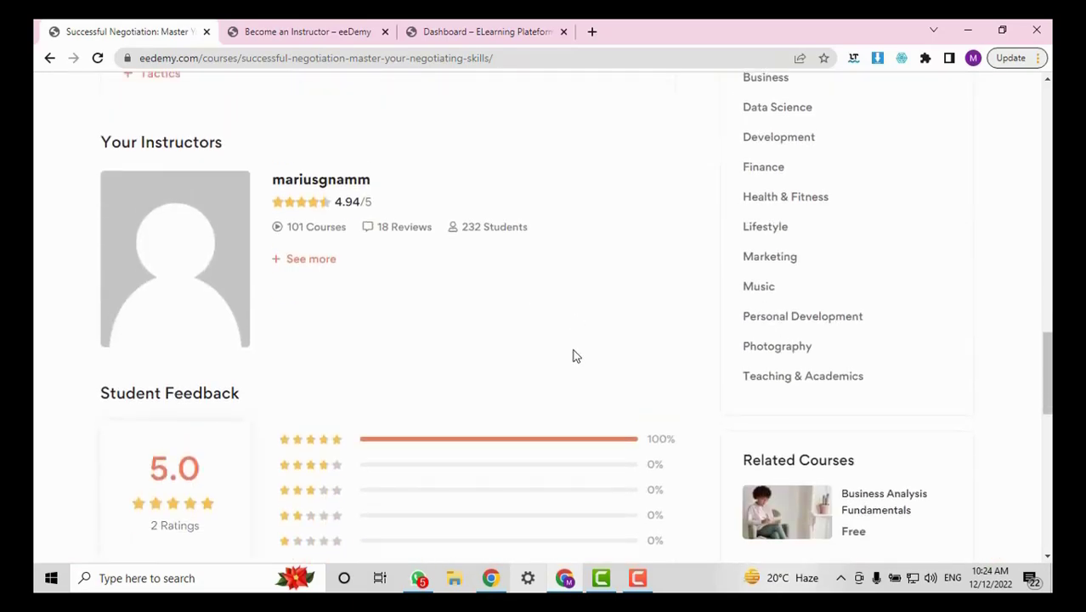
scroll(574, 353, up, 9)
drag(1048, 274, 1037, 85)
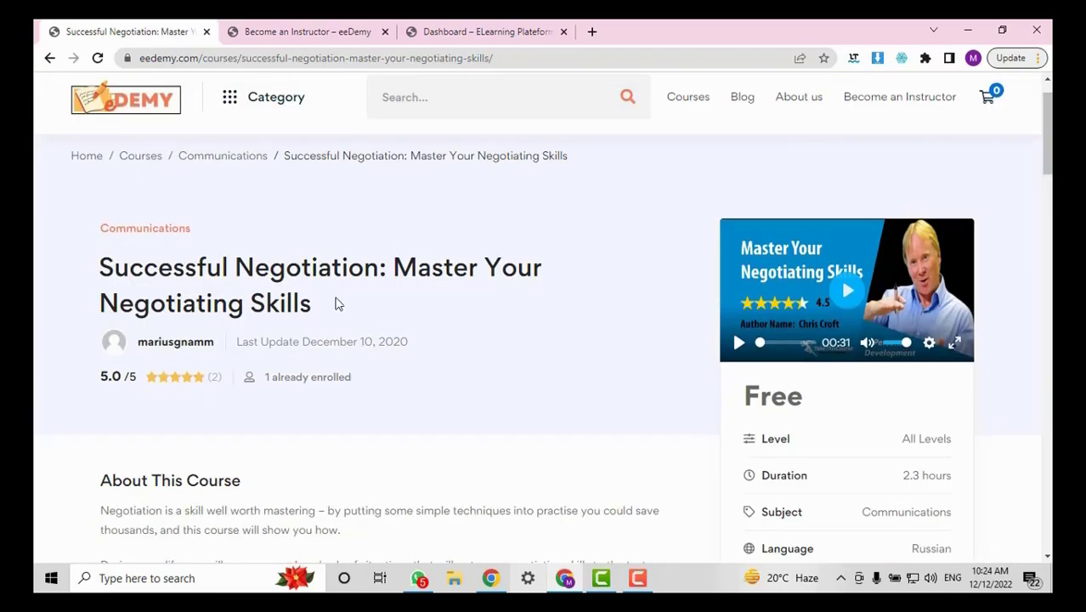
scroll(334, 331, down, 7)
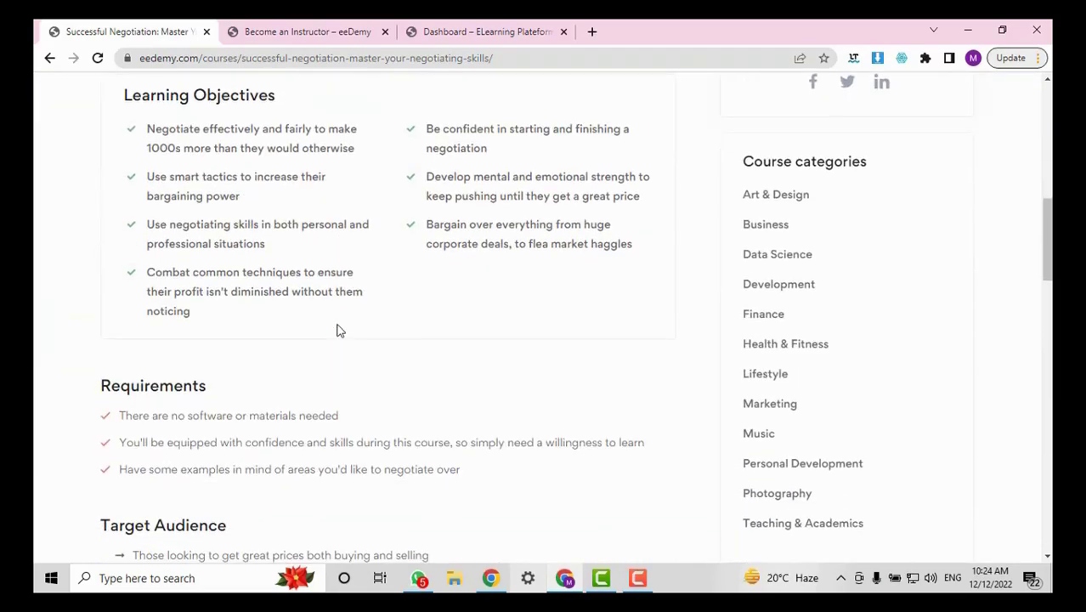
scroll(337, 330, up, 8)
click(366, 31)
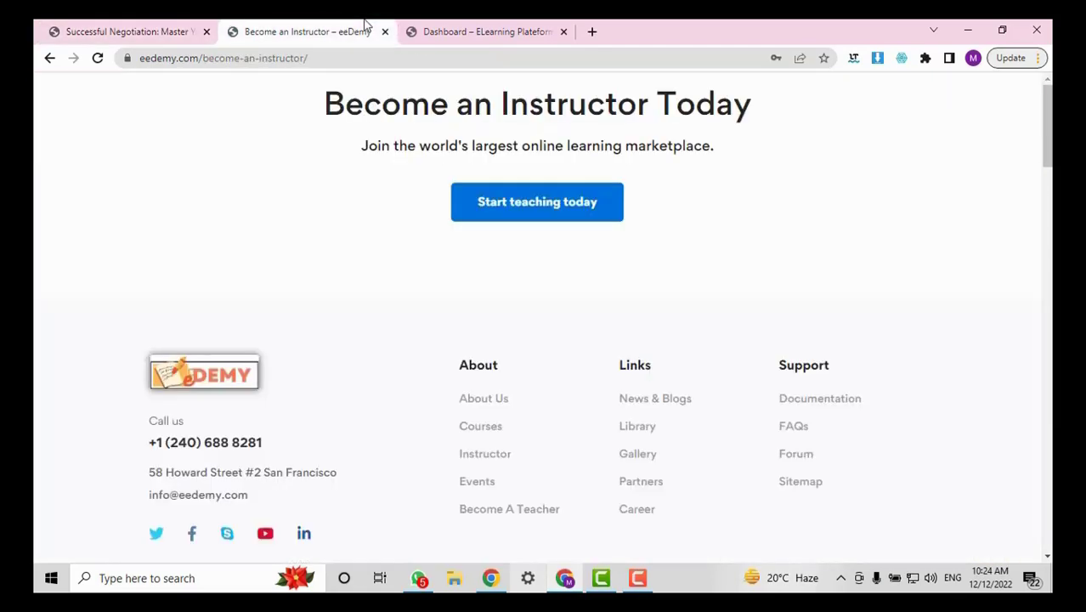
scroll(811, 494, up, 15)
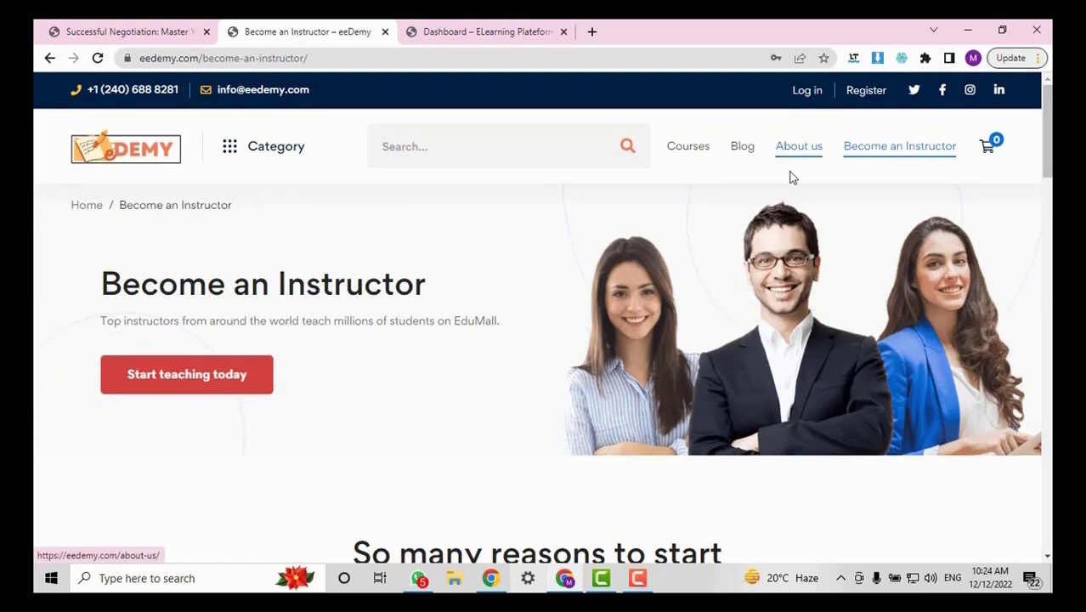
scroll(774, 278, down, 8)
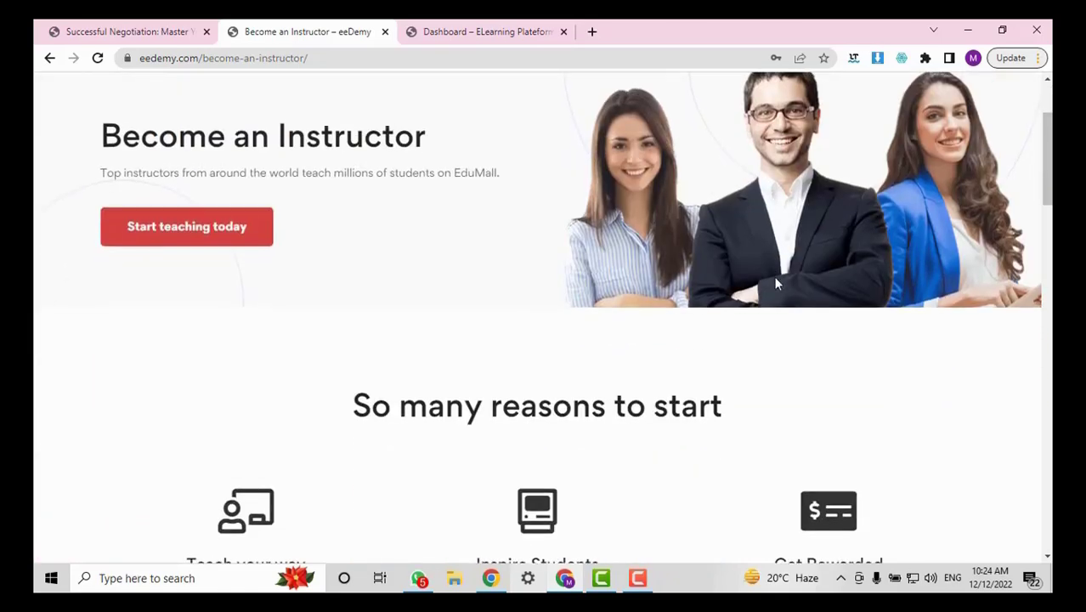
scroll(762, 294, up, 10)
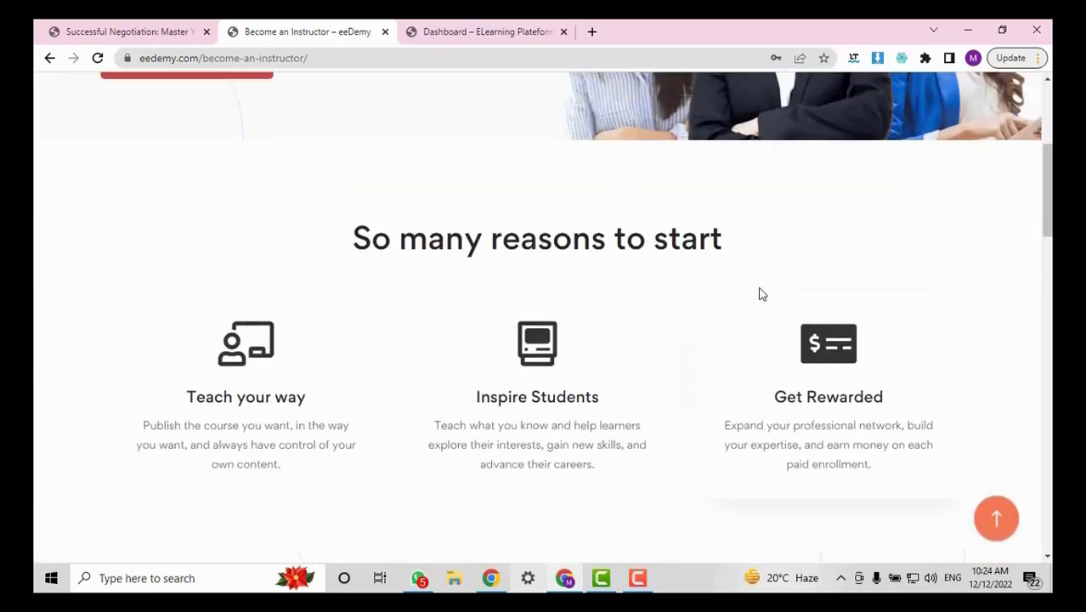
scroll(757, 289, down, 2)
scroll(738, 298, down, 5)
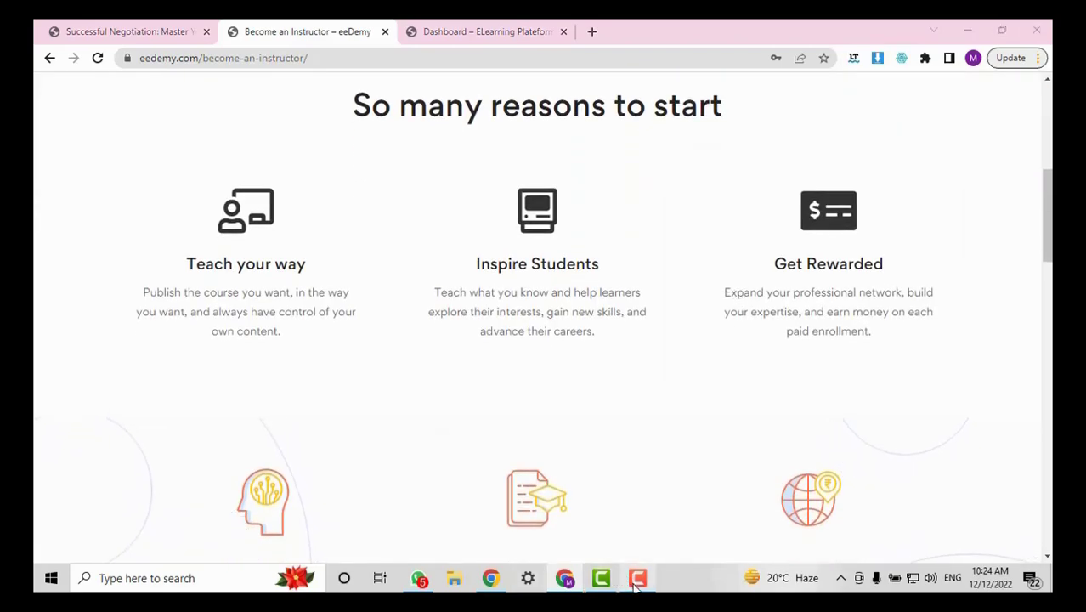
click(605, 578)
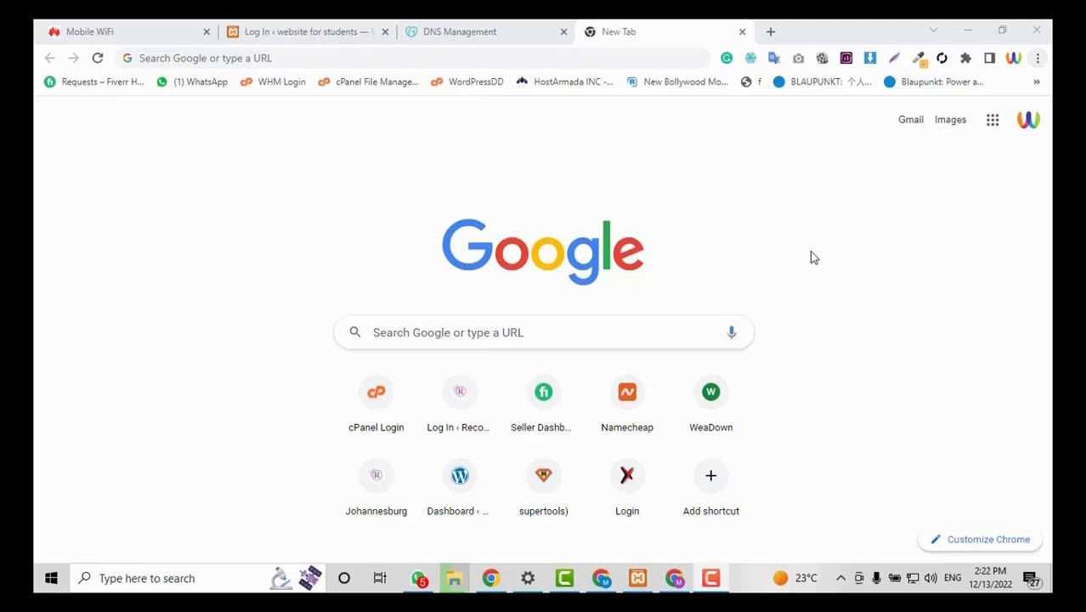
Glance at the DNS Management tab, then Google 'xamp download' from a fresh tab.
click(504, 26)
click(633, 26)
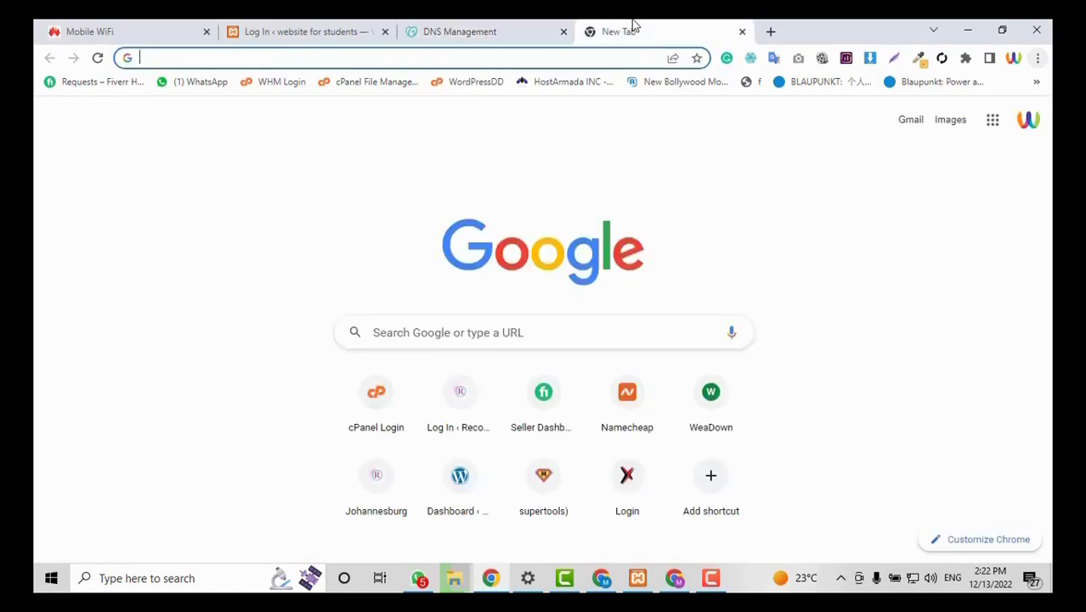
click(771, 32)
click(584, 54)
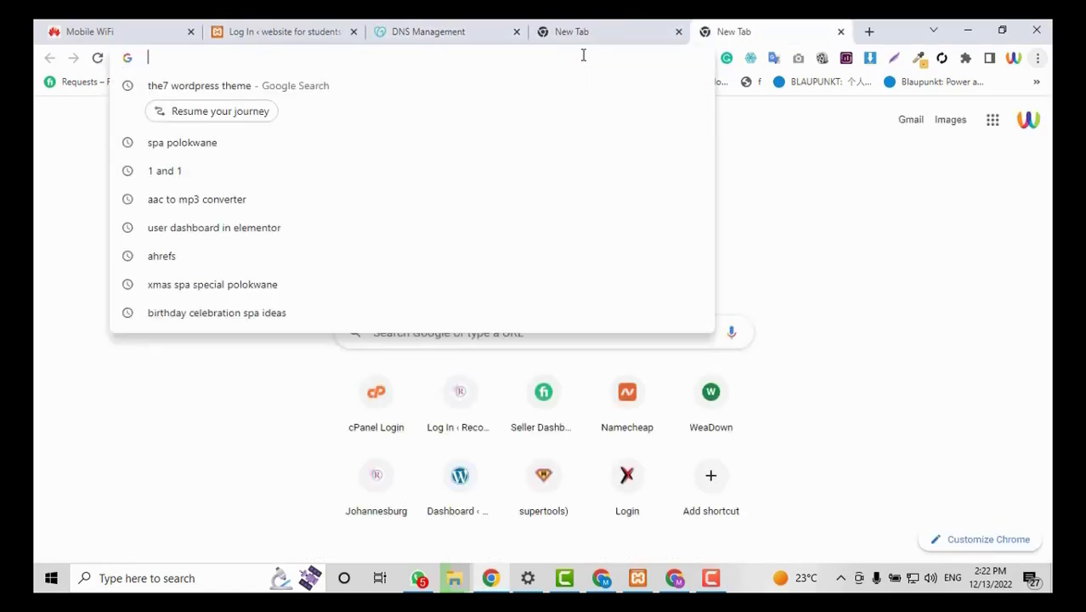
text(x)
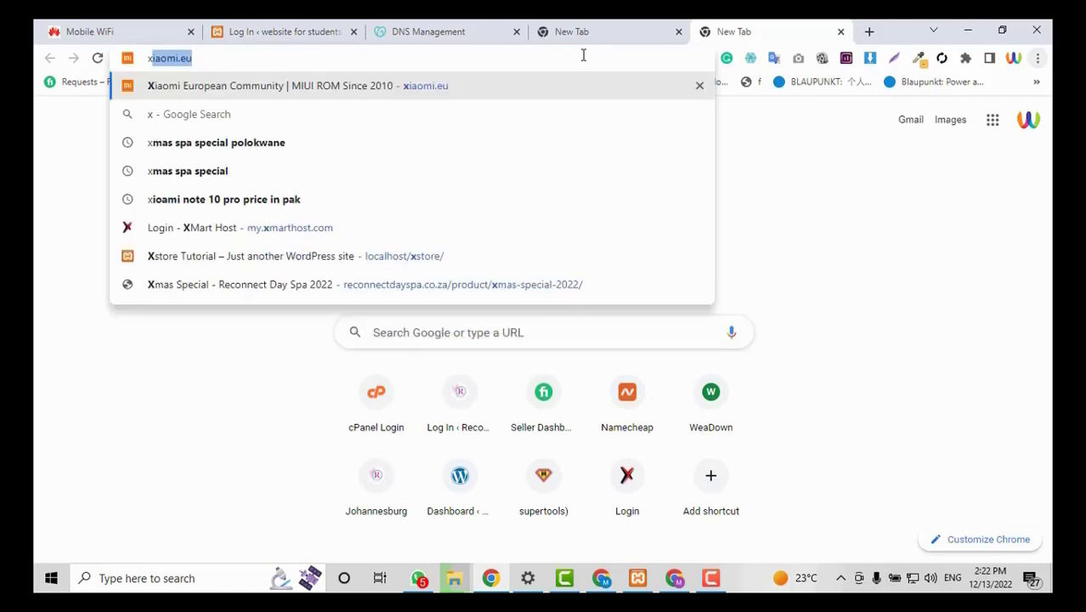
text(amp)
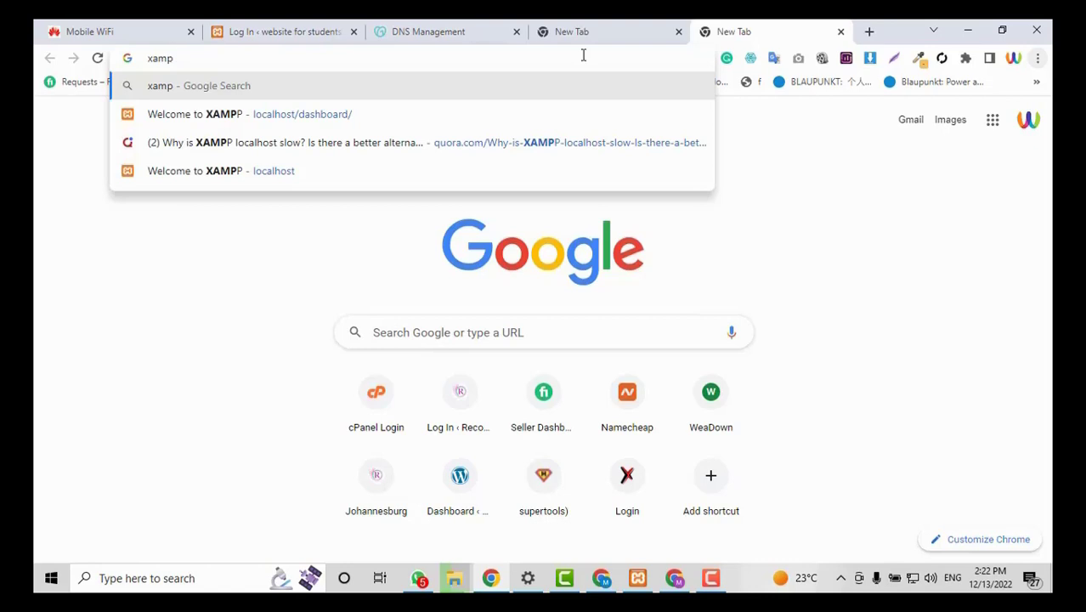
text( download)
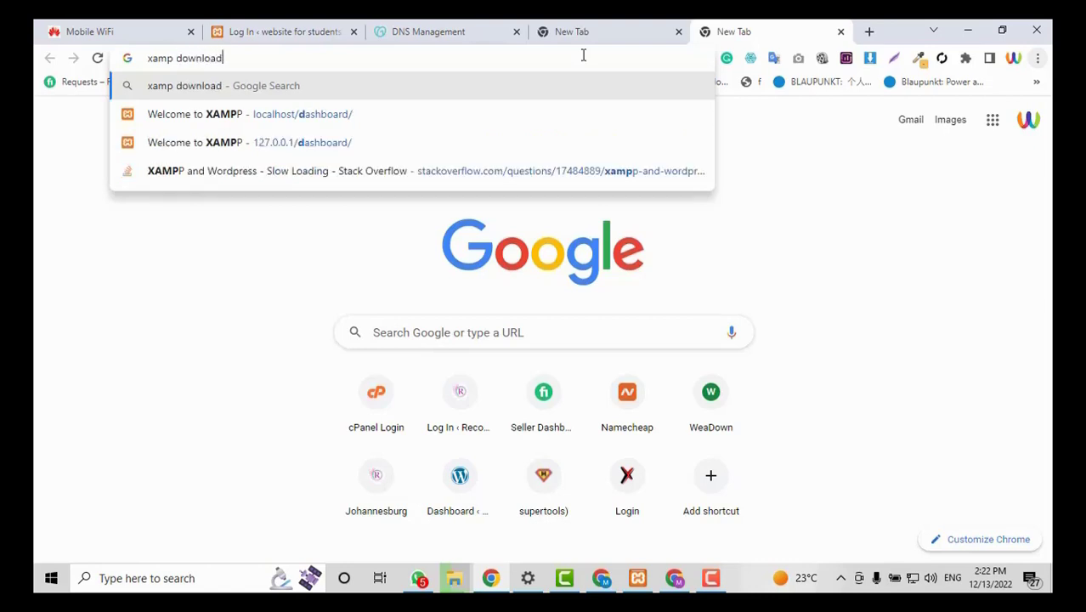
key(Return)
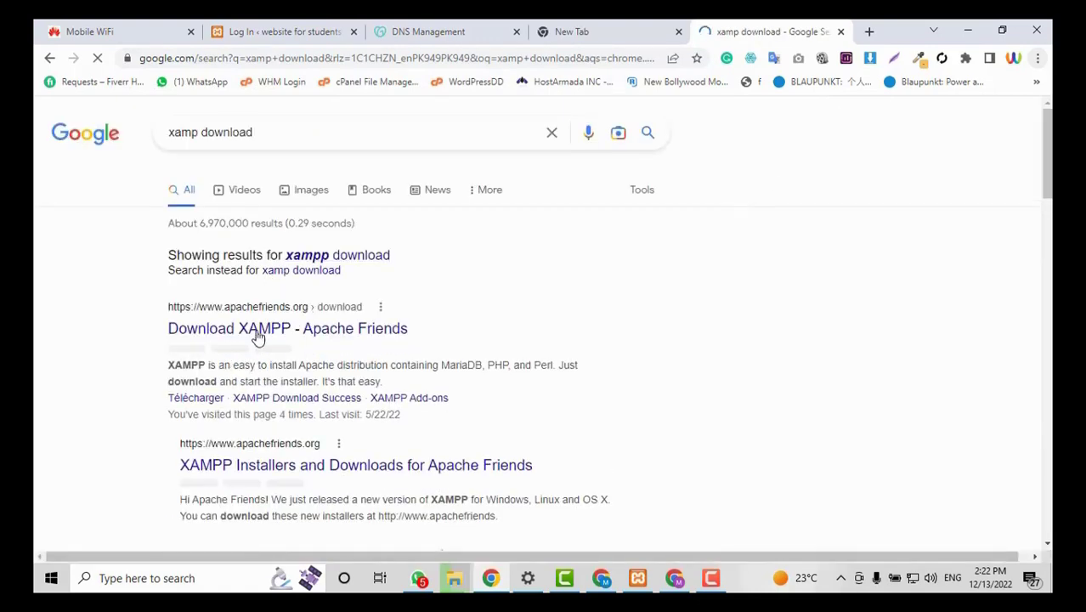
Open the Apache Friends Download XAMPP result, review its Windows, Linux and OS X builds, then return to the new tab.
click(275, 331)
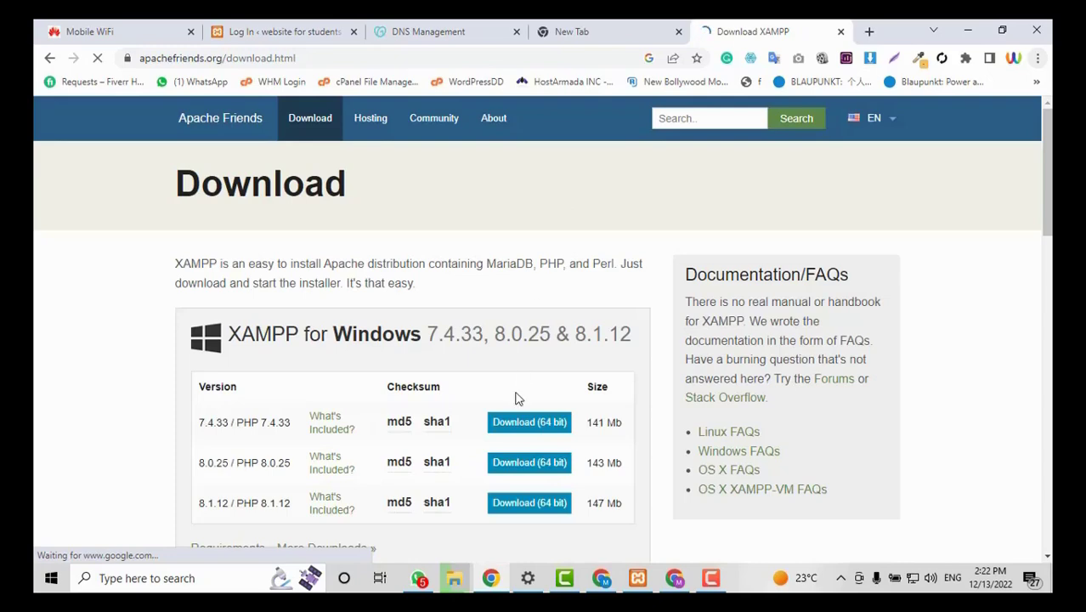
scroll(428, 433, down, 1)
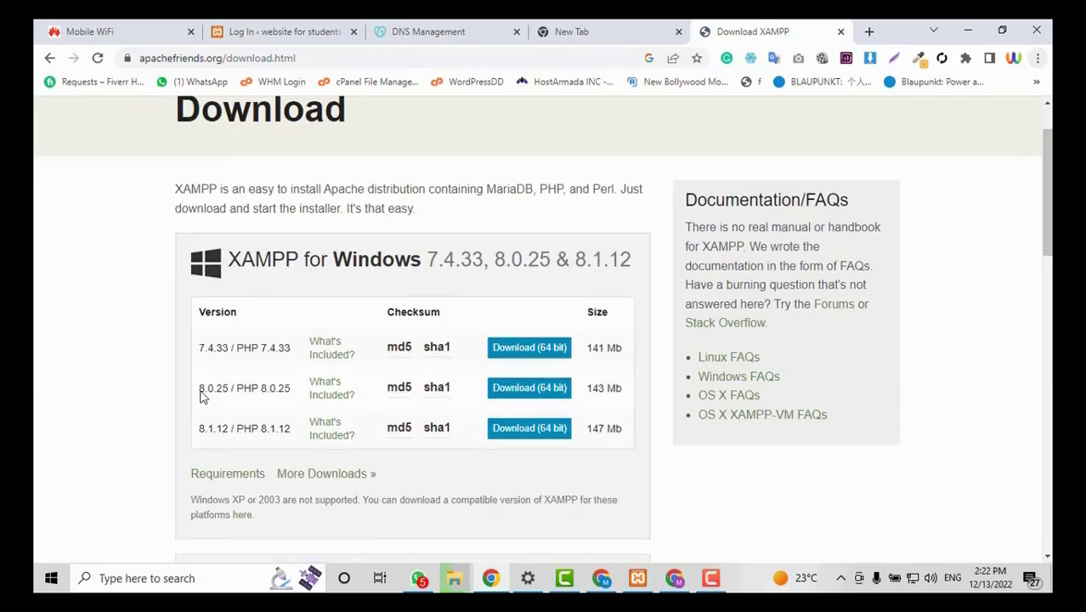
scroll(566, 440, down, 4)
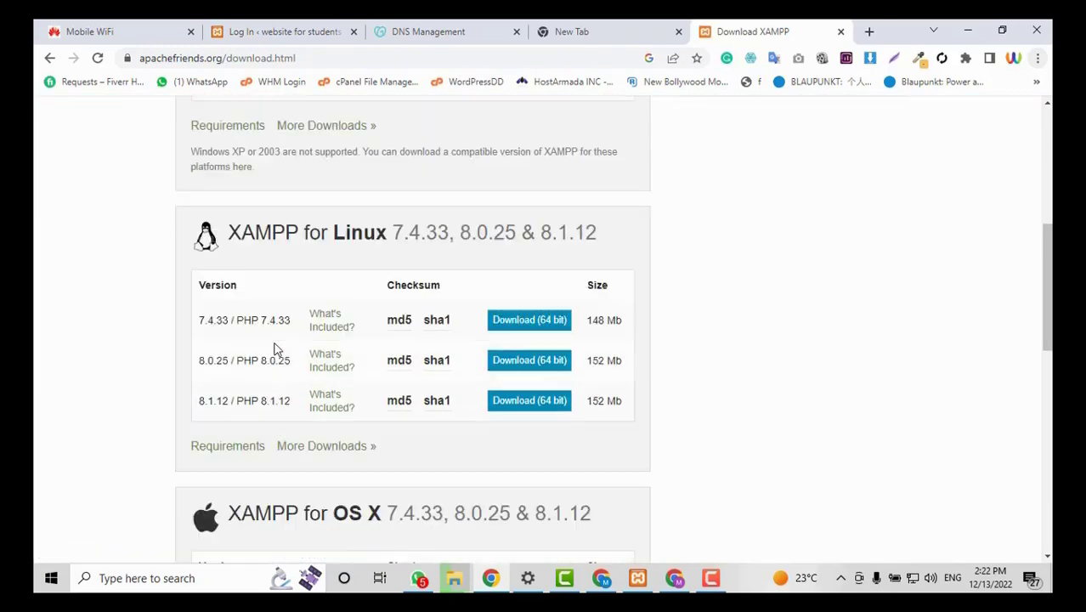
scroll(273, 347, up, 5)
scroll(142, 352, down, 3)
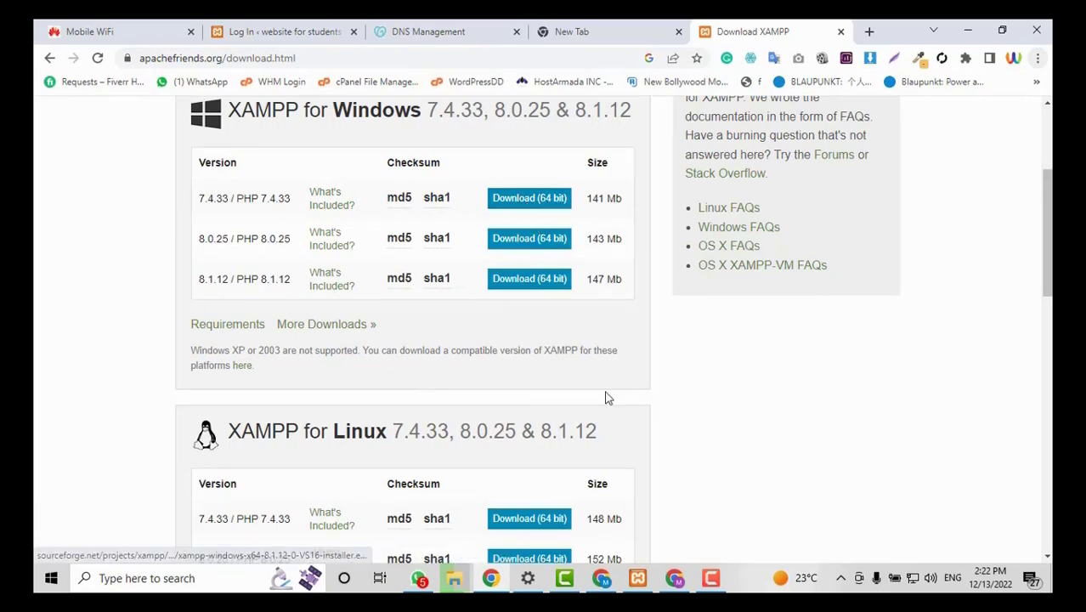
scroll(606, 395, down, 3)
scroll(131, 342, up, 5)
scroll(620, 271, down, 1)
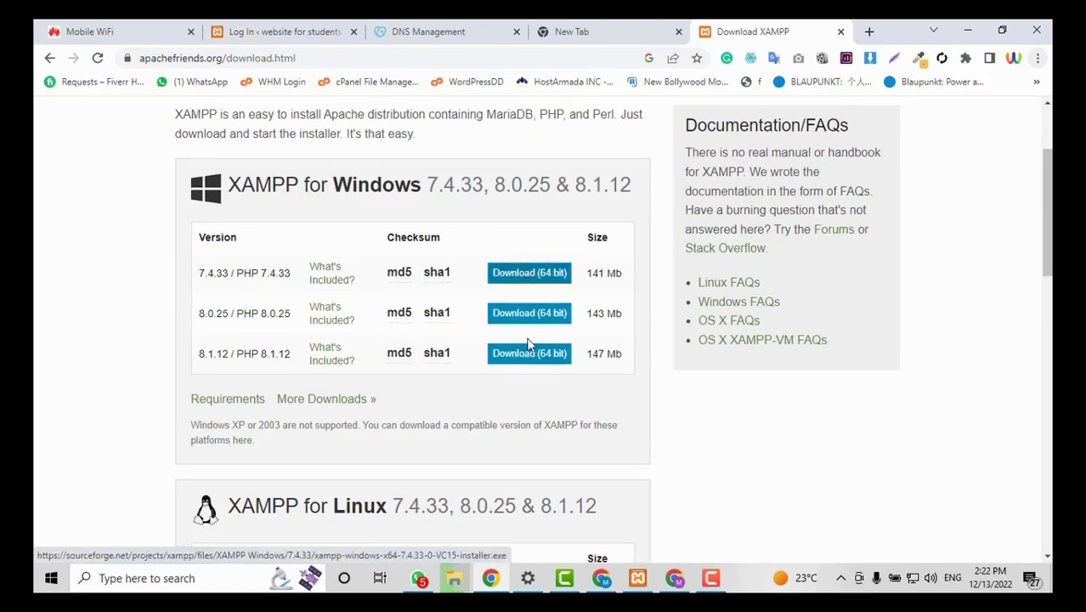
scroll(528, 340, down, 3)
scroll(528, 340, up, 5)
click(655, 26)
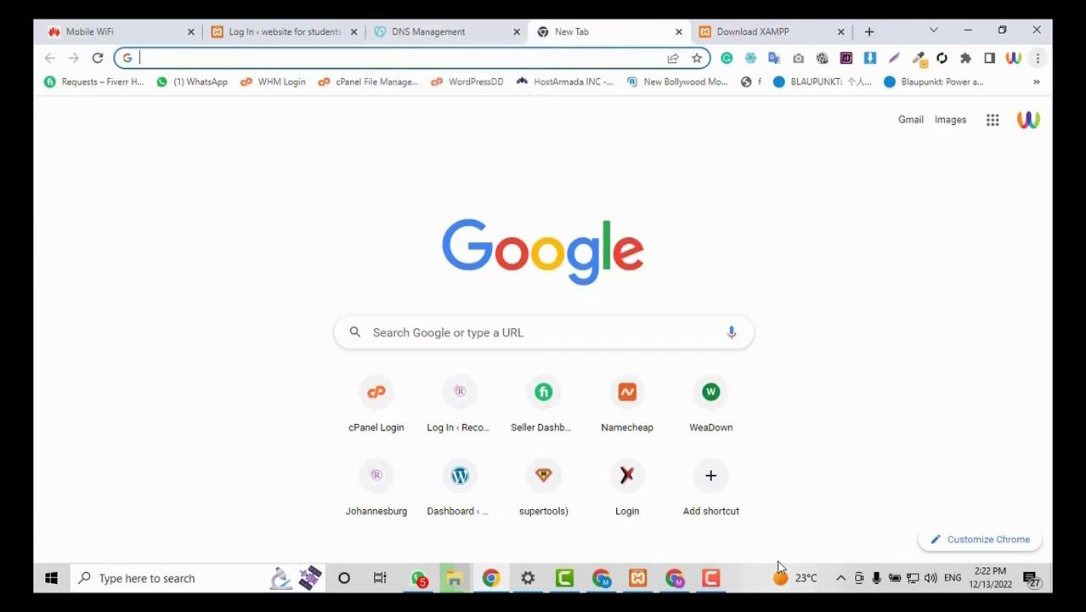
Dismiss the WhatsApp notification and minimize both Chrome windows and the file-copy dialog.
click(841, 578)
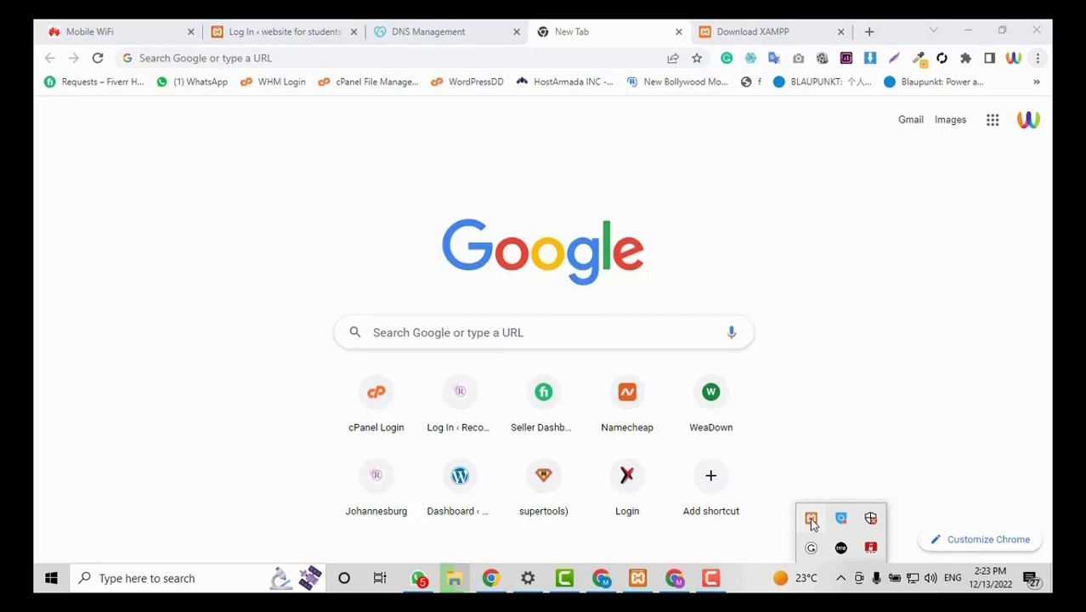
click(812, 523)
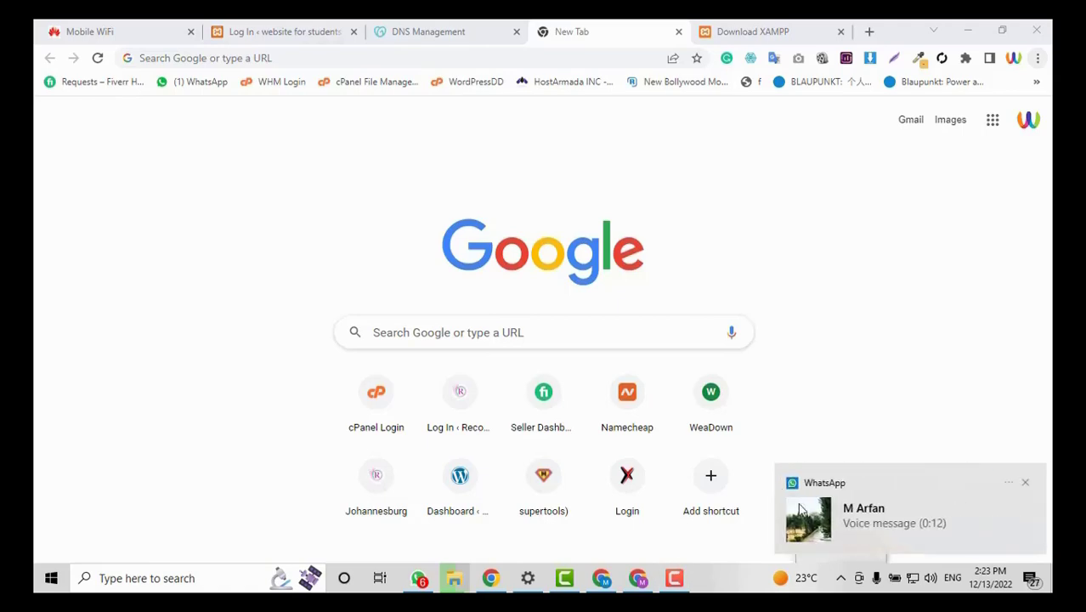
click(1022, 485)
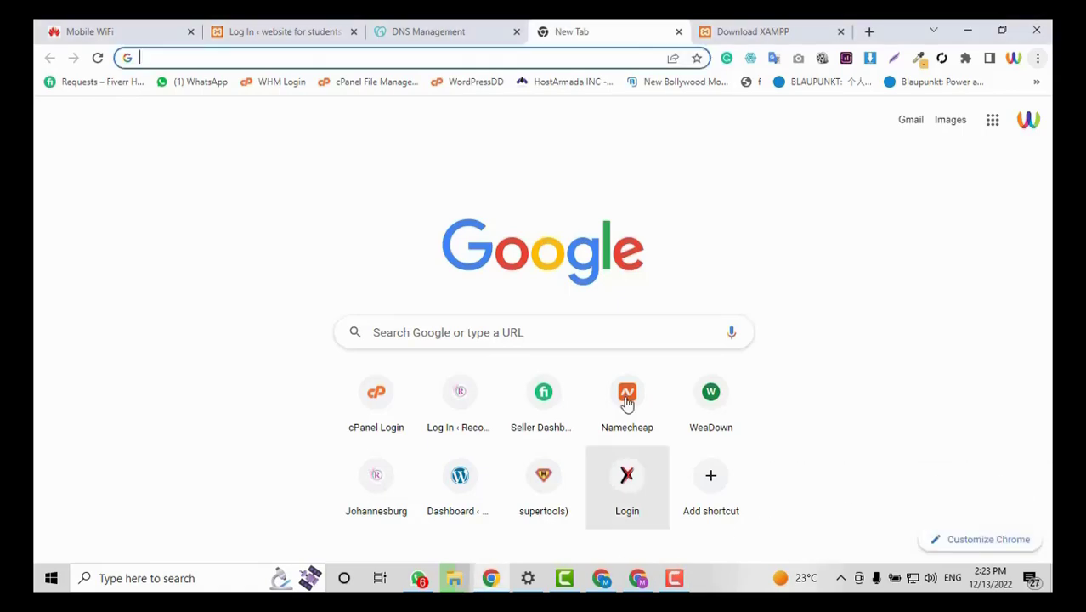
click(968, 29)
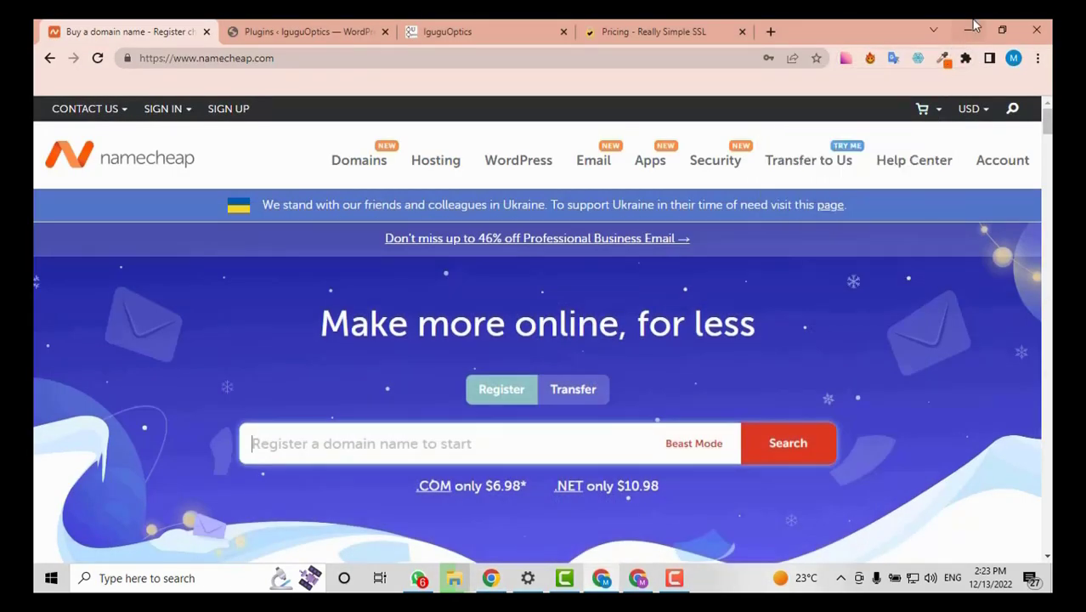
click(968, 28)
click(626, 98)
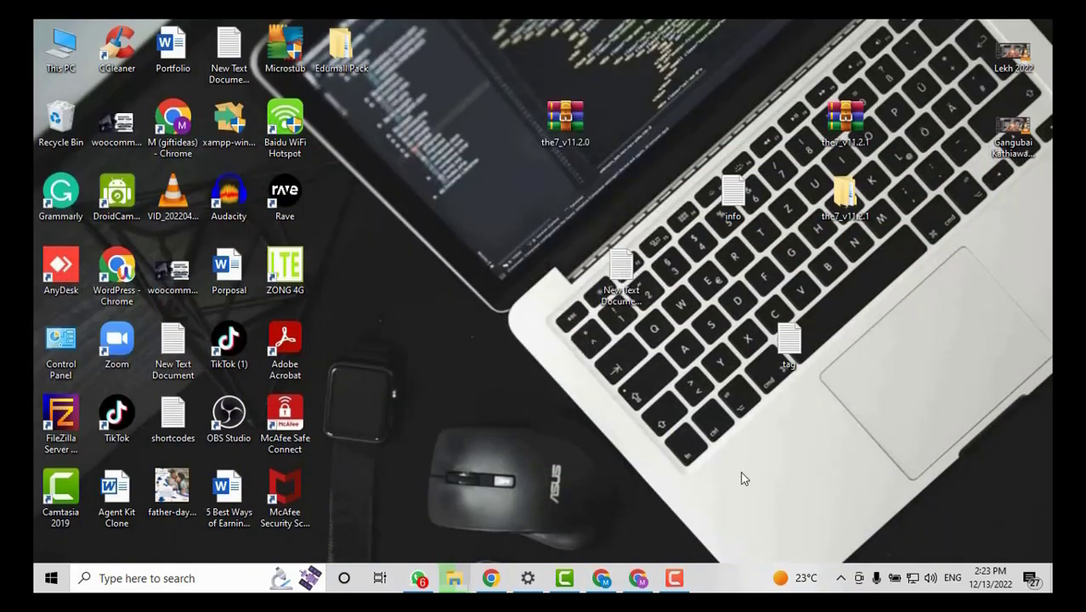
click(841, 578)
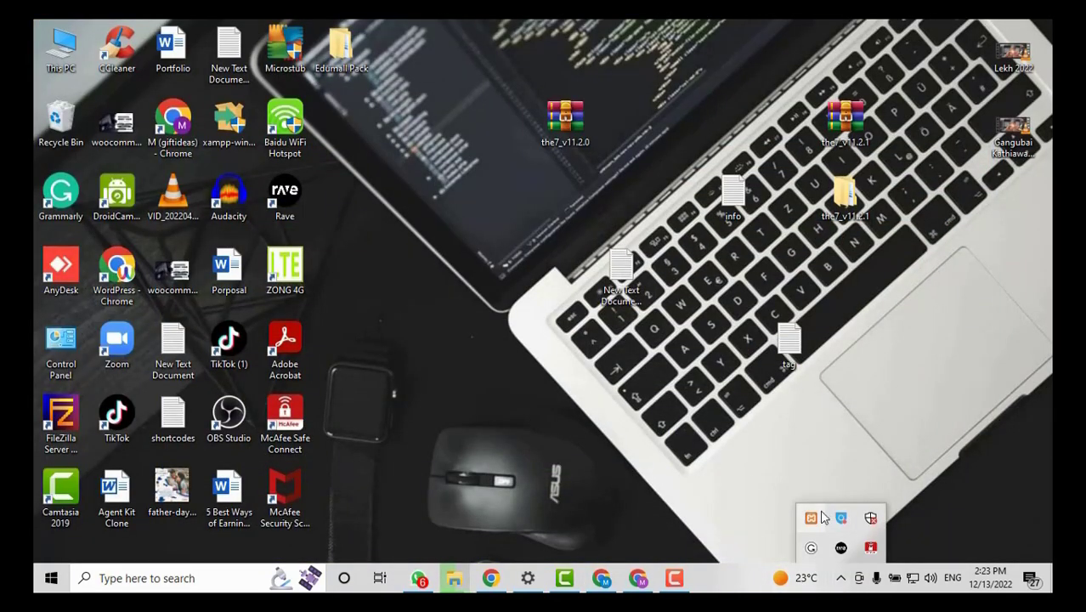
Restart Apache and MySQL from the XAMPP Control Panel in the system tray.
click(820, 517)
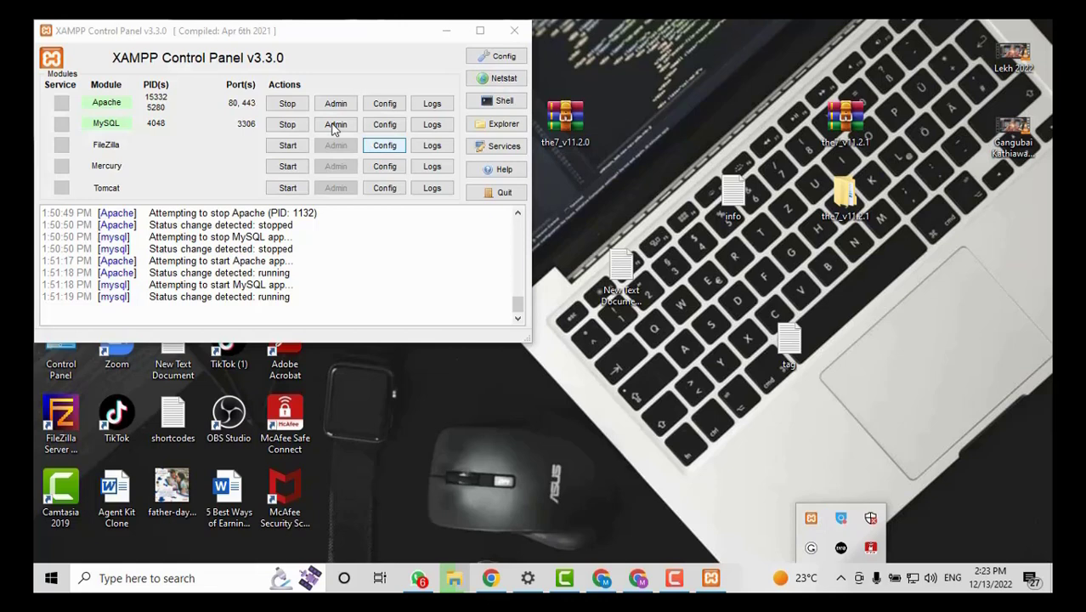
click(287, 102)
click(287, 124)
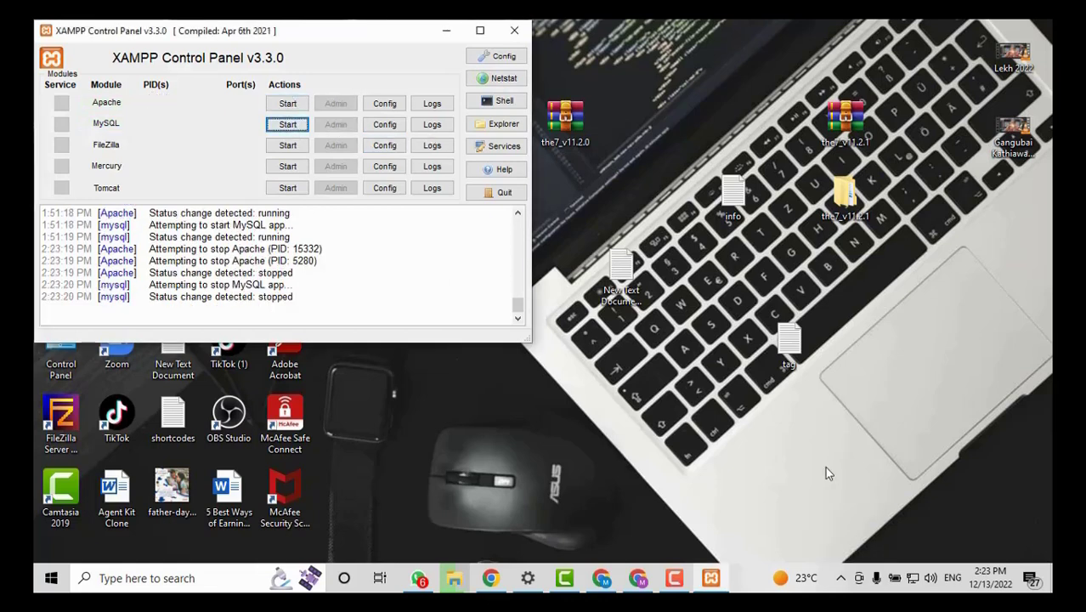
click(287, 103)
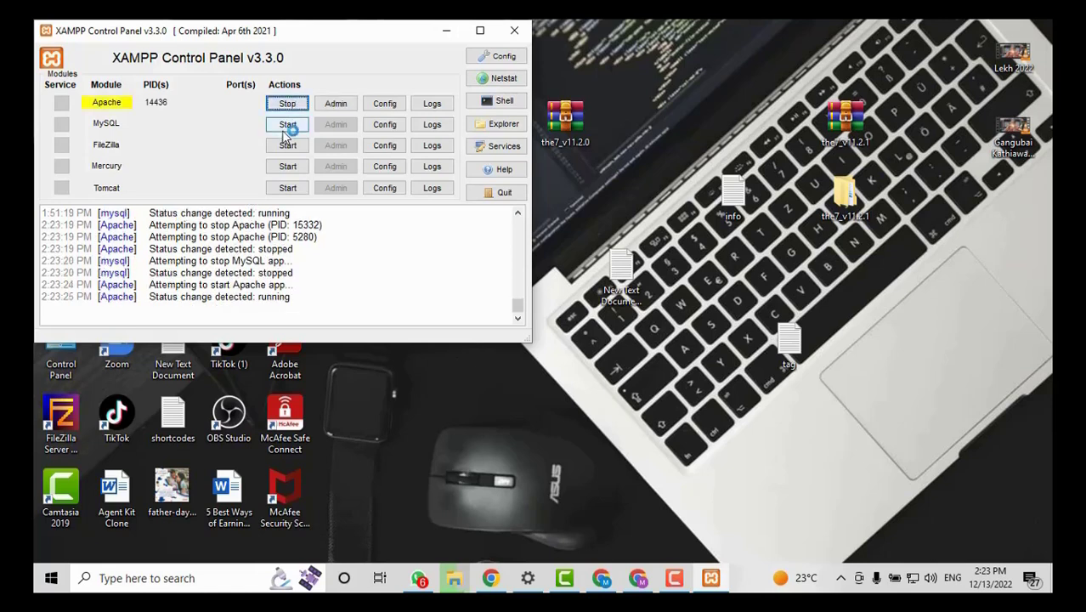
click(289, 124)
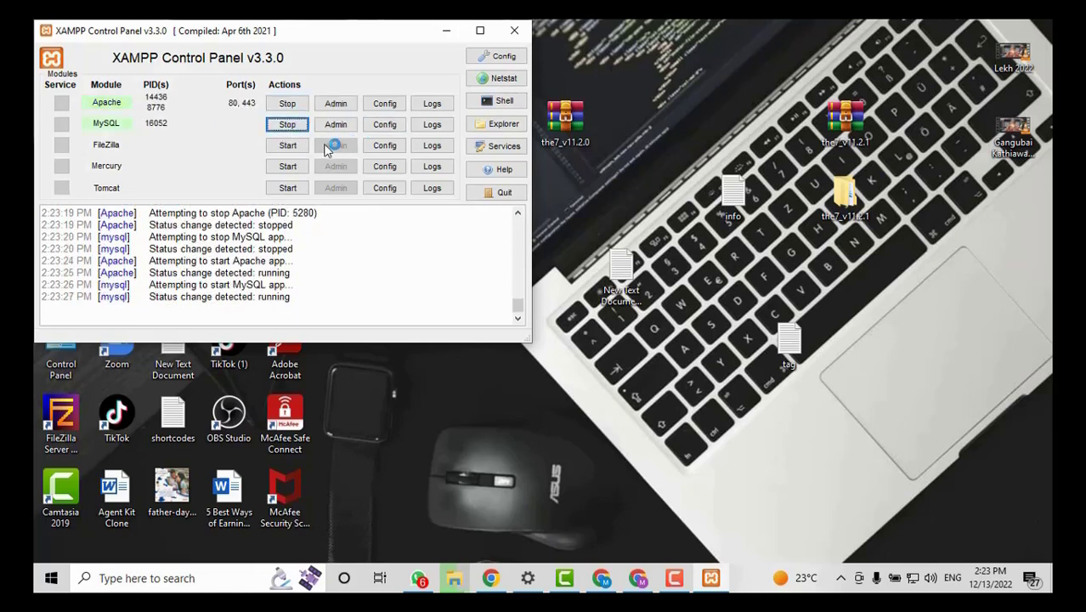
Put away the Namecheap and GoDaddy windows and bring Chrome's Download XAMPP tab forward.
click(603, 580)
click(603, 579)
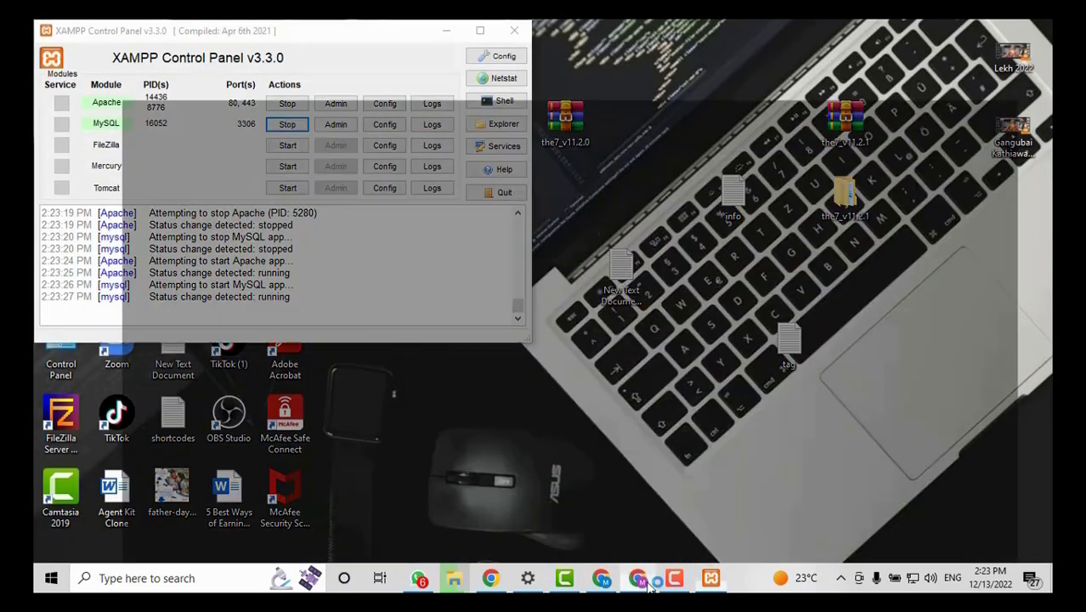
click(648, 581)
click(648, 581)
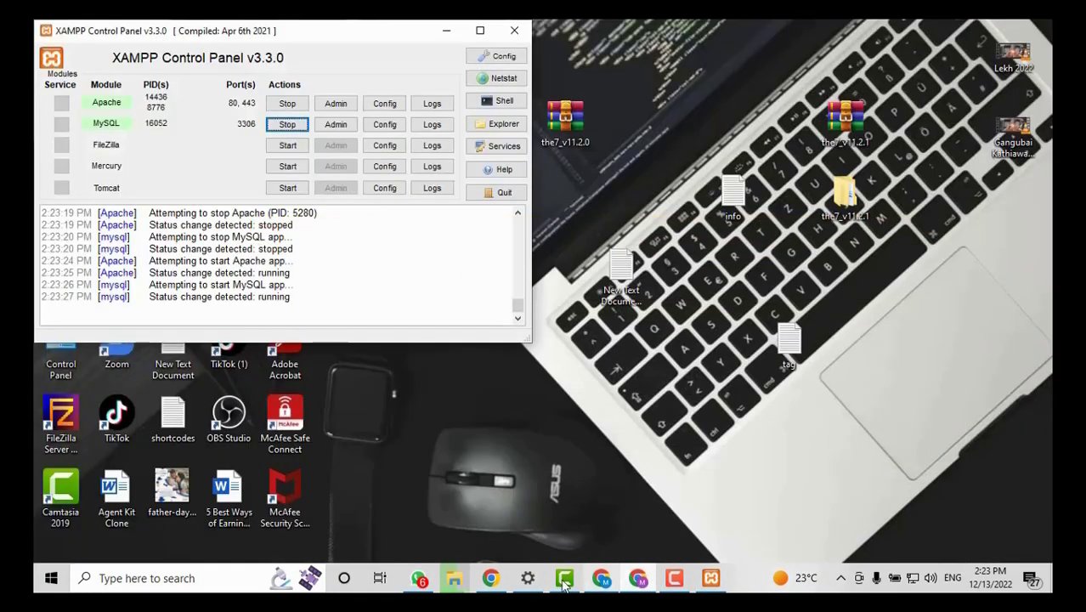
click(492, 579)
click(706, 32)
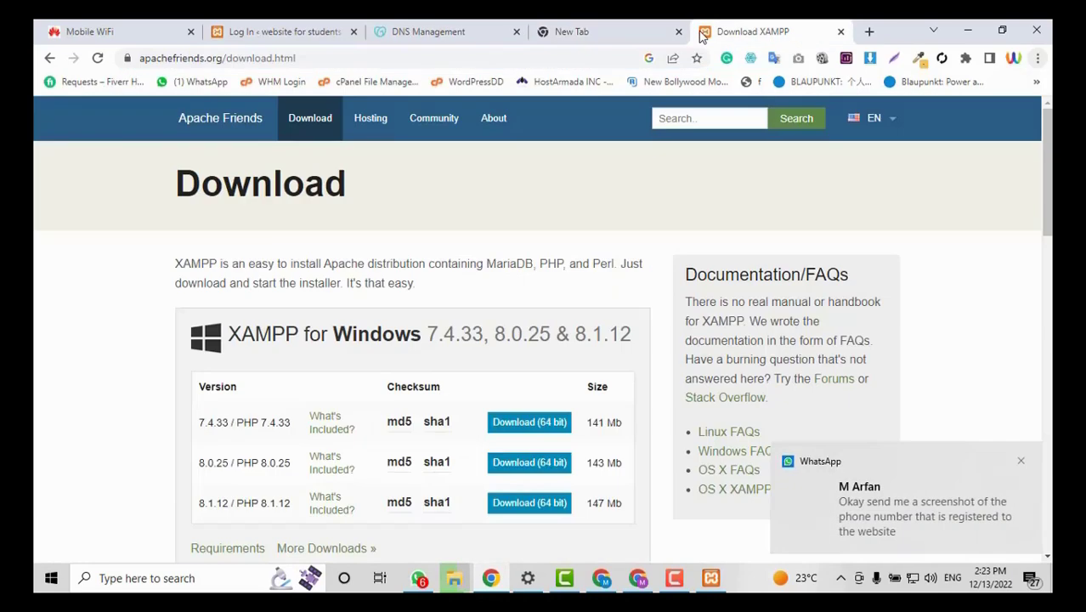
Go to wordpress.org and start downloading WordPress 6.1.1.
click(869, 31)
text(wor)
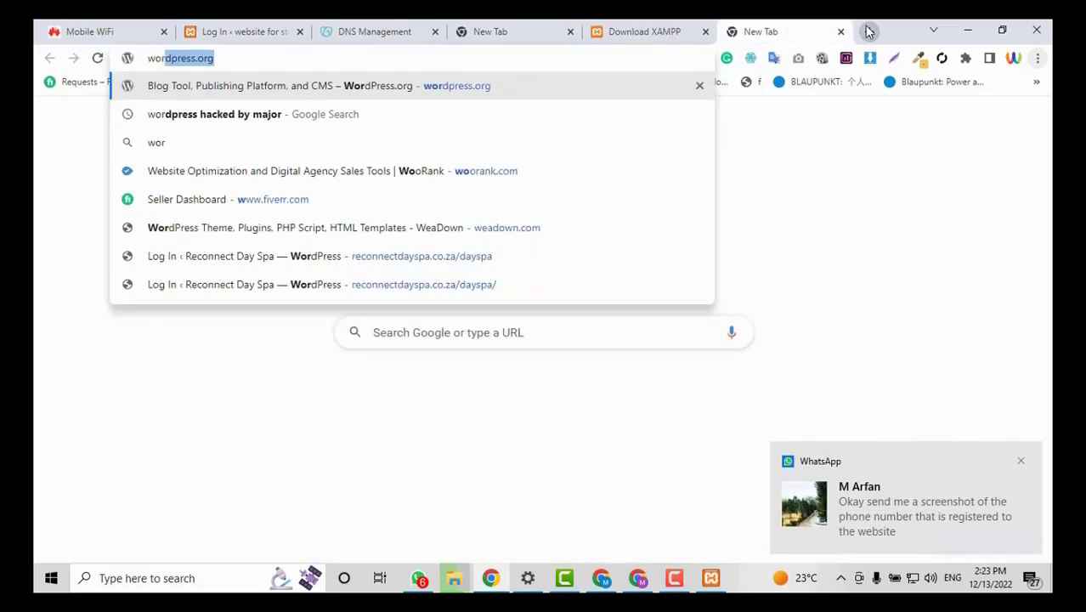
text(dpress.org)
key(Return)
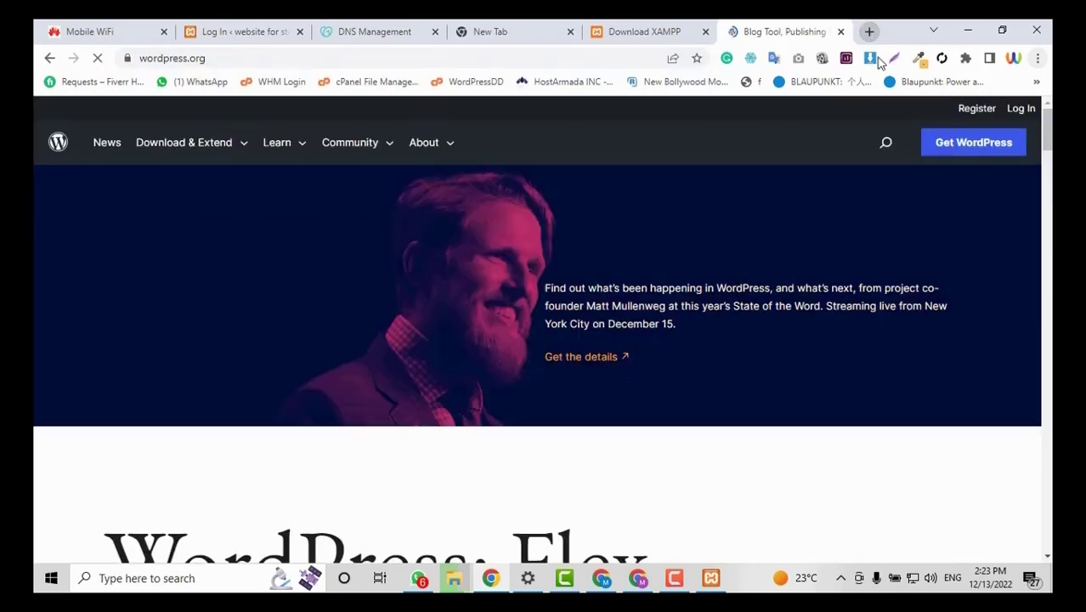
scroll(922, 202, down, 1)
scroll(924, 206, up, 1)
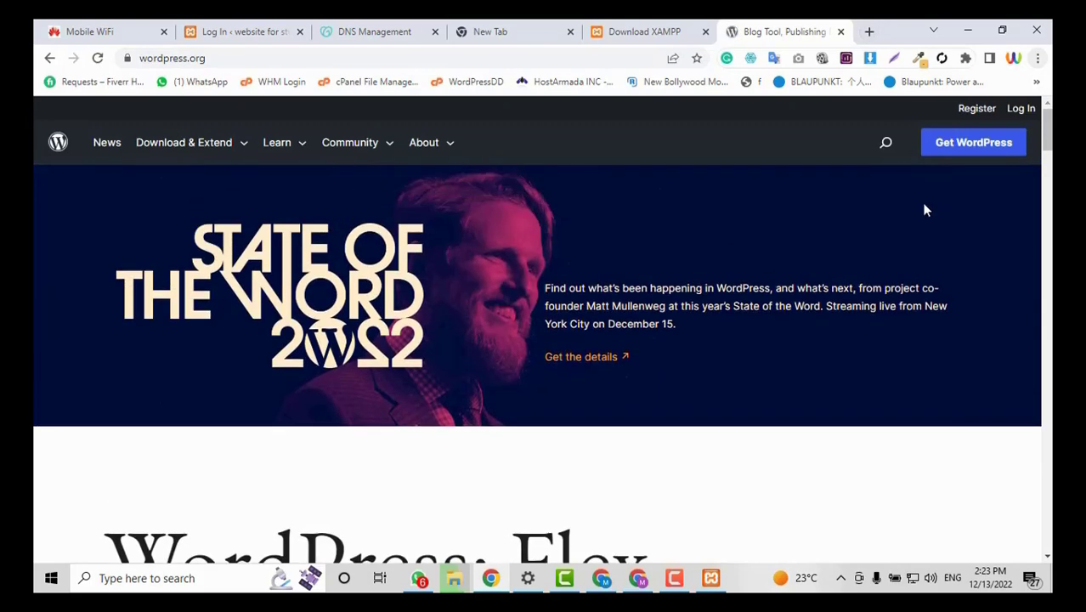
click(974, 144)
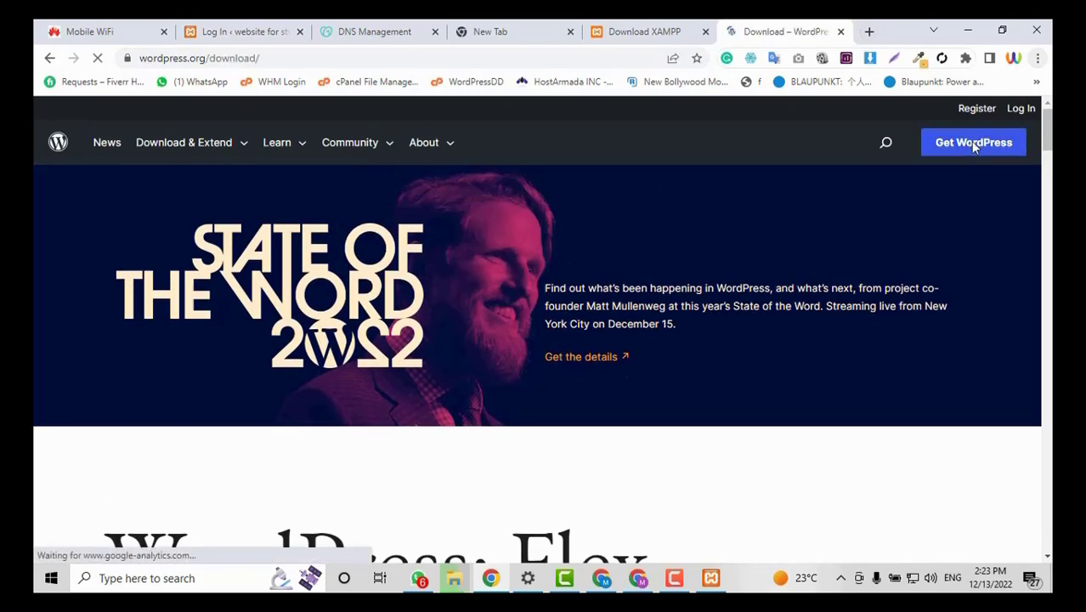
scroll(765, 330, down, 3)
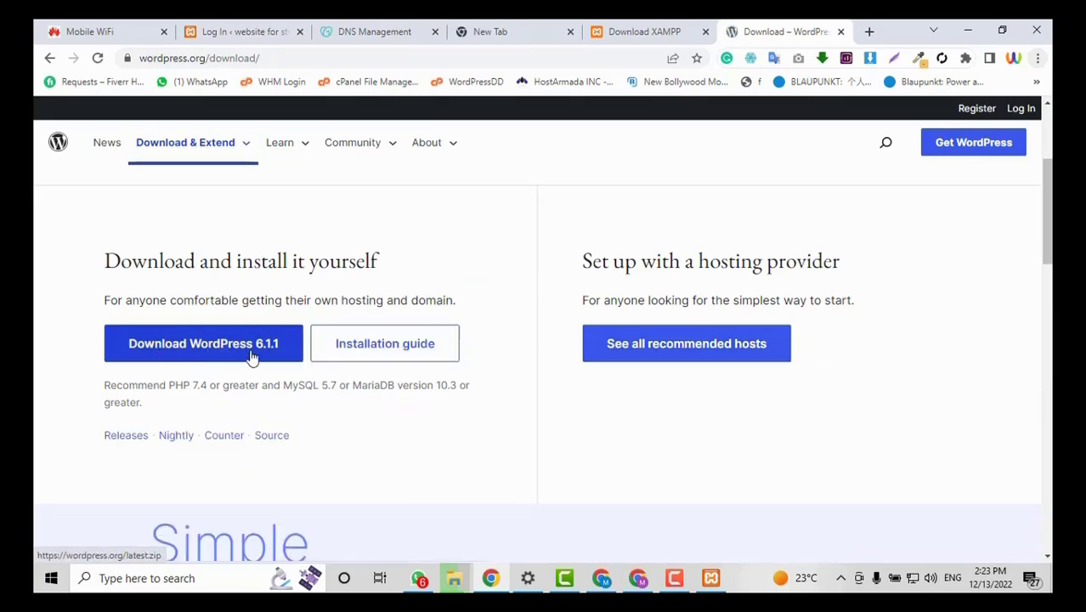
click(252, 355)
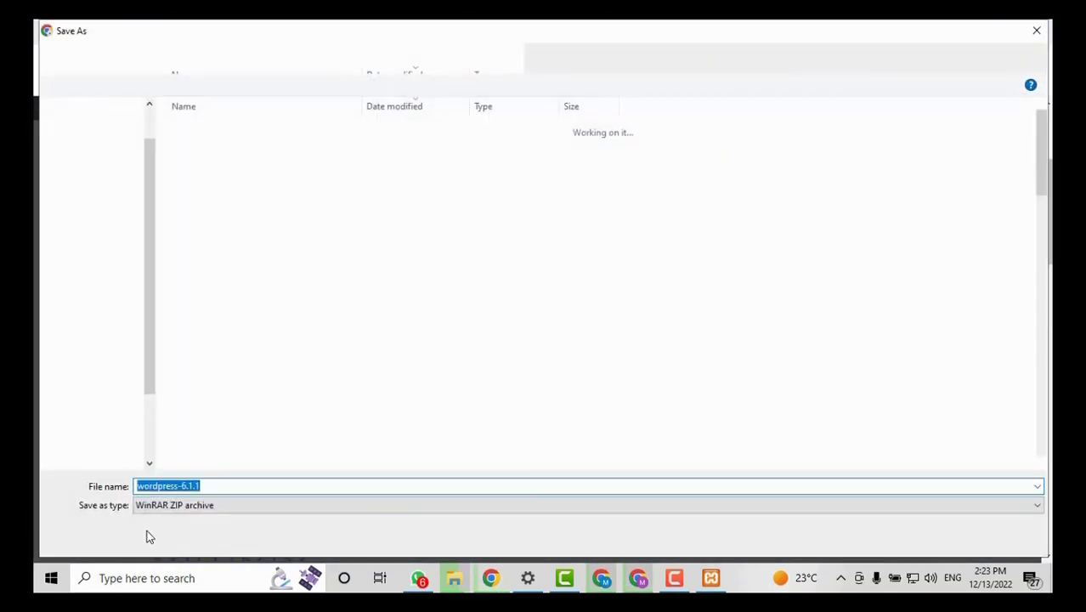
Decline overwriting the existing wordpress-6.1.1 zip in Documents, cancel the save, and minimize Chrome and XAMPP.
click(910, 538)
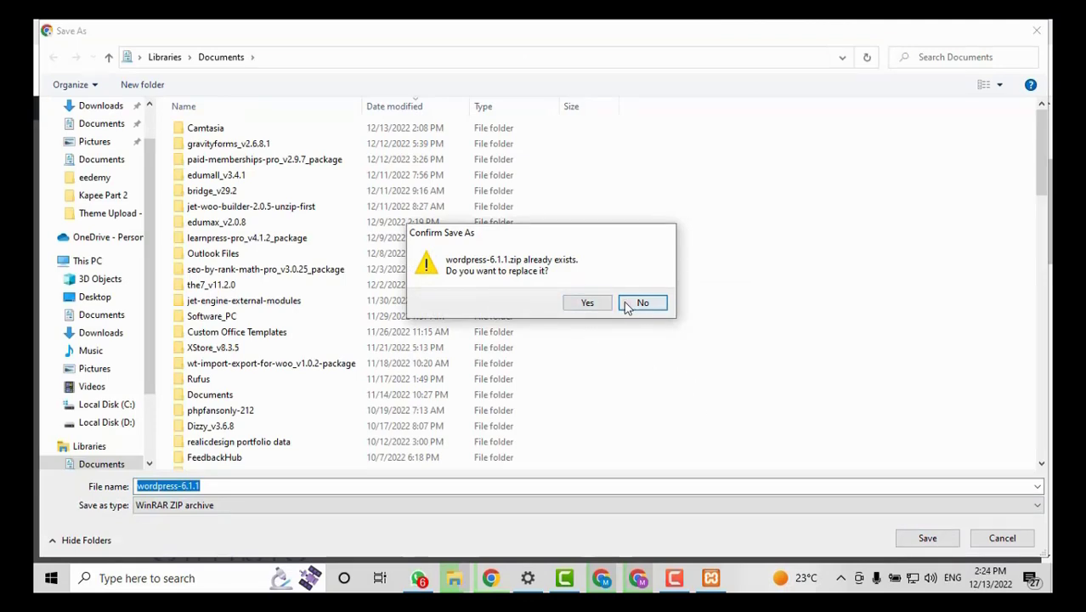
click(651, 304)
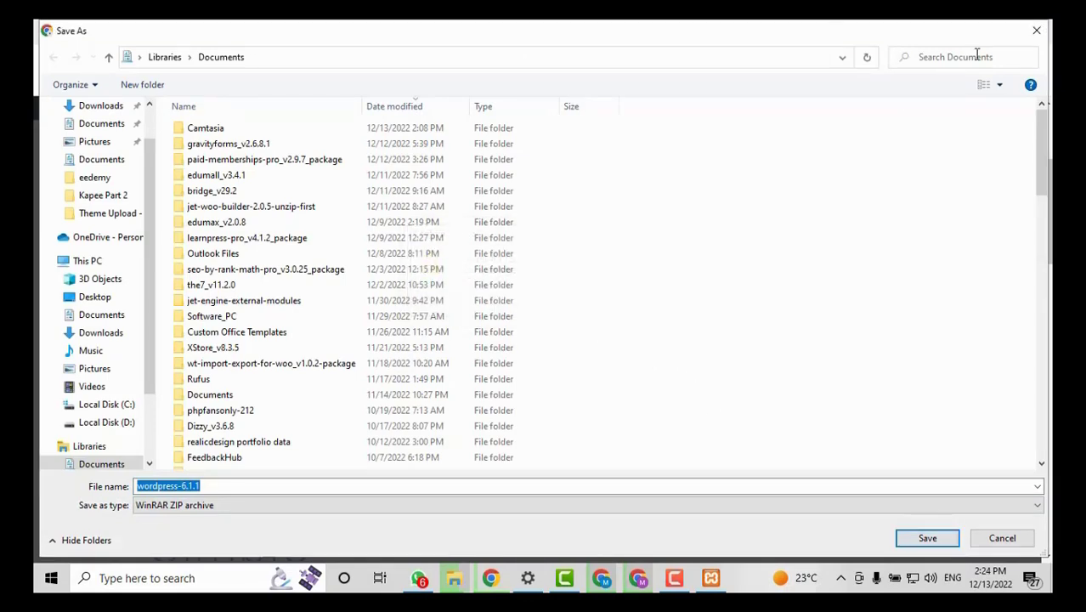
click(1037, 31)
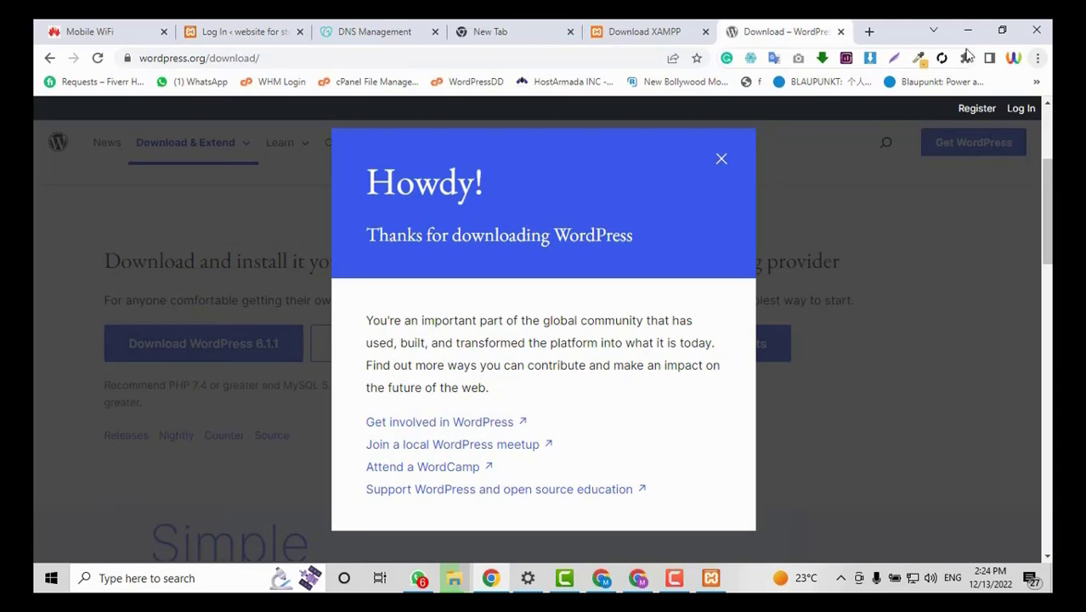
click(967, 31)
click(445, 29)
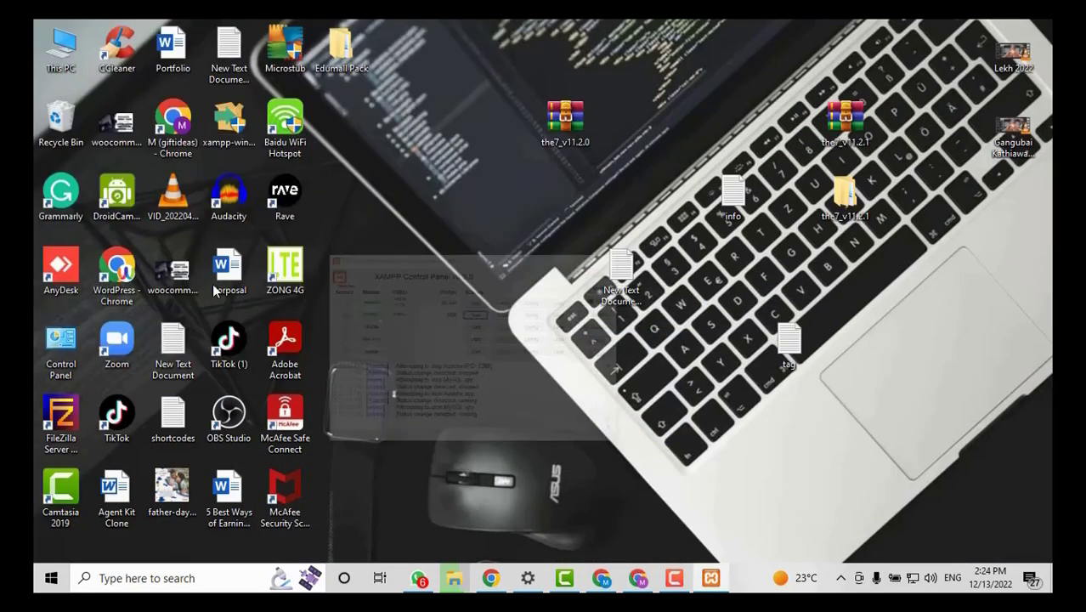
Copy the wordpress-6.1.1 ZIP from the Documents library, then reopen This PC.
double_click(59, 47)
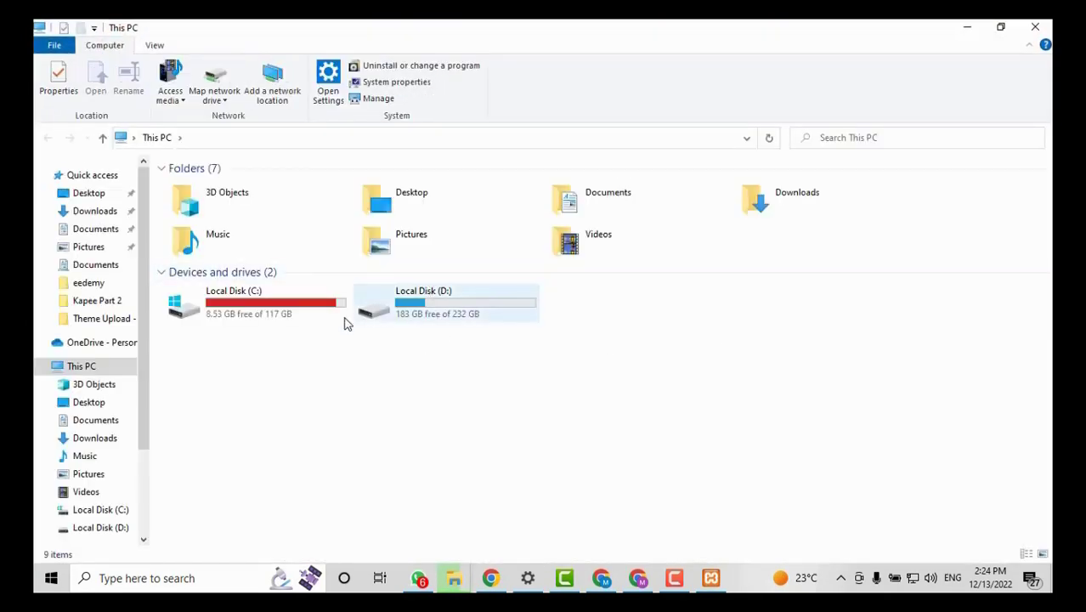
click(91, 422)
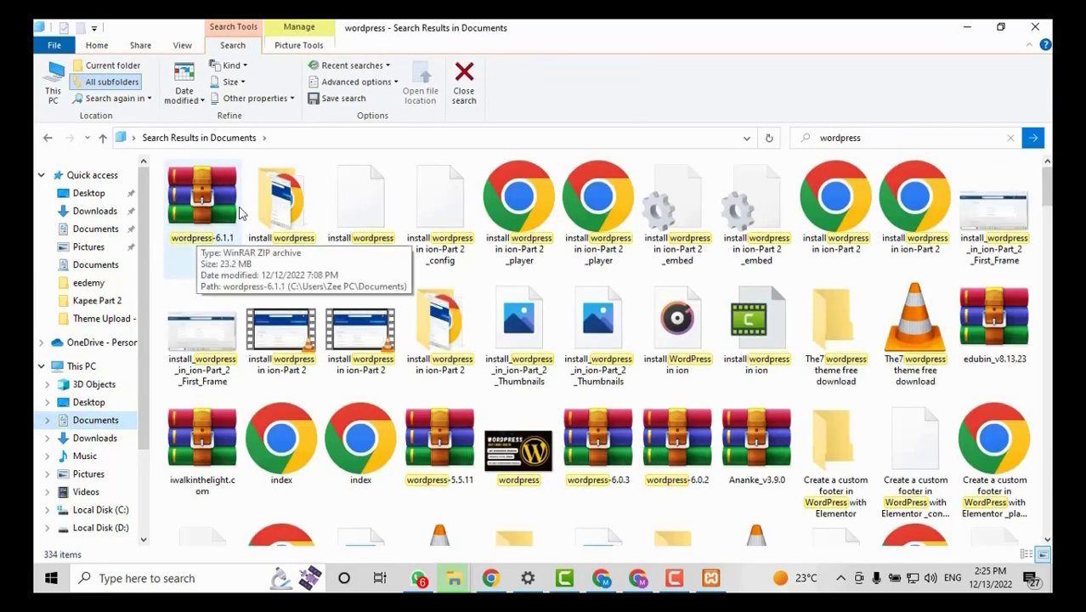
click(202, 218)
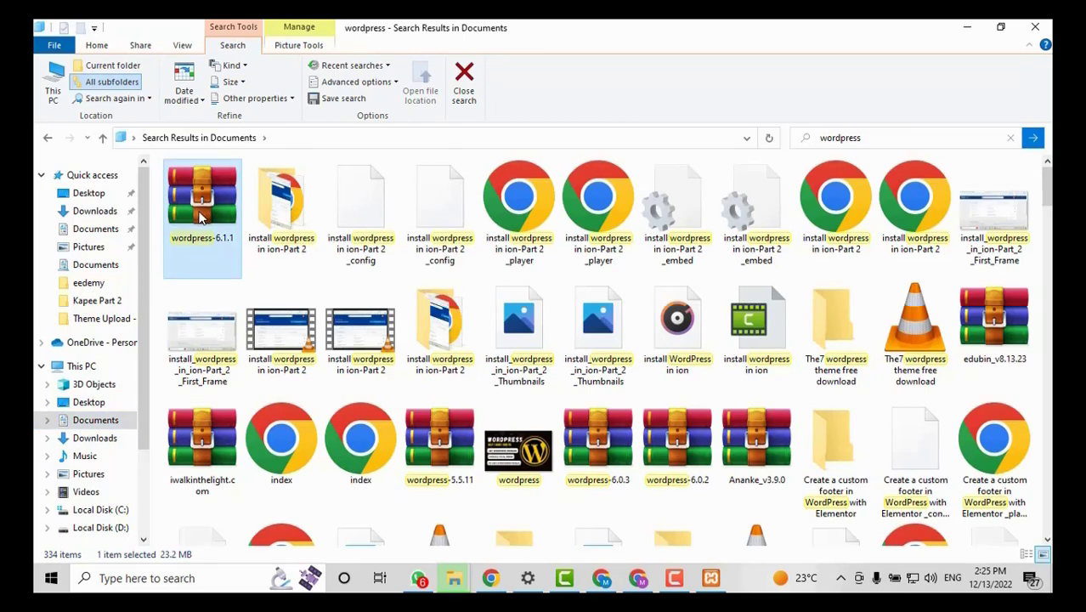
right_click(201, 217)
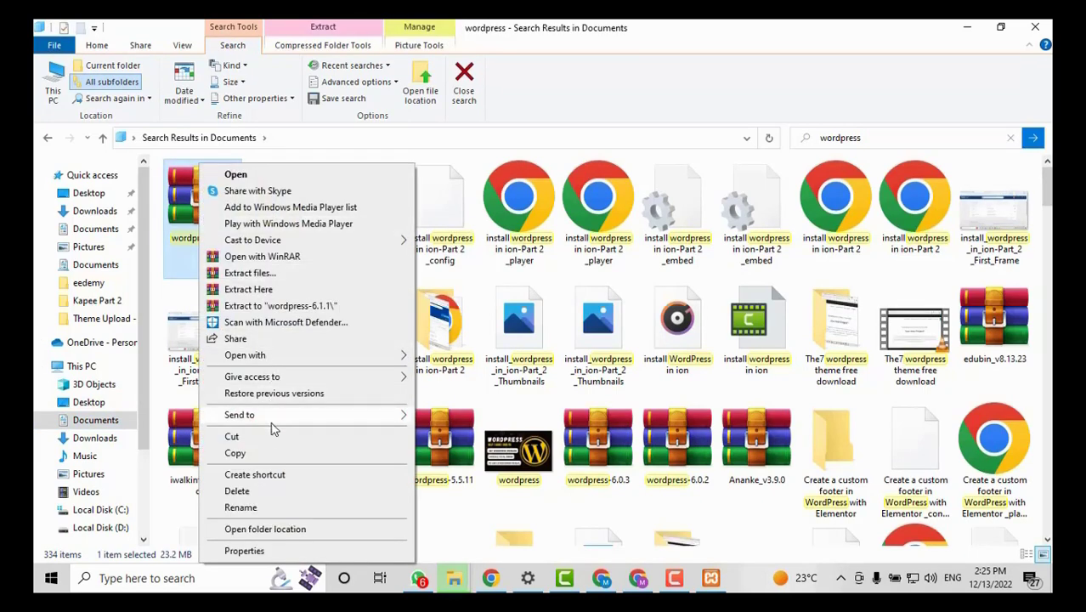
click(270, 454)
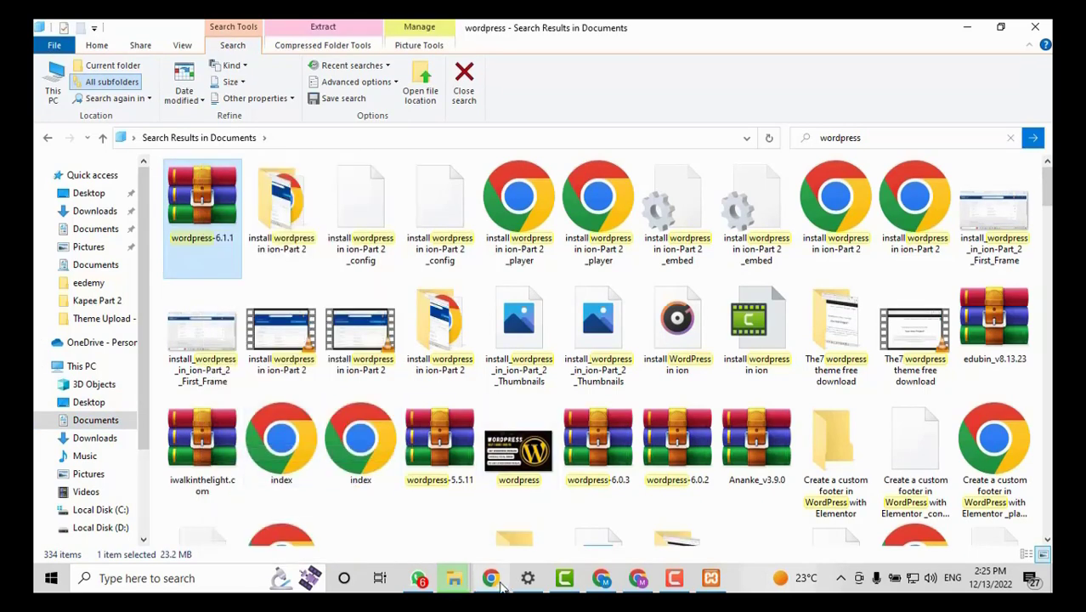
click(968, 28)
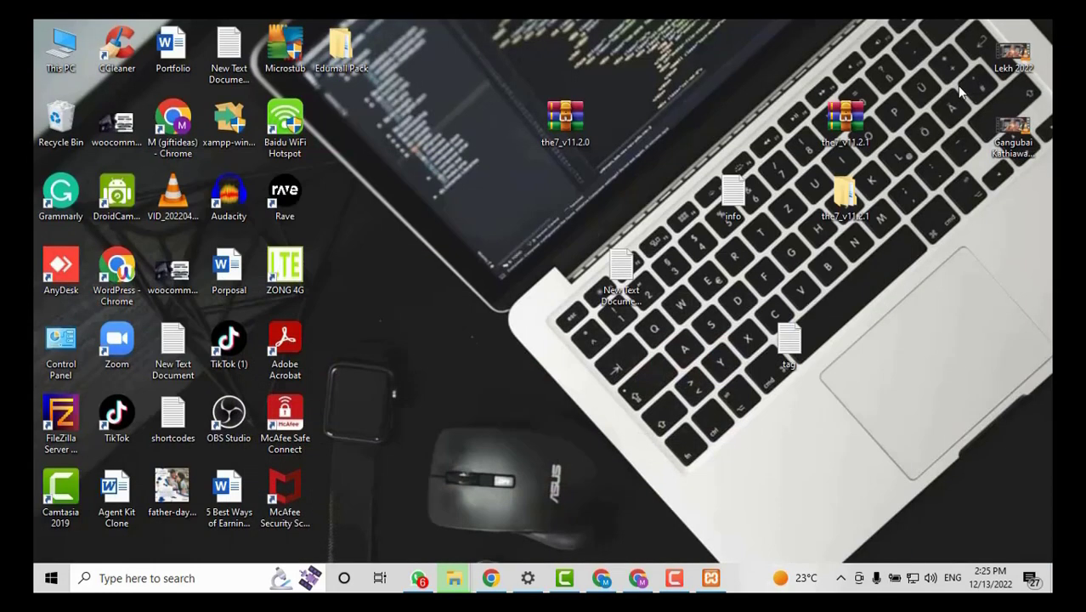
double_click(66, 49)
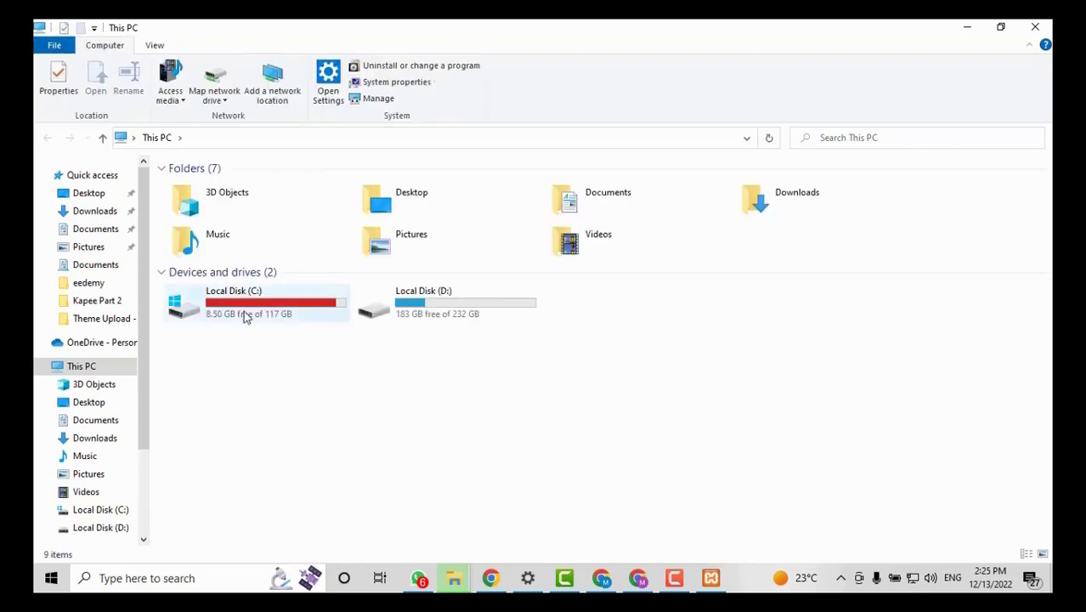
Navigate to C:\xampp2\htdocs in File Explorer.
double_click(244, 313)
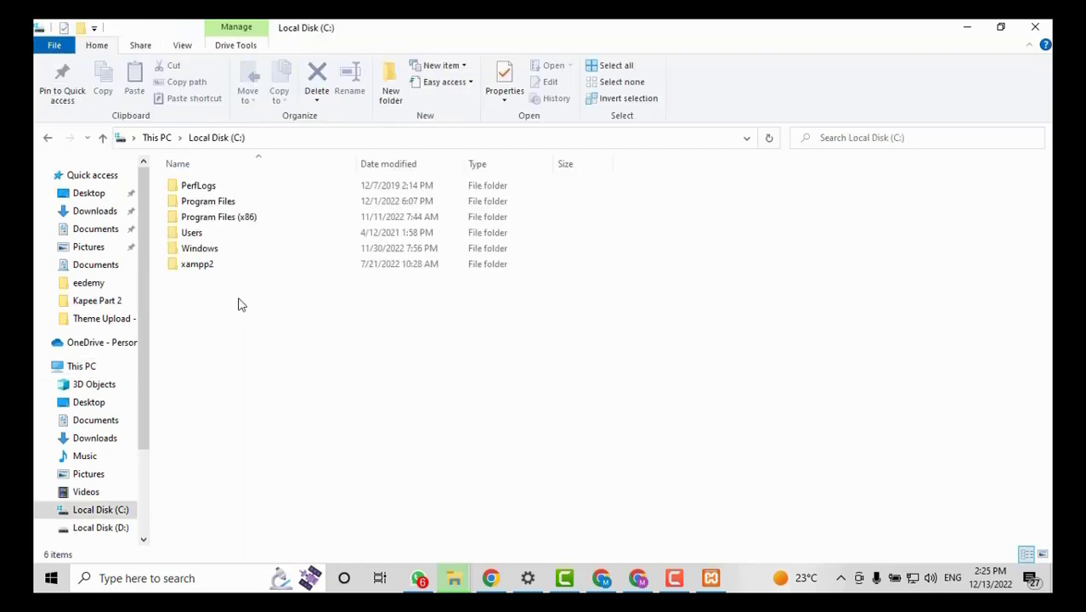
click(194, 265)
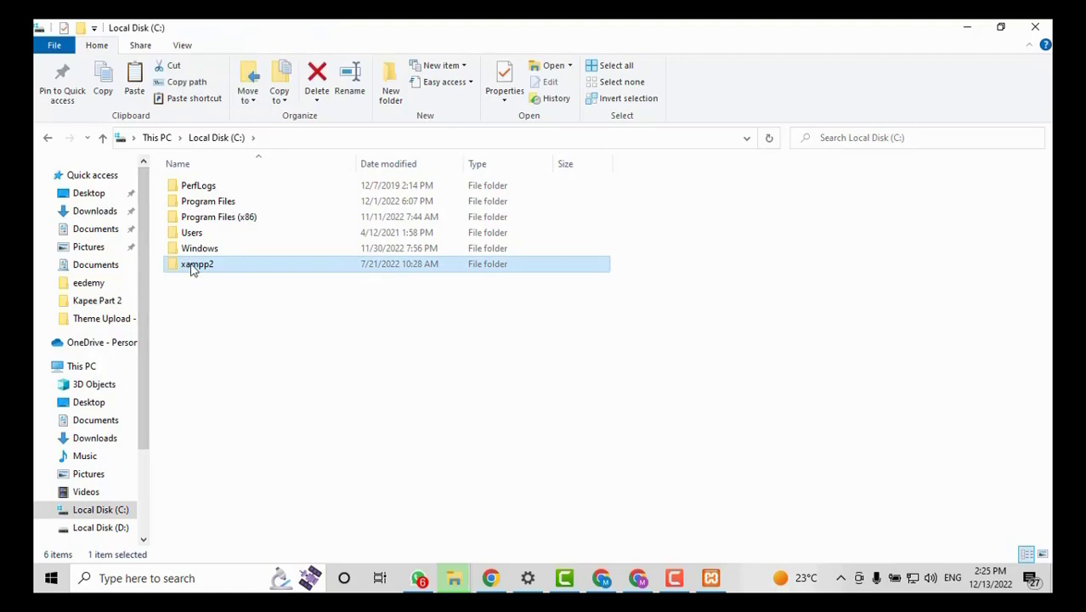
double_click(220, 267)
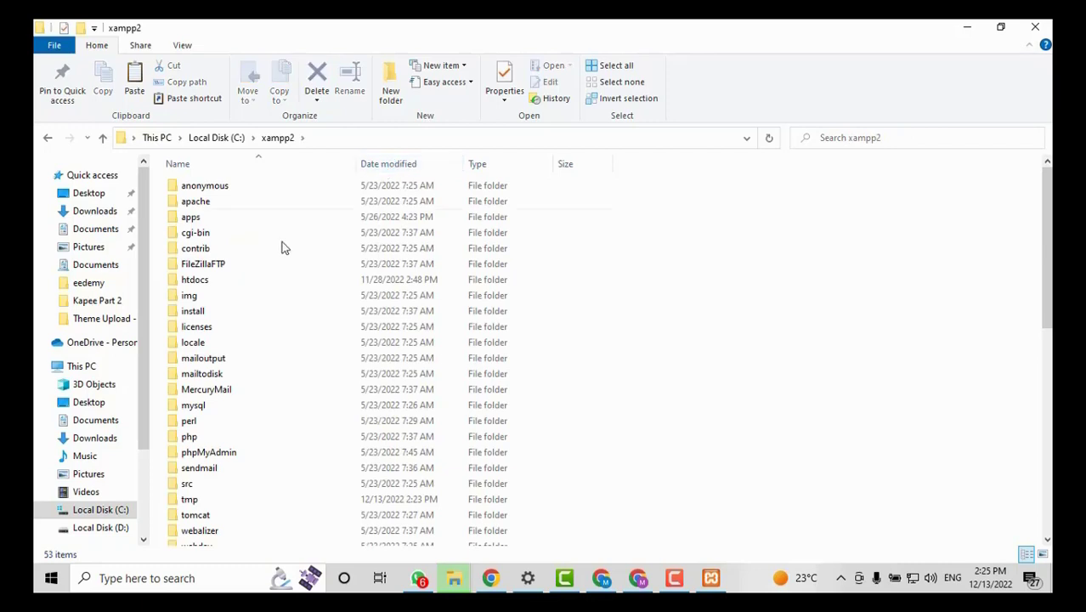
double_click(236, 280)
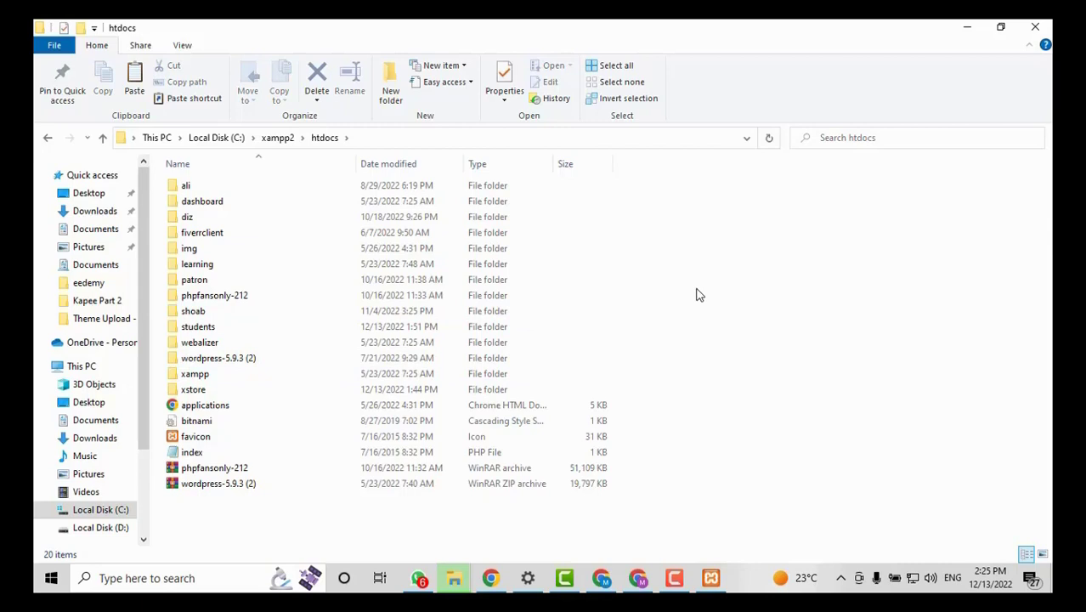
Create a udemy folder in htdocs, open it, and paste the WordPress ZIP inside.
right_click(642, 277)
mouse_move(689, 440)
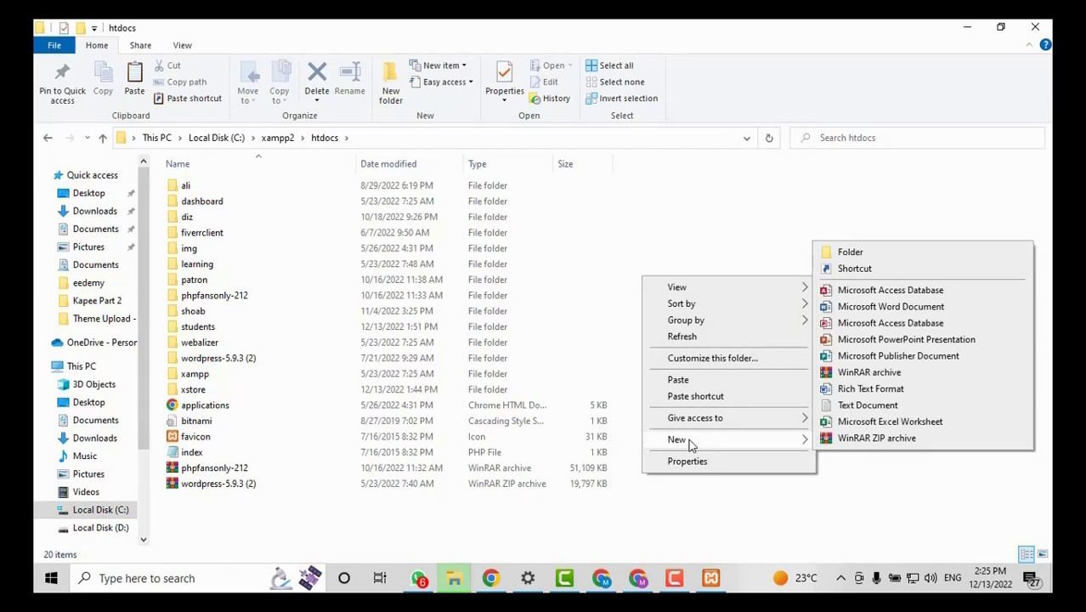
click(846, 253)
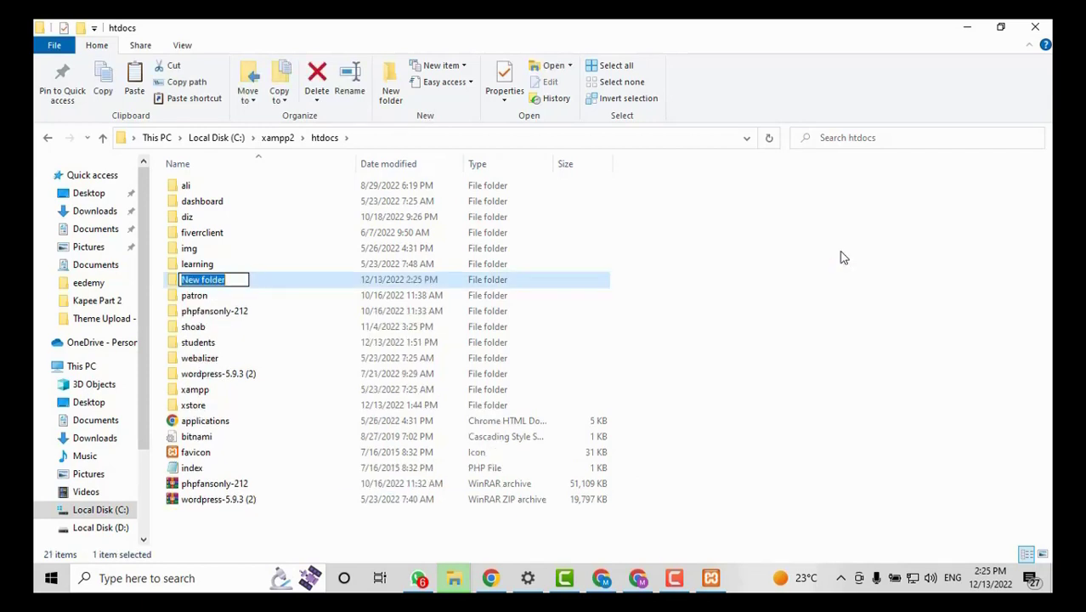
text(w)
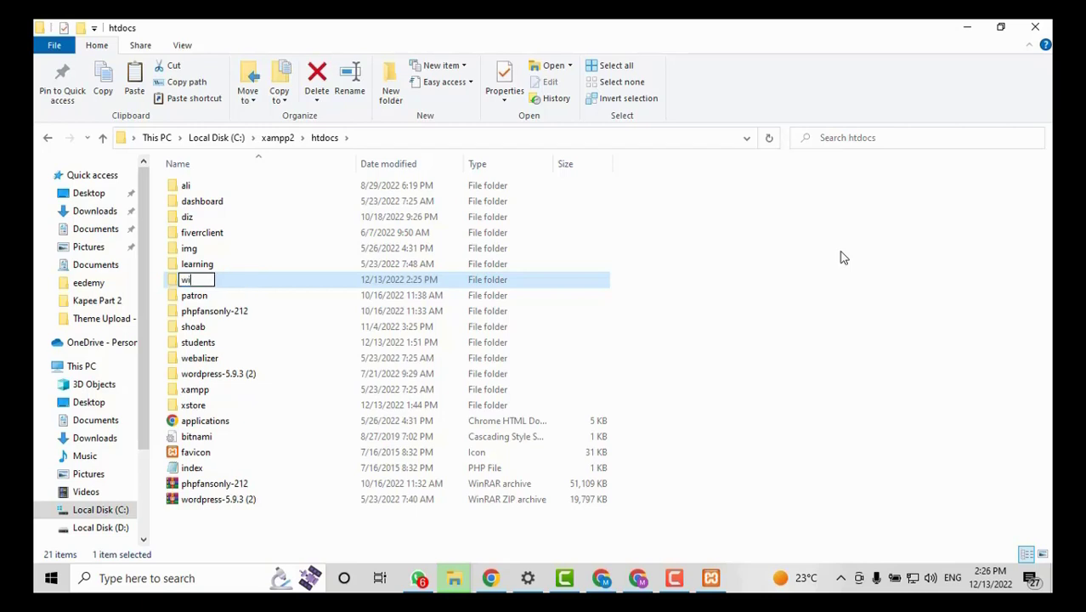
text(demy)
key(Return)
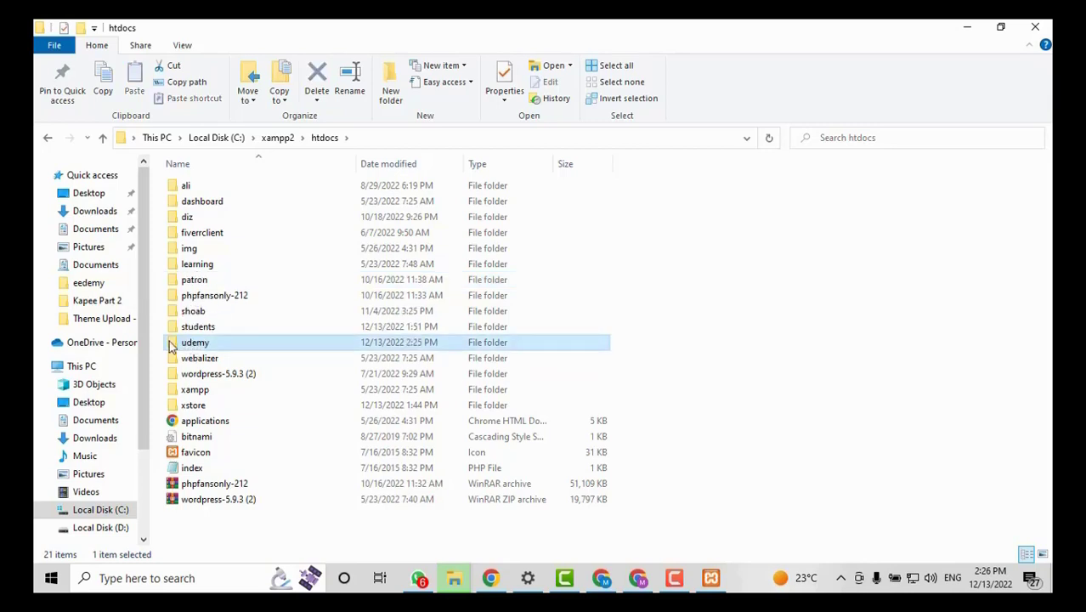
double_click(175, 346)
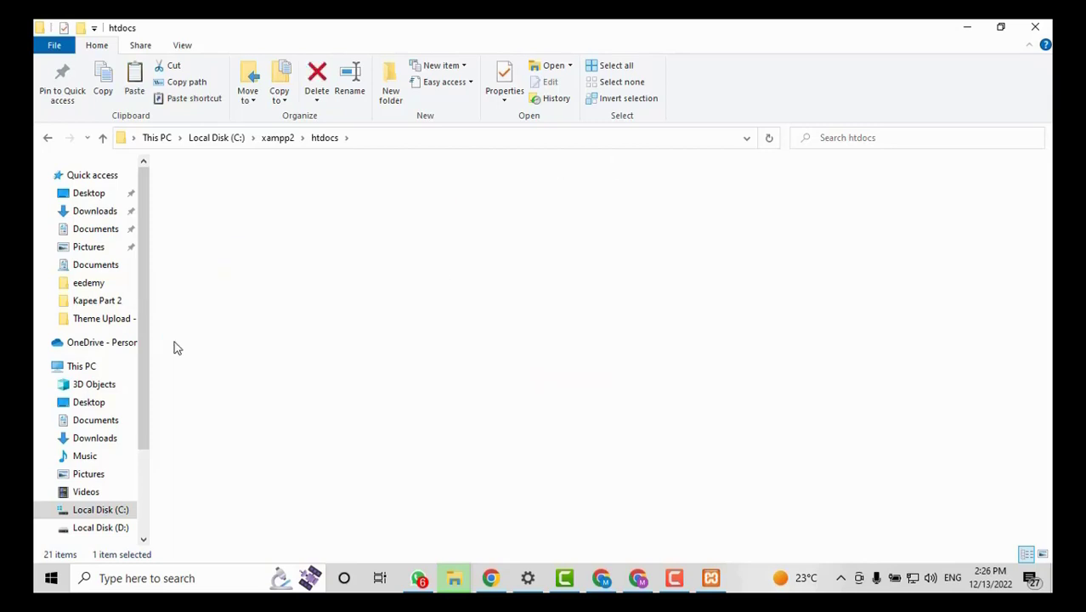
right_click(250, 223)
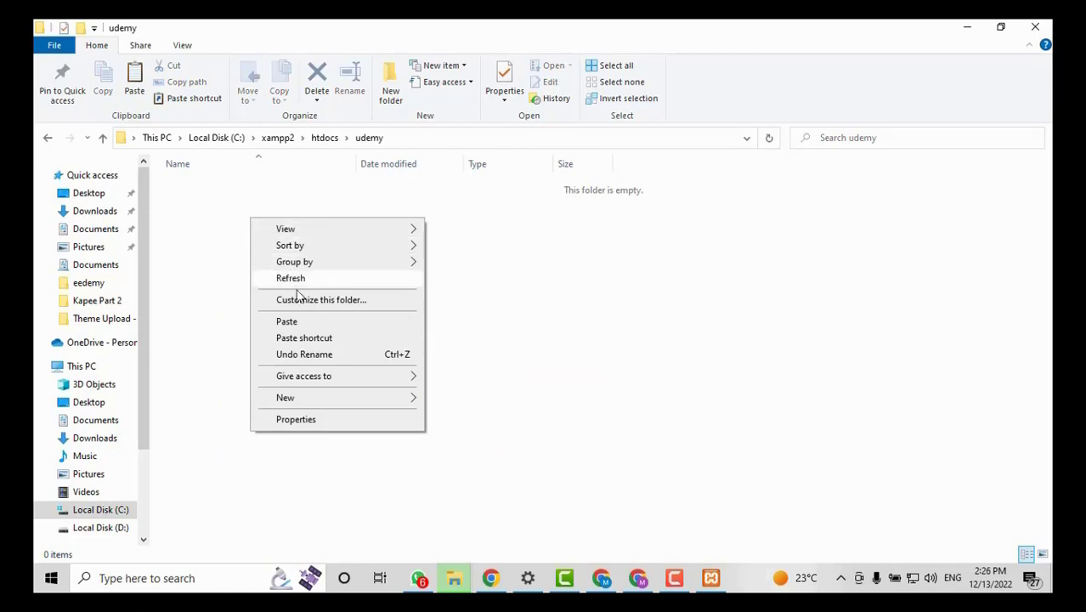
click(307, 320)
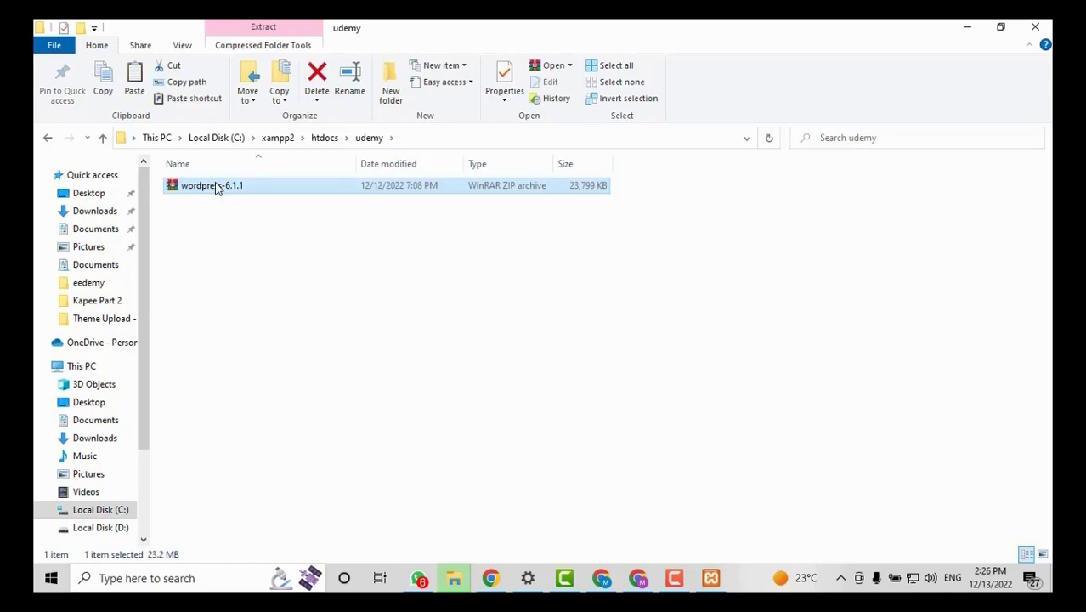
Extract the ZIP to a wordpress-6.1.1 folder and open its wordpress subfolder.
right_click(217, 188)
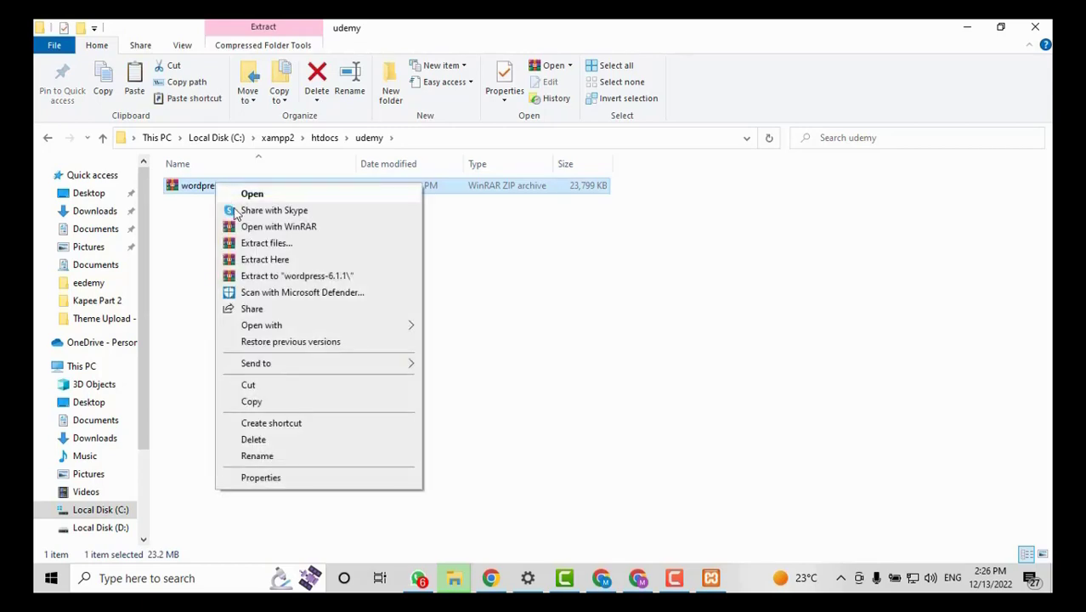
click(265, 281)
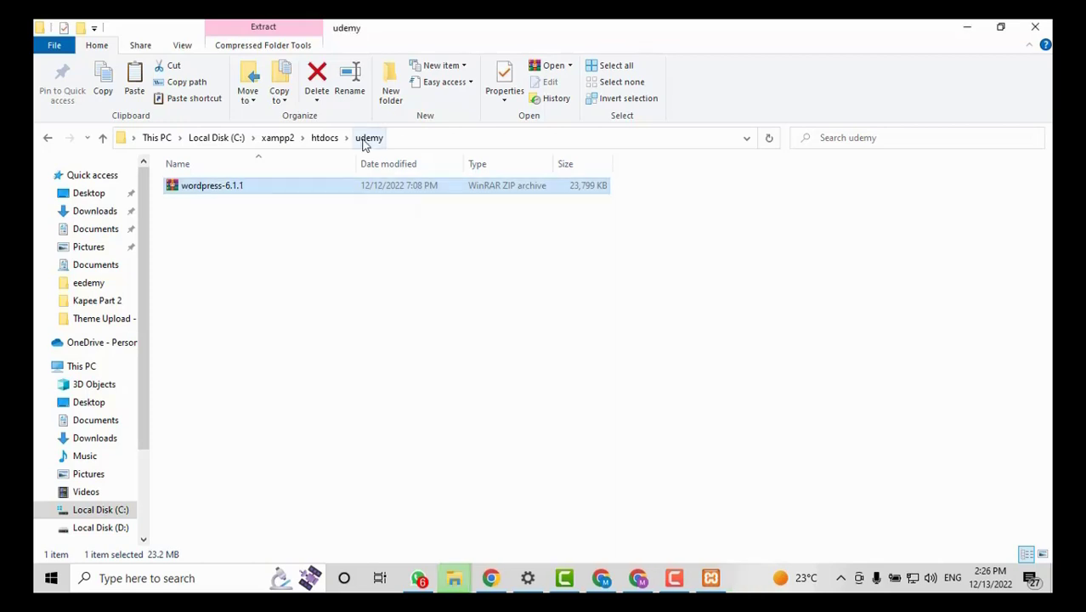
click(373, 269)
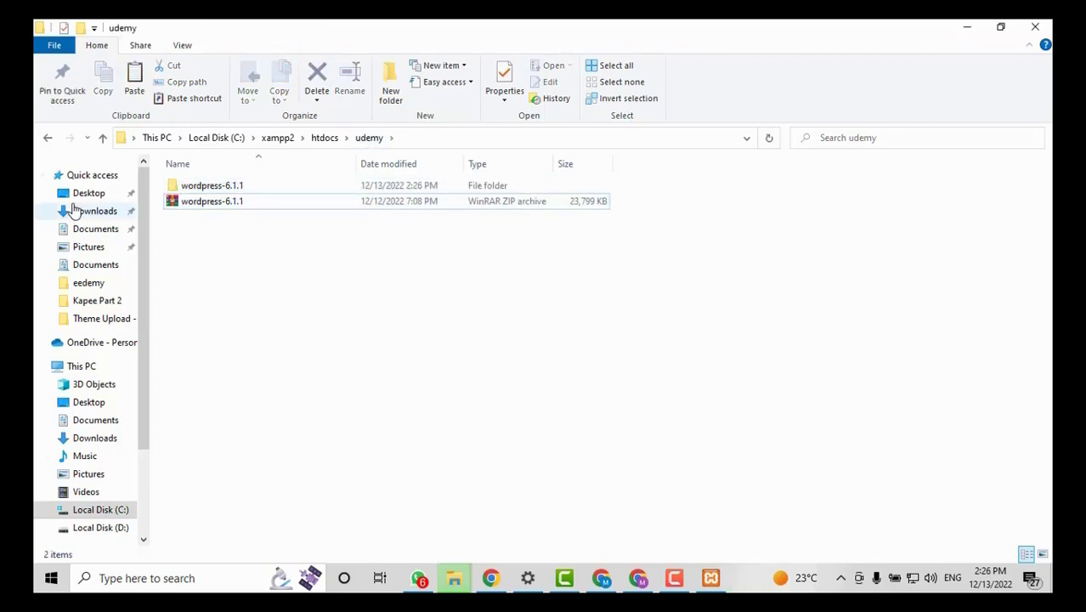
double_click(187, 189)
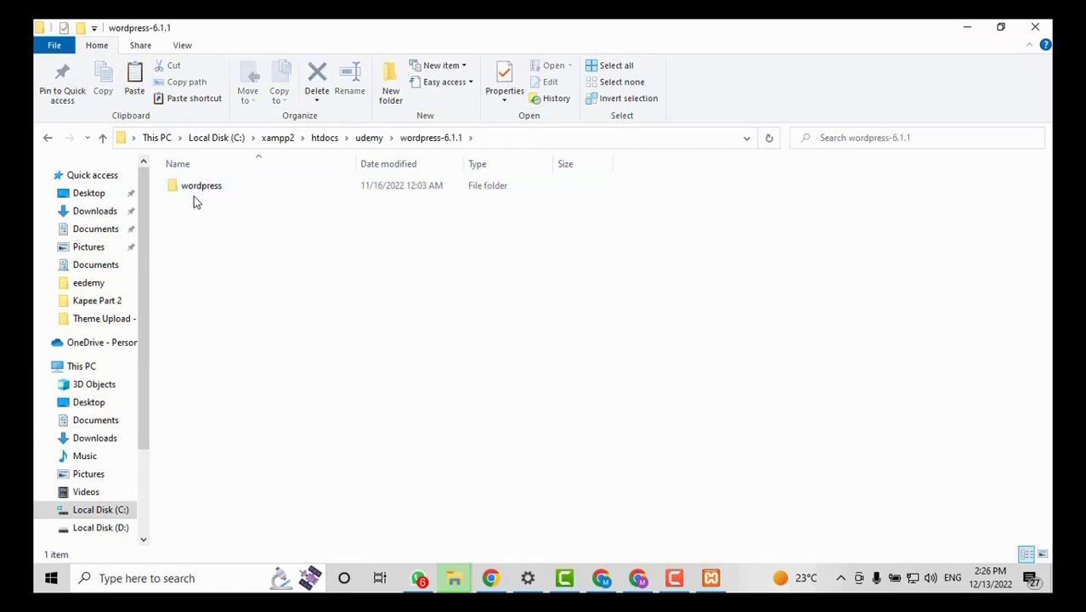
click(195, 189)
double_click(194, 187)
Move all 19 WordPress files from the wordpress subfolder up into udemy.
click(419, 297)
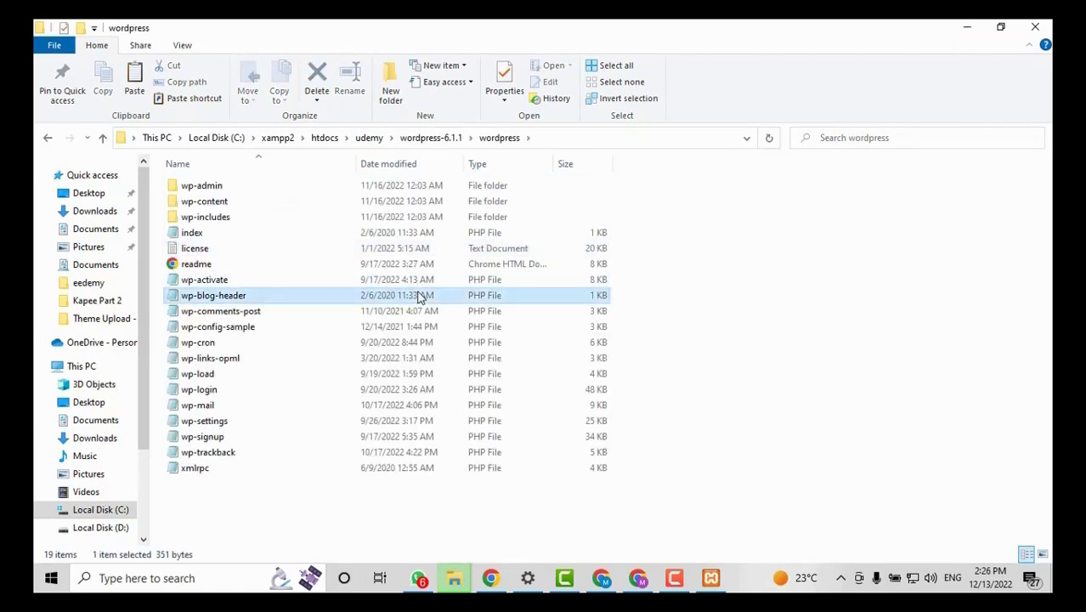
key(ctrl+a)
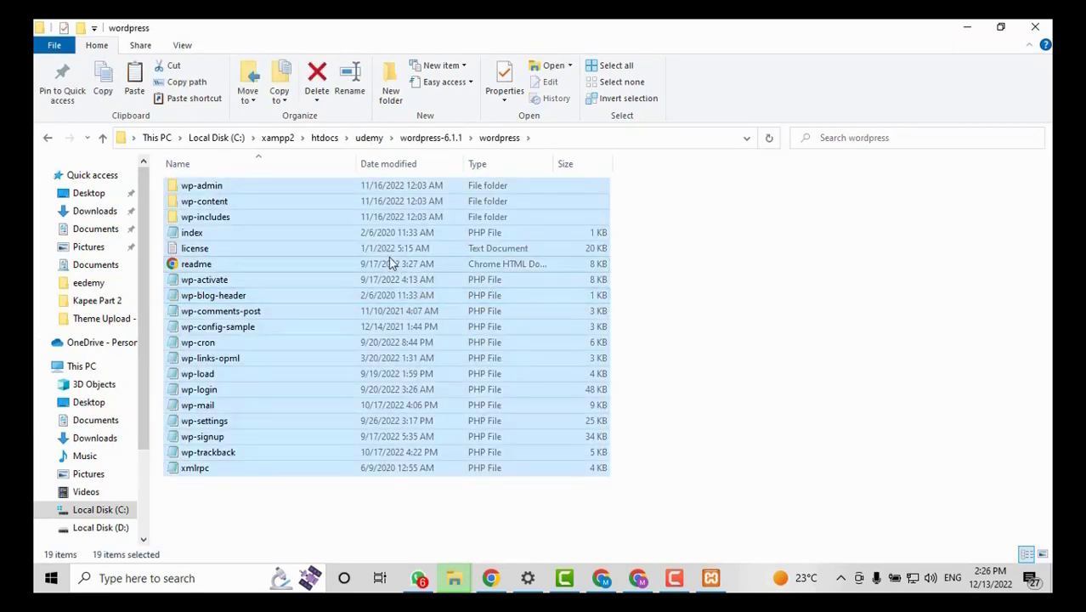
right_click(390, 262)
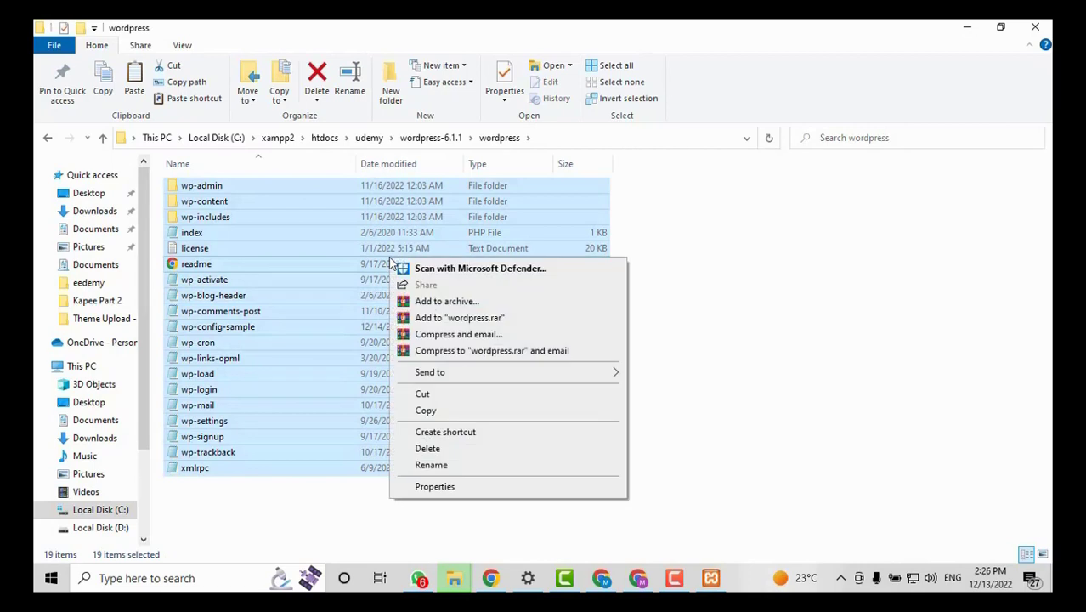
click(432, 398)
click(370, 141)
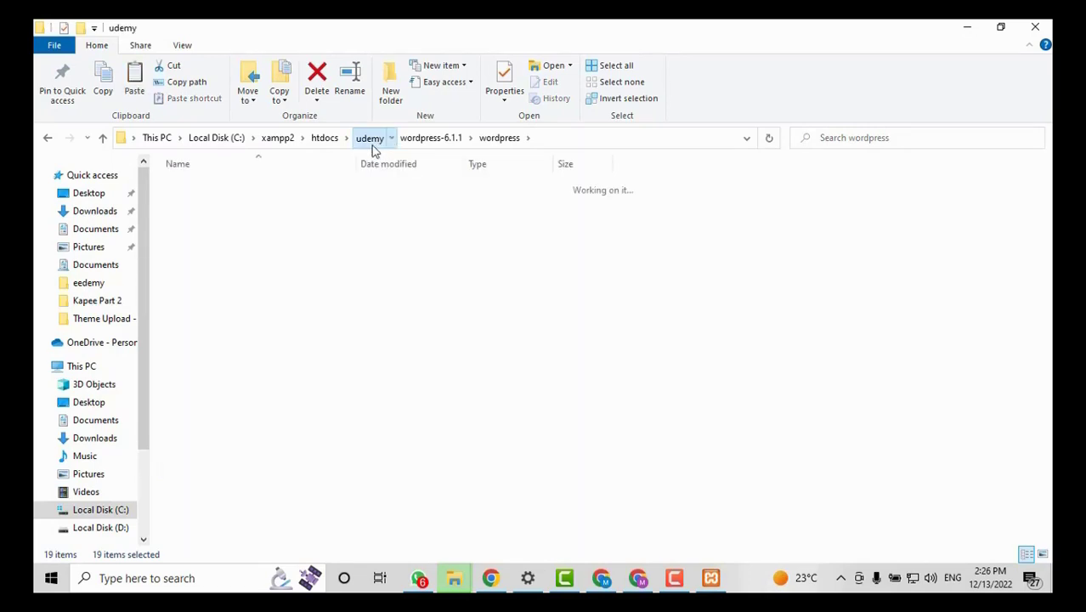
right_click(433, 256)
click(473, 360)
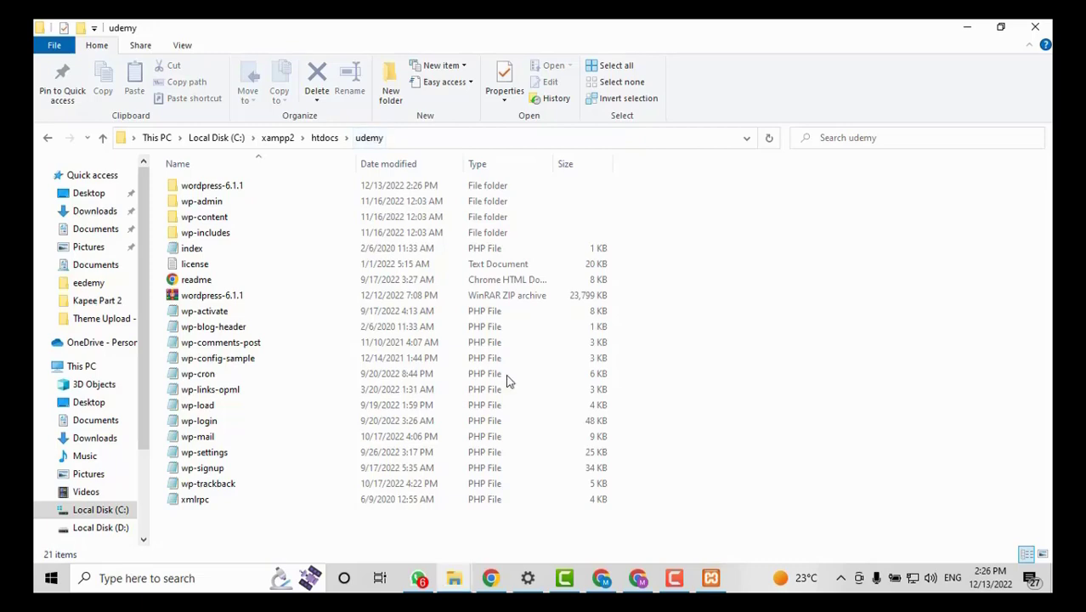
click(729, 398)
Bring the browser back and load localhost/udemy in the address bar.
click(492, 579)
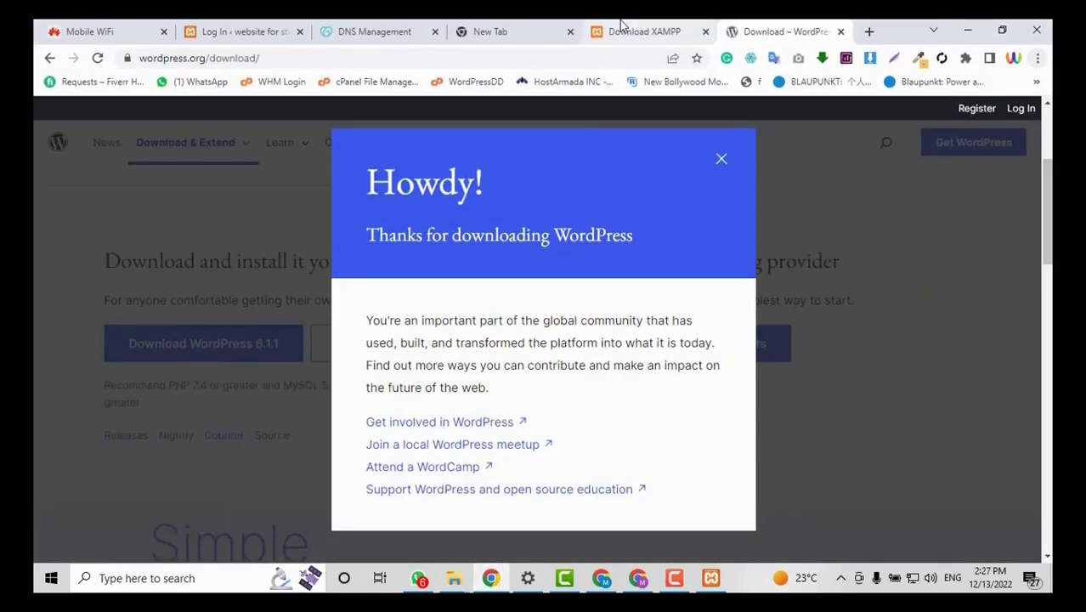
click(624, 28)
click(214, 60)
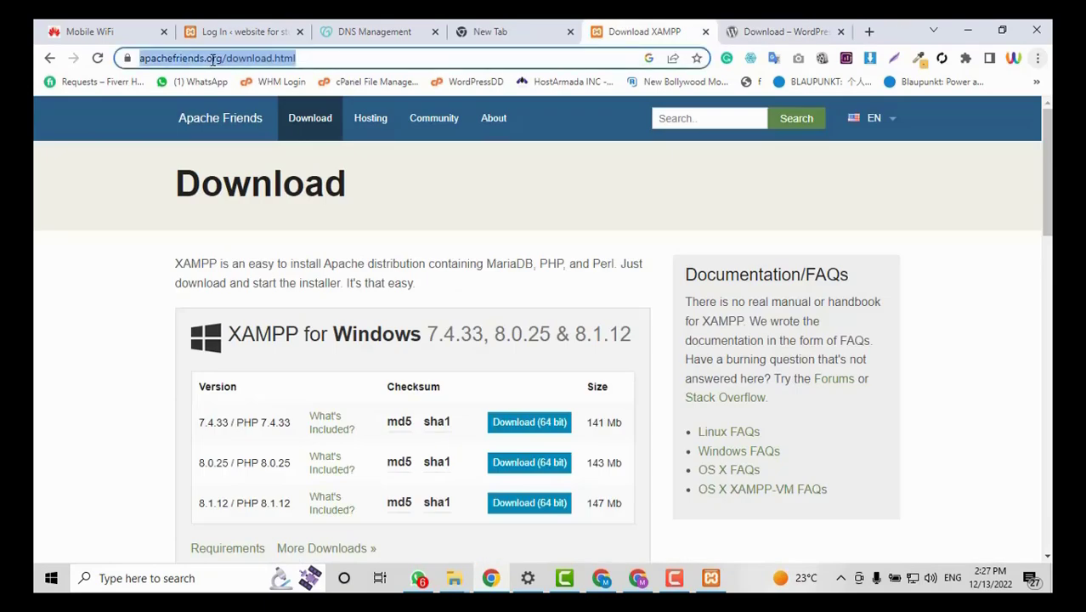
text(lo)
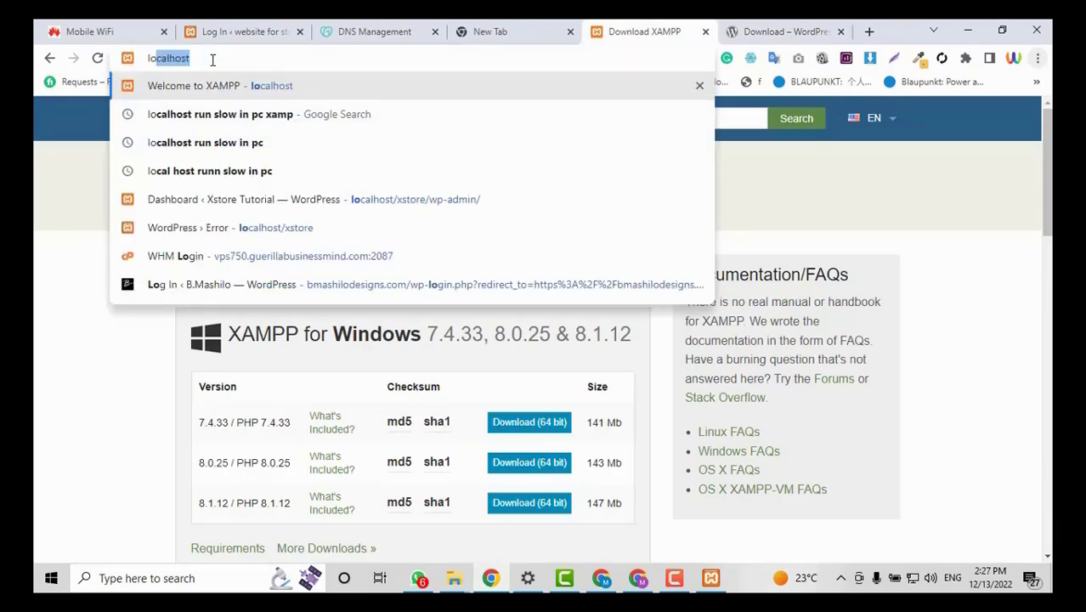
key(BackSpace)
key(BackSpace)
key(BackSpace)
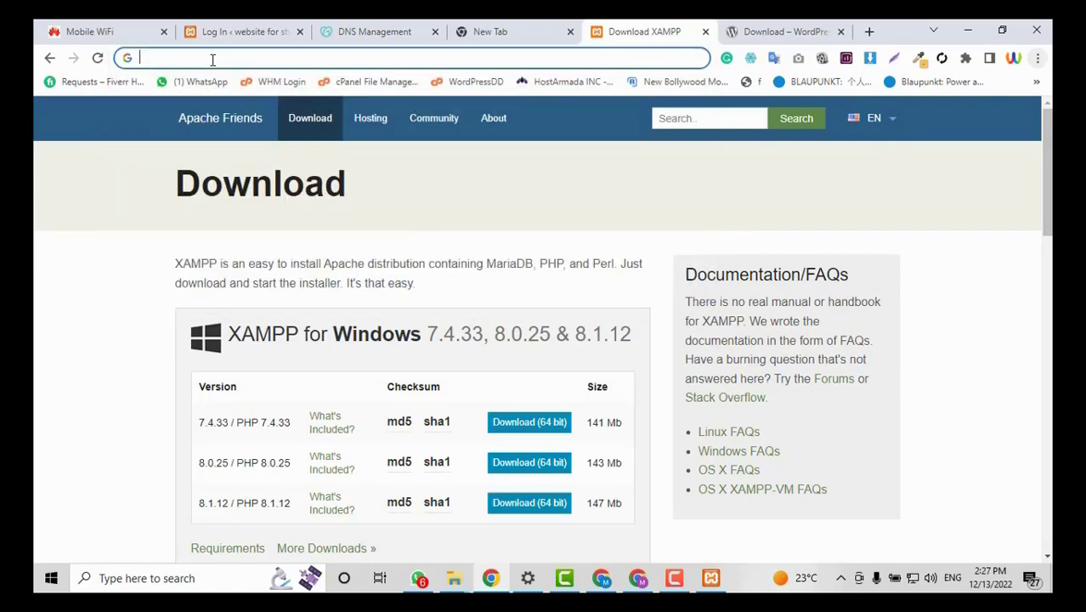
text(localhost/)
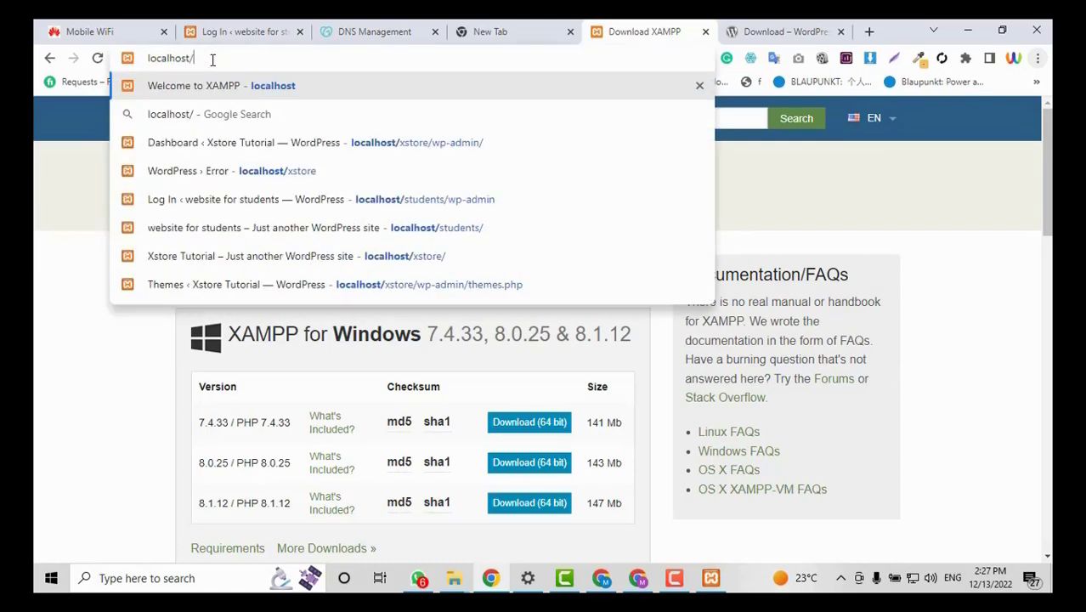
text(udemy)
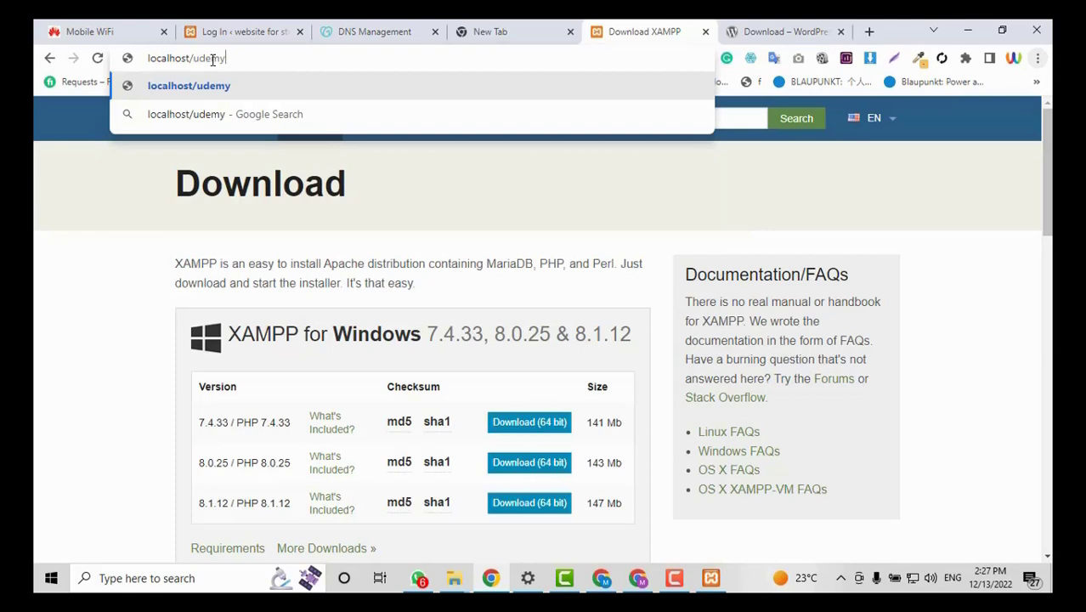
key(Return)
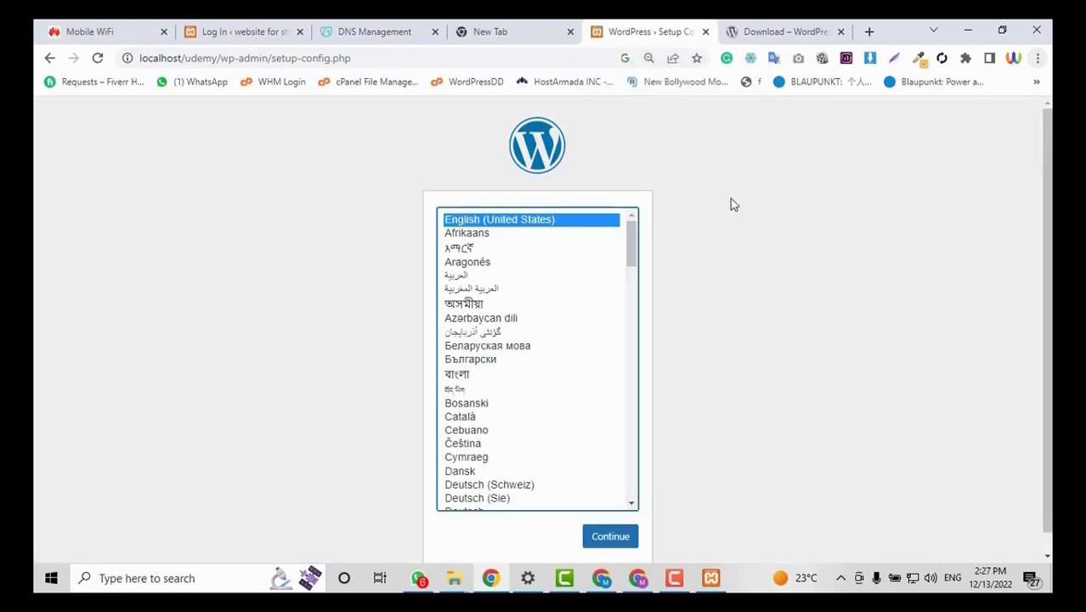
Continue the WordPress installer in English (United States) to the database connection form.
scroll(722, 336, down, 1)
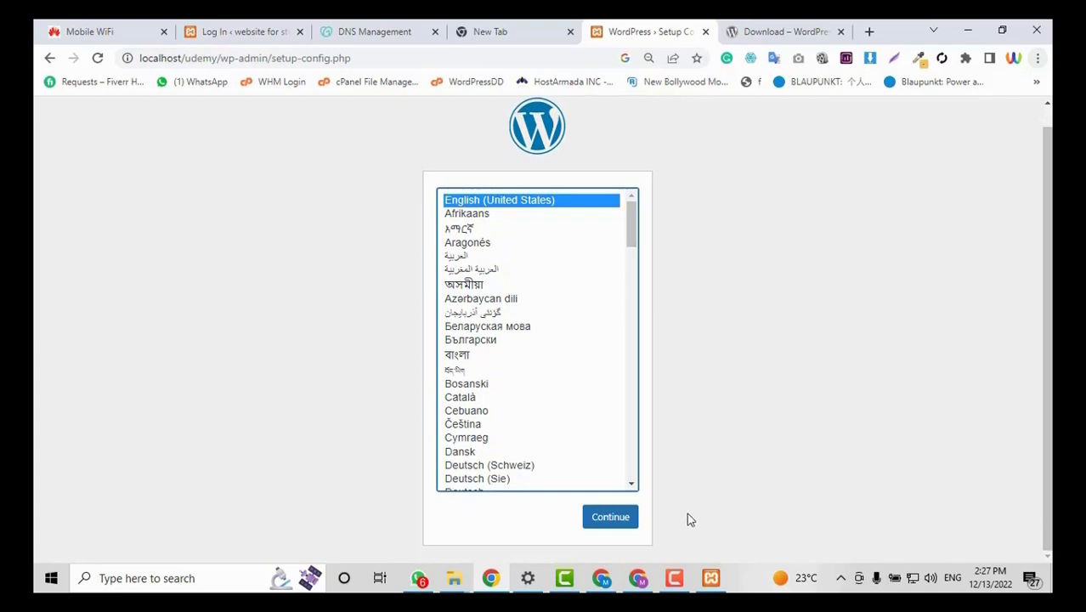
click(621, 520)
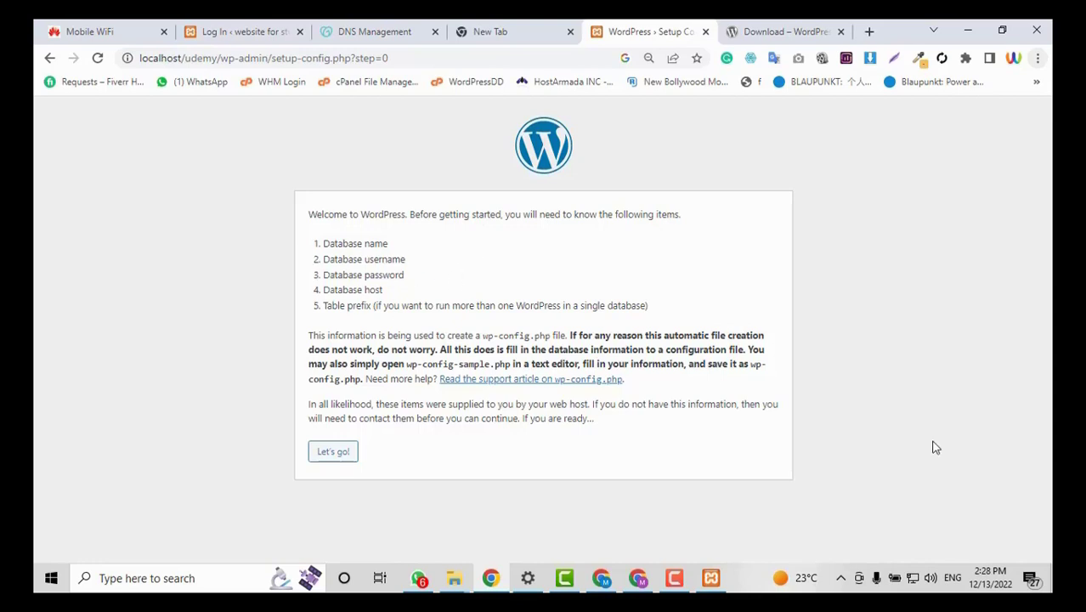
click(339, 459)
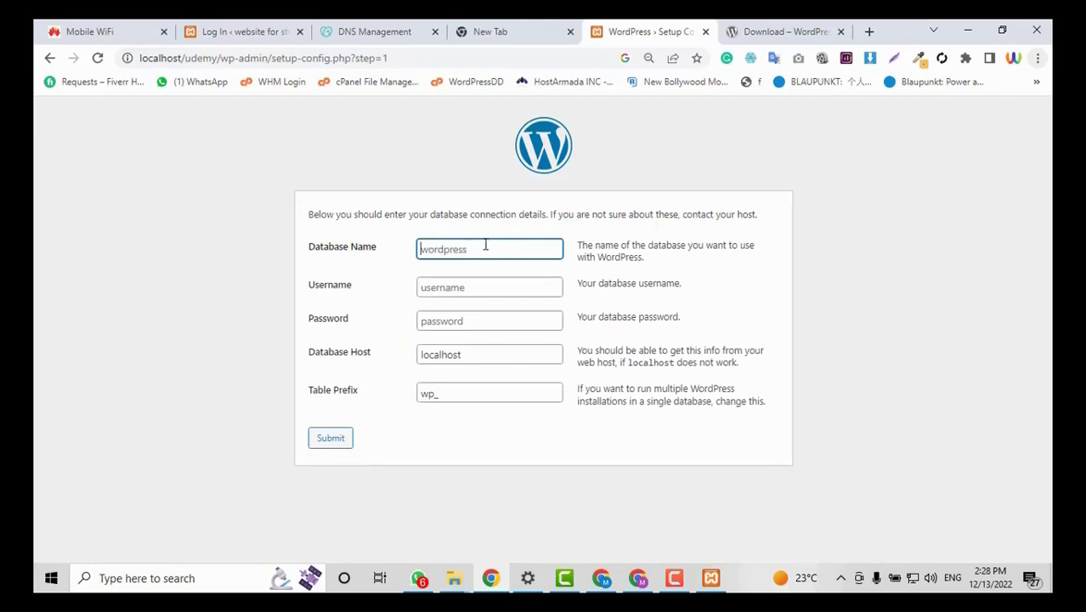
click(485, 245)
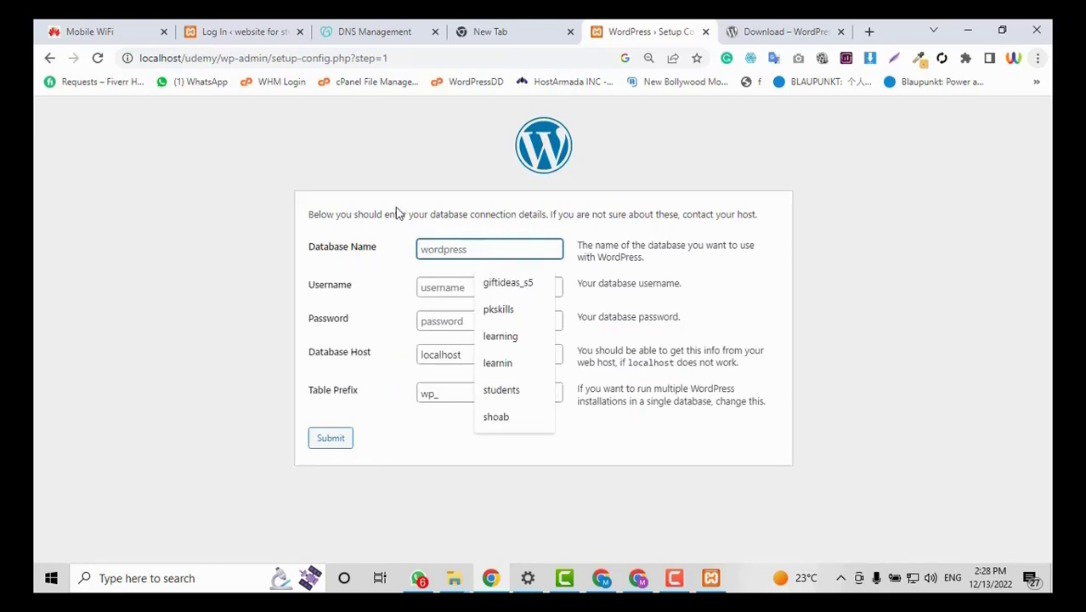
click(514, 32)
click(495, 58)
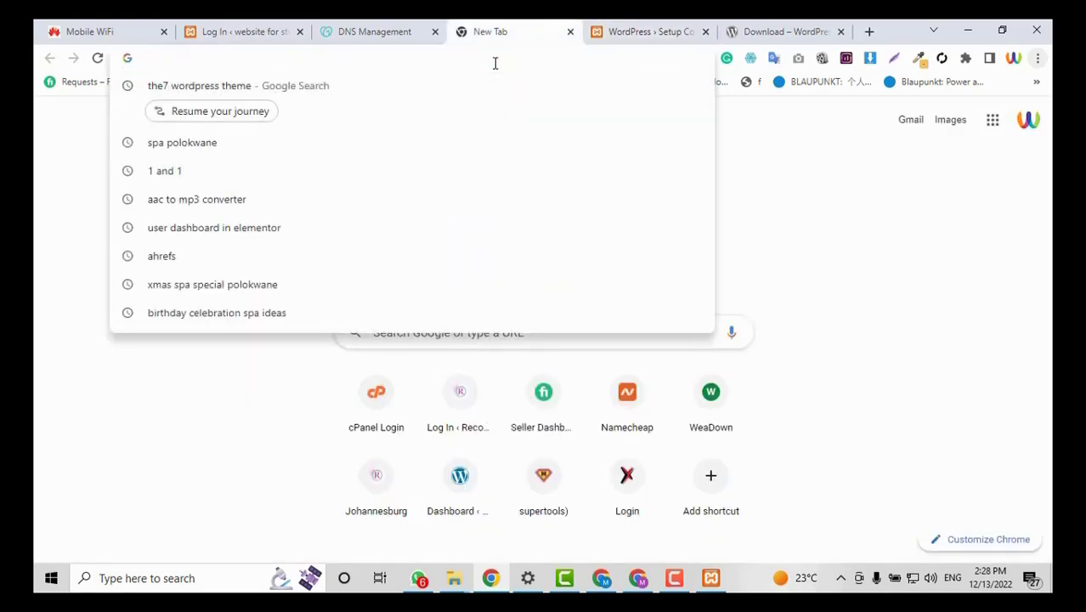
Open phpMyAdmin from the localhost XAMPP dashboard and go to its Databases page.
text(lo)
key(Return)
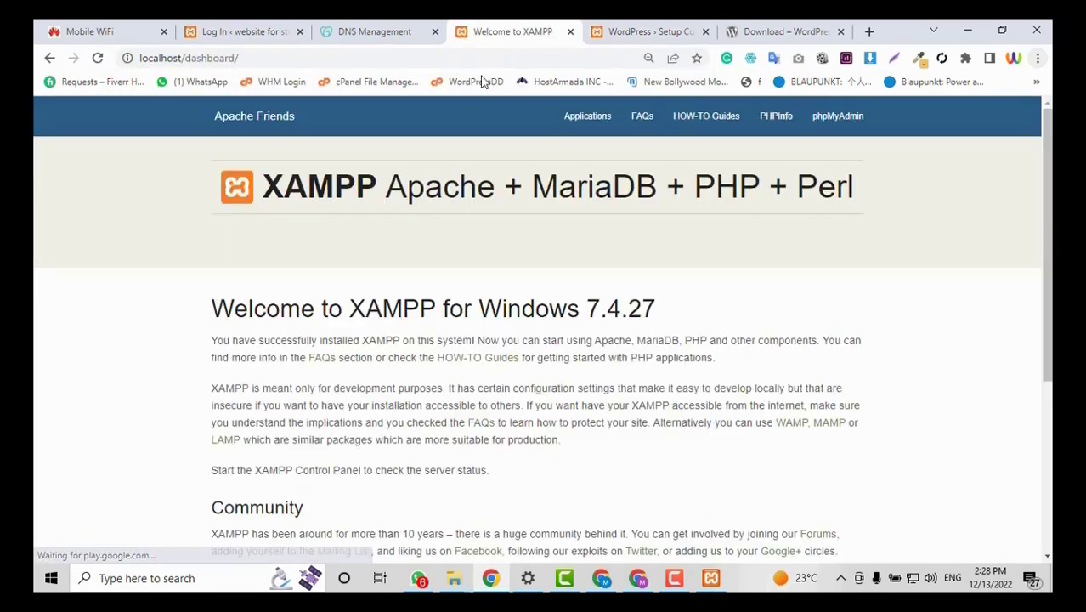
click(841, 133)
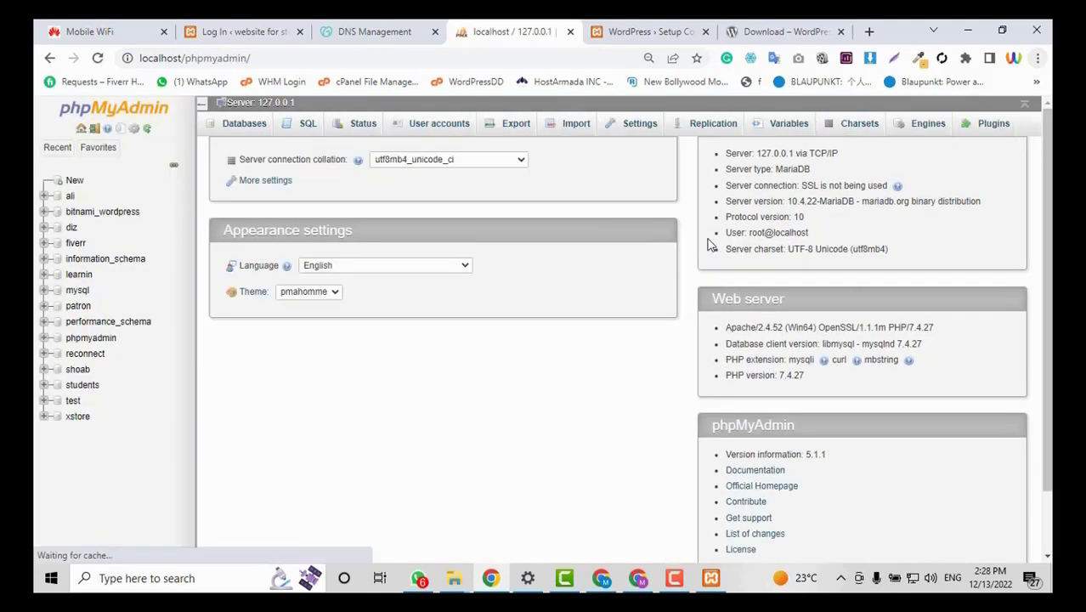
scroll(441, 237, up, 1)
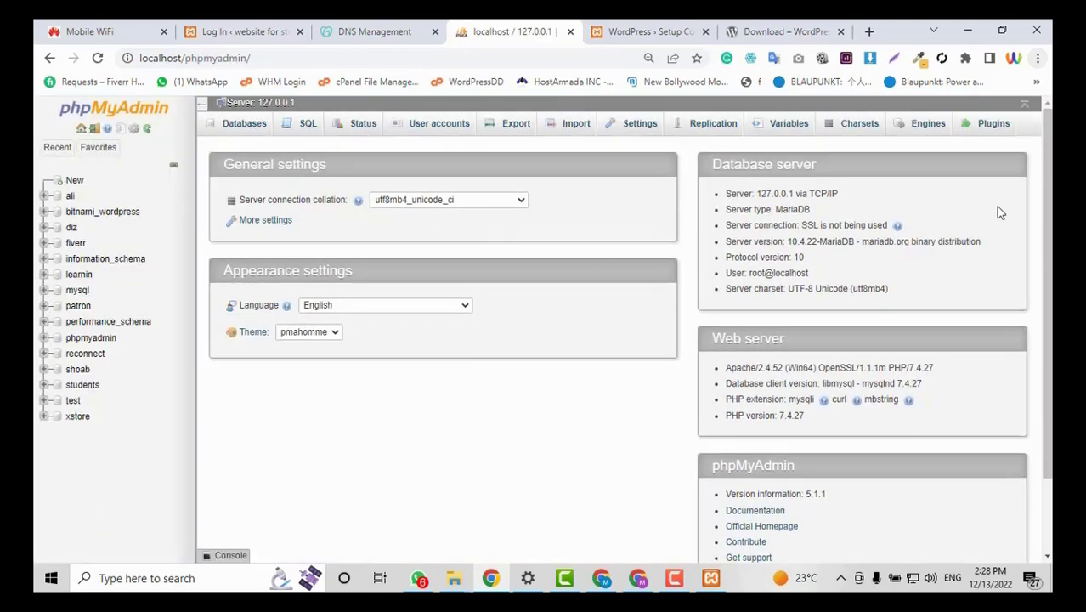
click(74, 182)
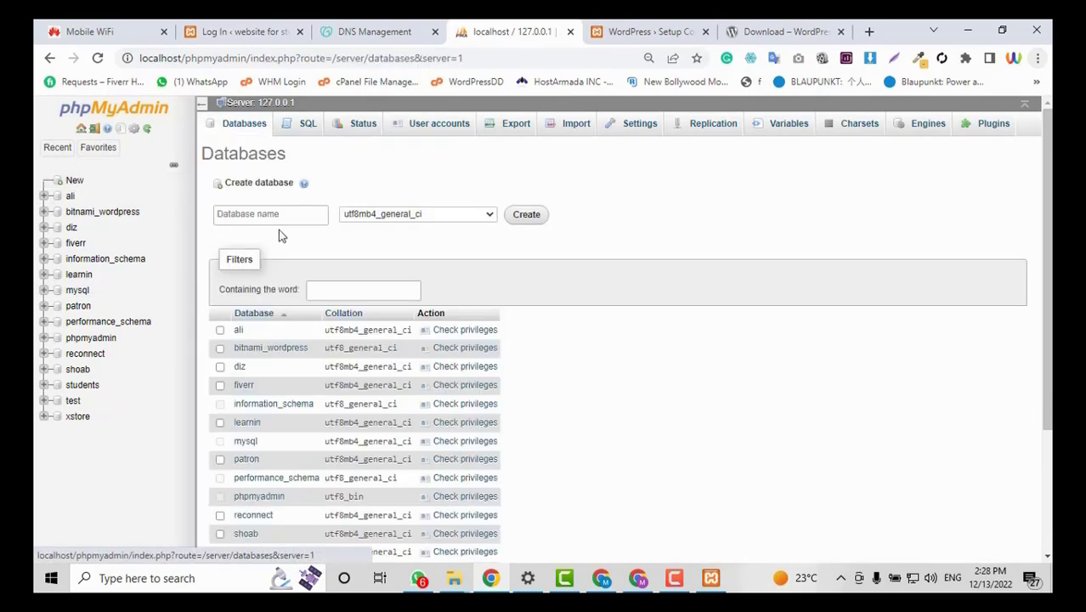
Create a new database named udemy and return to the WordPress setup form.
click(276, 215)
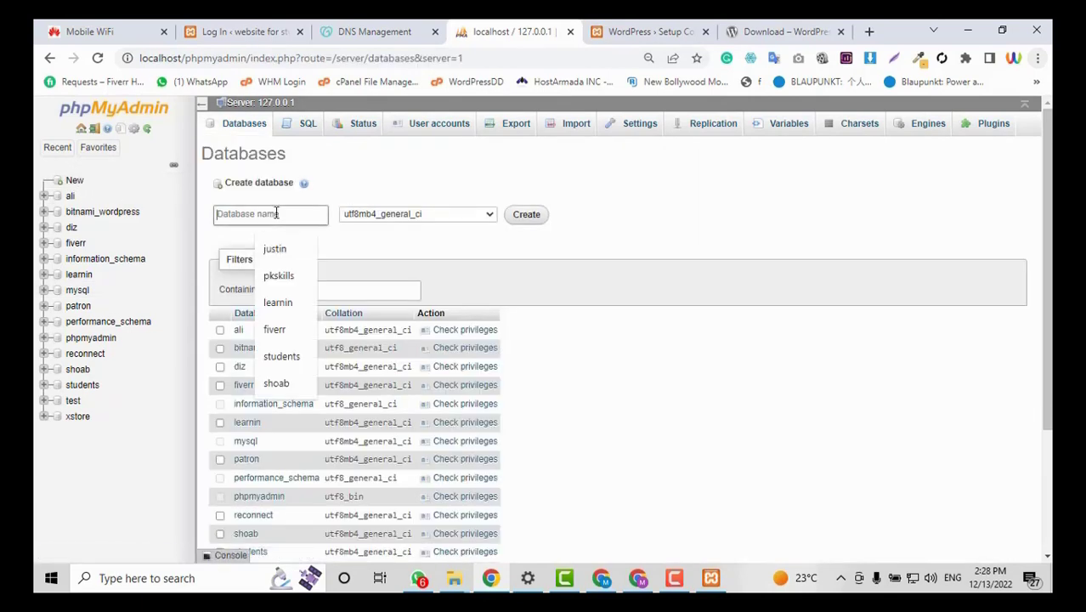
text(udemy)
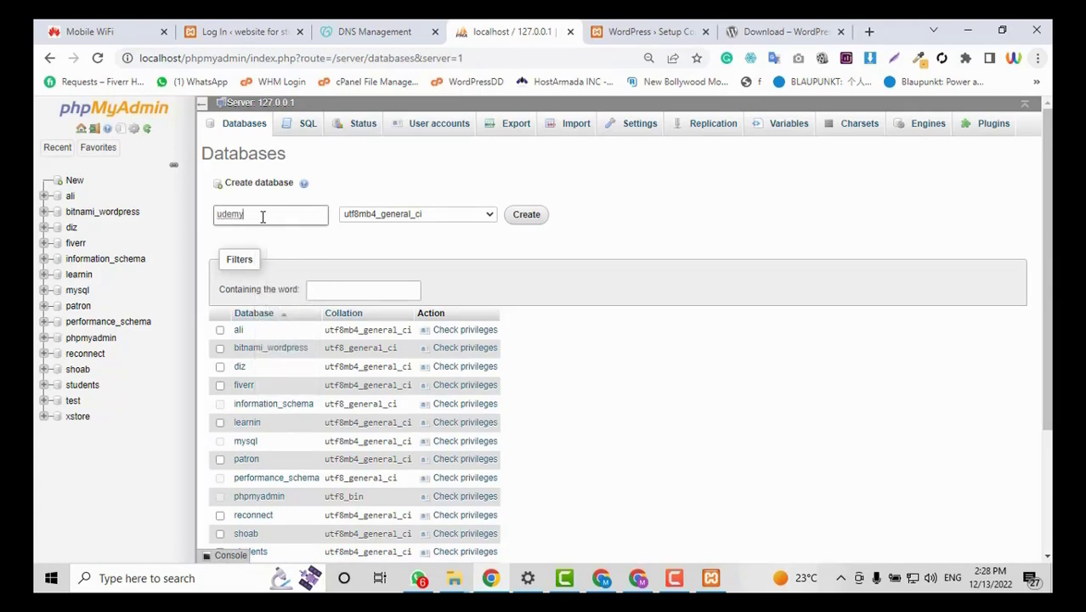
click(526, 215)
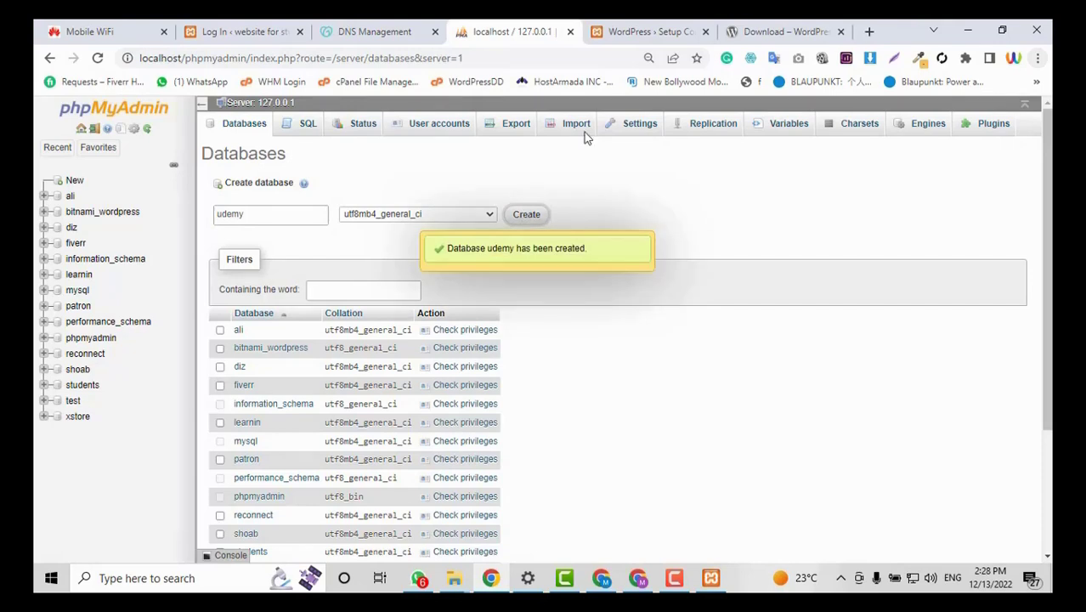
click(674, 23)
click(527, 256)
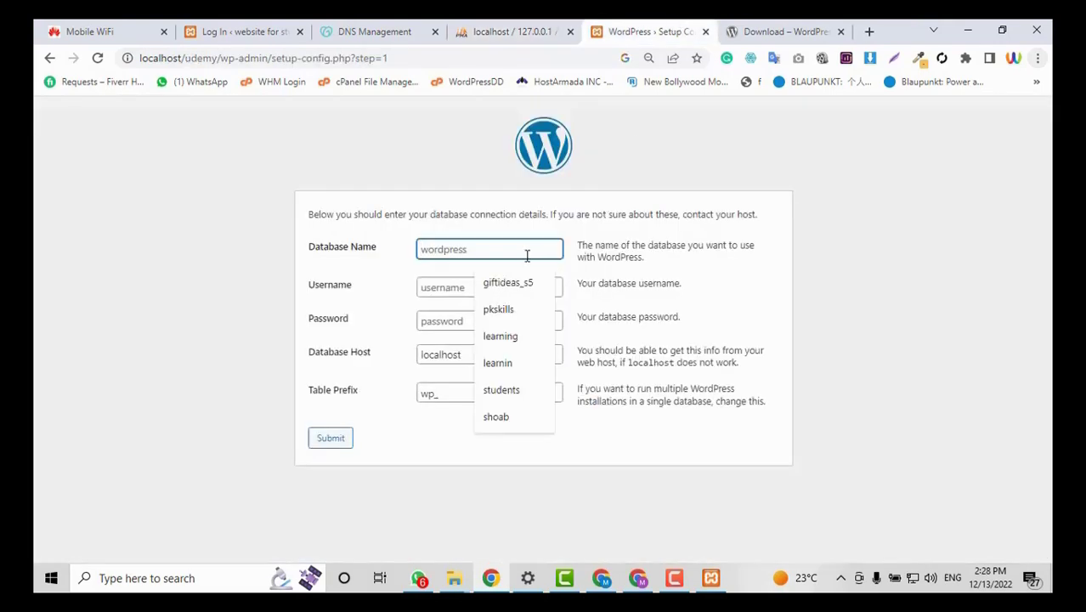
Enter database name udemy and username root in the connection form.
text(udemy)
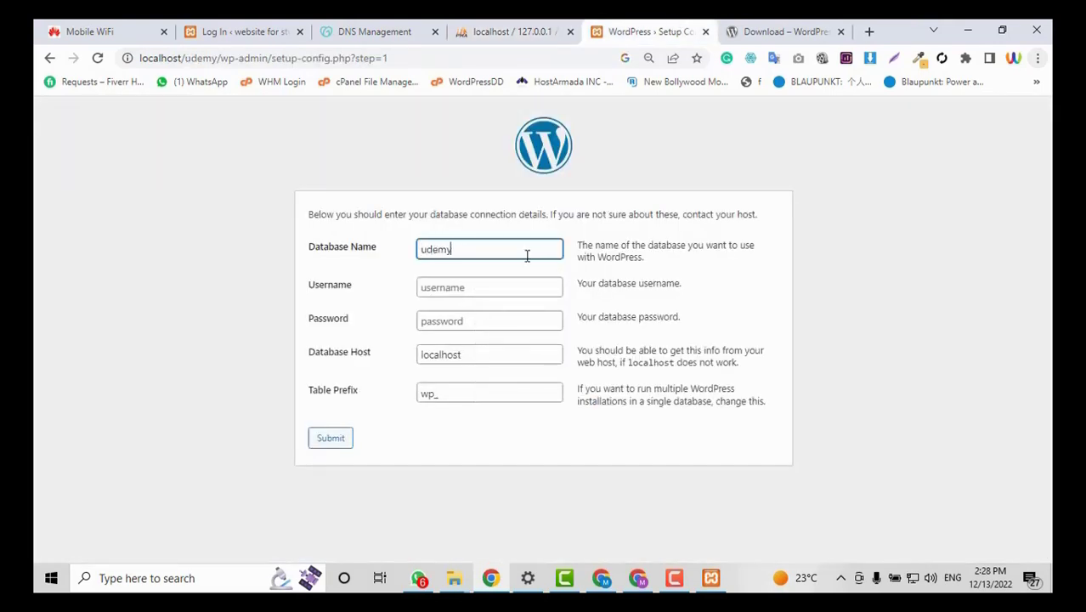
click(500, 31)
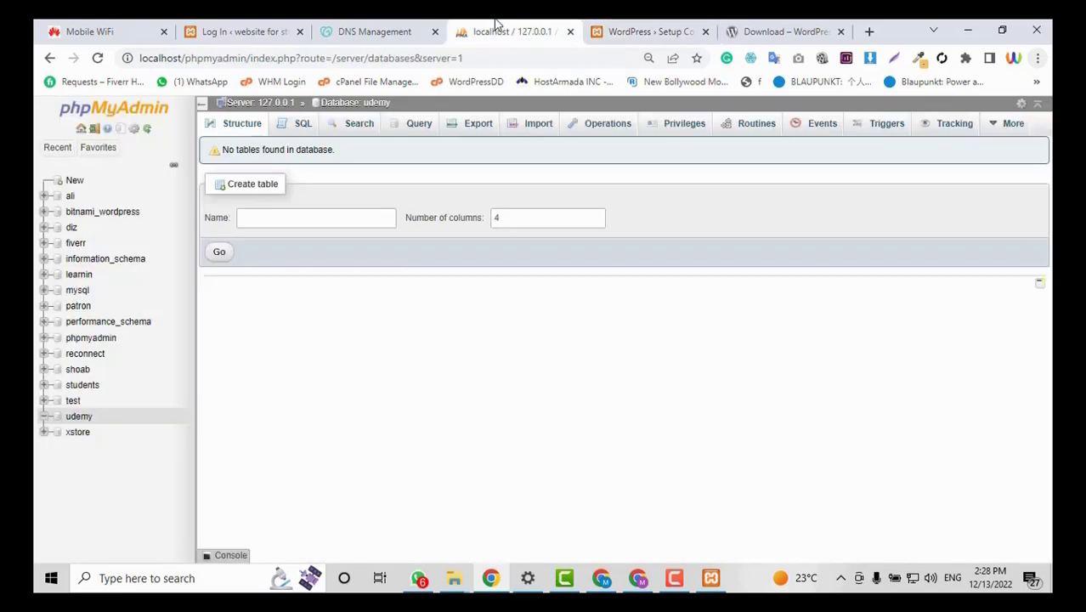
click(629, 31)
click(453, 289)
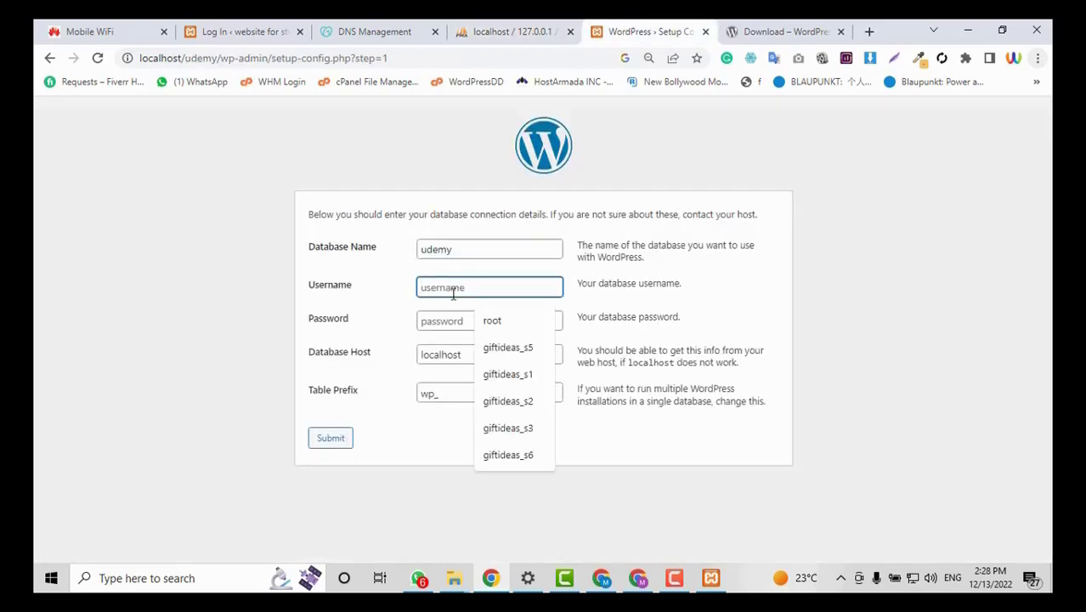
text(rooot)
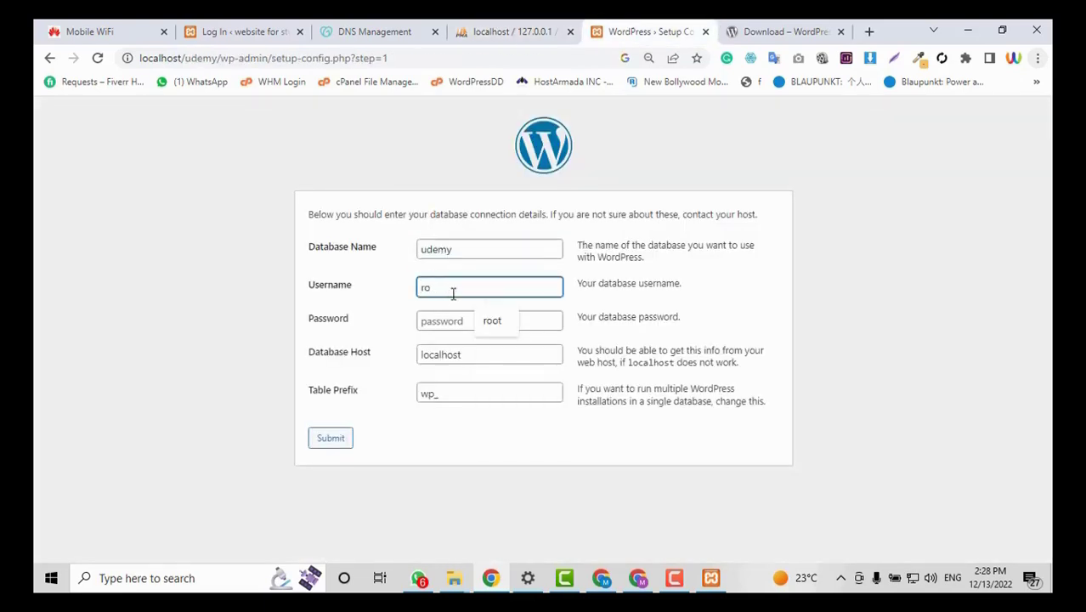
key(BackSpace)
key(BackSpace)
text(t)
click(457, 322)
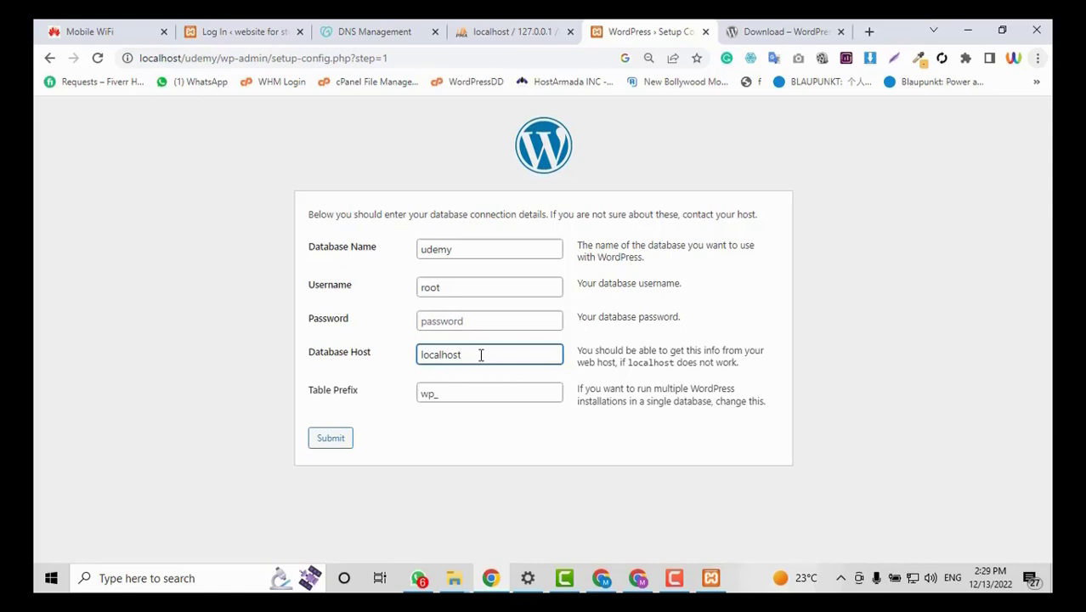
Change the database host to 127.0.0.1, submit the details and run the installation.
double_click(481, 355)
click(361, 59)
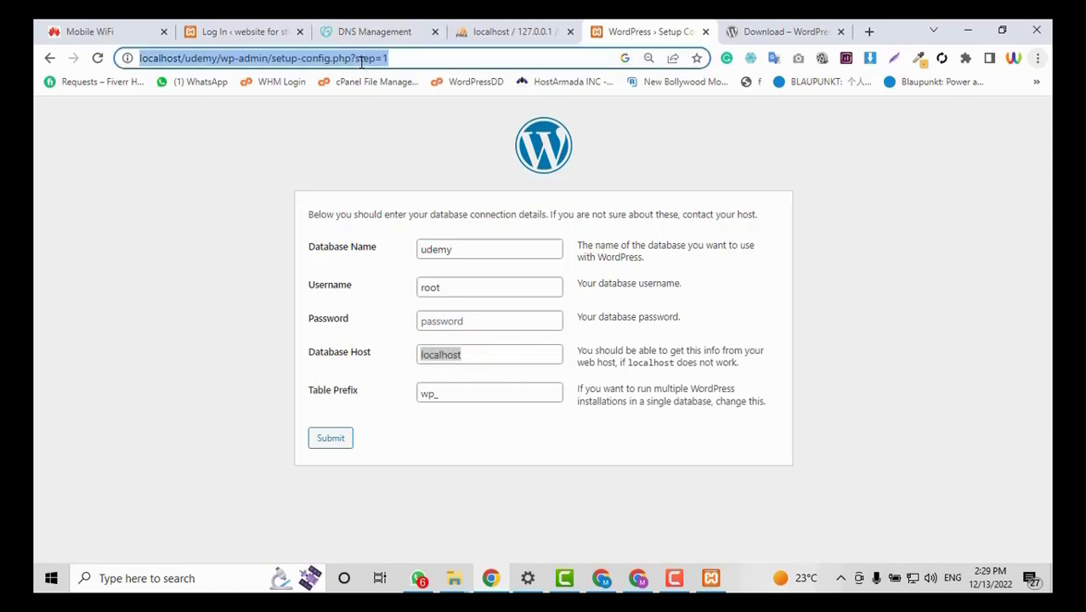
text(127.0.0.1)
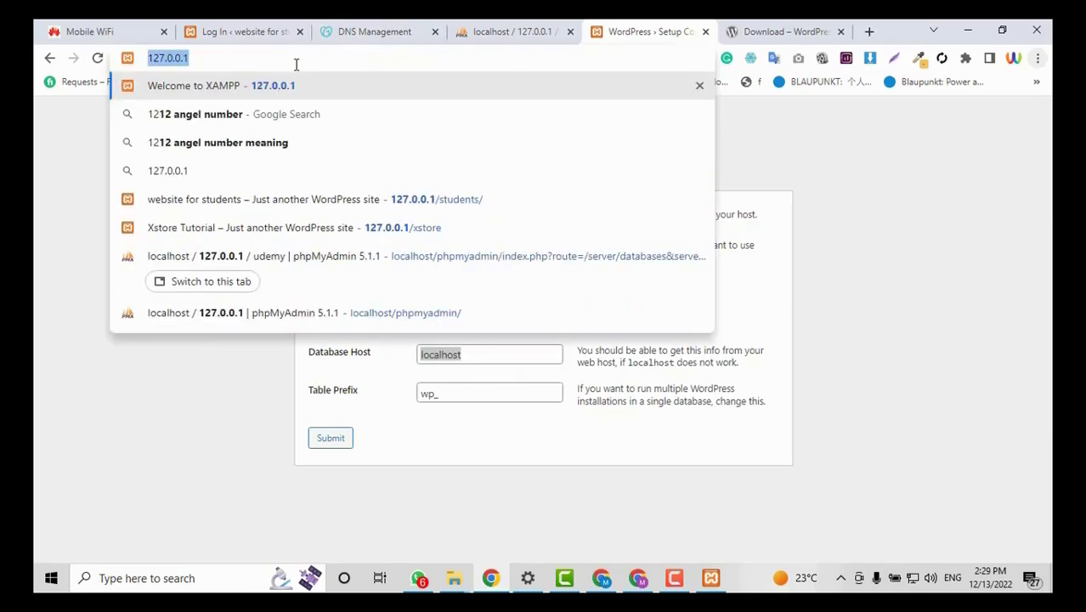
double_click(463, 354)
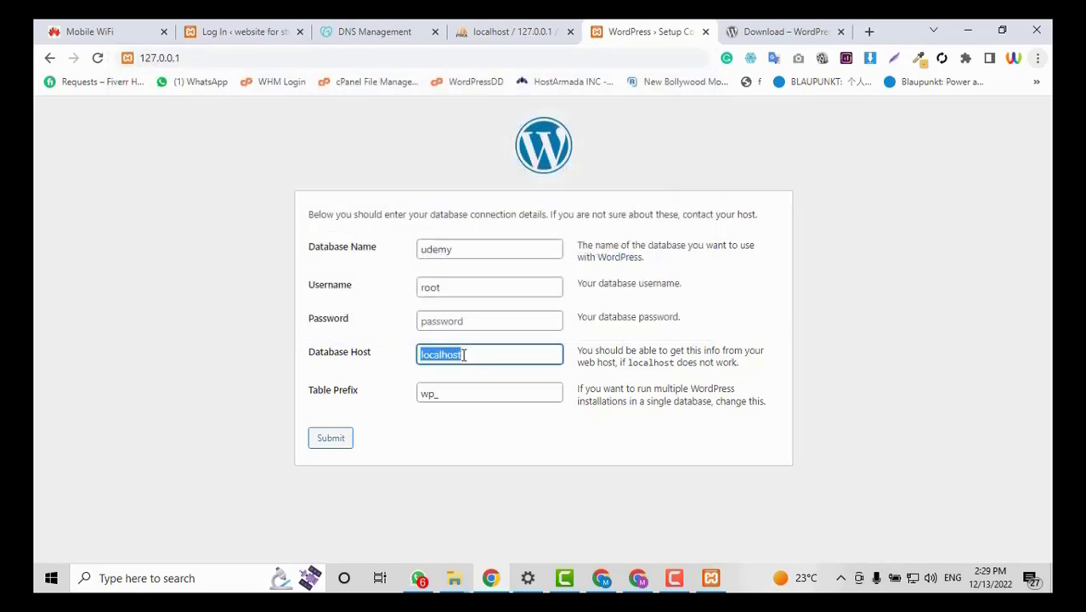
text(http://127.0.0.1/)
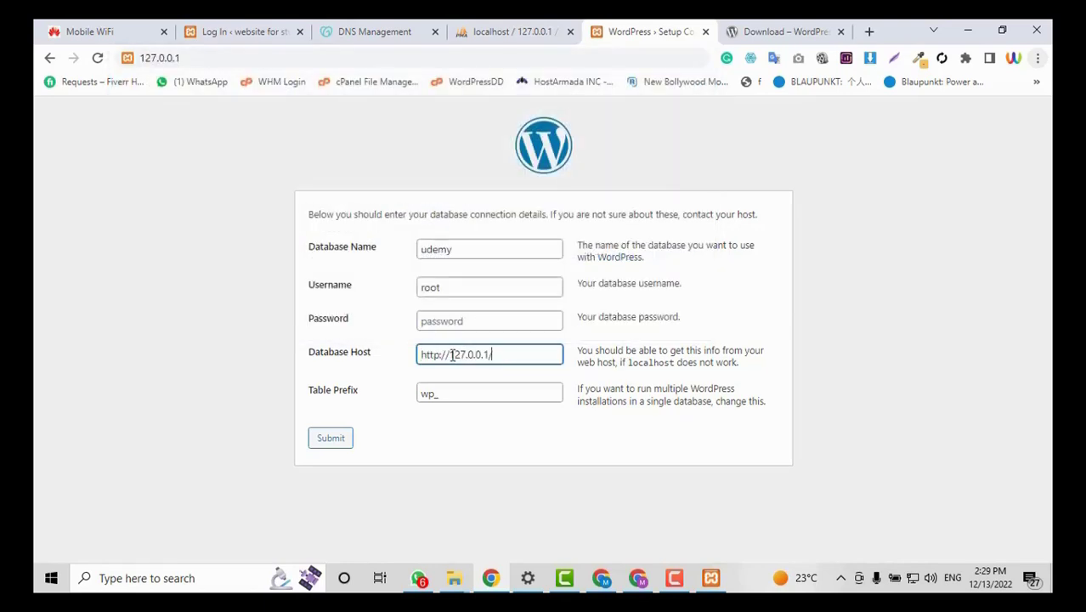
click(452, 354)
key(BackSpace)
key(BackSpace)
key(BackSpace)
key(BackSpace)
key(BackSpace)
key(BackSpace)
key(BackSpace)
click(490, 350)
click(489, 385)
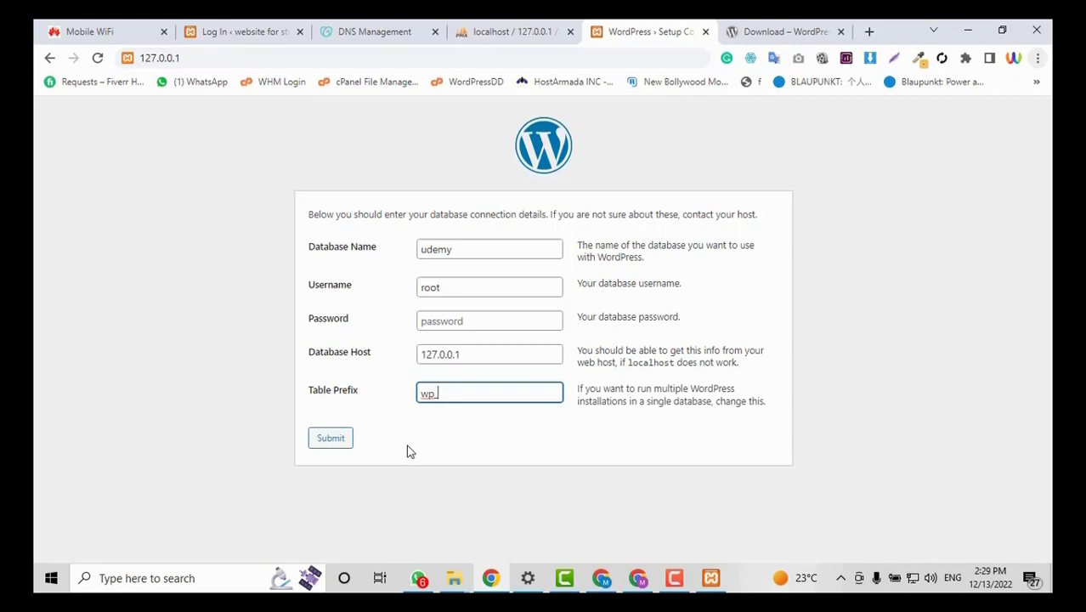
click(324, 439)
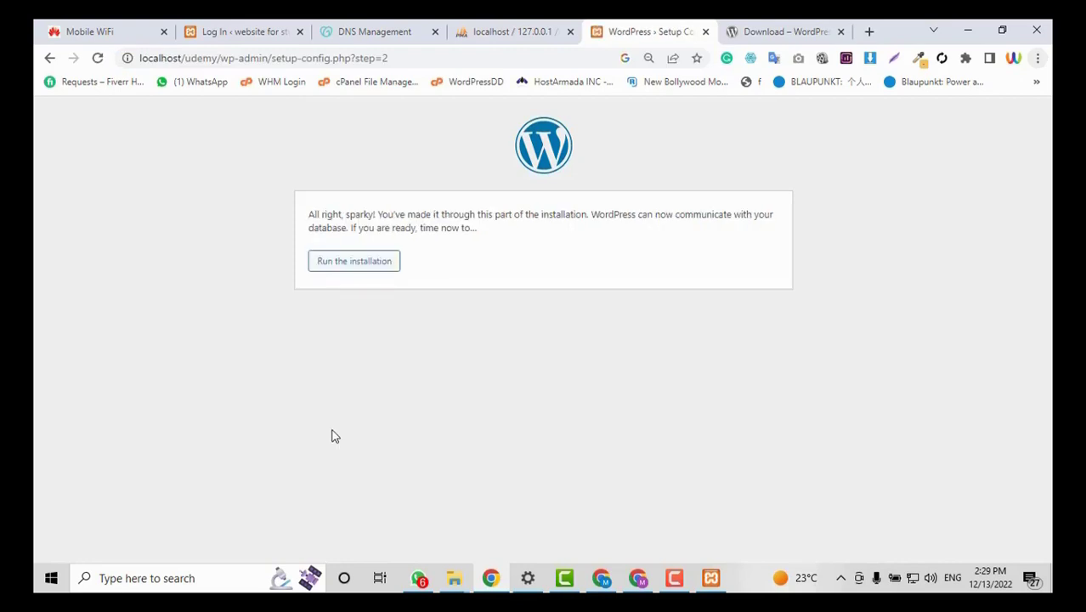
click(361, 272)
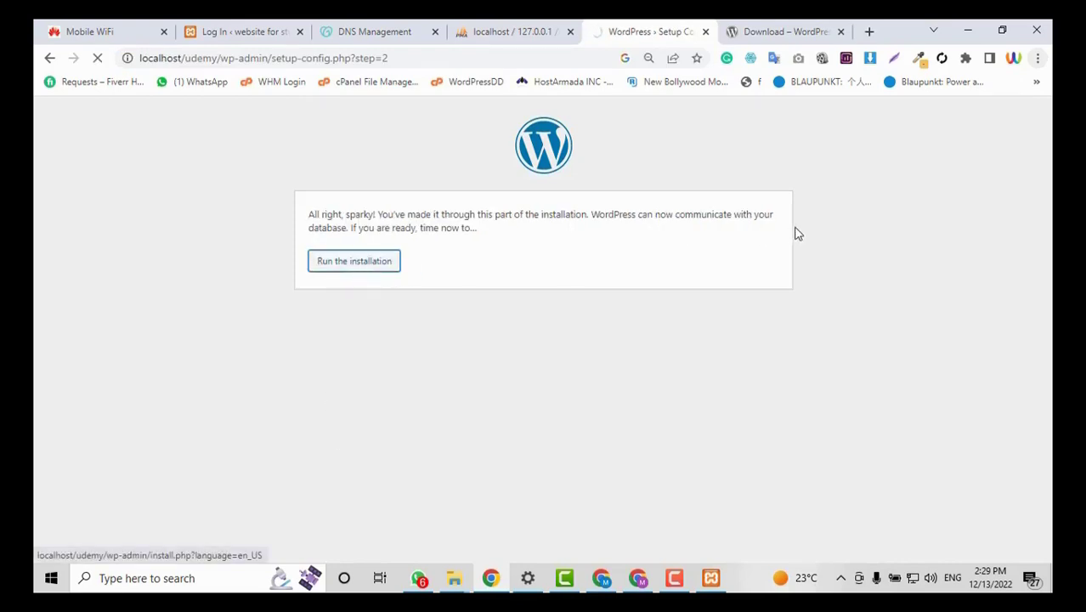
Enter the site title Udemy and the admin username.
scroll(618, 308, down, 1)
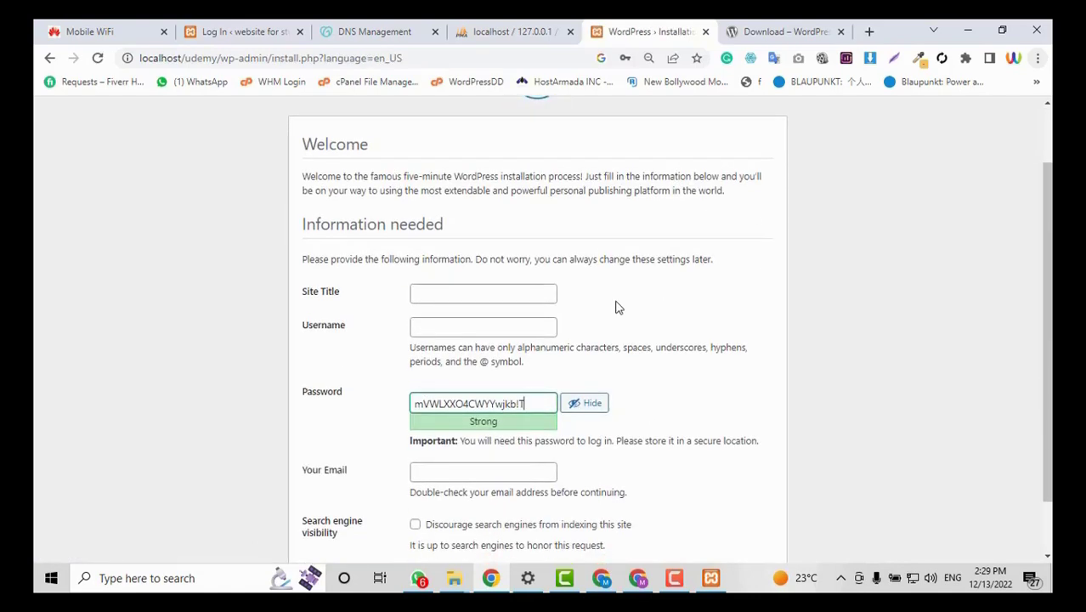
click(490, 296)
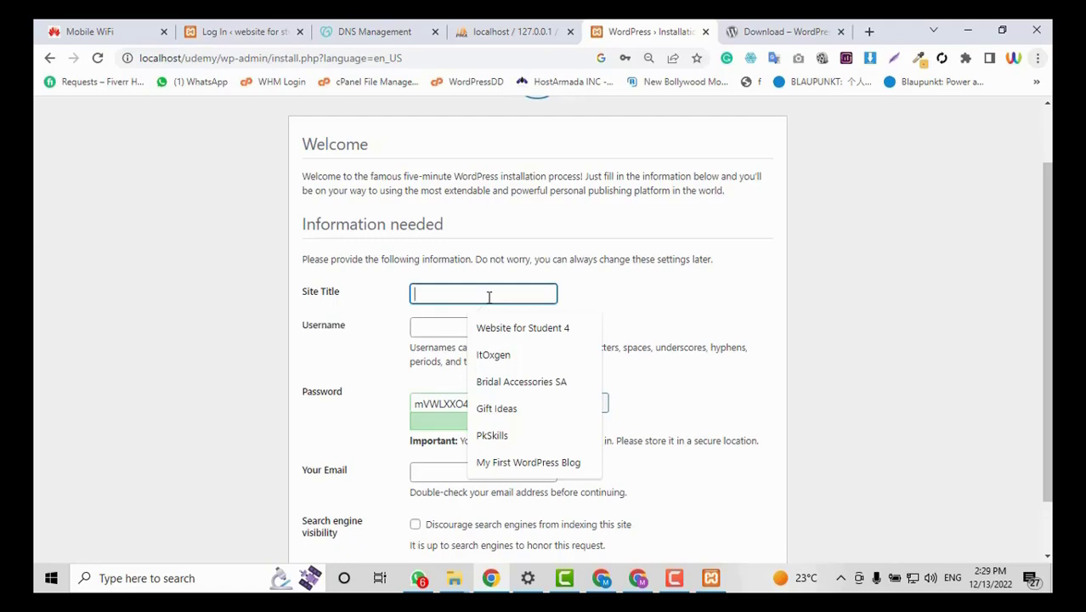
text(Udemy)
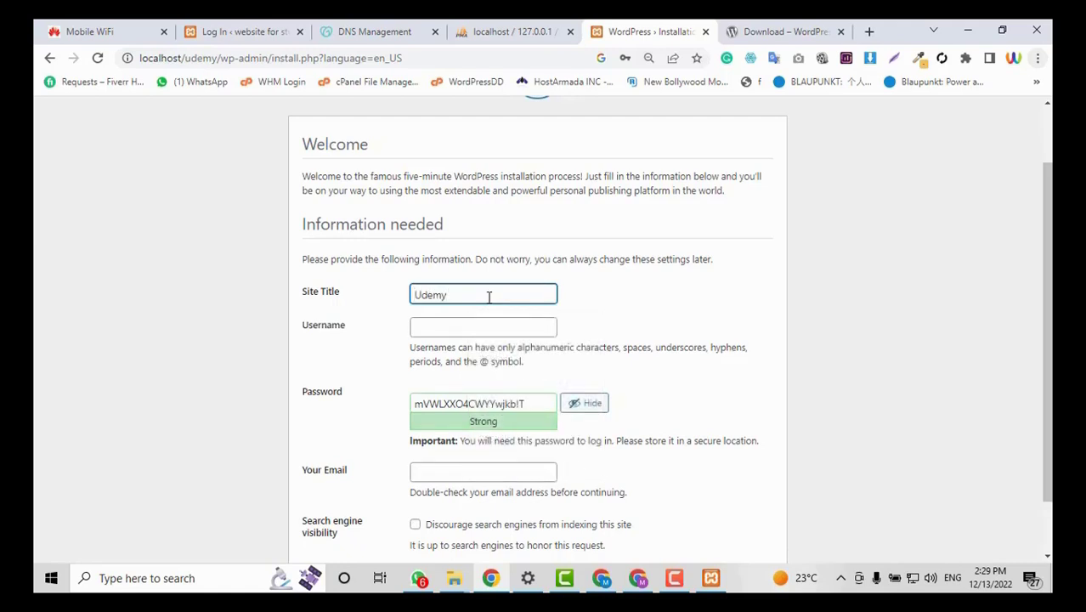
click(480, 326)
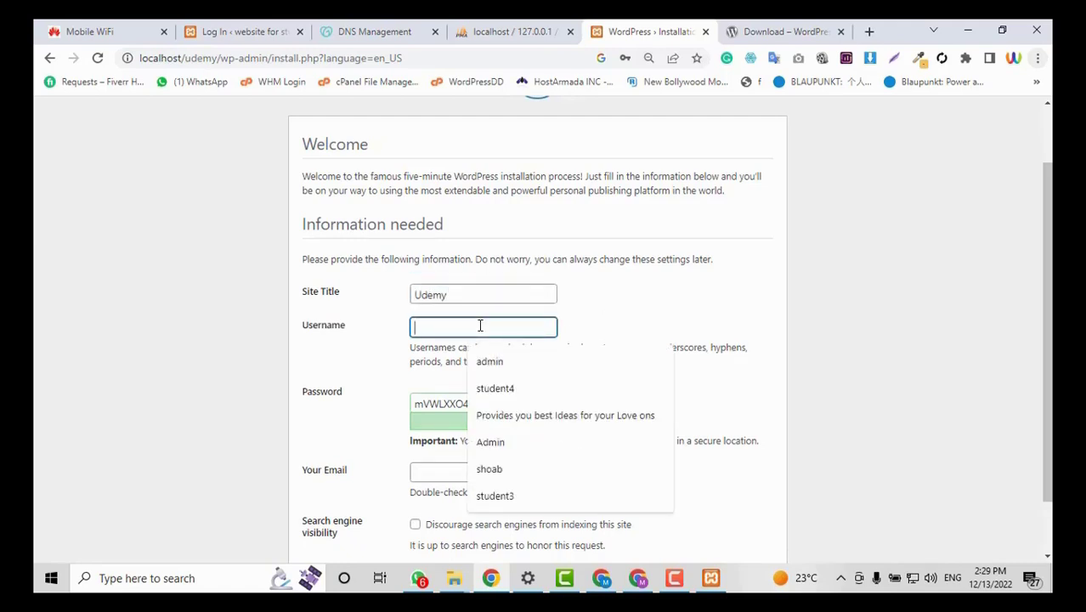
scroll(657, 238, down, 1)
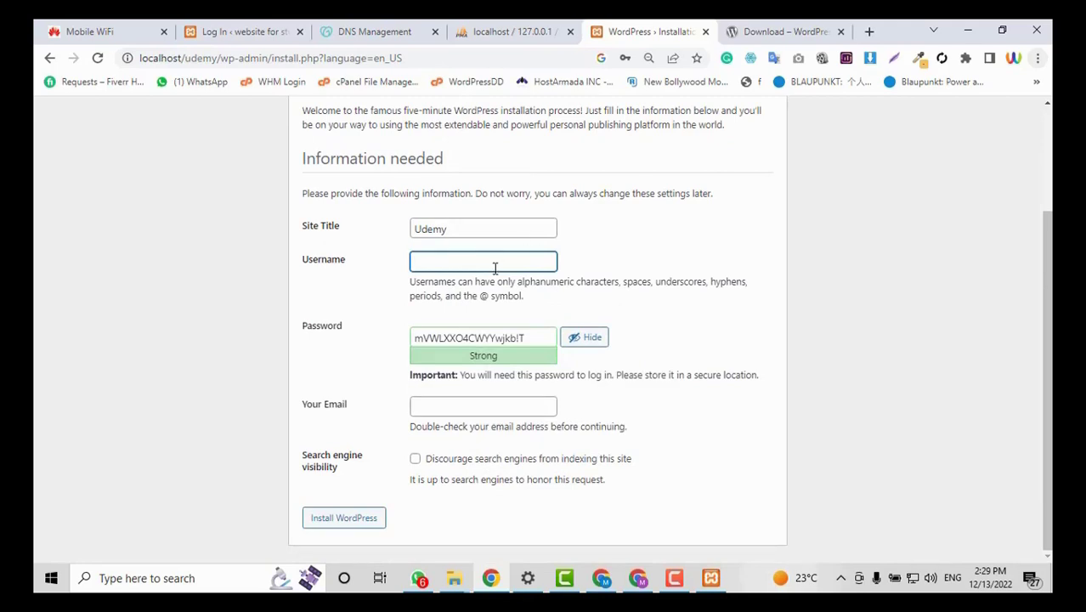
text(eeshan)
Set a weak admin password, confirm it, fill in the saved e-mail, and install WordPress.
click(515, 338)
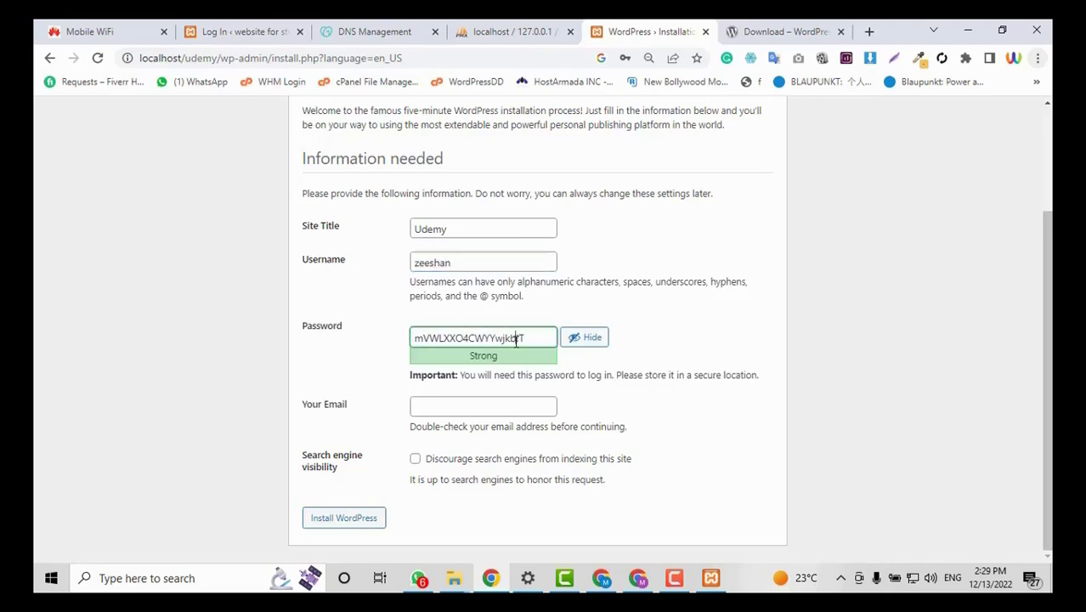
double_click(515, 338)
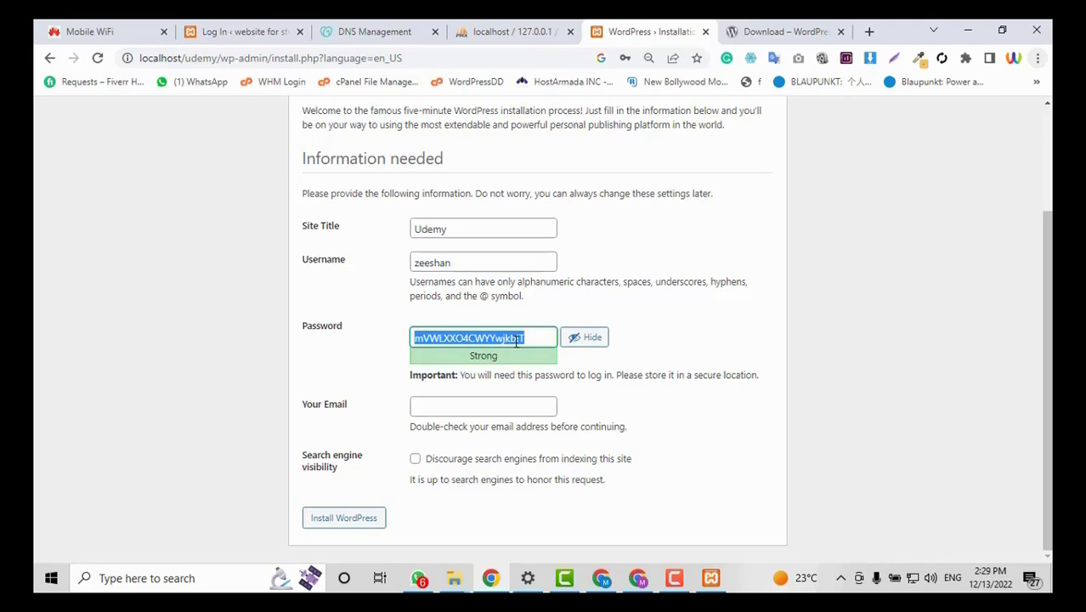
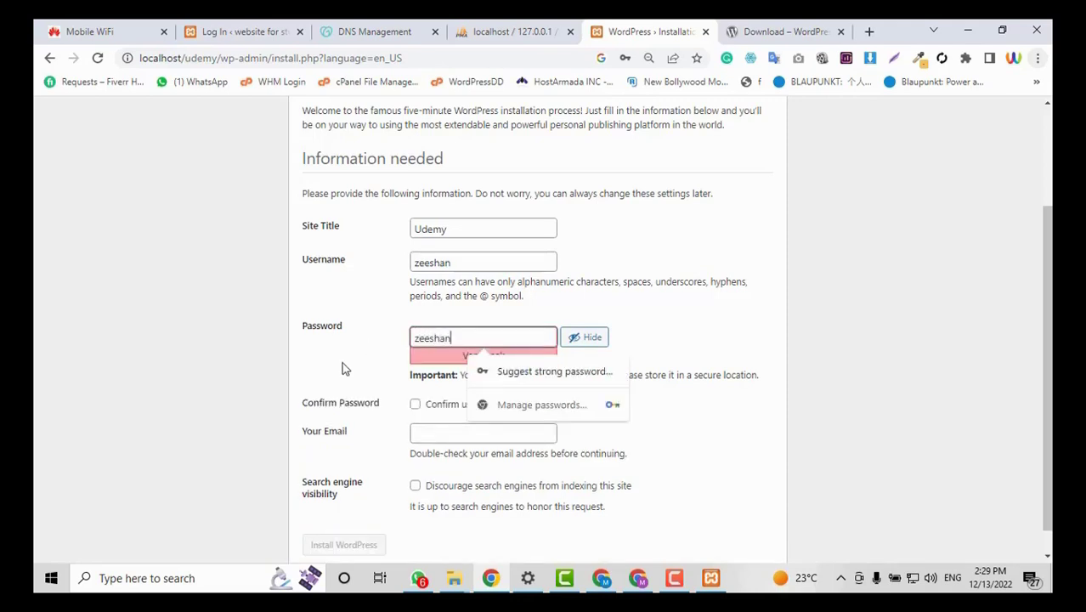
click(415, 403)
scroll(514, 343, down, 1)
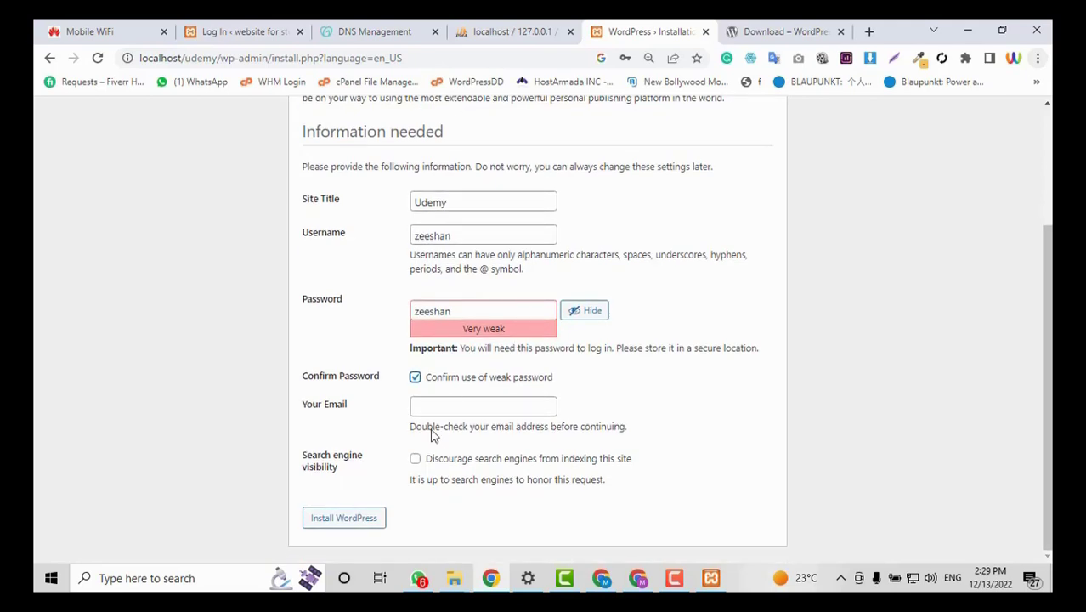
click(448, 405)
click(523, 234)
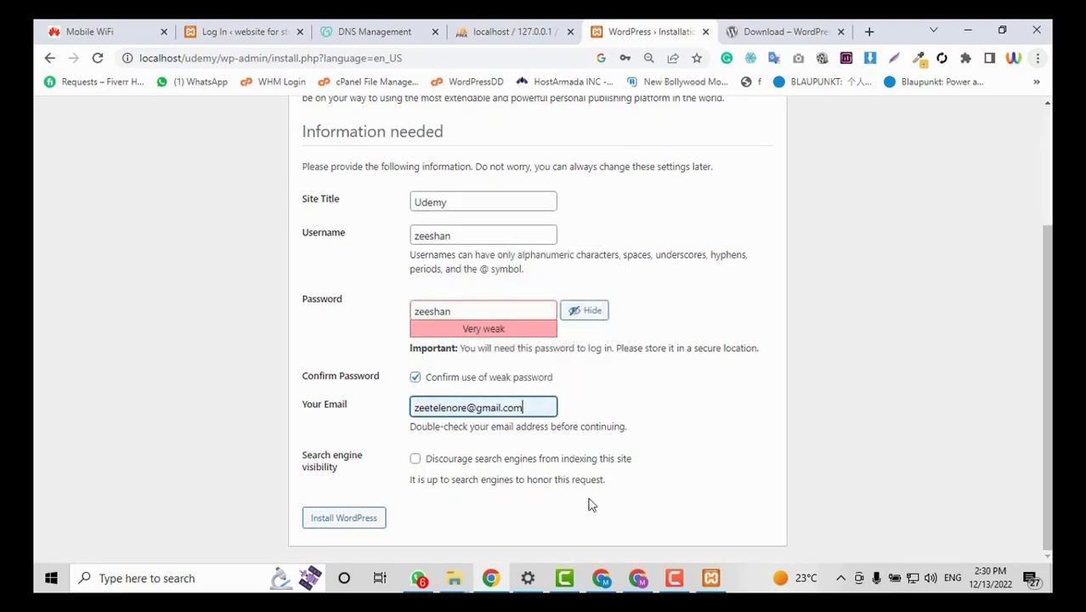
click(356, 524)
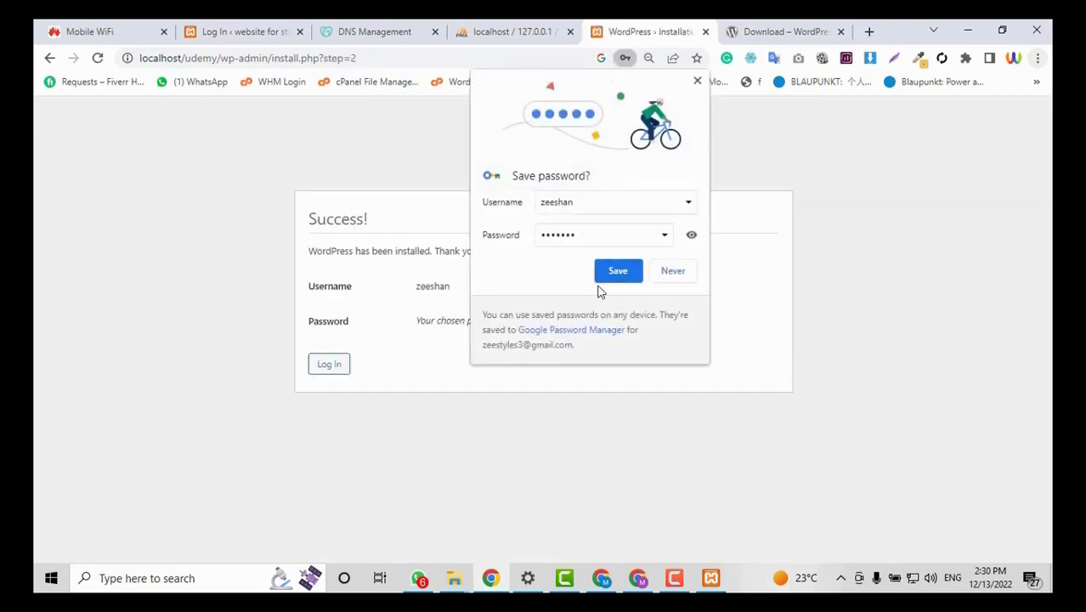
Save the new login in Chrome, then log in to the Udemy admin with the autofilled credentials.
click(620, 274)
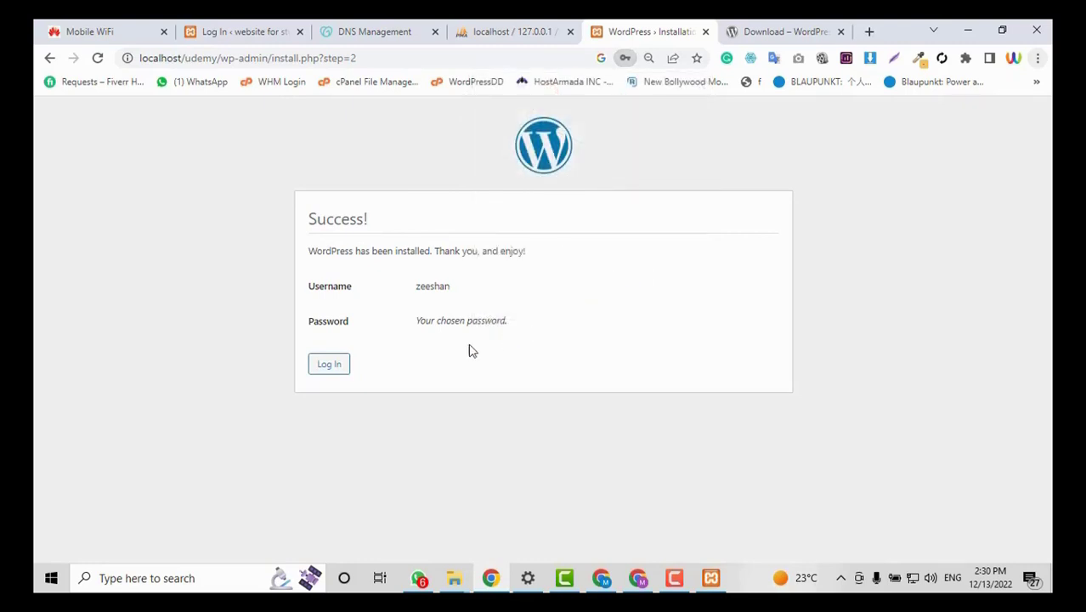
click(321, 366)
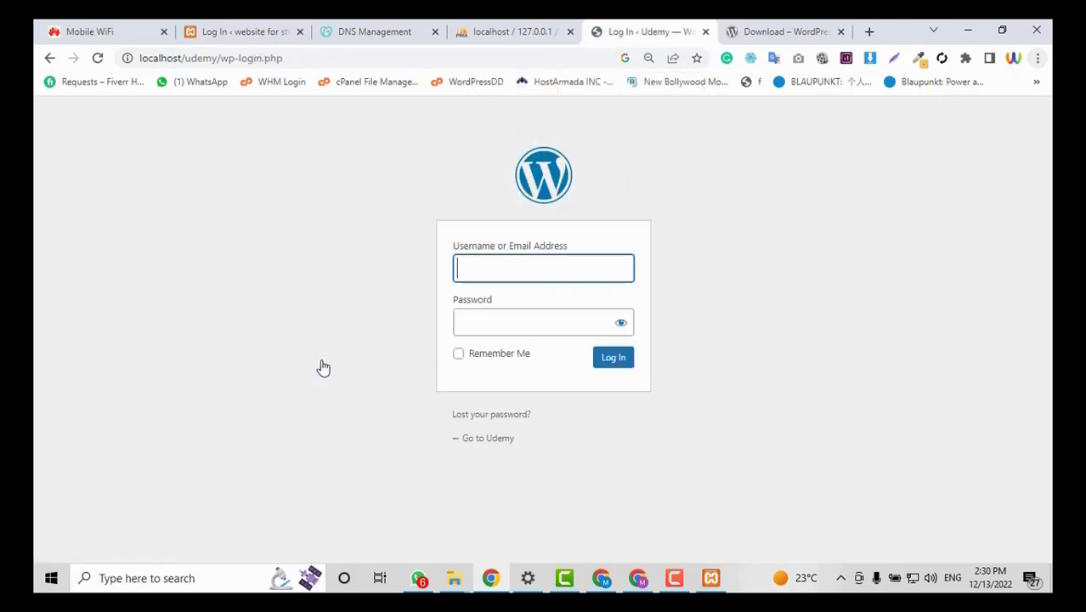
click(527, 270)
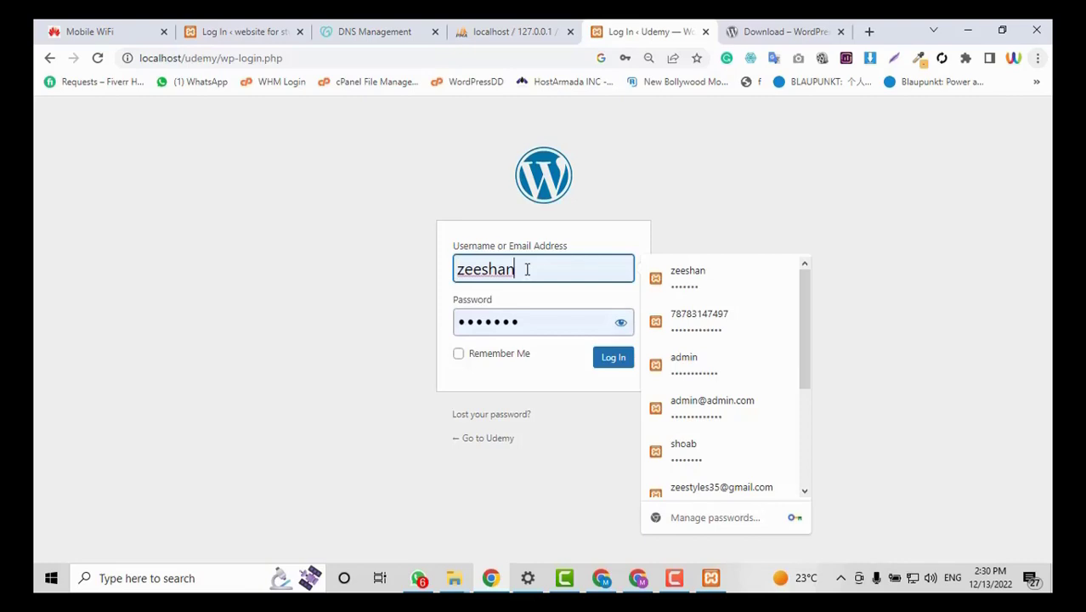
click(621, 322)
click(620, 322)
click(616, 361)
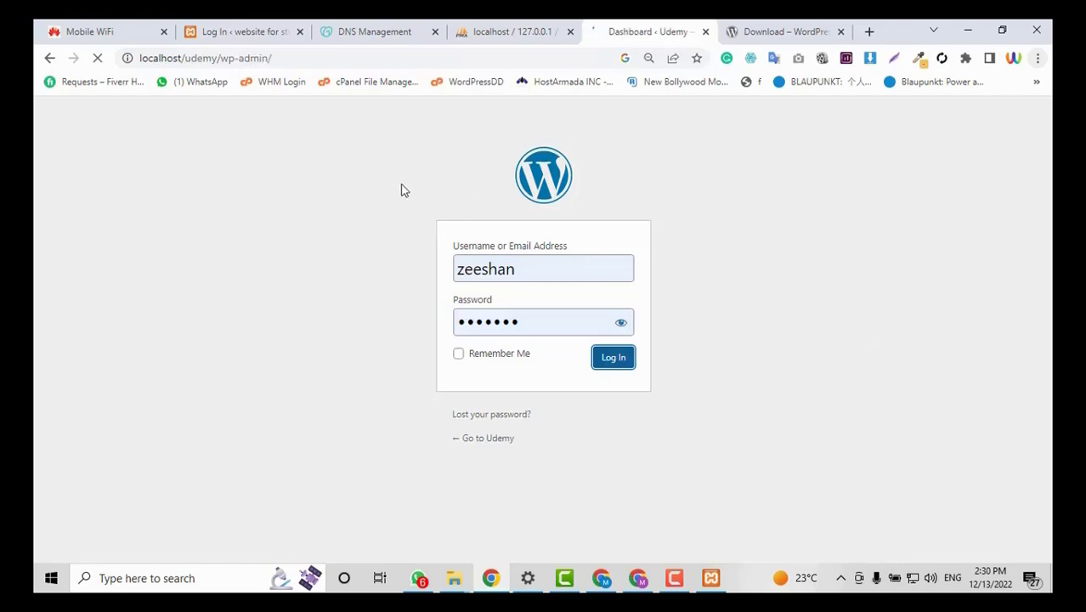
scroll(402, 184, down, 5)
scroll(1028, 283, up, 5)
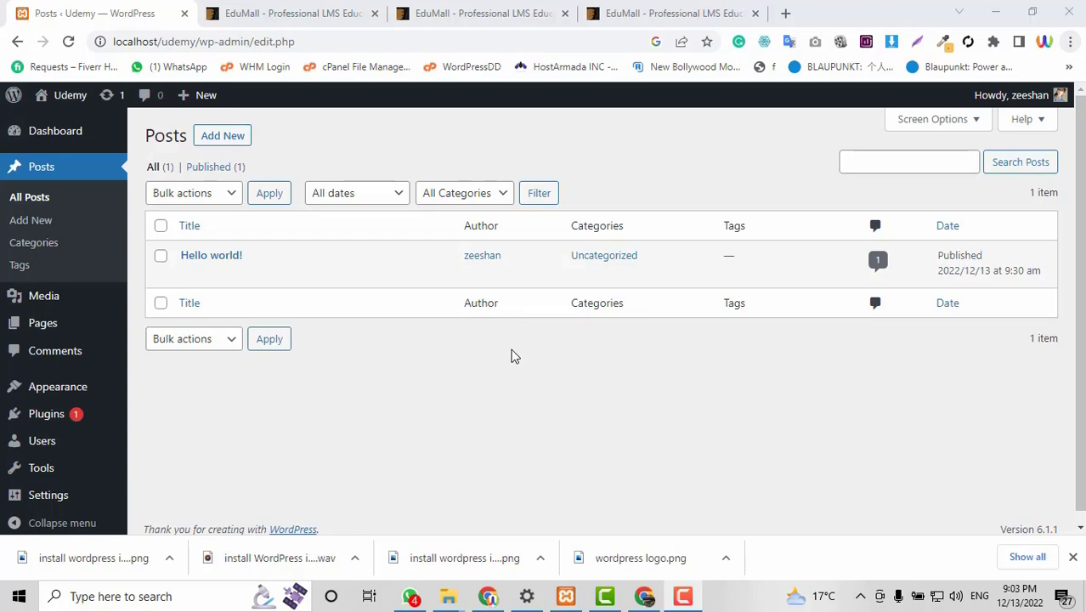
Search Add Plugins for 'Tutor Lms' and install Tutor LMS – eLearning and online course solution.
mouse_move(60, 416)
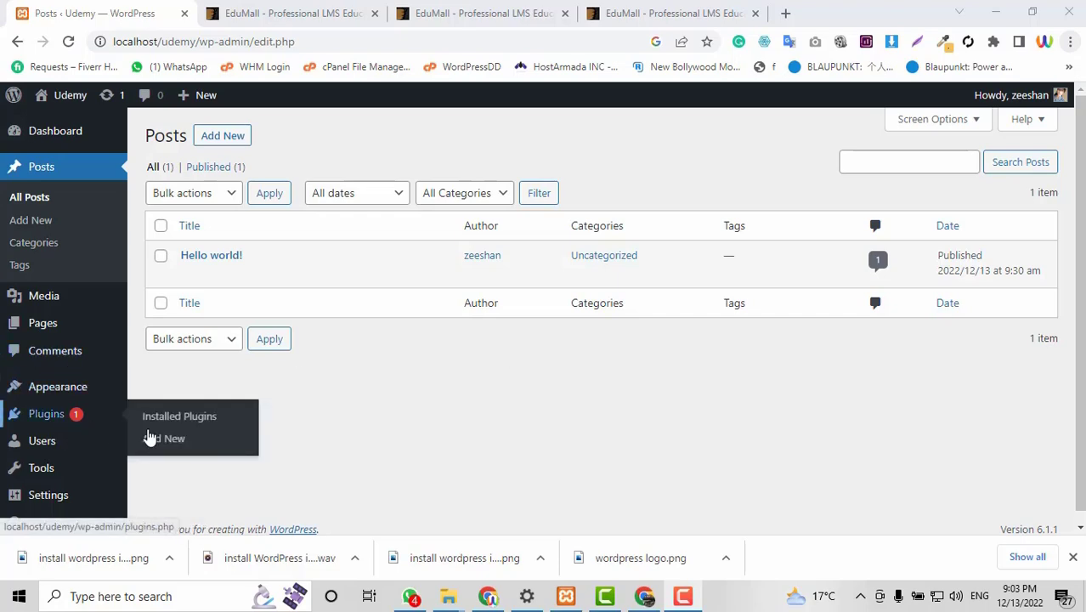
click(149, 438)
click(293, 12)
click(117, 5)
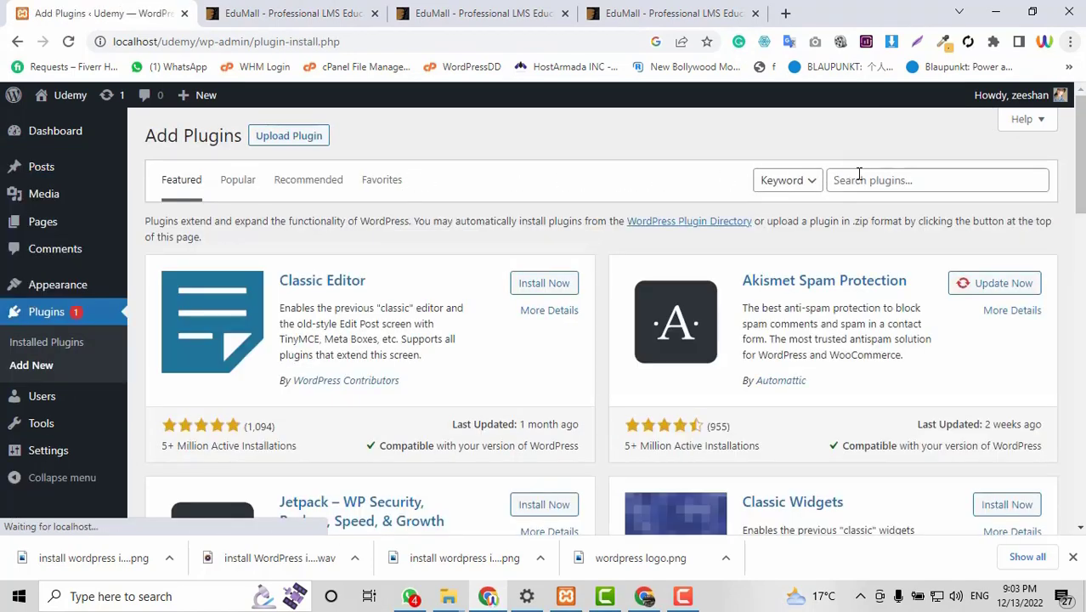
click(860, 174)
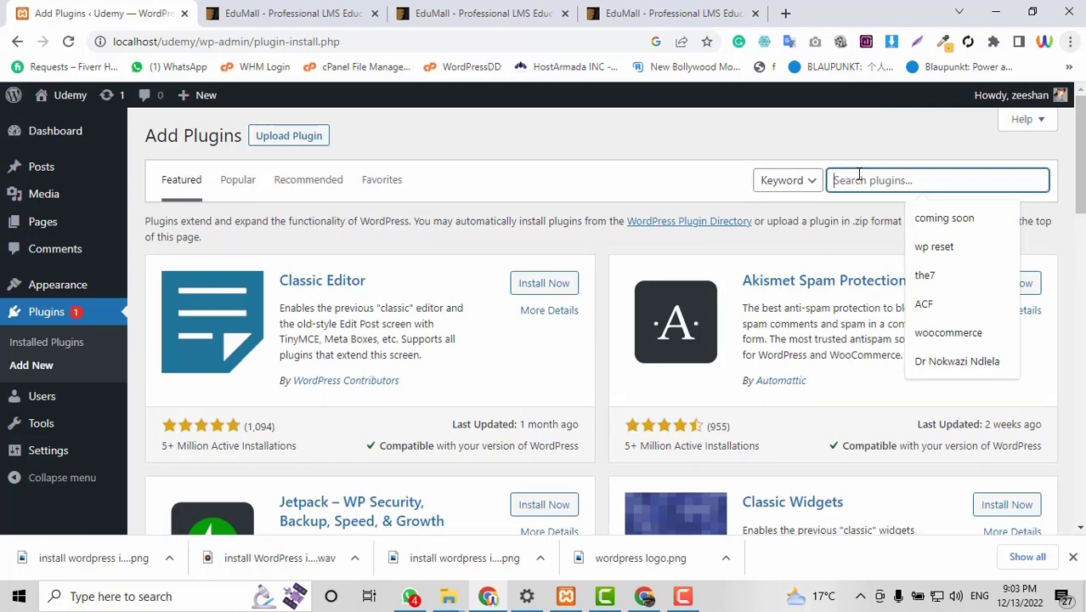
text(T)
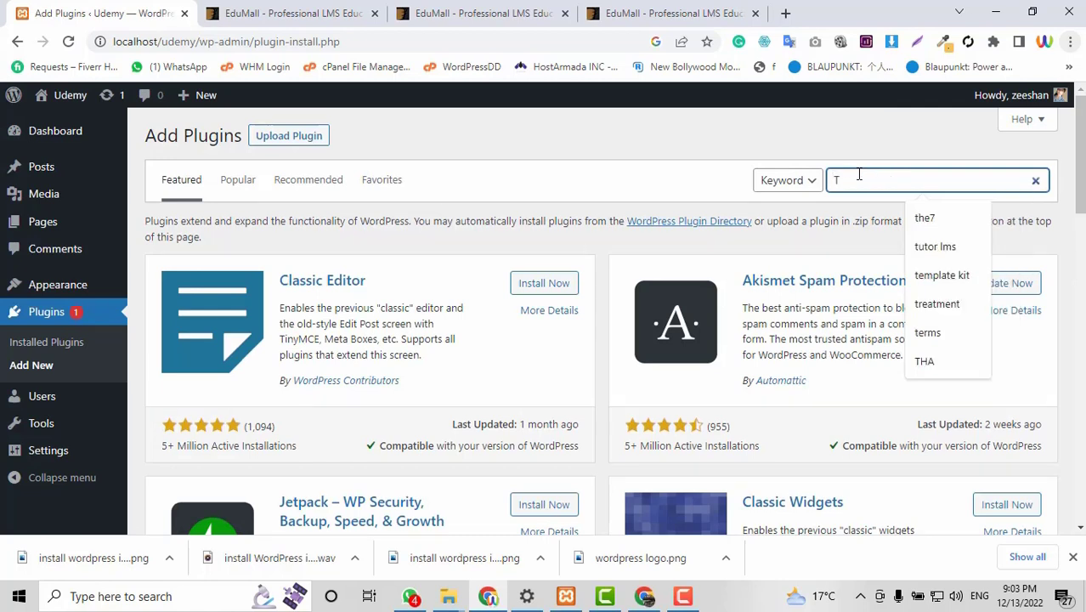
text(utor)
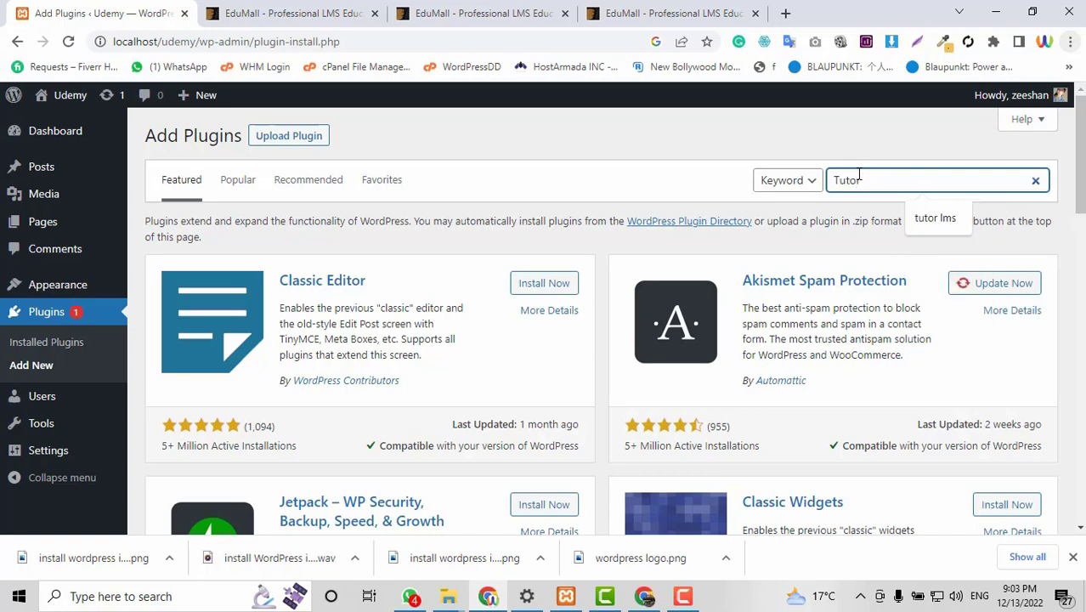
text( Lms)
key(Return)
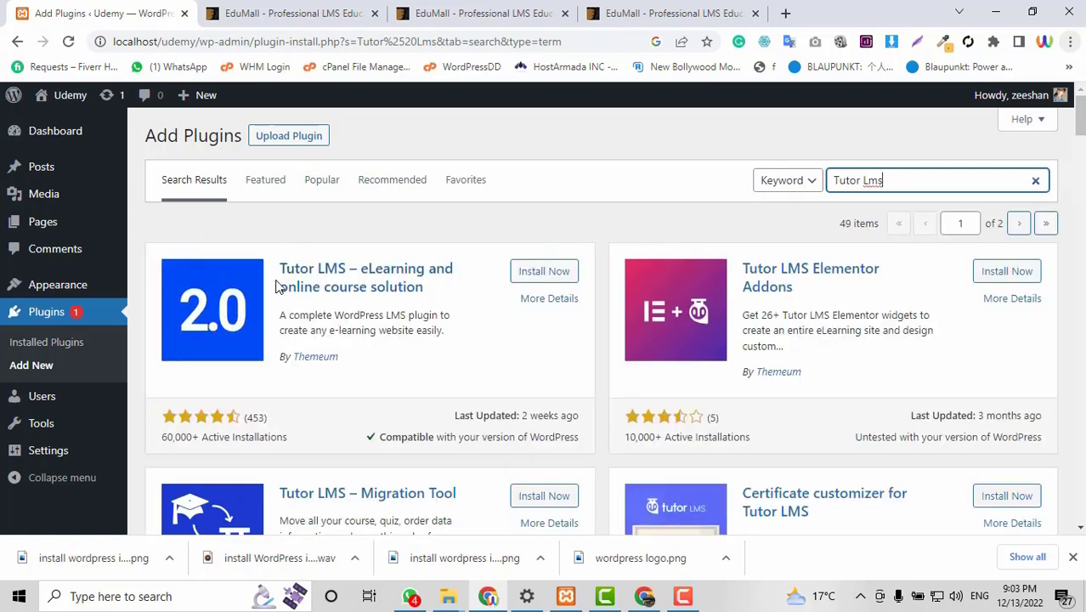
click(534, 277)
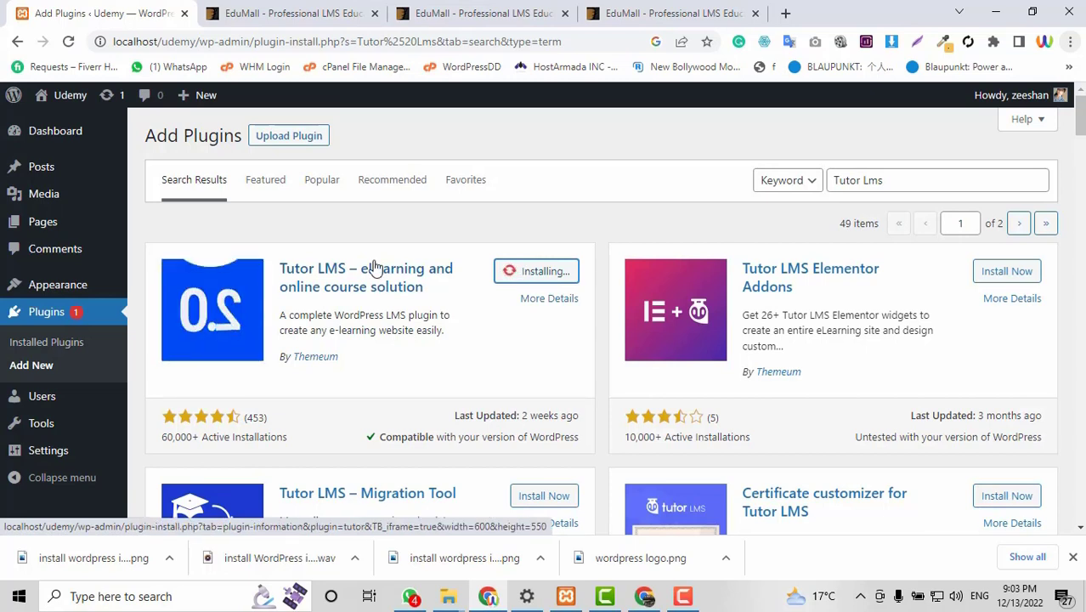
Activate the Tutor LMS plugin and start its setup wizard.
click(550, 277)
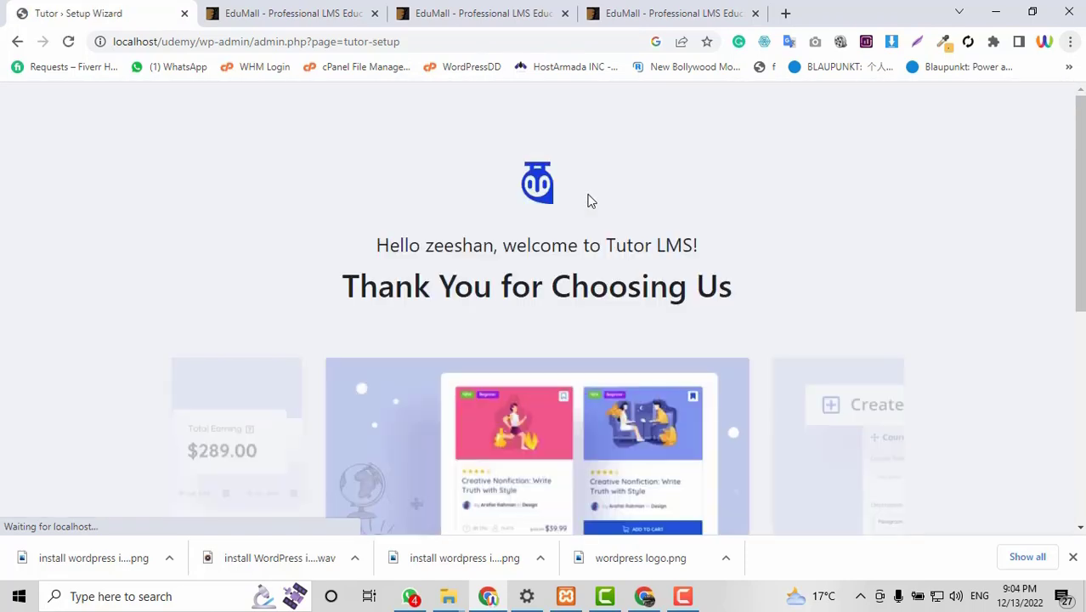
scroll(808, 321, down, 4)
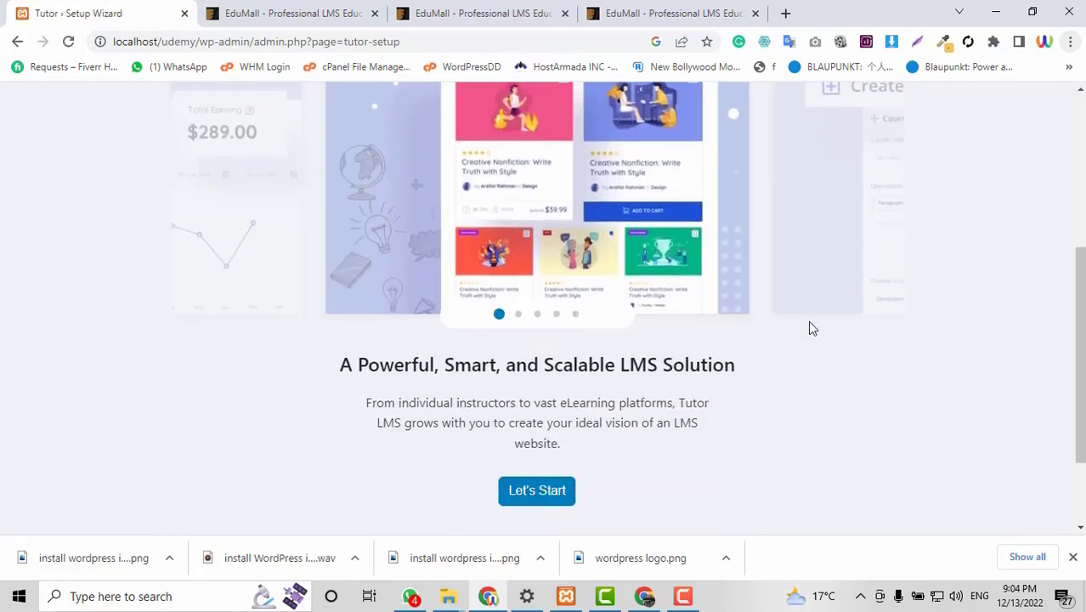
scroll(808, 320, up, 3)
scroll(809, 320, down, 2)
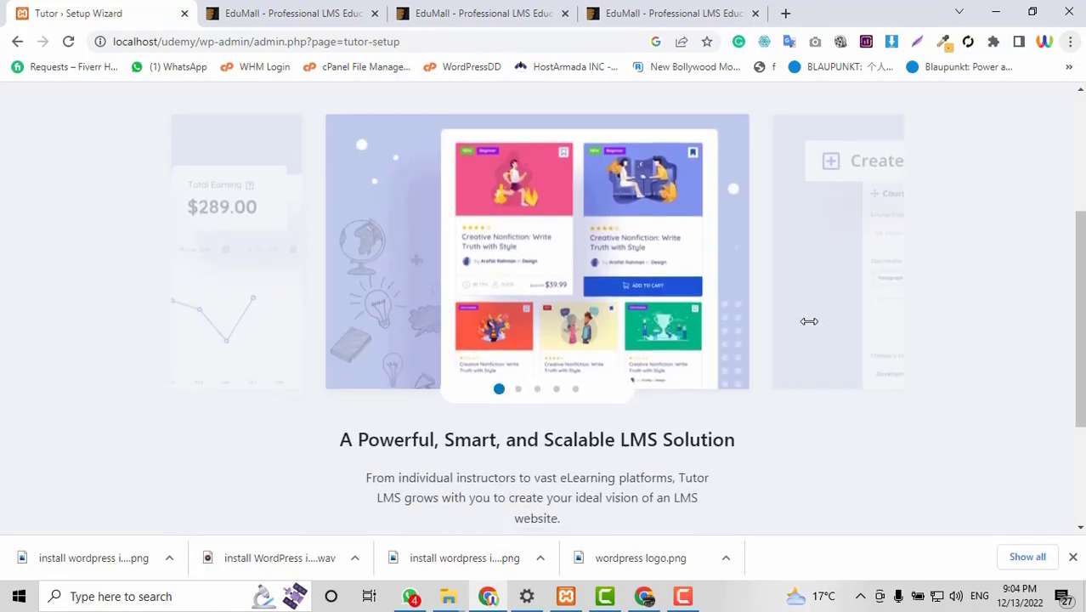
scroll(808, 320, down, 2)
click(533, 420)
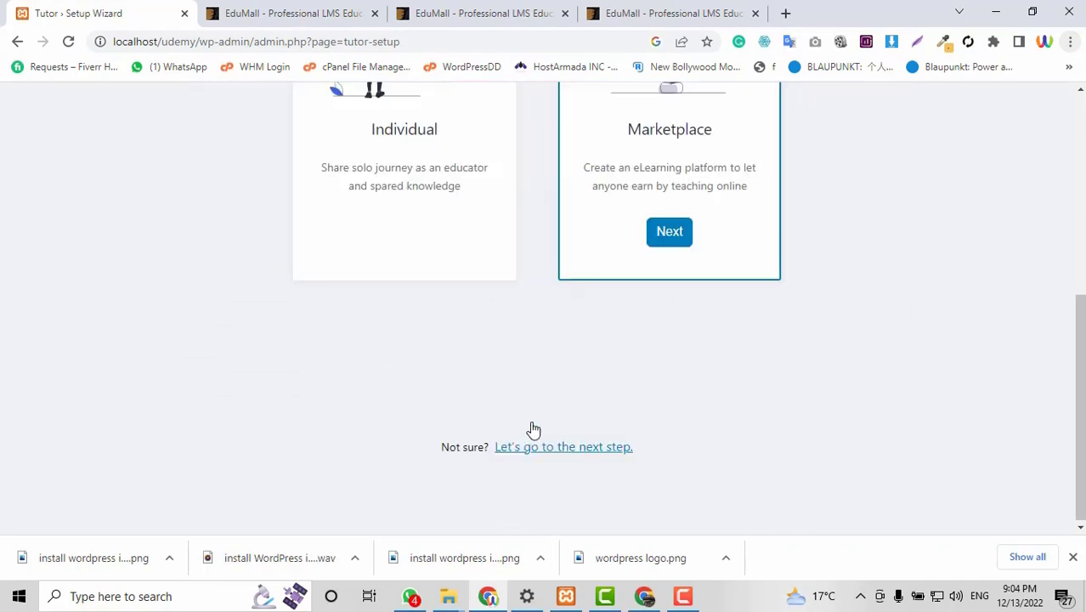
scroll(596, 420, up, 2)
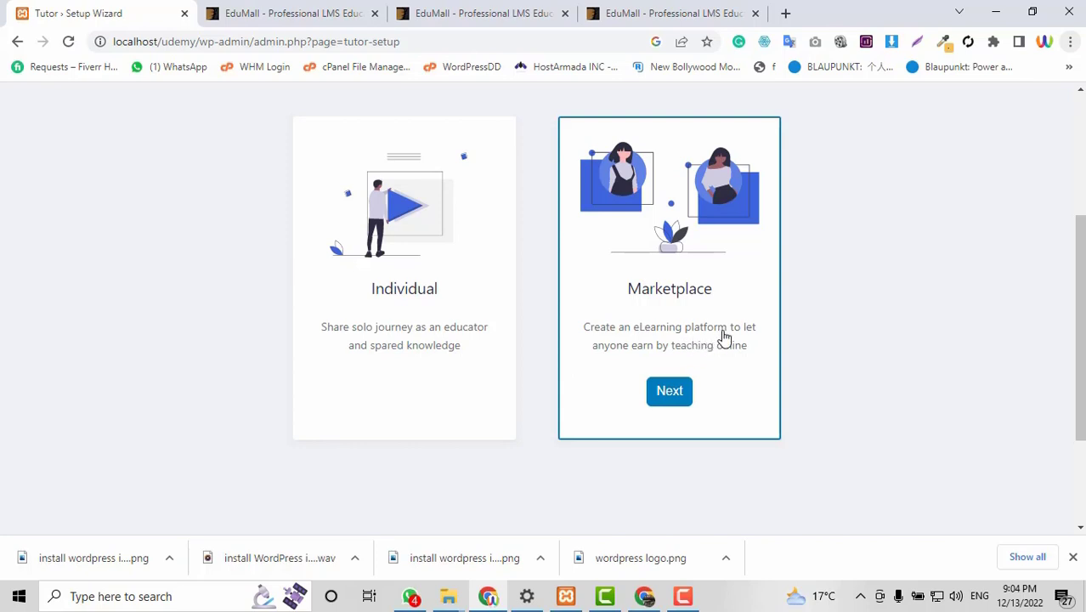
Choose a Marketplace site with instructor and student profiles enabled, then proceed to Course Settings.
click(685, 395)
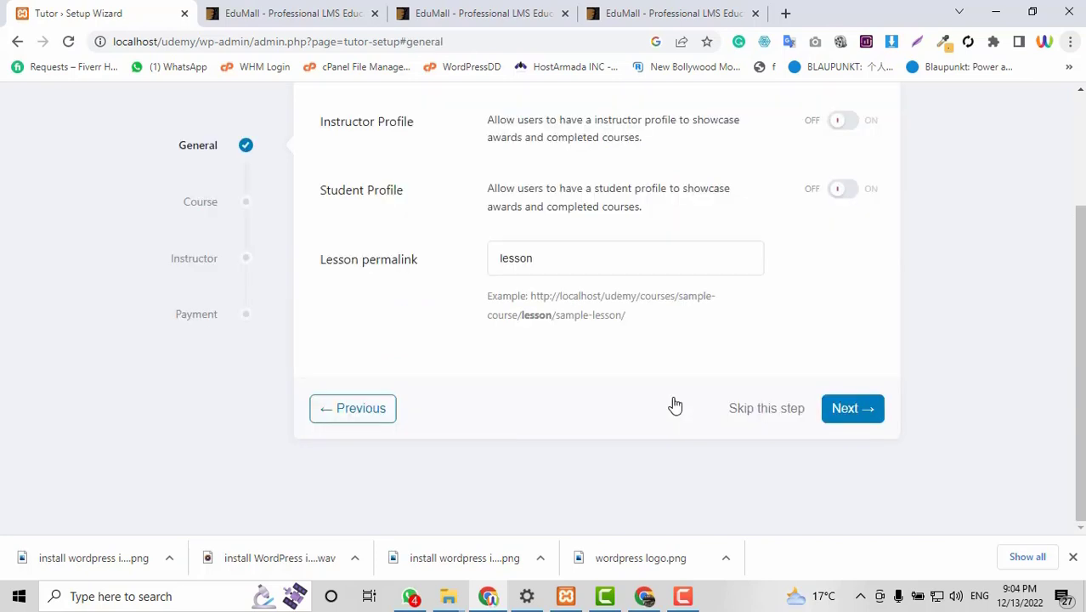
scroll(674, 406, up, 1)
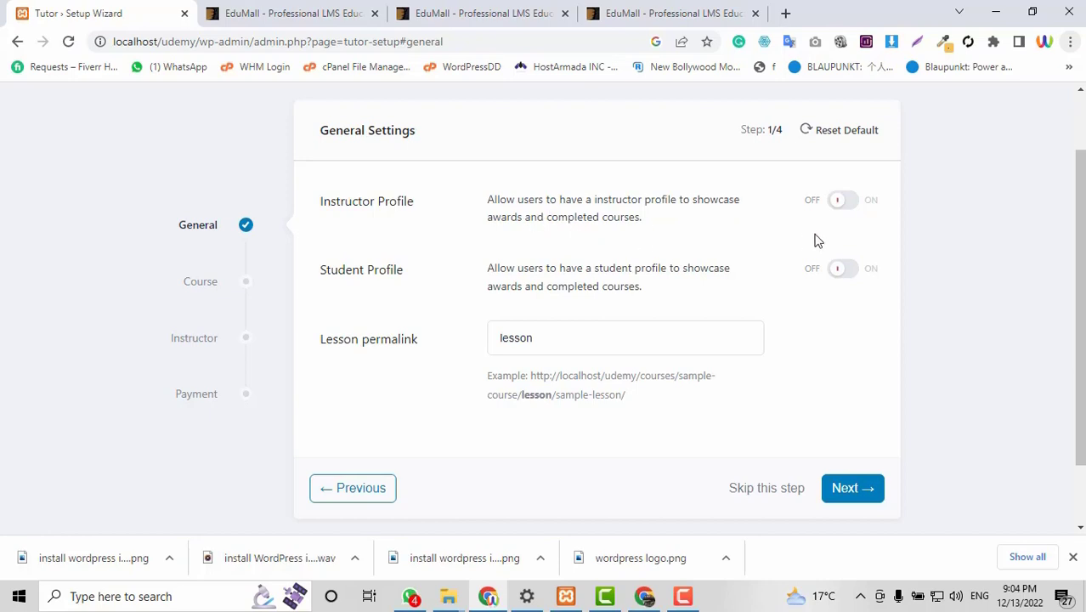
click(849, 207)
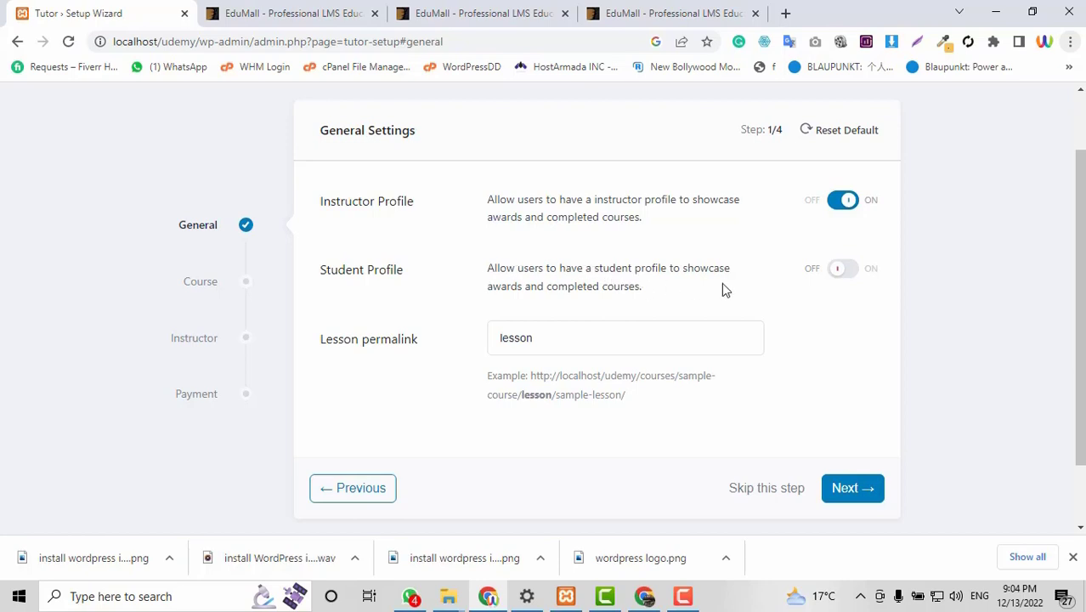
click(843, 271)
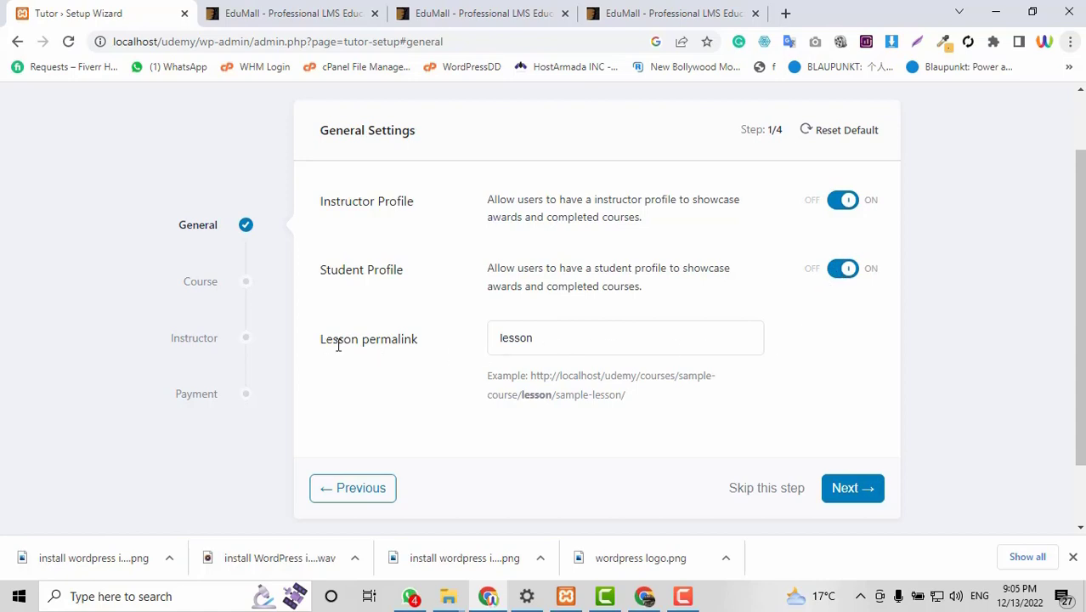
click(851, 489)
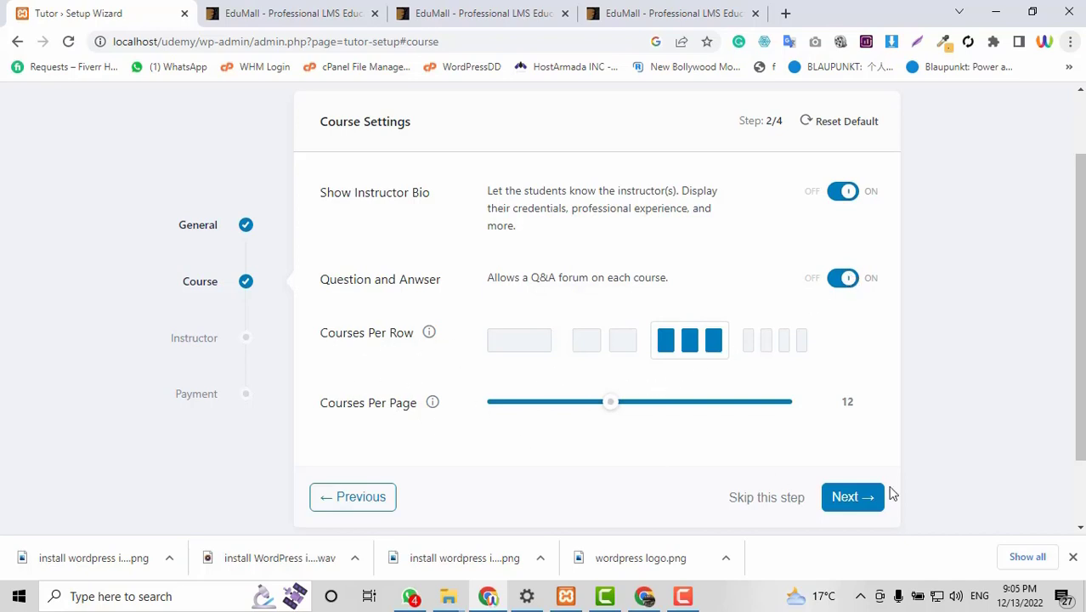
Enable new instructor signups and instructor earnings in the wizard.
click(853, 498)
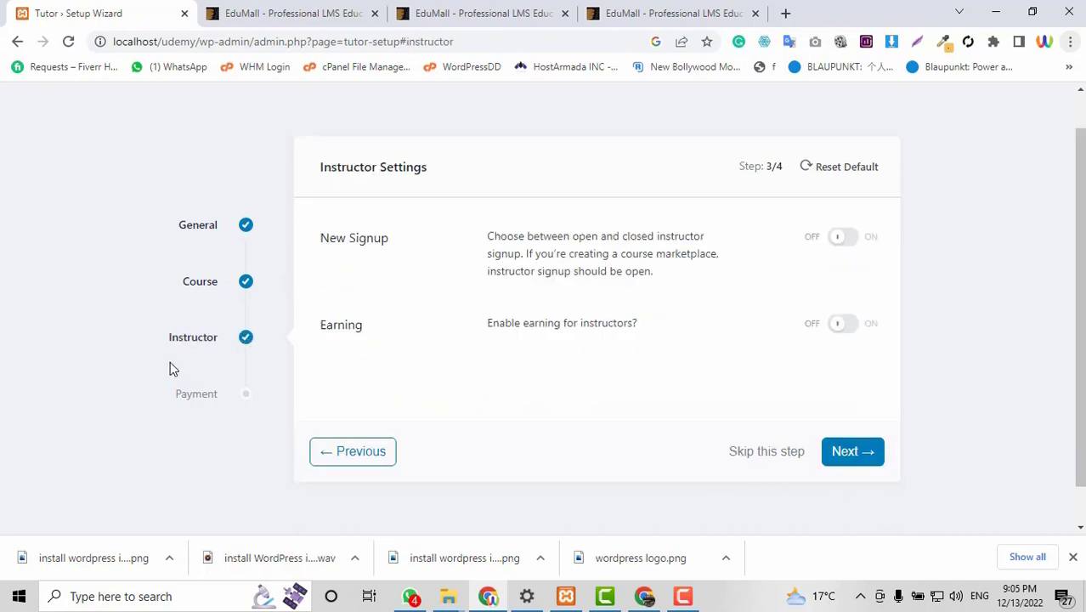
click(850, 242)
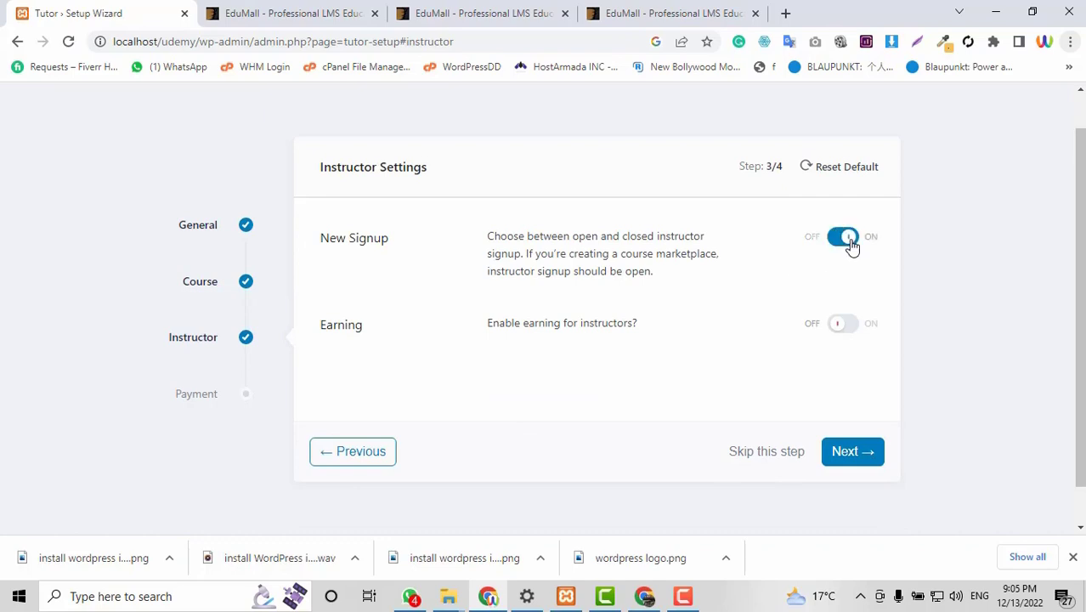
click(847, 325)
click(852, 452)
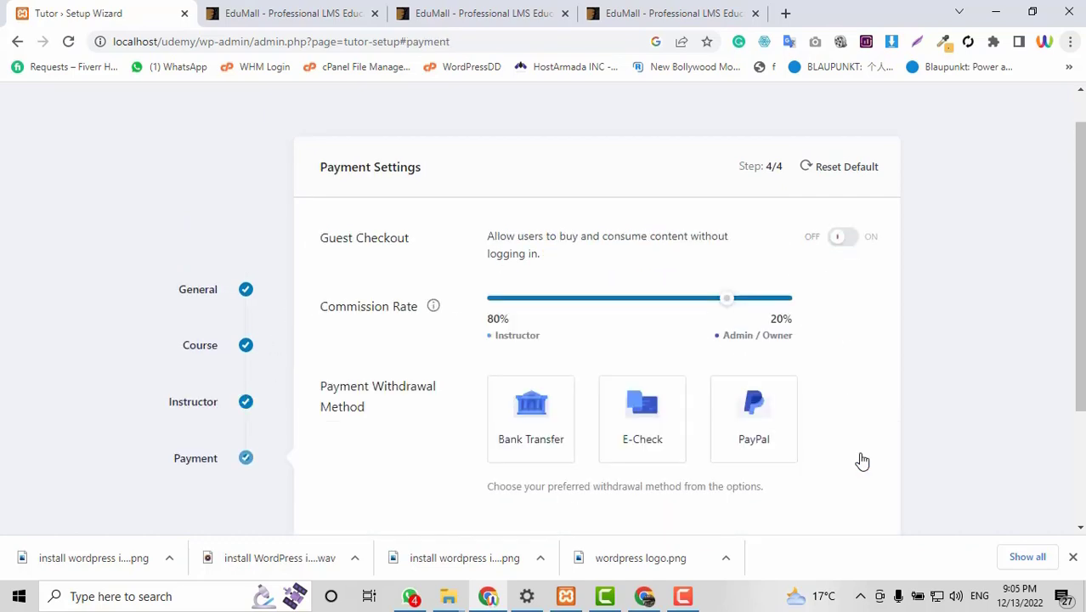
Select PayPal, E-Check and Bank Transfer as withdrawal methods and finish the Tutor LMS setup.
scroll(340, 430, down, 1)
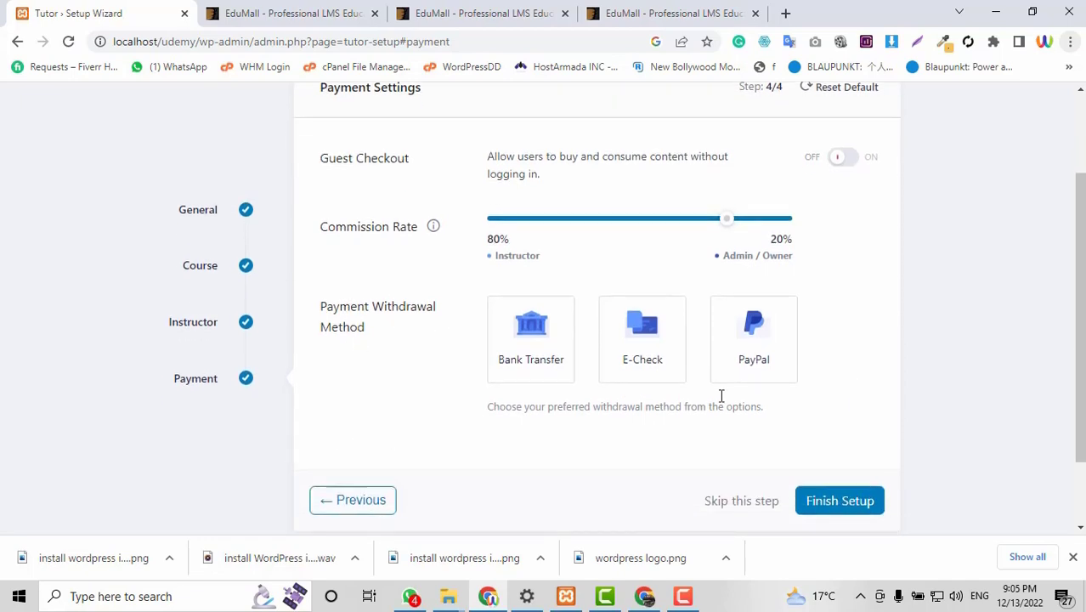
click(778, 347)
click(682, 367)
click(549, 357)
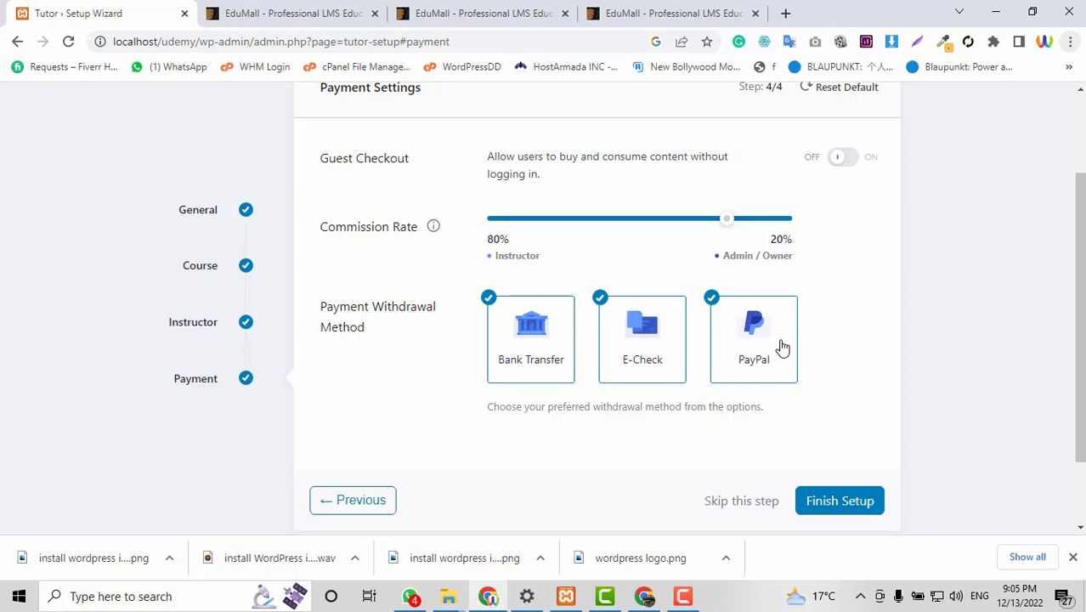
scroll(781, 347, up, 1)
scroll(878, 407, down, 2)
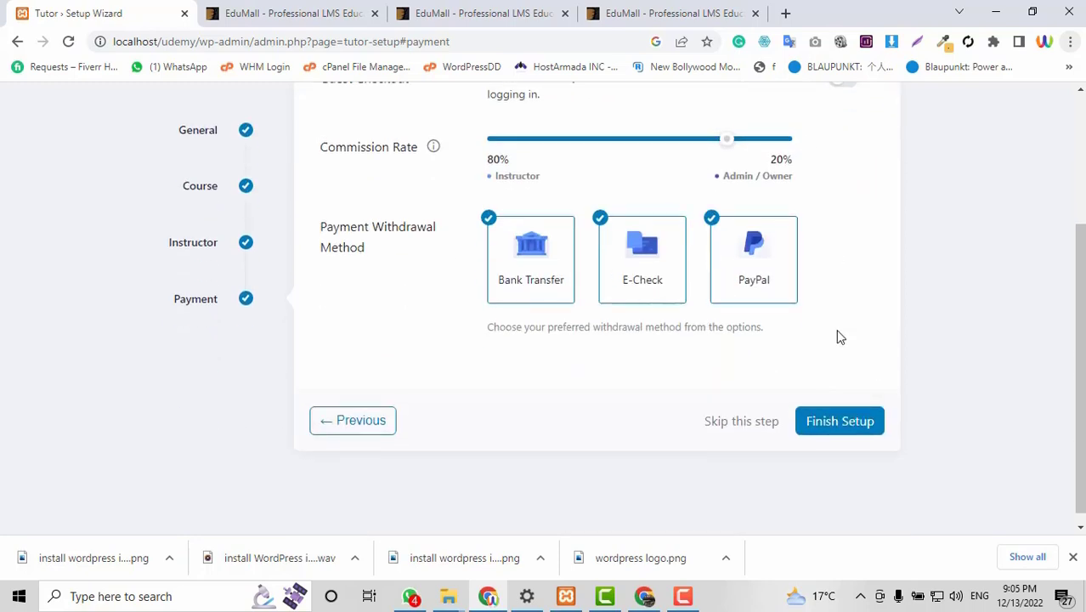
scroll(814, 161, up, 1)
click(867, 500)
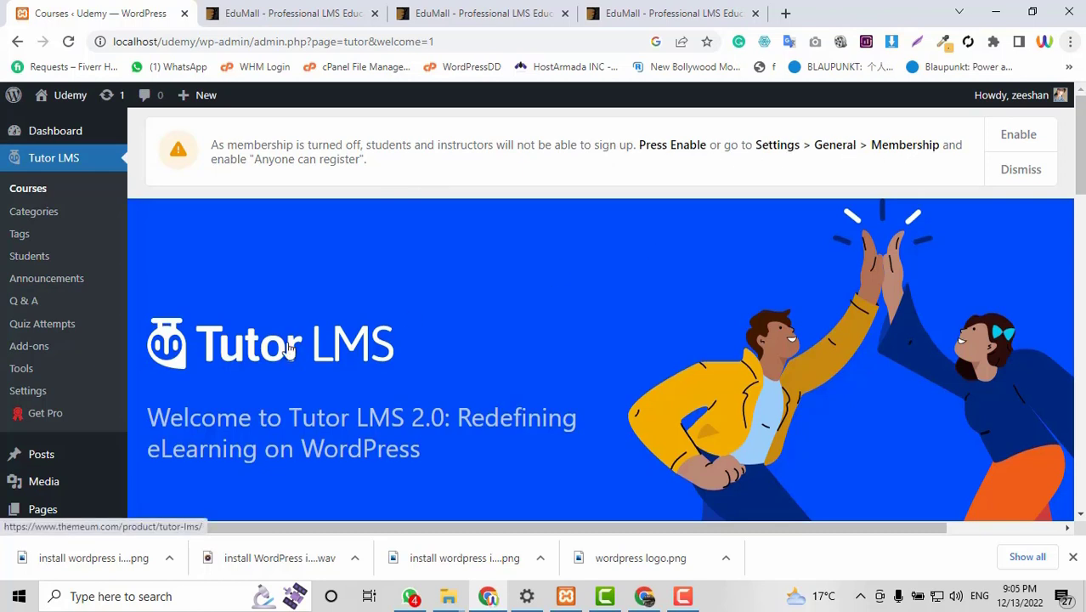
Open the Monetization section of Tutor LMS Settings.
scroll(287, 344, down, 1)
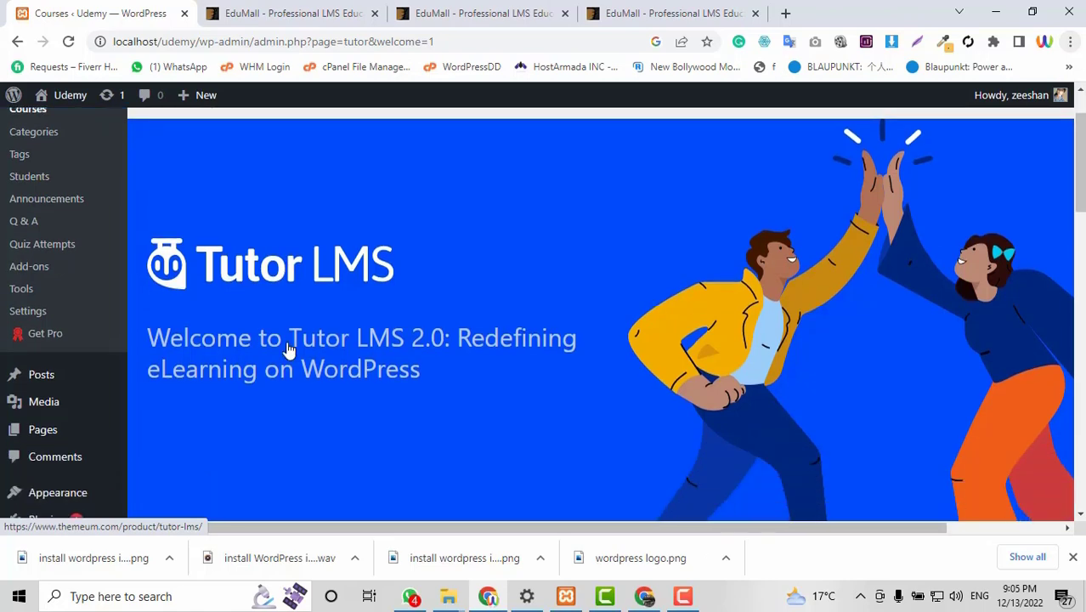
click(24, 313)
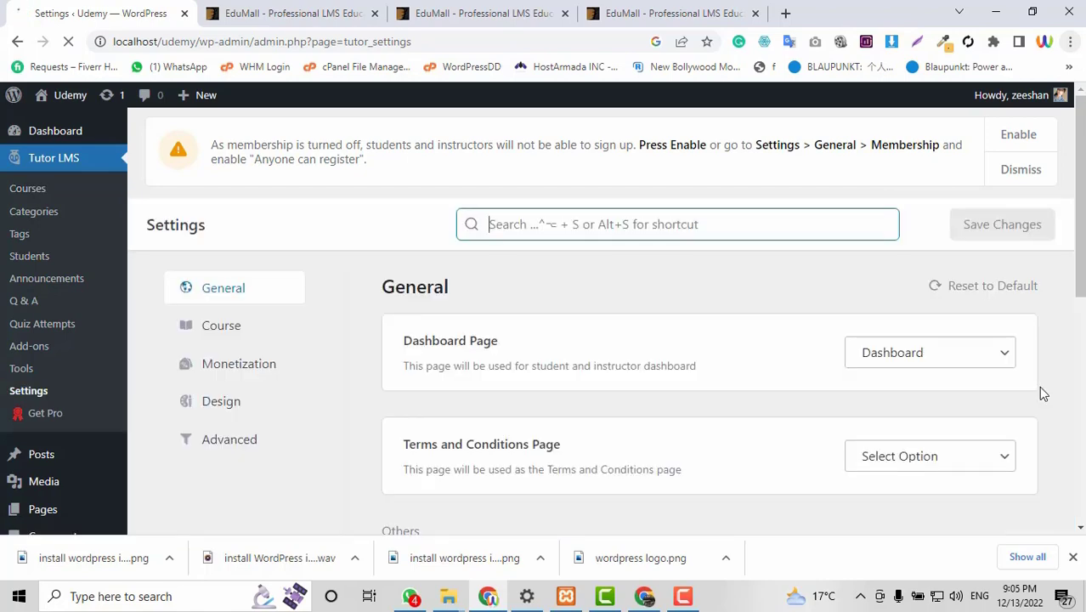
scroll(1039, 388, down, 1)
click(246, 295)
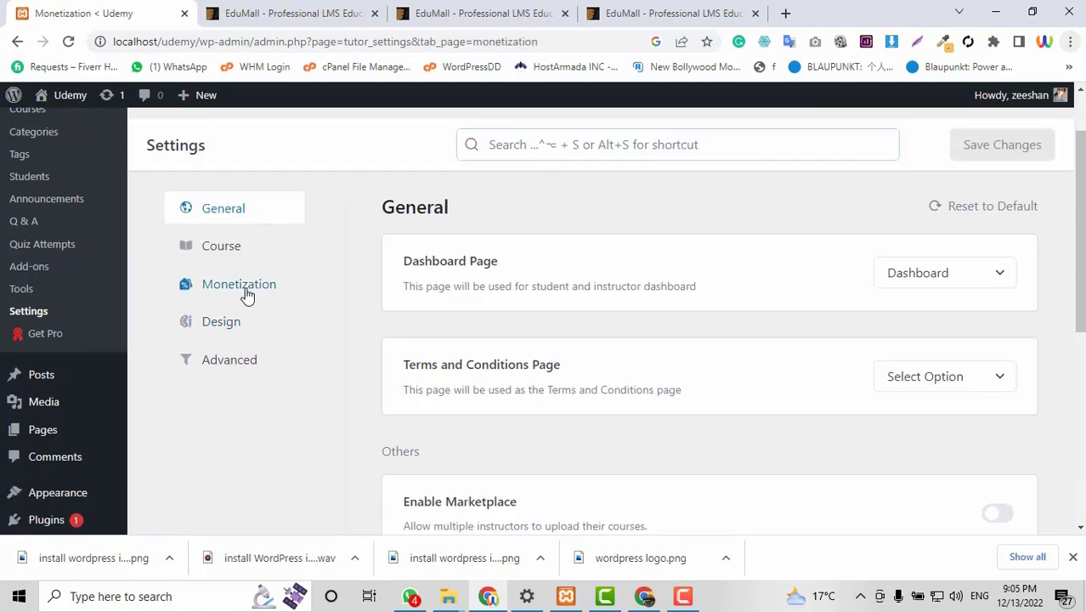
scroll(1046, 420, down, 1)
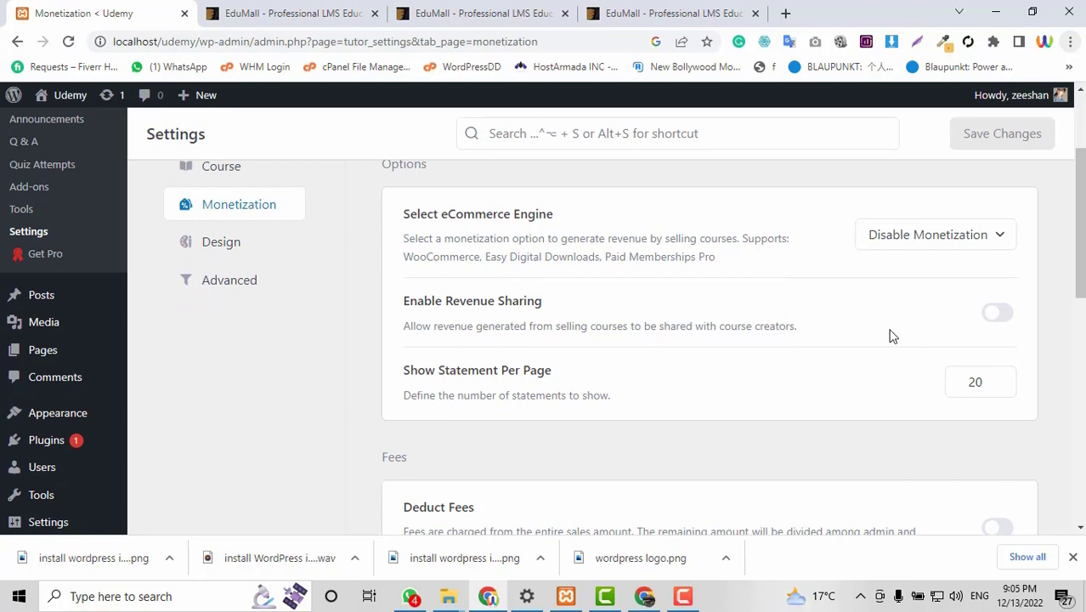
Set the eCommerce engine to Select Option and save the monetization settings.
click(898, 253)
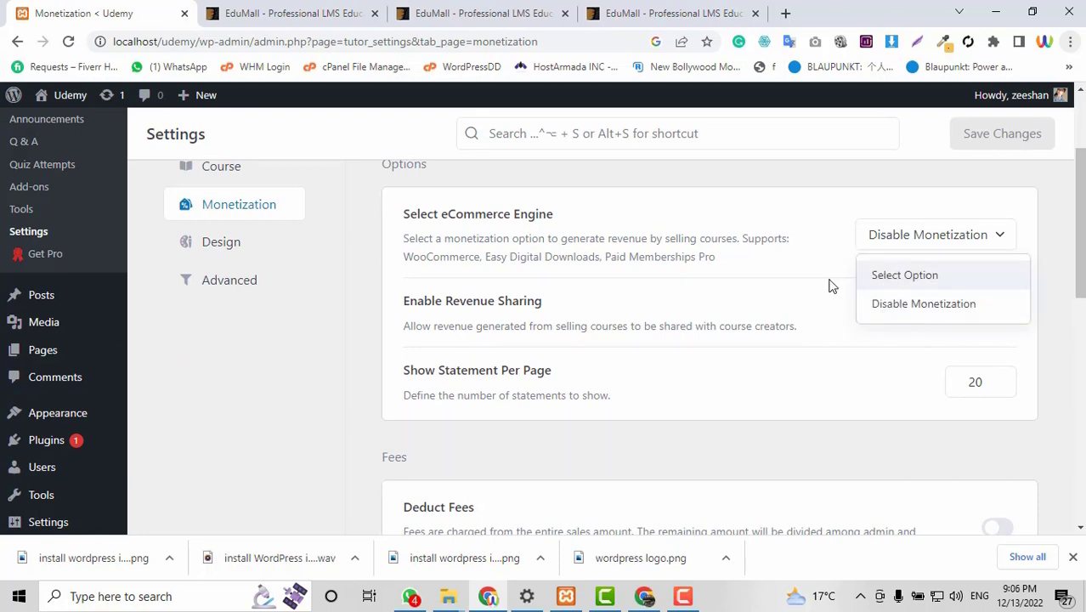
click(904, 277)
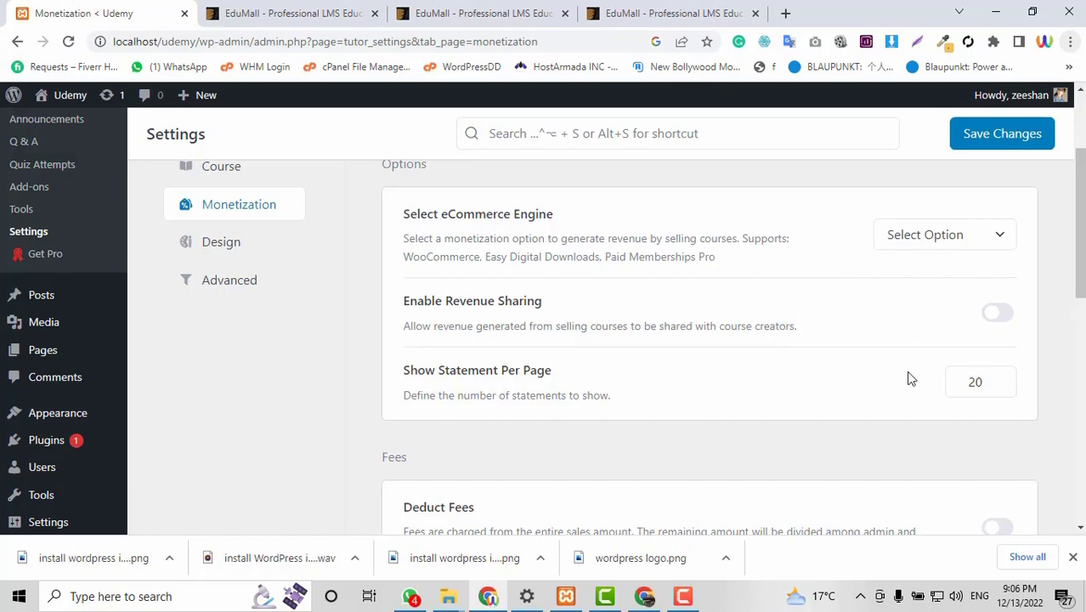
scroll(742, 428, down, 6)
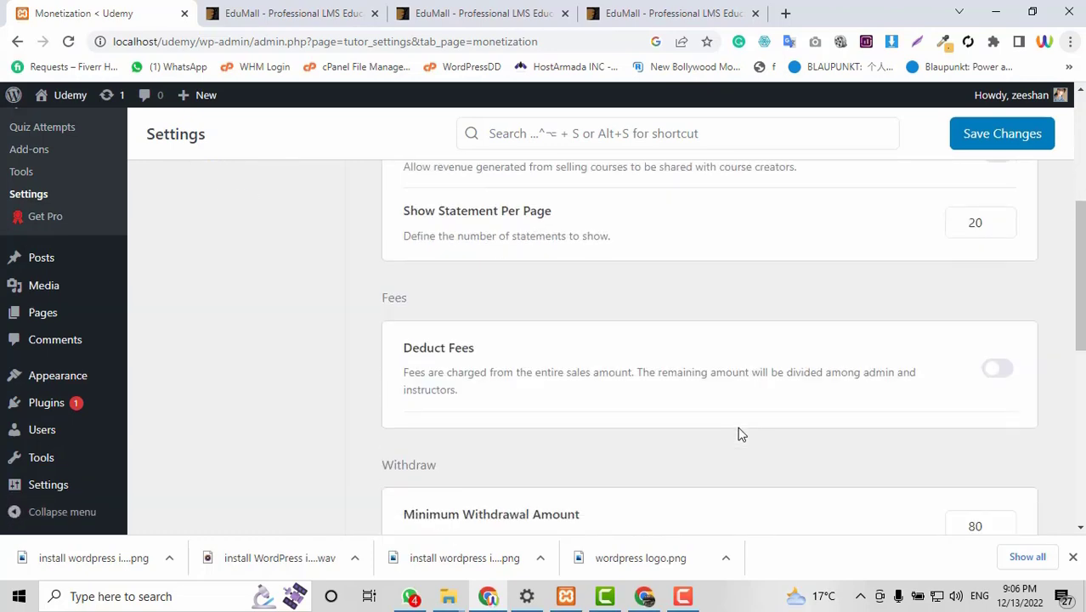
scroll(740, 432, up, 8)
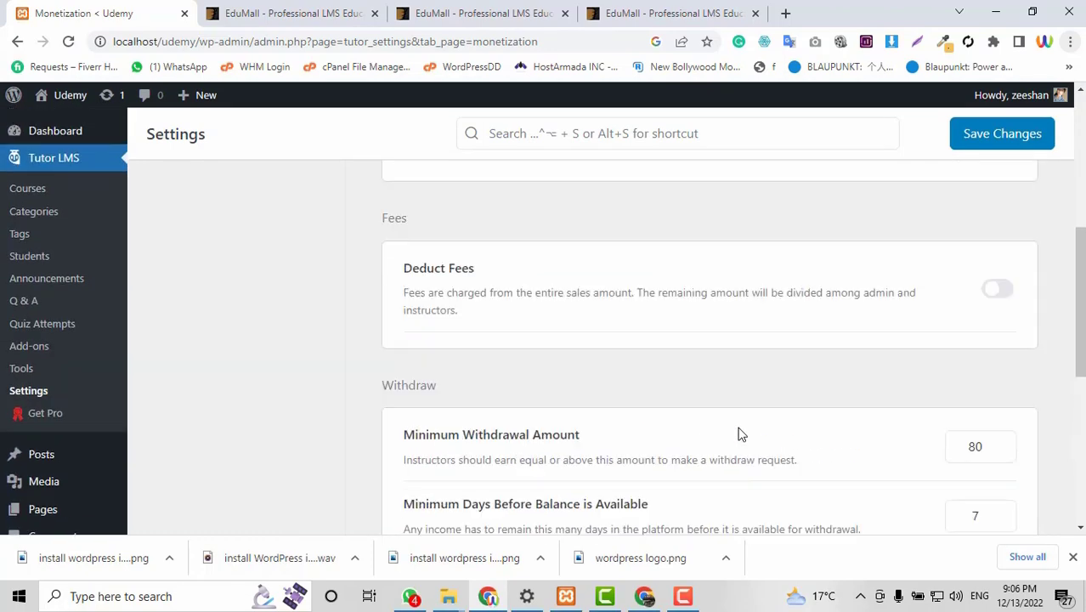
click(992, 146)
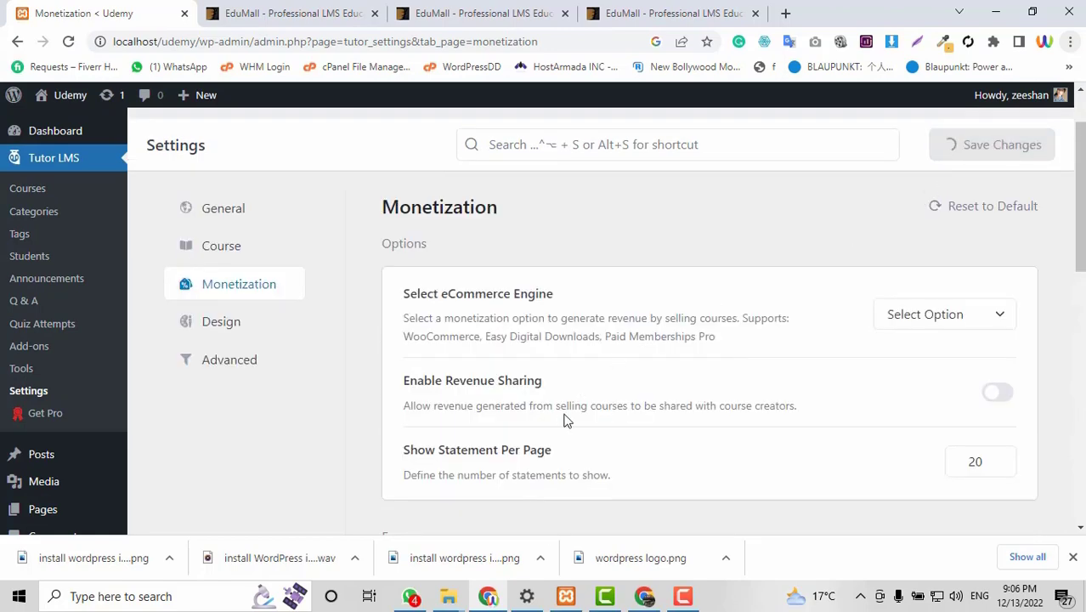
scroll(552, 366, down, 2)
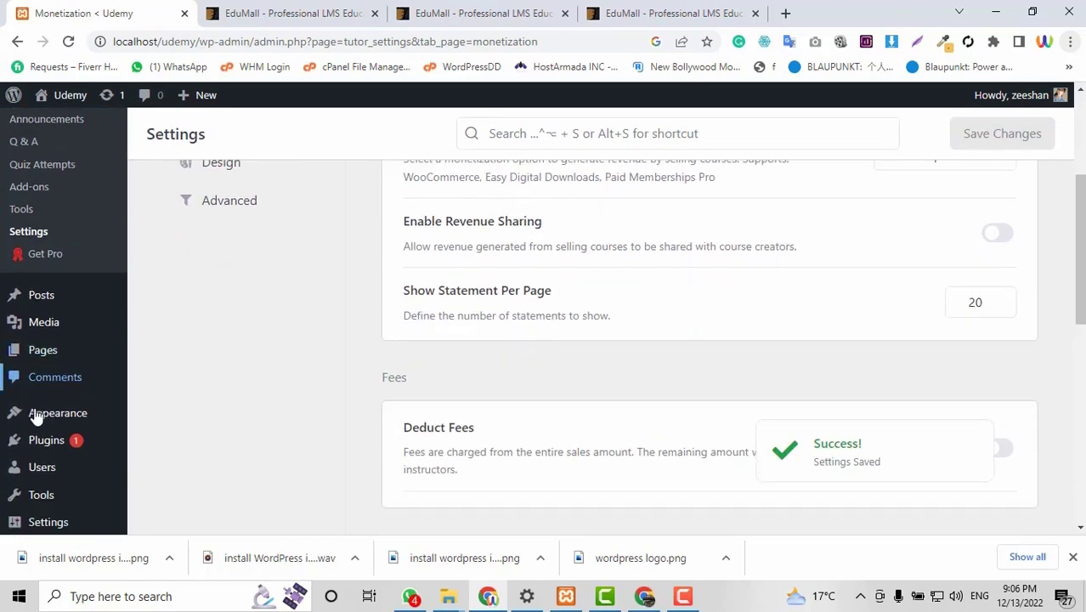
mouse_move(36, 441)
mouse_move(32, 495)
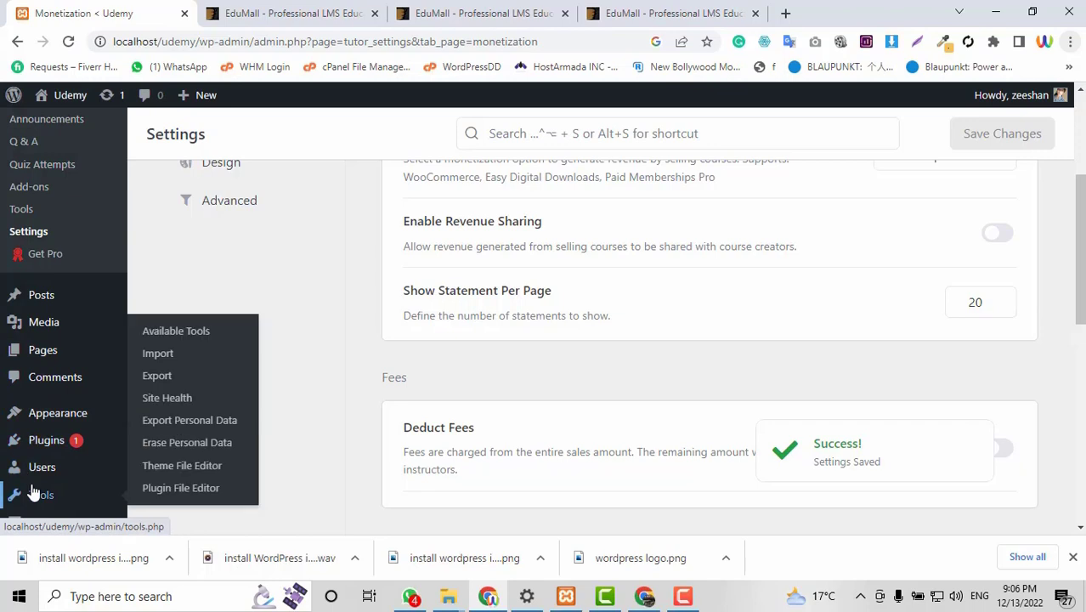
scroll(52, 455, down, 1)
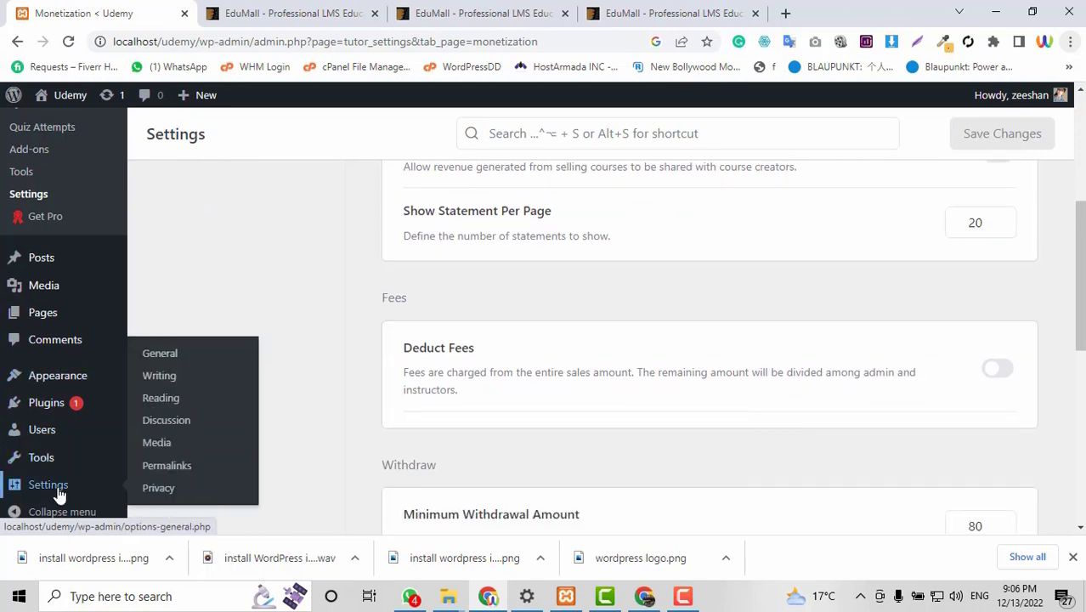
Turn on 'Anyone can register' in General Settings, save, and go to the Tutor LMS Courses list.
mouse_move(75, 482)
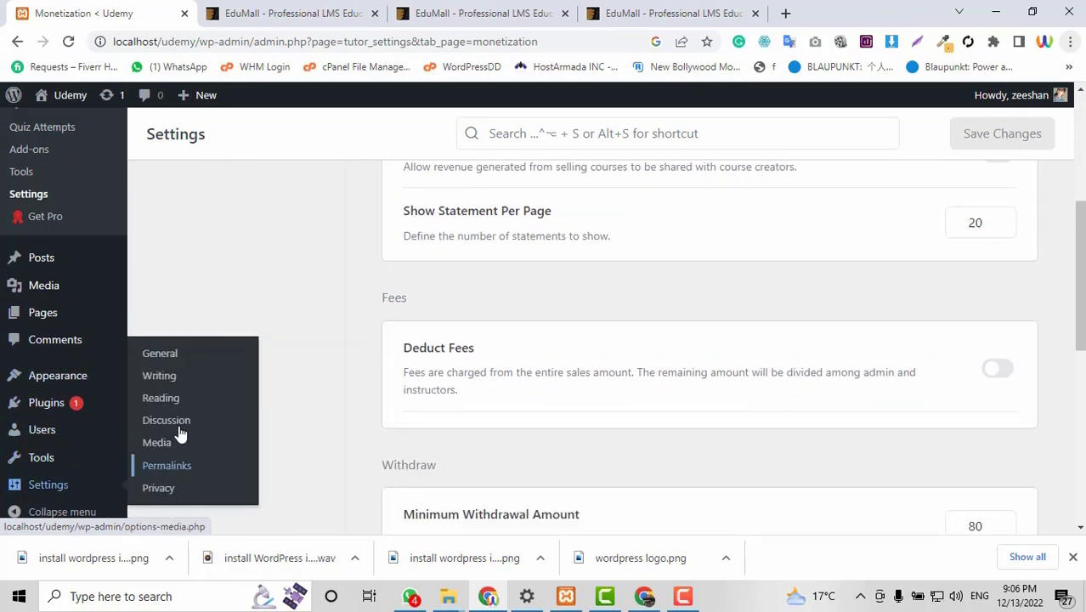
click(187, 361)
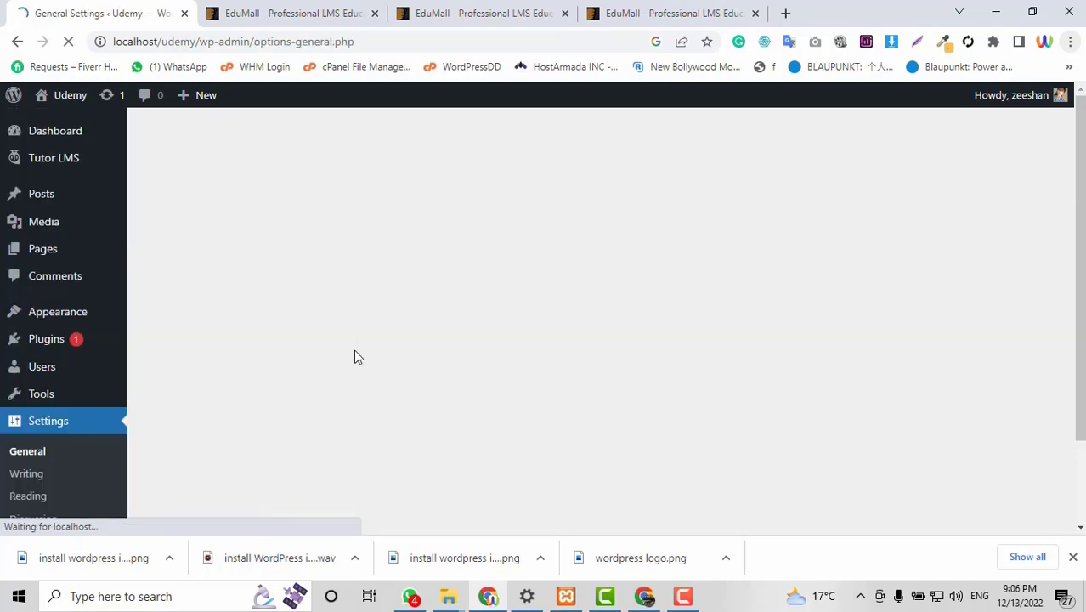
scroll(437, 298, down, 3)
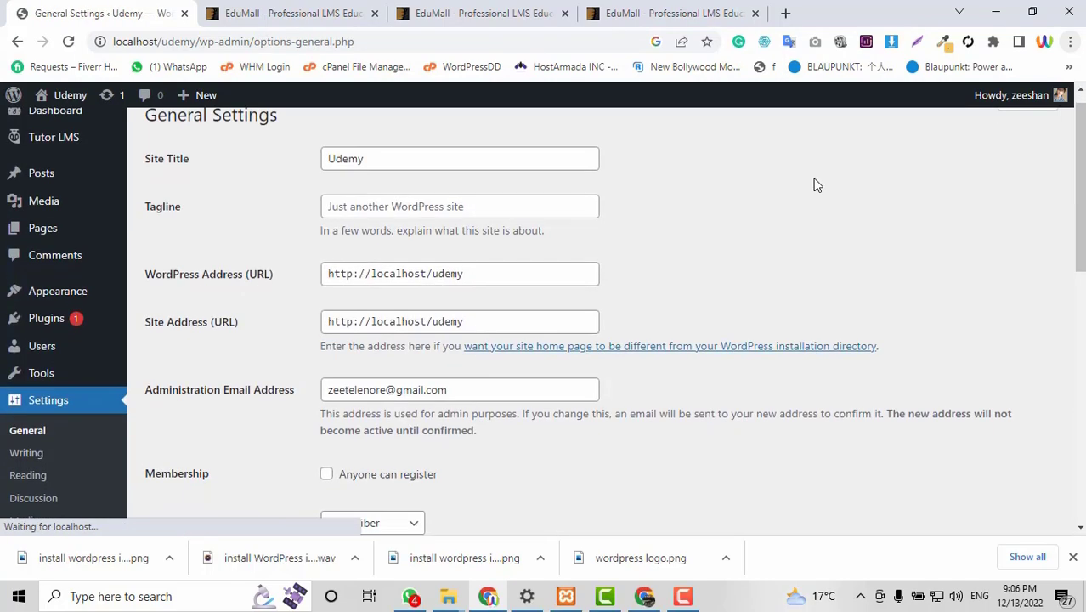
click(328, 260)
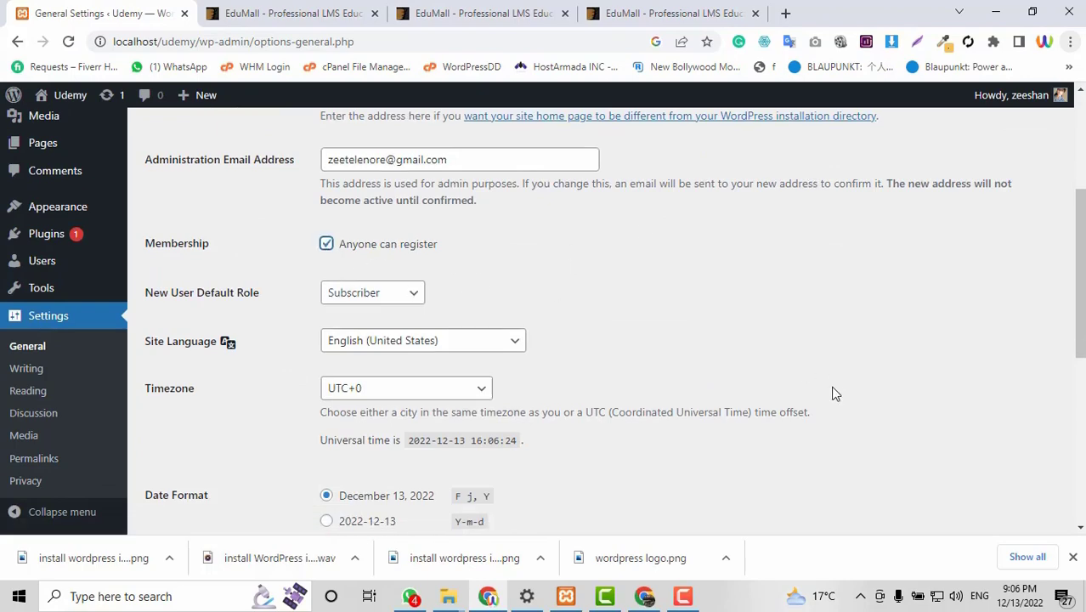
scroll(831, 390, down, 5)
click(193, 459)
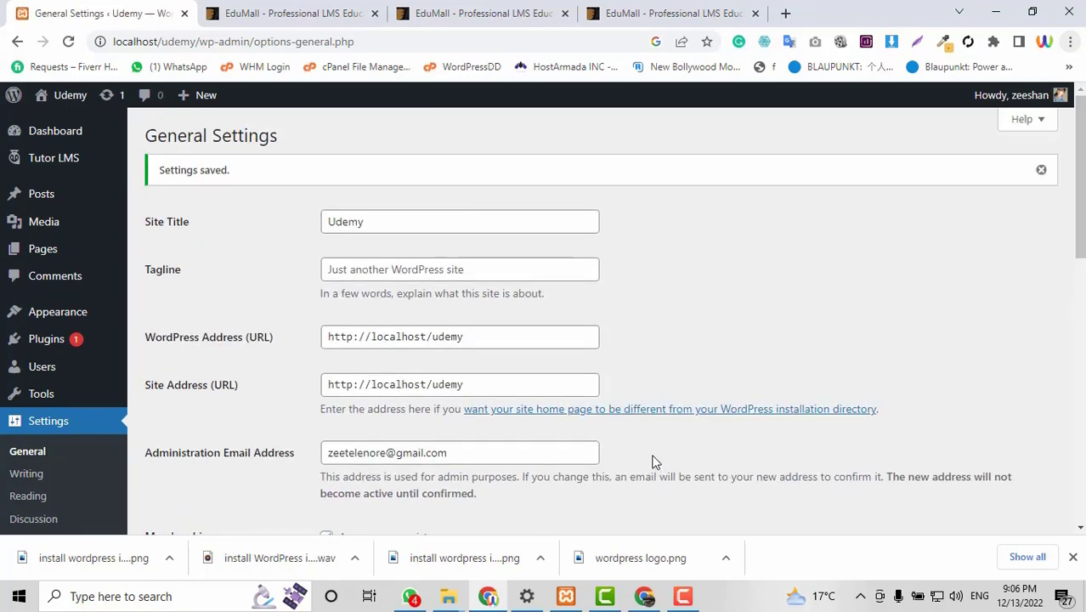
scroll(654, 462, down, 3)
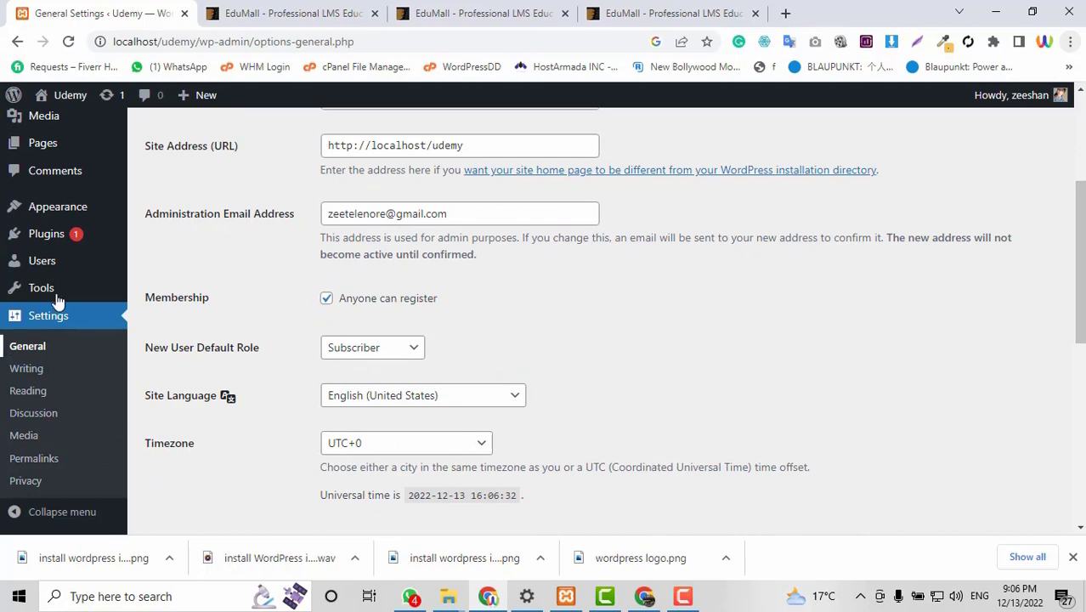
scroll(503, 312, up, 2)
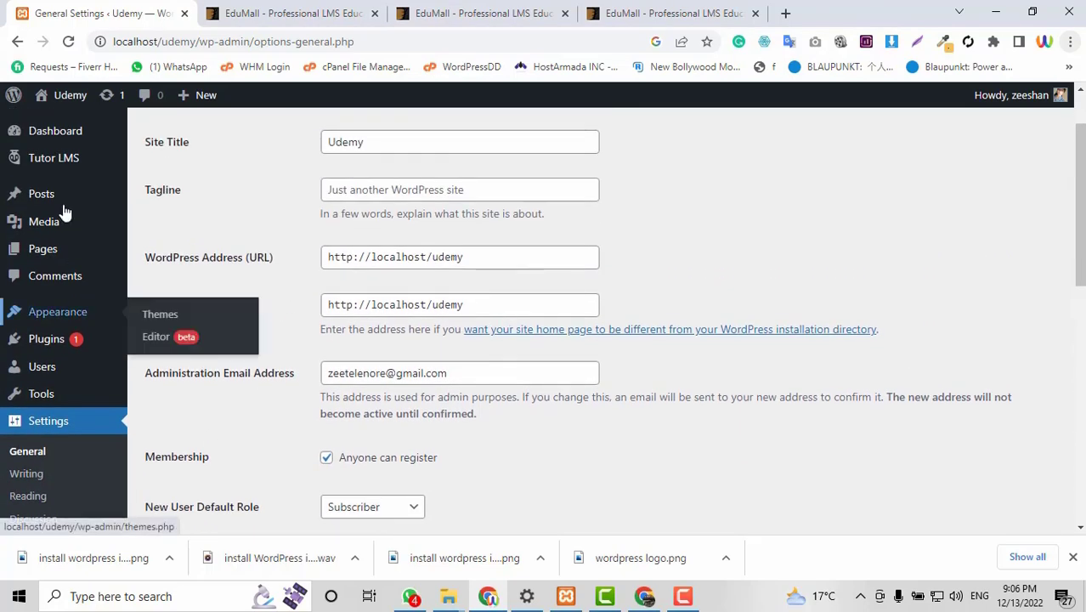
click(57, 164)
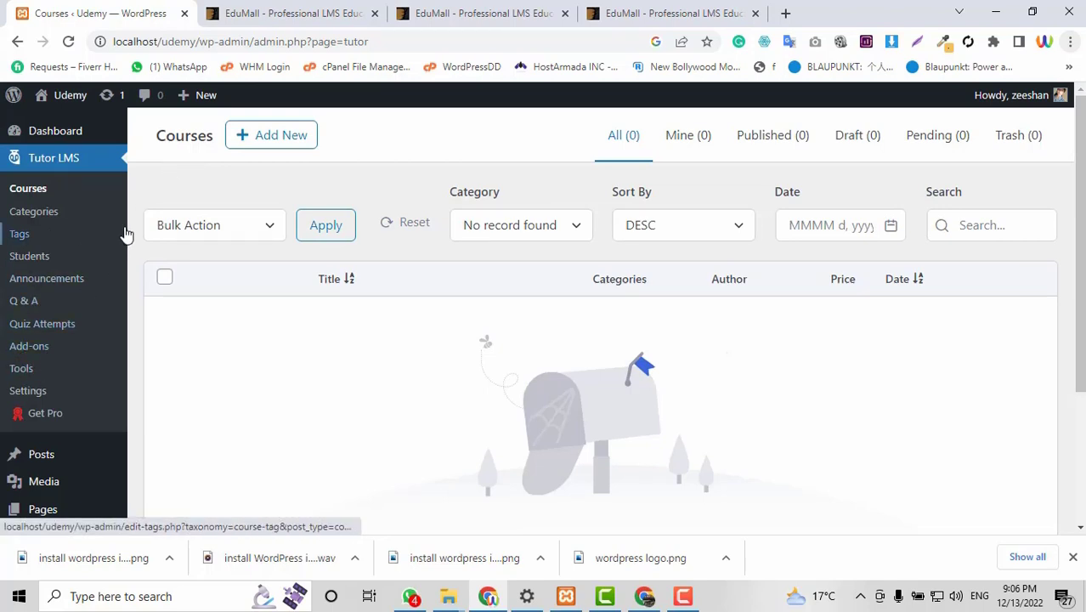
In Tutor LMS settings, switch on Enable Marketplace so multiple instructors can upload courses.
click(30, 393)
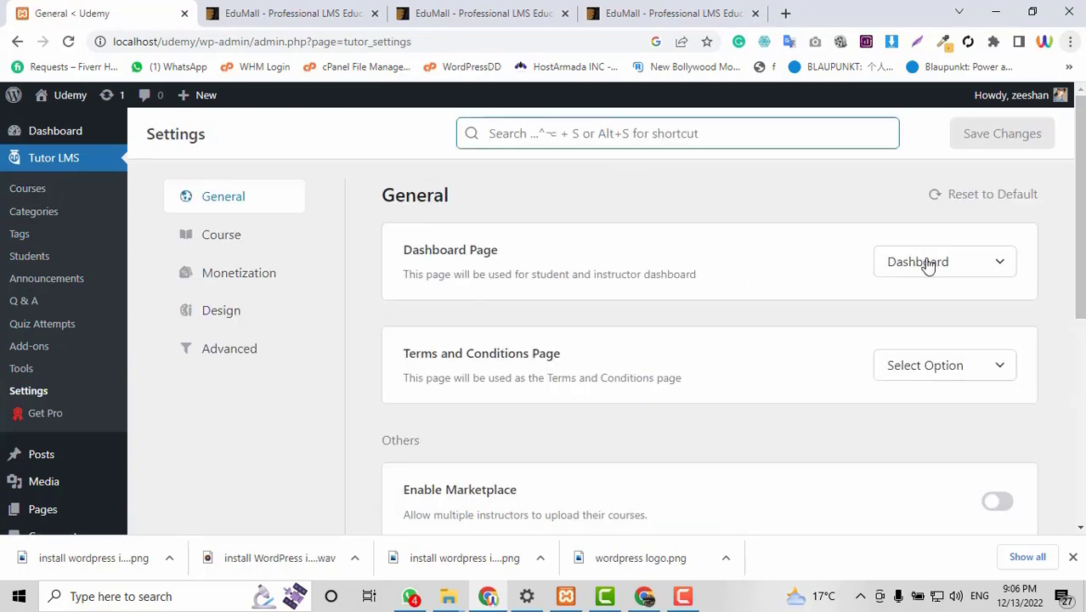
scroll(871, 338, down, 2)
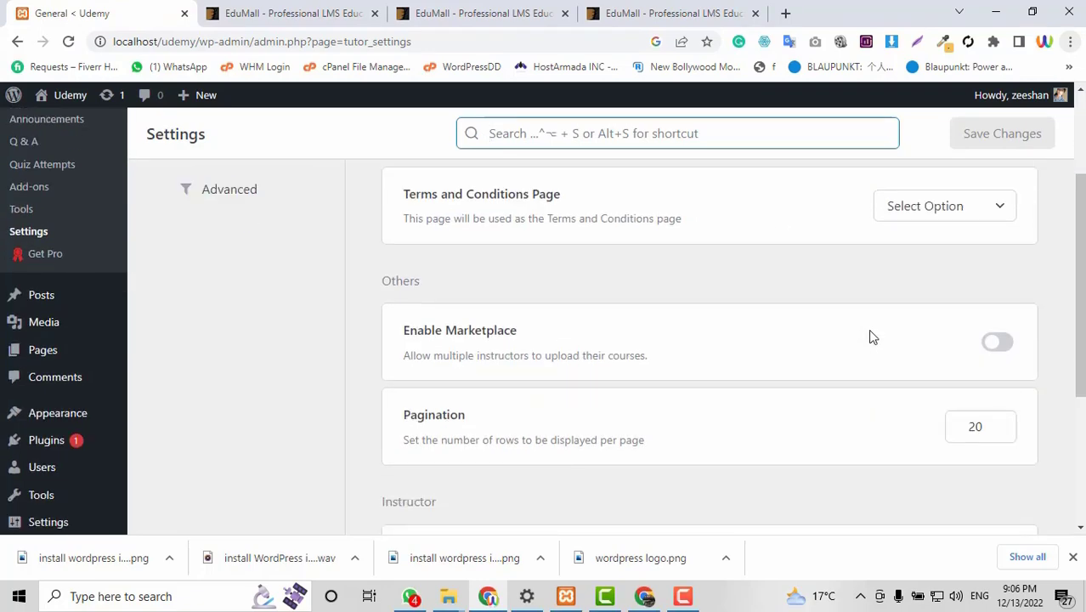
scroll(869, 337, down, 2)
scroll(846, 337, up, 1)
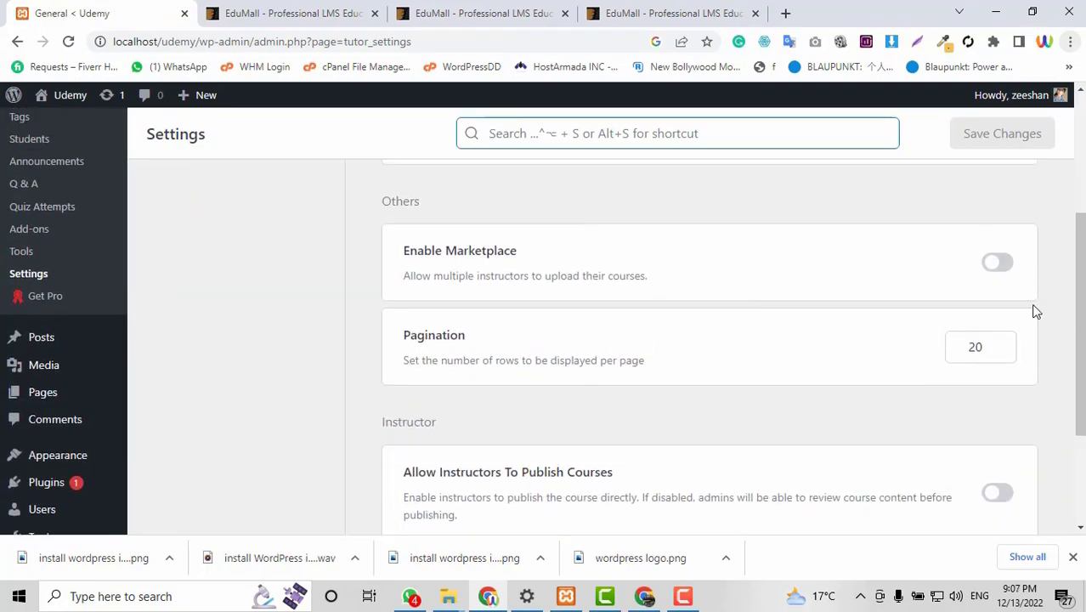
click(1003, 263)
Turn on the Become an Instructor button, leave direct instructor publishing off, and show Course settings.
scroll(897, 374, up, 3)
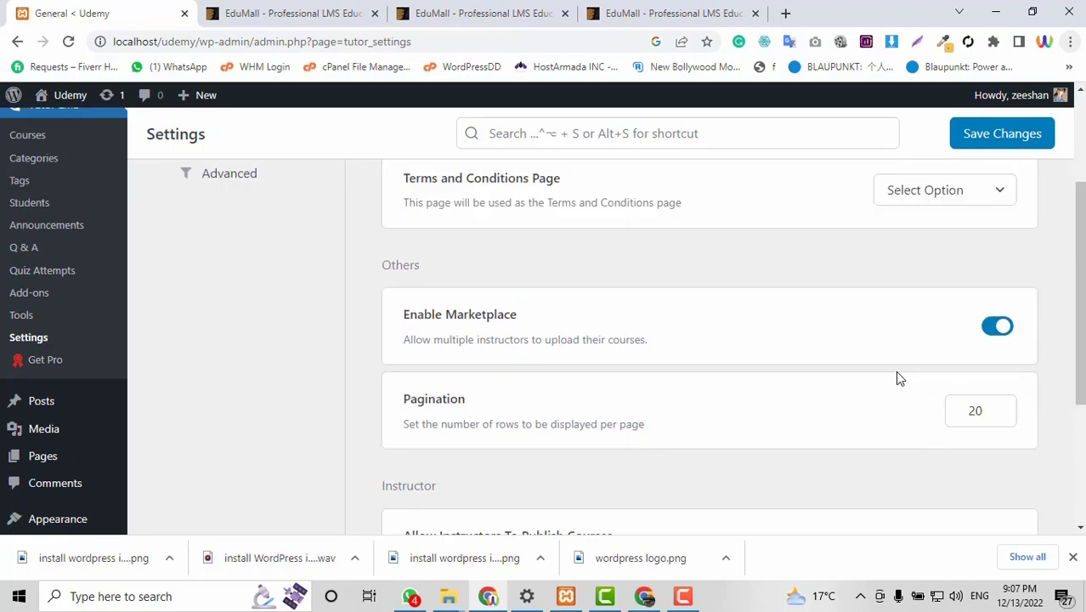
scroll(895, 374, down, 3)
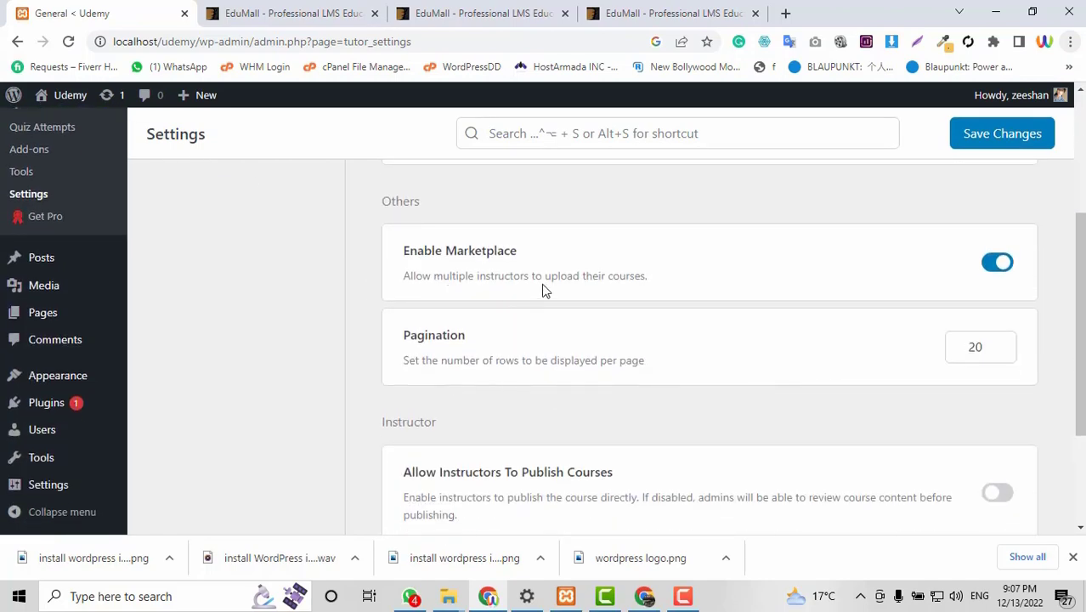
scroll(941, 369, down, 2)
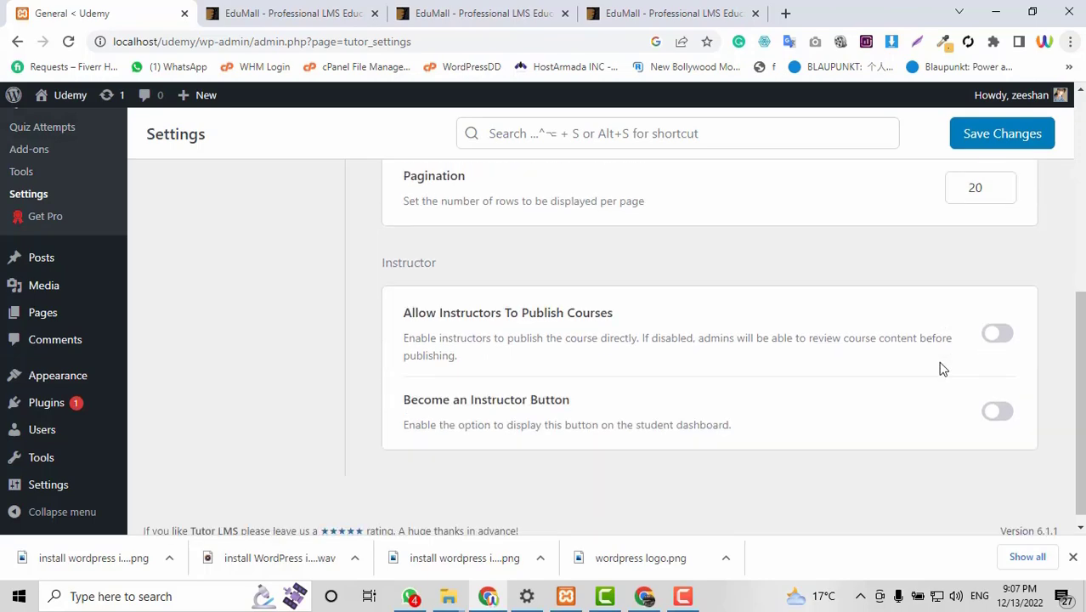
scroll(259, 284, up, 2)
scroll(560, 315, down, 2)
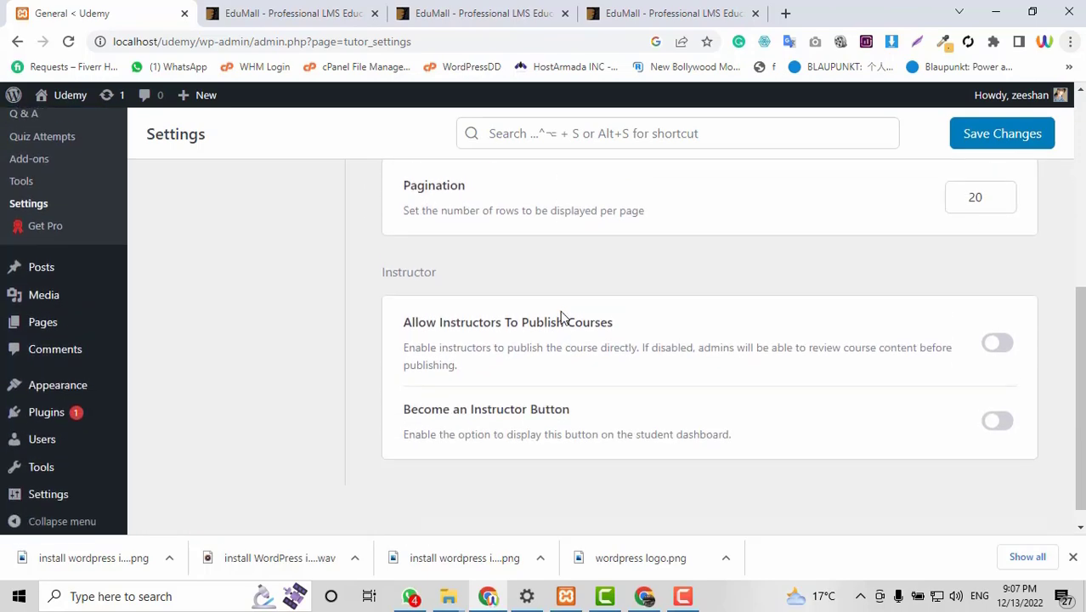
click(997, 335)
click(996, 335)
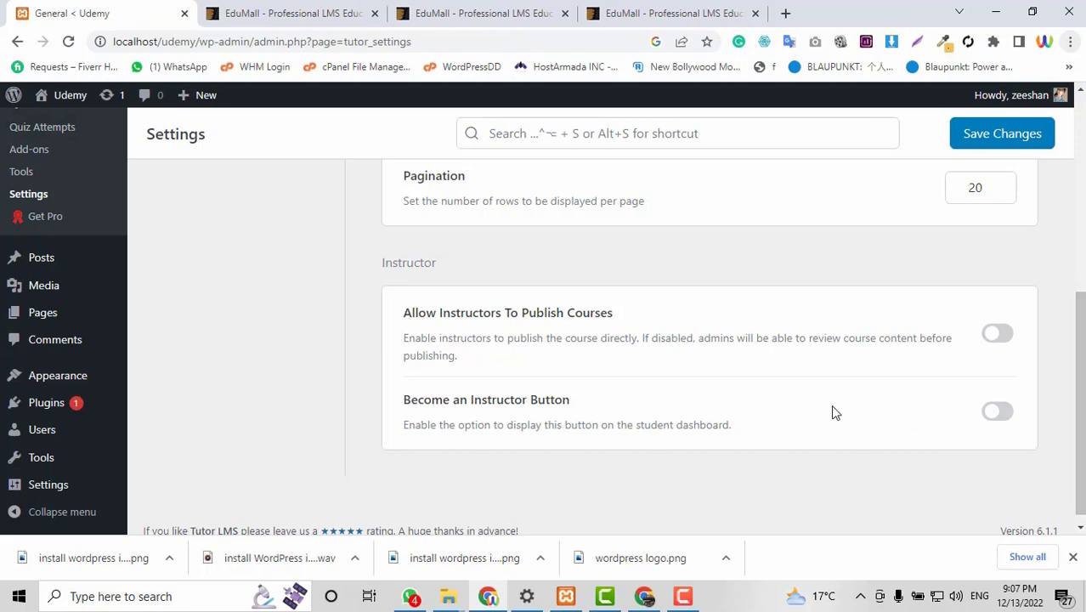
click(1000, 413)
scroll(691, 421, up, 5)
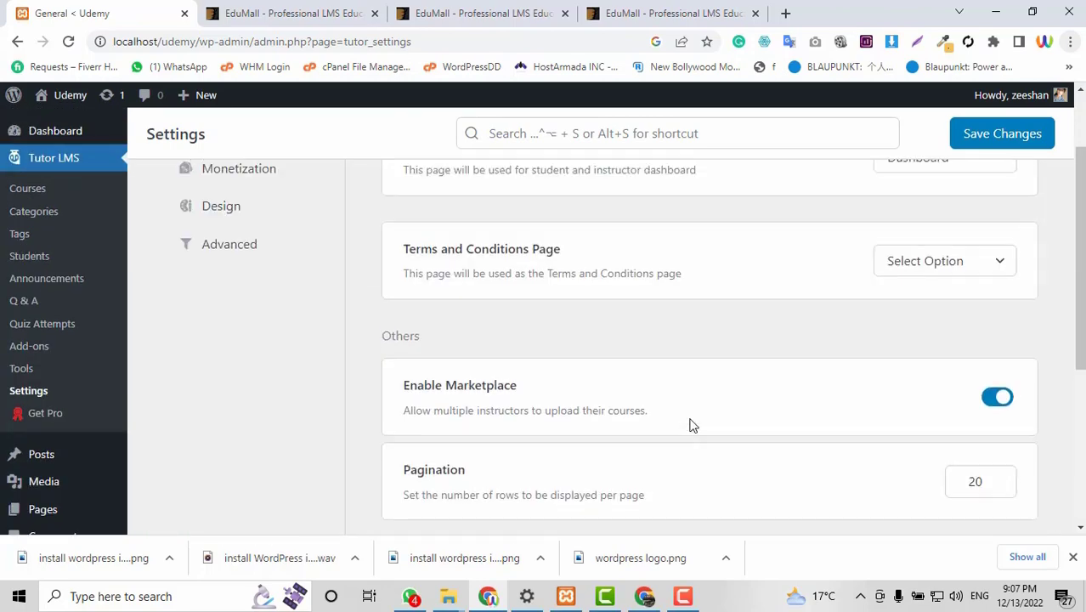
click(204, 247)
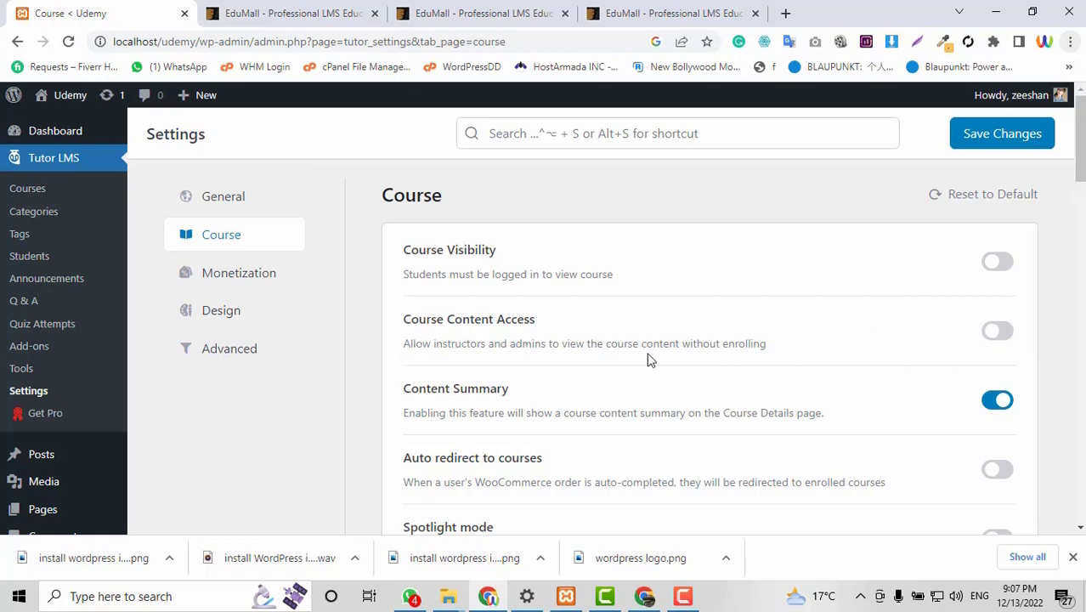
Allow all six video sources: HTML 5 (mp4), External URL, Youtube, Vimeo, Embedded and Shortcode.
scroll(663, 359, down, 1)
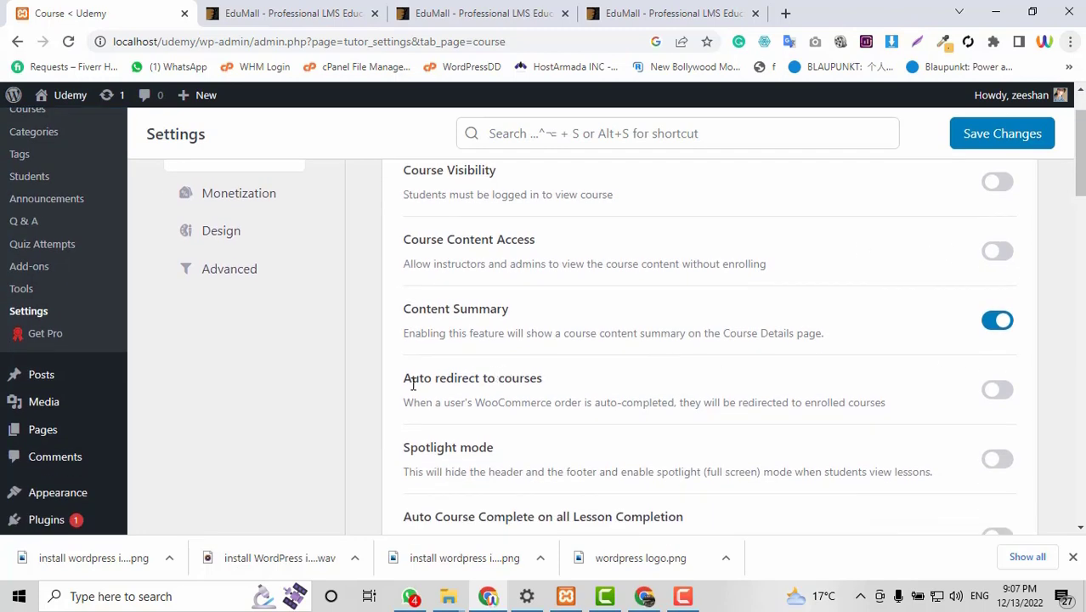
scroll(506, 382, down, 1)
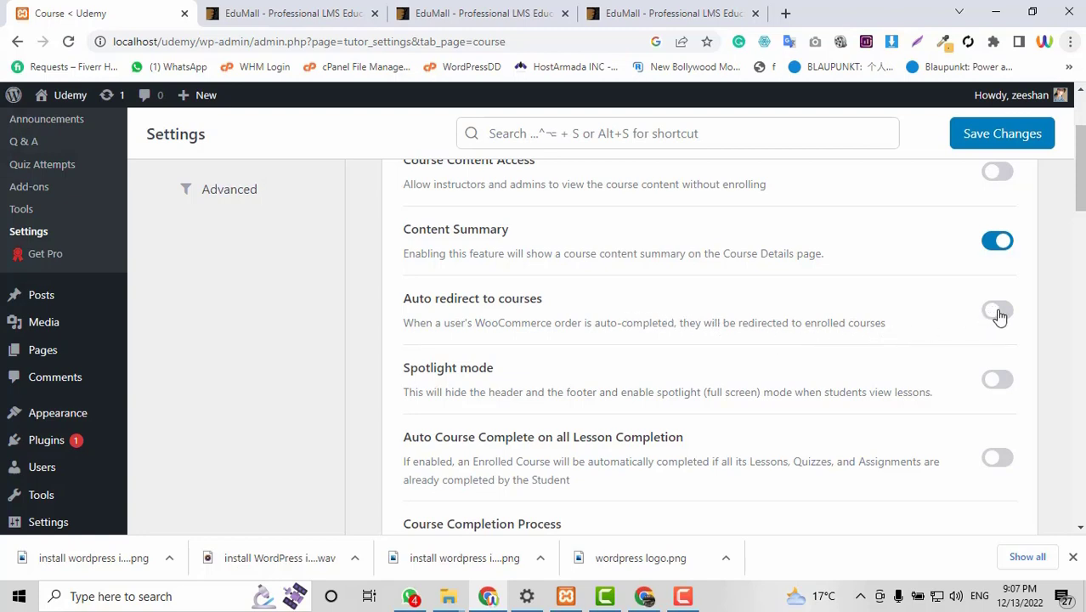
scroll(464, 350, down, 1)
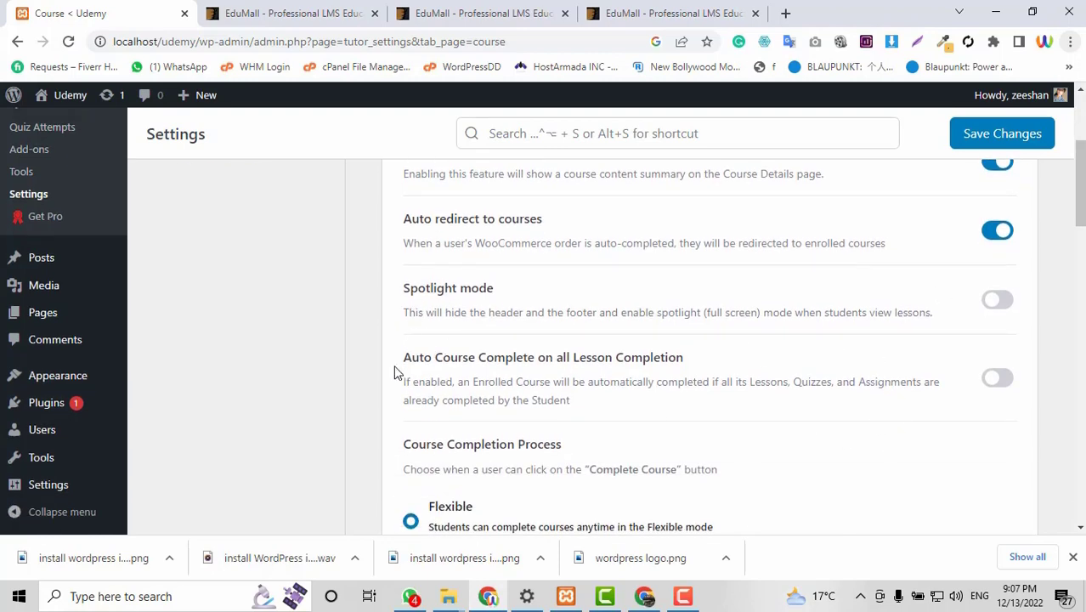
scroll(915, 384, down, 5)
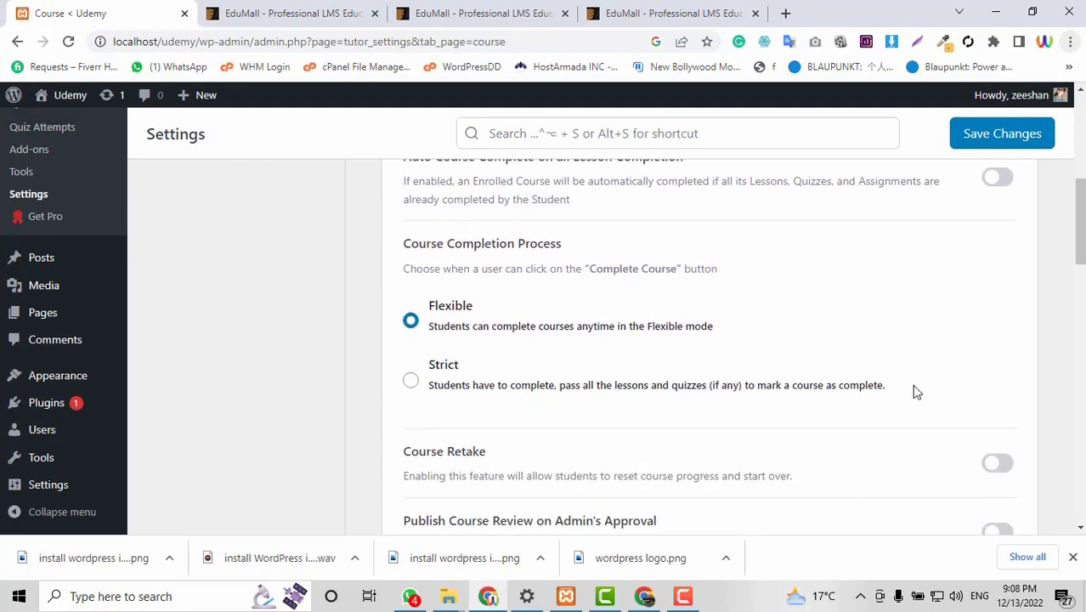
scroll(916, 392, down, 2)
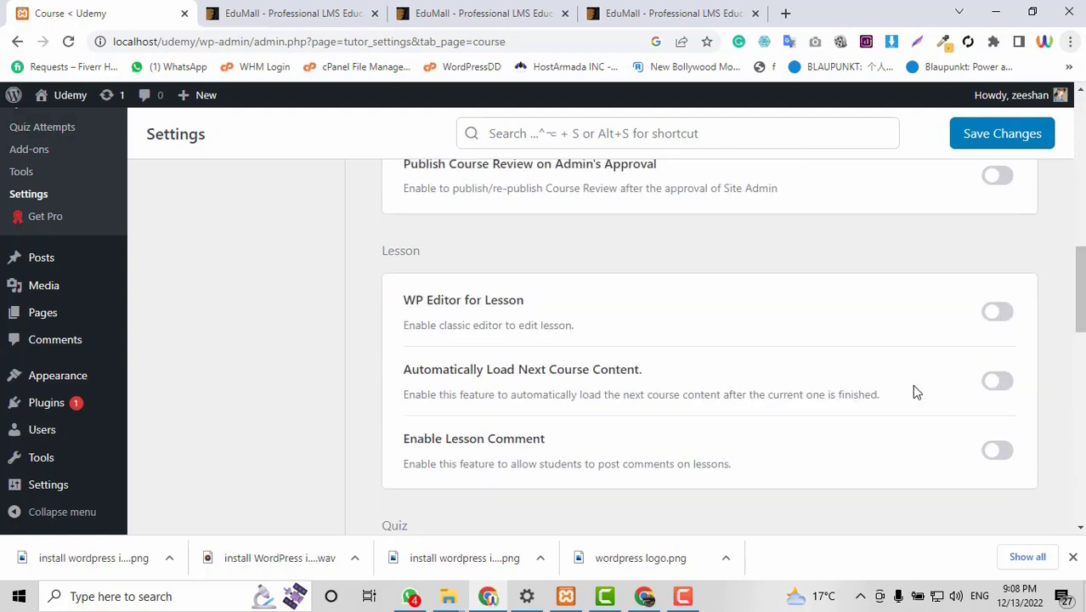
scroll(916, 392, down, 1)
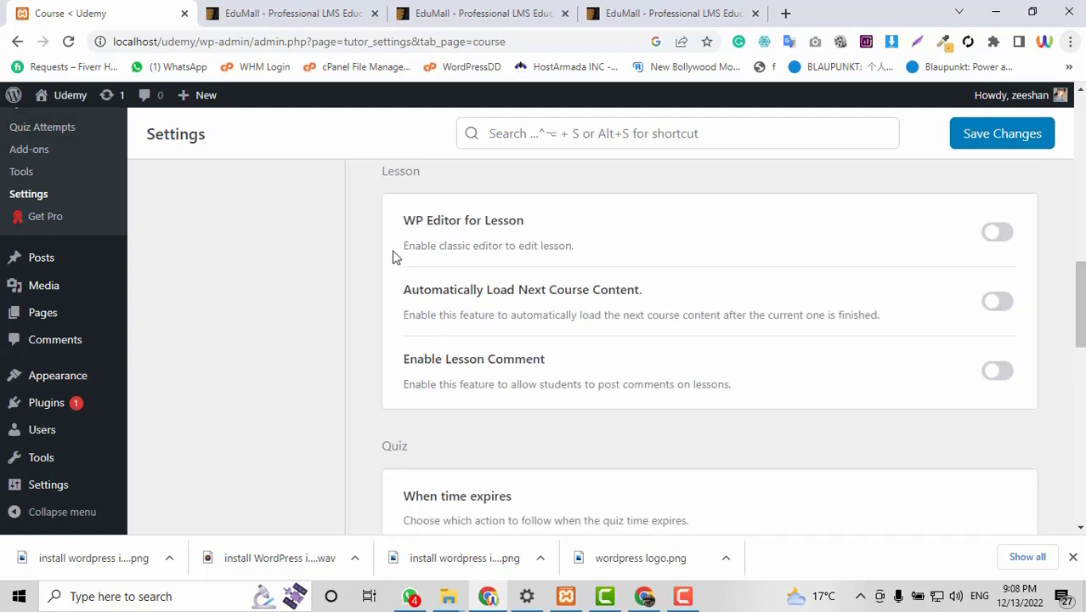
scroll(618, 376, down, 10)
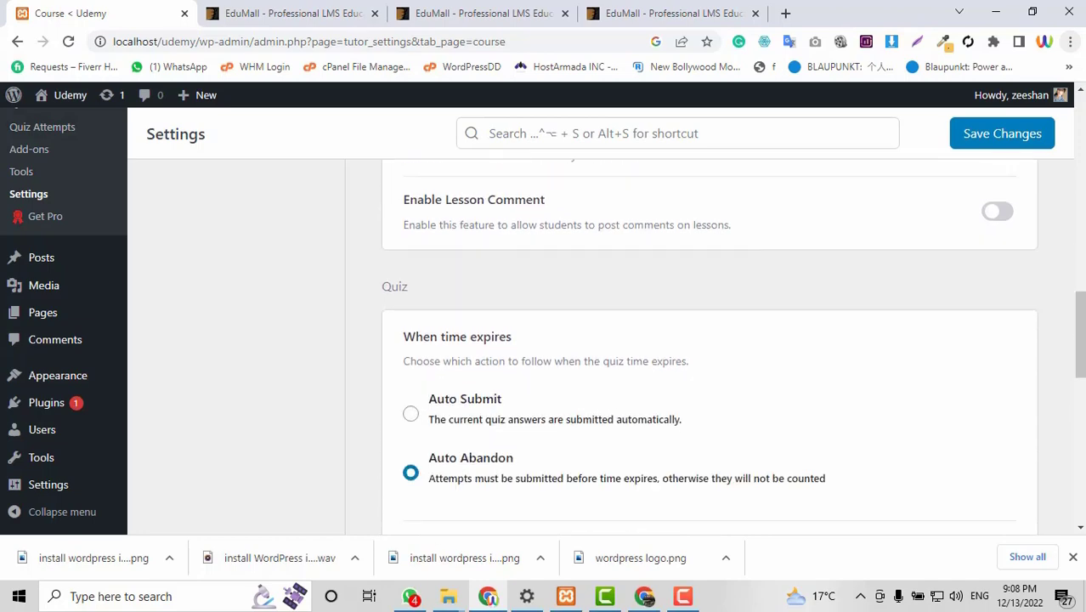
scroll(618, 376, down, 2)
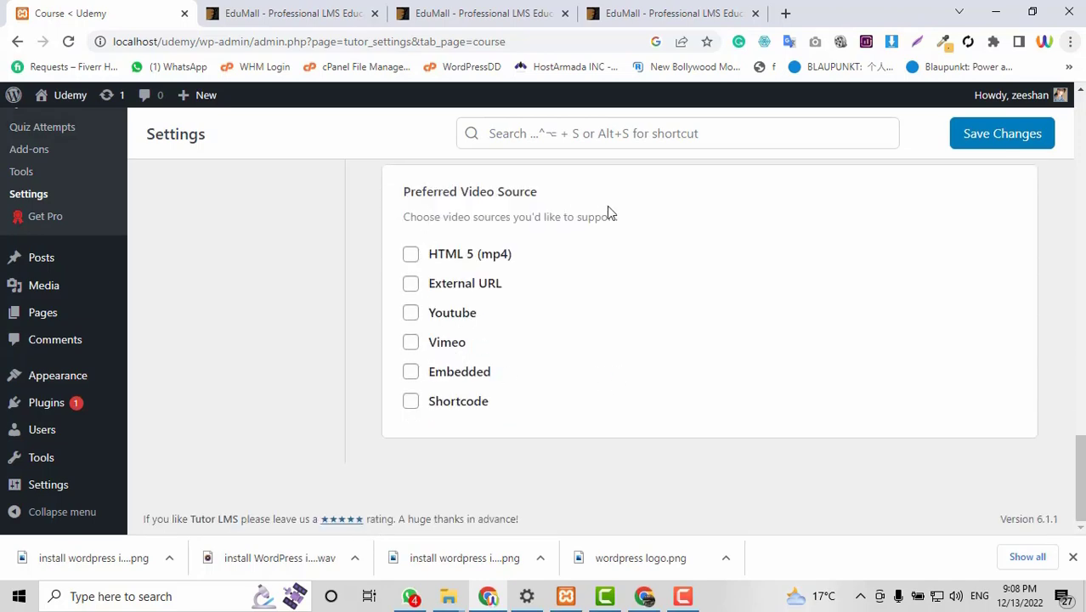
click(411, 254)
click(411, 284)
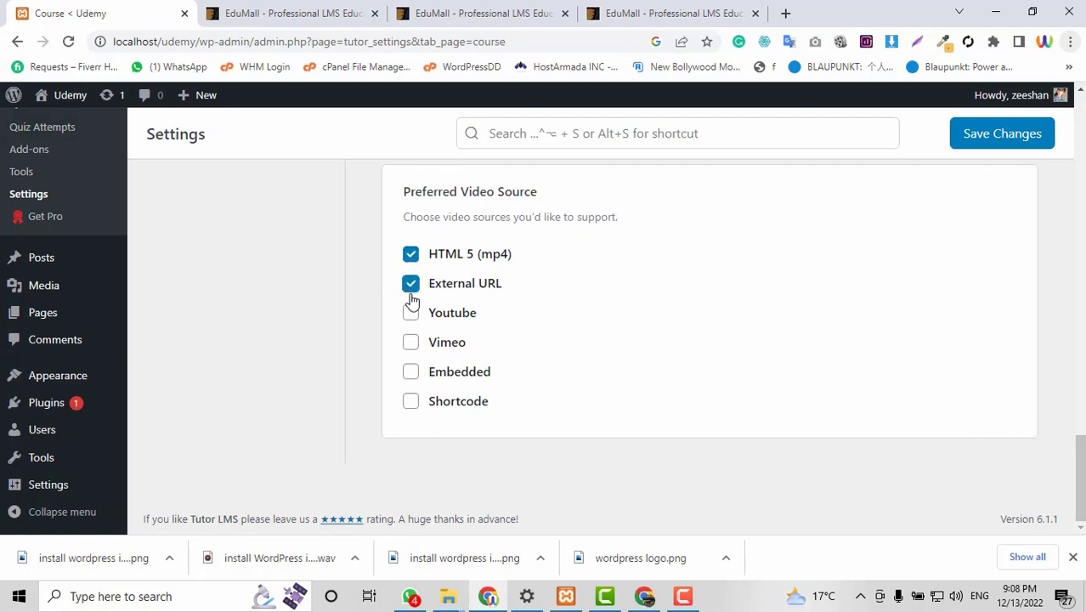
click(410, 313)
click(410, 342)
click(411, 371)
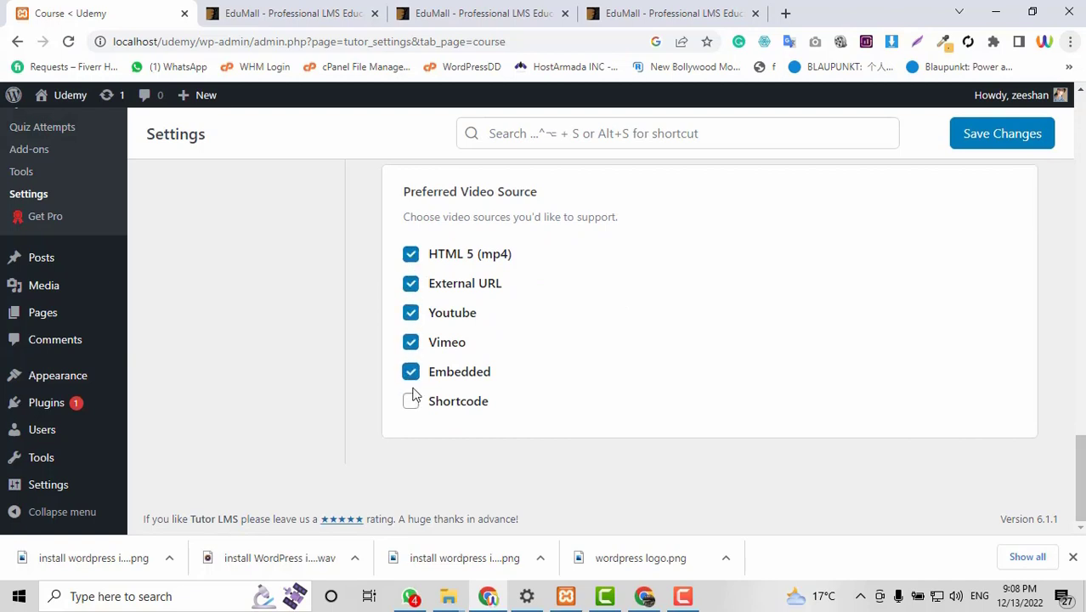
click(411, 401)
Save the course settings and move on to the Design settings.
scroll(936, 427, up, 4)
click(1002, 133)
scroll(916, 382, up, 4)
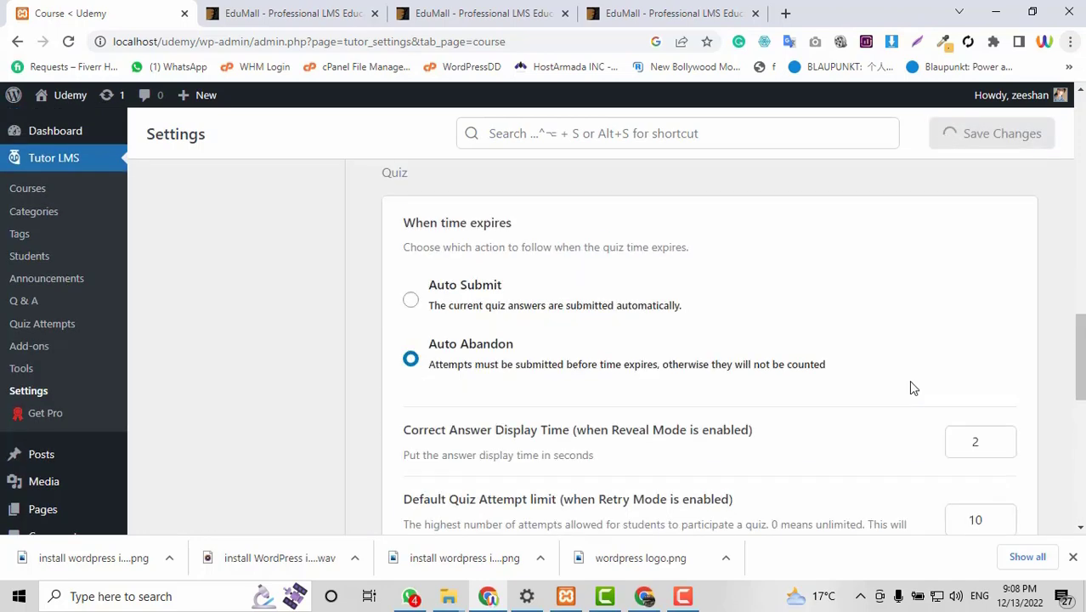
scroll(911, 387, up, 15)
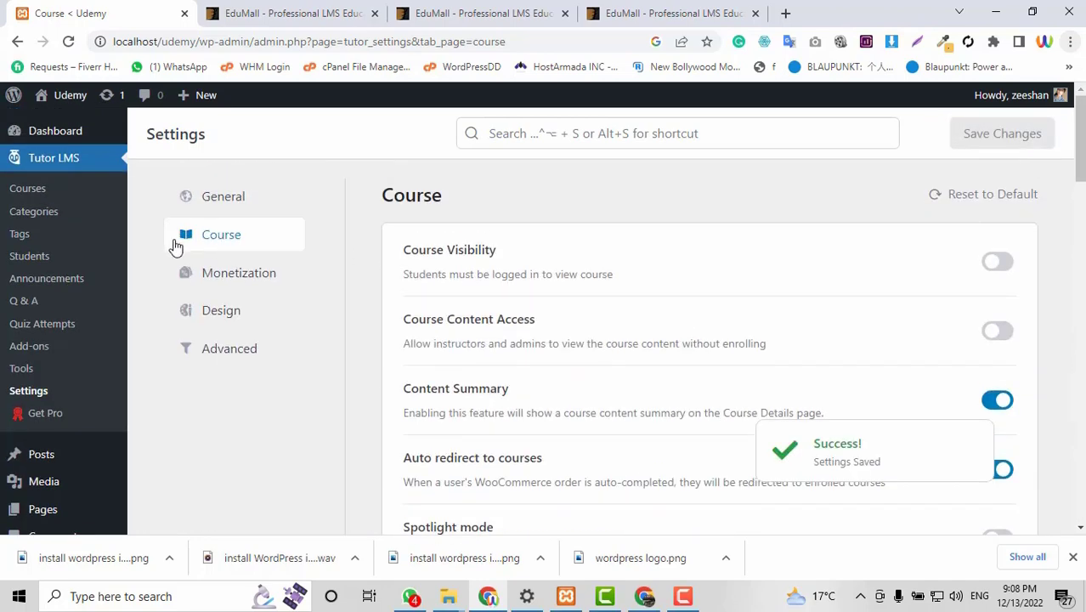
click(218, 311)
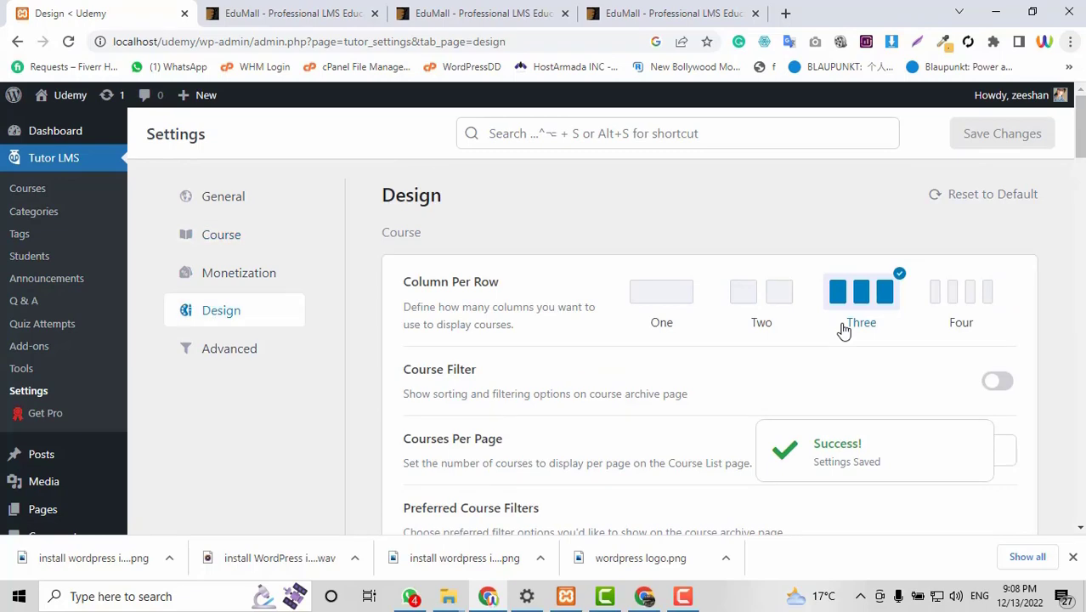
scroll(844, 331, down, 4)
Look through the Tutor LMS Advanced settings, then go to Plugins > Add New.
scroll(844, 330, up, 4)
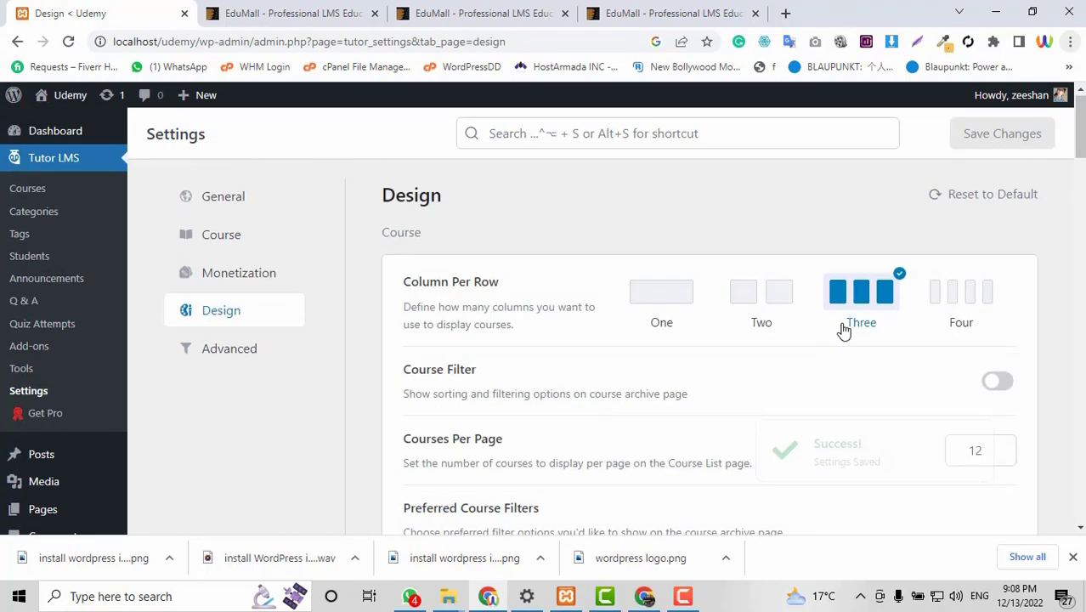
click(182, 355)
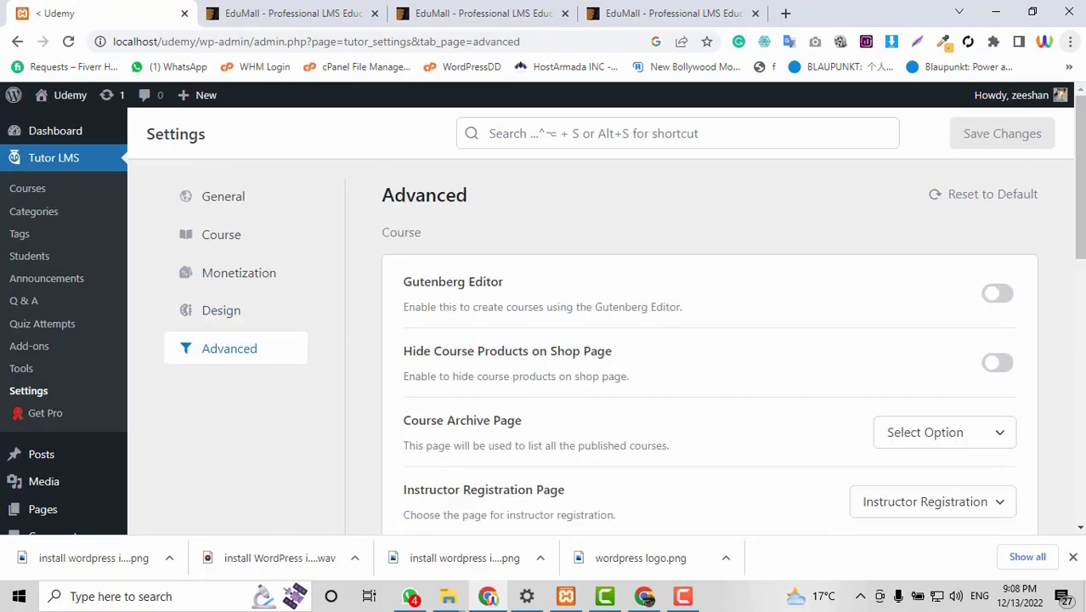
scroll(501, 306, down, 1)
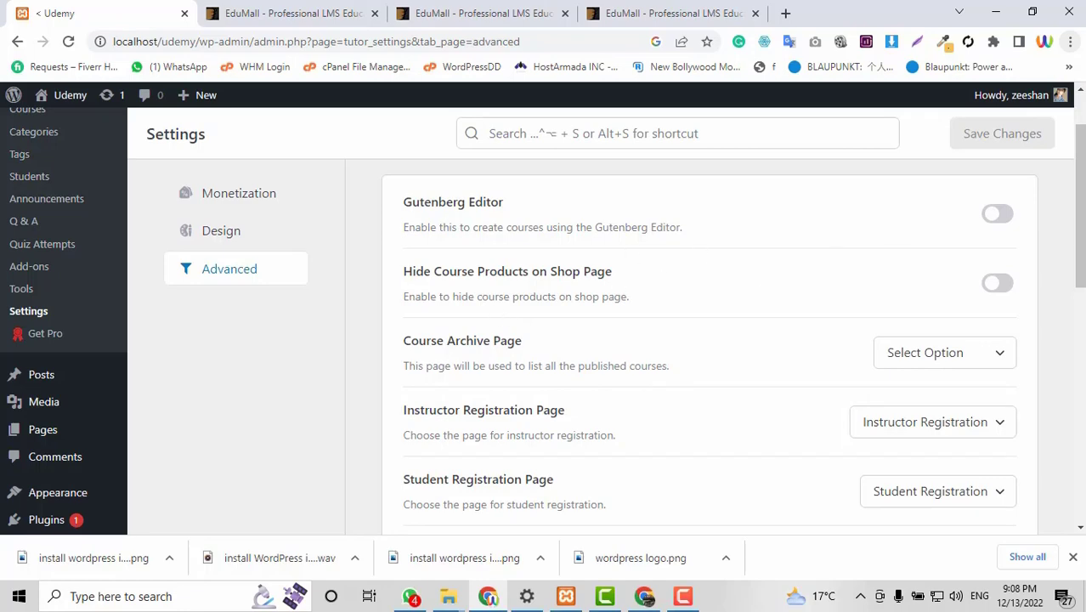
scroll(488, 281, down, 1)
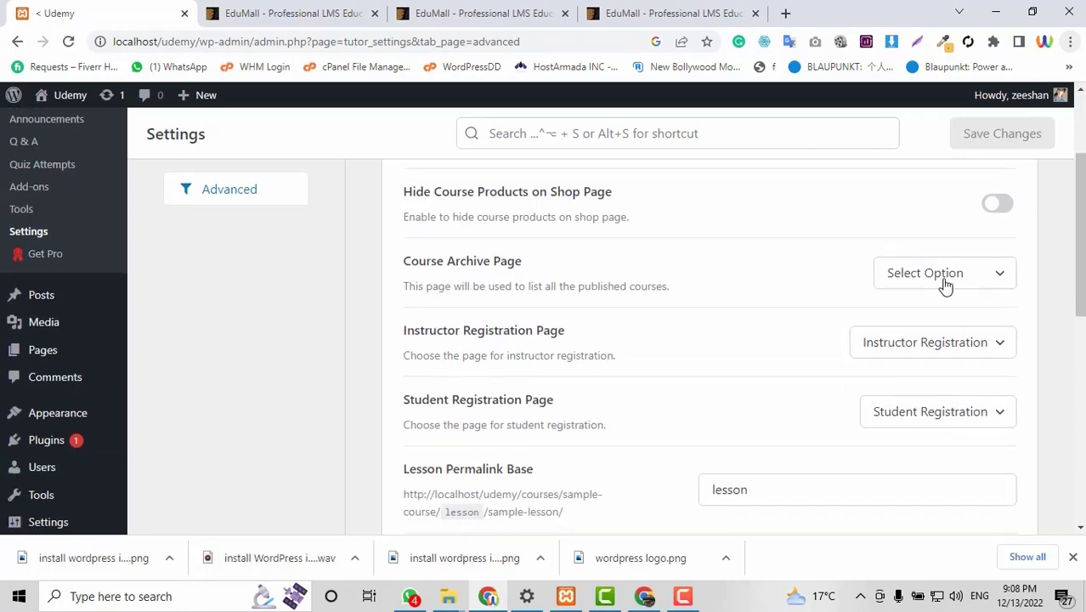
scroll(609, 353, down, 2)
scroll(857, 321, up, 2)
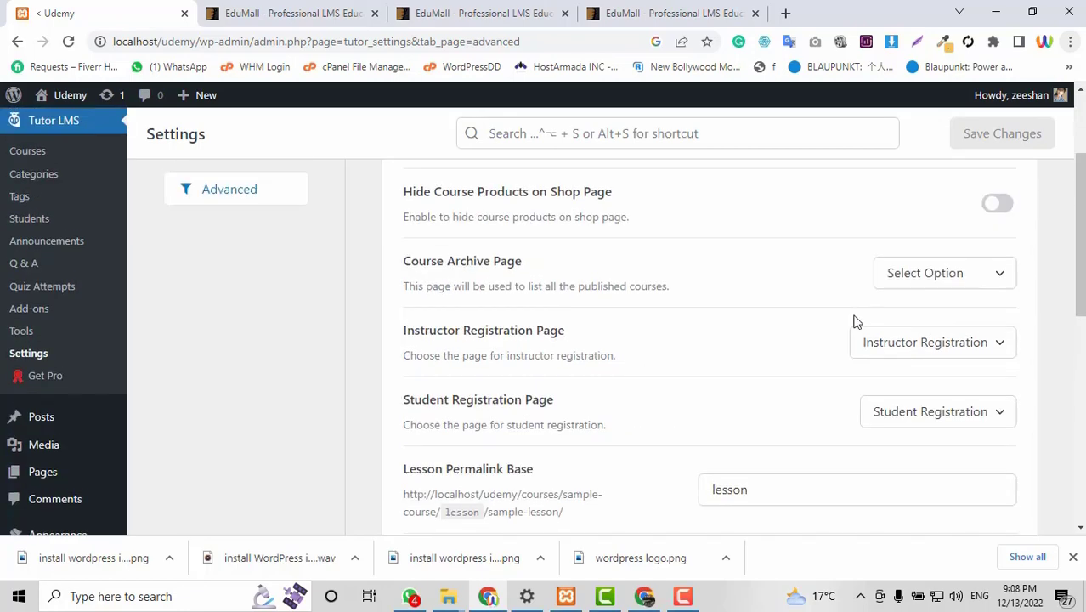
scroll(820, 412, down, 2)
scroll(821, 412, up, 4)
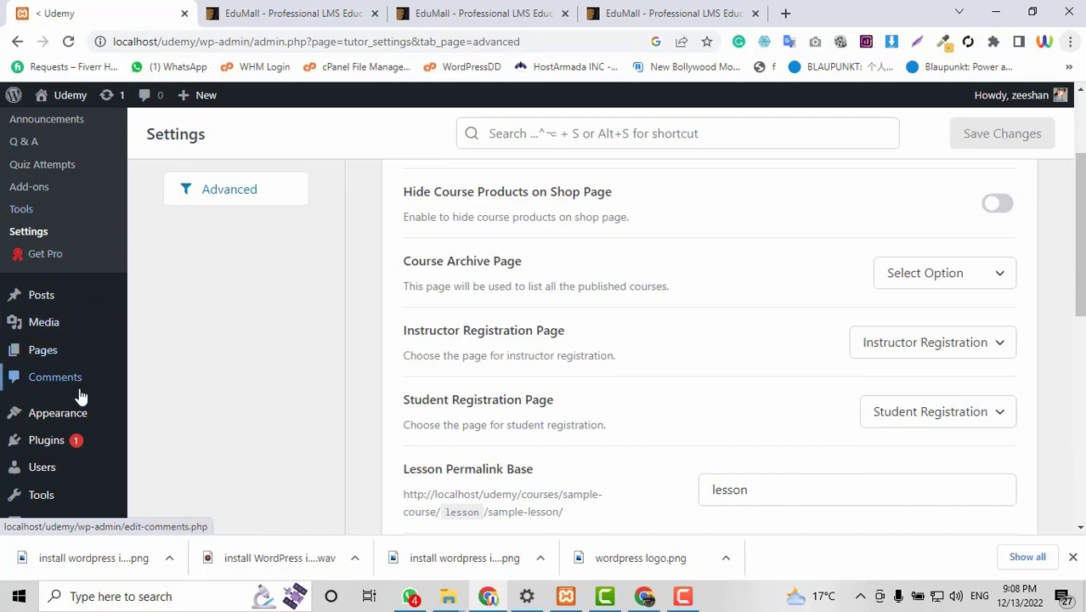
scroll(76, 387, down, 1)
mouse_move(48, 401)
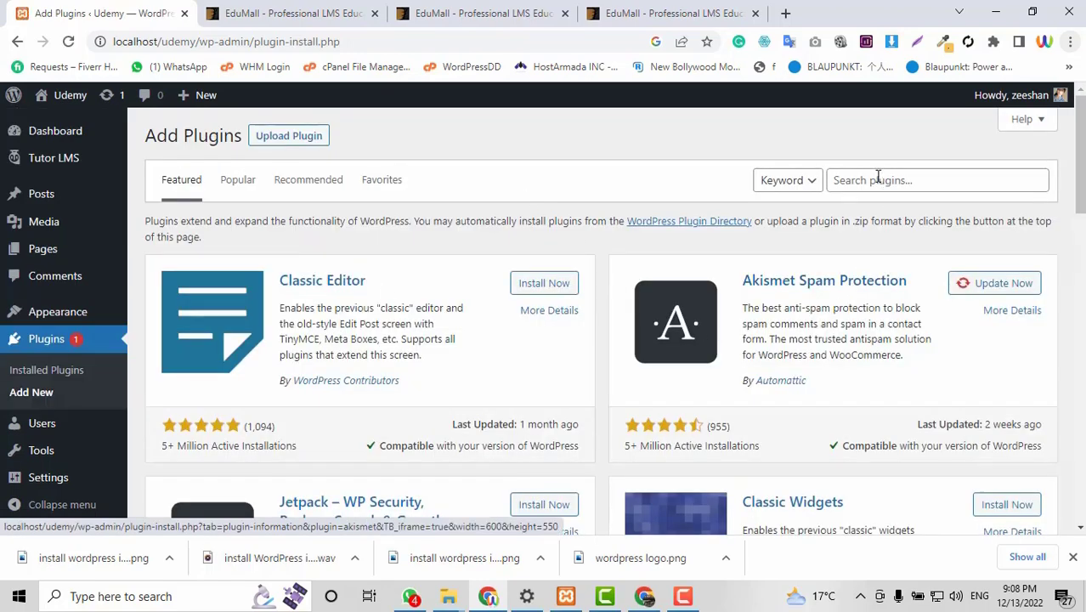
Search the plugin directory for woocommerce, then install and activate WooCommerce.
click(879, 176)
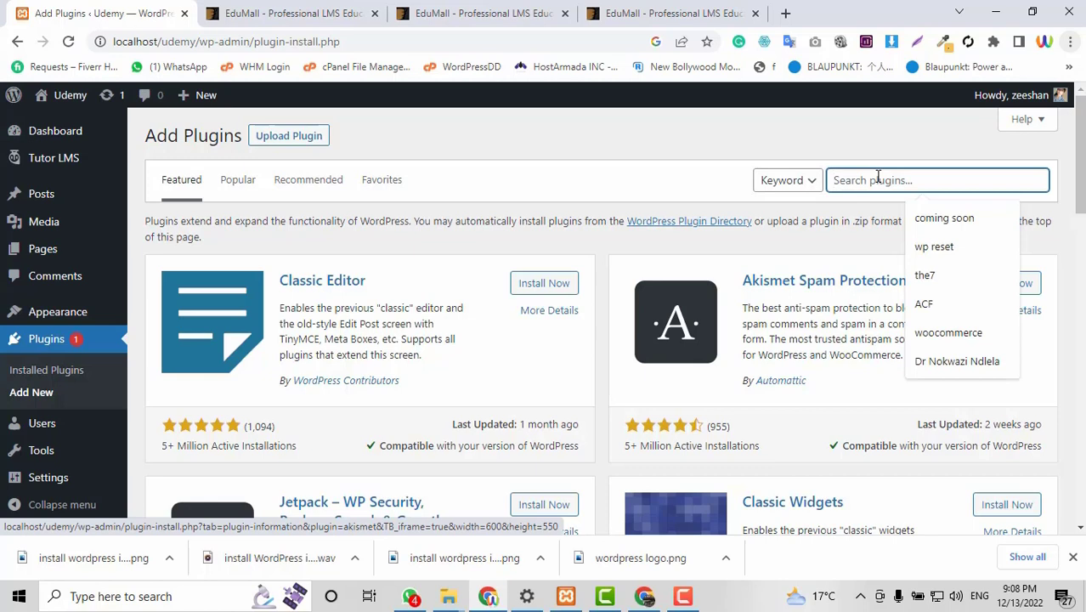
text(woo)
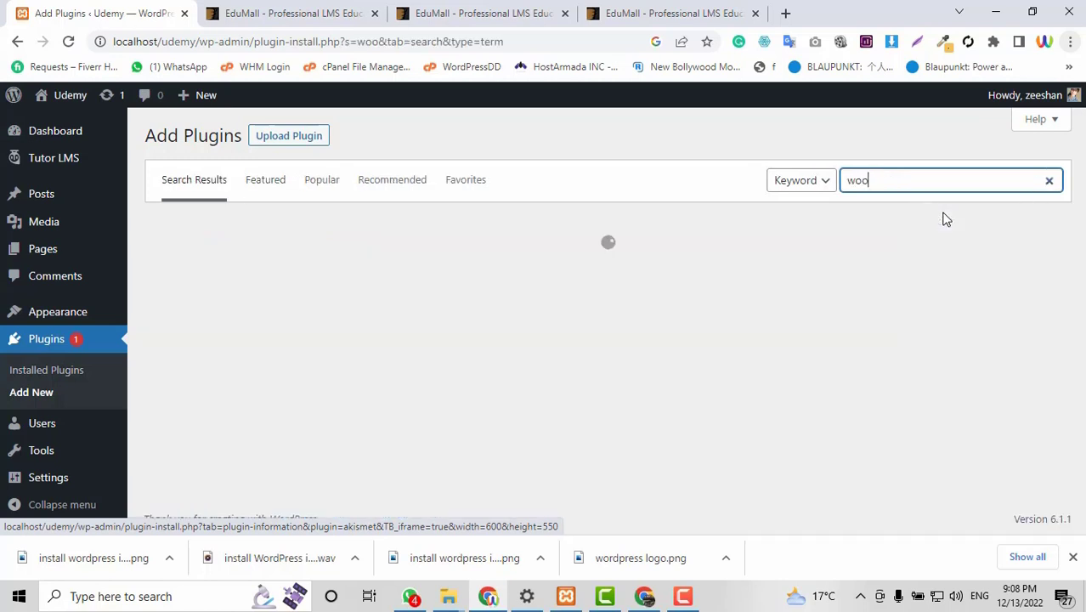
click(934, 182)
click(946, 223)
click(933, 179)
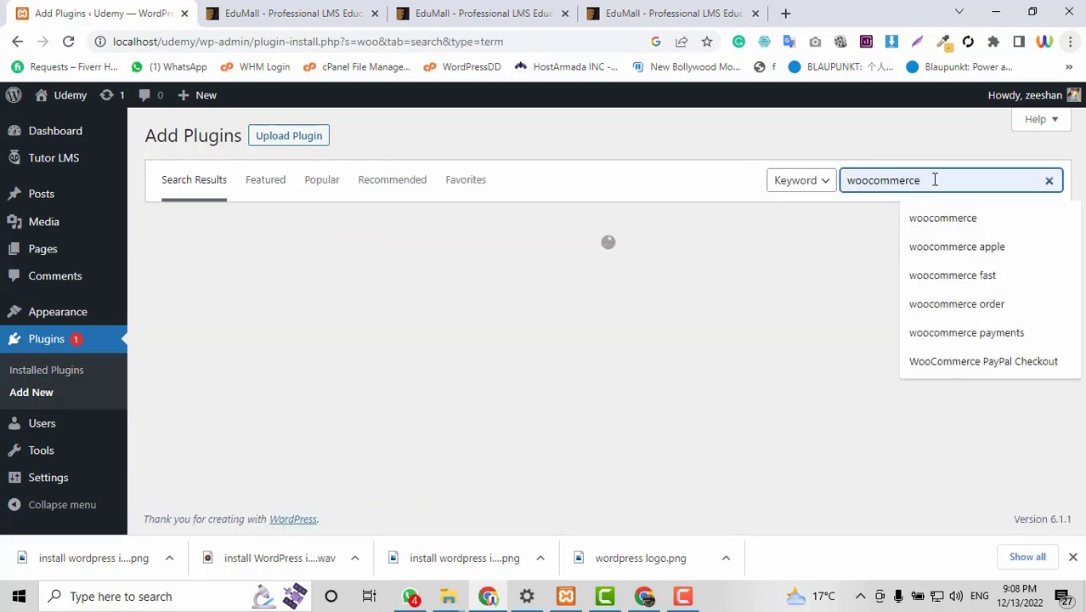
key(Return)
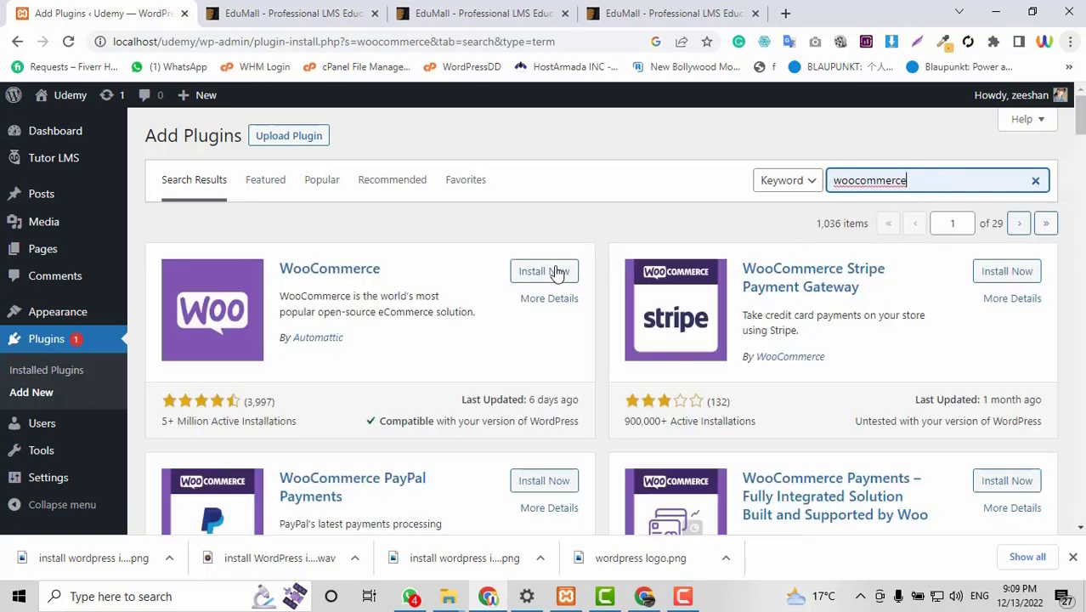
click(546, 272)
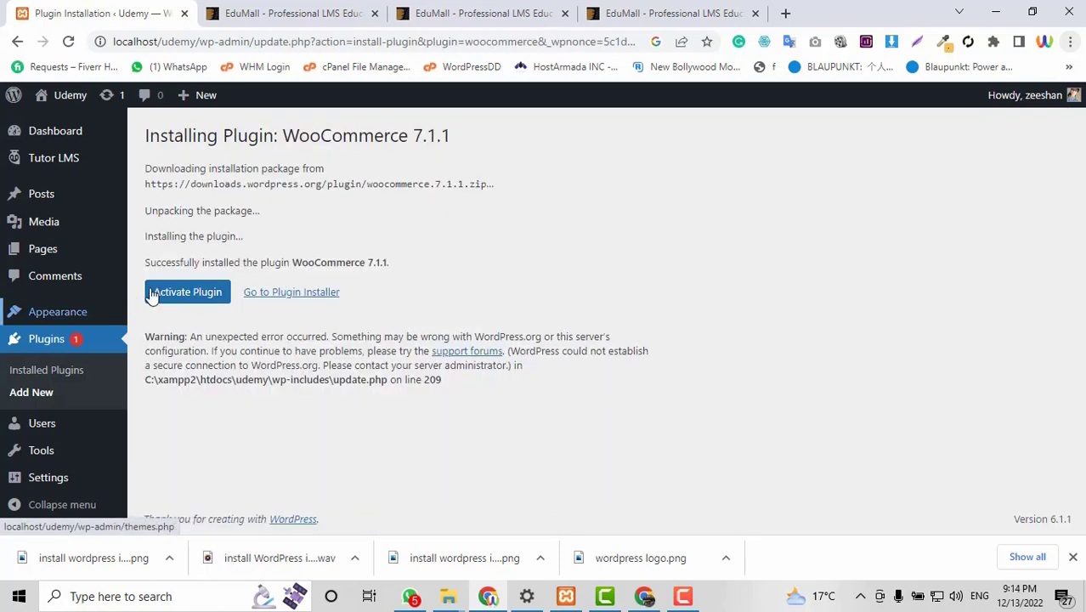
click(176, 292)
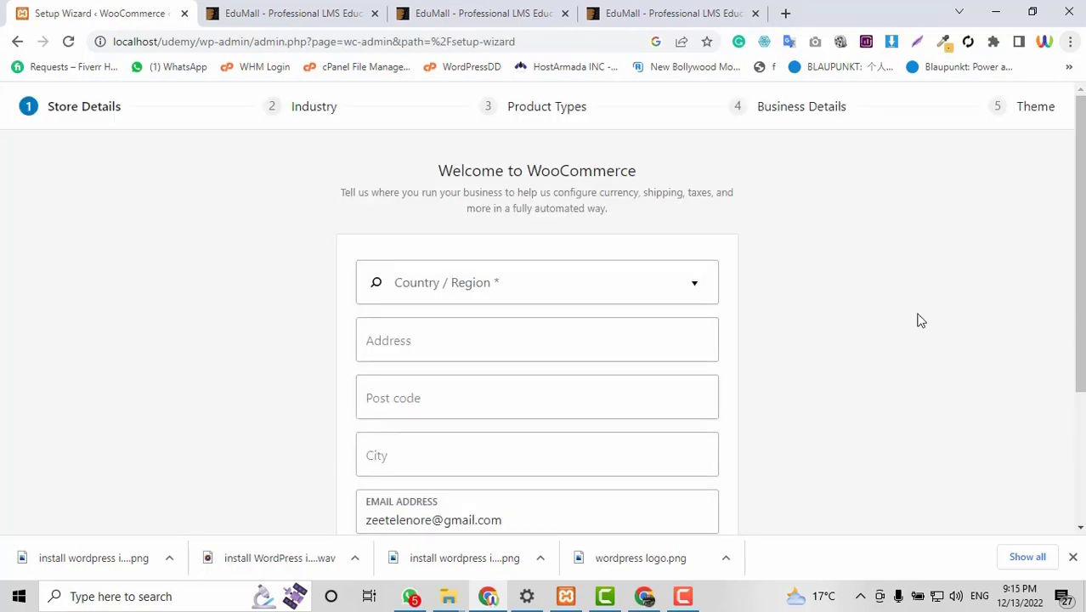
Choose United Kingdom (UK) as the store's country.
scroll(904, 311, down, 2)
scroll(904, 311, up, 1)
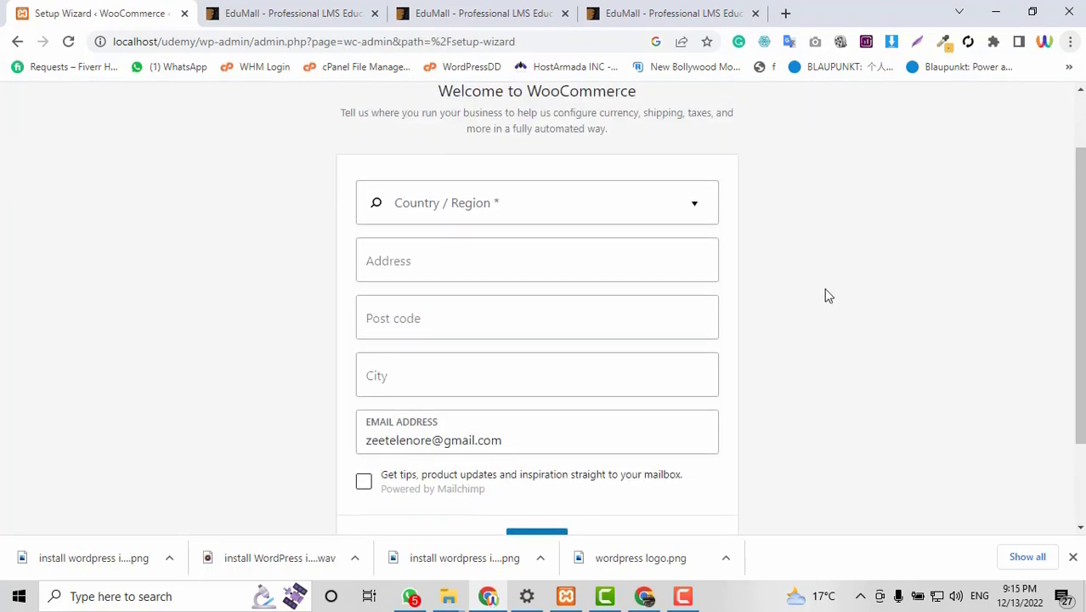
click(484, 213)
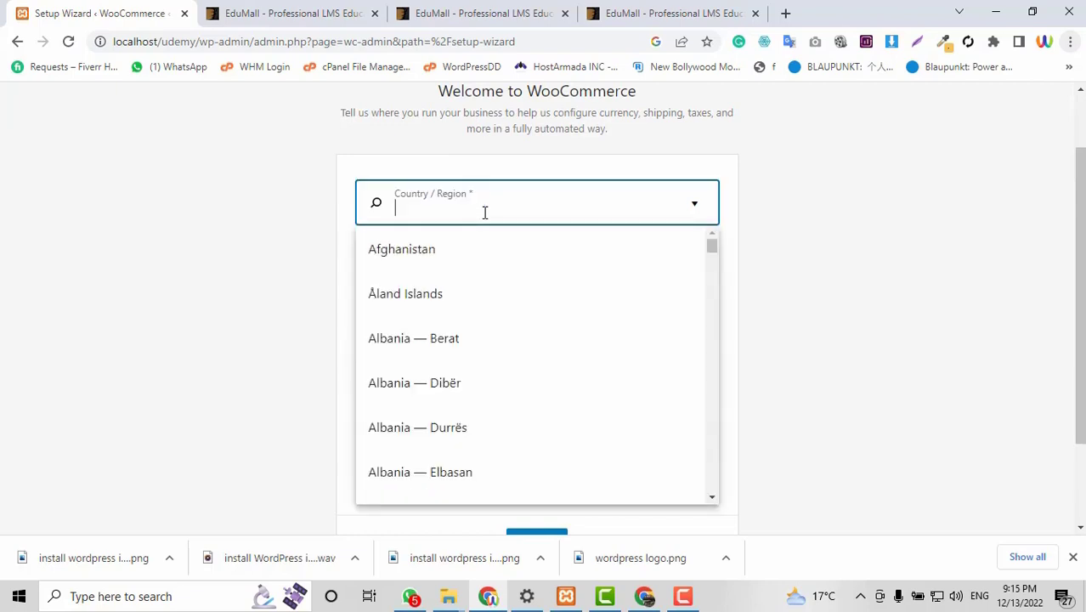
text(Uns)
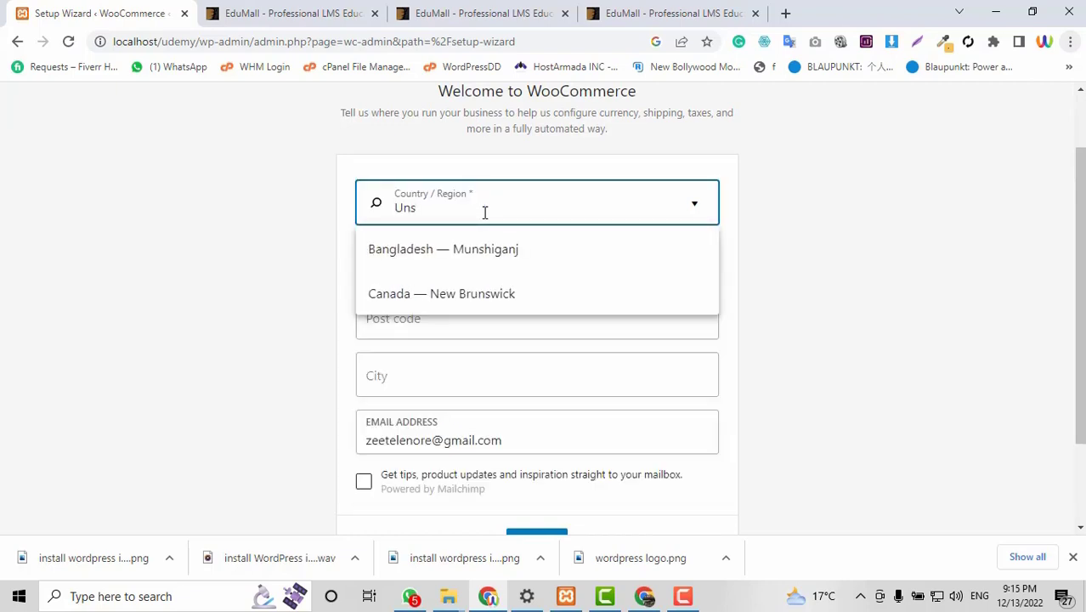
key(BackSpace)
text(i)
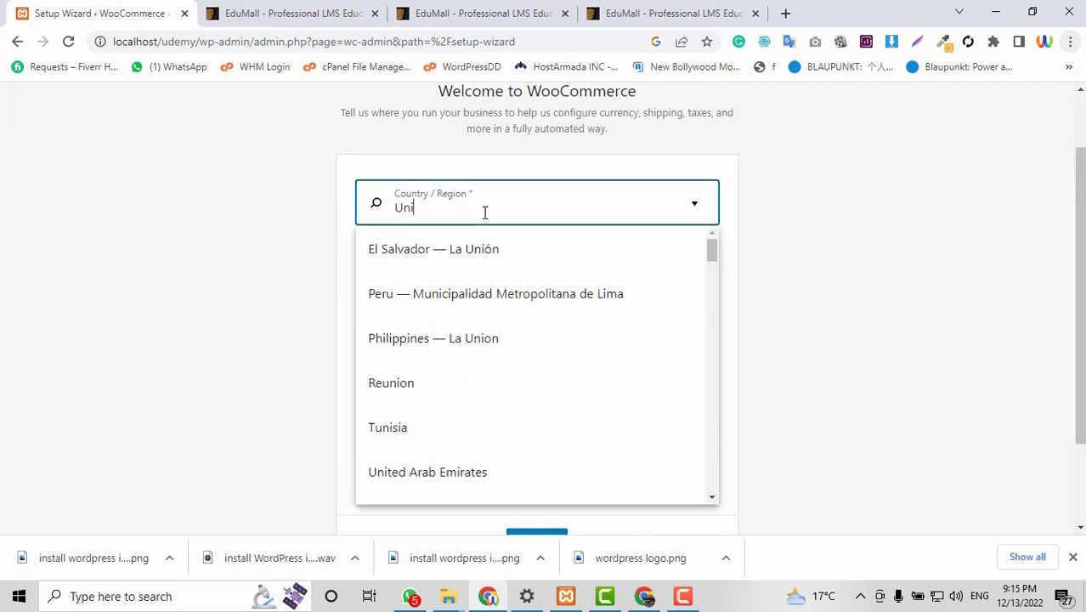
text(te)
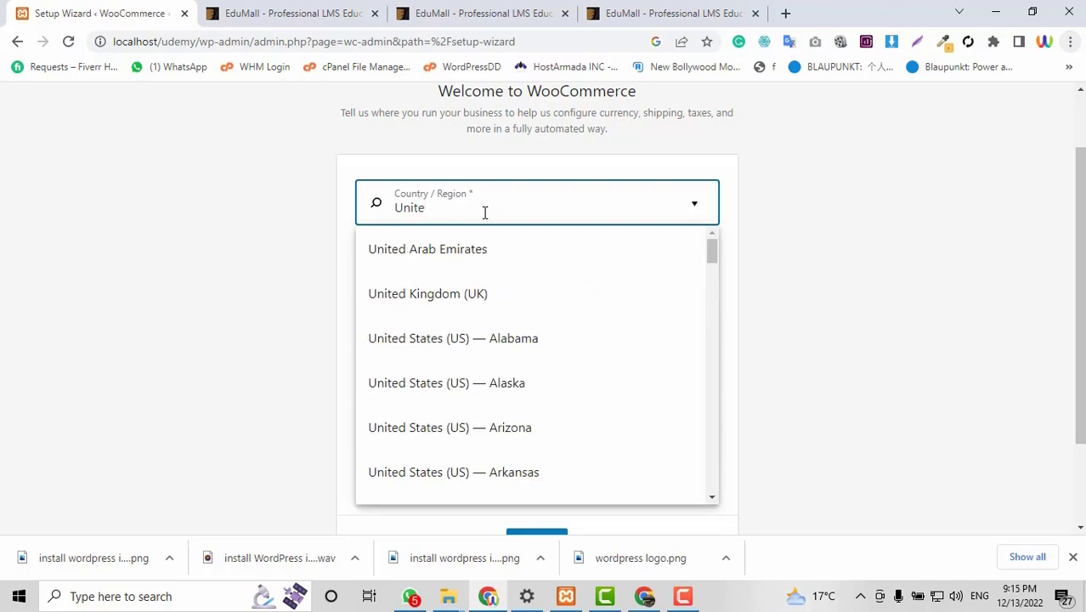
click(472, 298)
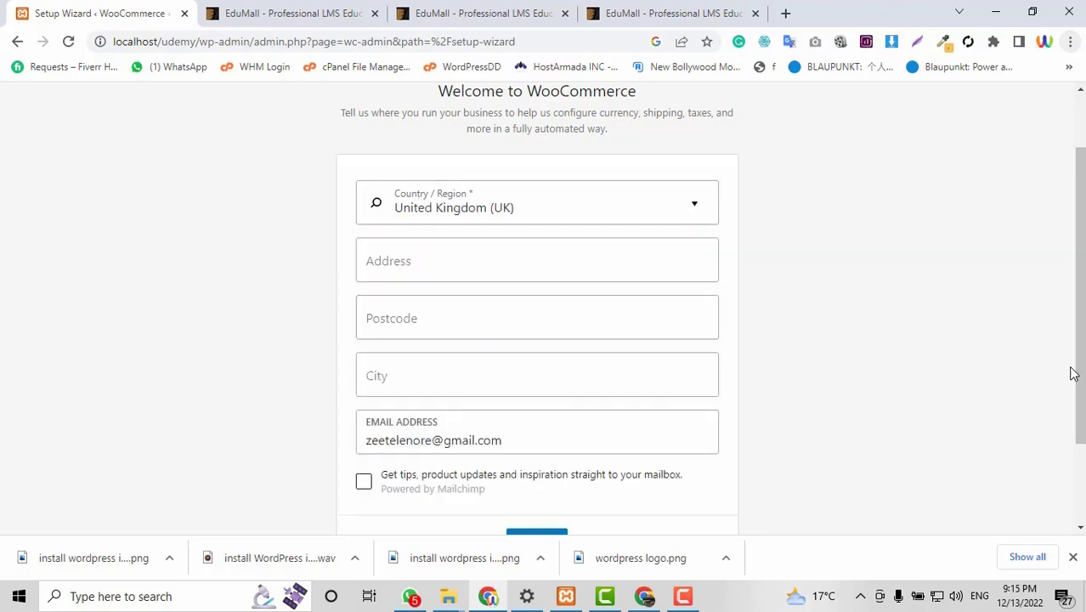
Fill the store address, postcode and city from a saved address and continue.
click(557, 255)
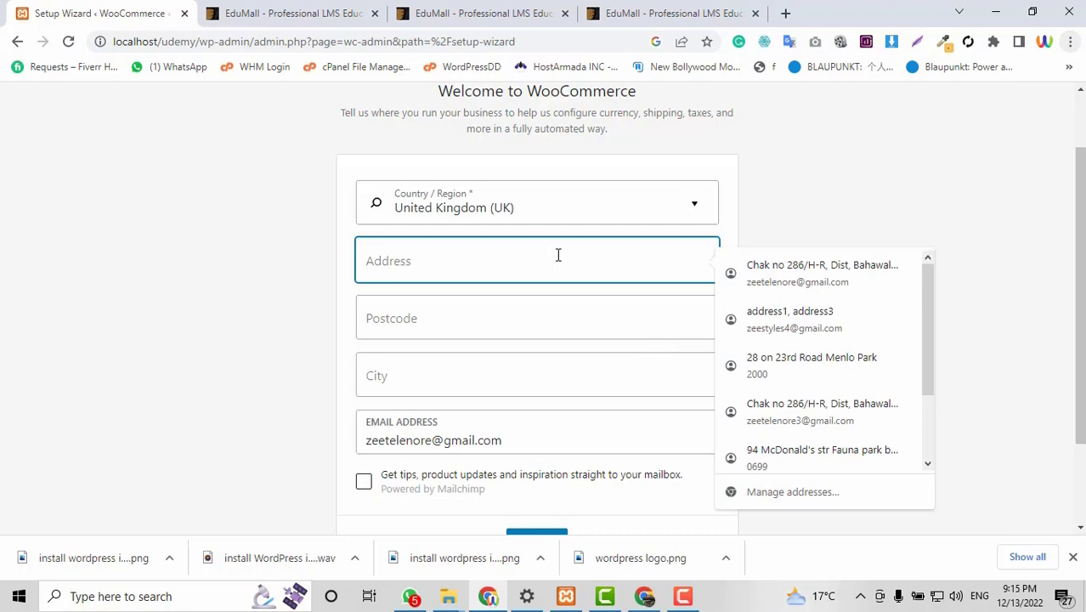
click(829, 285)
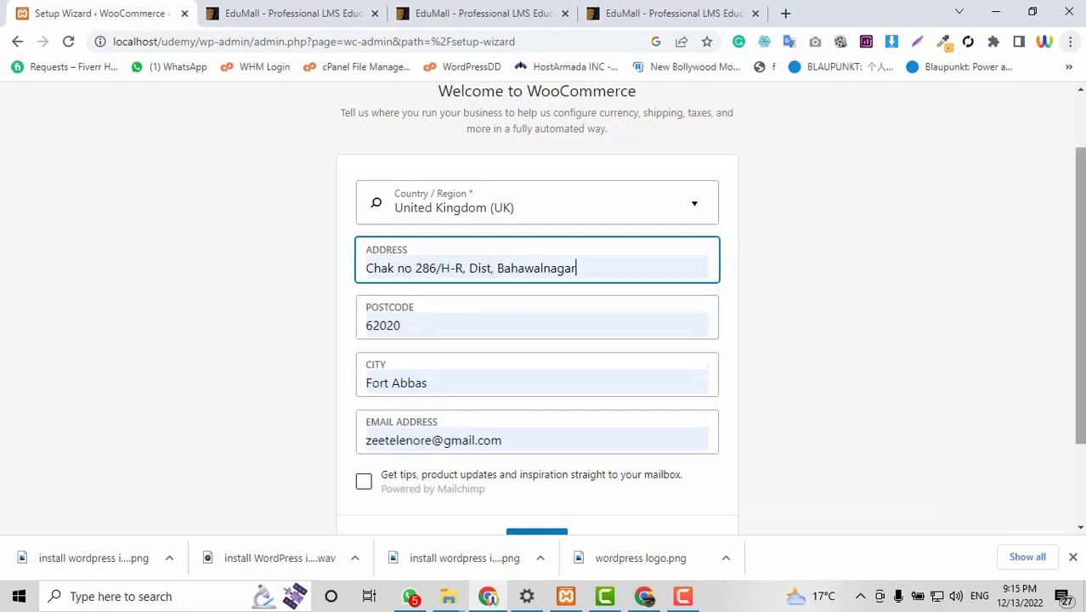
scroll(776, 371, down, 2)
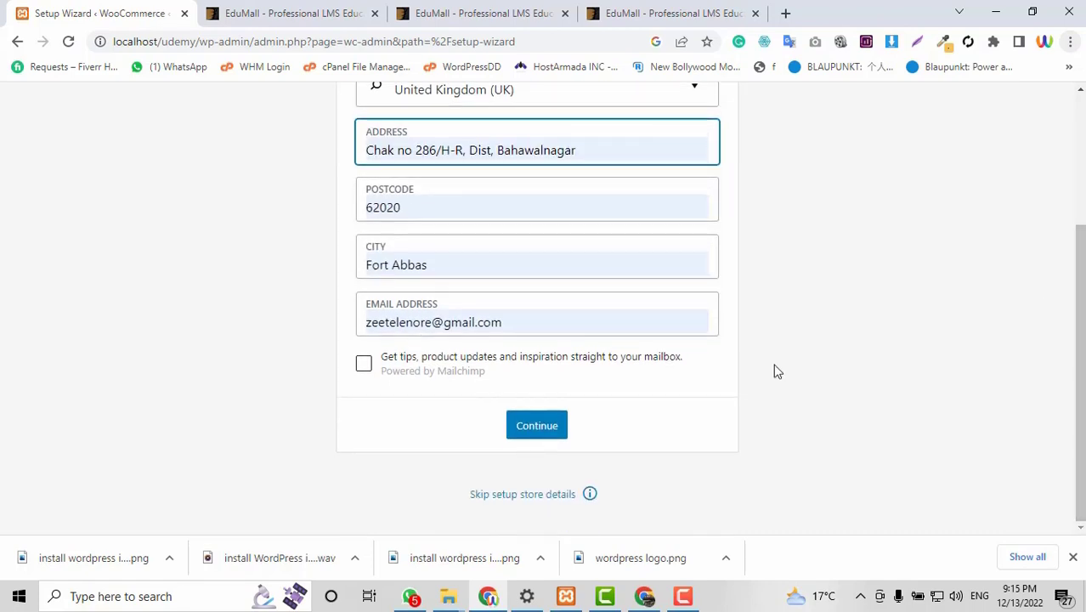
click(537, 425)
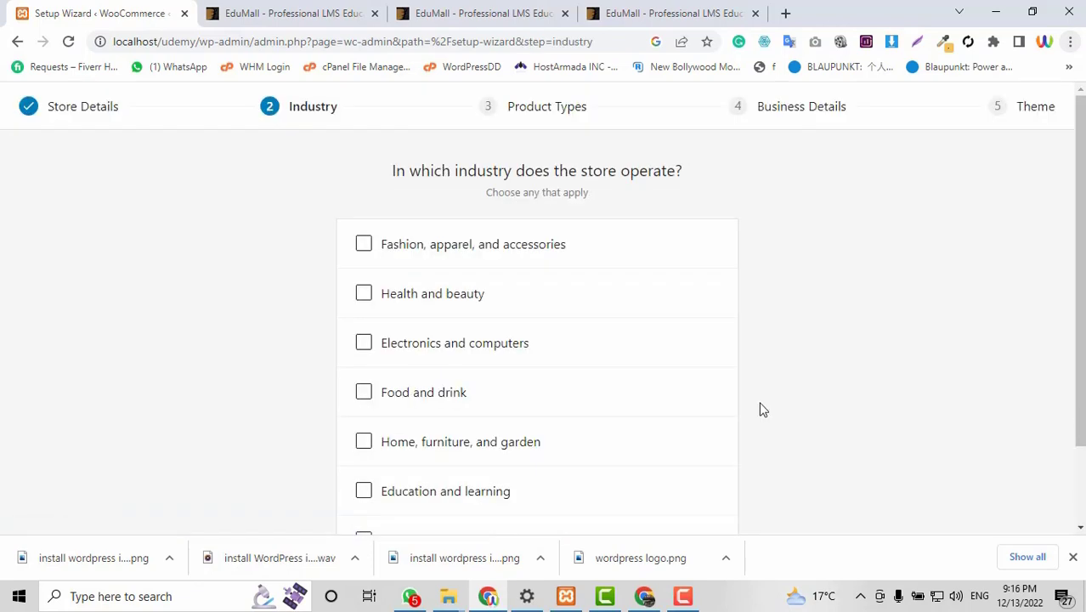
Set the store industry to Other with an E-learning description and continue.
scroll(568, 265, down, 2)
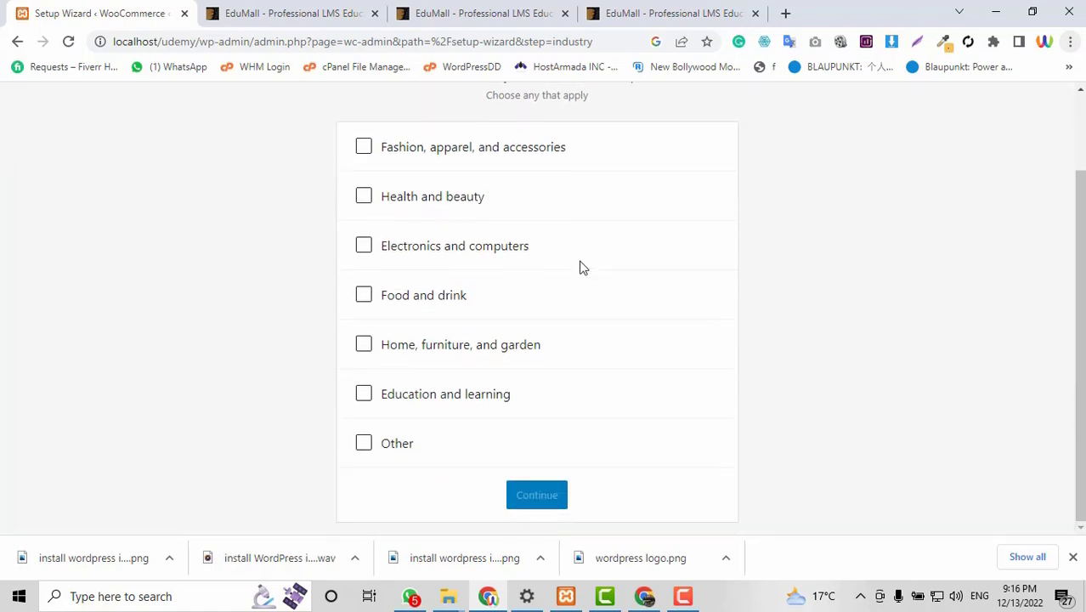
click(364, 442)
click(543, 477)
scroll(614, 434, down, 1)
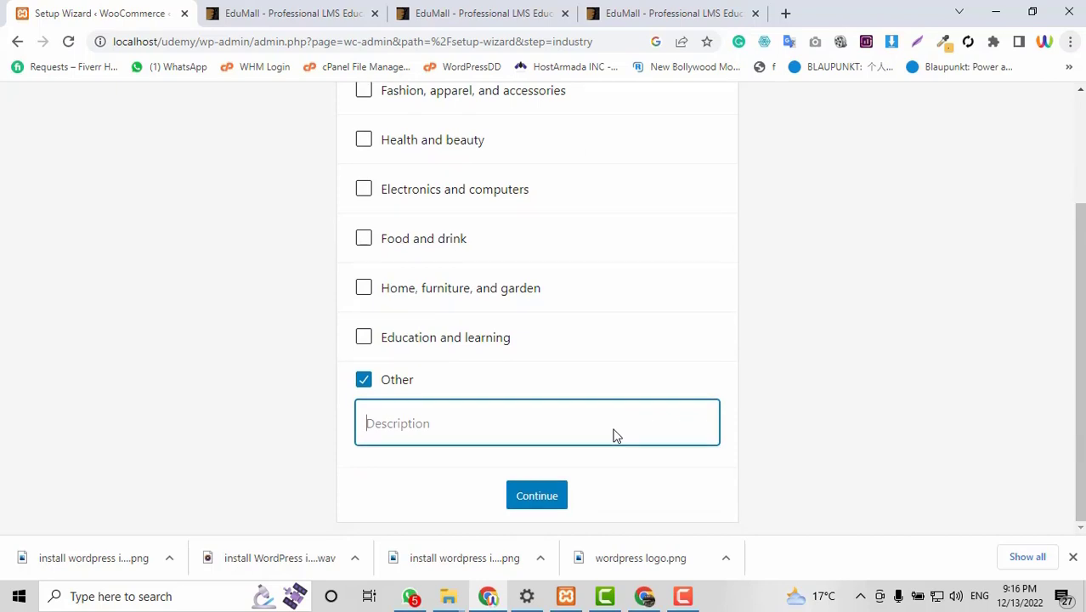
text(U)
key(BackSpace)
text(E learning)
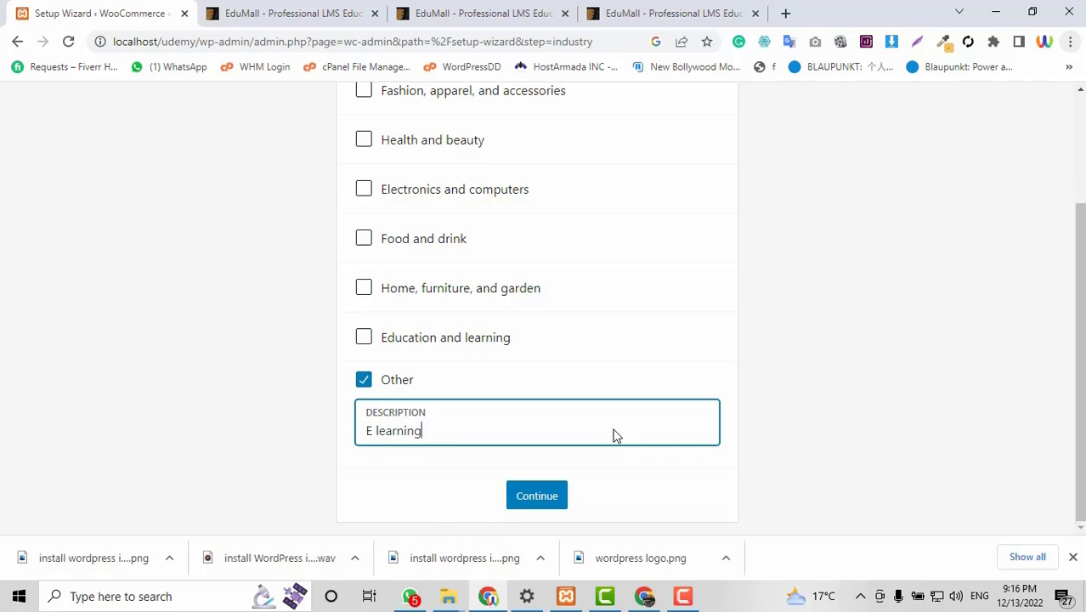
click(553, 496)
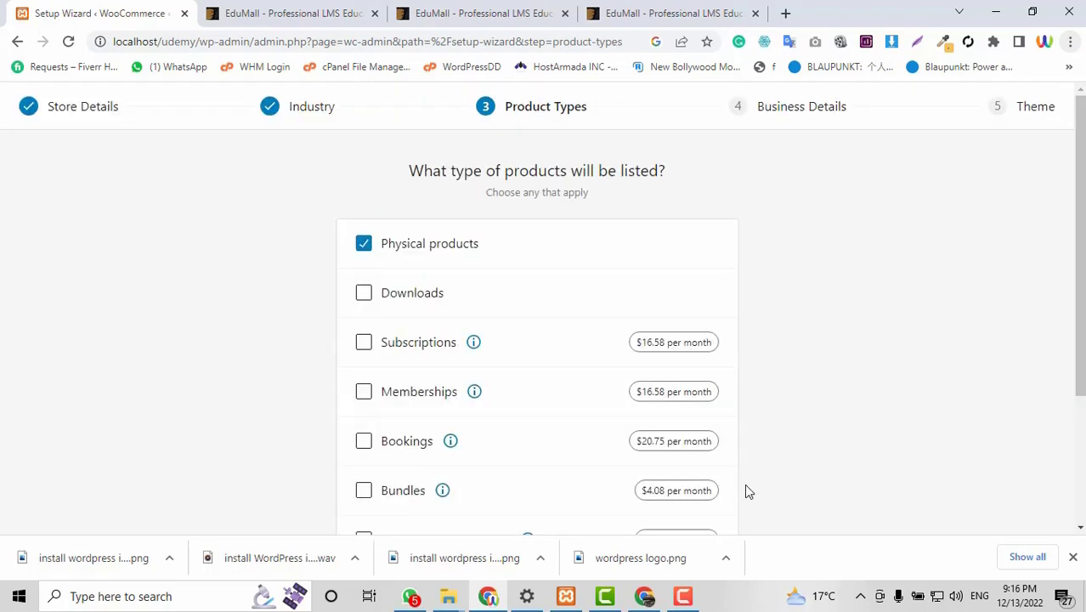
Keep Physical products as the product type, leaving Customizable products unticked.
scroll(748, 491, down, 1)
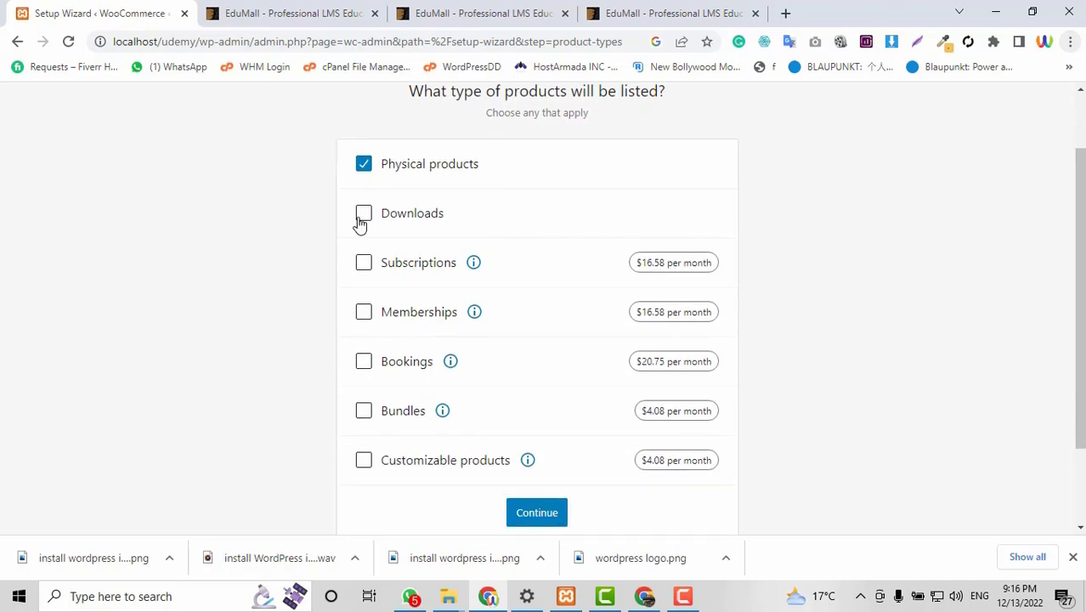
scroll(667, 243, down, 2)
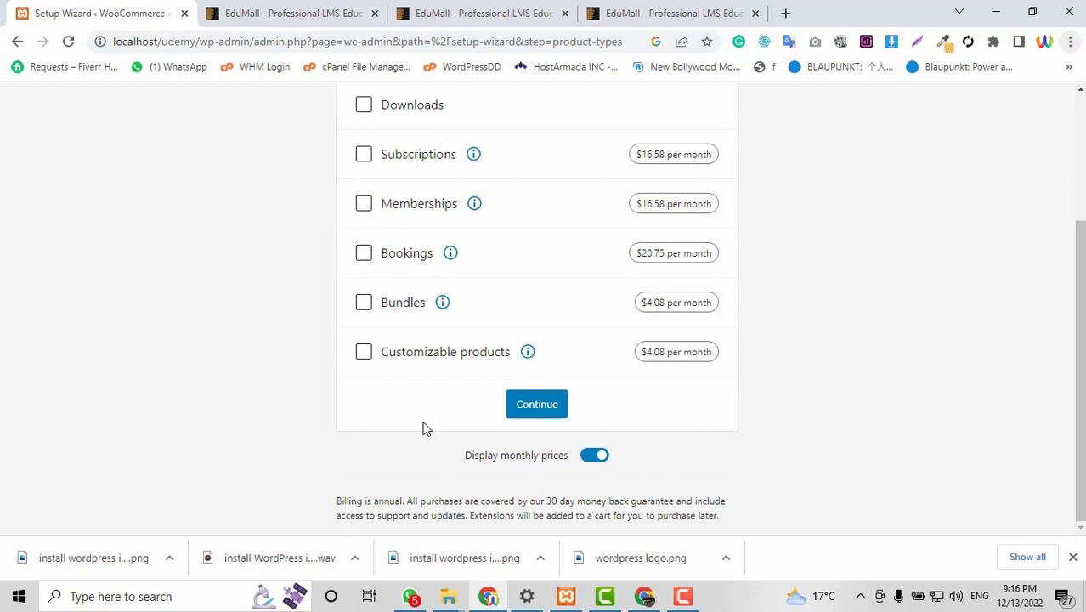
click(361, 357)
click(363, 360)
scroll(625, 371, up, 2)
scroll(374, 195, down, 2)
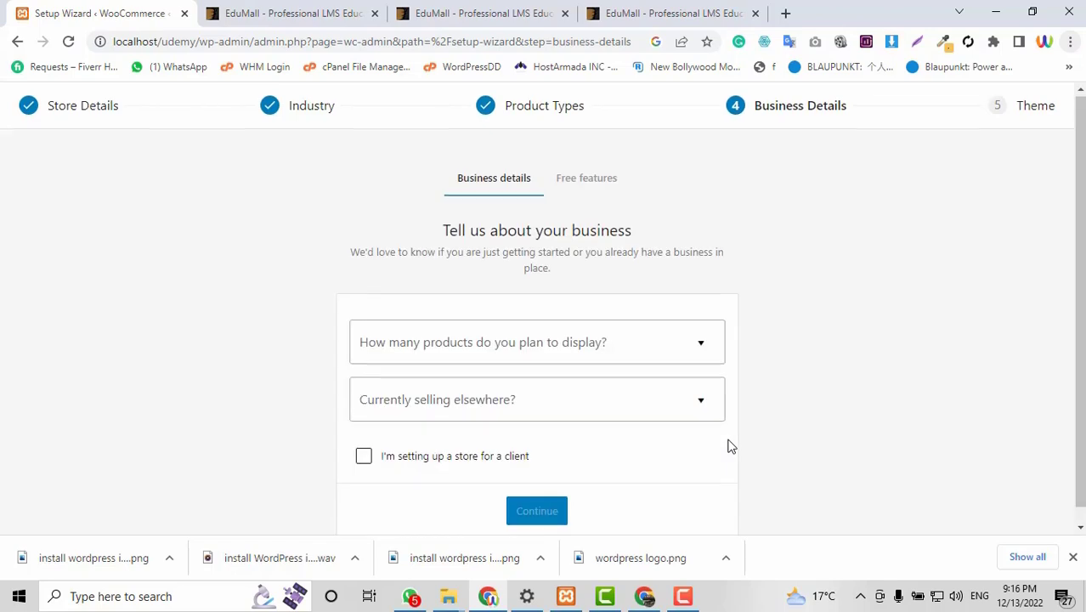
Mark it as a client store with 1 - 10 products, not selling elsewhere, and continue.
click(363, 442)
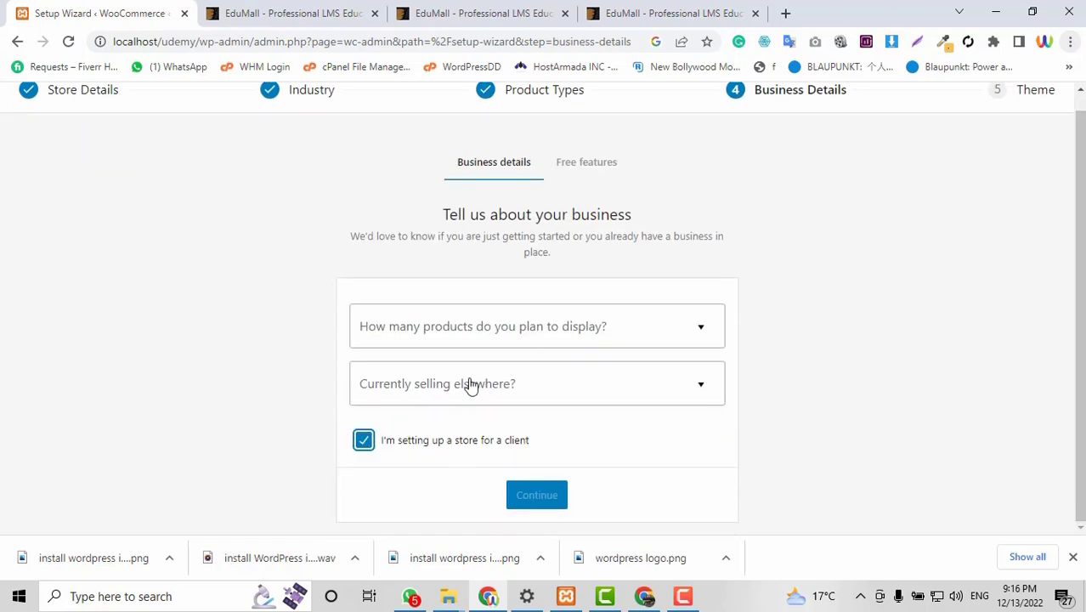
click(464, 323)
click(388, 414)
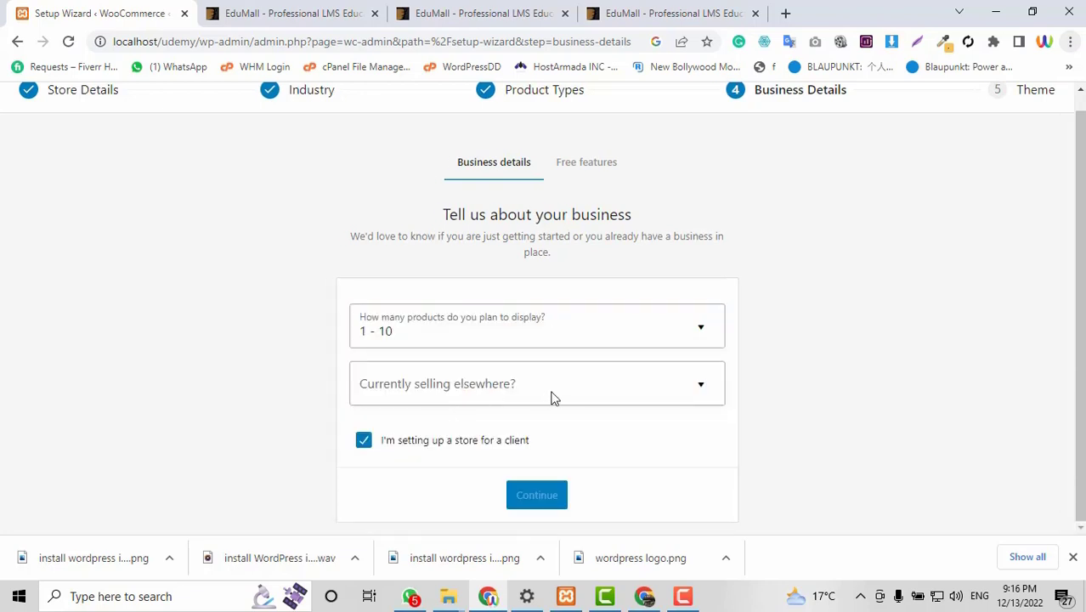
click(452, 391)
click(407, 431)
click(536, 495)
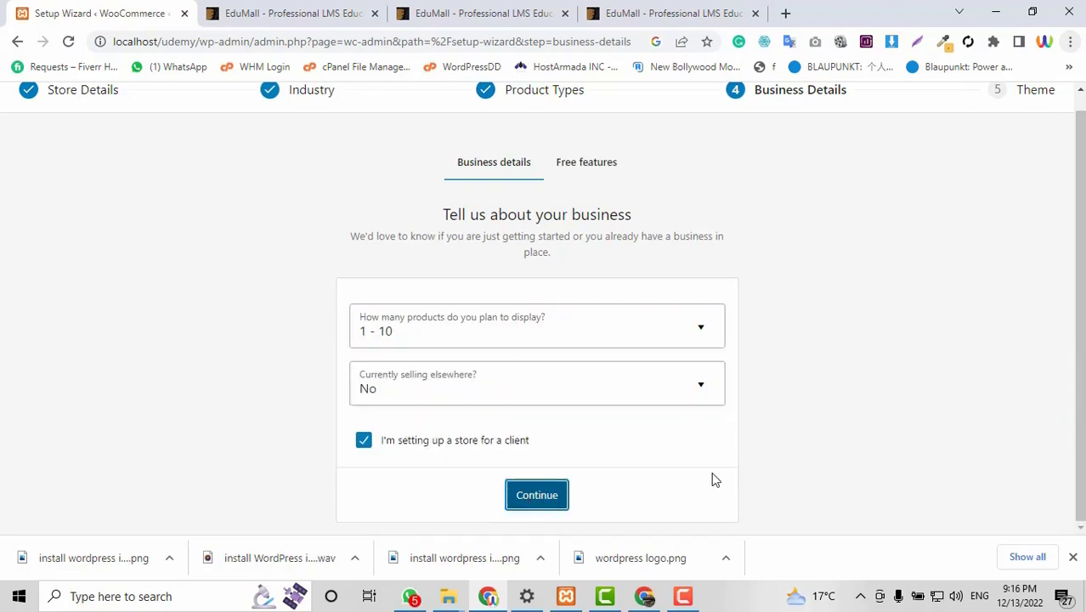
Decline the recommended free business features and continue.
scroll(861, 432, down, 2)
click(367, 313)
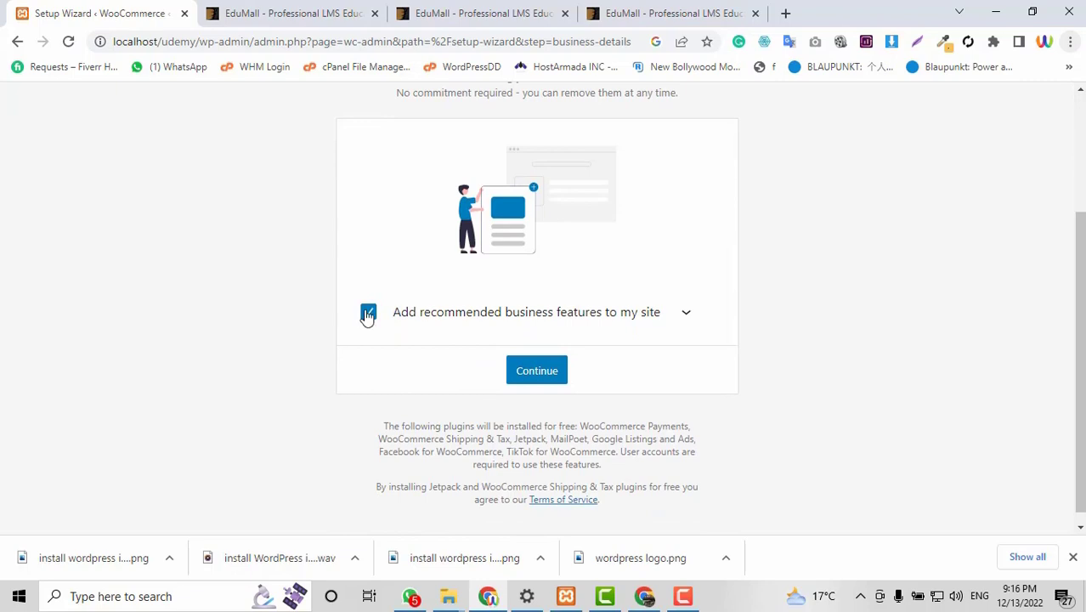
click(552, 500)
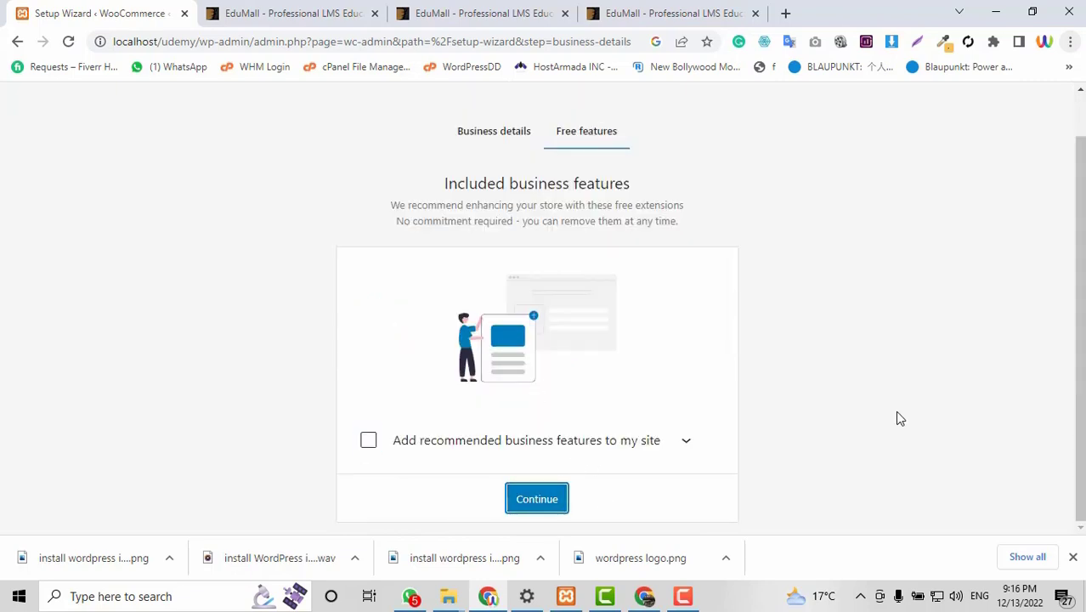
Browse the theme options and continue with the active Twenty Twenty-Three theme.
scroll(1079, 326, down, 6)
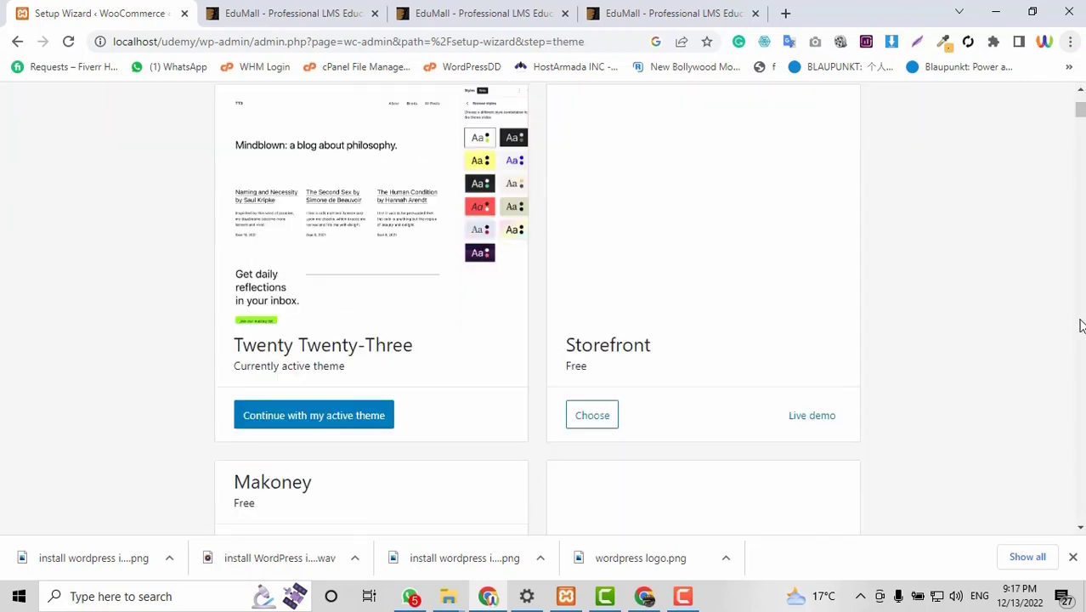
scroll(296, 243, up, 5)
scroll(1013, 384, down, 1)
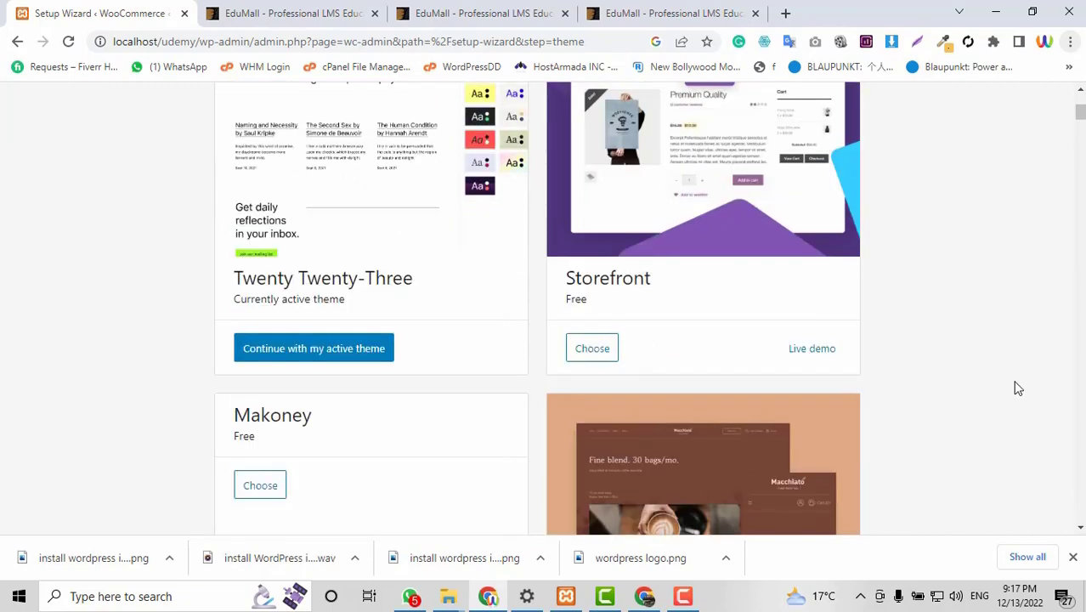
scroll(1014, 384, up, 1)
drag(1080, 109, 1069, 132)
scroll(332, 299, up, 9)
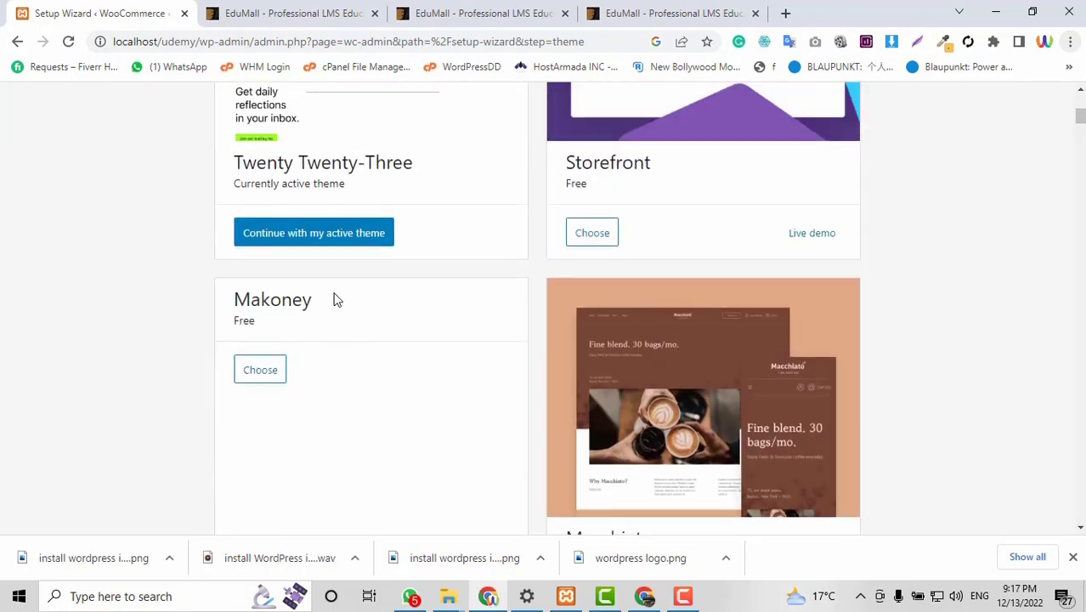
click(307, 504)
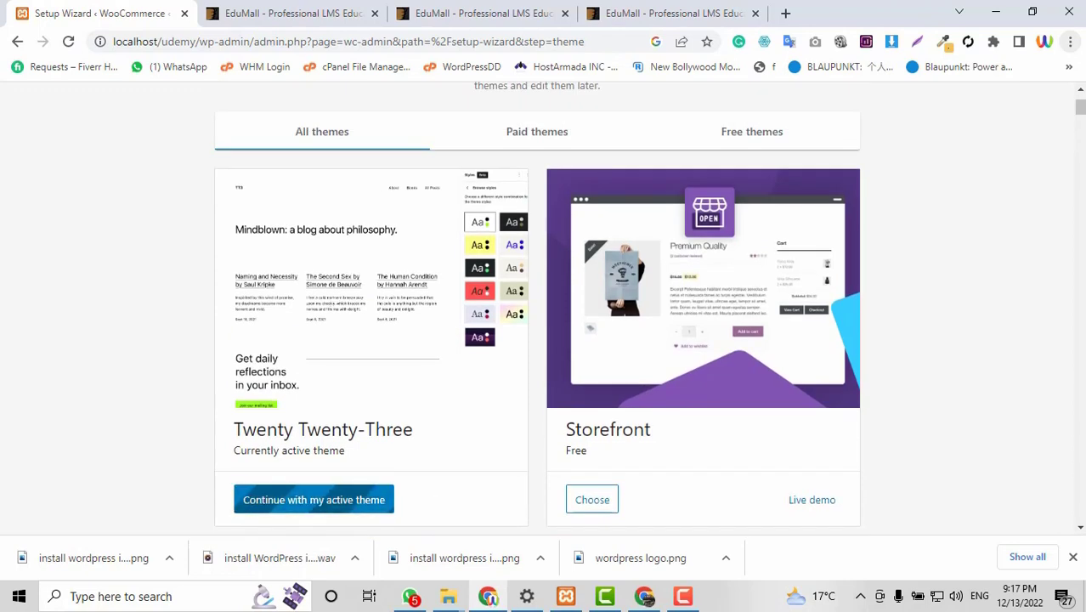
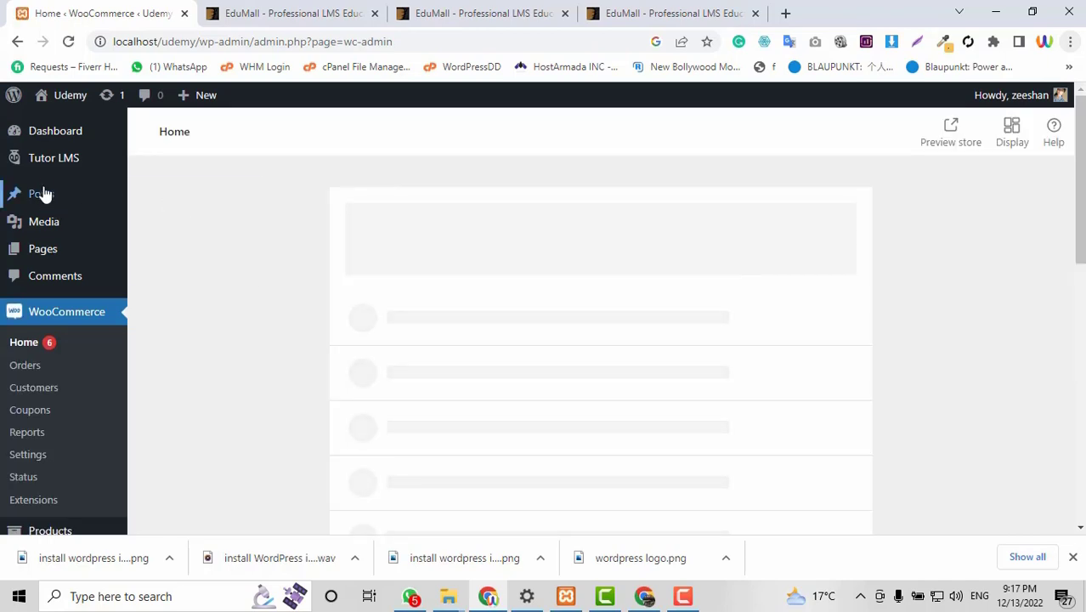
Open the Tutor LMS settings and switch to the Monetization section.
mouse_move(48, 169)
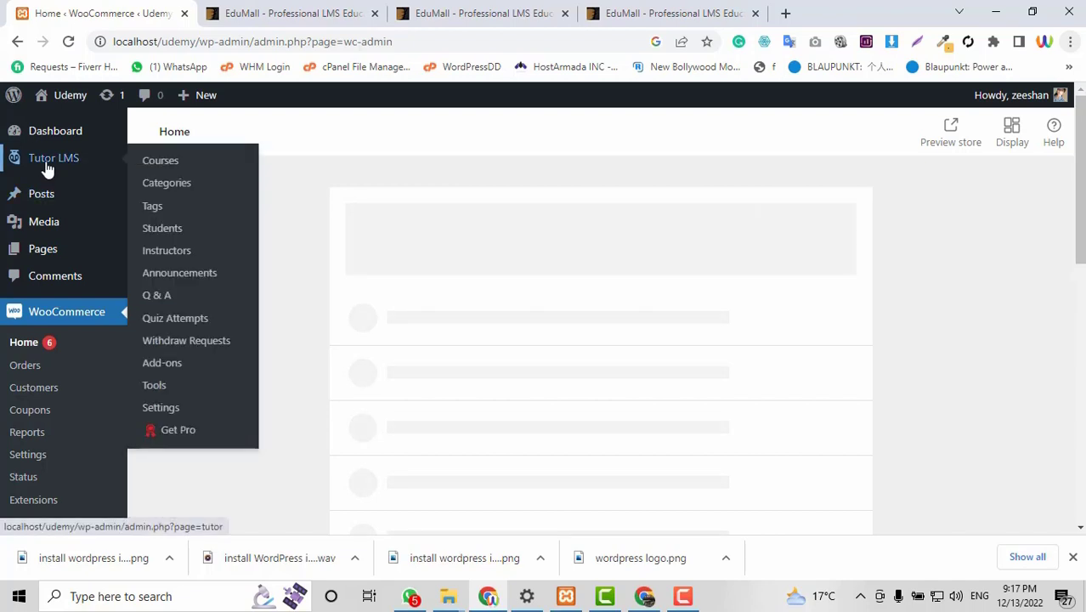
click(161, 408)
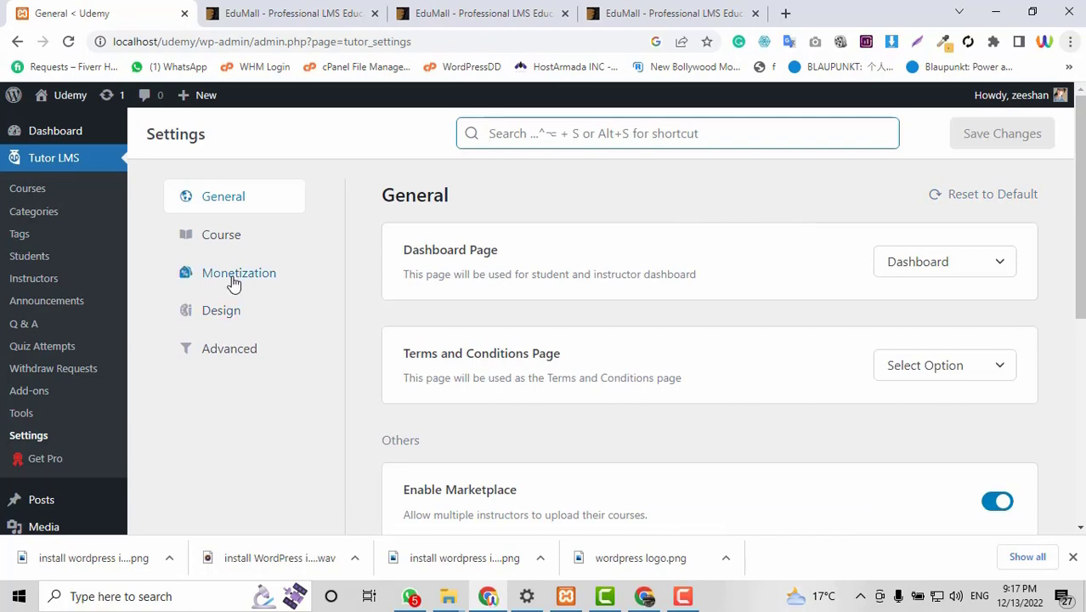
click(234, 280)
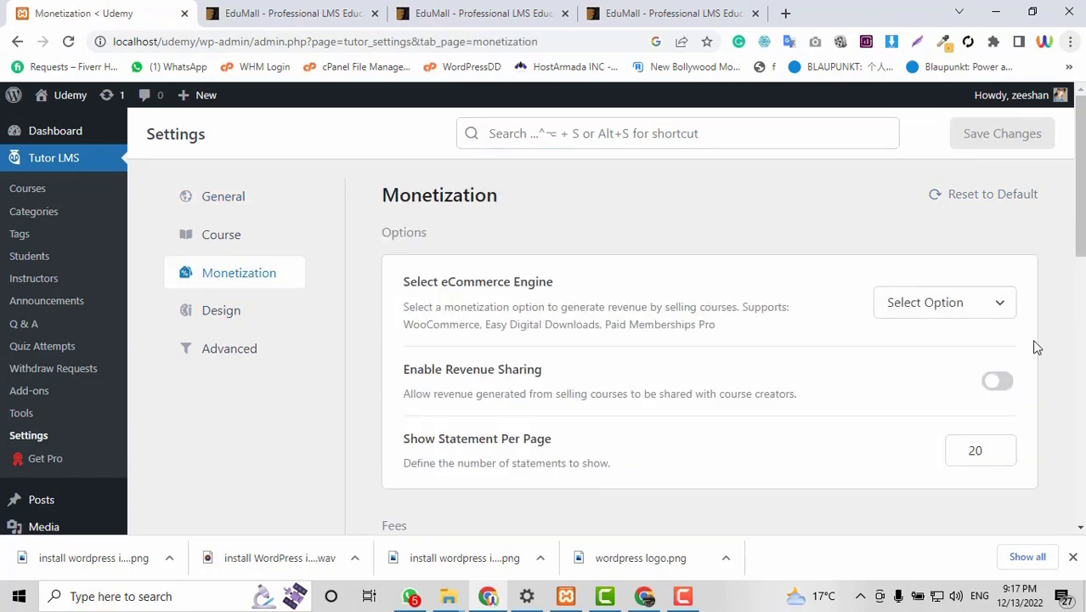
Select WooCommerce as the eCommerce engine and enable Auto Complete Orders.
click(968, 309)
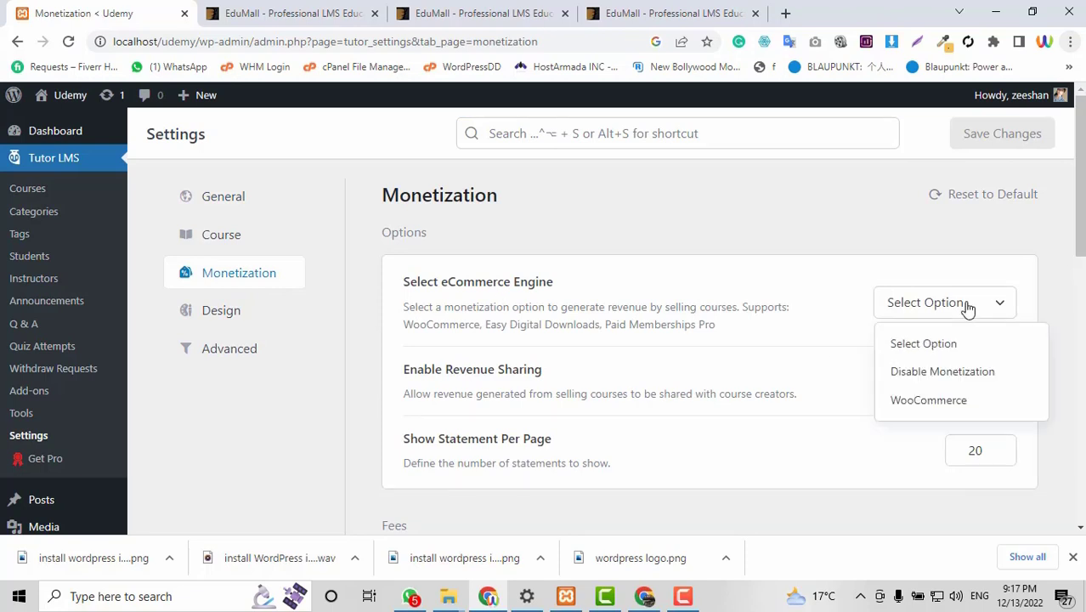
click(901, 401)
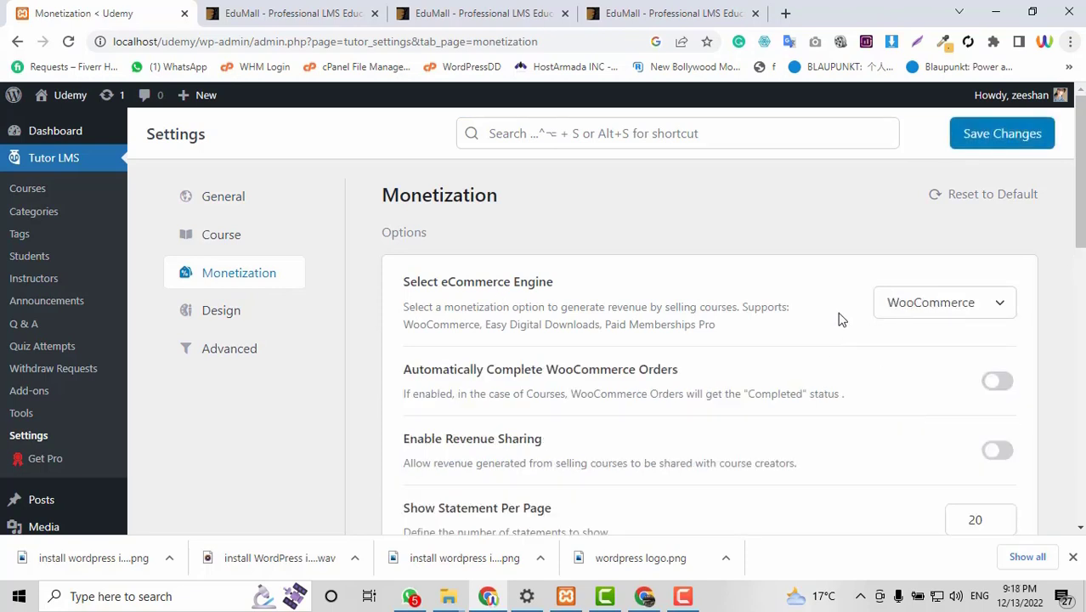
scroll(840, 316, down, 1)
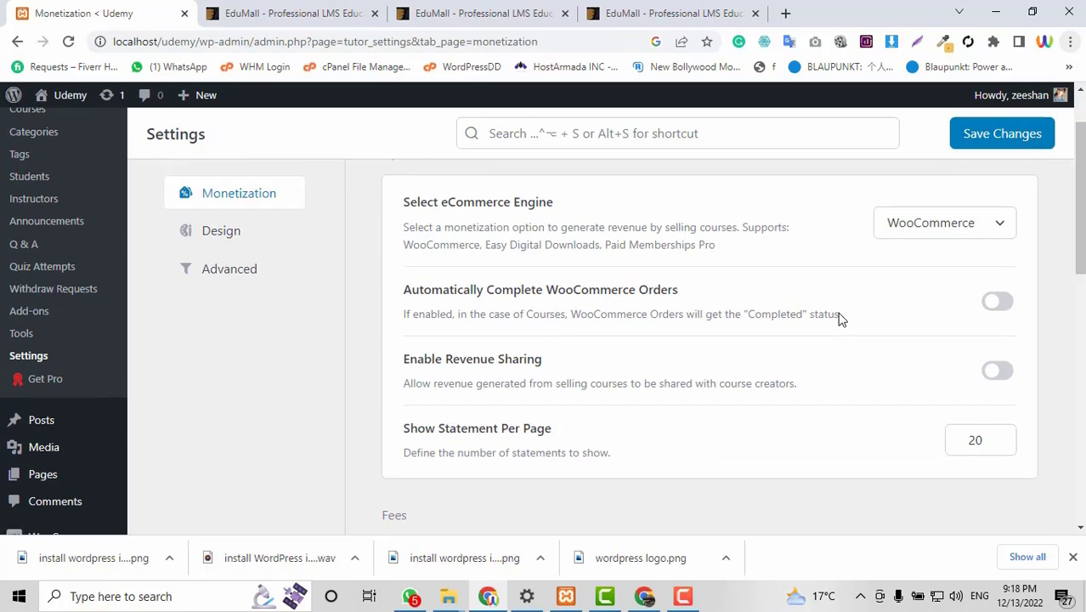
click(1008, 304)
Review the withdrawal options and enable PayPal as a withdrawal method.
scroll(808, 350, down, 2)
scroll(935, 306, down, 4)
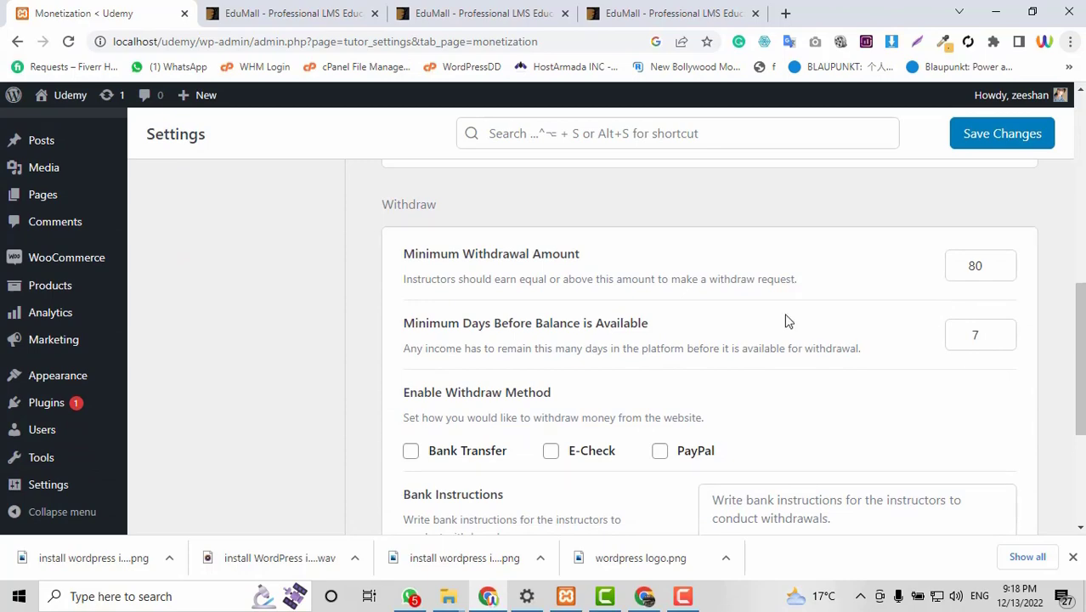
scroll(561, 311, down, 2)
scroll(595, 317, up, 2)
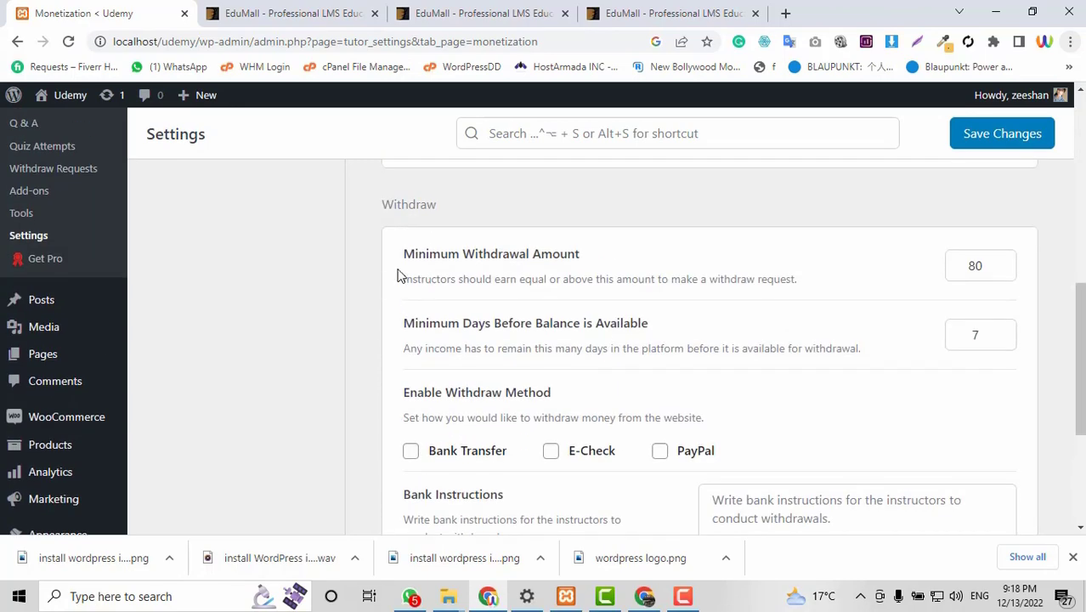
scroll(595, 332, up, 1)
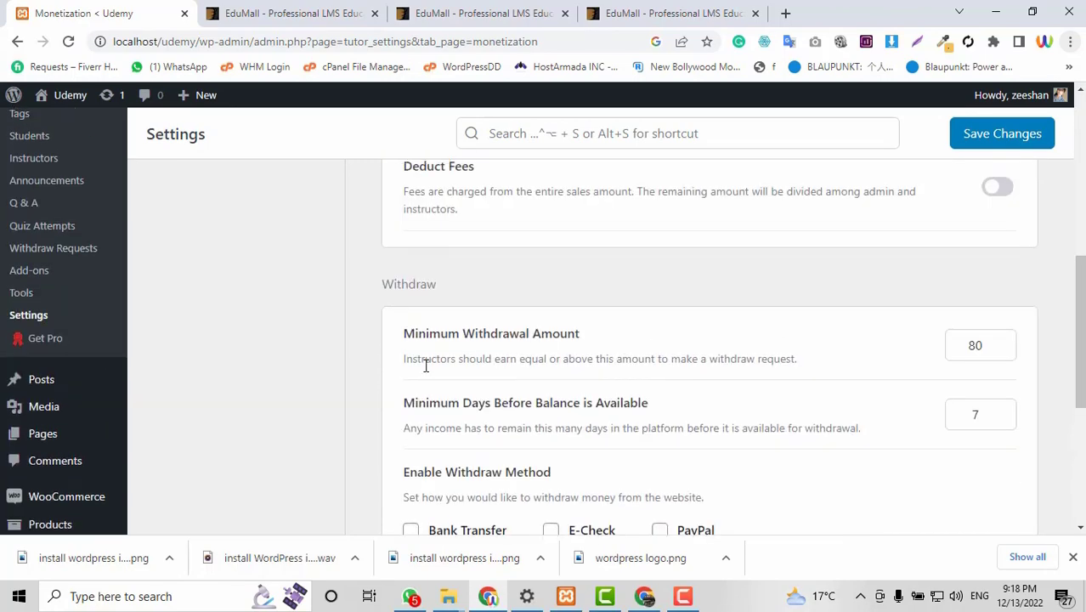
drag(400, 373, 803, 361)
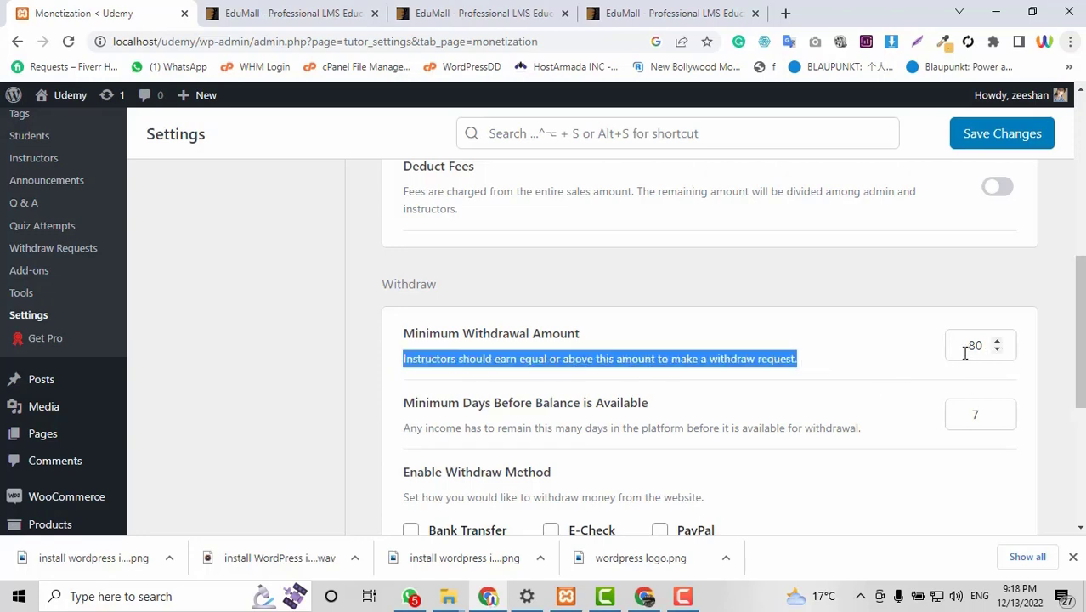
click(691, 379)
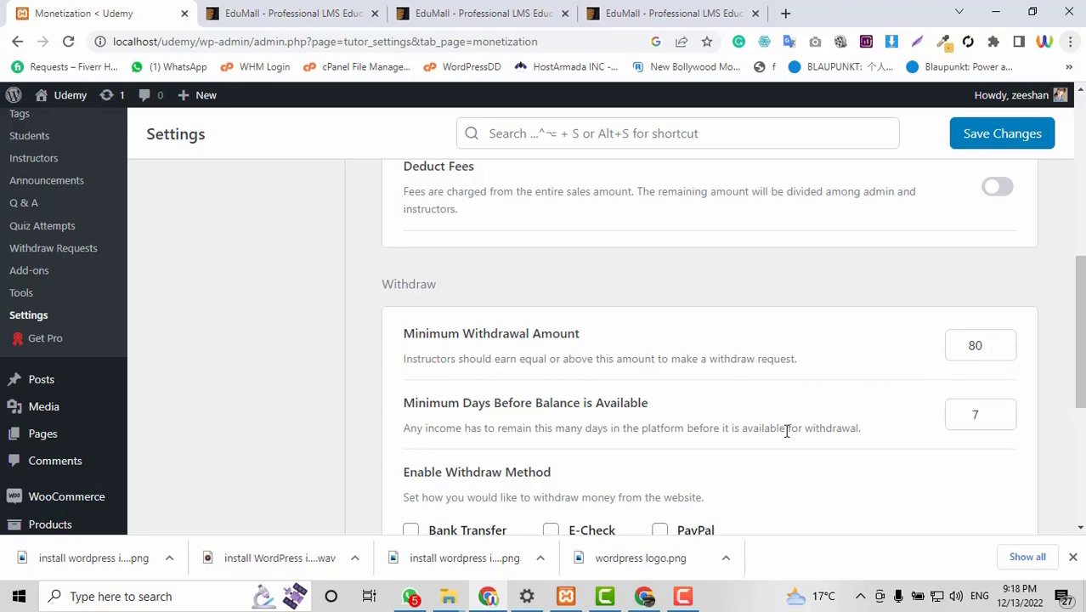
scroll(774, 436, down, 1)
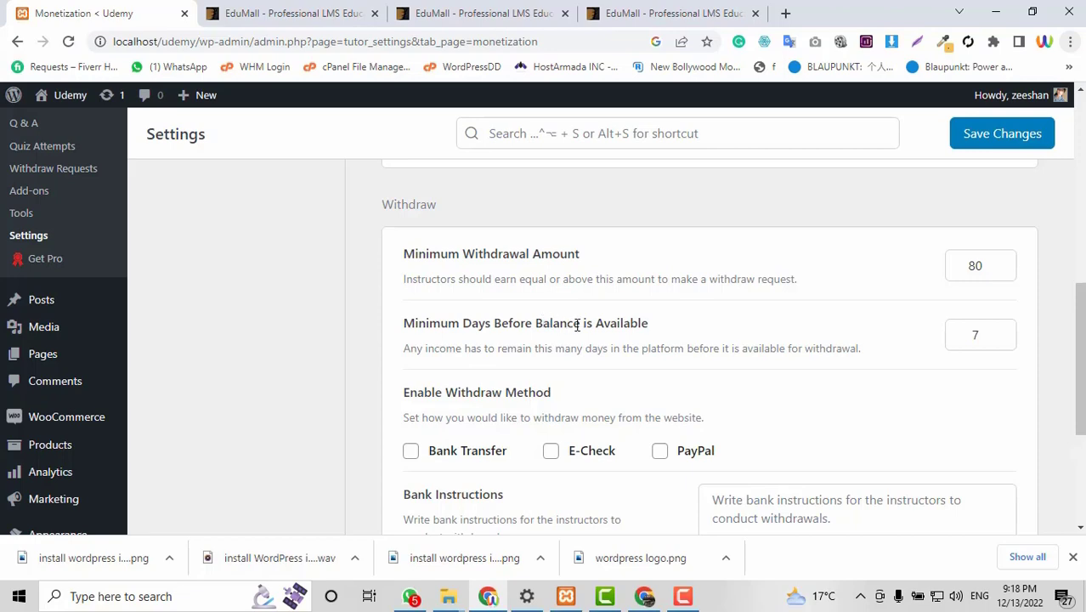
scroll(827, 418, down, 1)
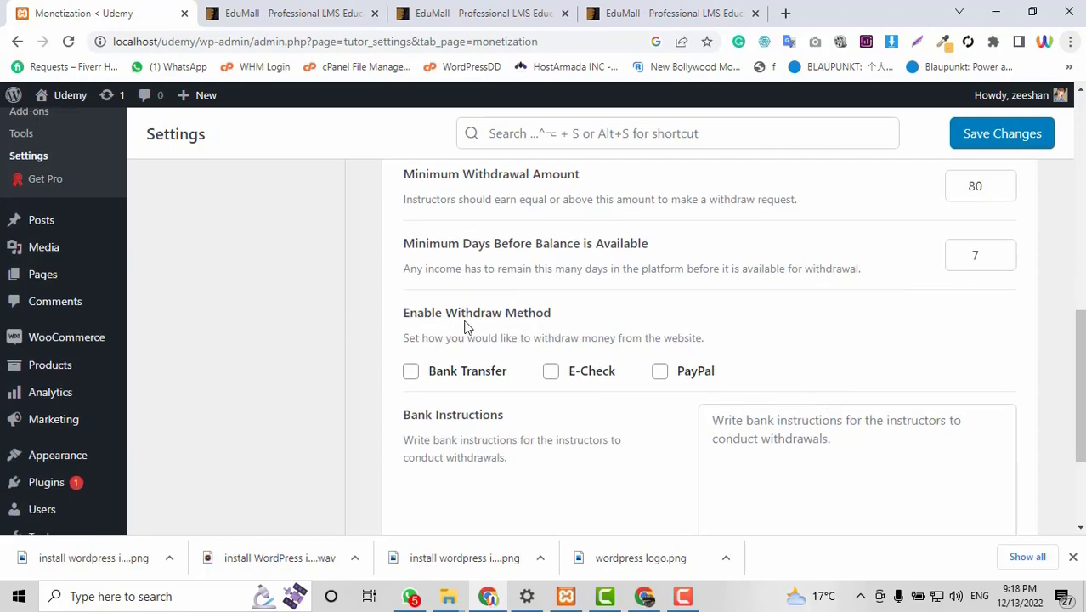
scroll(747, 349, down, 1)
click(660, 292)
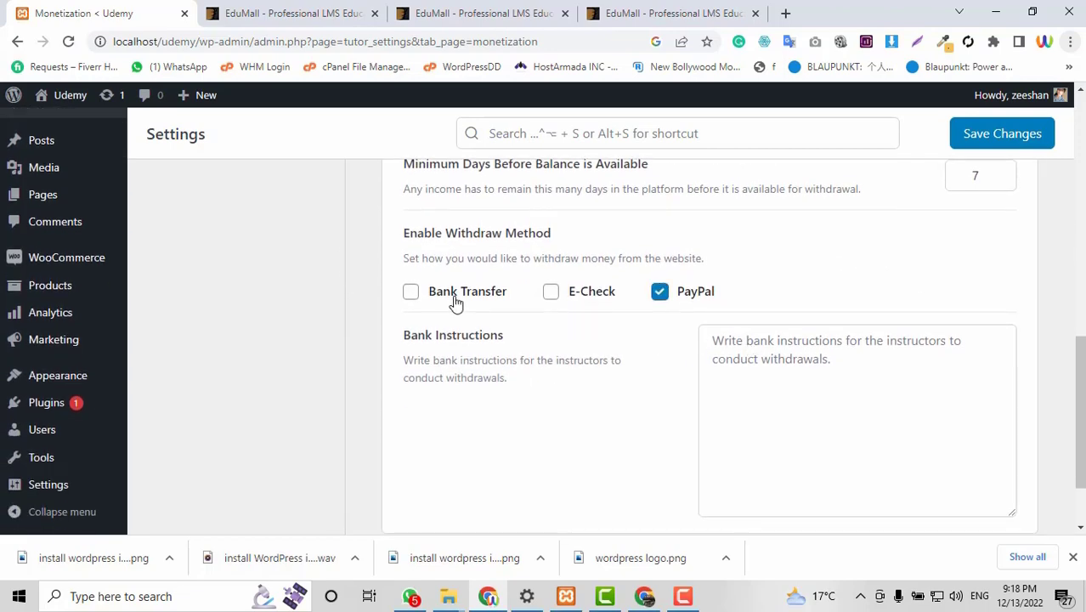
Save the monetization settings and go to the Tutor LMS Courses list.
scroll(1046, 464, up, 2)
scroll(776, 412, down, 3)
scroll(776, 412, up, 10)
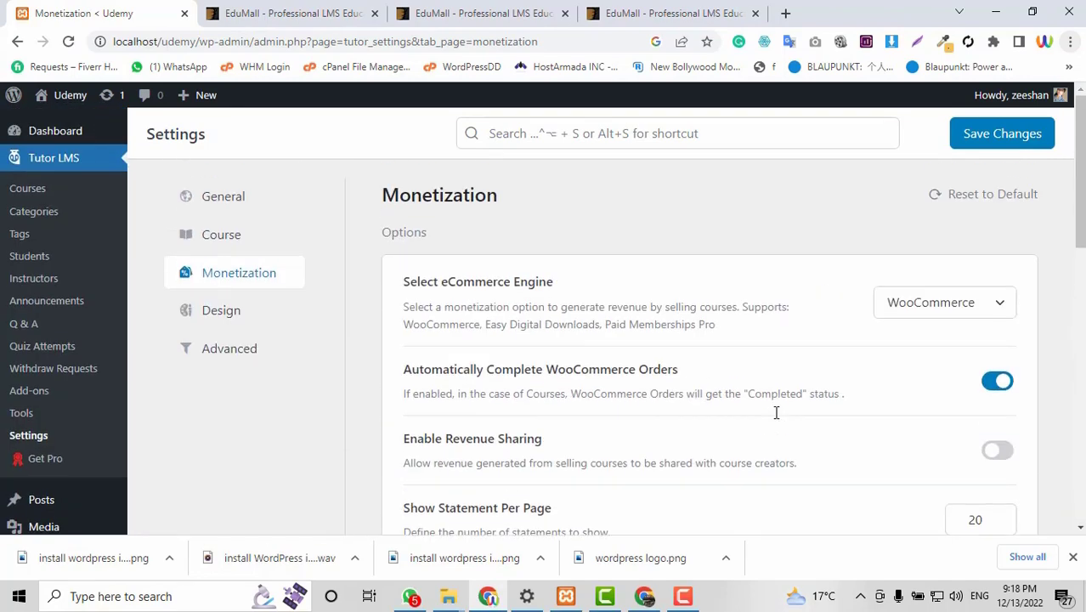
click(1012, 133)
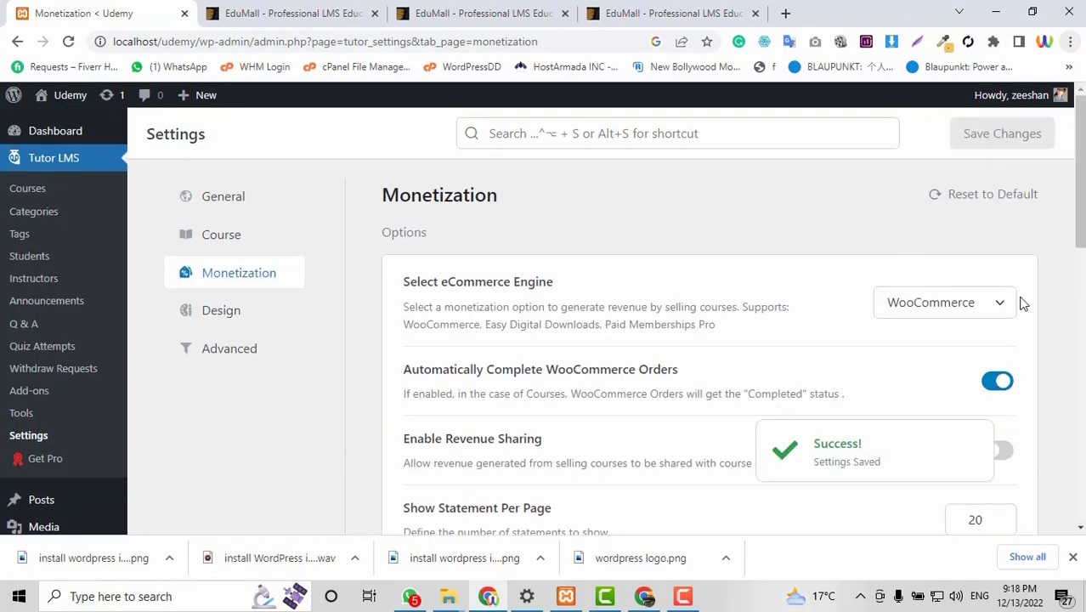
click(31, 190)
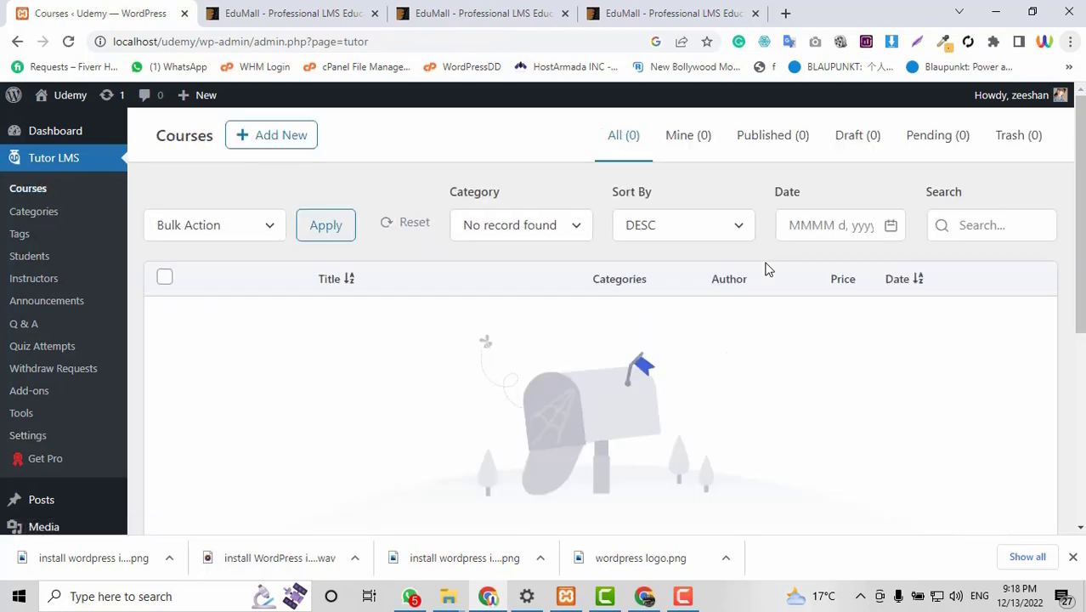
Start a new course with Add New from the Courses list.
scroll(554, 284, down, 1)
scroll(556, 289, up, 1)
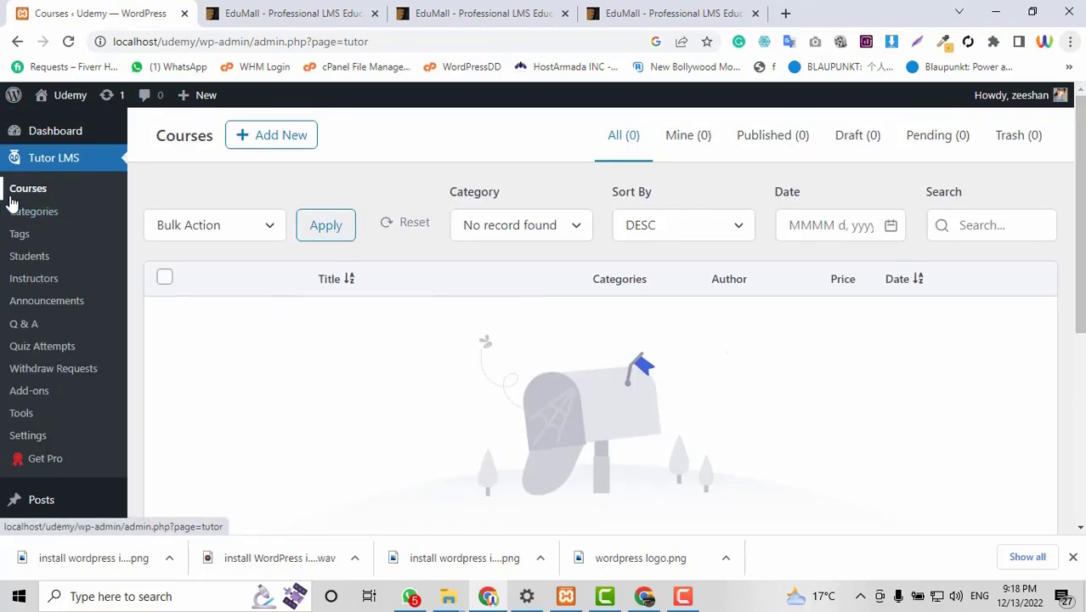
click(285, 138)
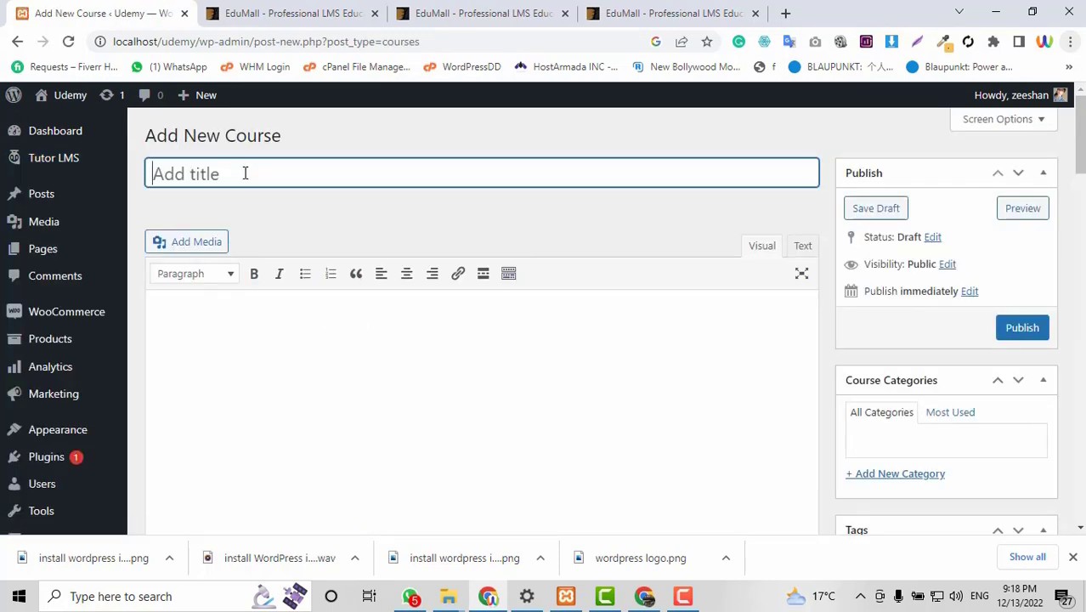
Title the course 'Learn how to design a LMS website using Tutor LMS'.
text(Learn how )
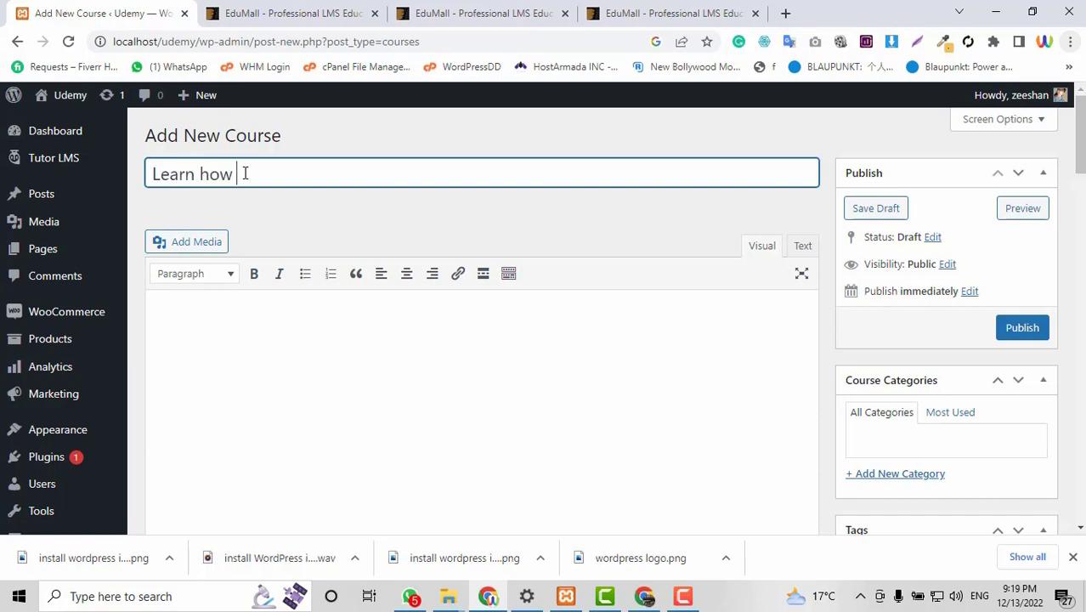
text(to design a)
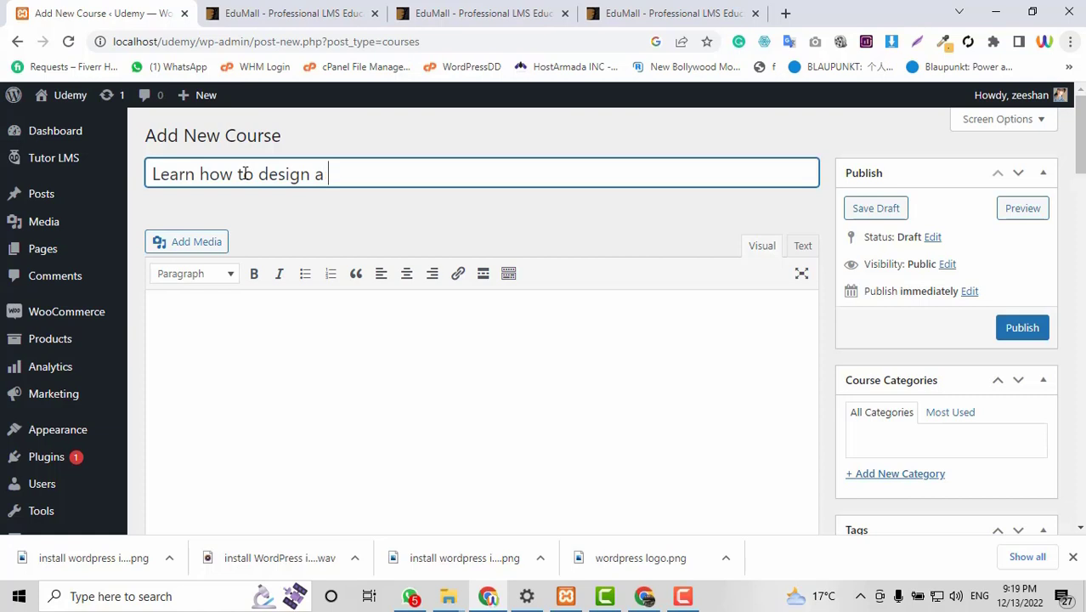
text(n LMS website)
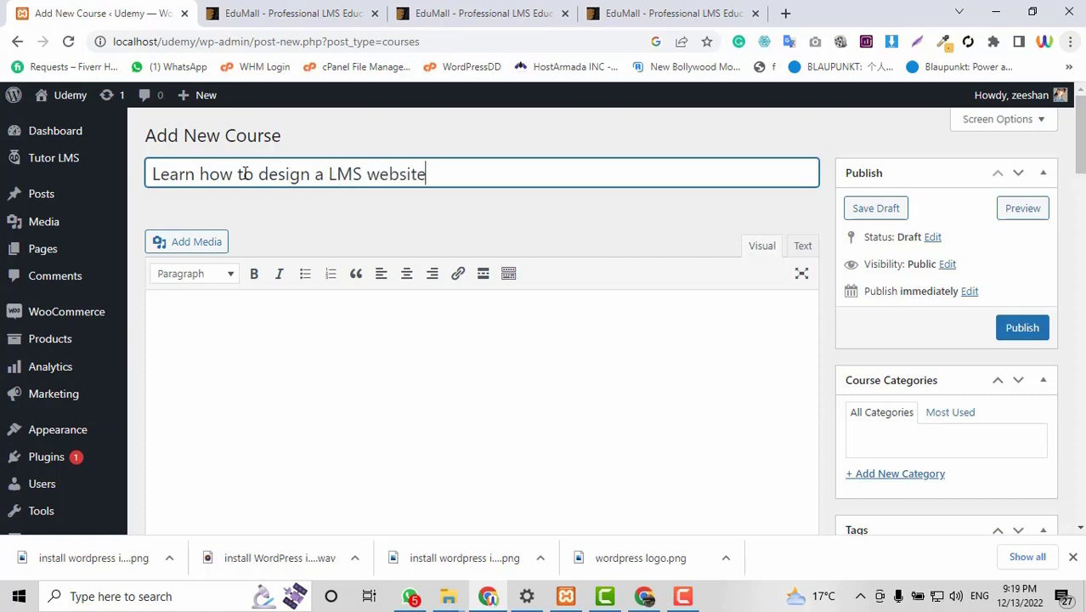
text( using W)
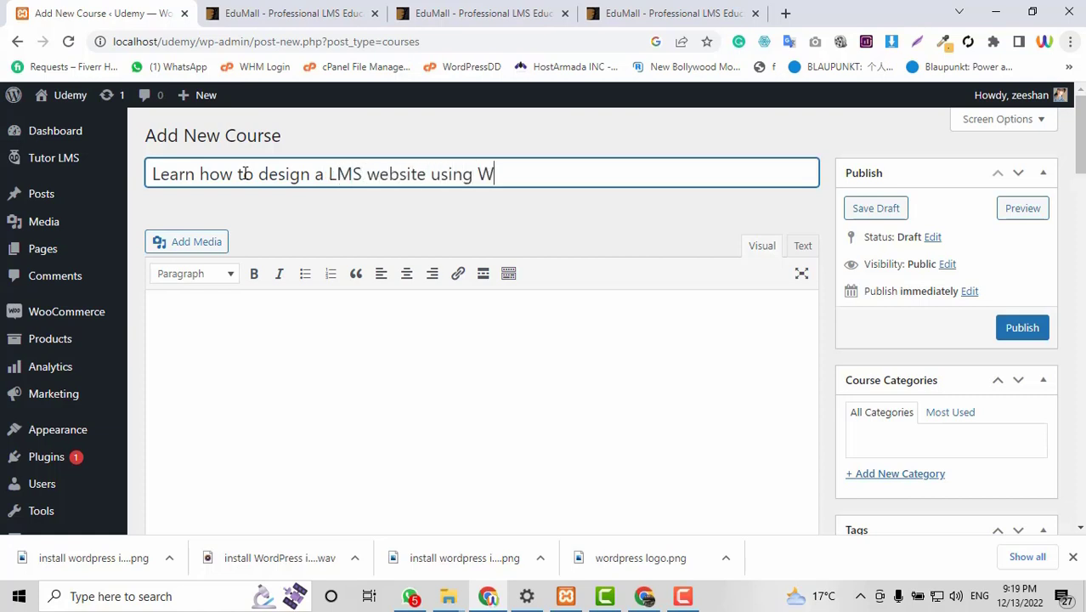
key(BackSpace)
text(Tur)
text(or LM)
text(S)
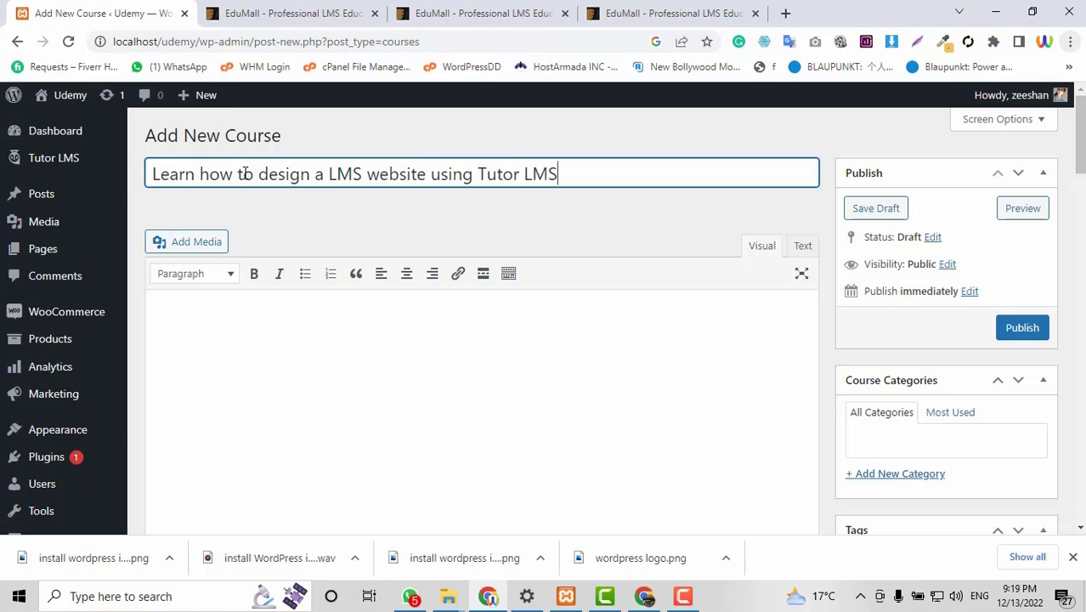
Write the course description 'This is the details of this courses.'.
scroll(594, 356, down, 2)
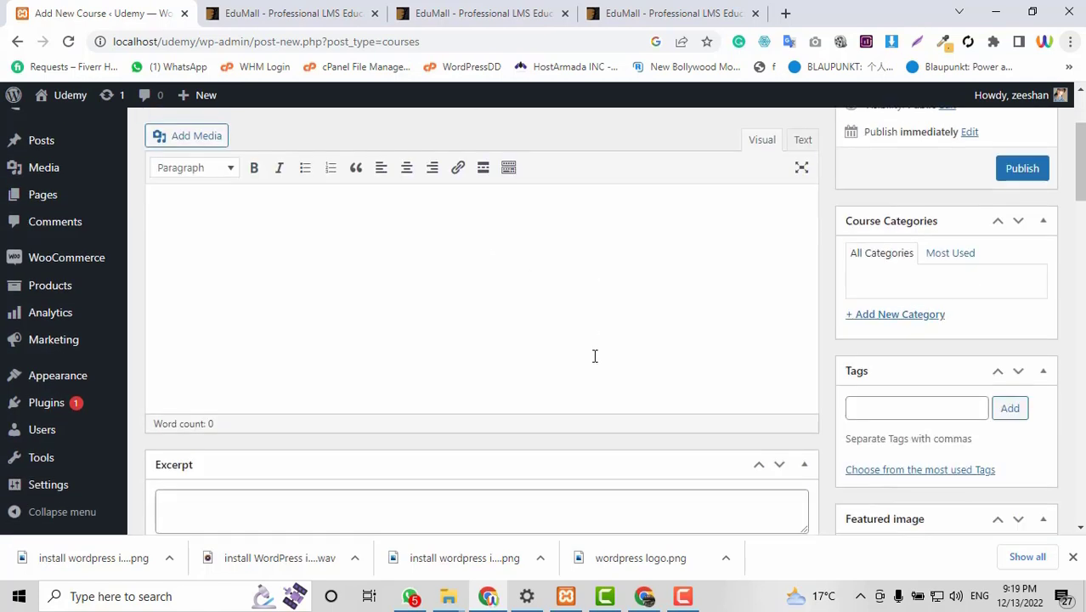
click(405, 323)
scroll(405, 325, up, 2)
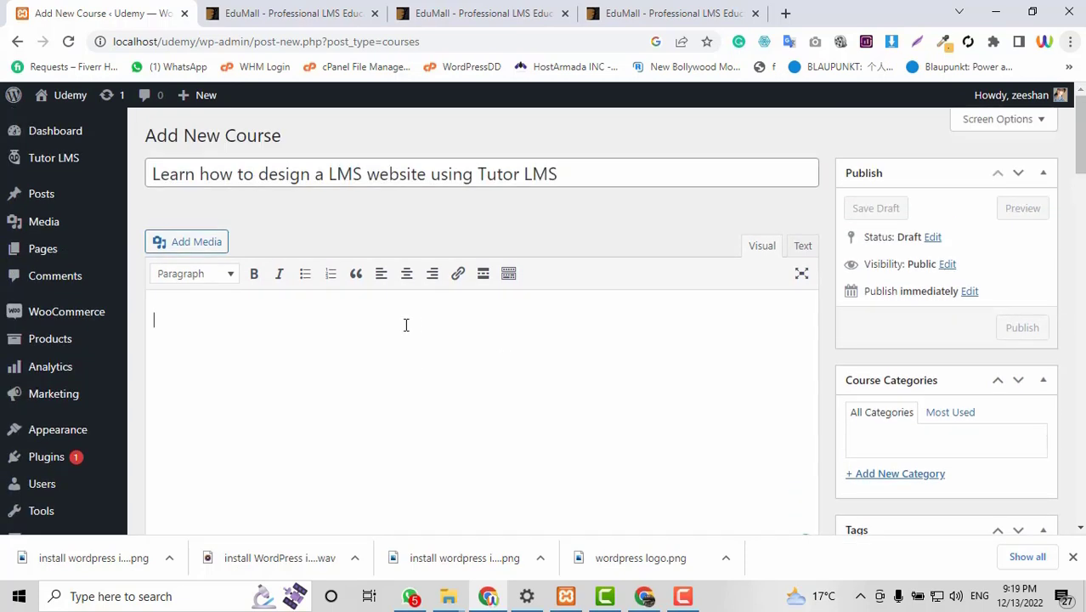
text(This is the de)
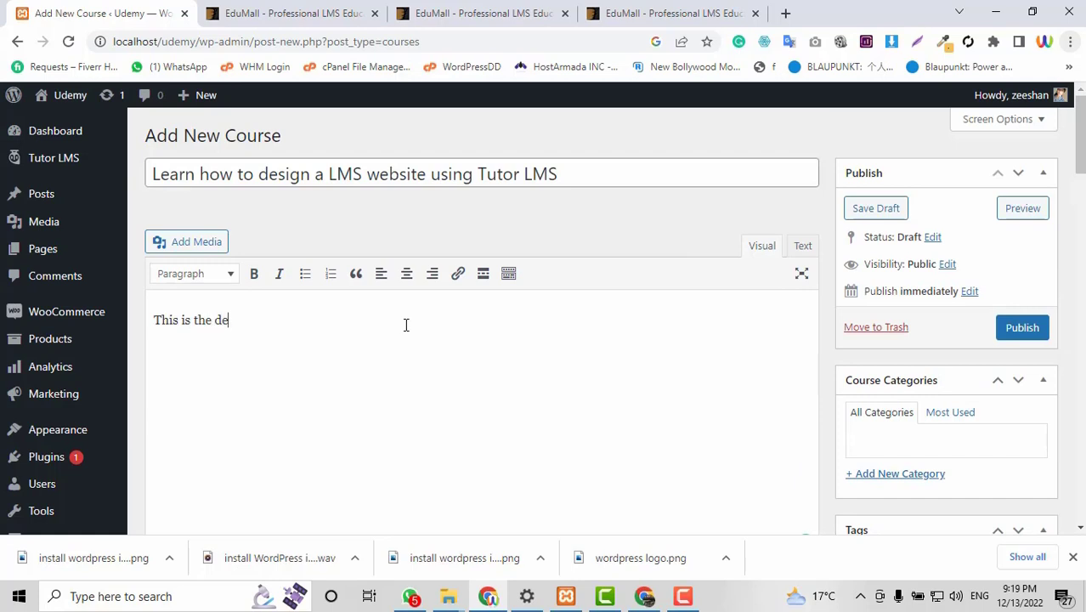
text(arts)
key(BackSpace)
key(BackSpace)
text(tails of thi)
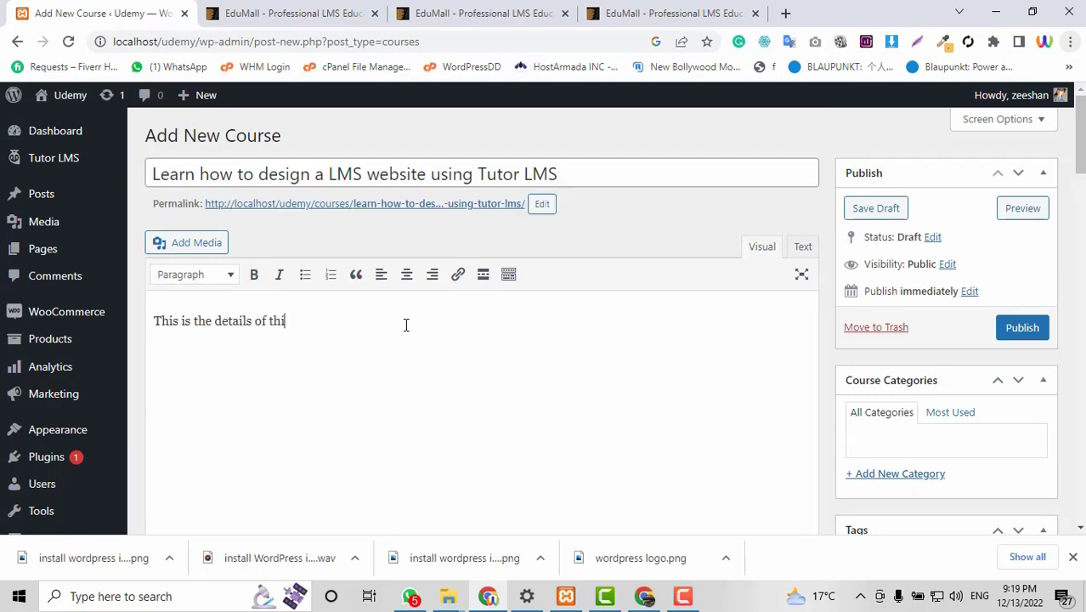
text(s courses. ..)
Browse the EduMall theme preview, demos page and ThemeForest item page.
click(449, 10)
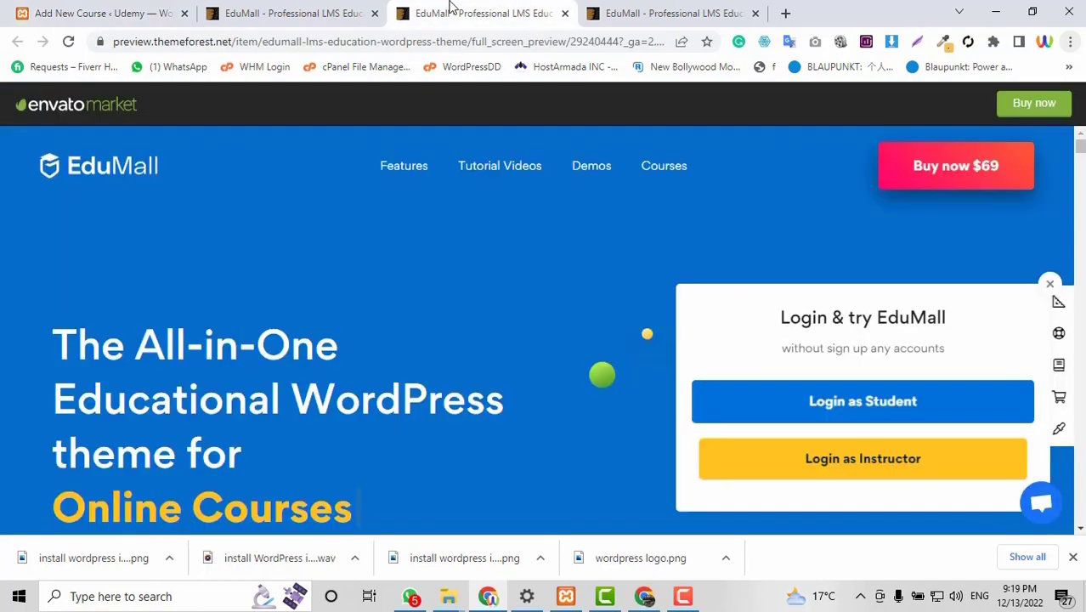
scroll(635, 389, down, 5)
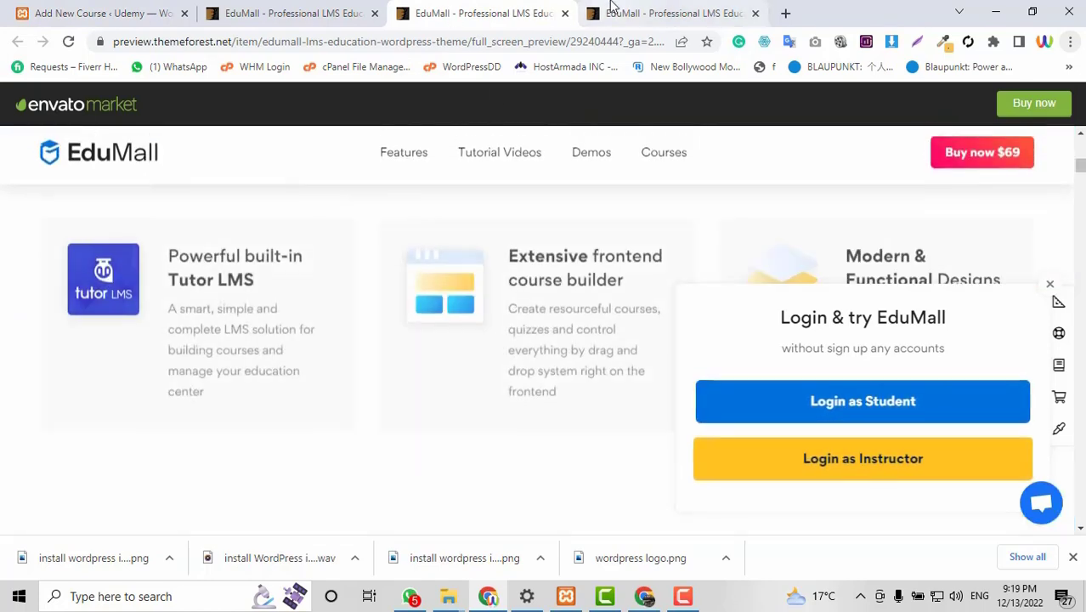
scroll(320, 385, down, 8)
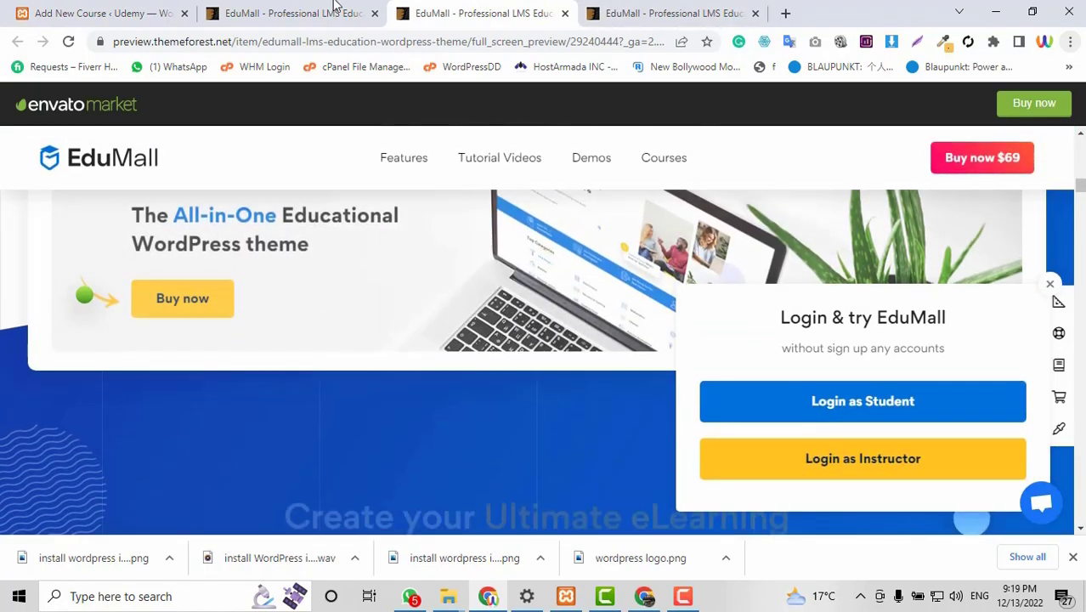
click(327, 13)
scroll(246, 340, down, 2)
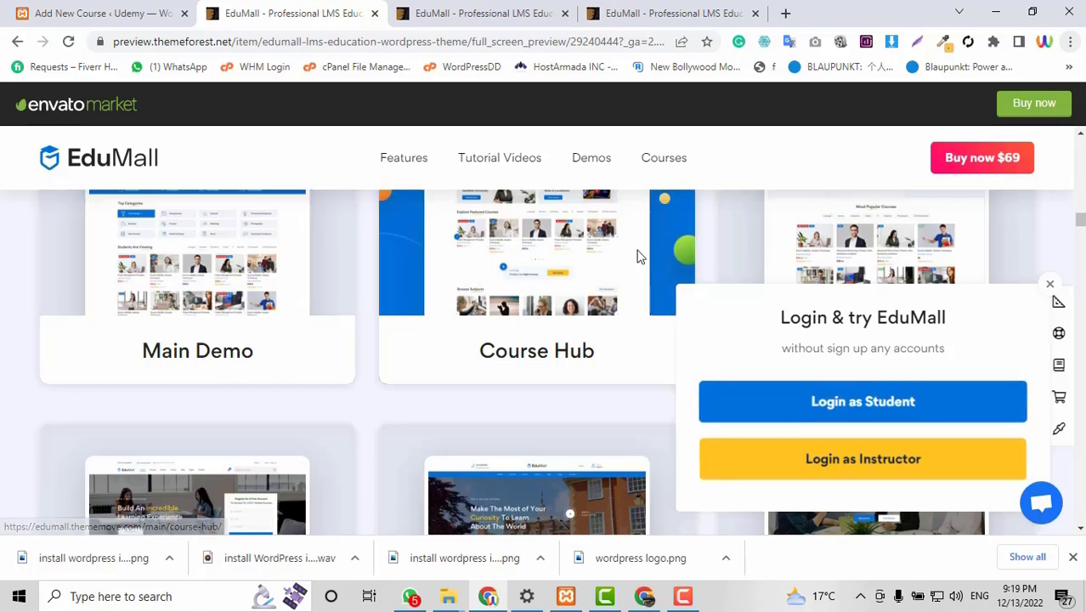
click(638, 12)
click(251, 6)
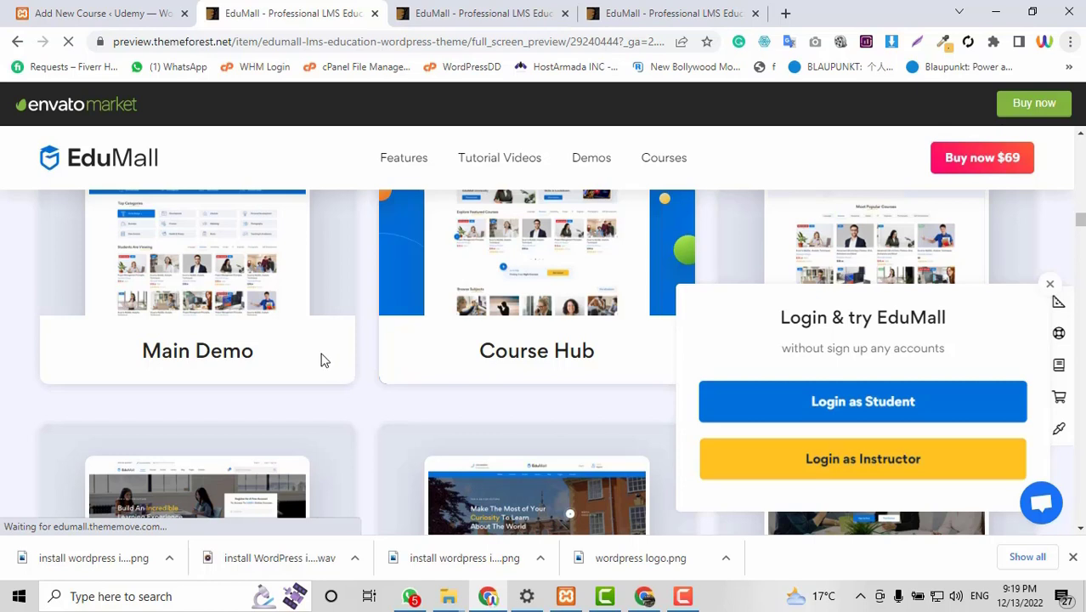
Check the auto-saved course draft, then return to the EduMall preview page.
click(85, 10)
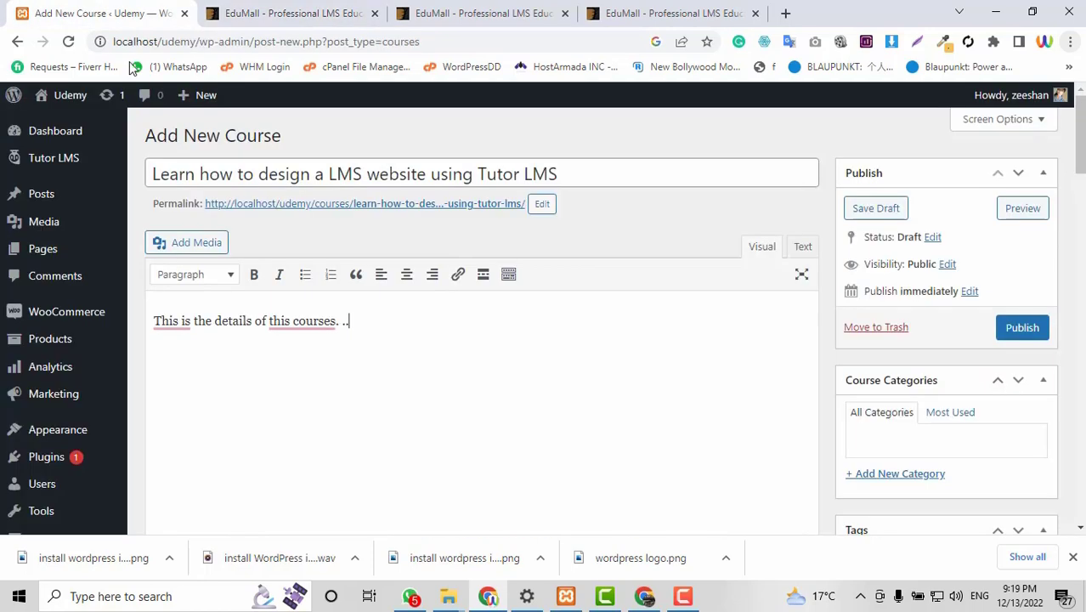
scroll(419, 385, down, 2)
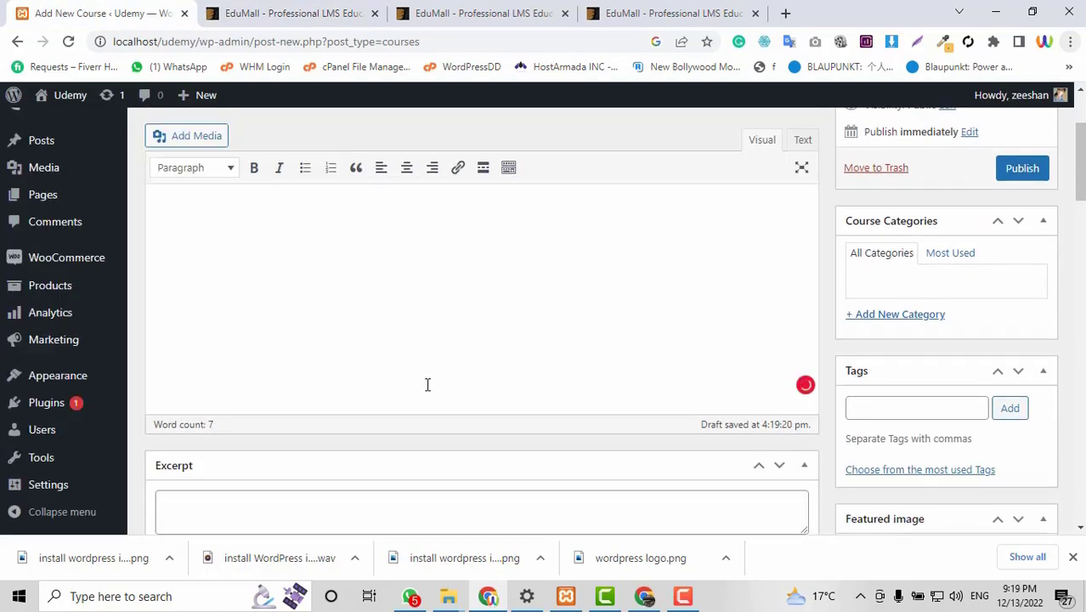
scroll(427, 385, up, 1)
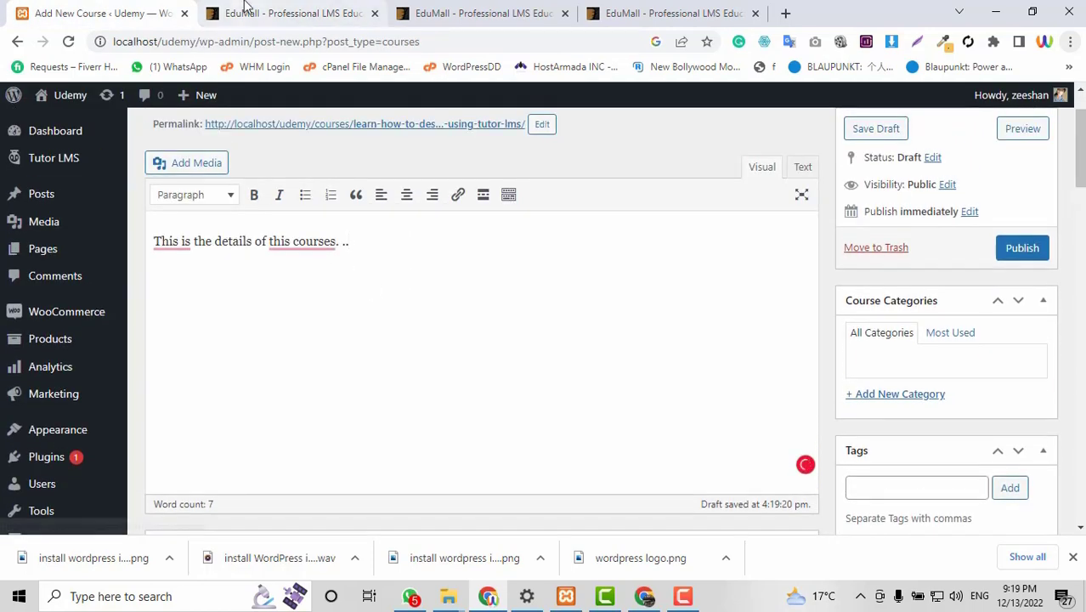
click(246, 7)
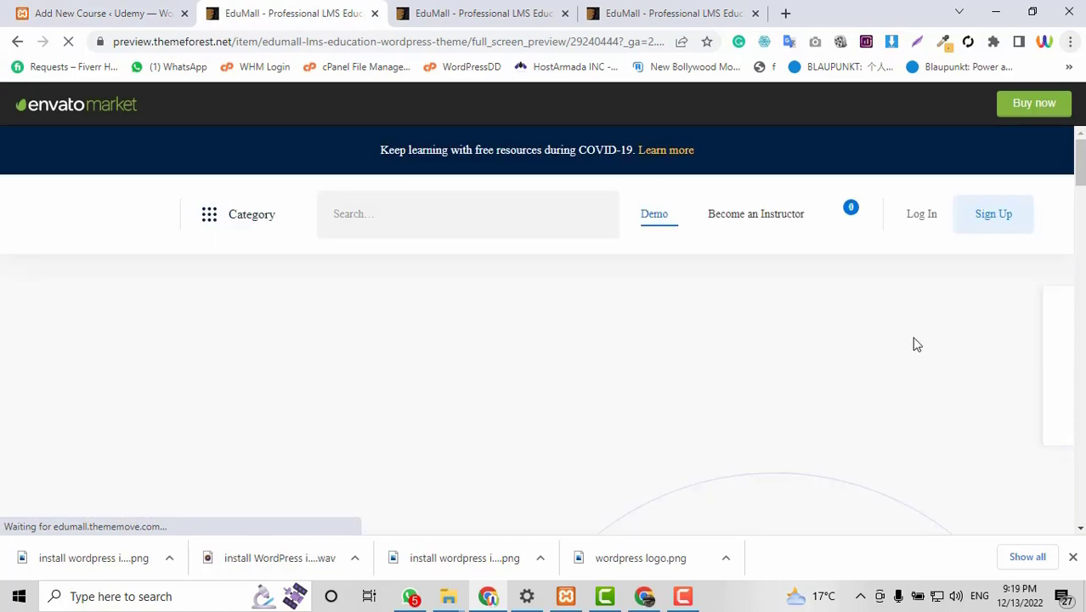
Select the About This Course text on the Product Management demo course page.
scroll(914, 342, down, 5)
scroll(916, 344, down, 1)
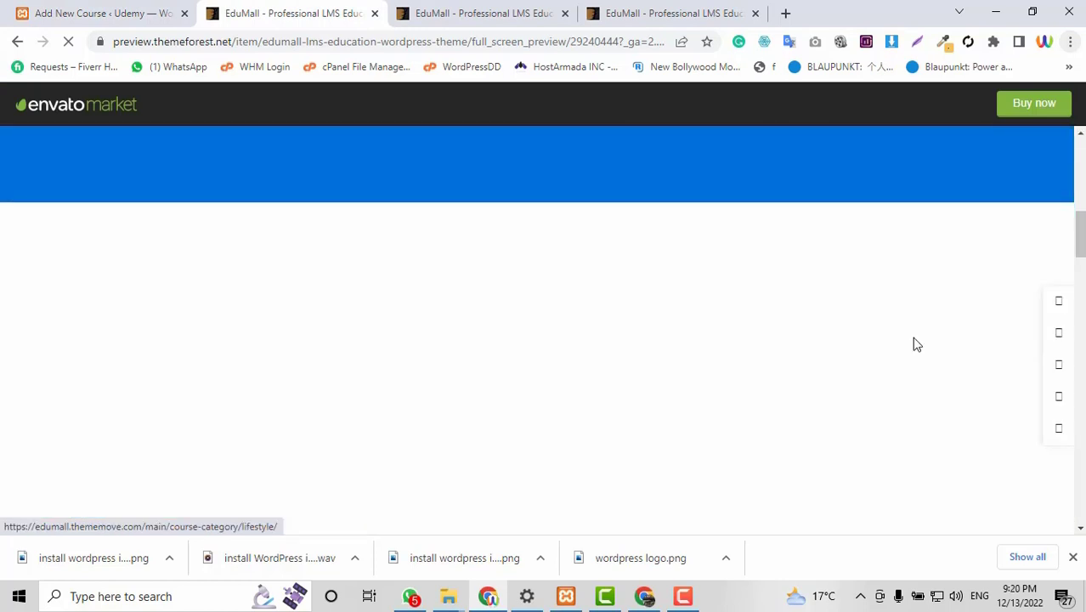
scroll(449, 320, up, 5)
scroll(449, 320, down, 6)
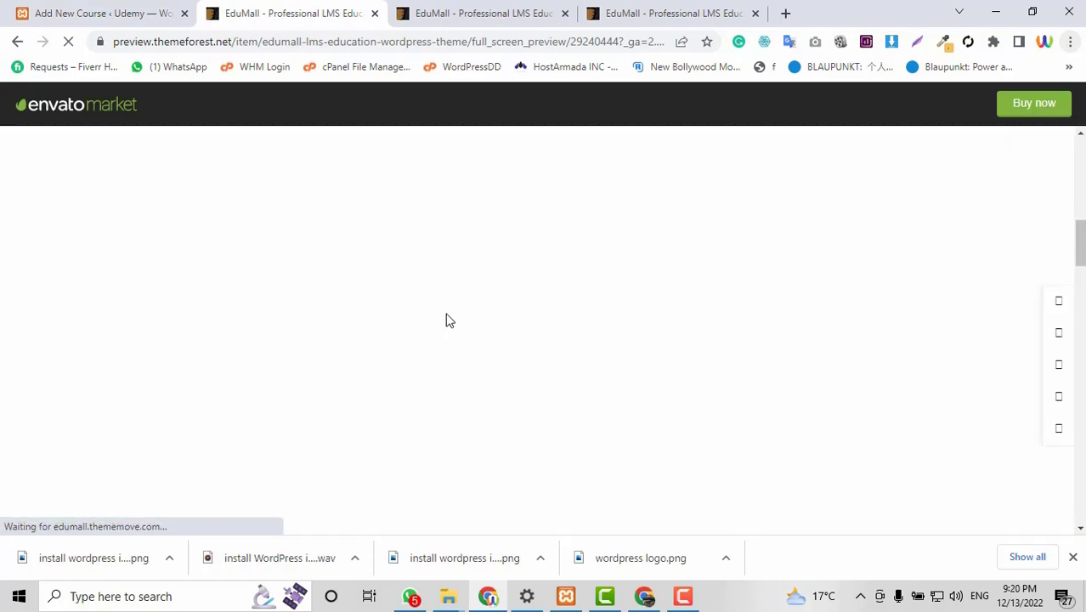
scroll(449, 320, up, 2)
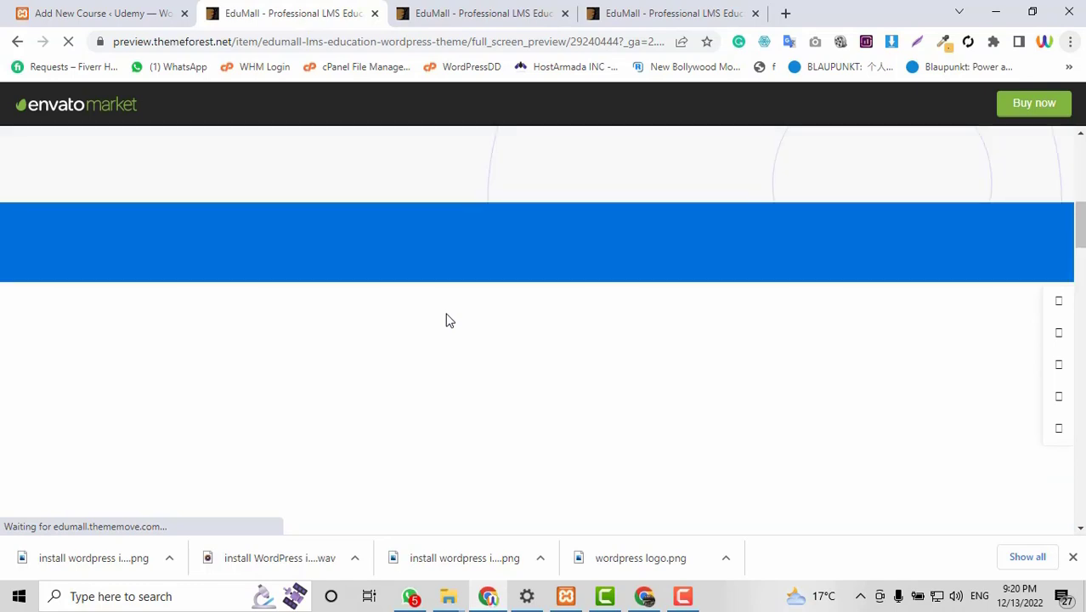
scroll(449, 321, down, 5)
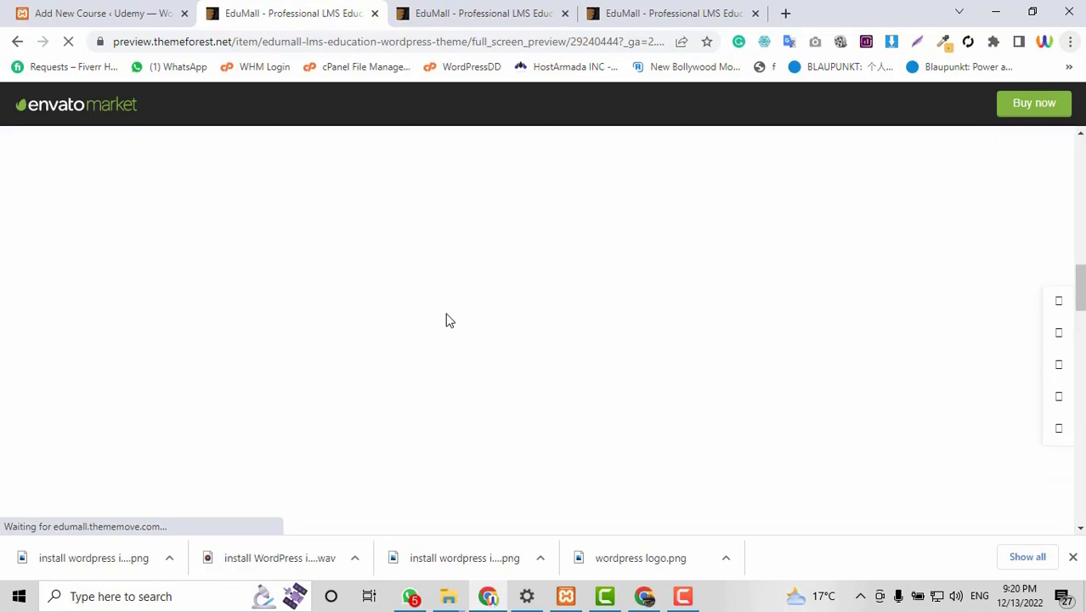
drag(180, 423, 76, 430)
Replace the placeholder course description with the copied Product Management paragraphs.
scroll(127, 357, up, 3)
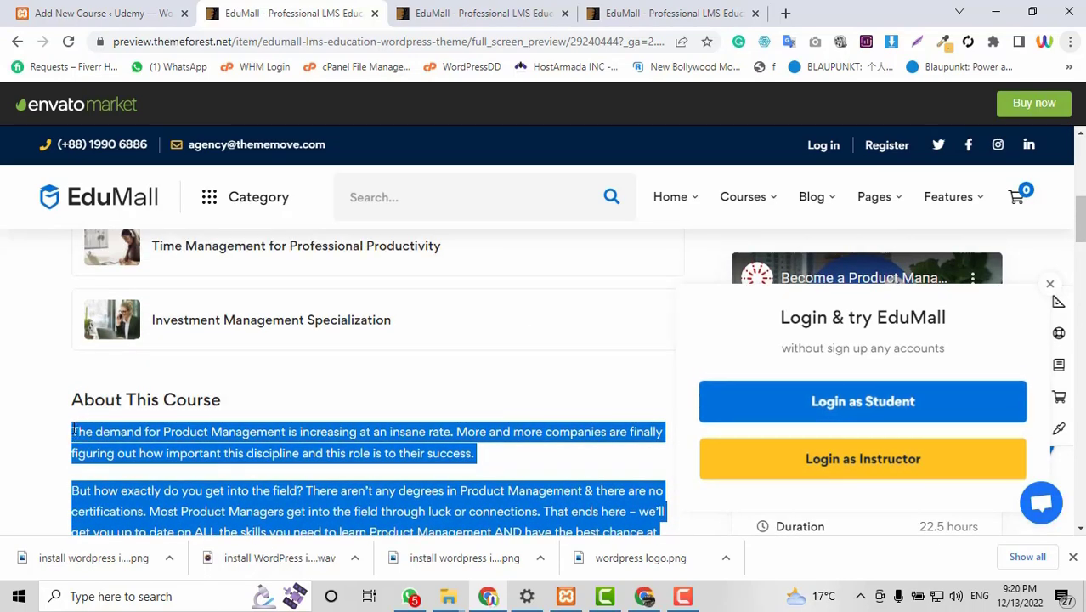
click(127, 12)
key(ctrl+a)
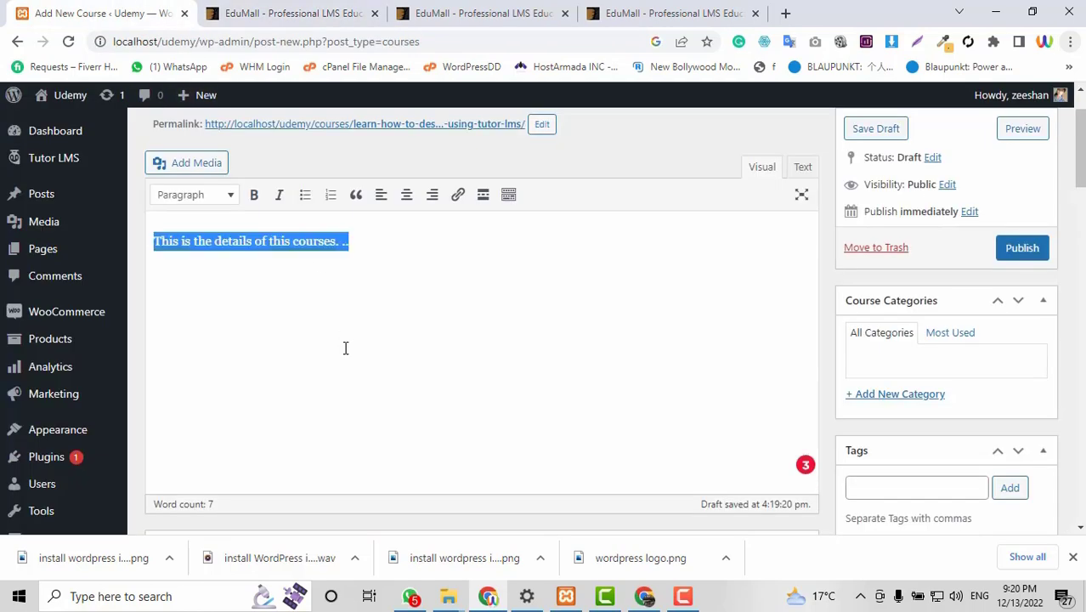
key(BackSpace)
text(The demand for Product Management is increasing at an insane rate. More and more companies are finally figuring out how important this discipline and this role is to their success.  But how exactly do you get into the field? There aren’t any degrees in Product Management & there are no certifications. Most Product Managers get into the field through luck or connections. That ends here – we’ll get you up to date on ALL the skills you need to learn Product Management AND have the best chance at getting the job you want. There’s no more ambiguity to it. We’ll show you what you need to know and what you have to do – all taught from a Product Management insider.  Students aren’t required to know anything beforehand – we’ll teach you the fundamentals, how to apply them, how to develop into an advanced product manager, and finally how to maximize your chances to get a job as a Product Manager.)
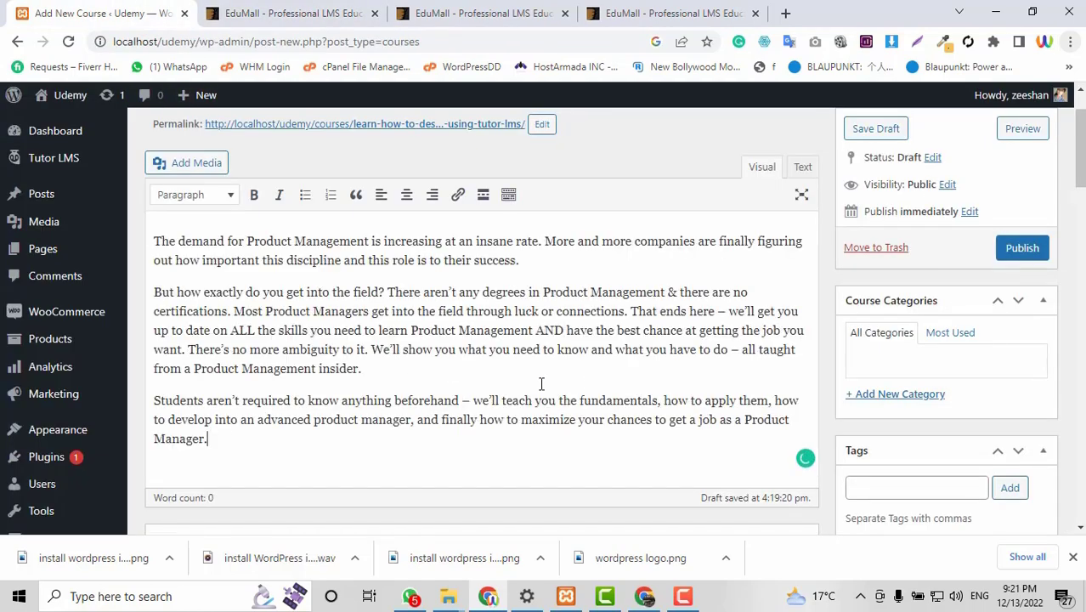
scroll(587, 378, down, 3)
scroll(586, 375, down, 2)
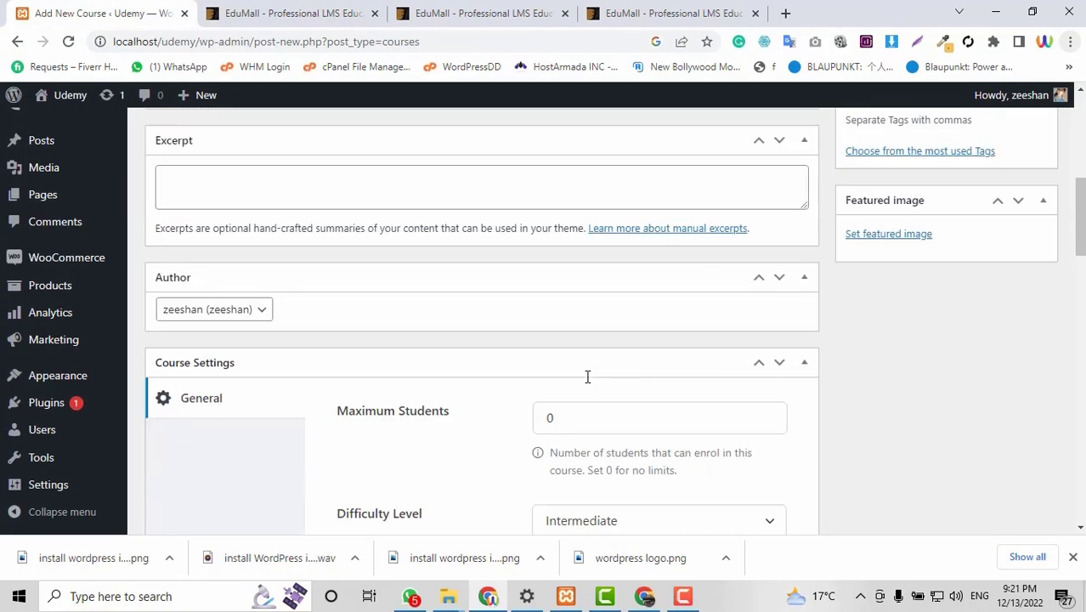
scroll(587, 377, down, 1)
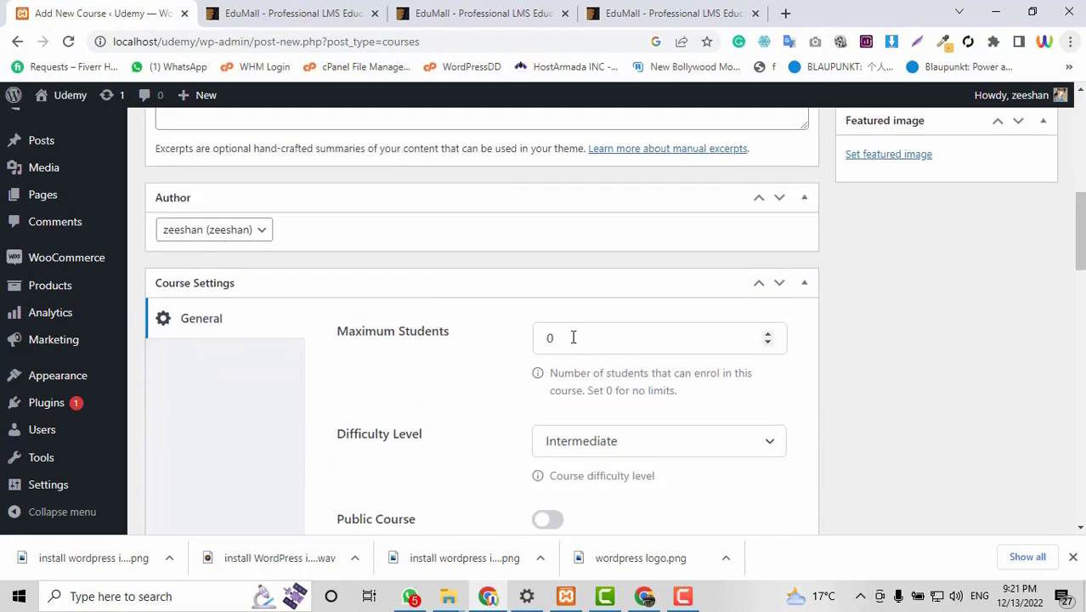
Set Maximum Students to 50 and the Difficulty Level to Beginner.
click(556, 340)
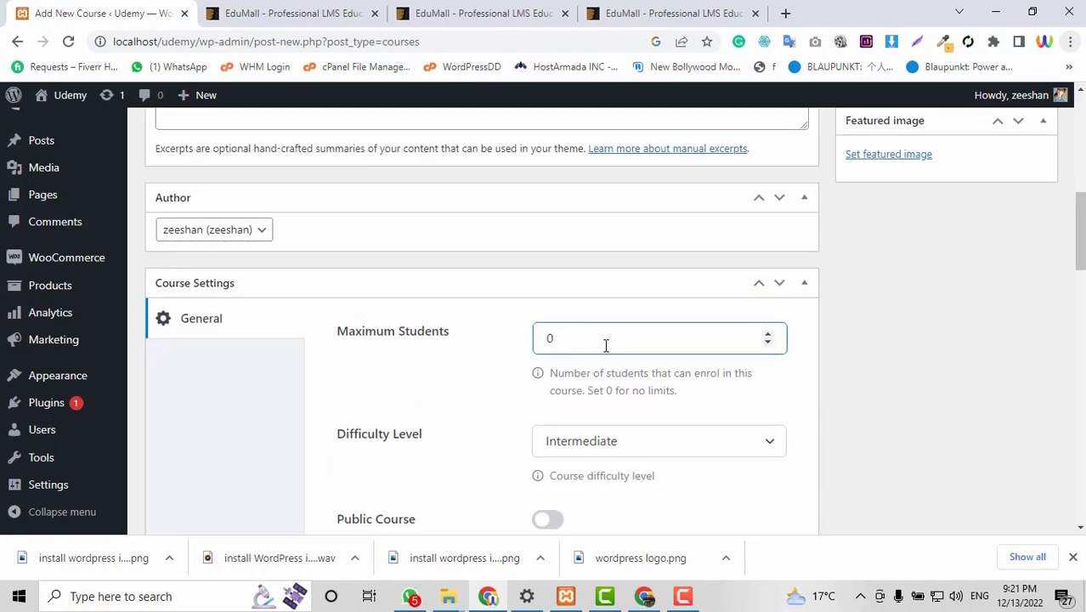
scroll(729, 368, down, 1)
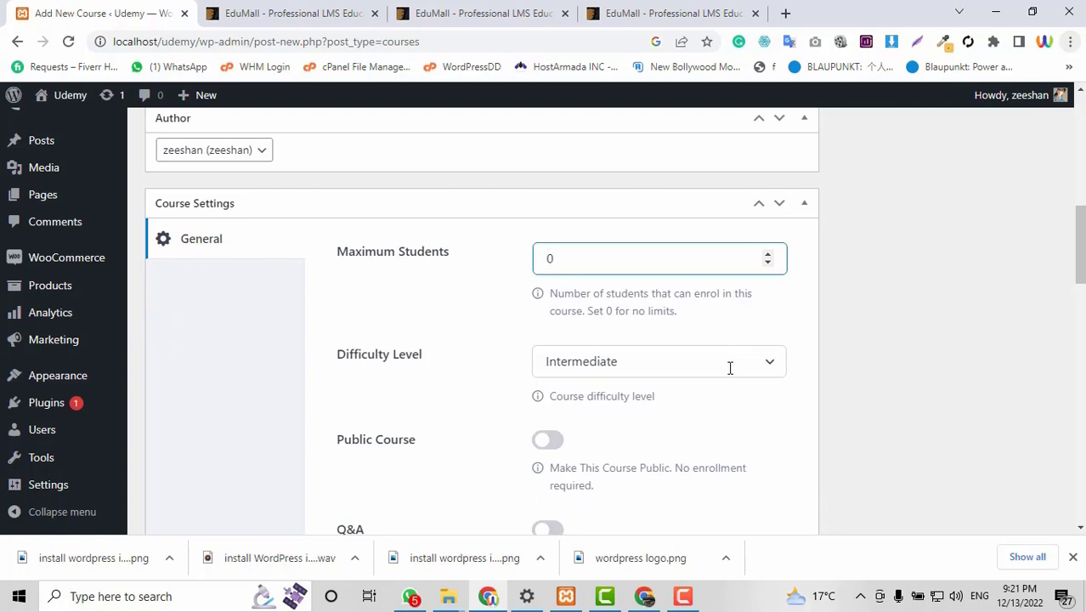
text(5)
click(466, 323)
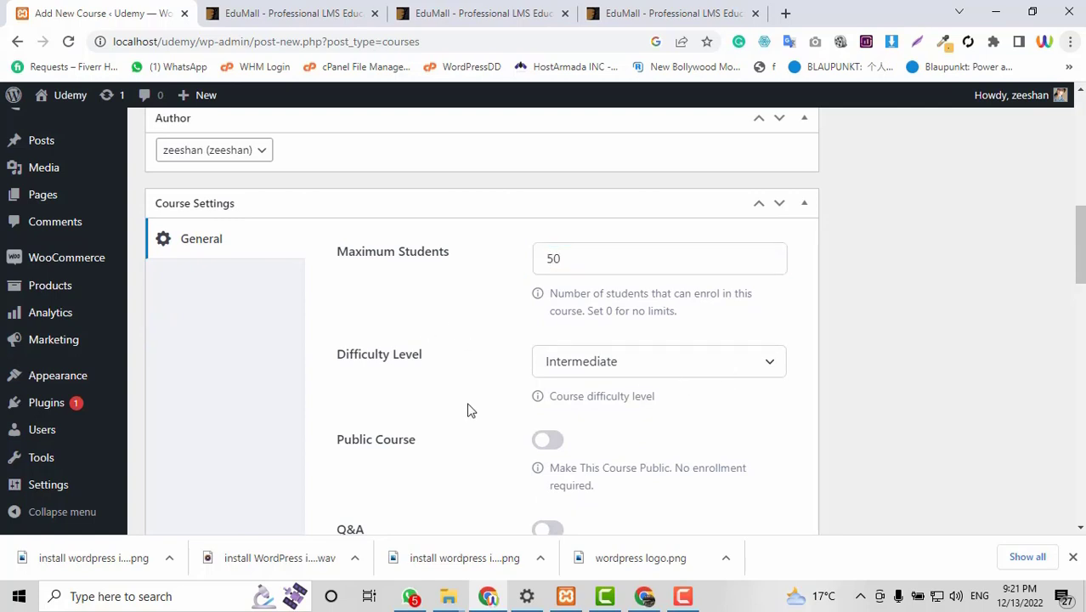
scroll(469, 411, down, 1)
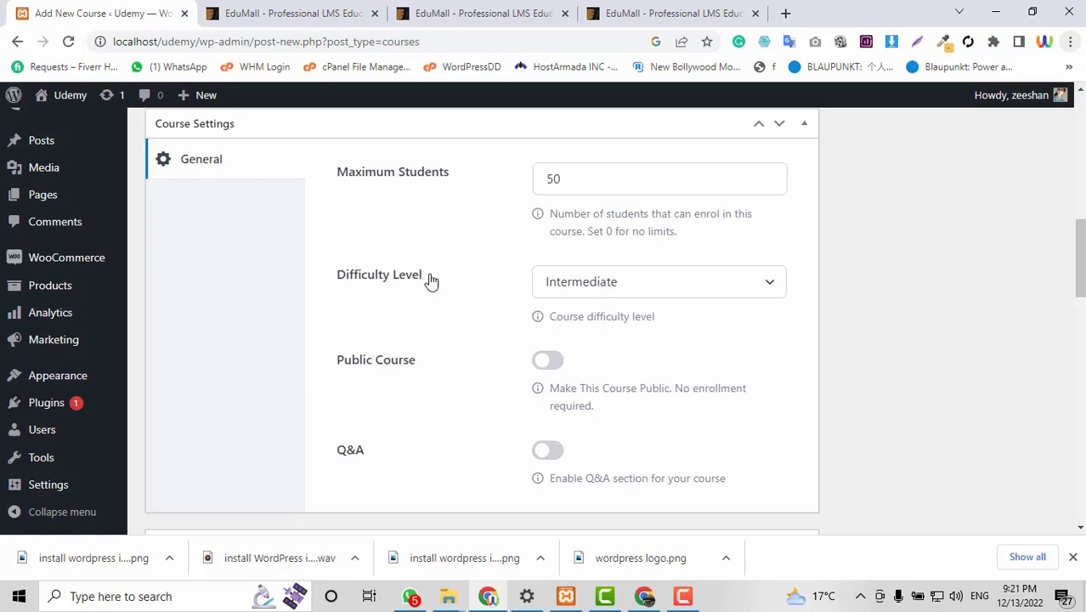
click(572, 287)
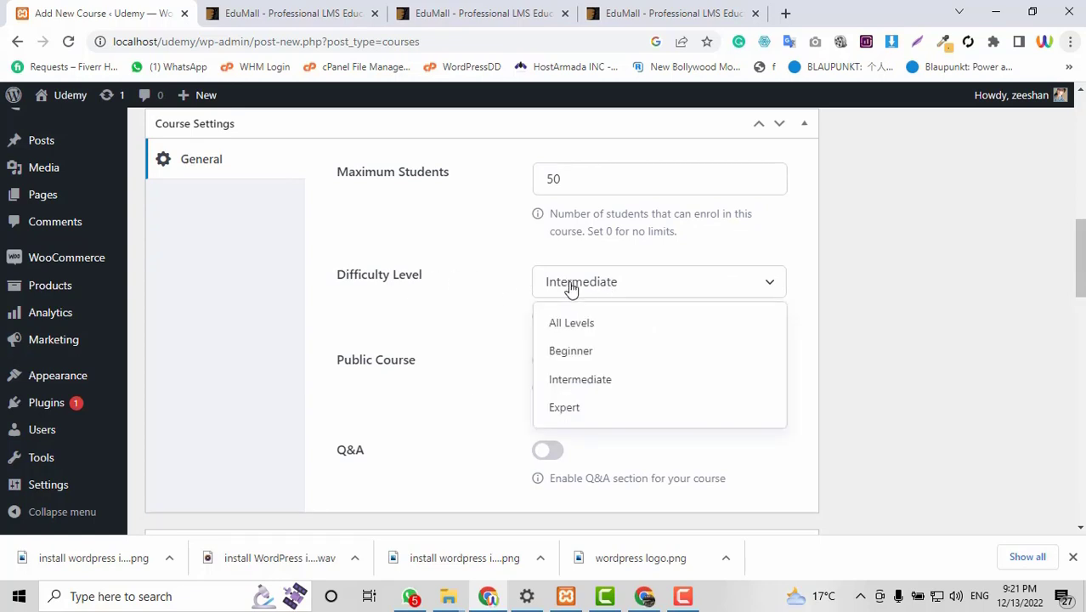
click(579, 355)
scroll(722, 394, down, 2)
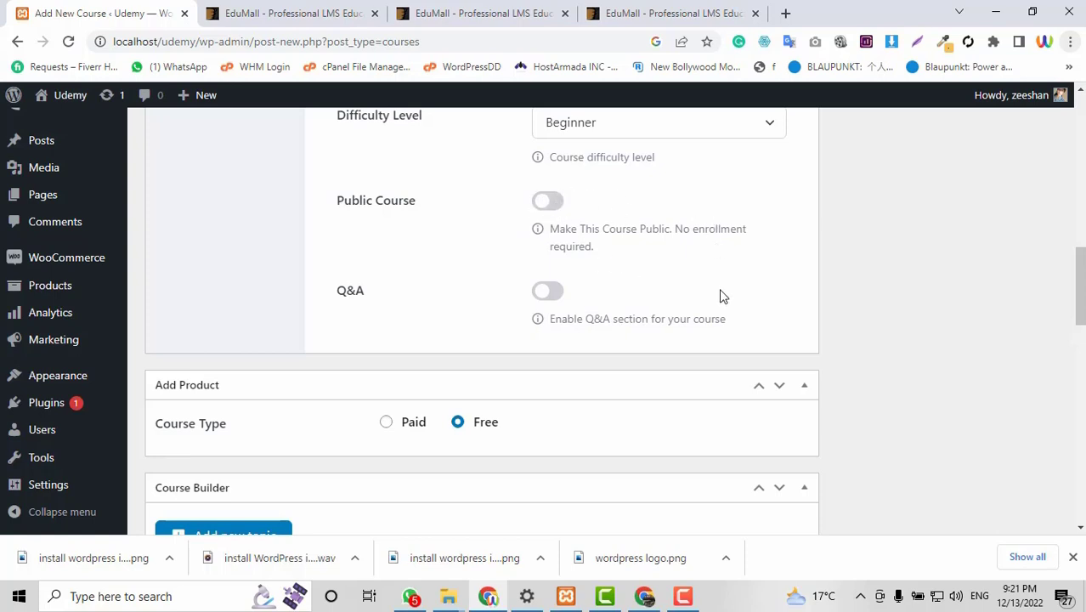
scroll(504, 389, down, 1)
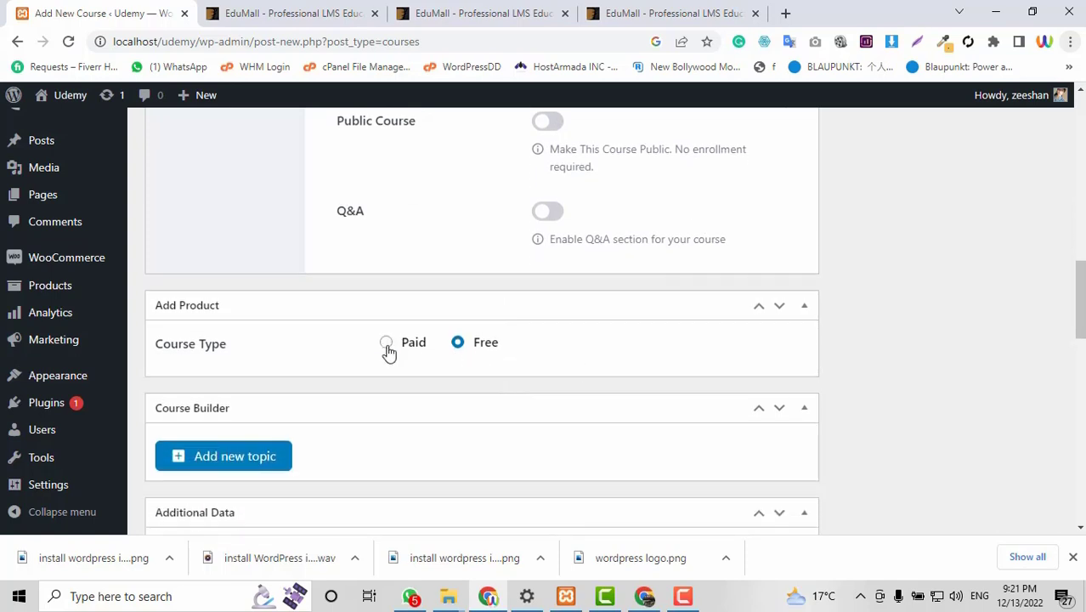
Make the course Paid, leaving the WooCommerce product selector empty.
click(388, 345)
scroll(685, 346, down, 1)
click(441, 306)
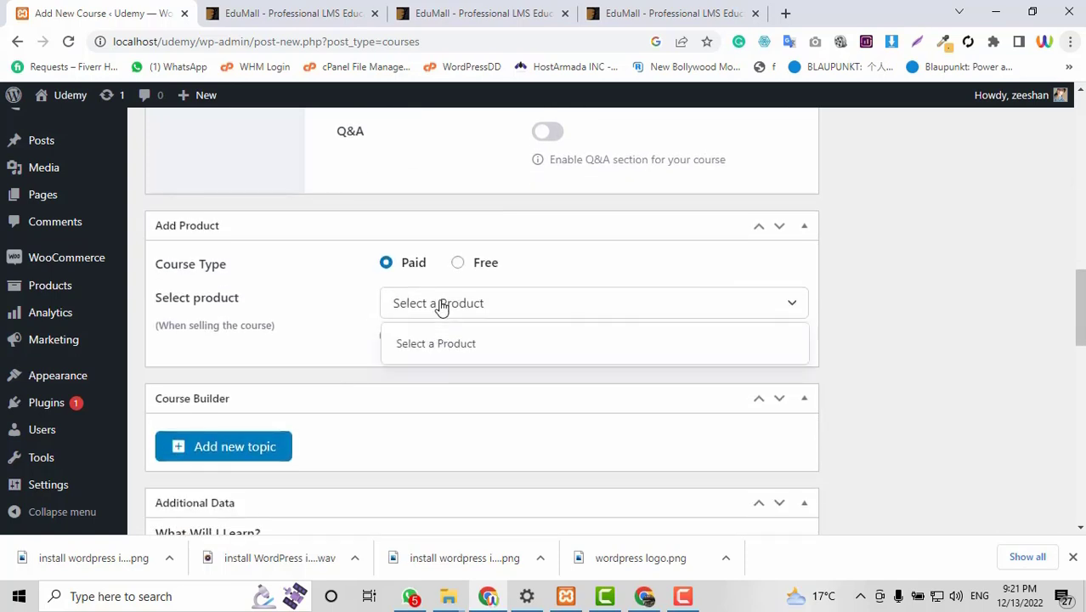
click(295, 308)
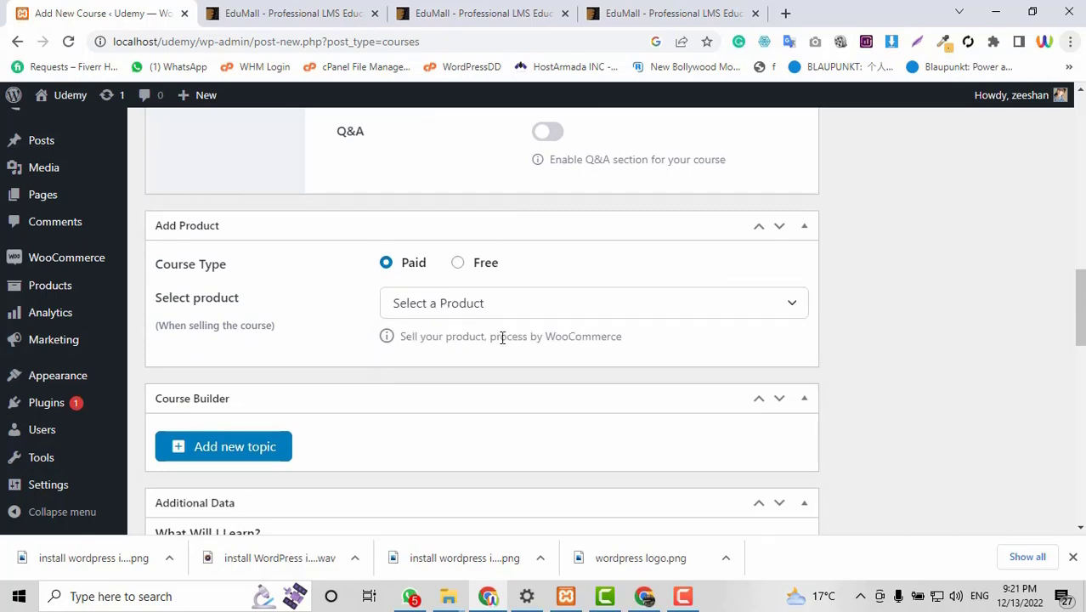
scroll(667, 386, down, 1)
scroll(667, 385, up, 12)
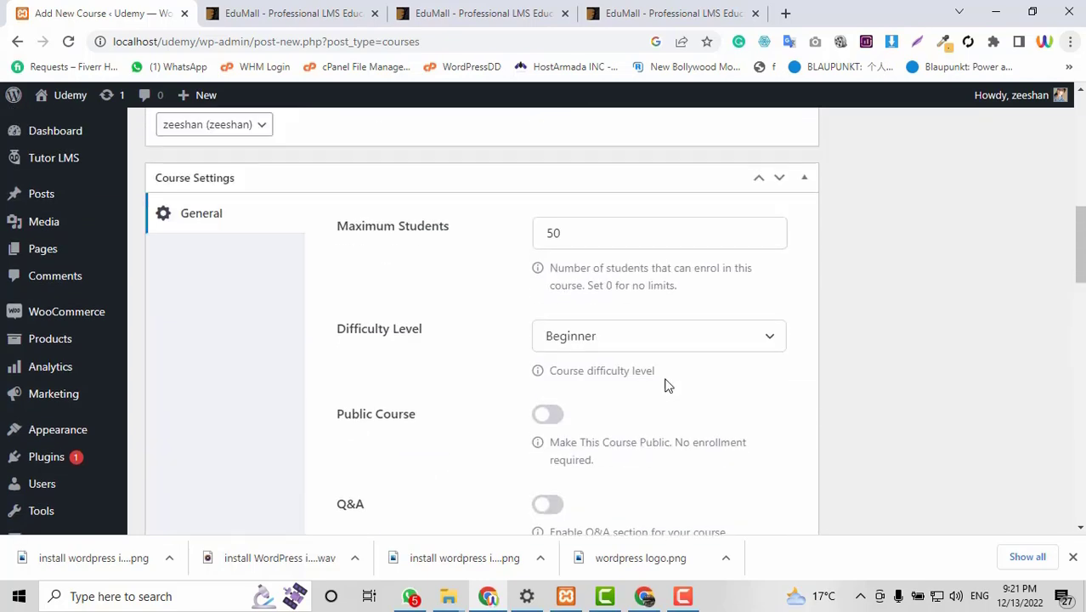
scroll(667, 381, down, 7)
scroll(667, 381, down, 5)
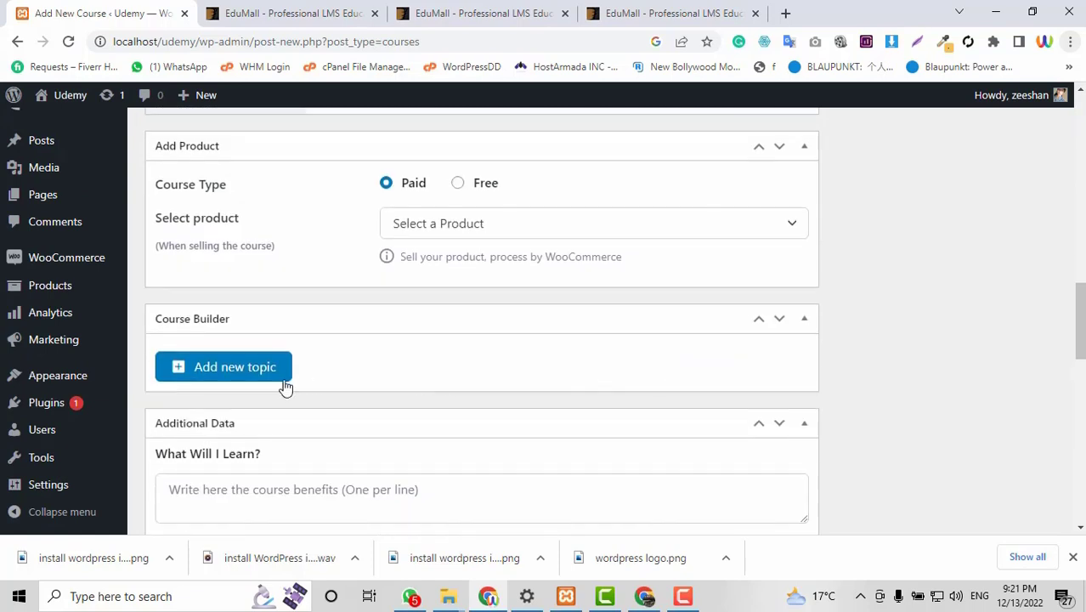
Create a new topic named 'Installing Tutor LMS into WordPress'.
click(219, 367)
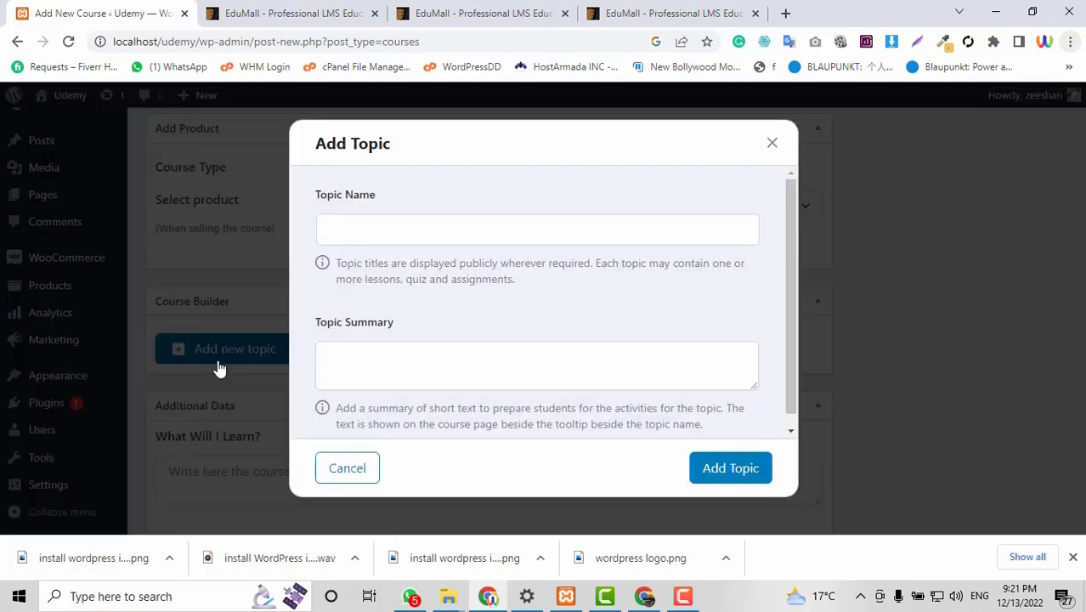
click(400, 233)
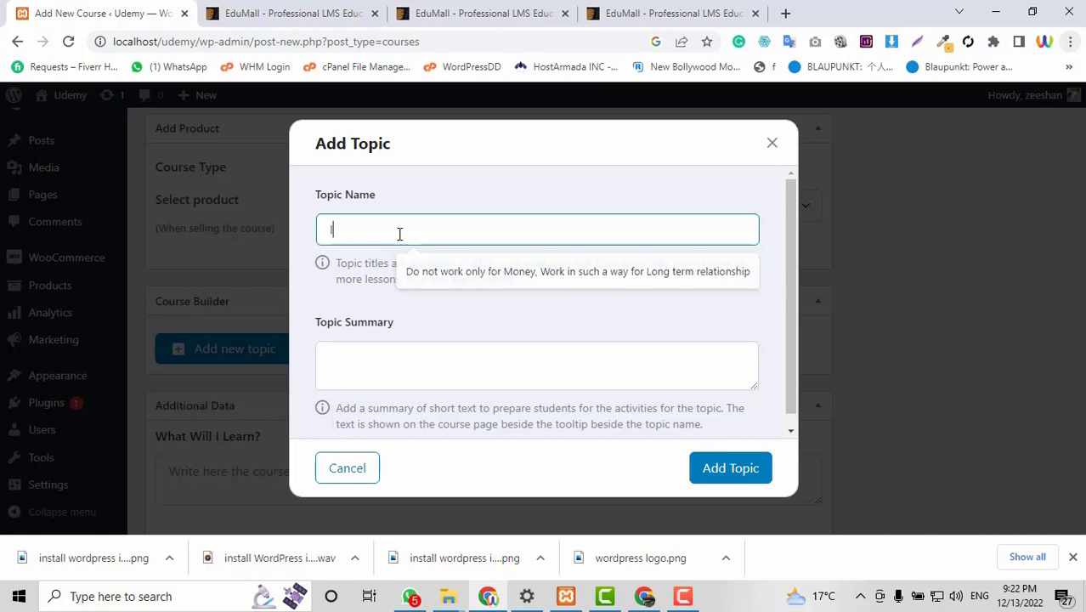
text(Installon)
key(BackSpace)
key(BackSpace)
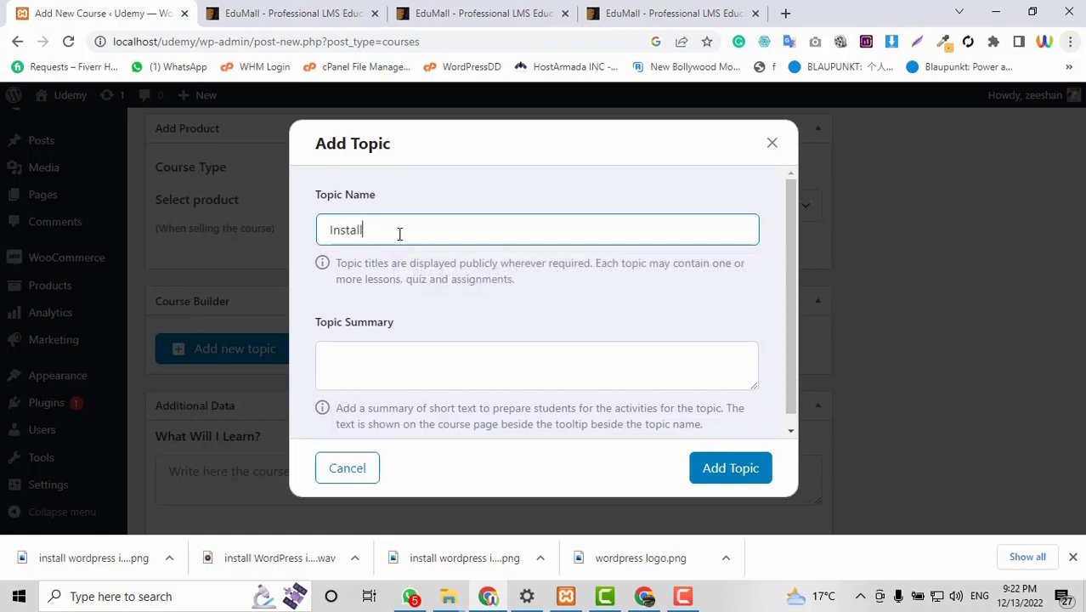
text(ing Tutor LMS into WordPress)
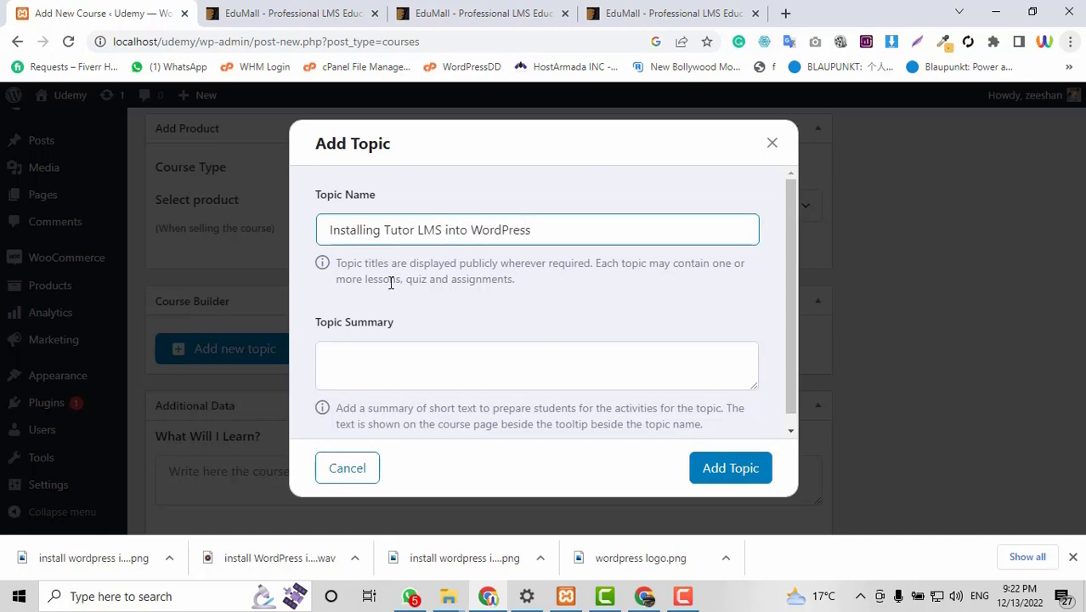
scroll(390, 283, down, 1)
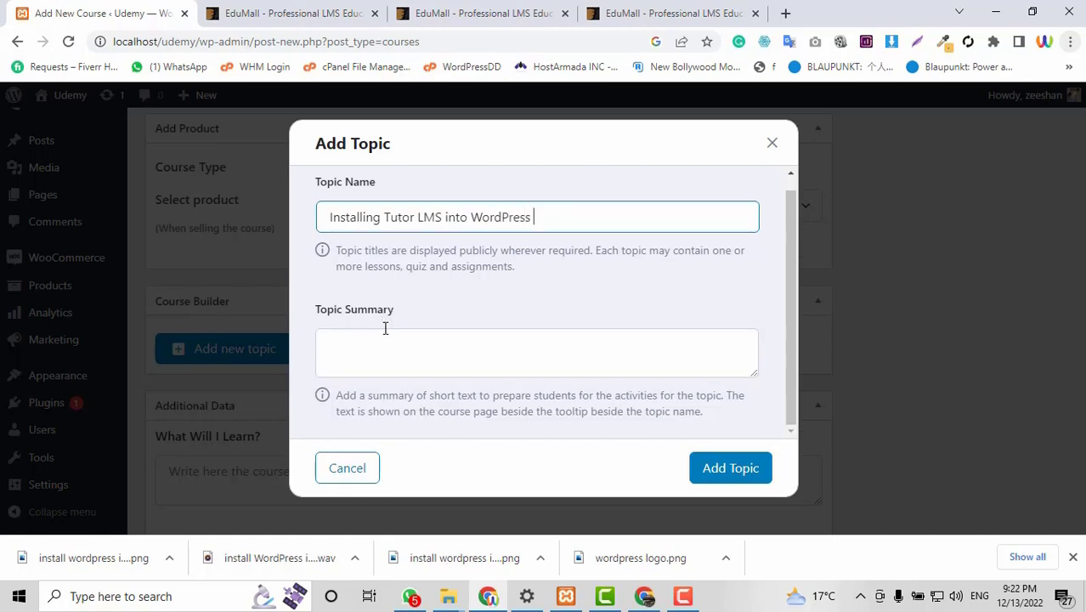
Write a topic summary about installing Tutor LMS into WordPress and add the topic.
click(408, 346)
text(You wei)
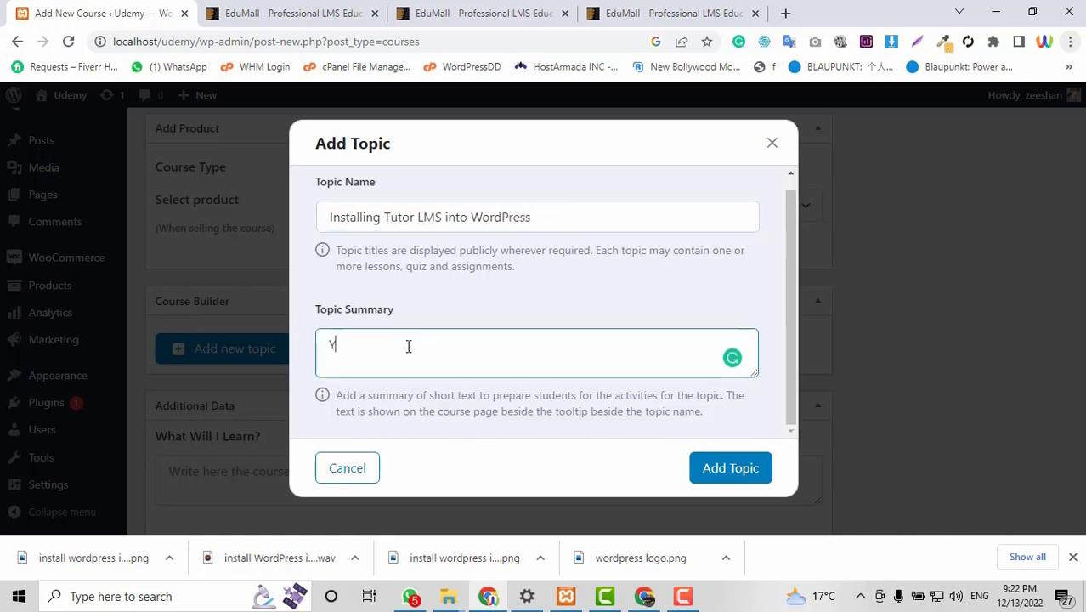
key(BackSpace)
key(BackSpace)
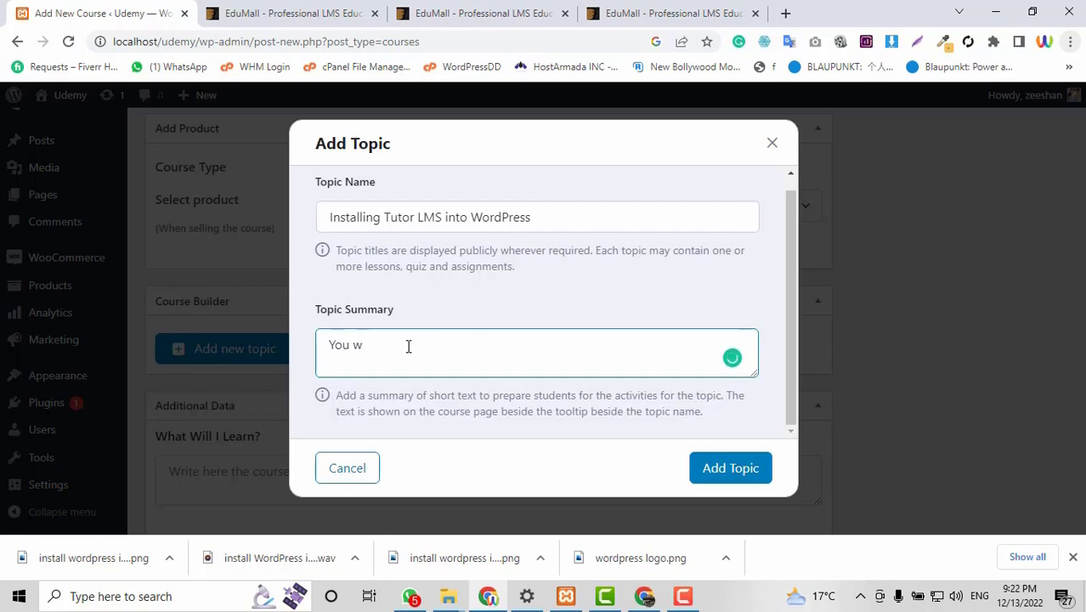
text(ill learn about how to install Turo)
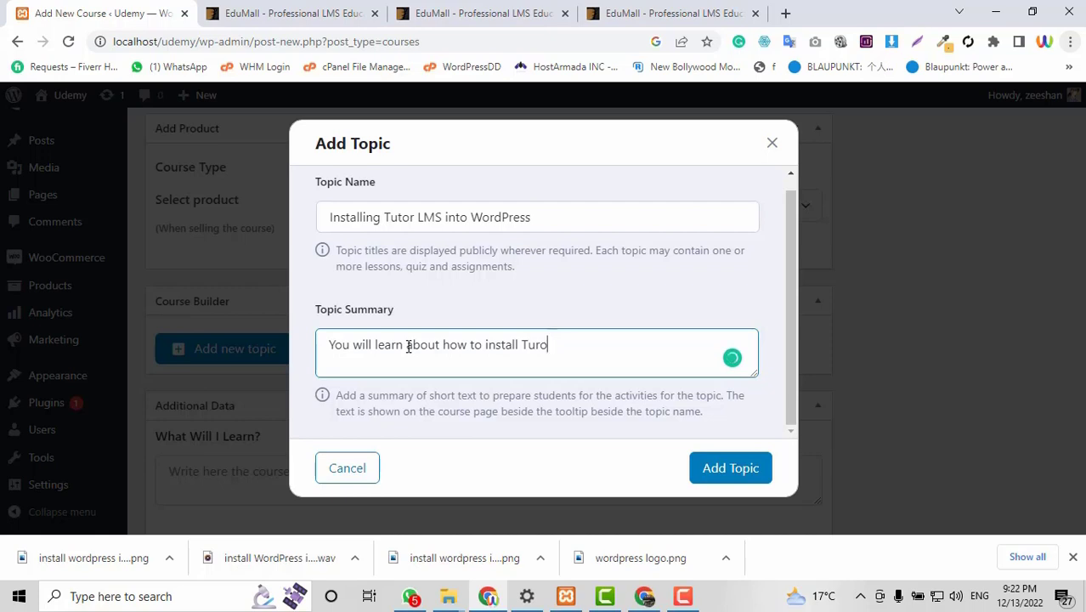
key(BackSpace)
key(BackSpace)
text(tor LMS into WordPRess...)
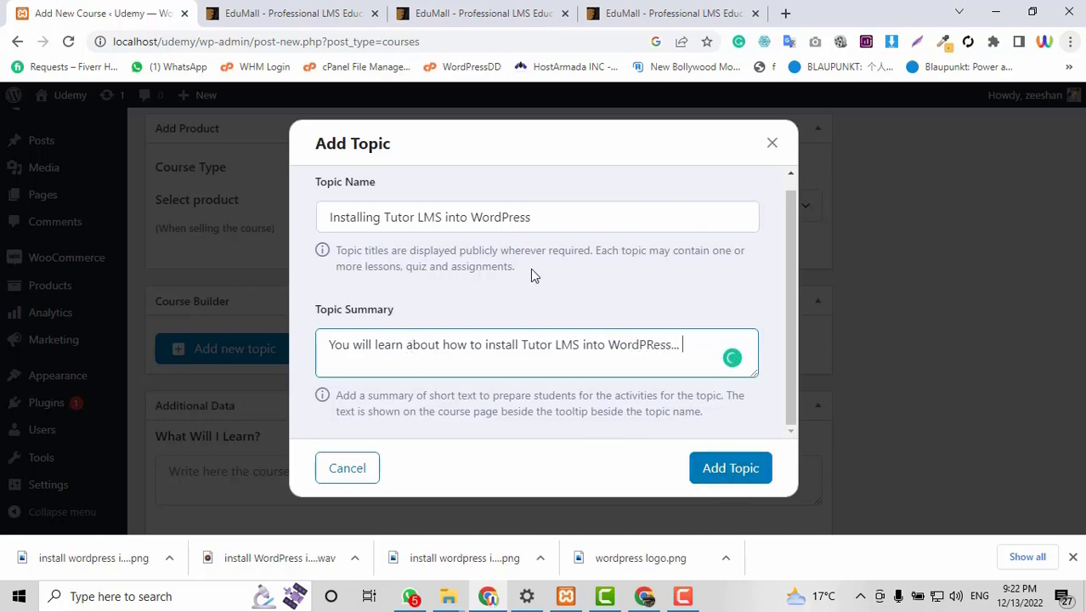
click(715, 473)
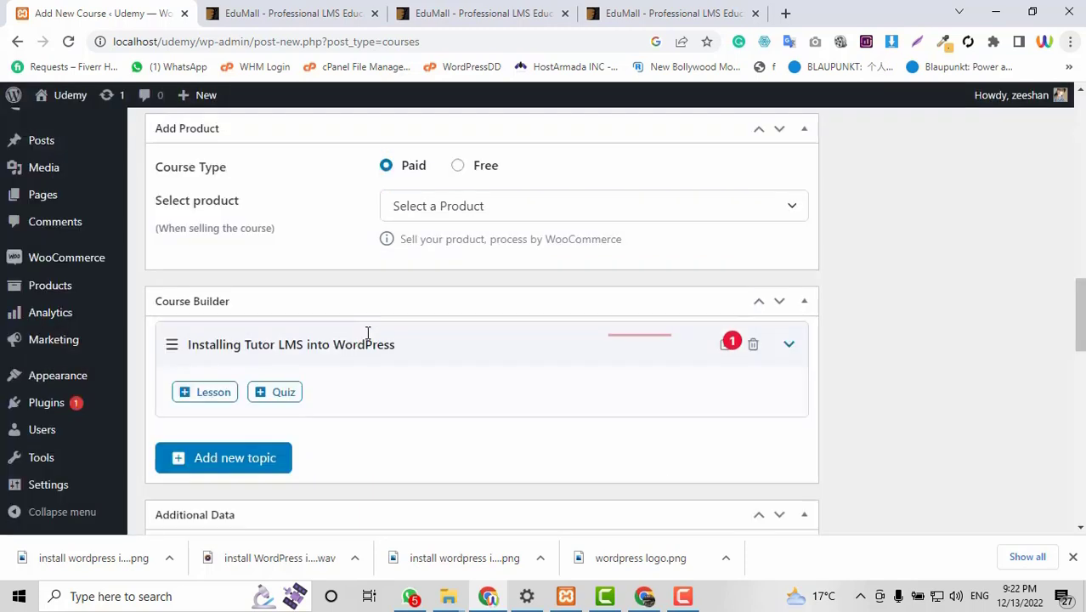
Add a lesson to the topic and replace 'Draft Lesson' with 'Installing and Setup tutor LMS'.
click(227, 397)
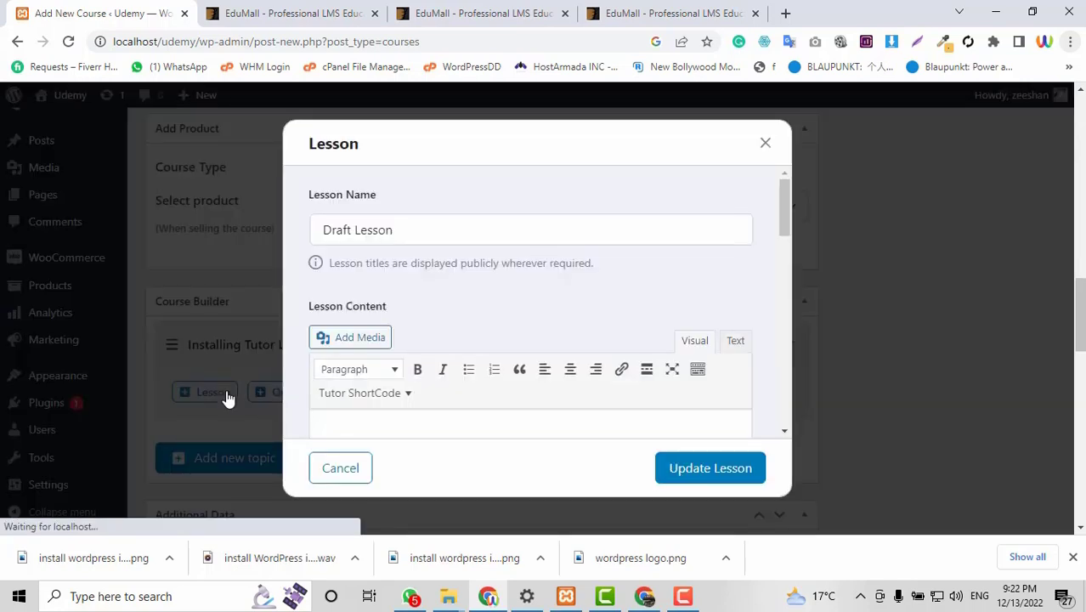
click(432, 243)
key(ctrl+shift+Left)
key(ctrl+shift+Left)
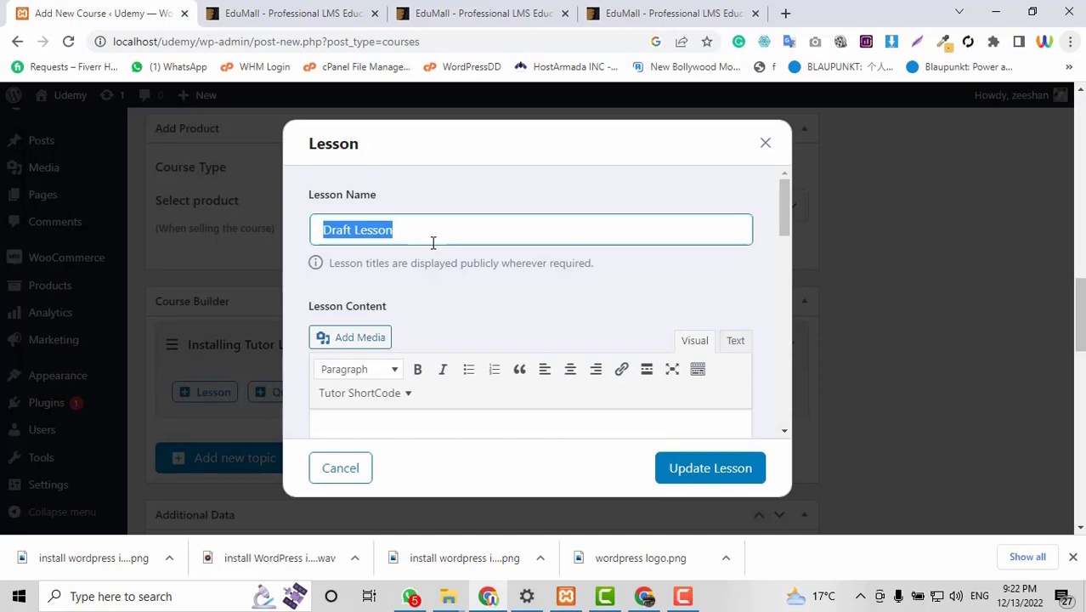
text(Install)
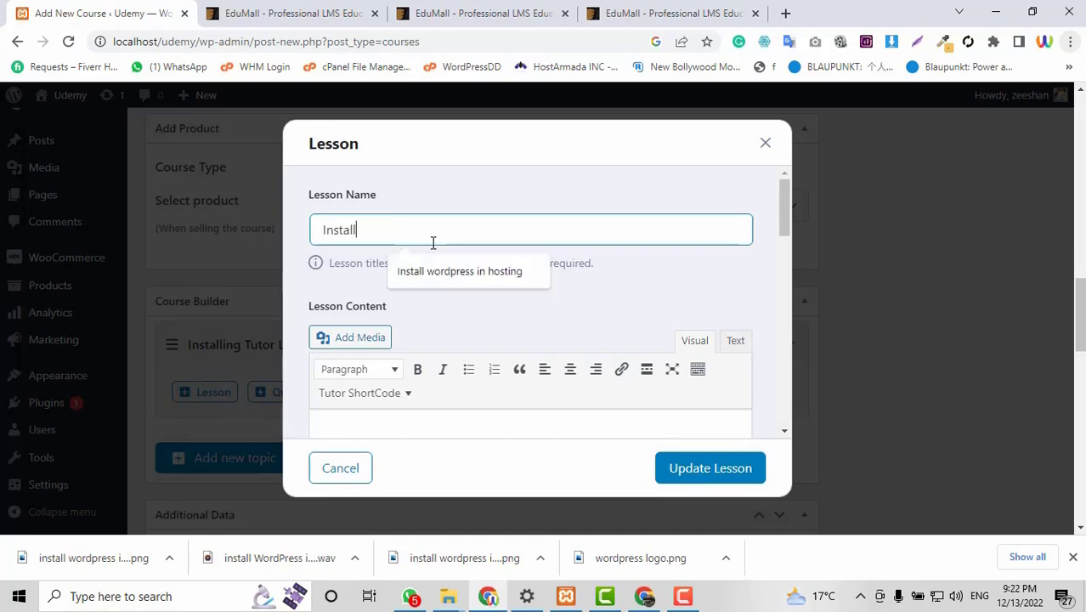
text(ing an)
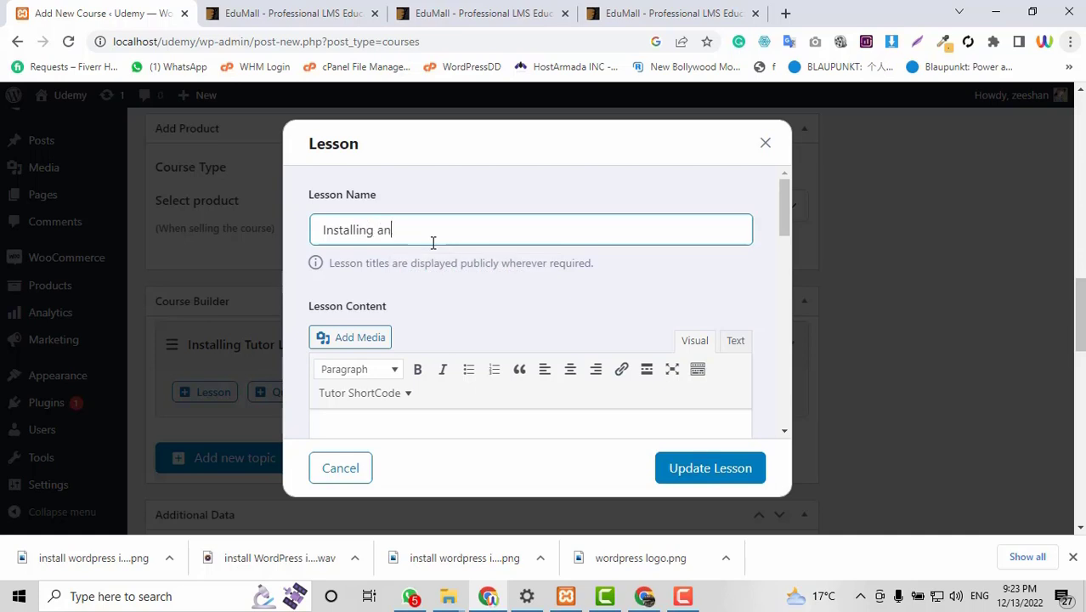
text(d Ste)
key(BackSpace)
key(BackSpace)
text(etup p Yu)
key(BackSpace)
key(BackSpace)
key(BackSpace)
text(Y)
key(BackSpace)
key(BackSpace)
text(tutor)
Copy the first About This Course paragraph from the EduMall preview into the lesson content.
scroll(444, 293, down, 2)
click(444, 292)
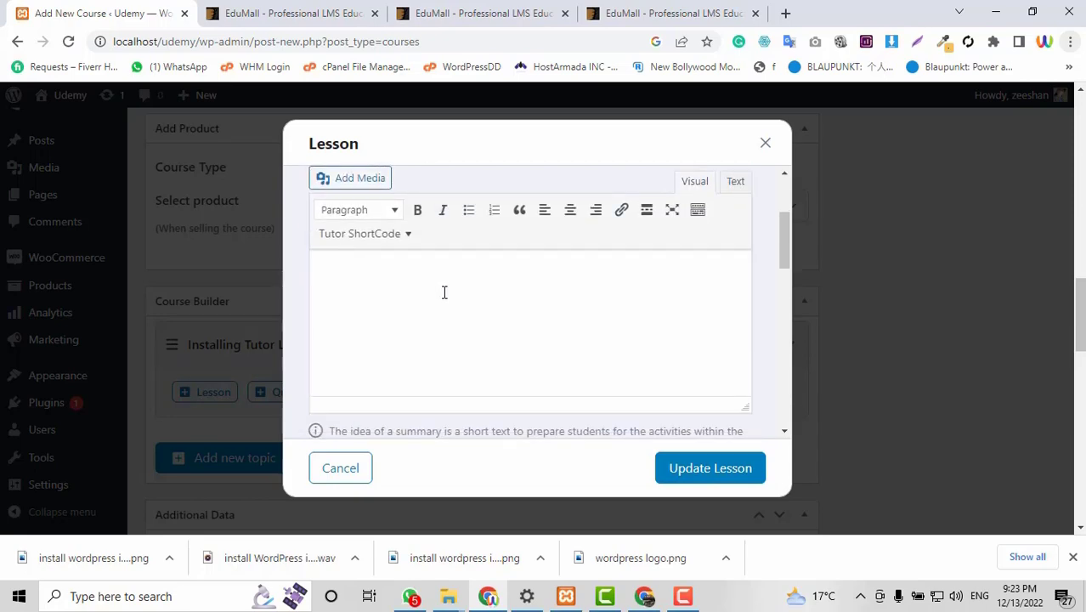
click(293, 10)
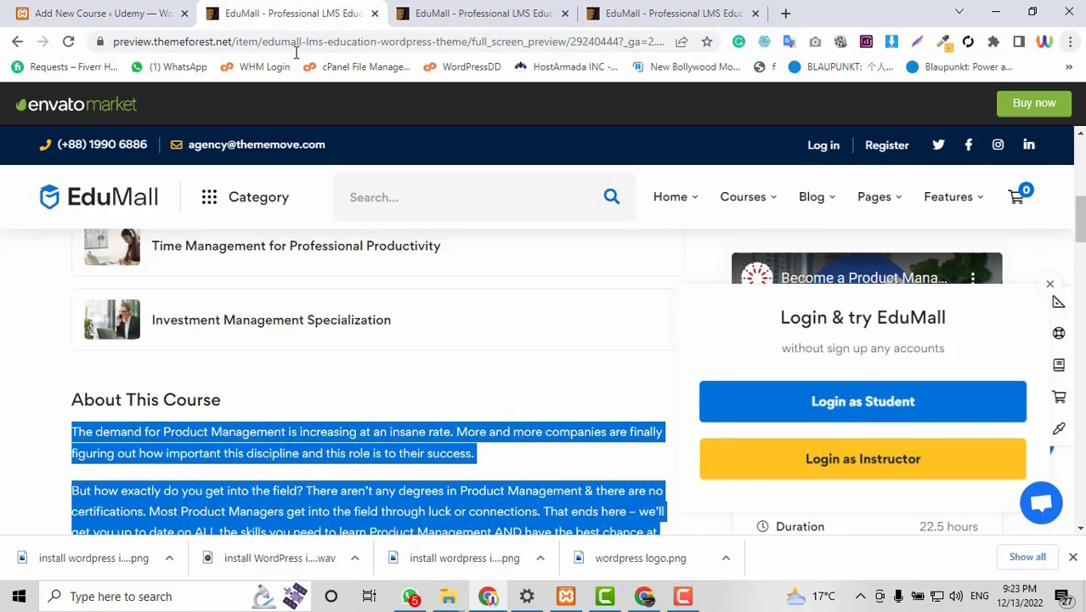
click(495, 453)
drag(483, 456, 71, 431)
key(ctrl+c)
click(144, 10)
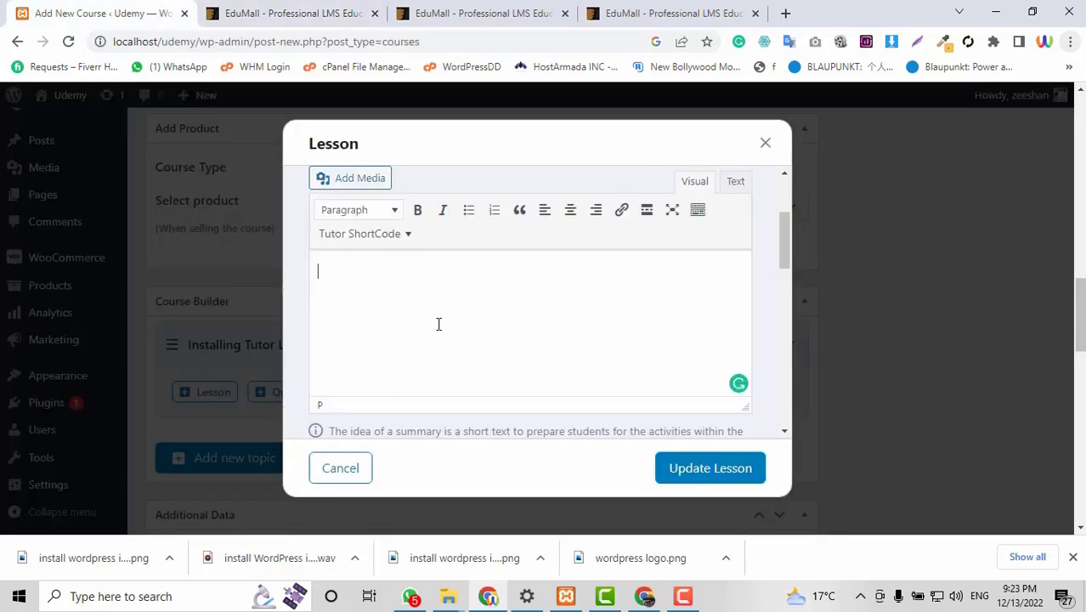
key(ctrl+v)
Set the lesson's video source to Youtube, then bring the EduMall preview back.
scroll(439, 324, down, 3)
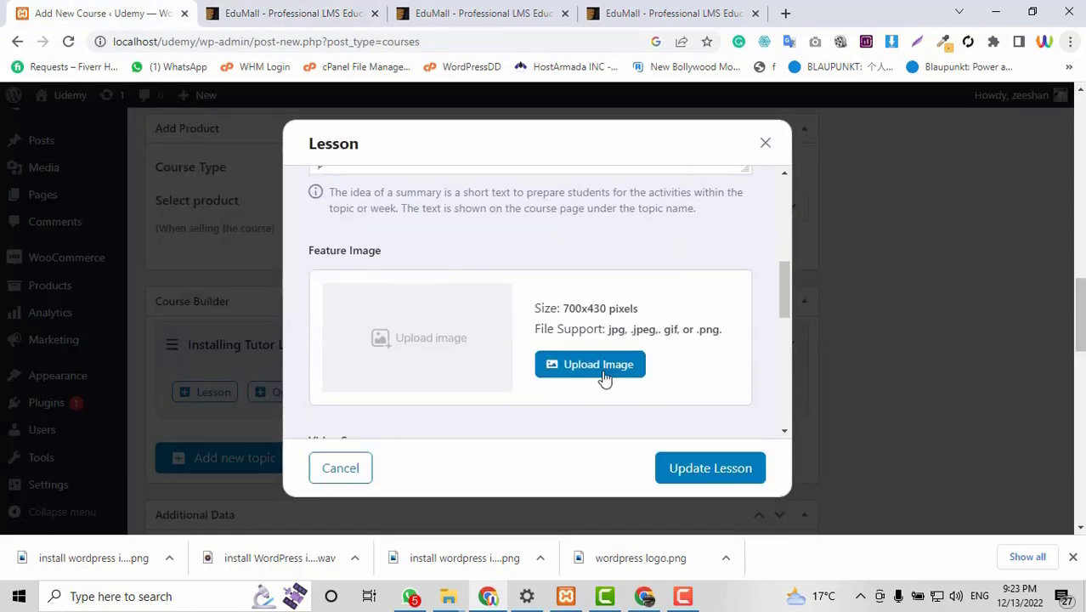
scroll(337, 266, up, 1)
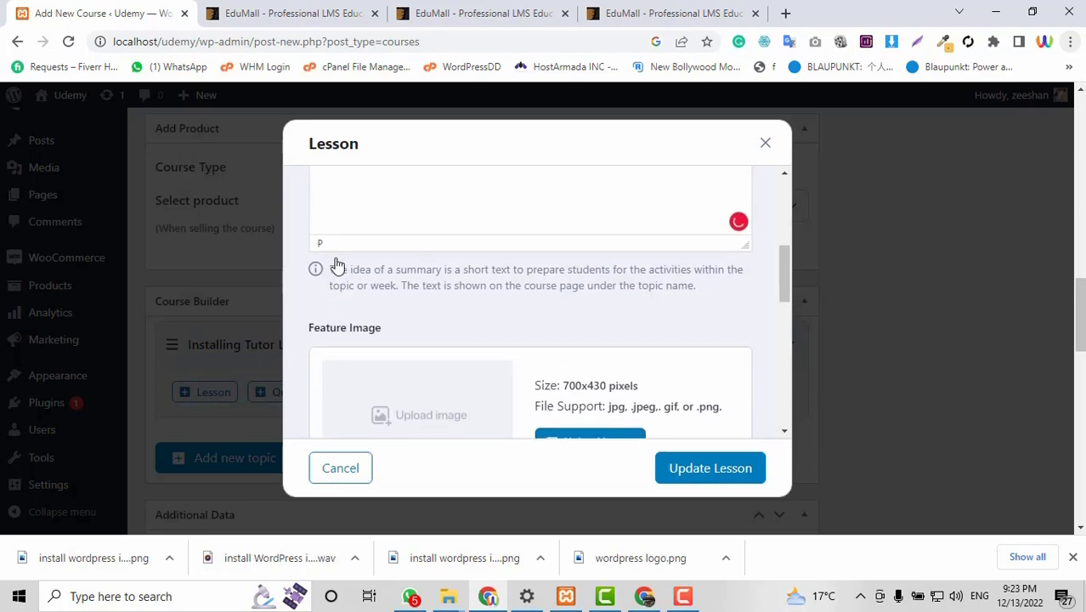
scroll(338, 266, up, 3)
scroll(490, 342, down, 4)
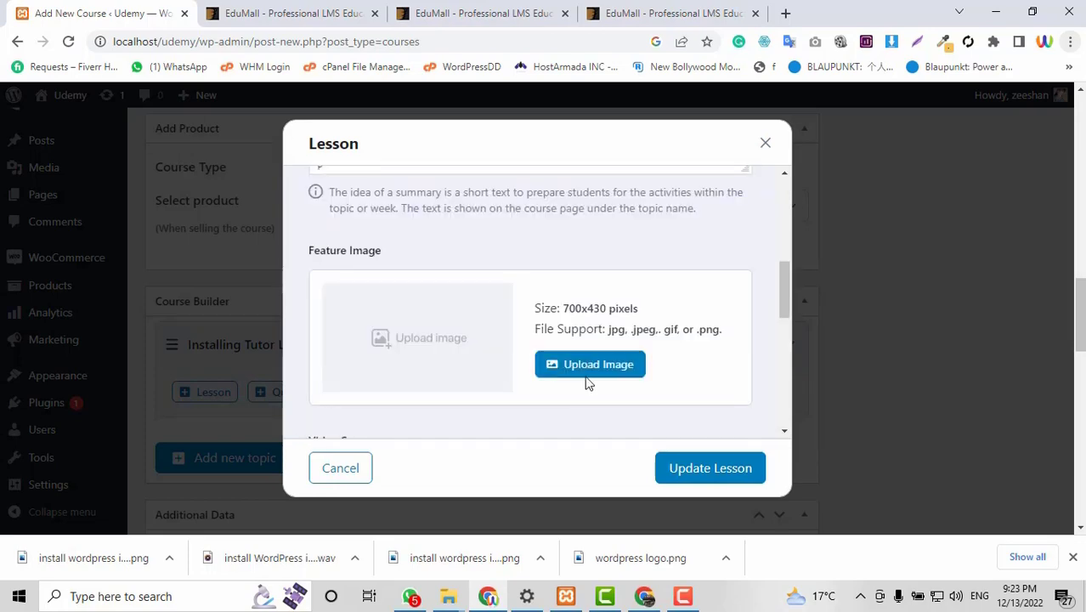
scroll(591, 369, down, 2)
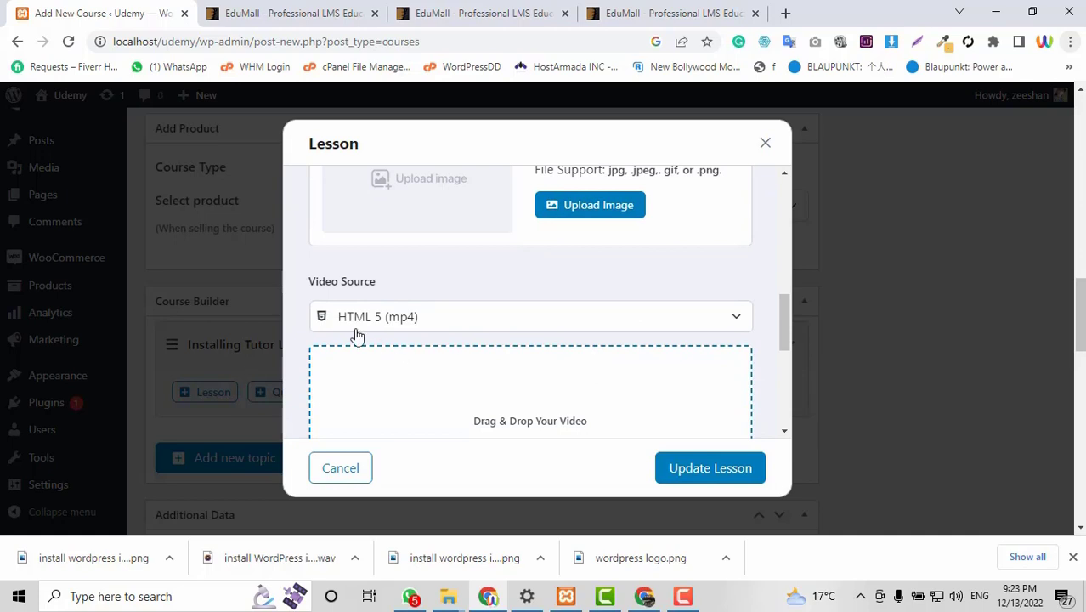
scroll(684, 320, up, 1)
scroll(685, 322, down, 3)
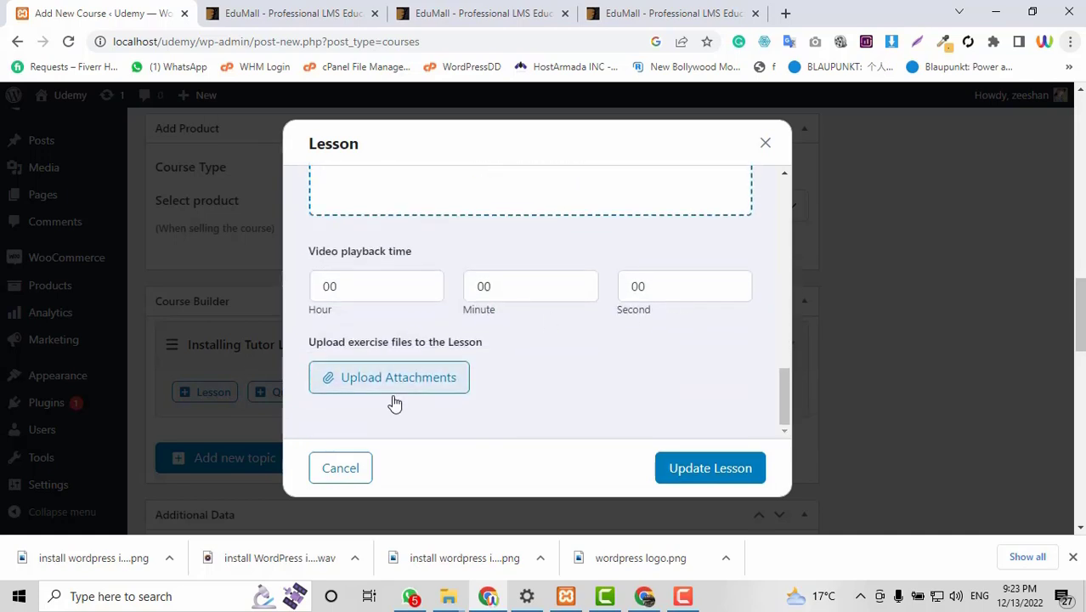
scroll(603, 425, up, 3)
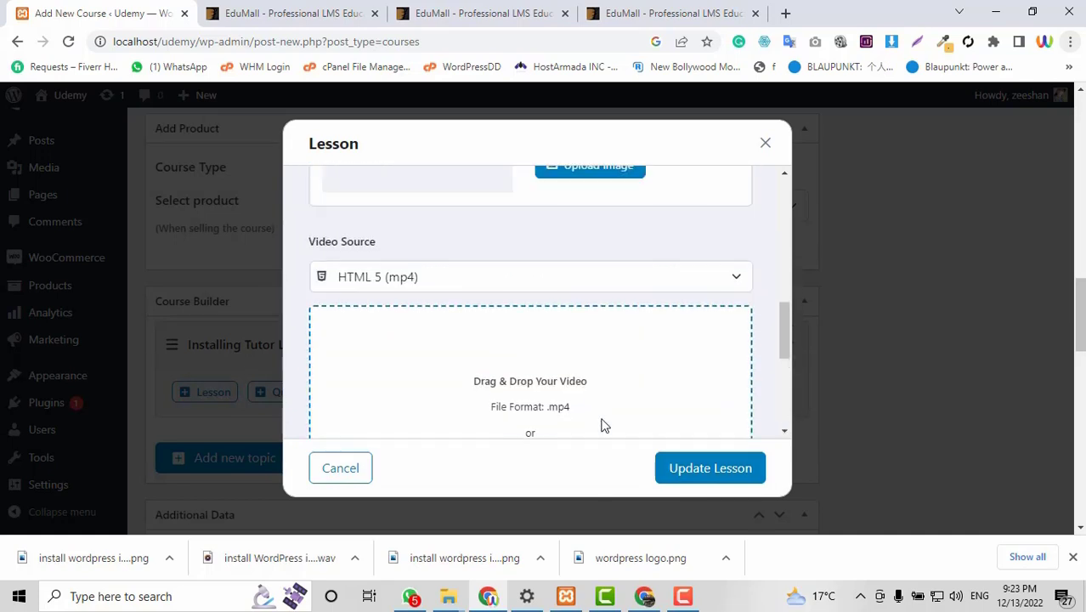
scroll(381, 310, down, 1)
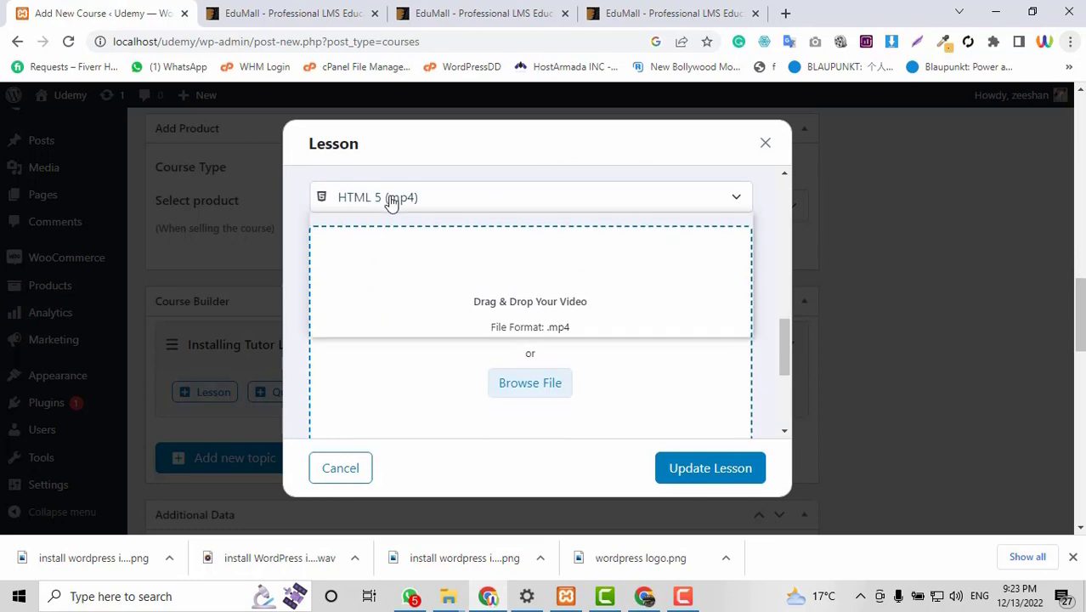
click(391, 200)
click(399, 276)
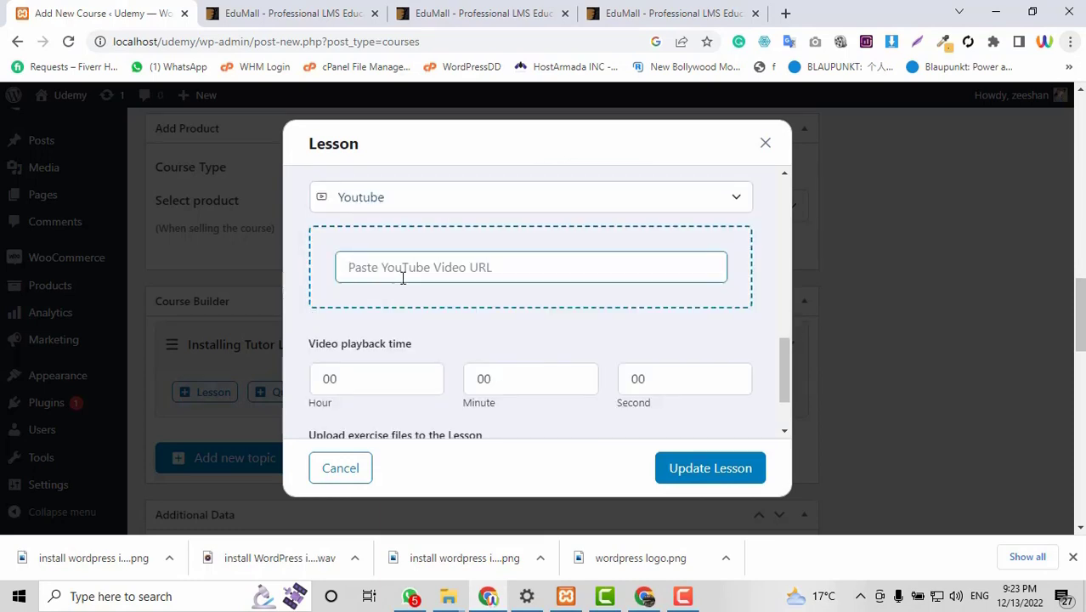
click(289, 13)
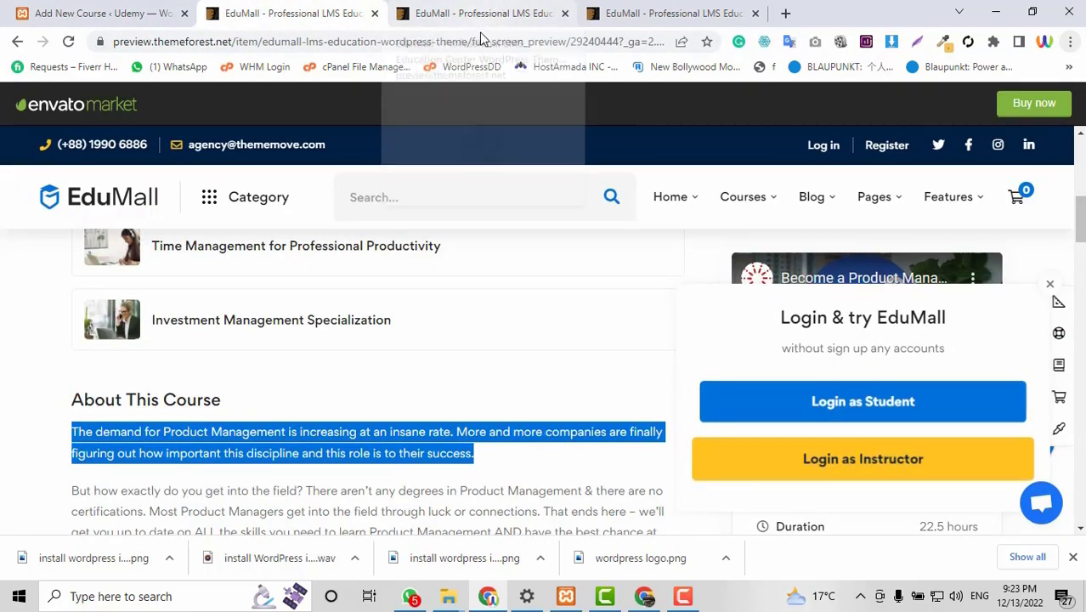
scroll(677, 438, up, 5)
Load youtube.com in the third tab, then return to the lesson form.
scroll(677, 438, down, 8)
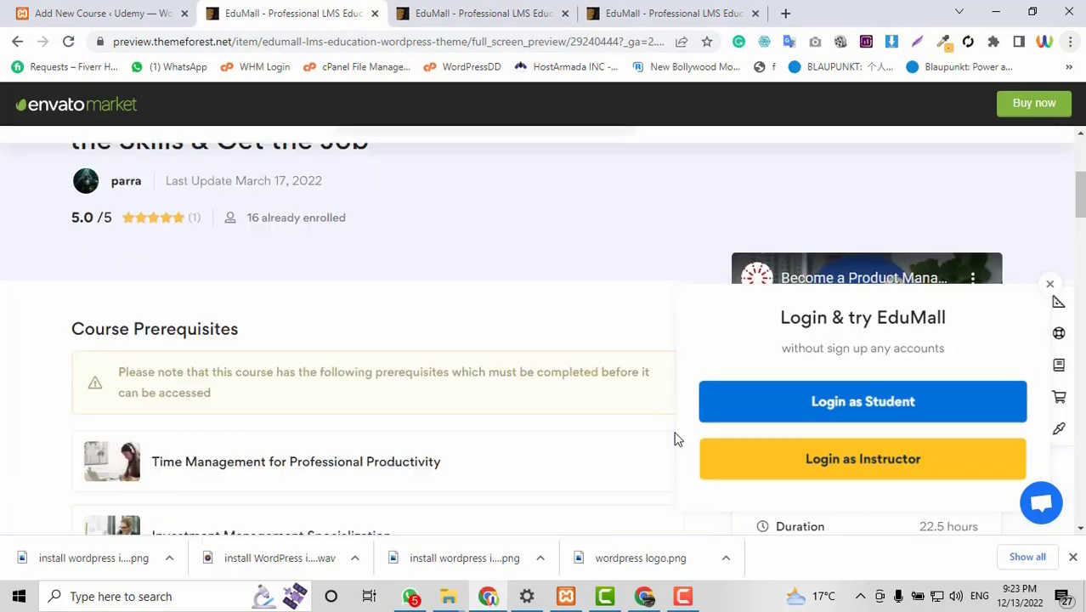
scroll(677, 436, up, 3)
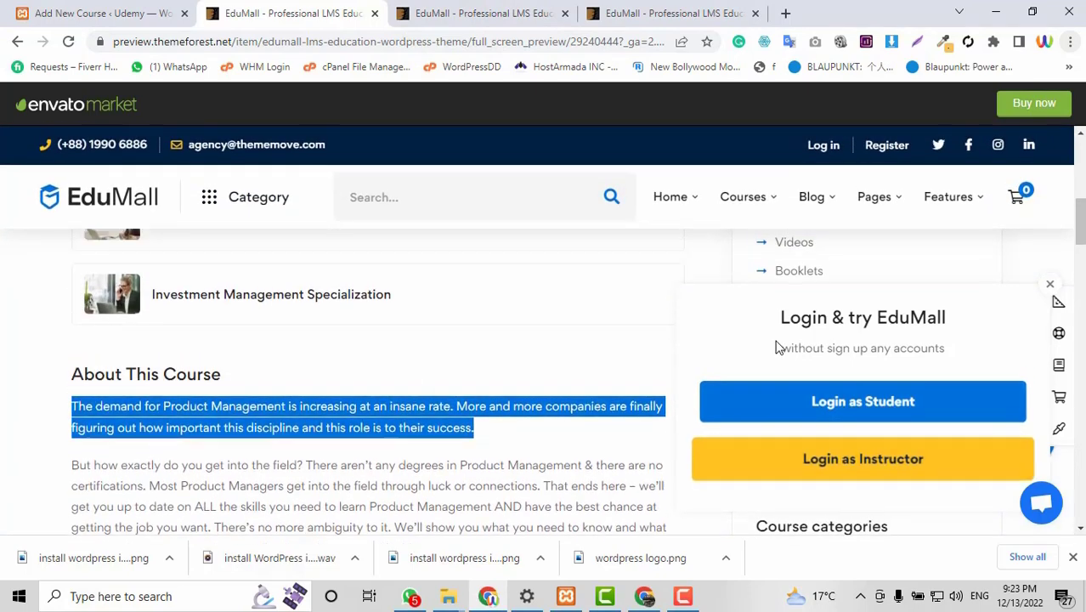
scroll(419, 401, down, 5)
scroll(420, 395, up, 1)
click(440, 12)
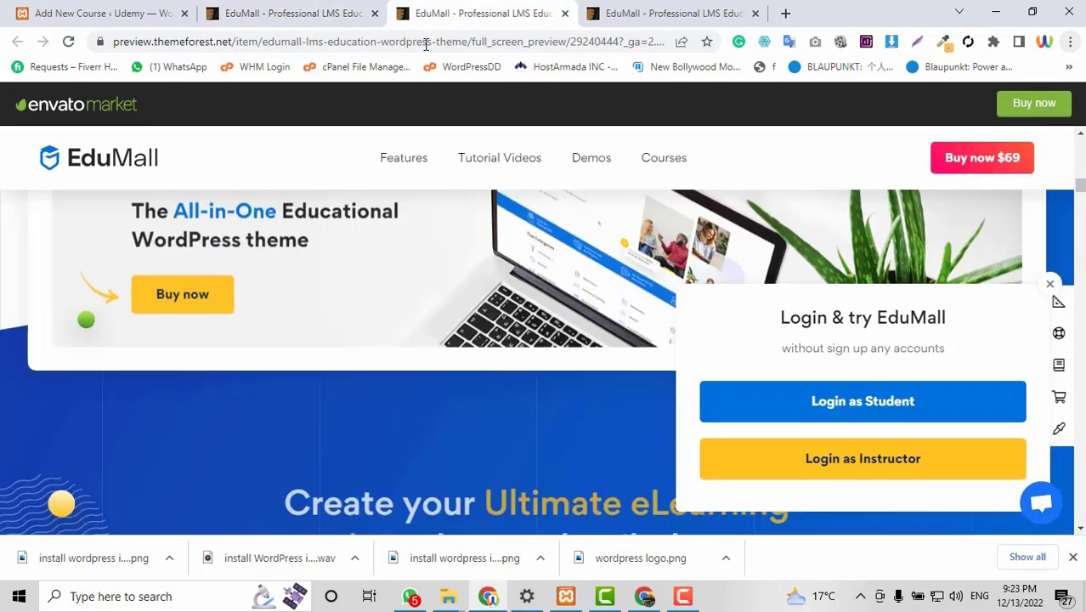
click(425, 42)
text(you)
key(Return)
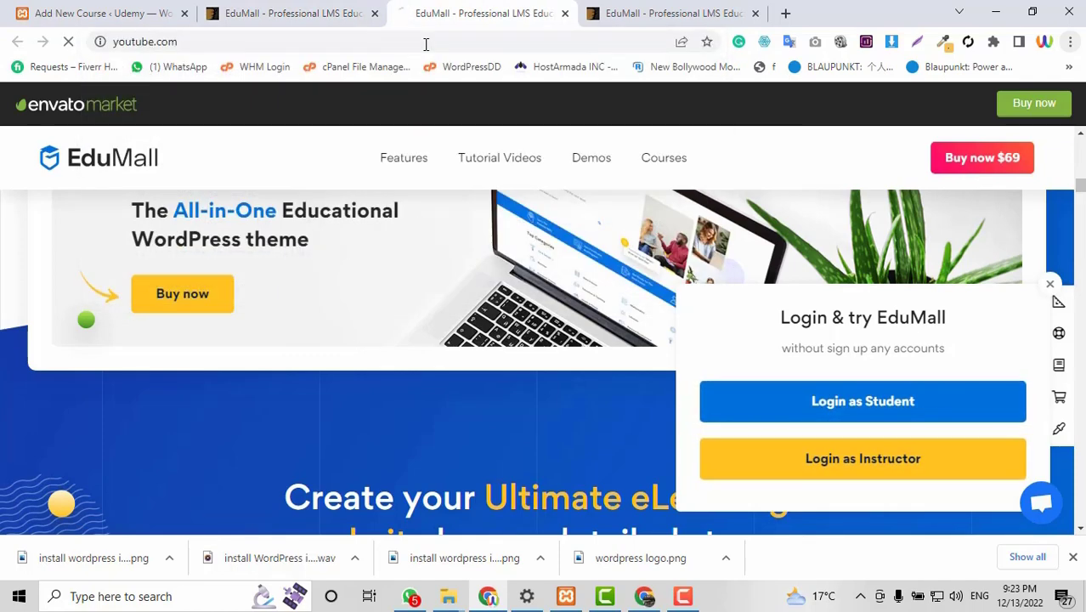
click(129, 12)
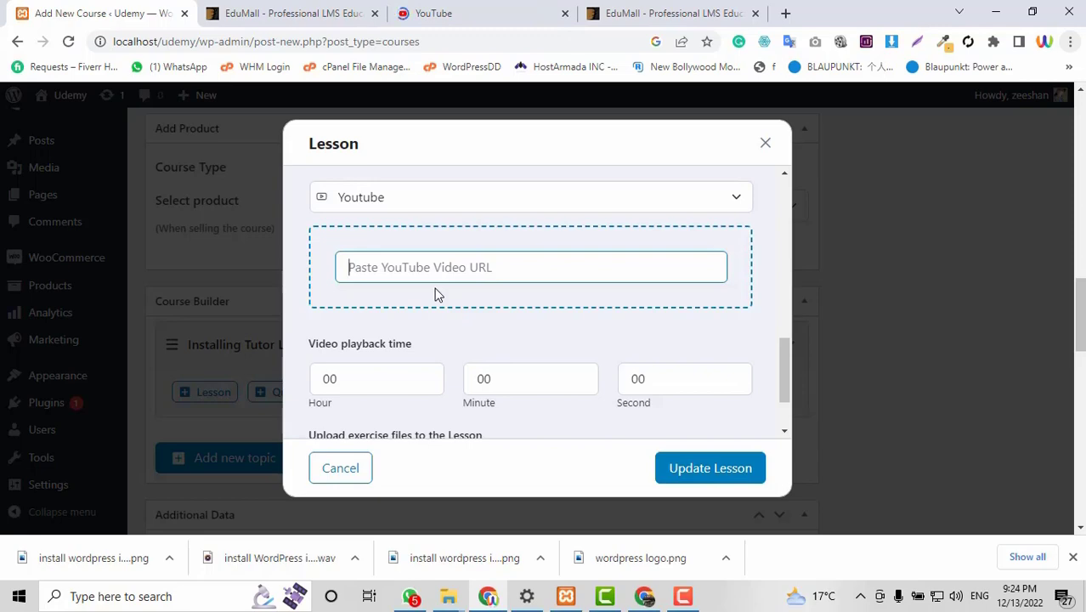
Copy the WordPress install video's YouTube link into the lesson's video URL field.
click(521, 7)
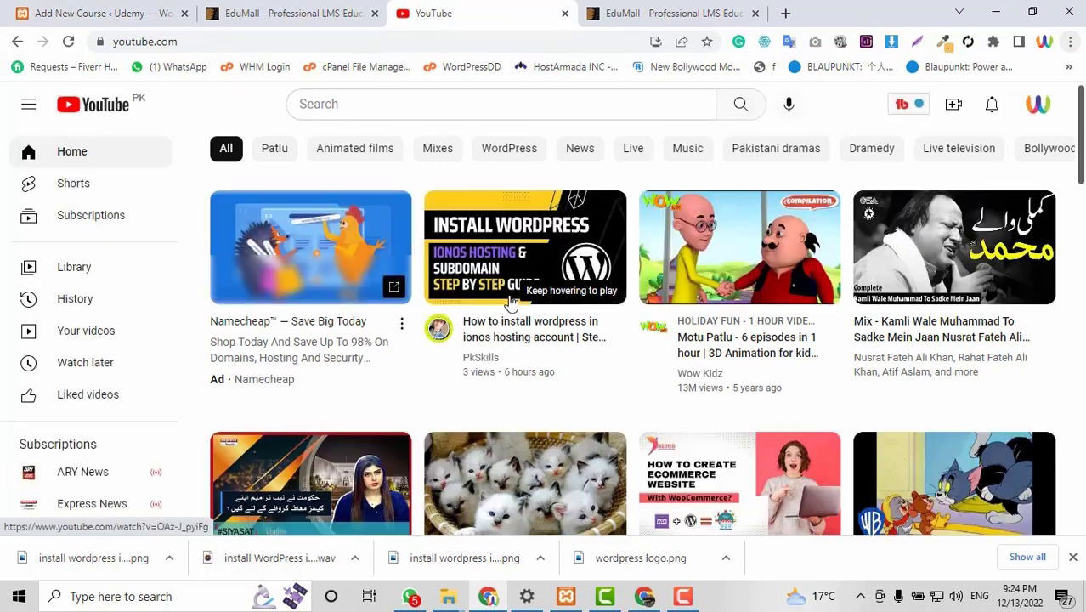
right_click(519, 326)
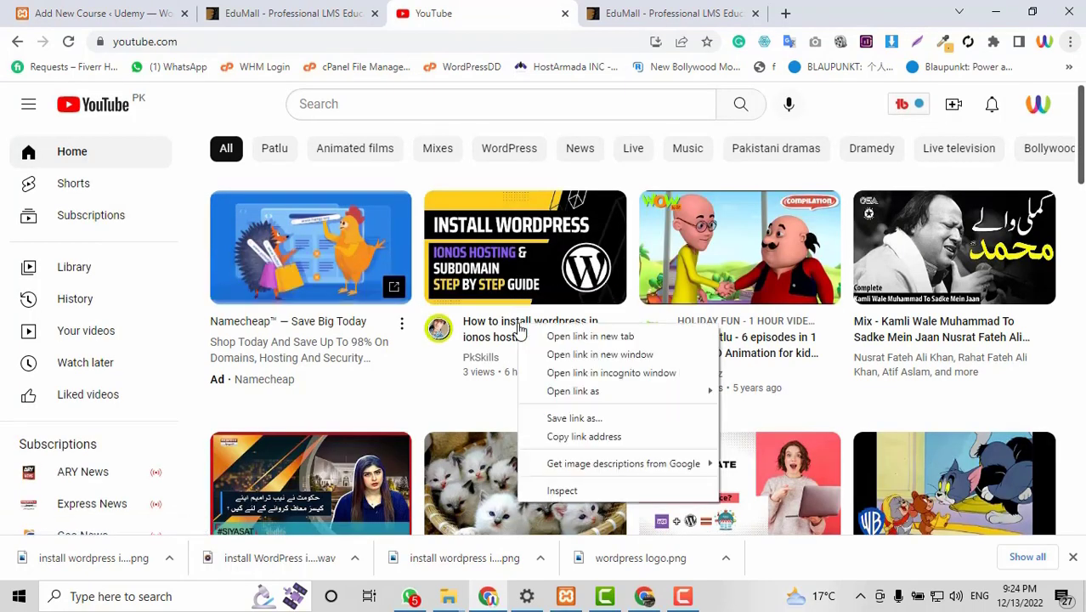
click(580, 436)
click(156, 10)
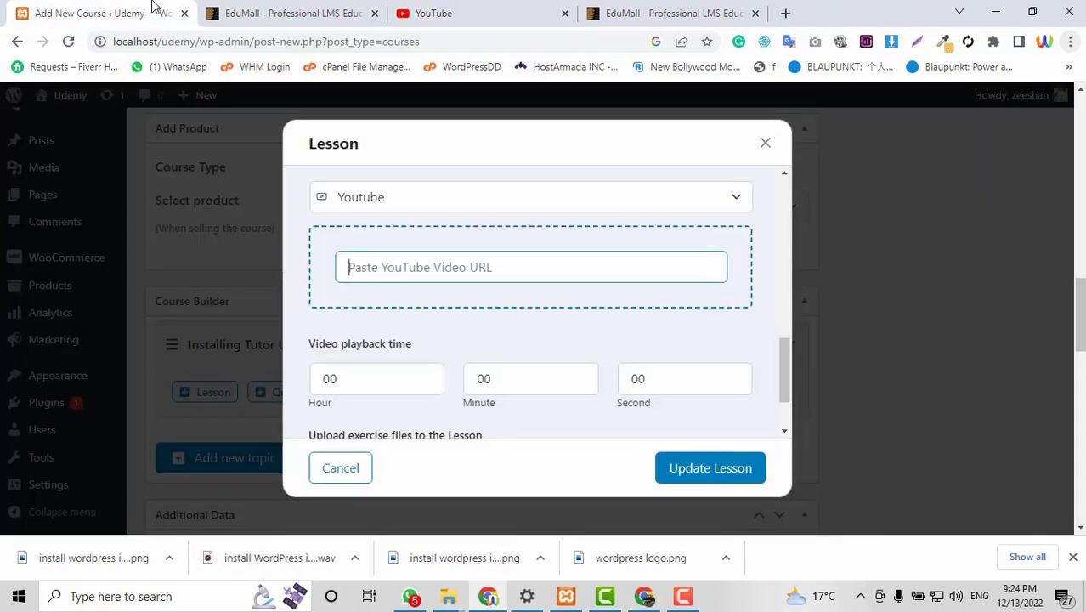
click(427, 269)
text(https://www.youtube.com/watch?v=OAz-J_pyiFg)
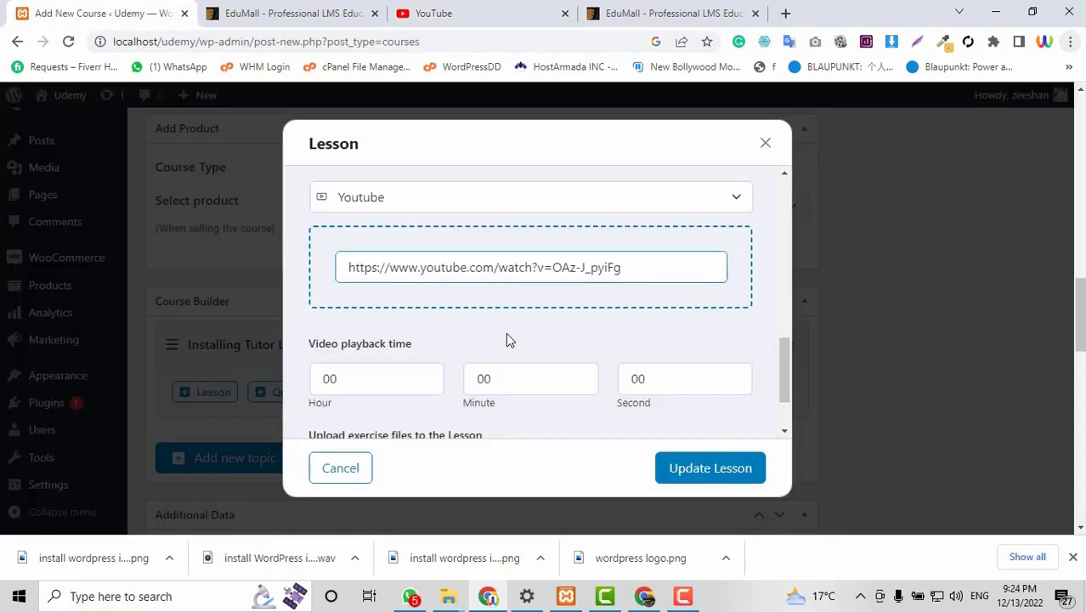
Set the video playback time to 05 minutes and update the lesson.
click(339, 382)
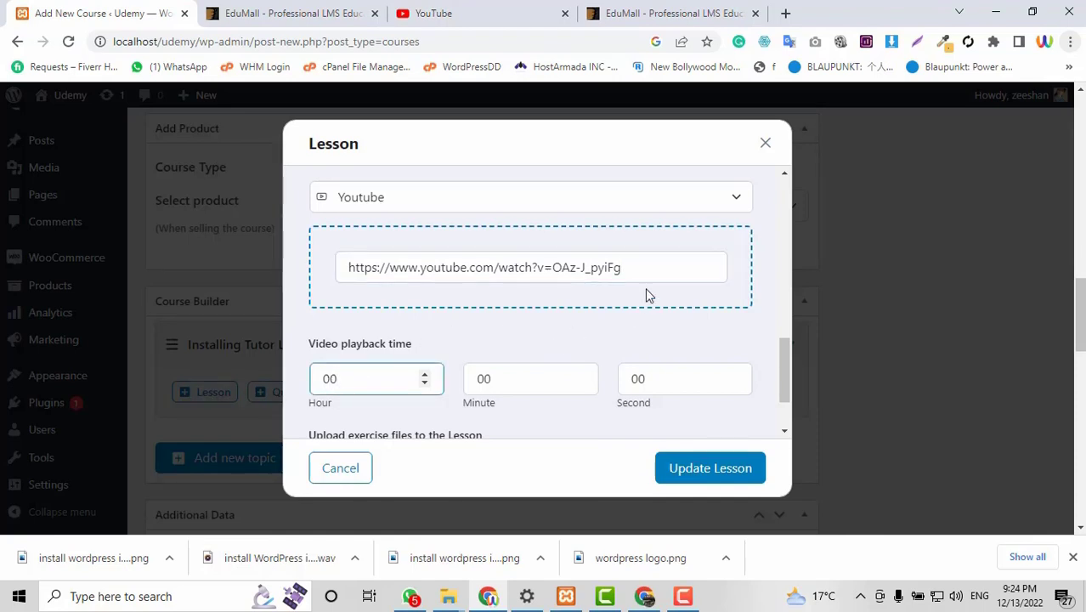
double_click(468, 382)
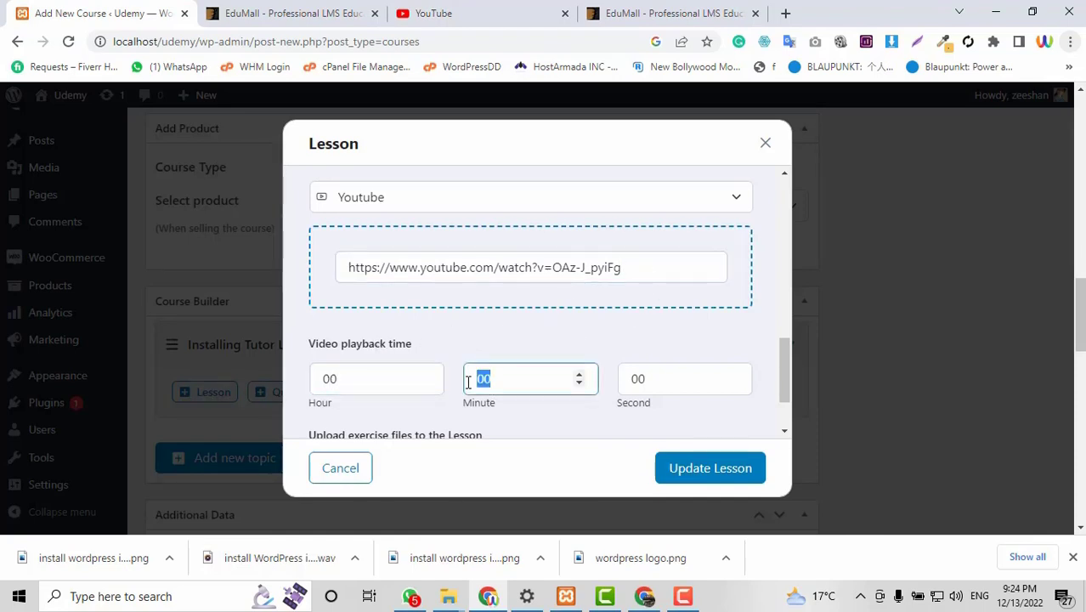
drag(482, 379, 495, 380)
text(5)
scroll(608, 391, down, 2)
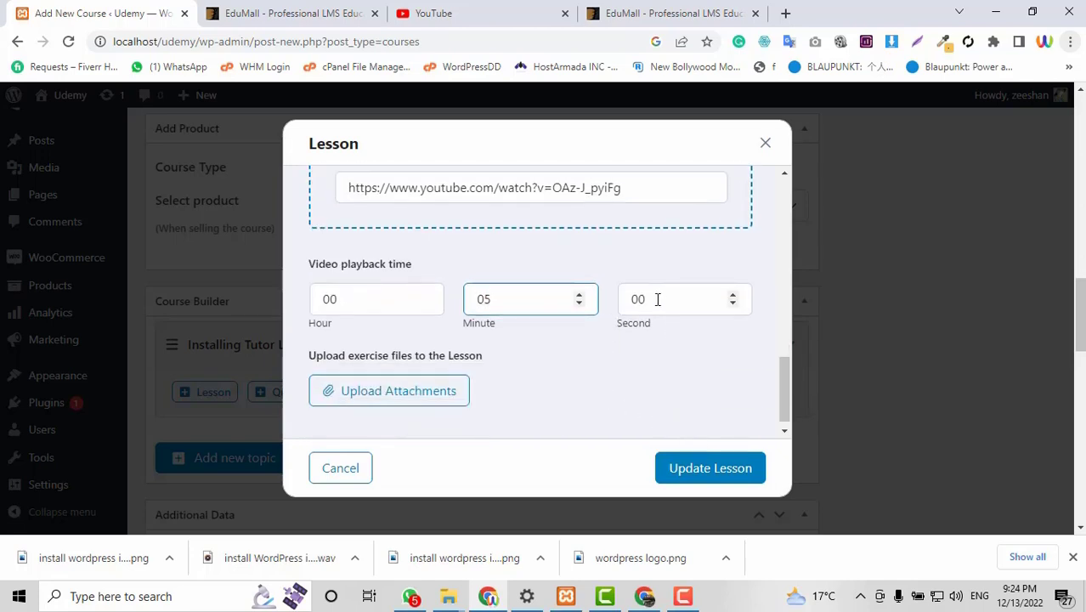
click(657, 299)
scroll(592, 370, down, 1)
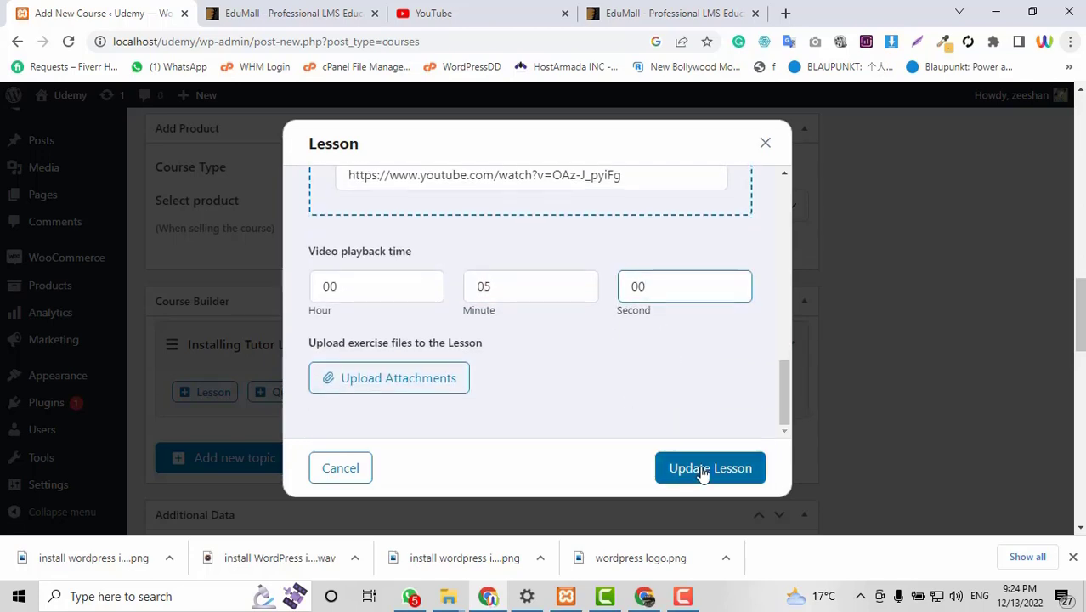
click(702, 472)
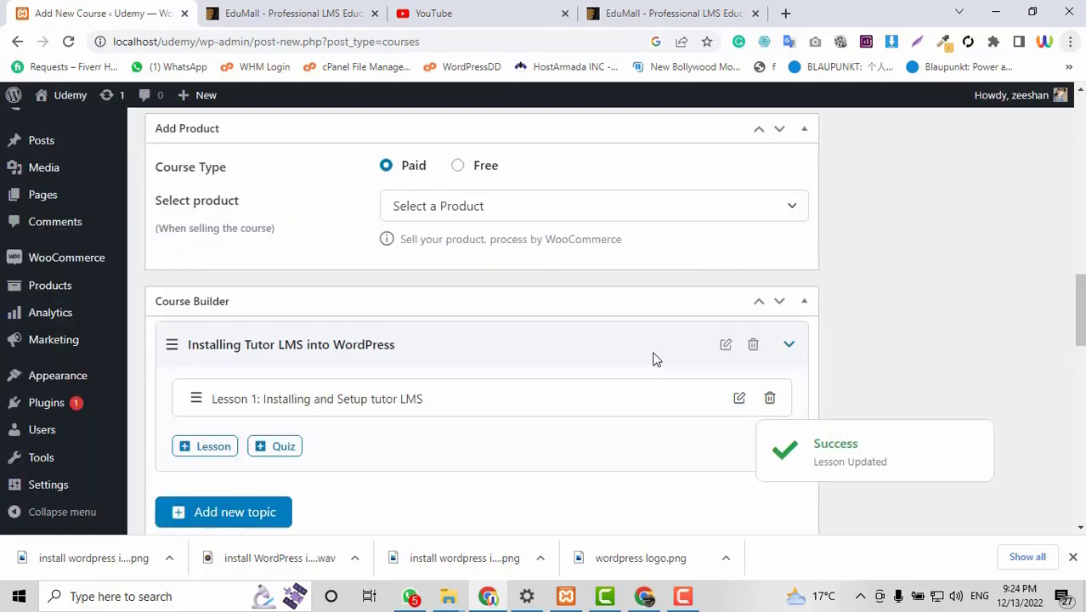
scroll(654, 359, down, 1)
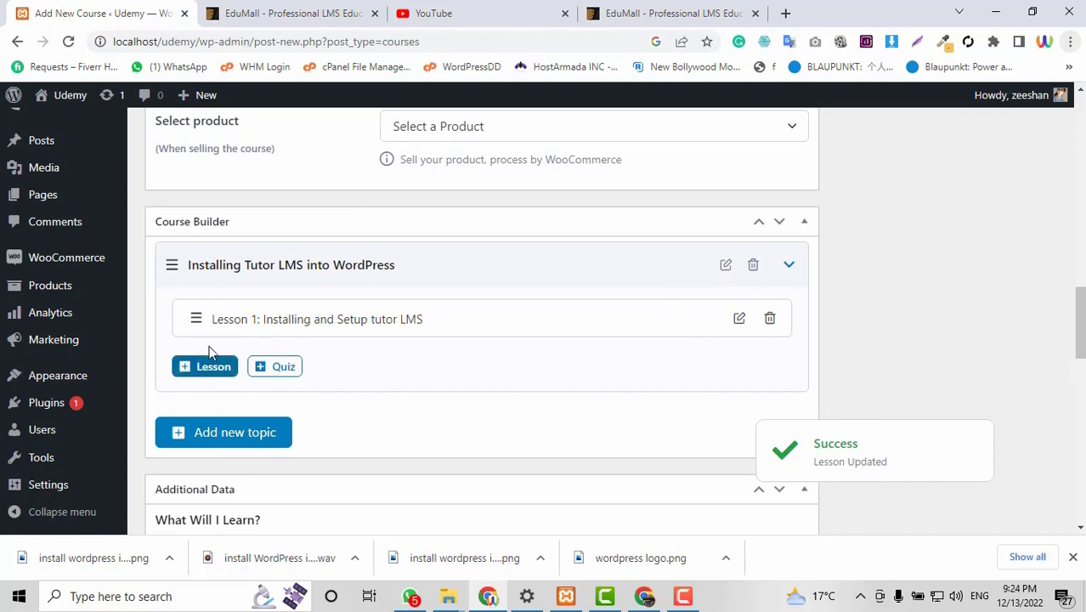
Add a new lesson named 'Installing WooCommerce and Connect it with tutor LMS'.
click(213, 368)
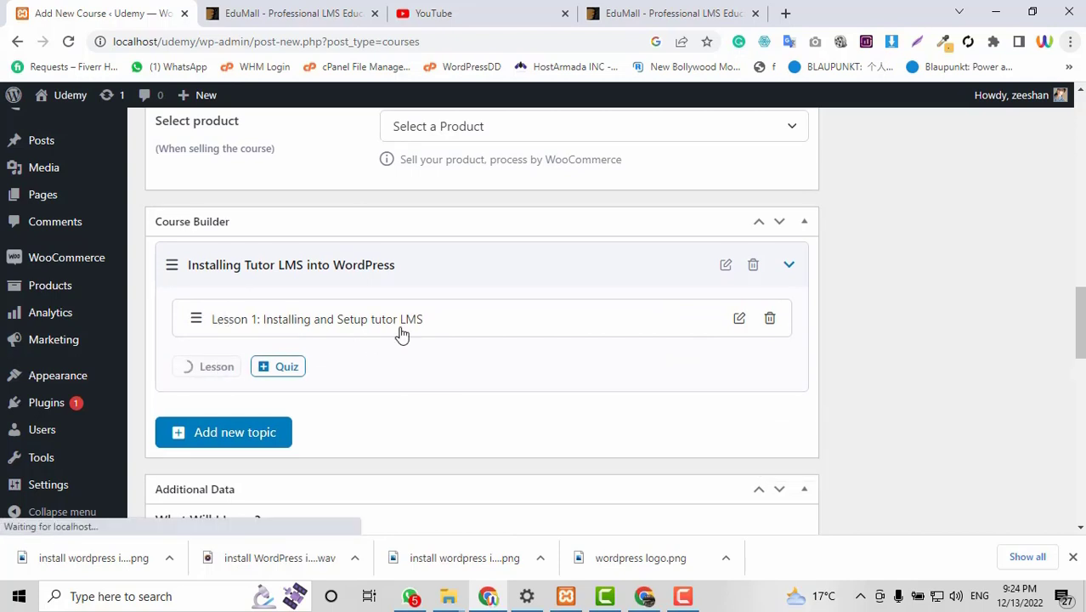
scroll(507, 338, up, 2)
scroll(505, 338, up, 10)
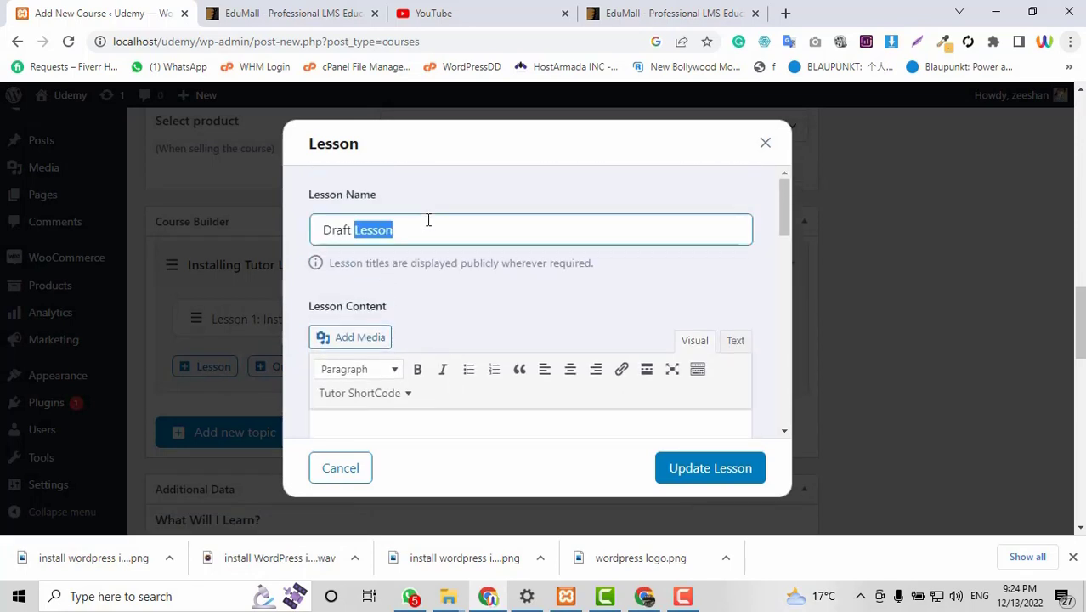
triple_click(429, 223)
text(Install)
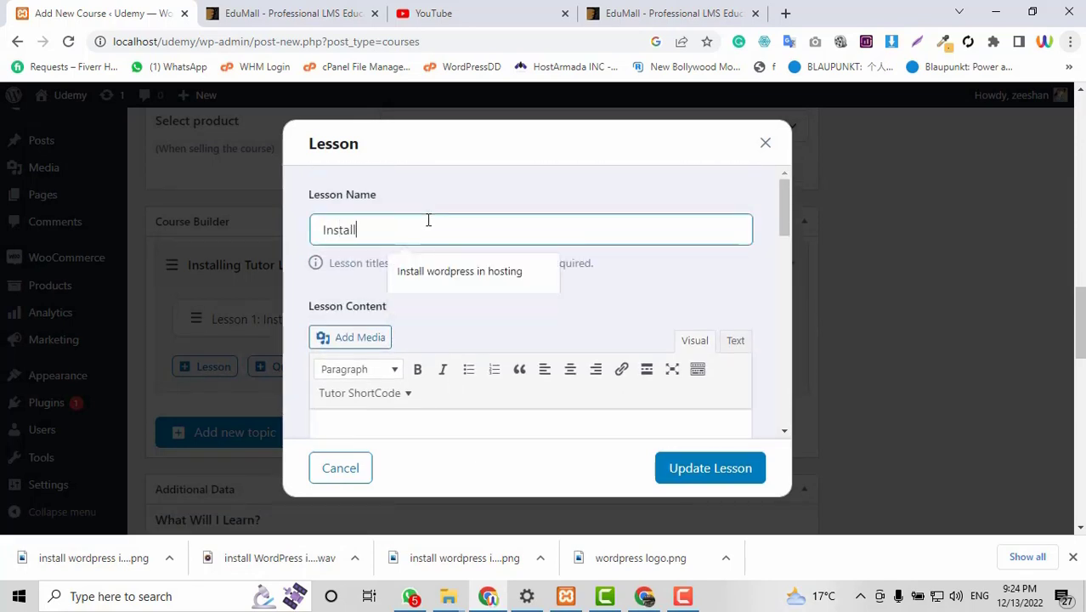
text(ing Woo)
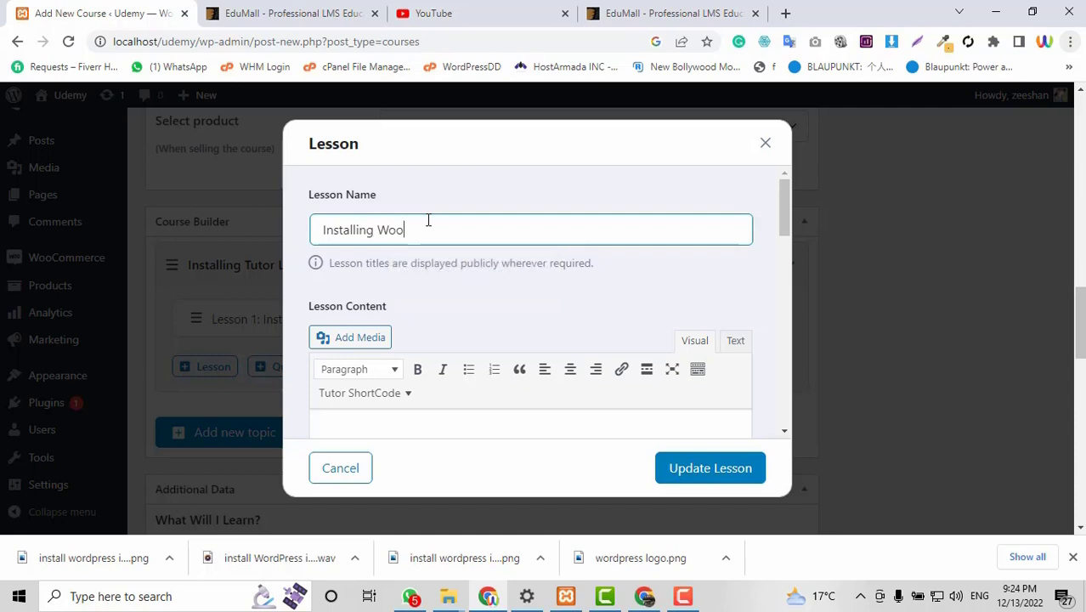
text(Commerce and Conn)
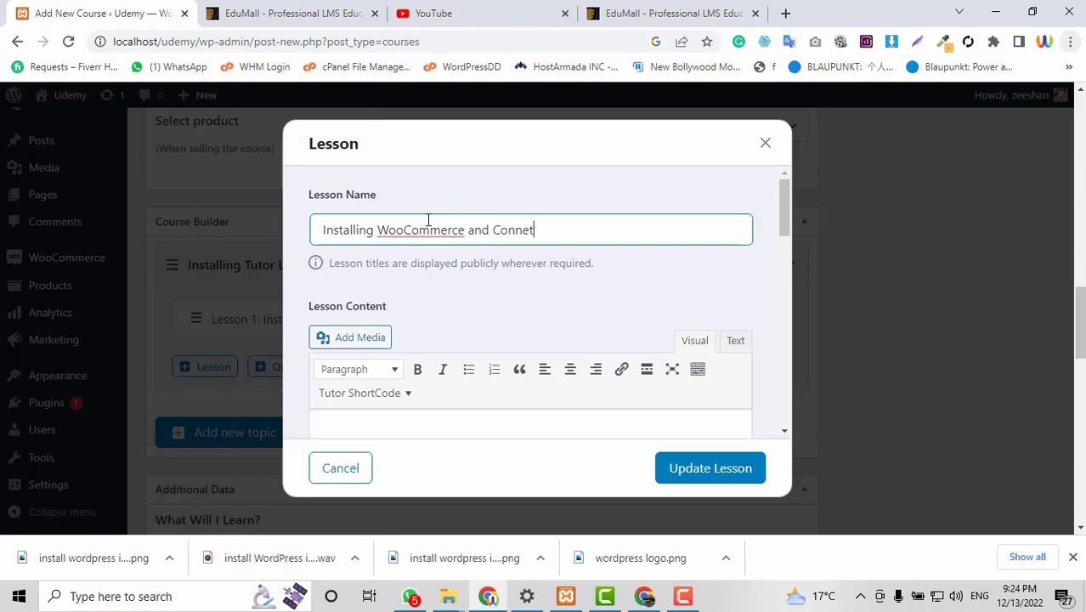
text(ect it with tutor LMS)
Paste the copied description into the lesson content and choose Youtube as video source.
scroll(428, 220, down, 2)
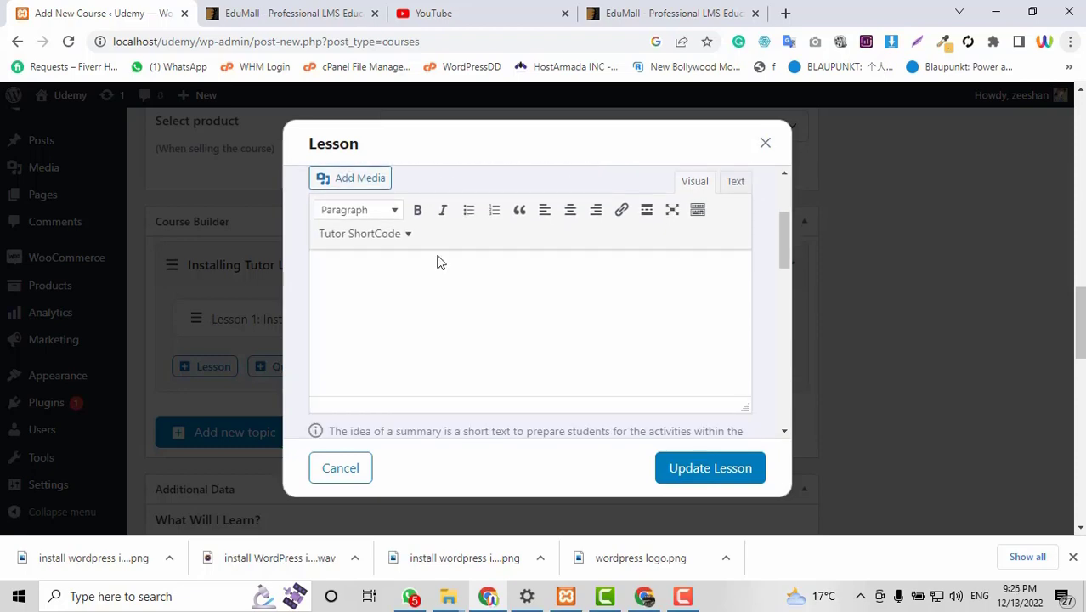
click(475, 339)
click(248, 10)
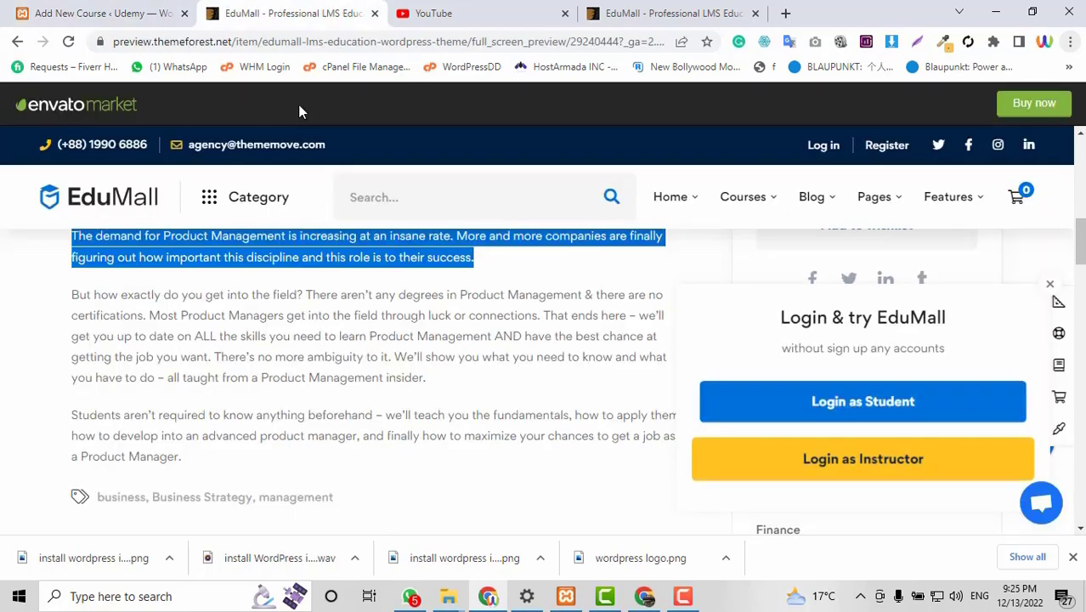
click(102, 13)
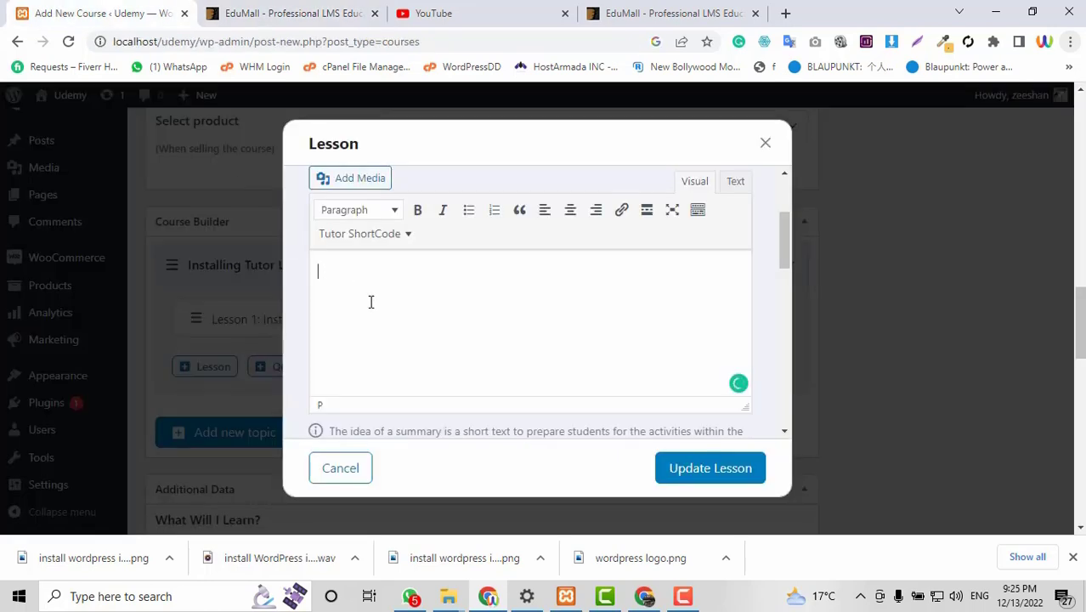
text(The demand for Product Management is increasing at an insane rate. More and more companies are finally figuring out how important this discipline and this role is to their success.)
scroll(422, 326, down, 5)
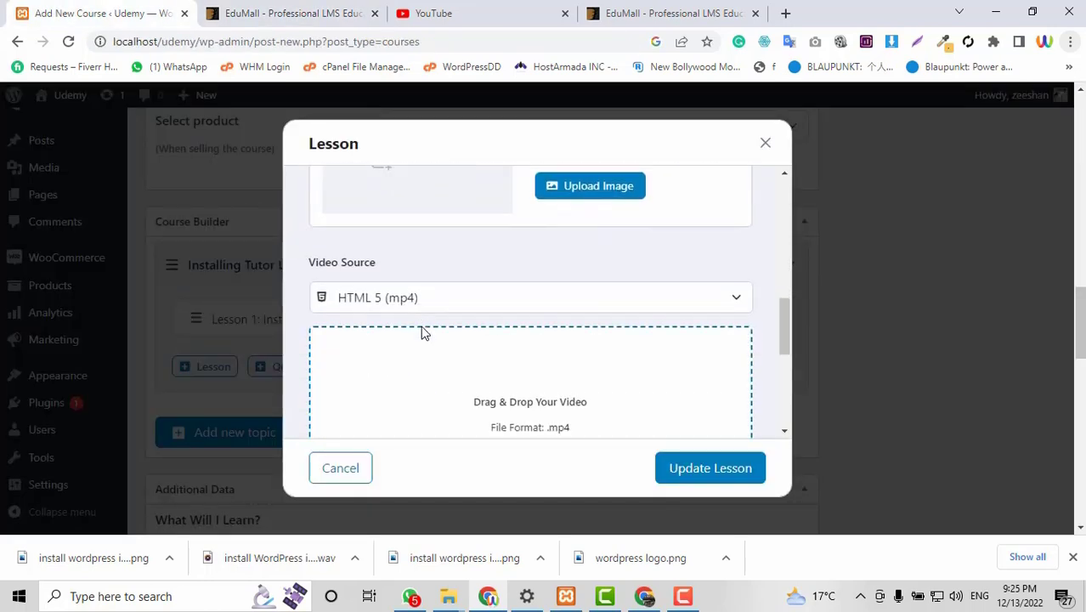
scroll(421, 331, down, 1)
click(441, 244)
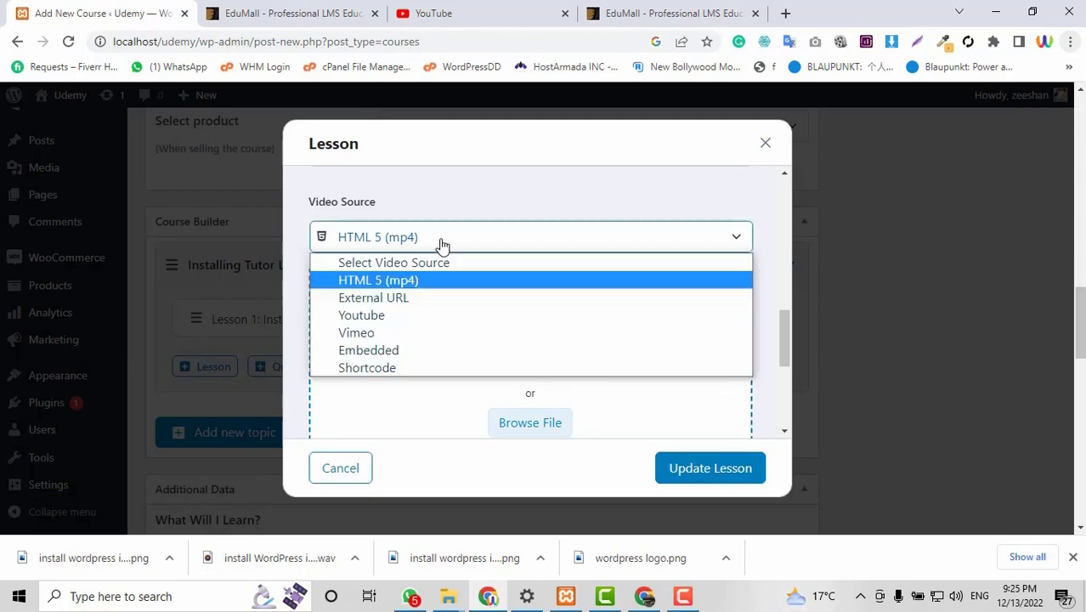
click(392, 314)
Paste the eCommerce store video's YouTube link as the lesson video and save the lesson.
click(459, 12)
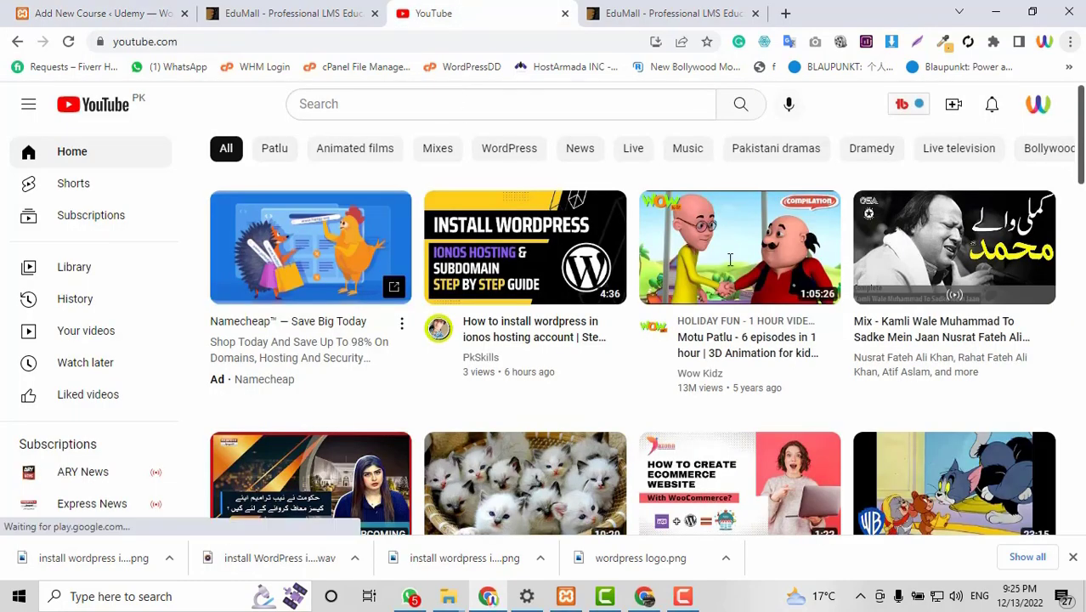
scroll(999, 327, down, 3)
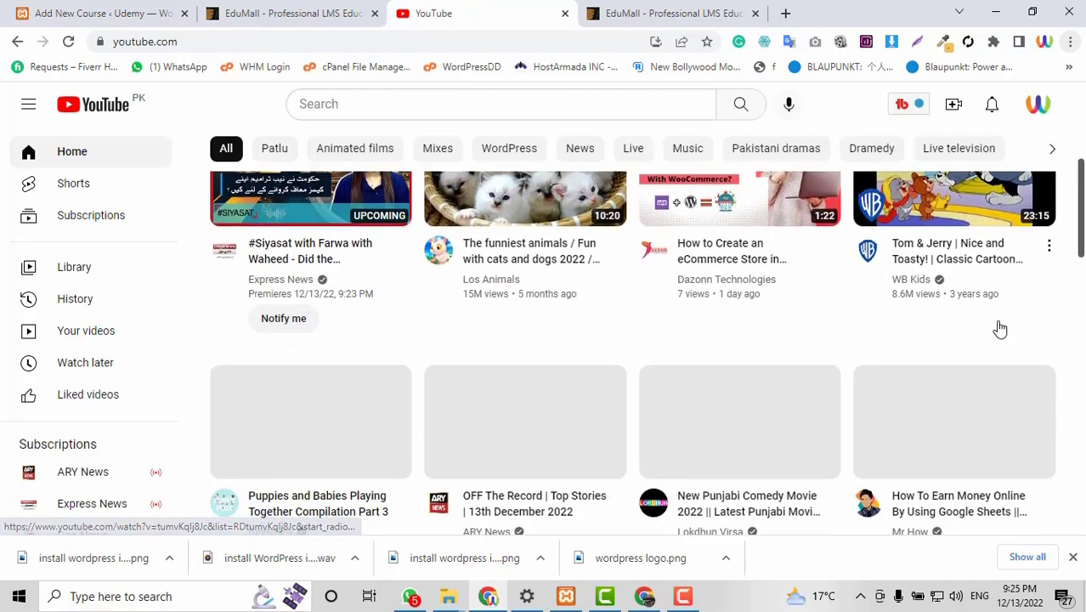
right_click(704, 248)
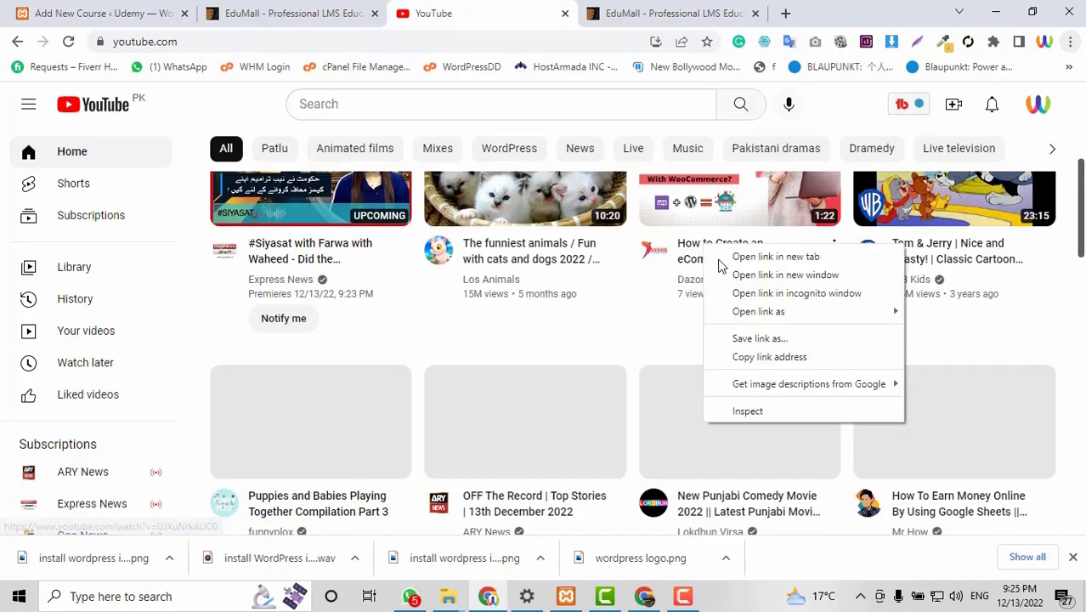
click(753, 357)
click(157, 10)
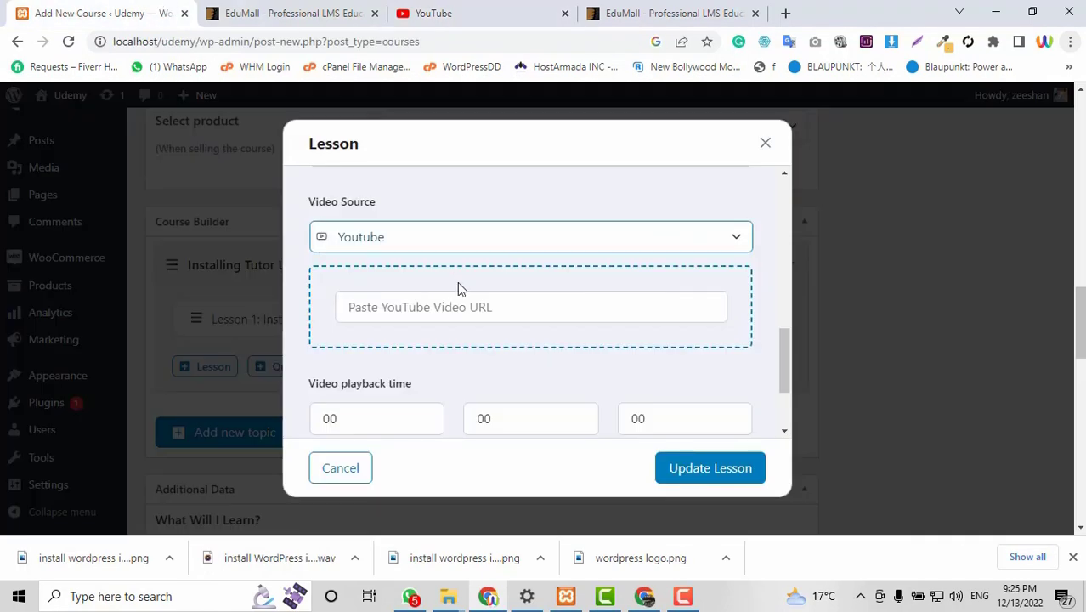
click(468, 306)
key(ctrl+v)
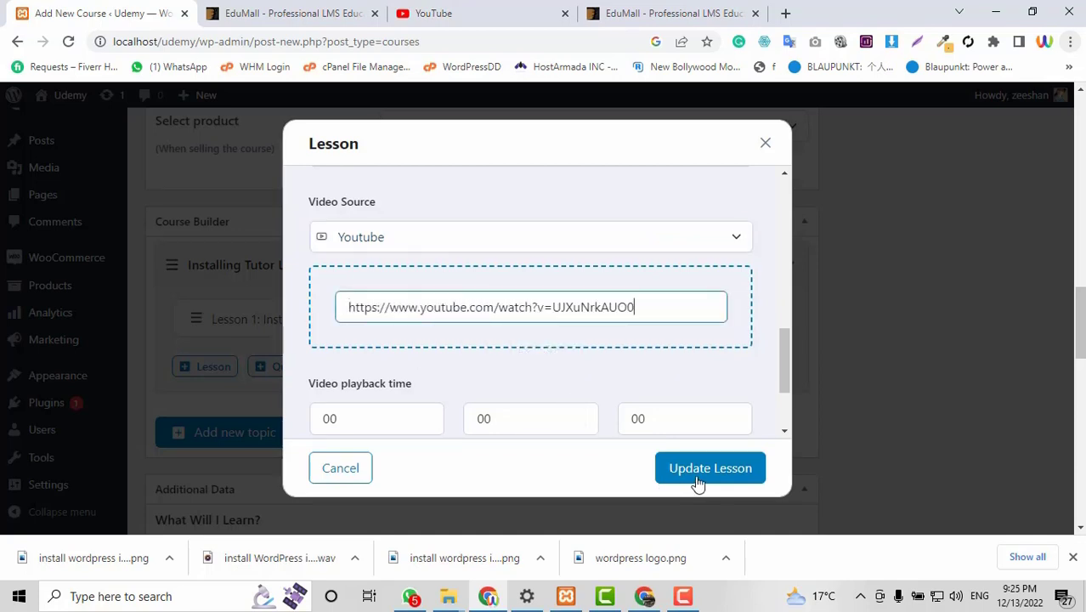
click(697, 481)
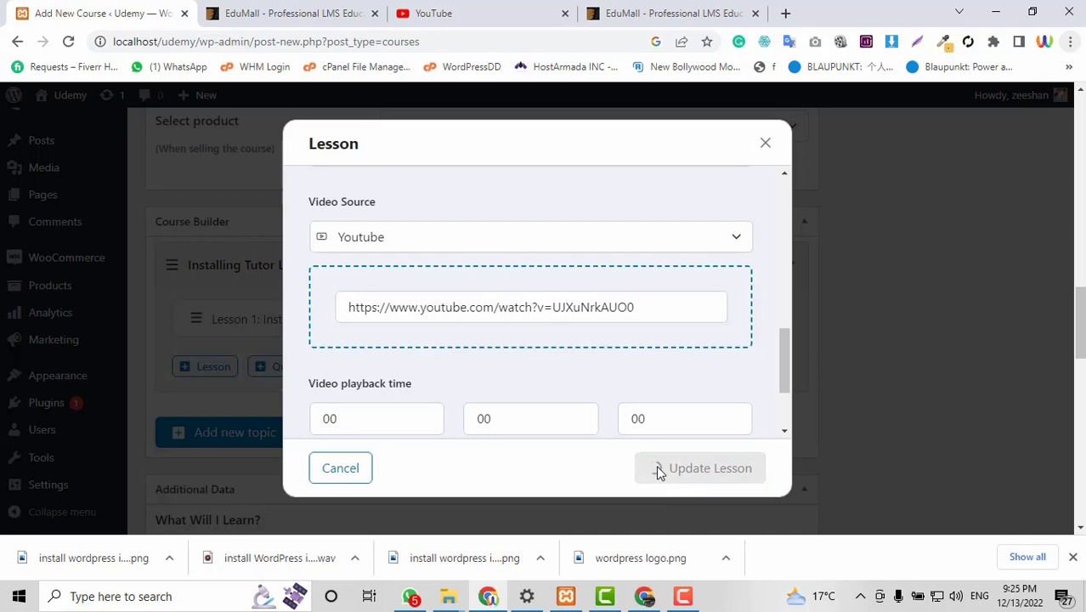
scroll(586, 349, down, 1)
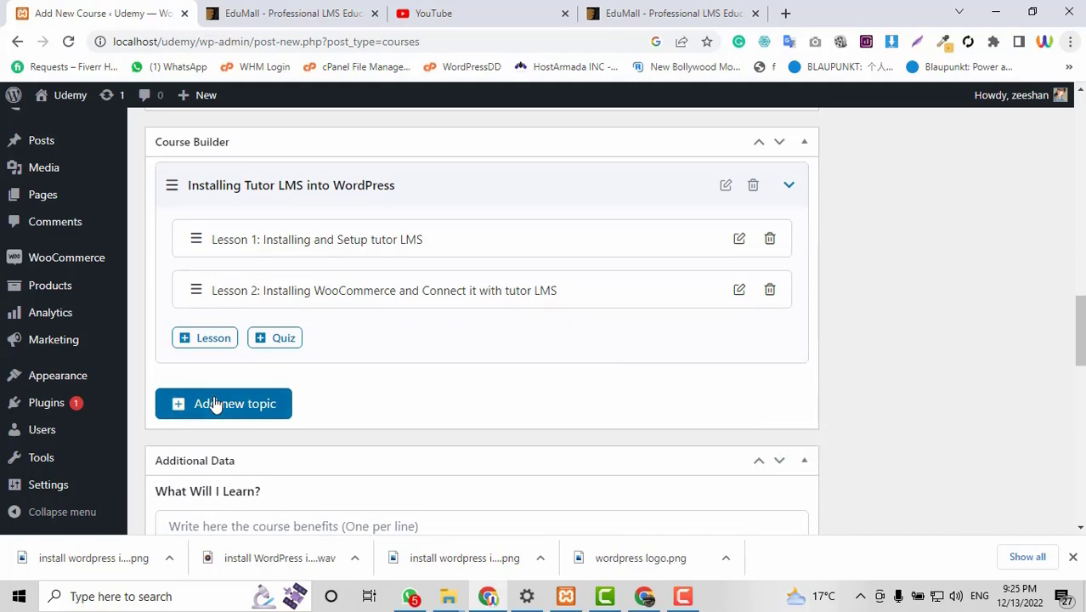
Enter three learning points: WordPress installation, Tutor LMS, and LMS website design.
scroll(525, 425, down, 1)
scroll(526, 425, up, 2)
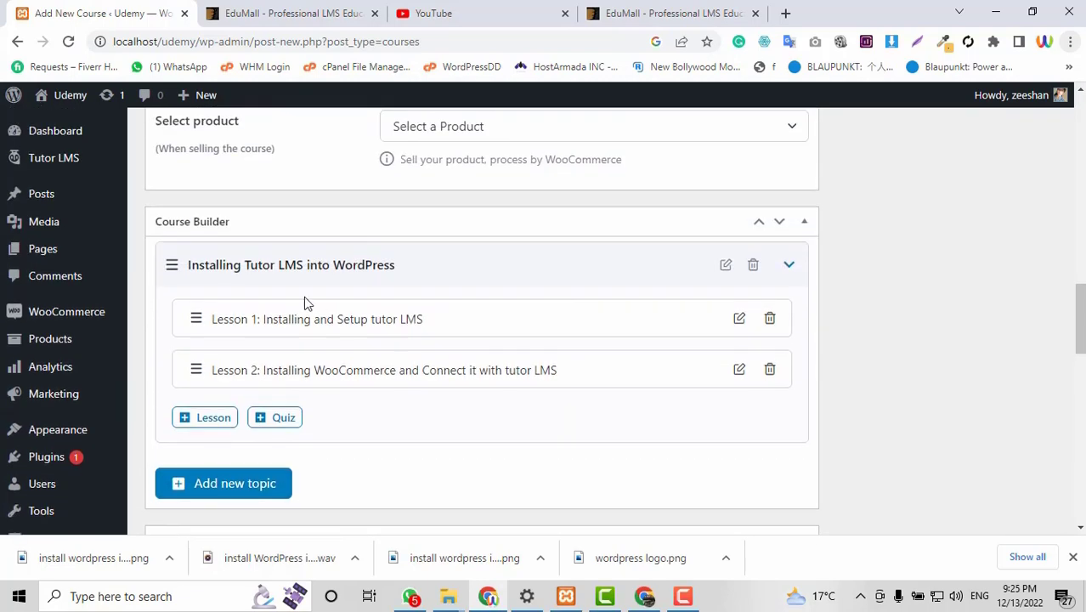
scroll(487, 276, down, 4)
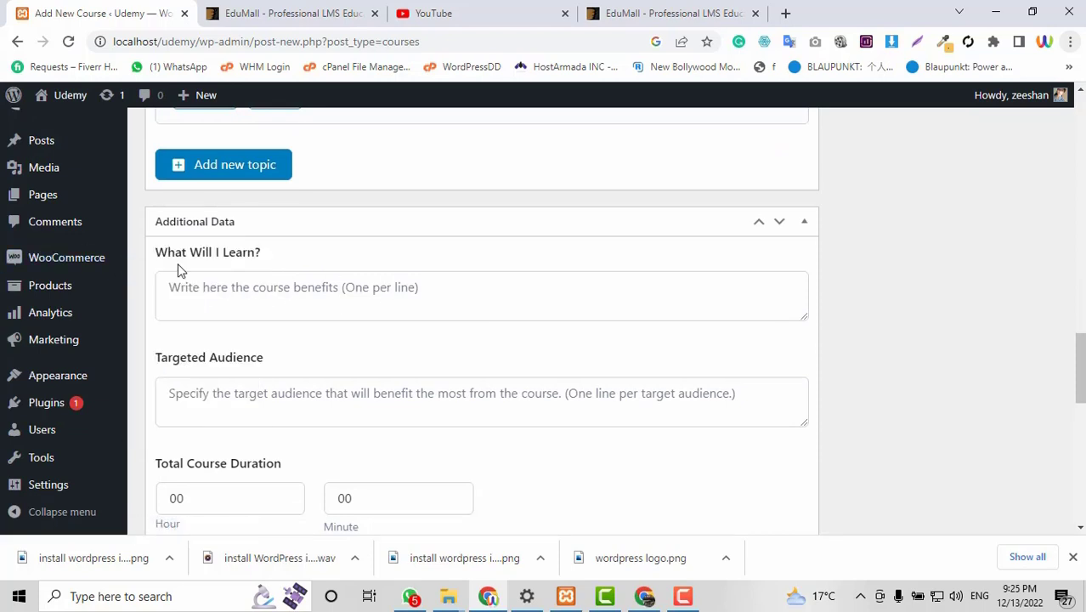
click(271, 300)
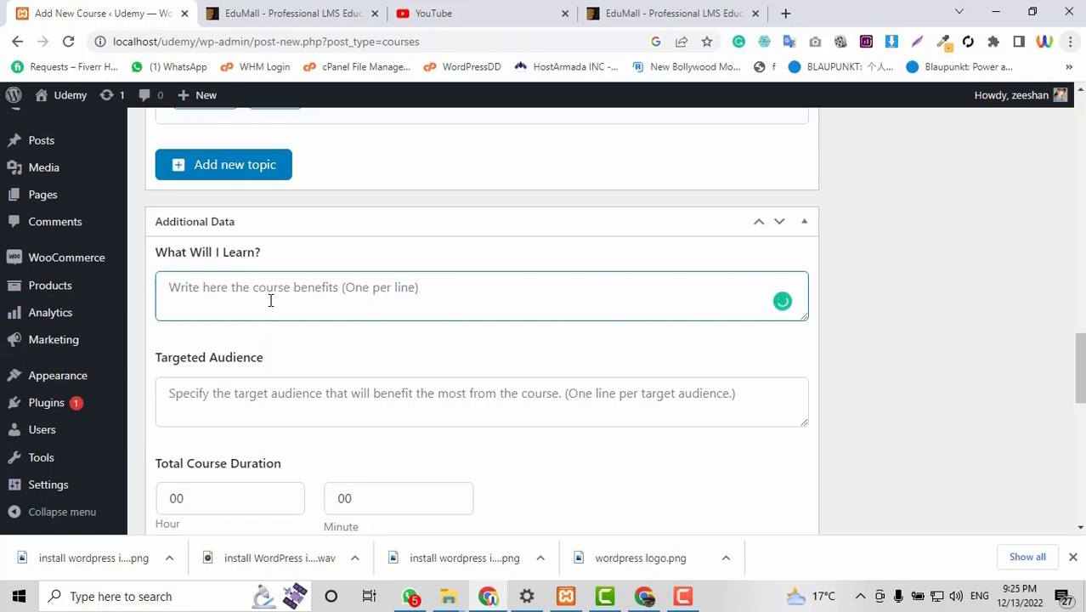
text(Wor)
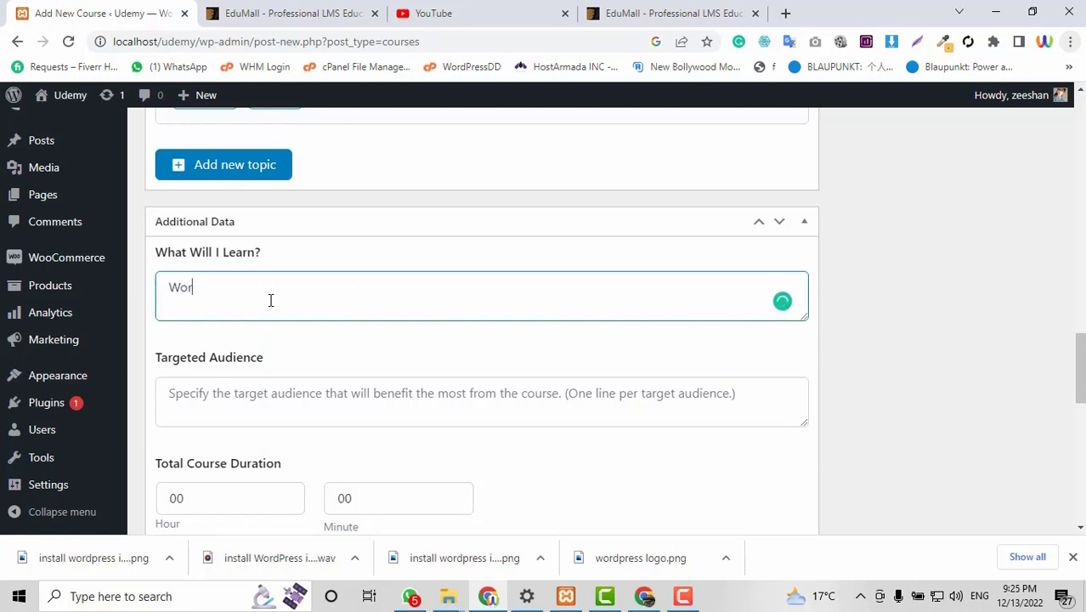
text(dpress)
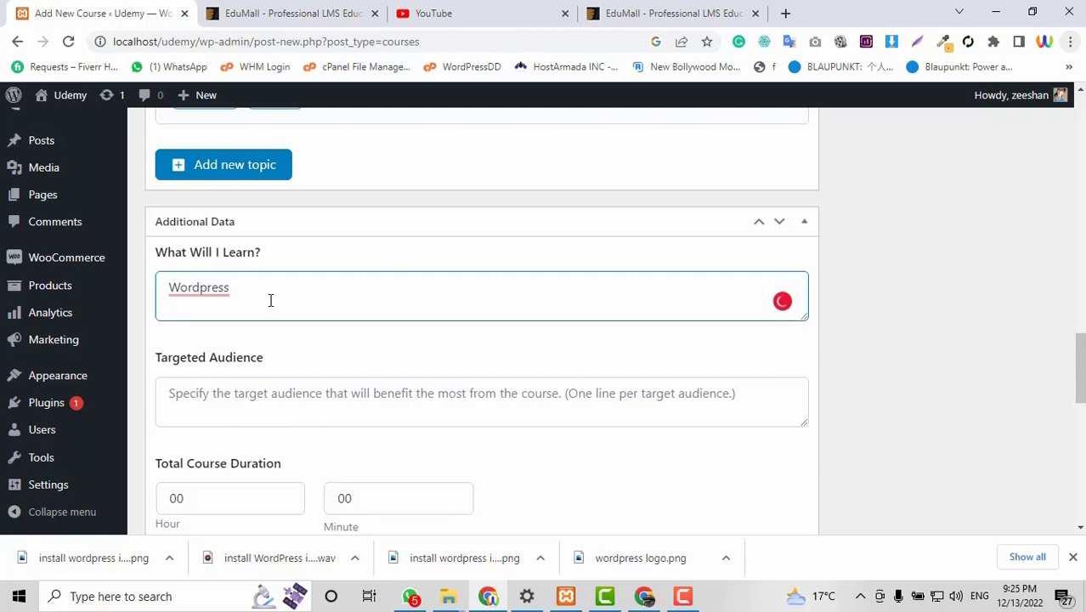
text( isnt)
text(lation)
key(Return)
text(Tutor LMS)
key(Return)
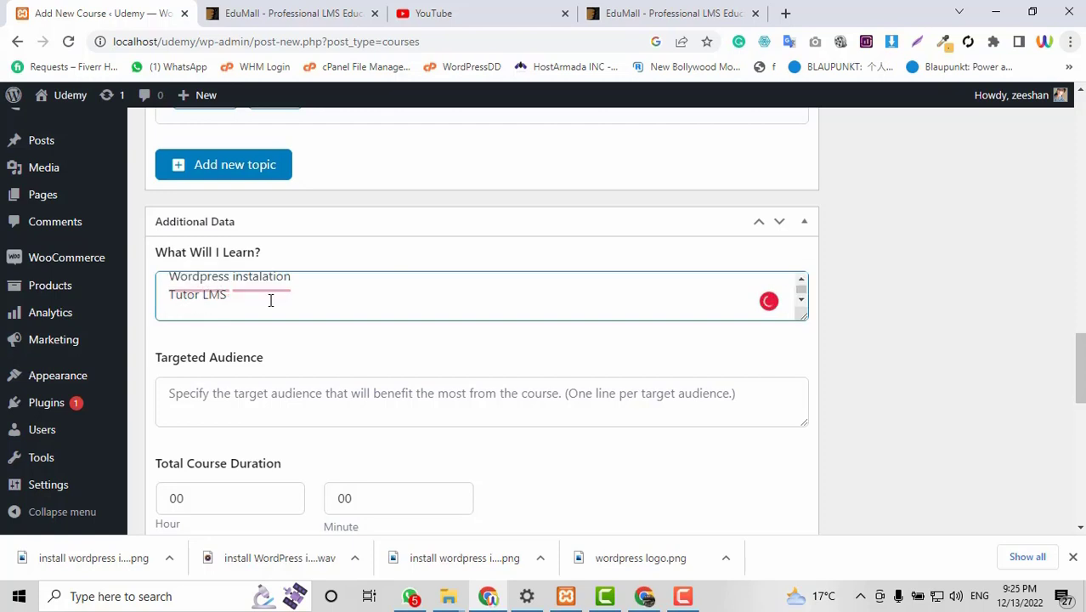
text(LMS website )
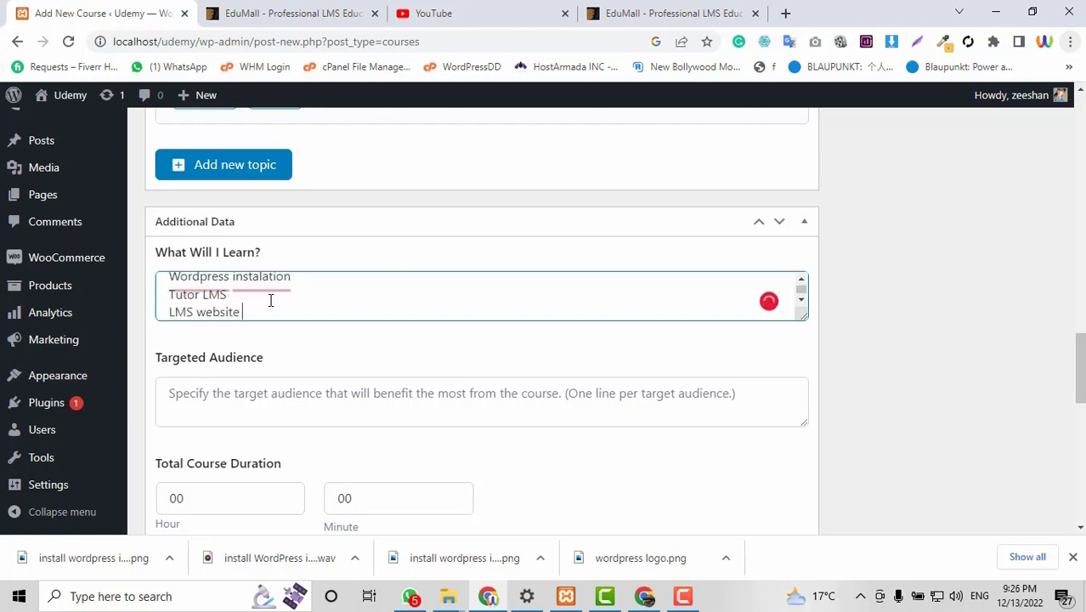
text(design)
Add target audiences Beginners, WordPress Developers and Designers, and set the duration to 05 hours.
scroll(272, 300, up, 1)
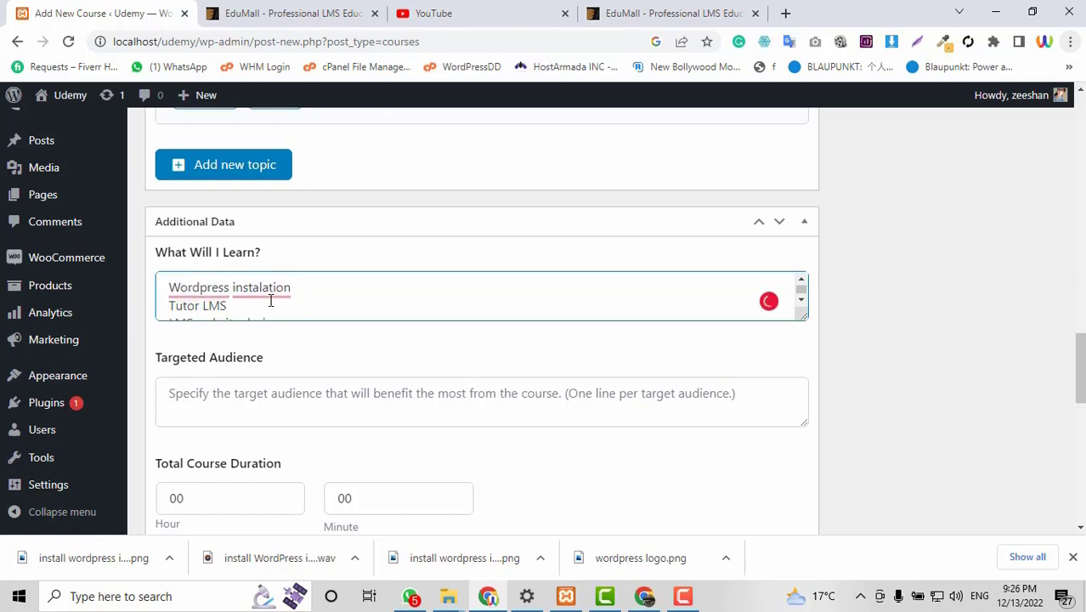
scroll(510, 319, down, 1)
scroll(297, 298, up, 1)
scroll(291, 298, up, 1)
scroll(404, 296, down, 3)
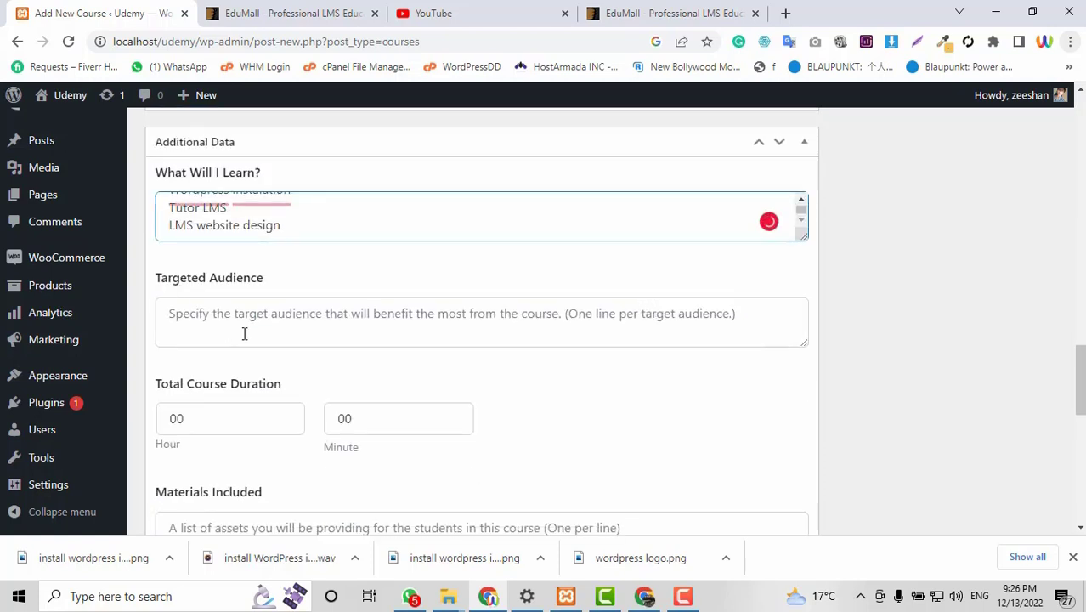
click(249, 326)
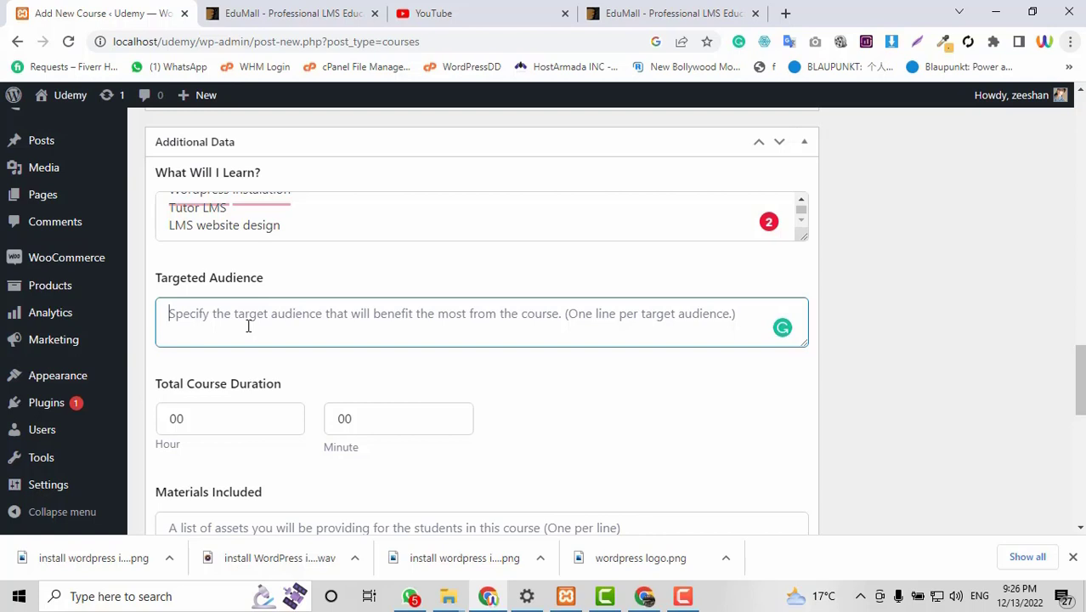
text(Bigg)
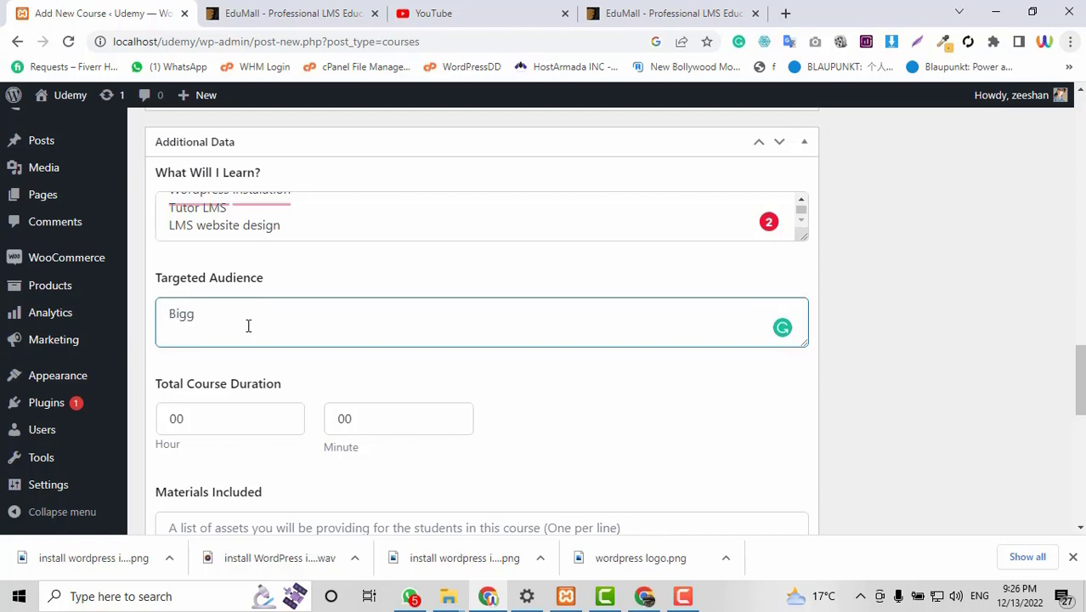
text(ners)
text(WordP)
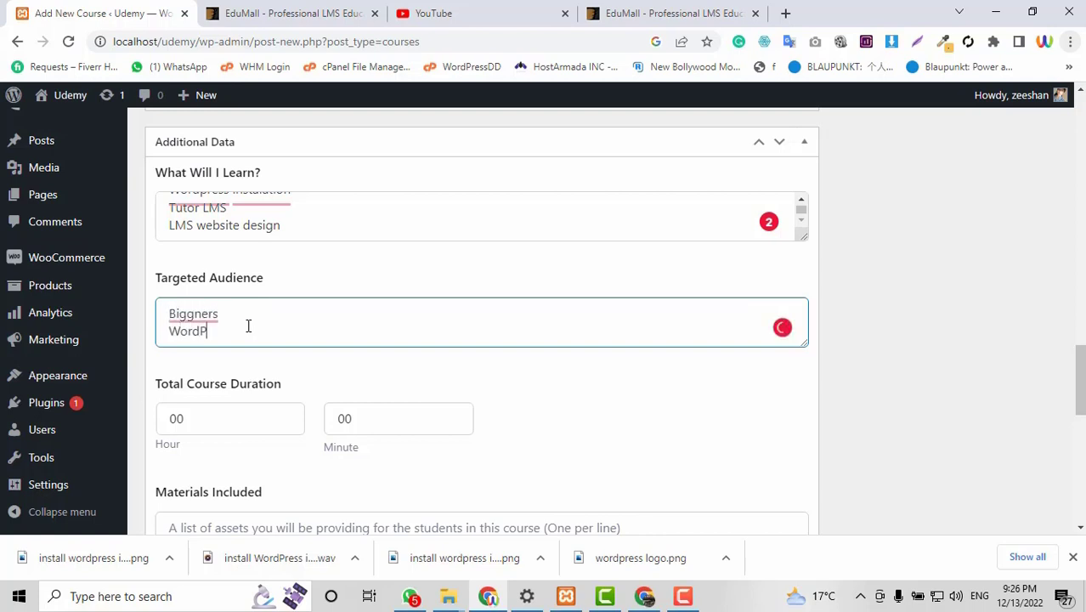
text(Ress Deverloeprs)
key(Return)
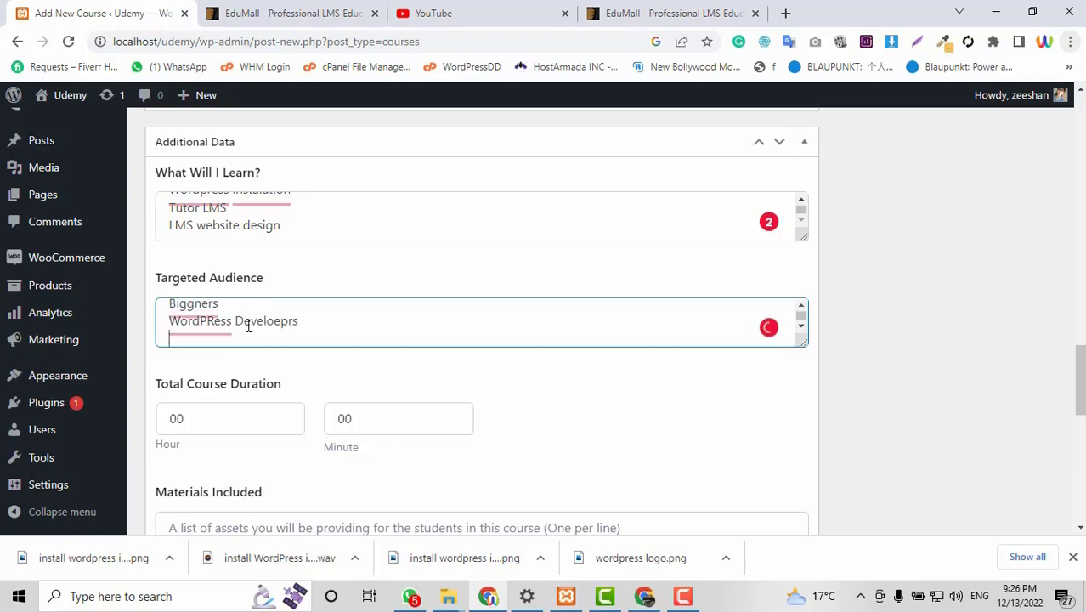
text(Designers)
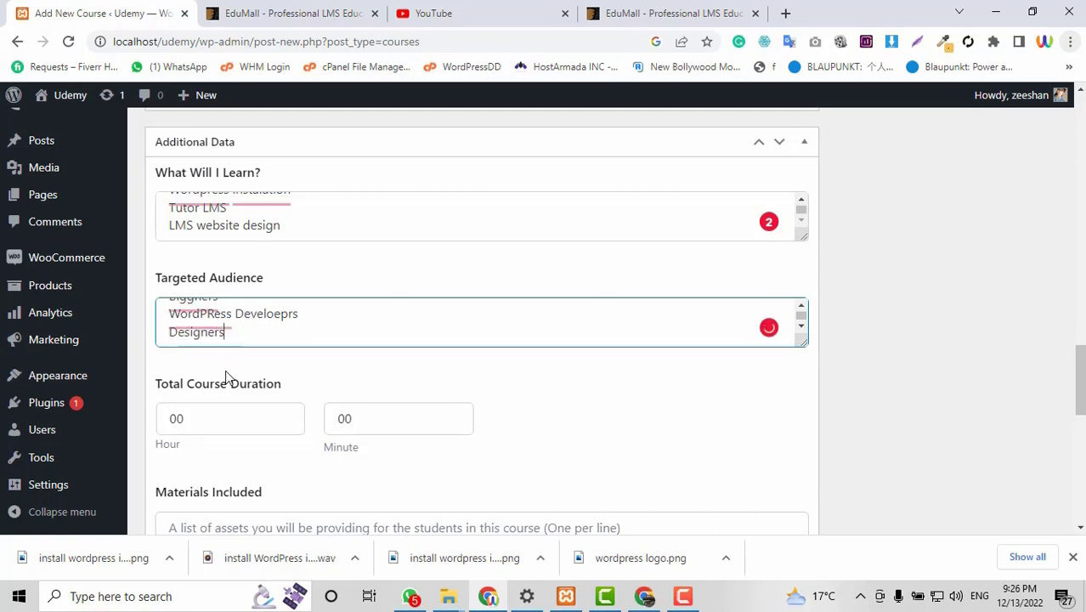
click(197, 413)
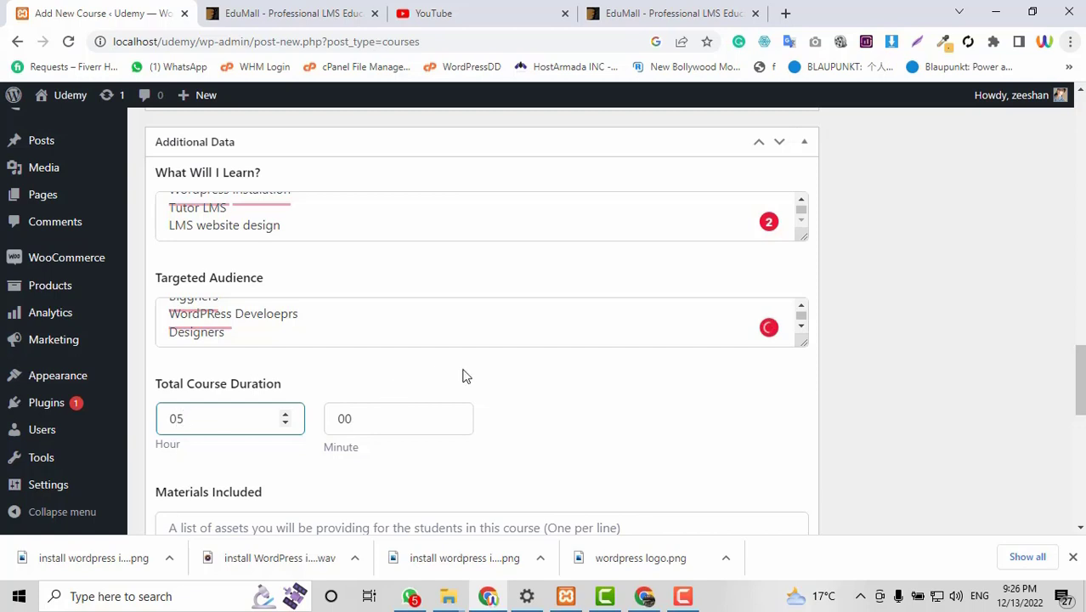
click(625, 367)
scroll(629, 367, down, 1)
scroll(612, 398, down, 1)
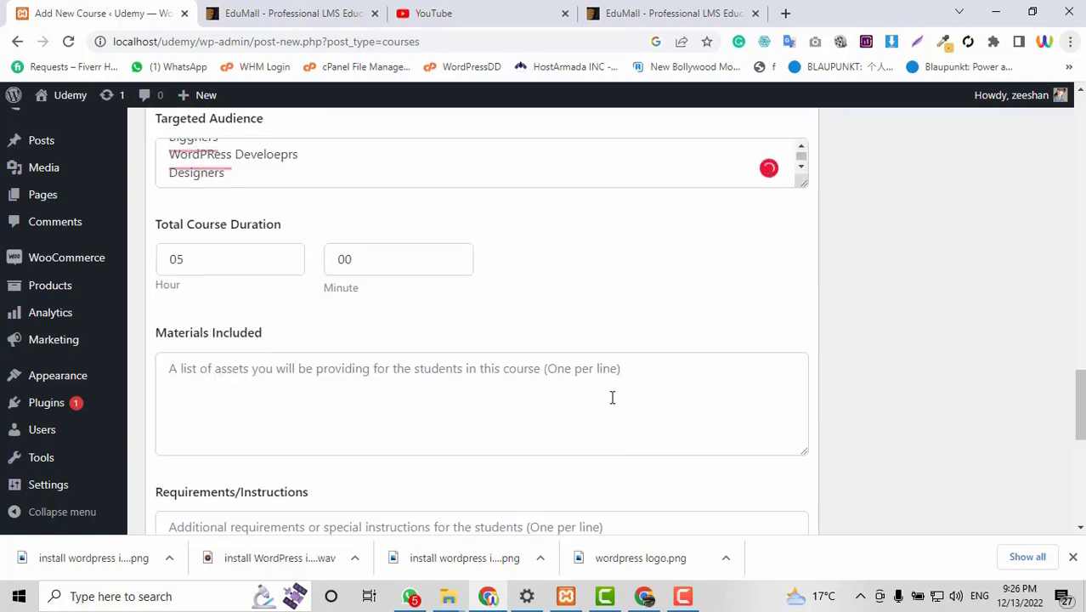
Enter Materials Included lines 'All files and Source Data' and 'All thems and plugins'.
click(612, 398)
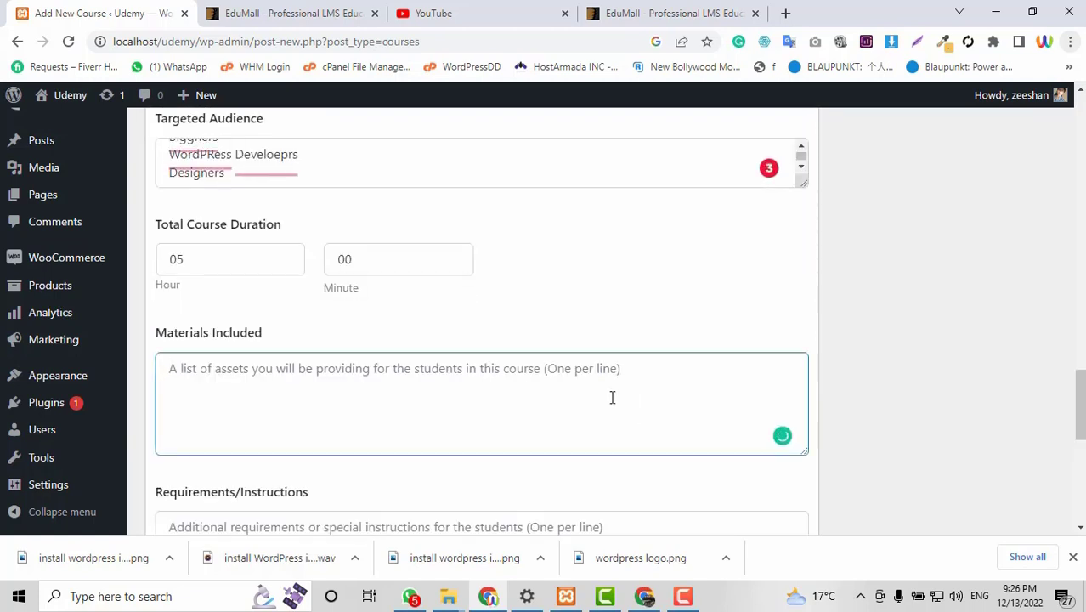
text(All fir)
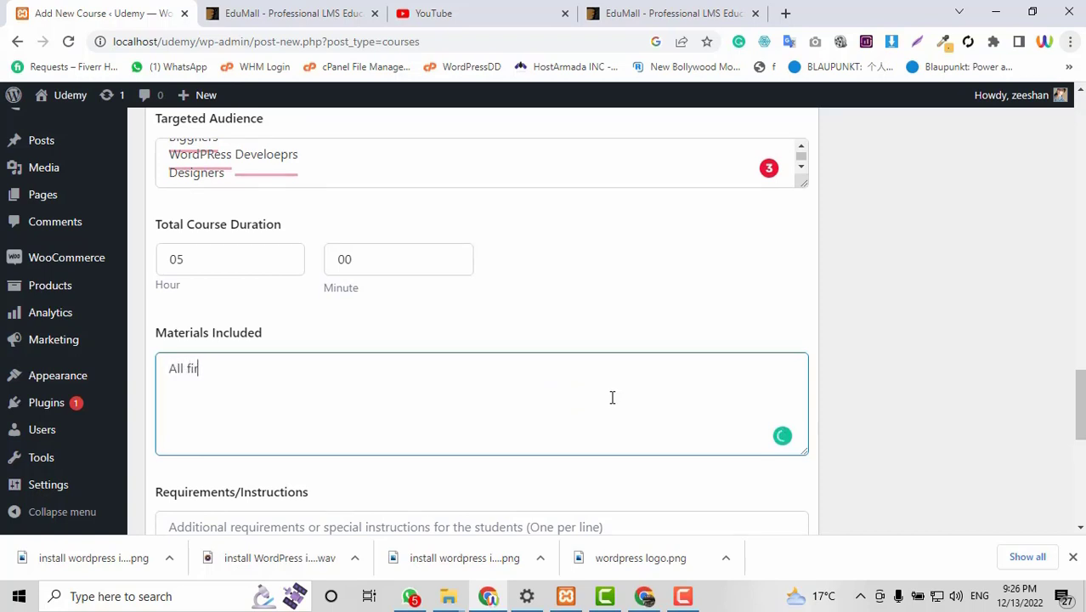
key(BackSpace)
key(BackSpace)
text(les and Source Data All t)
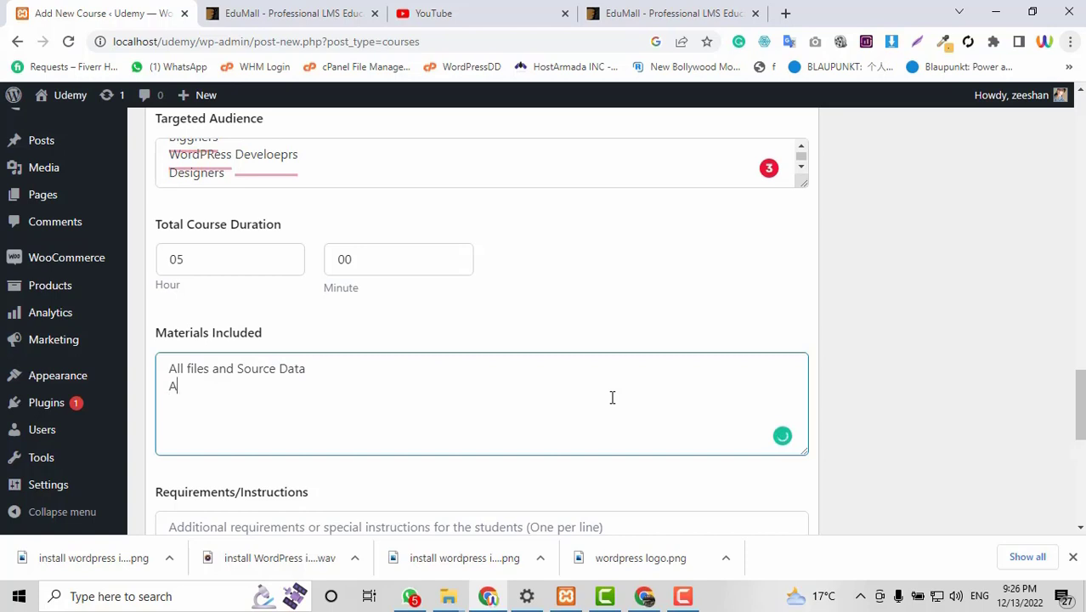
text(hems and )
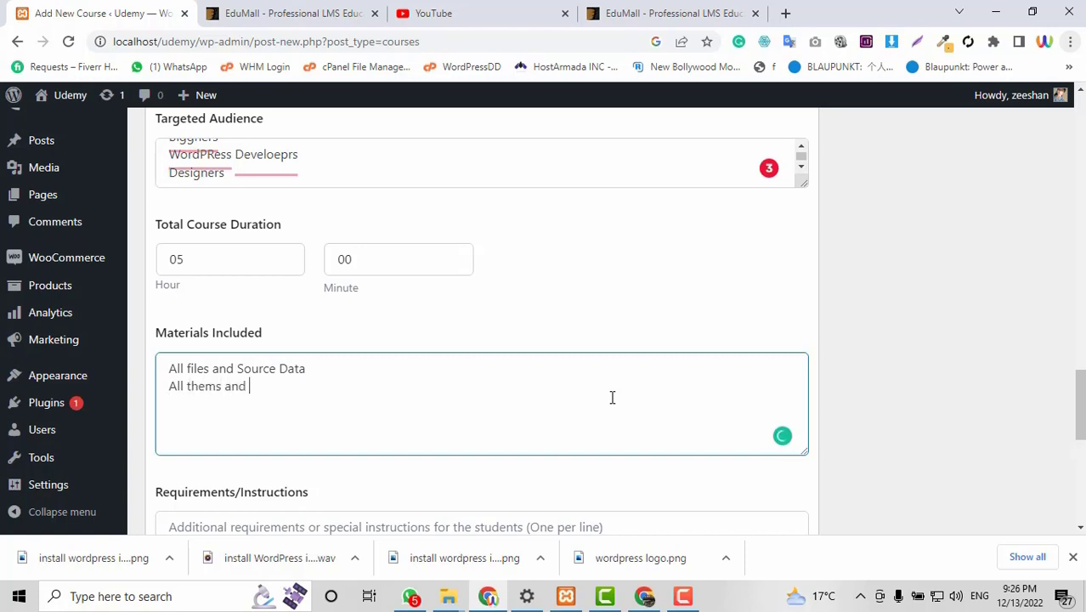
text(plugins)
scroll(611, 398, down, 2)
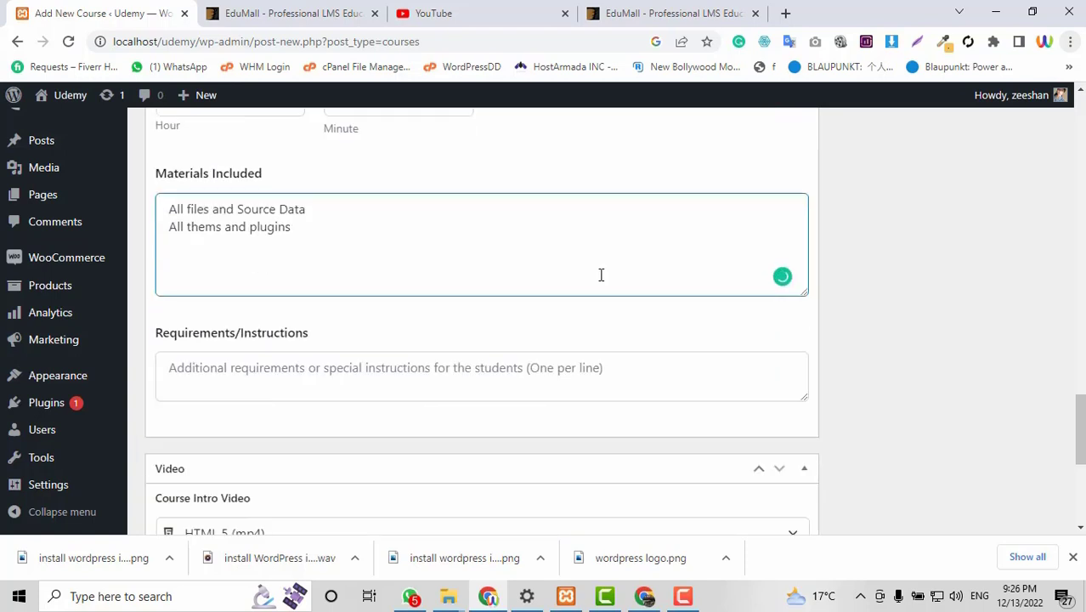
Enter requirements 'Keep Watching all videos' and 'Temily respond to assignment'.
click(405, 362)
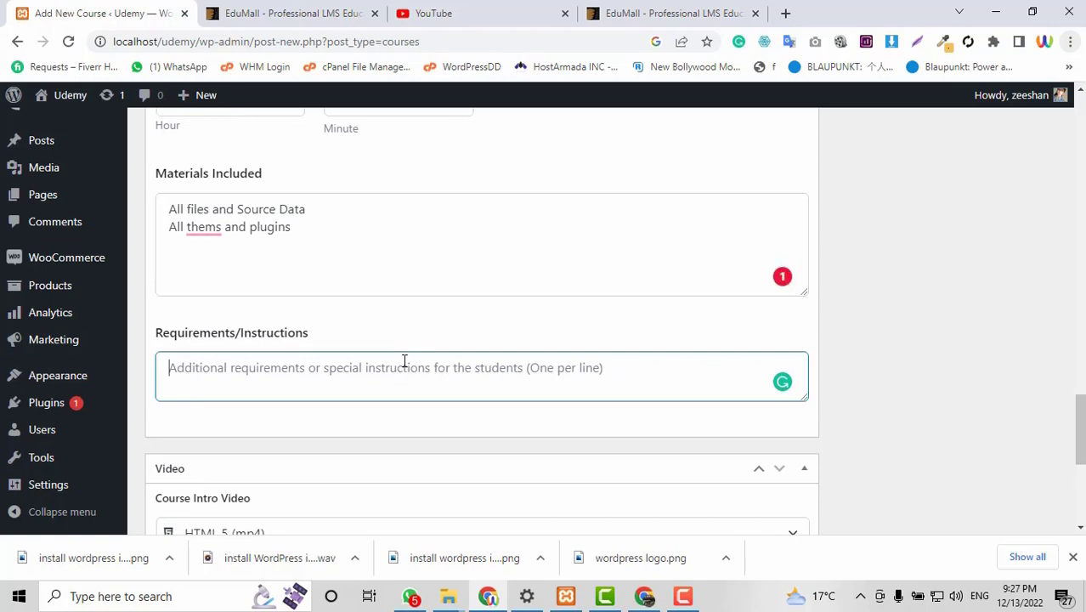
scroll(405, 361, down, 1)
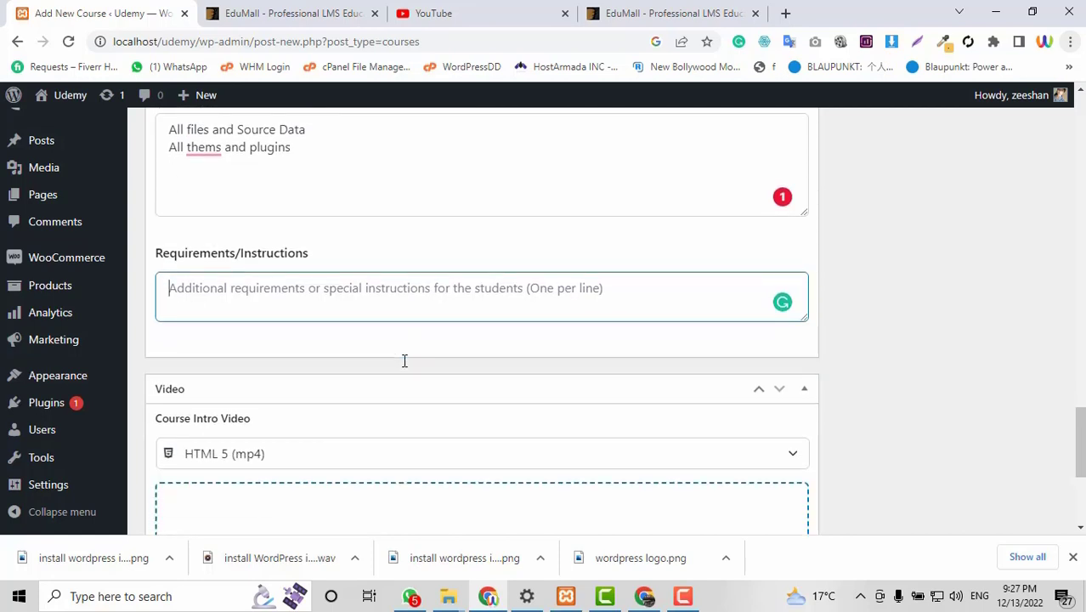
text(Keeo)
text( Wa)
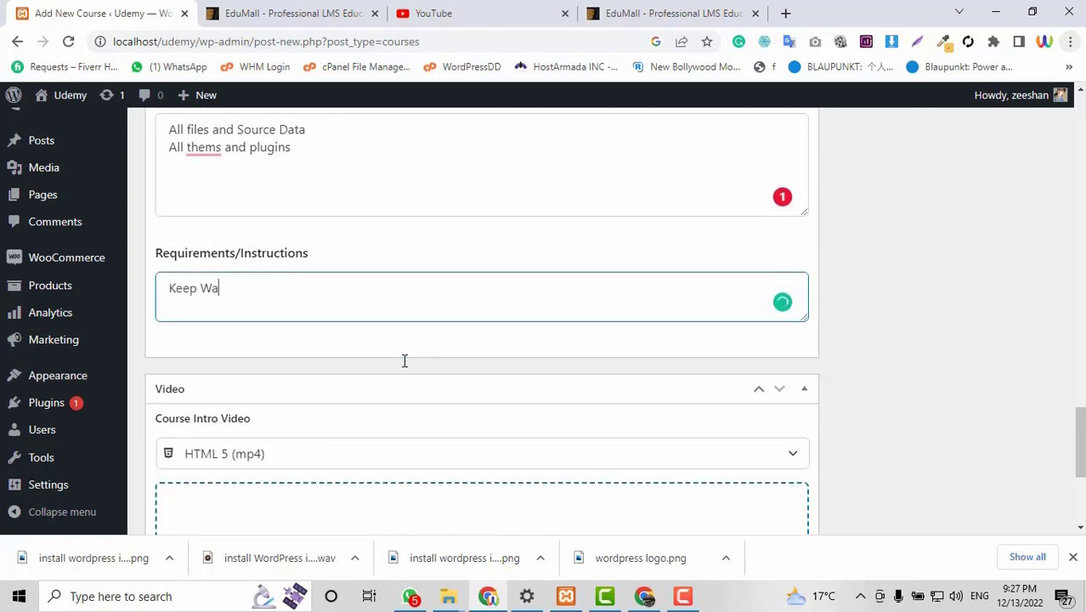
text(tching all videos )
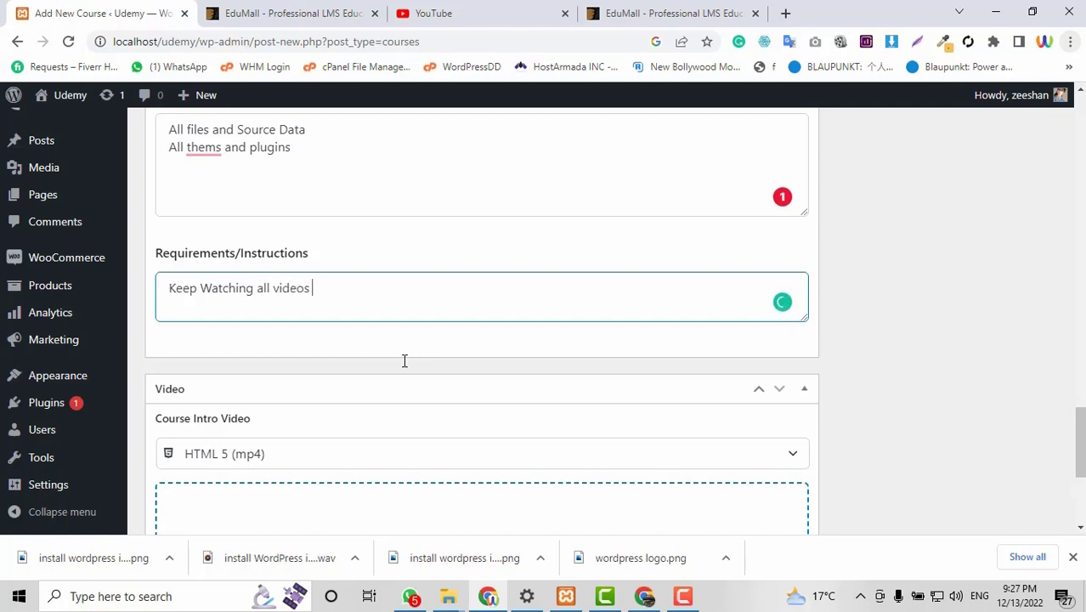
text(Temily respond to)
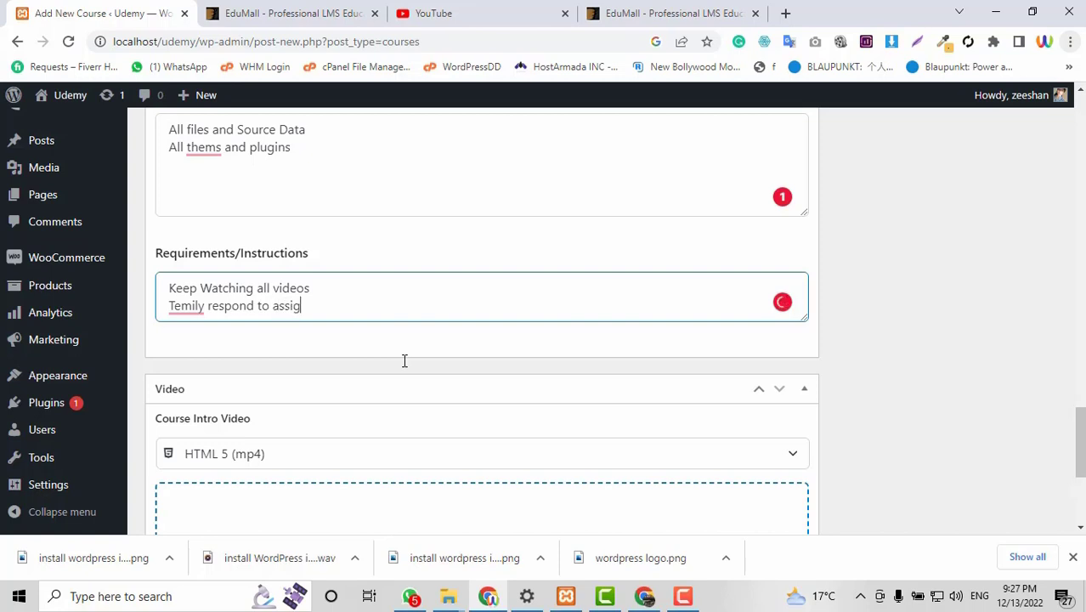
text(assignment)
Set the course intro video source to Youtube and paste the video URL.
scroll(405, 367, down, 3)
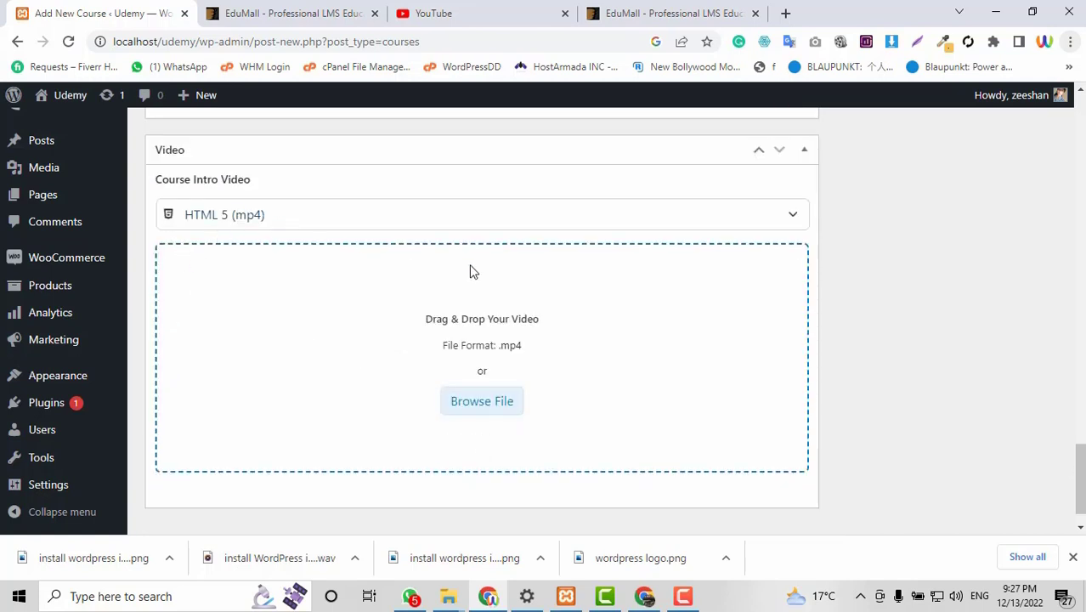
click(235, 223)
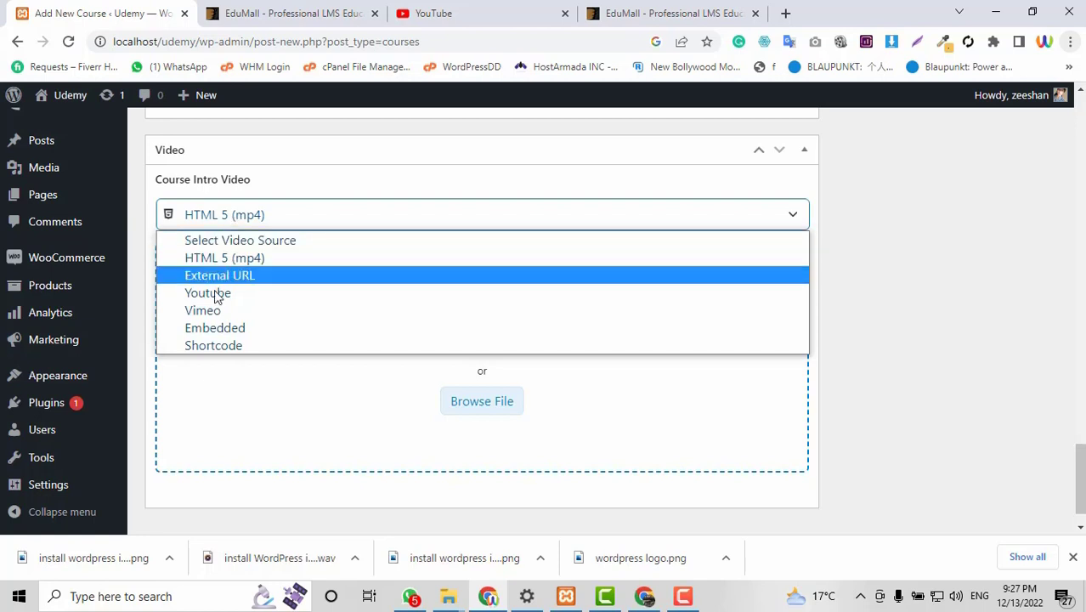
click(218, 294)
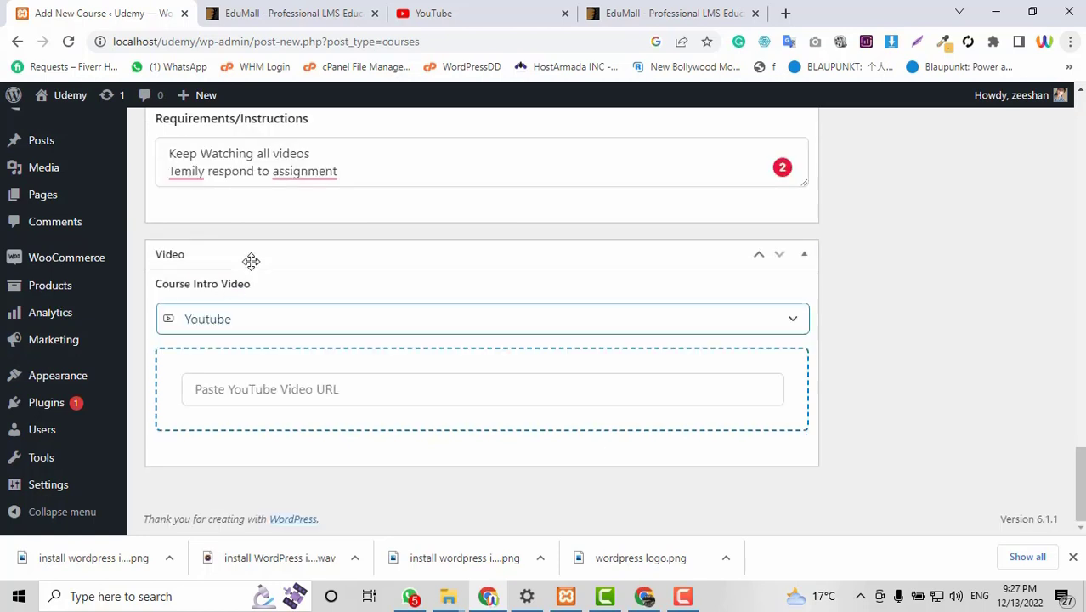
click(267, 380)
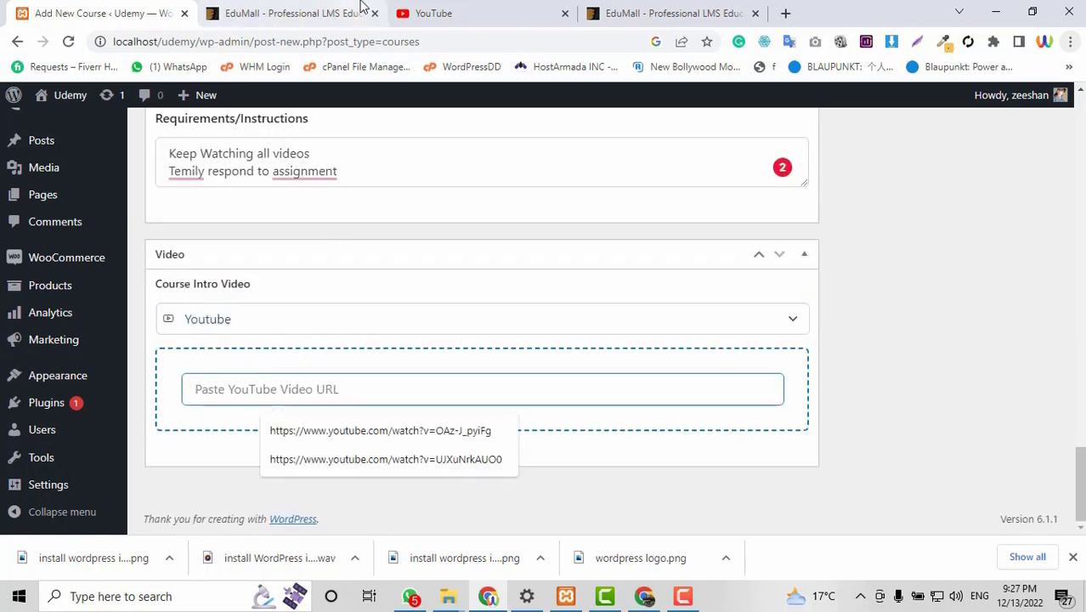
text(https://www.youtube.com/watch?v=UJXuNrkAUO0)
Create a Web Development course category with a WordPress subcategory under it.
scroll(671, 354, up, 7)
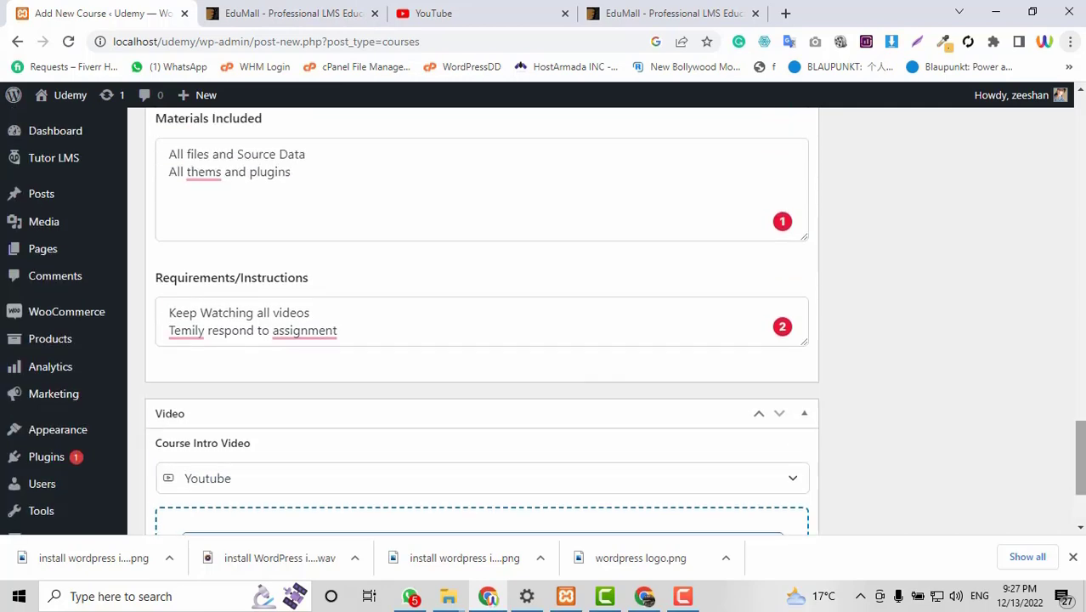
scroll(481, 321, up, 4)
scroll(481, 322, down, 6)
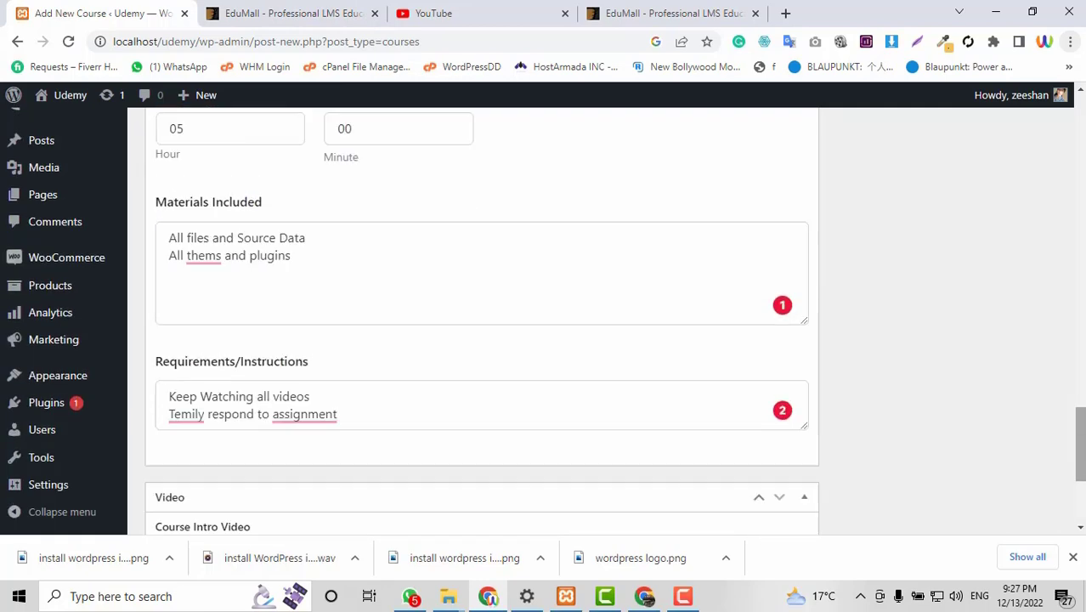
scroll(482, 321, up, 4)
scroll(481, 322, up, 10)
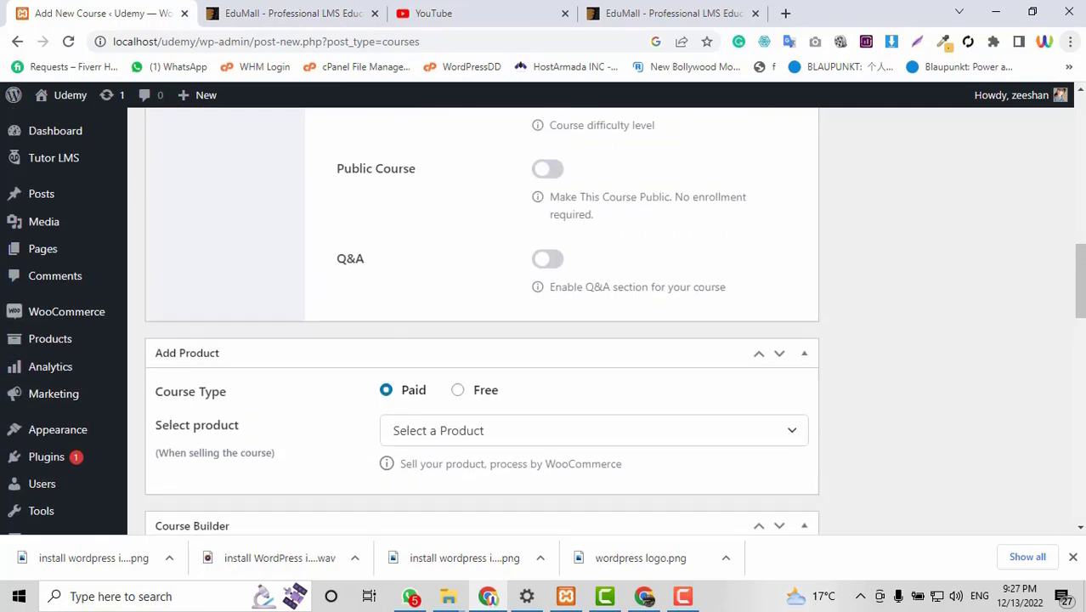
scroll(242, 381, up, 6)
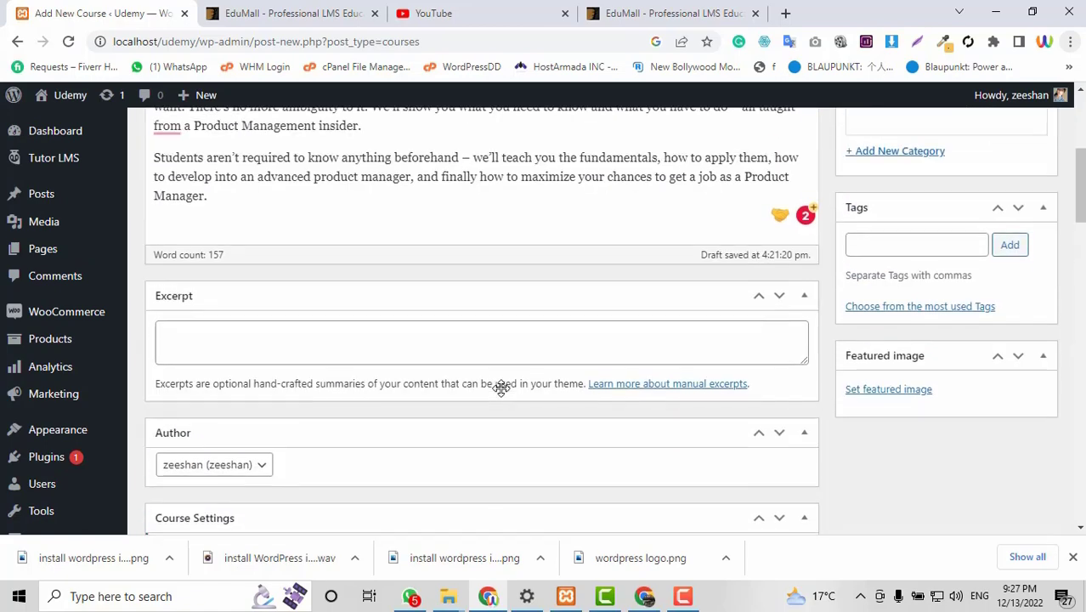
scroll(501, 388, up, 3)
scroll(1030, 404, down, 3)
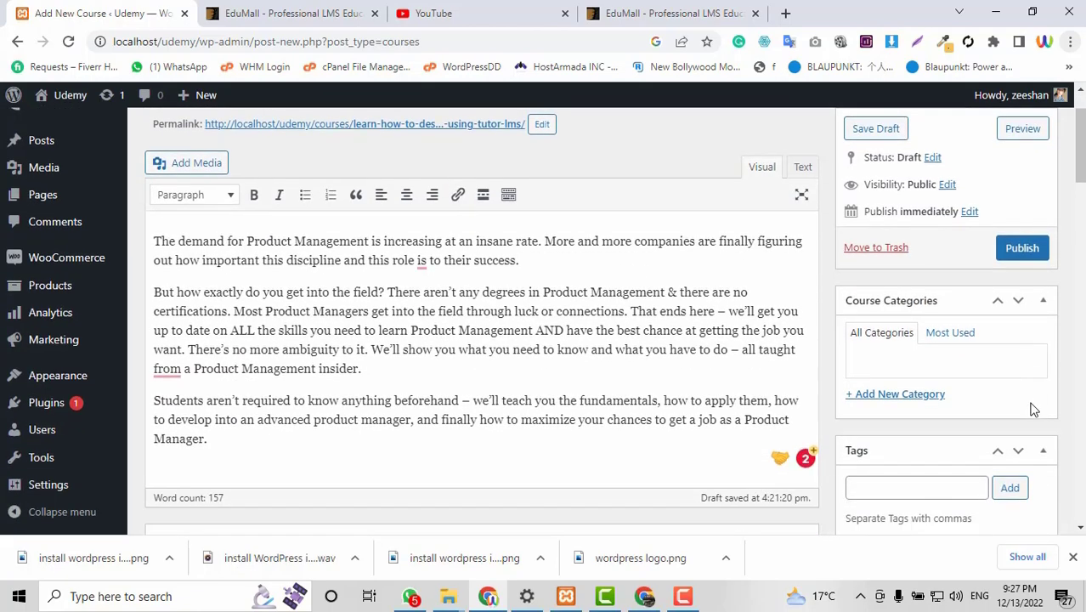
scroll(1033, 409, down, 1)
click(898, 235)
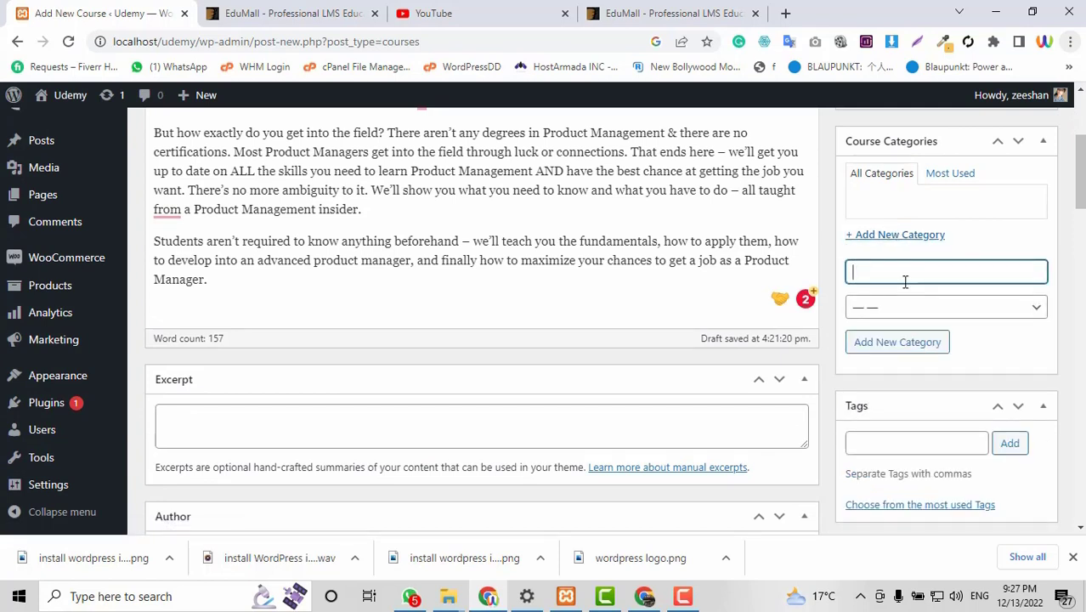
text(Web Development)
key(Return)
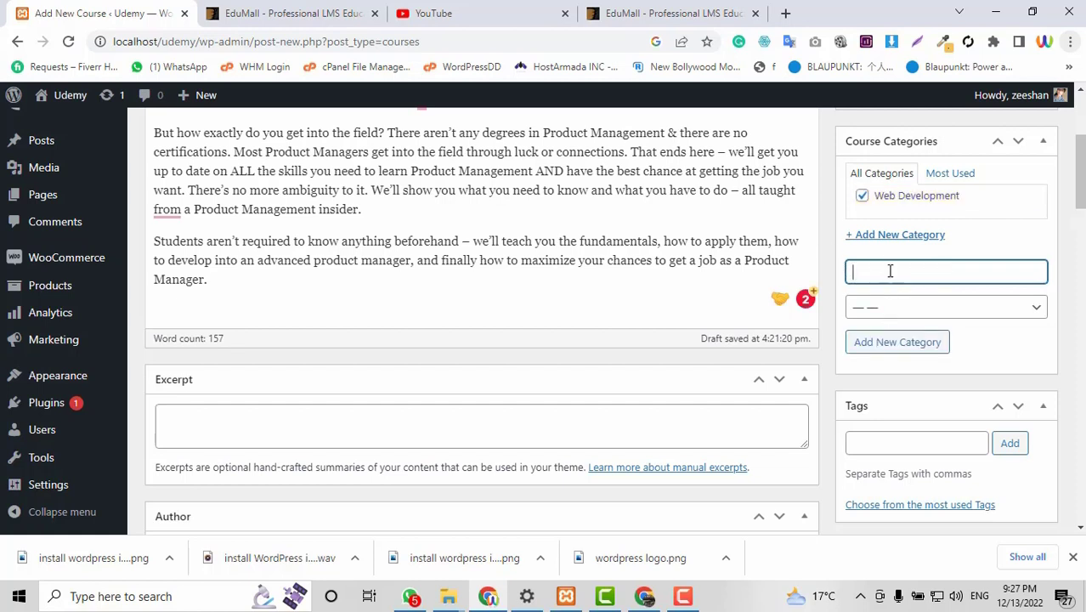
text(WordPress)
click(912, 308)
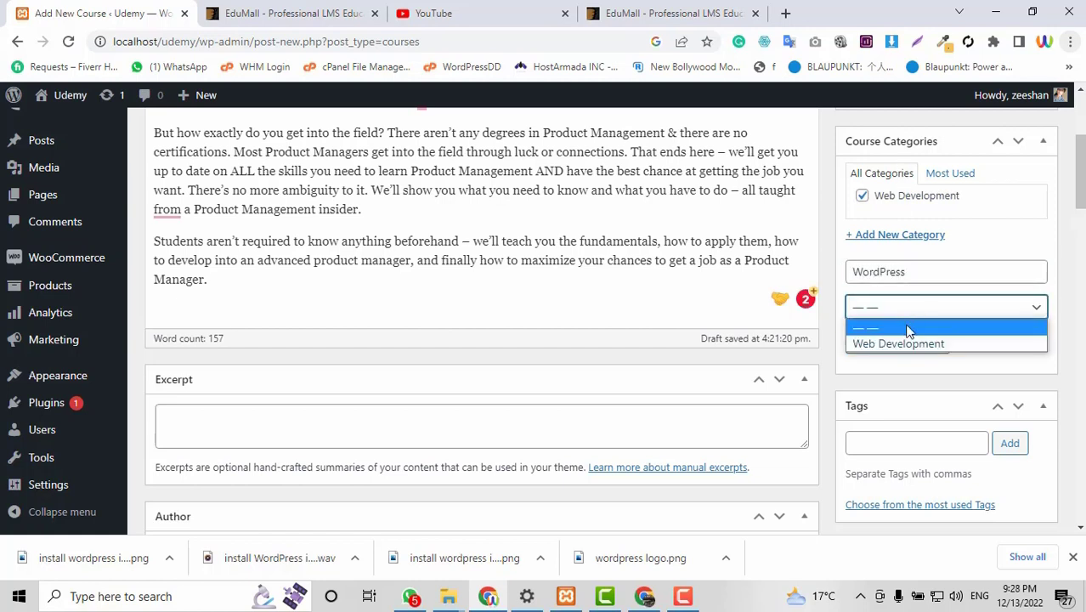
click(904, 344)
click(892, 342)
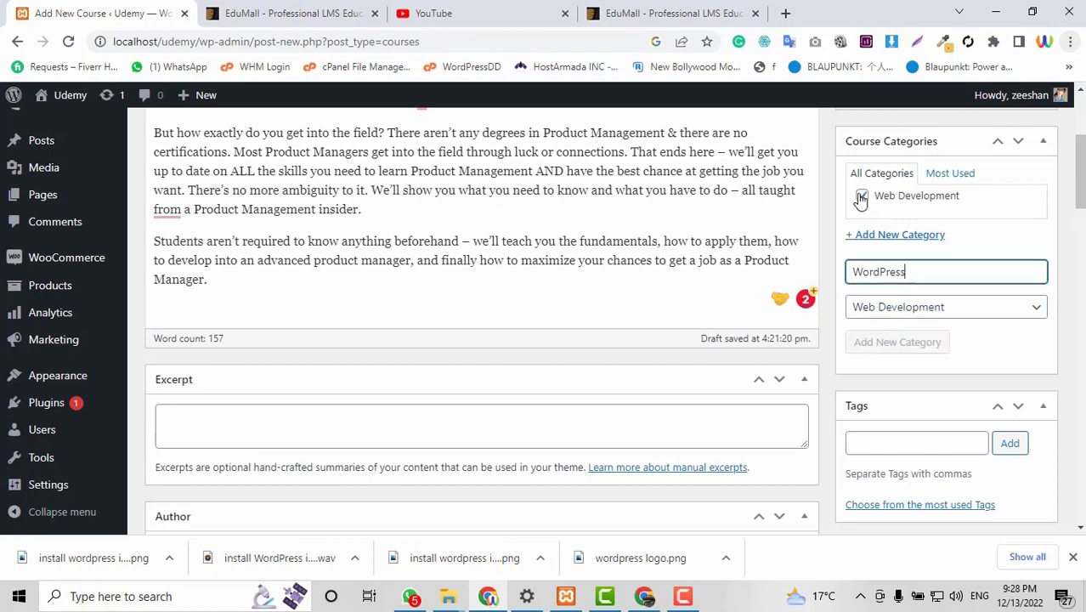
Tag the course 'wordpress' and 'tutor LMS'.
scroll(958, 395, down, 1)
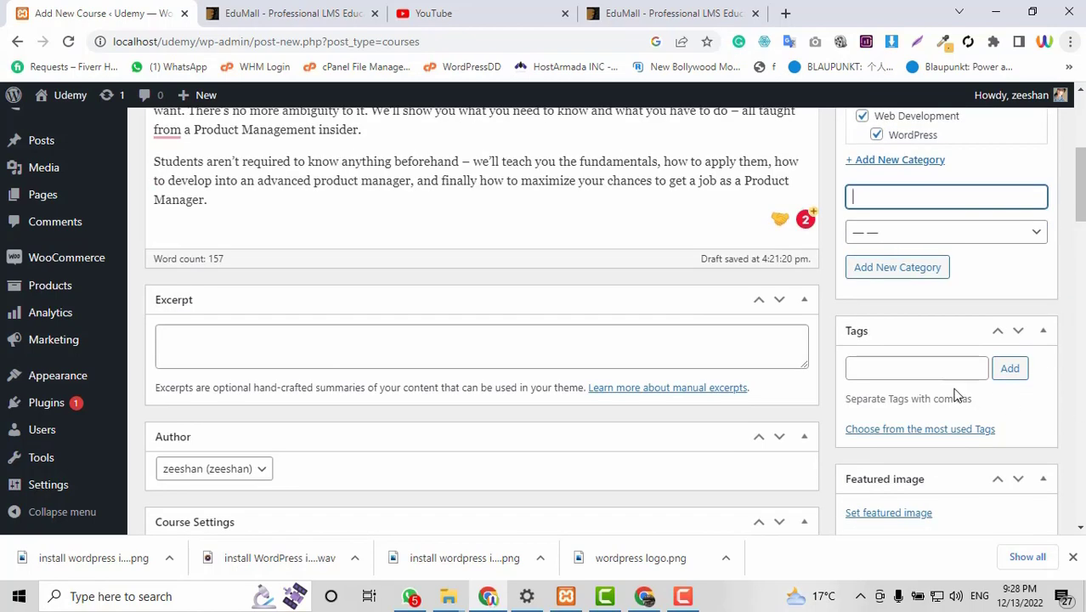
click(918, 369)
text(wo)
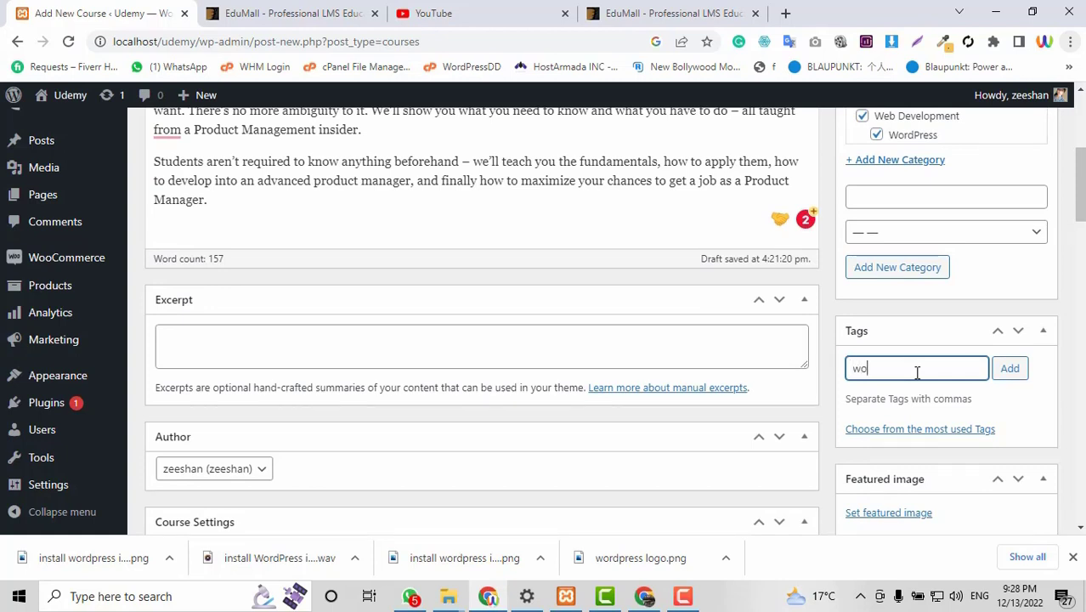
text(rdpress)
key(Return)
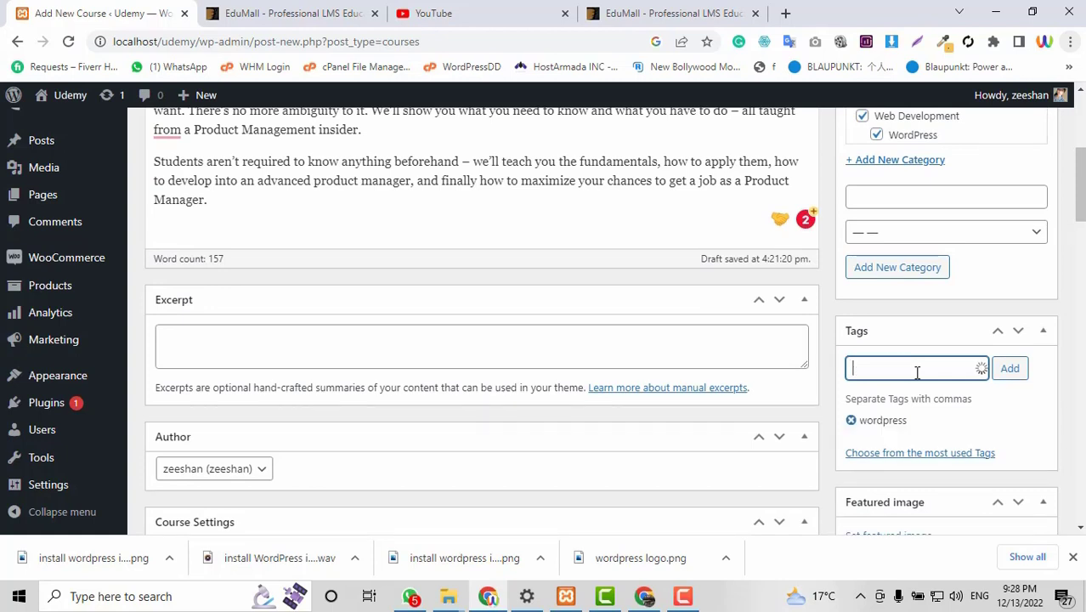
text(turo)
key(BackSpace)
text(tor LMS)
key(Return)
scroll(963, 293, down, 2)
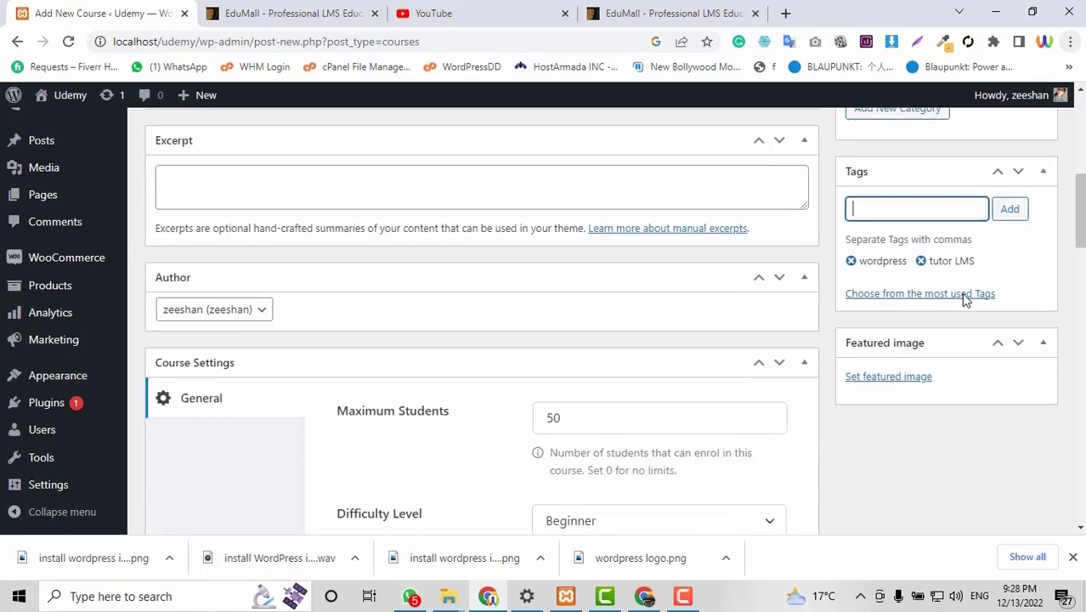
Upload Rank-Math-SEO-Plugin.jpg from Downloads and set it as the course's featured image.
click(902, 380)
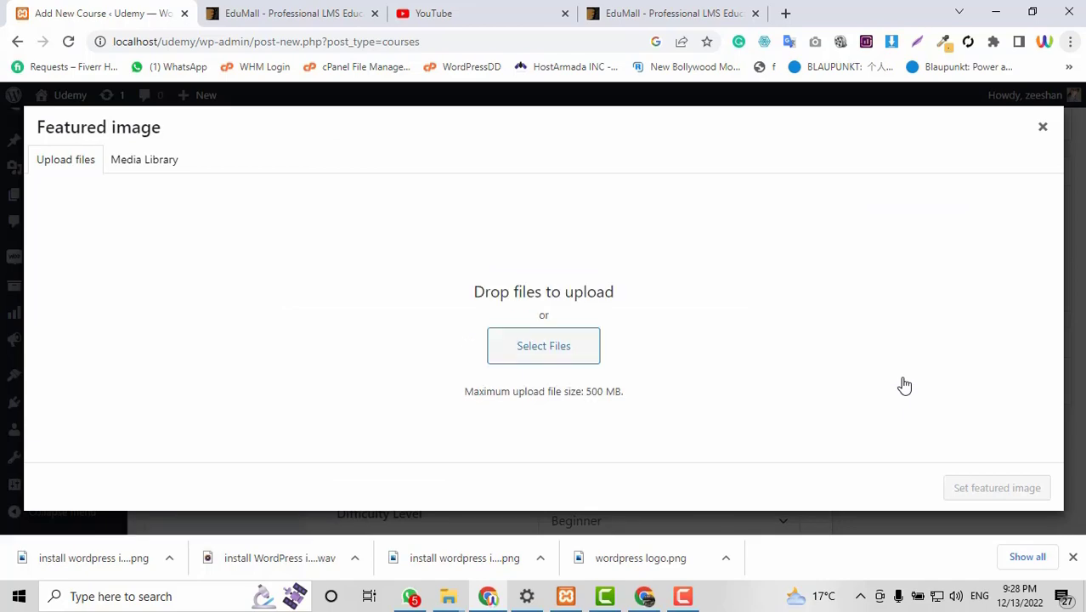
click(544, 346)
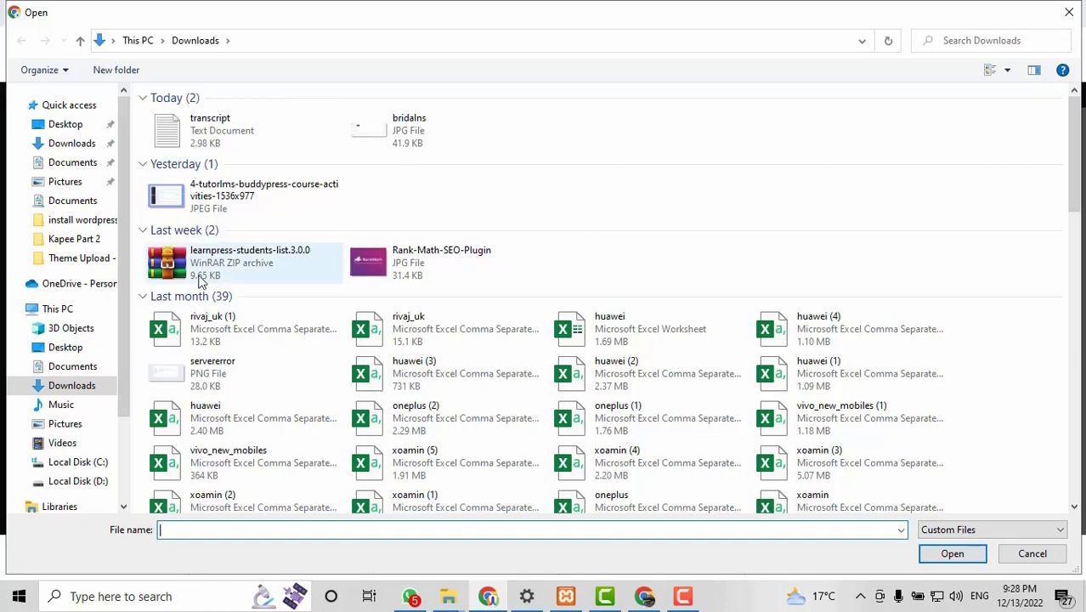
click(412, 272)
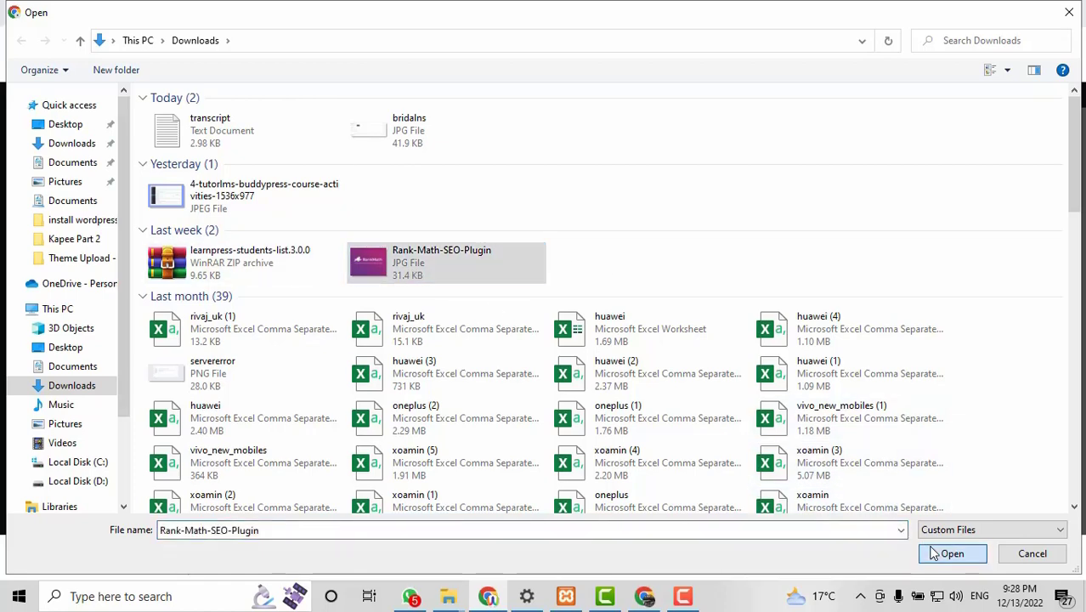
click(952, 553)
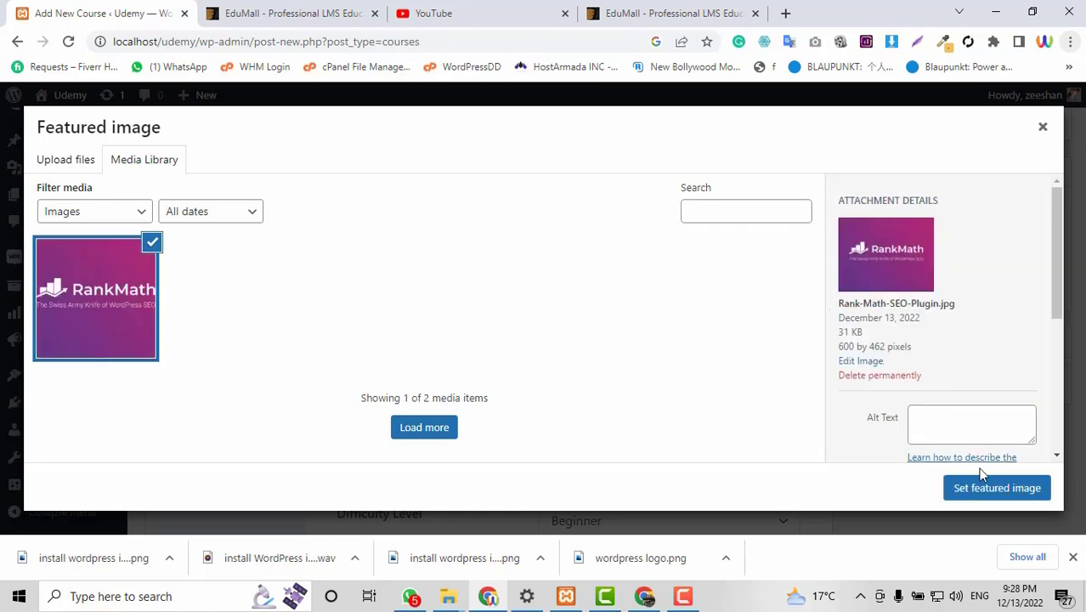
click(978, 488)
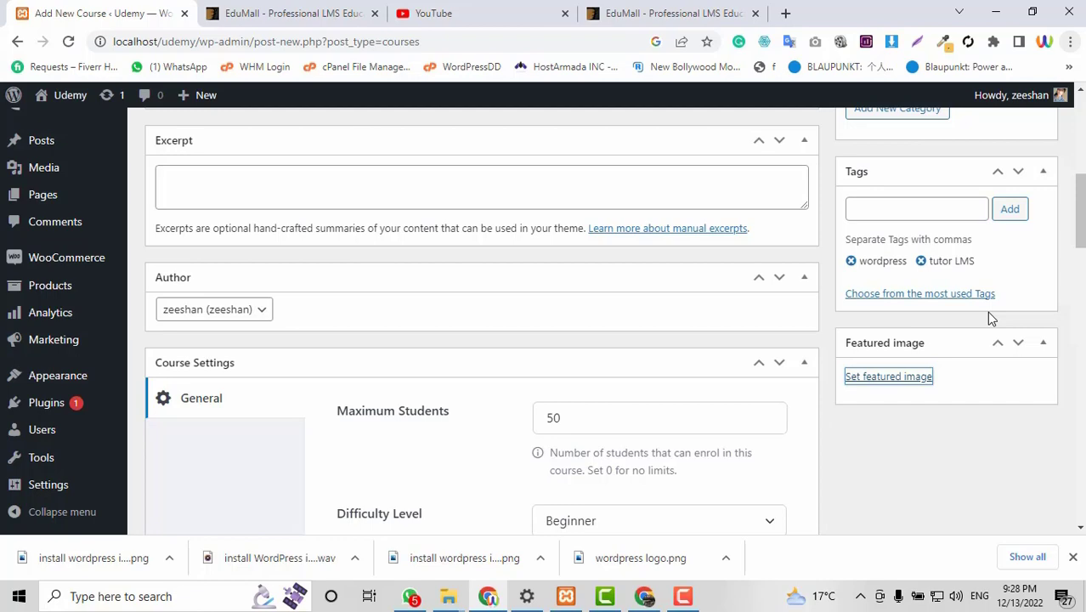
scroll(988, 317, up, 10)
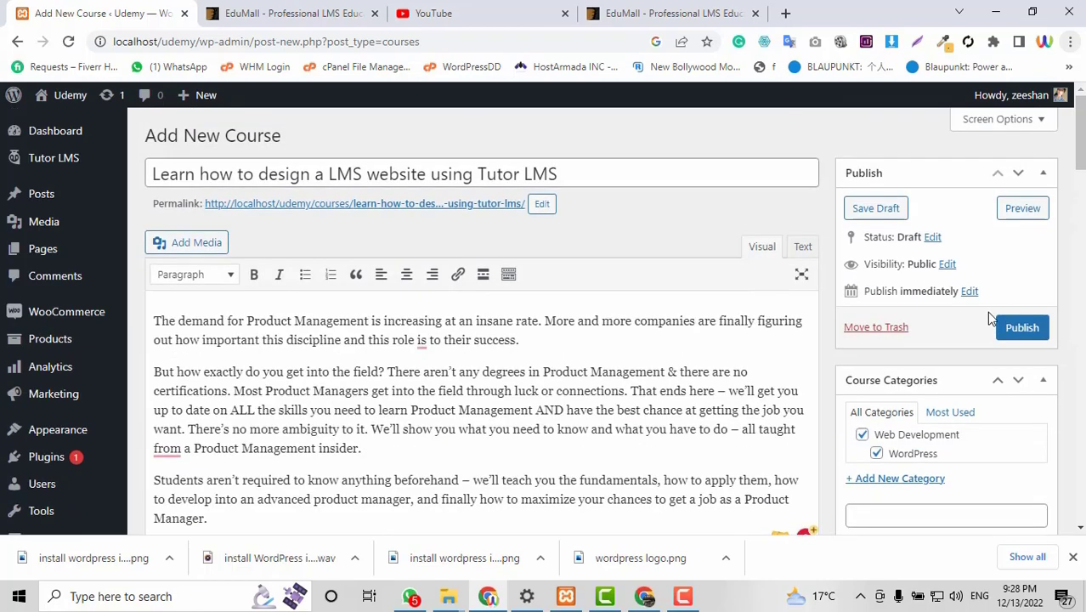
Publish the new course.
scroll(642, 357, down, 2)
scroll(642, 357, up, 2)
click(1035, 332)
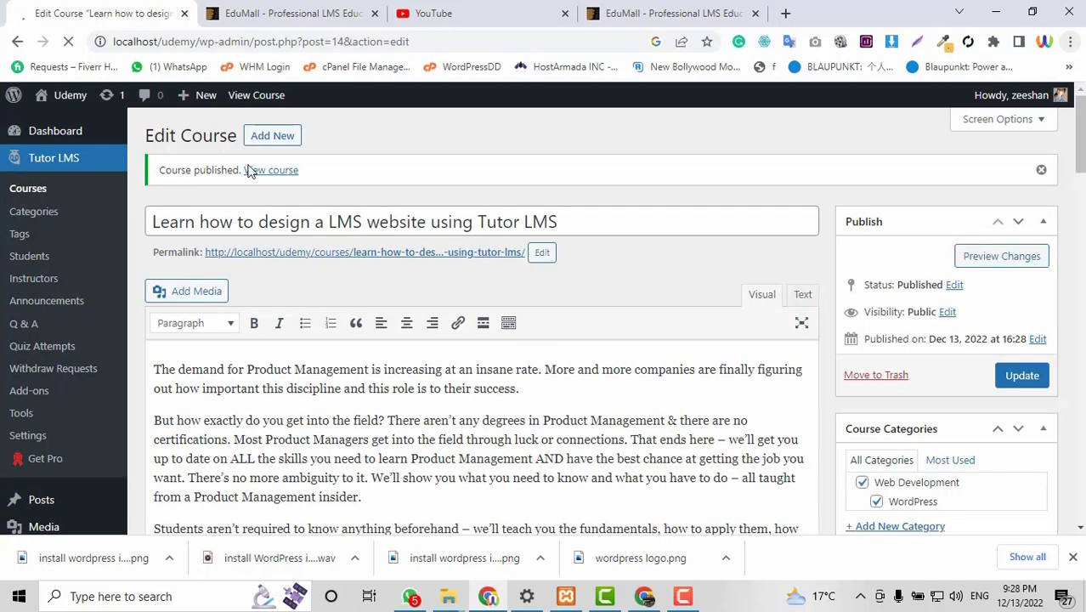
Open the published course page in a new tab and scroll down through it.
right_click(274, 174)
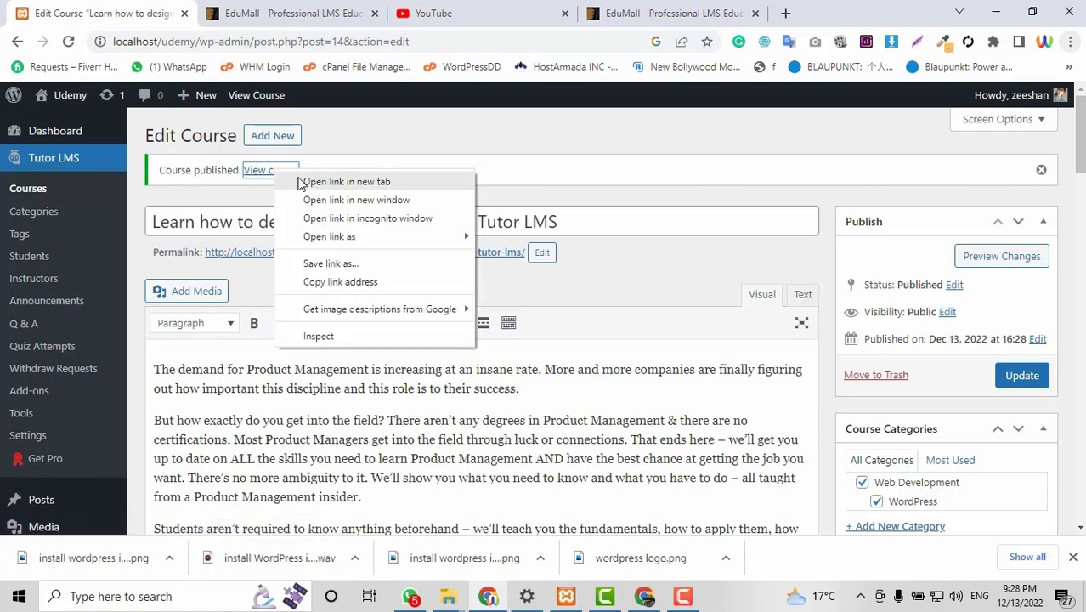
click(299, 181)
click(243, 5)
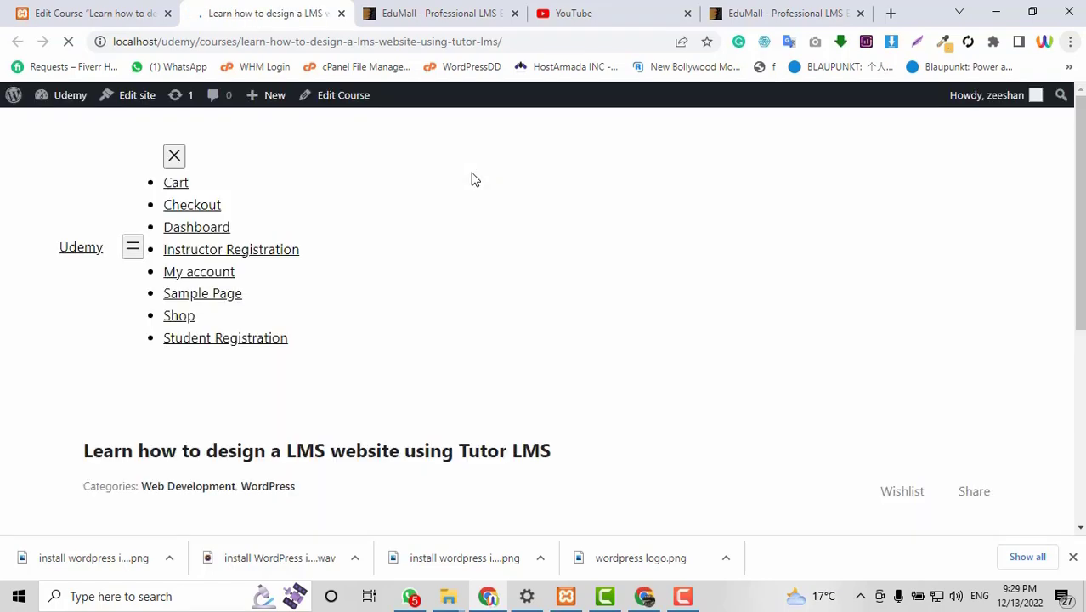
scroll(924, 296, down, 1)
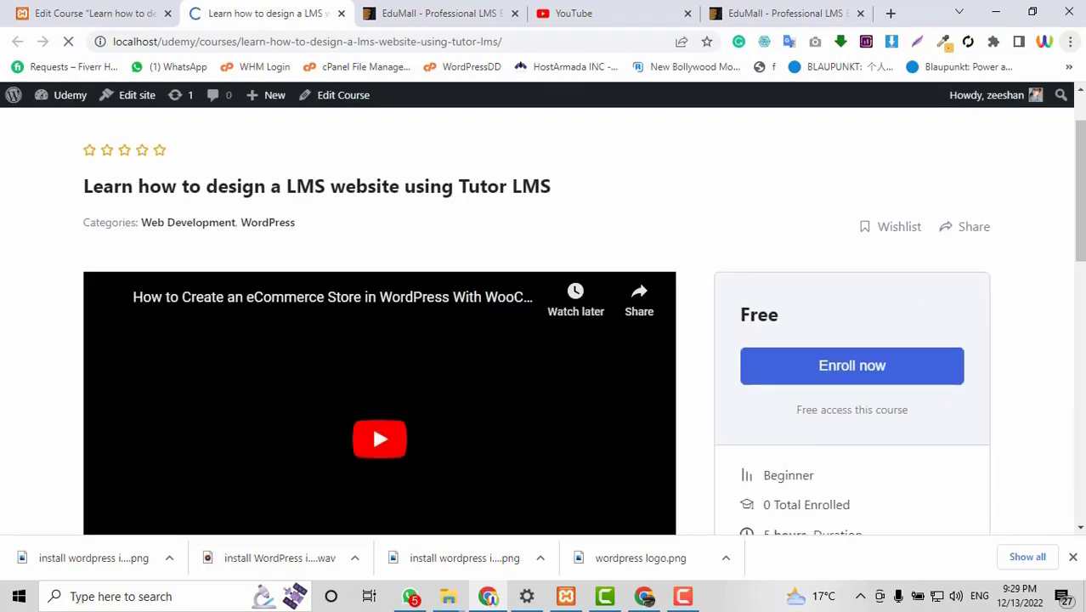
scroll(407, 261, down, 2)
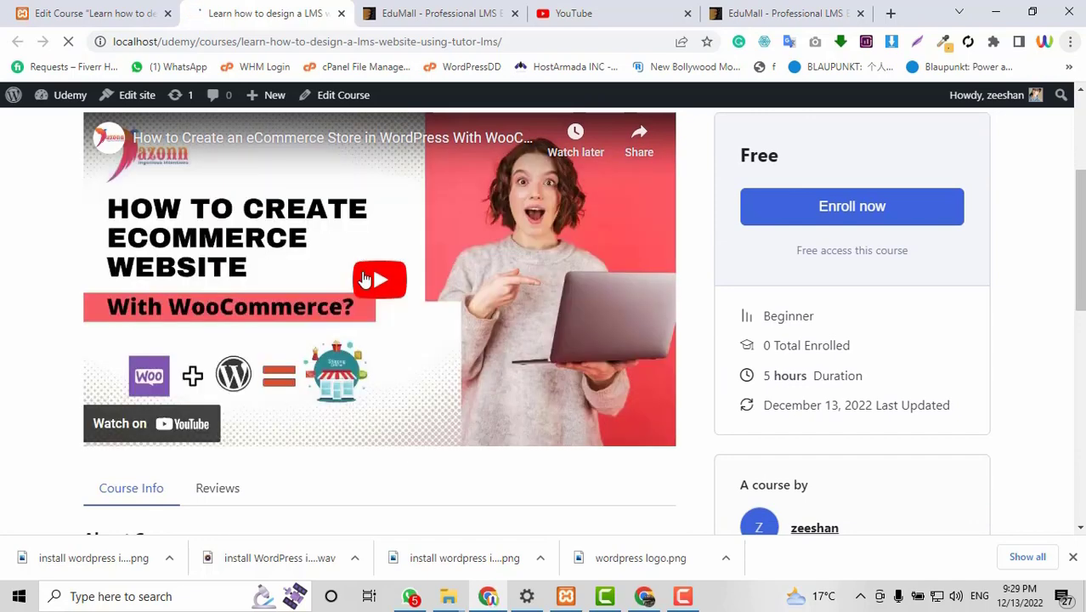
scroll(834, 321, down, 3)
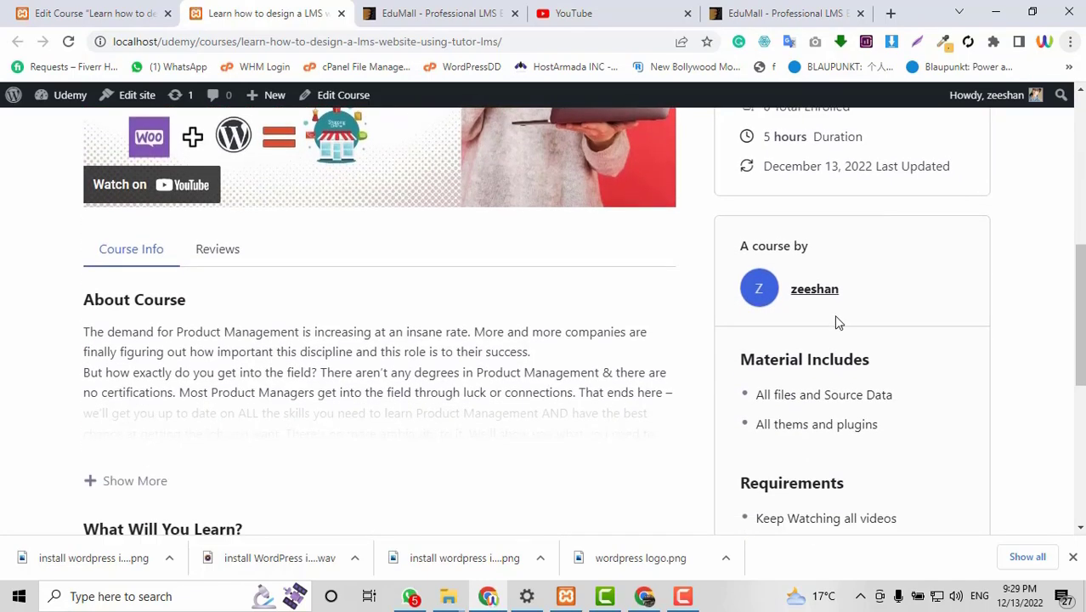
scroll(262, 387, down, 2)
Expand the About Course description and toggle the Installing Tutor LMS into WordPress lesson section.
click(114, 321)
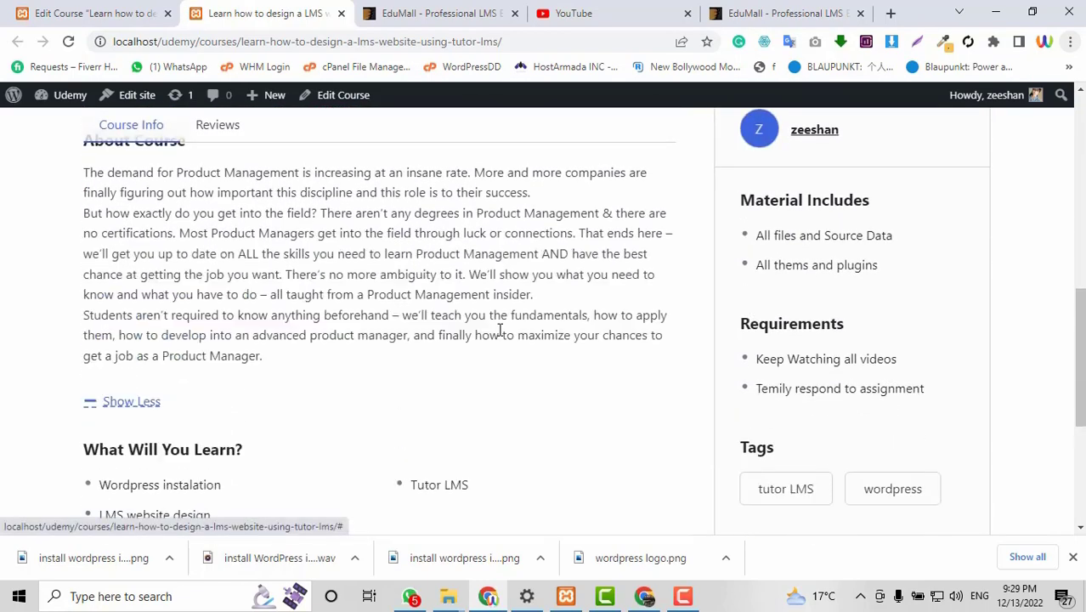
scroll(500, 330, down, 1)
scroll(548, 332, down, 1)
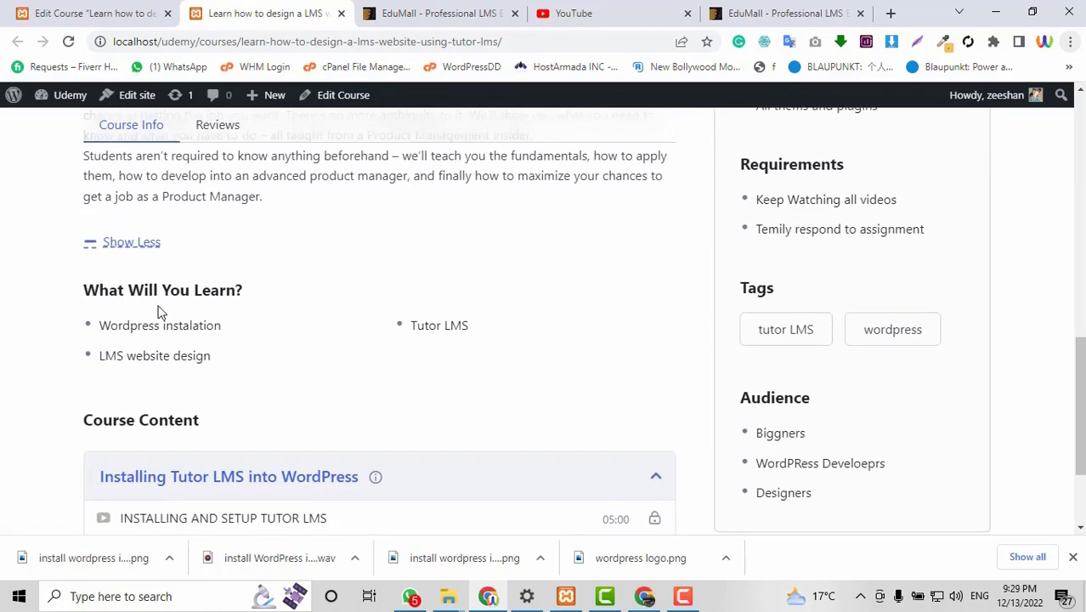
scroll(478, 327, down, 2)
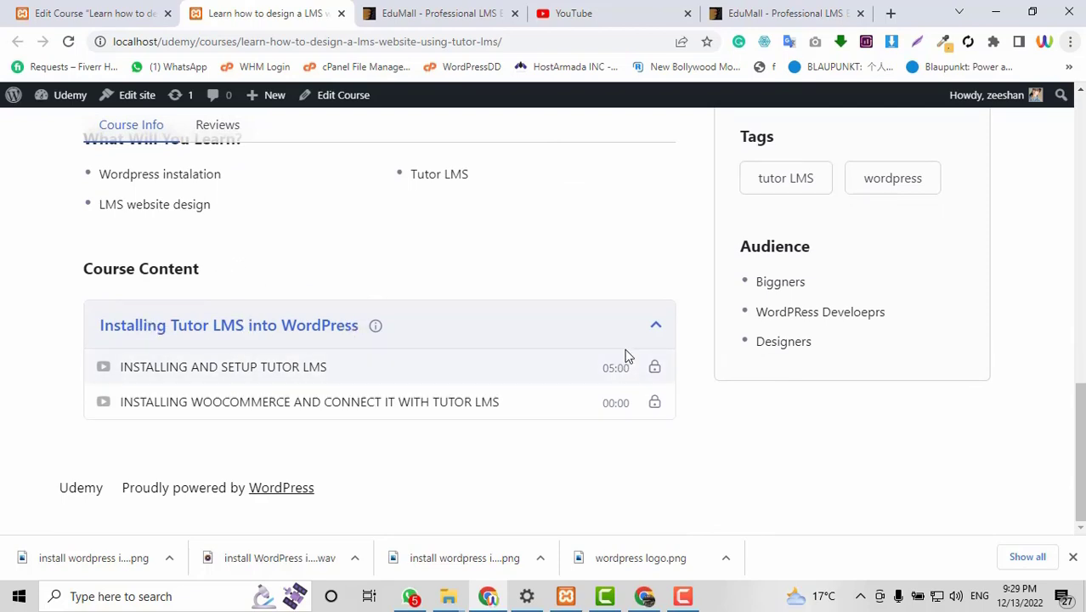
click(655, 334)
click(653, 364)
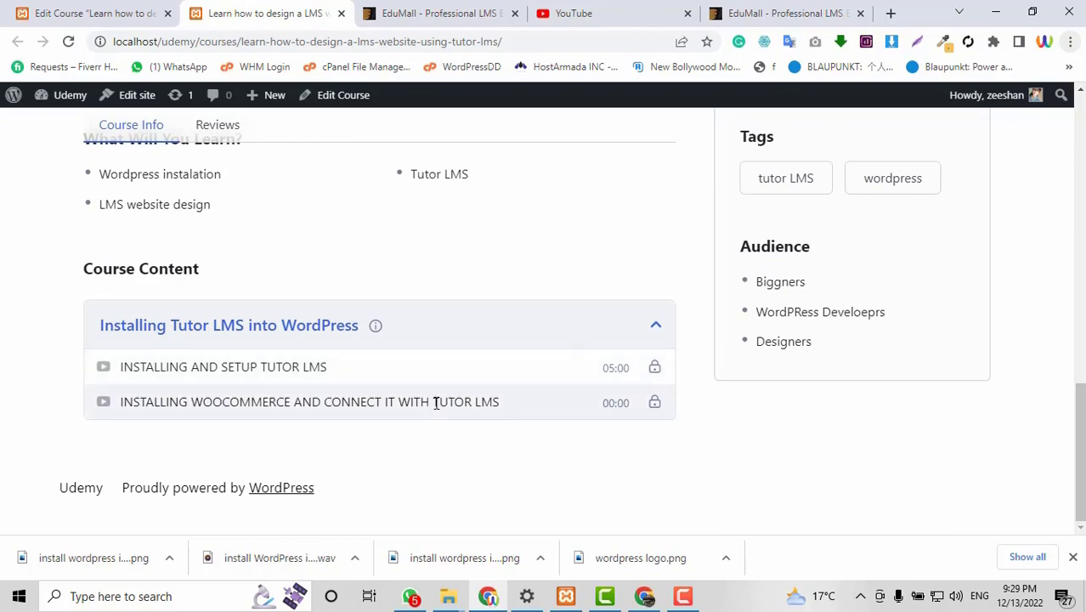
scroll(439, 400, up, 8)
scroll(436, 403, up, 4)
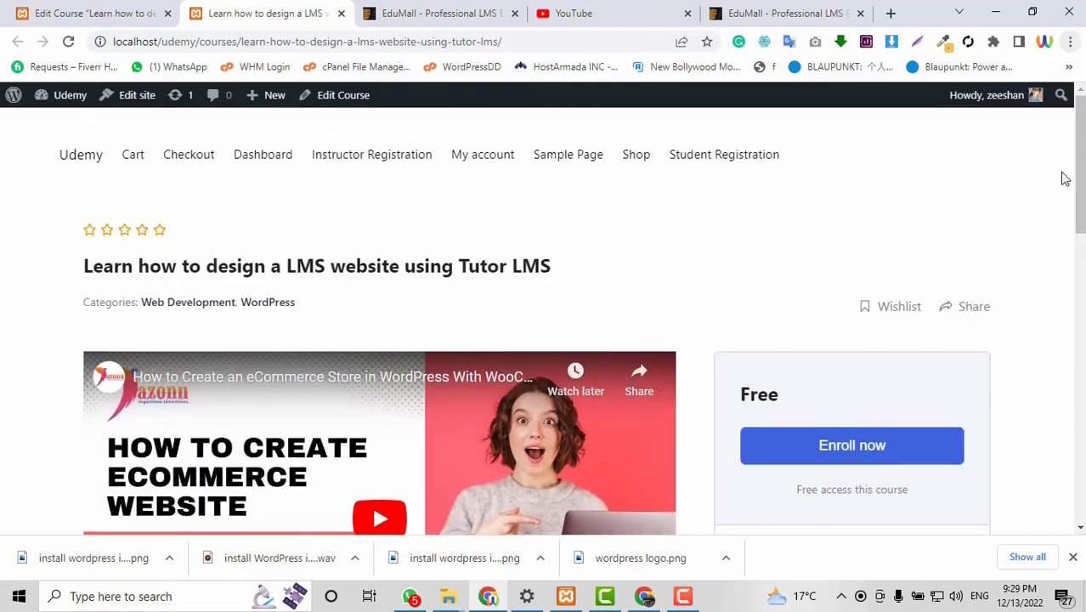
scroll(1062, 284, down, 6)
scroll(1062, 285, down, 4)
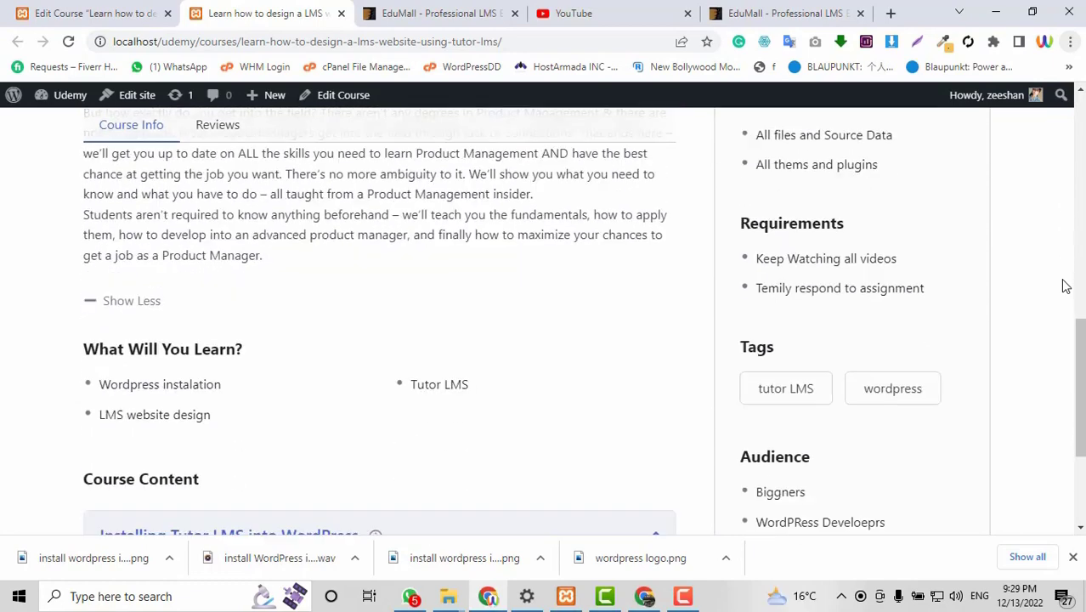
Glance at the EduMall theme preview tab, then scroll through the published course page.
click(408, 12)
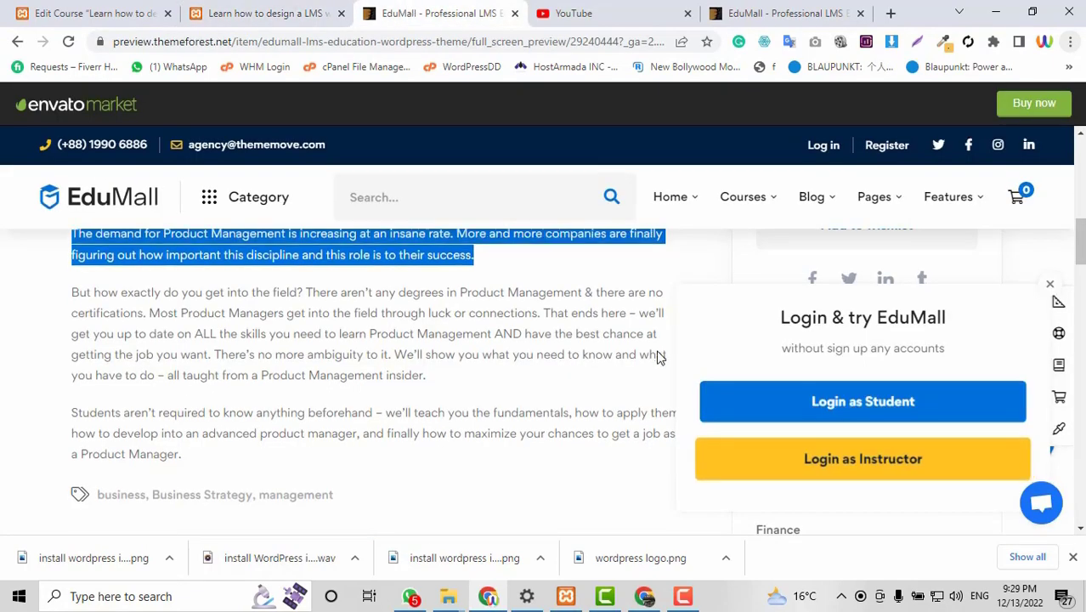
scroll(657, 357, down, 8)
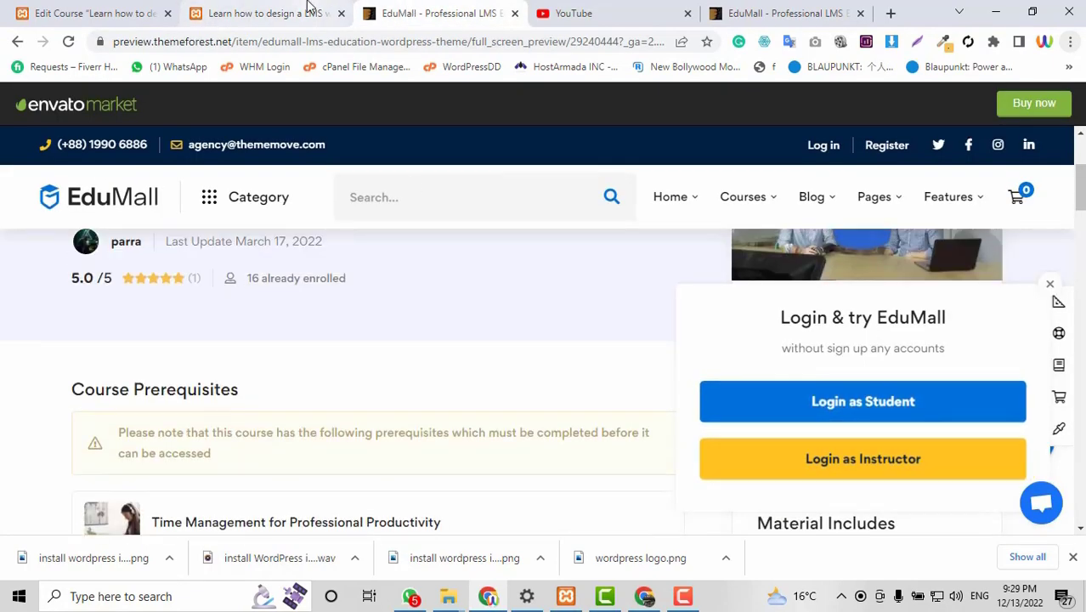
click(310, 7)
scroll(314, 272, up, 4)
scroll(314, 277, up, 2)
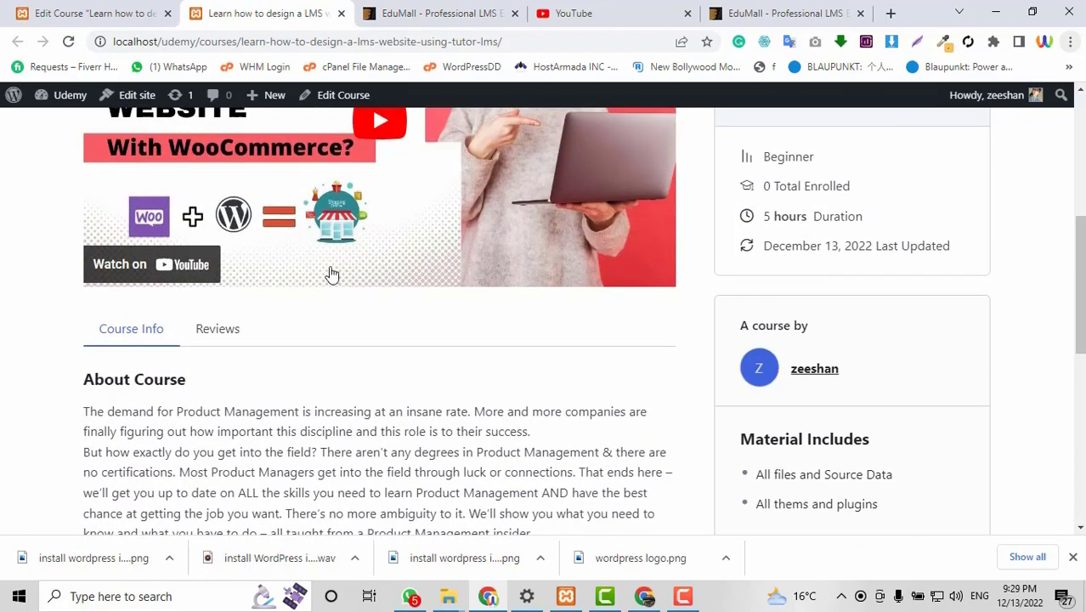
scroll(332, 272, up, 4)
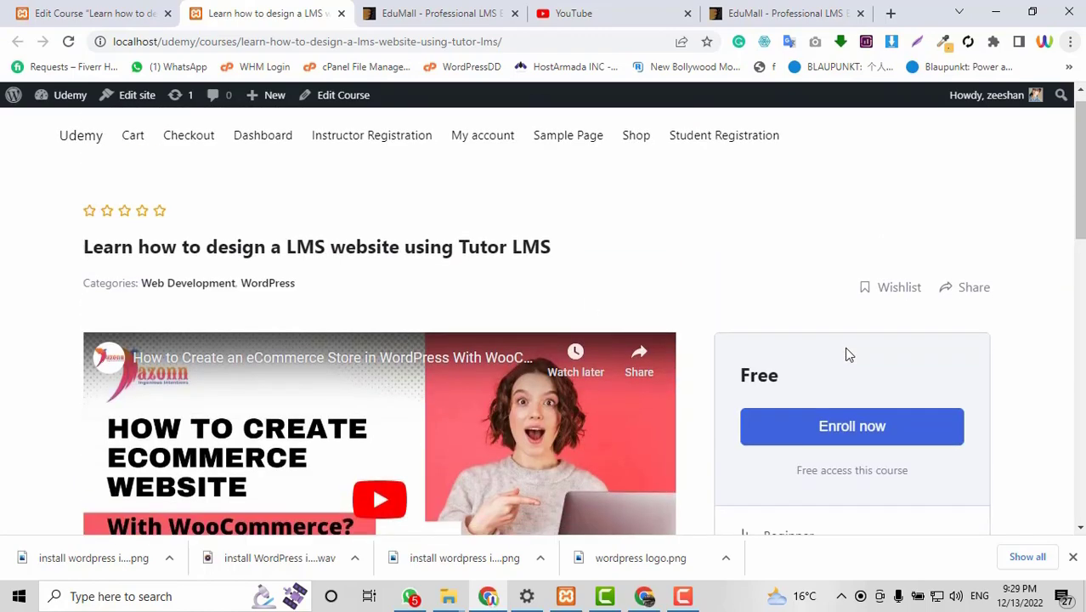
scroll(845, 352, down, 2)
scroll(847, 348, down, 5)
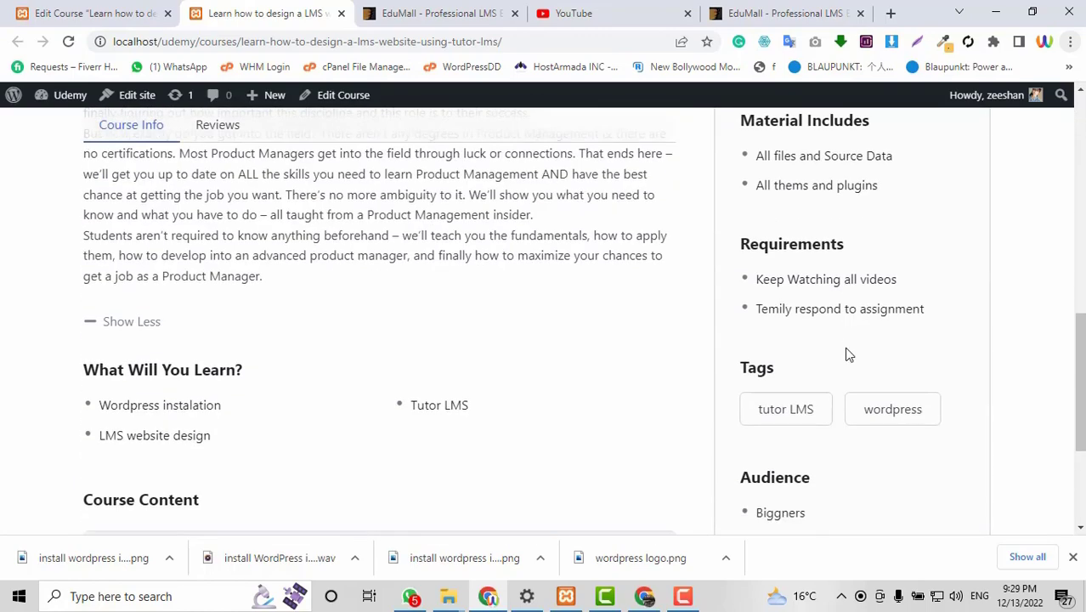
scroll(846, 354, down, 3)
scroll(846, 355, up, 5)
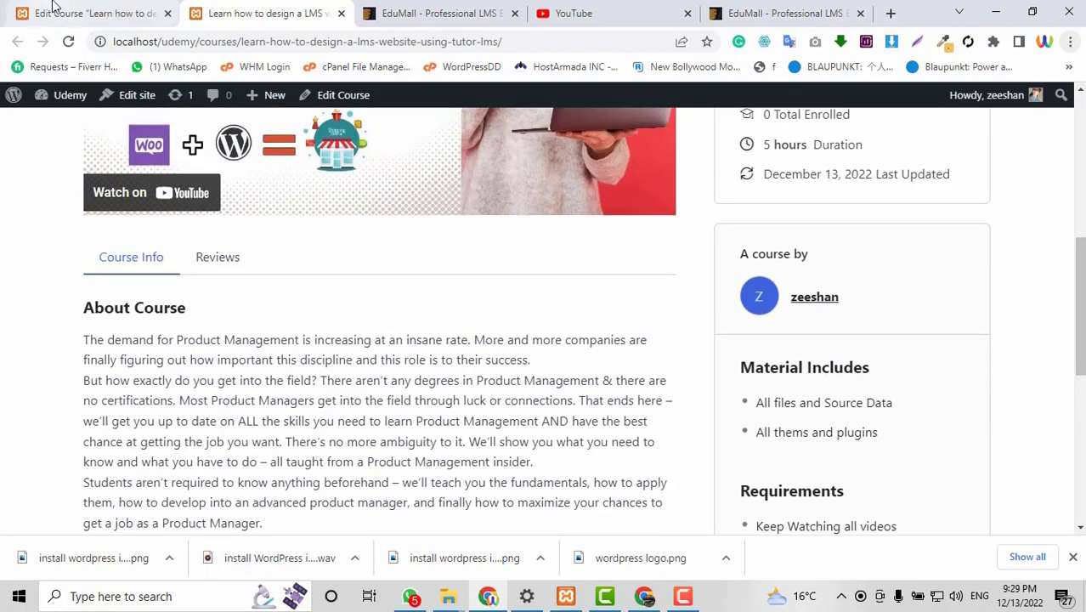
scroll(512, 274, up, 3)
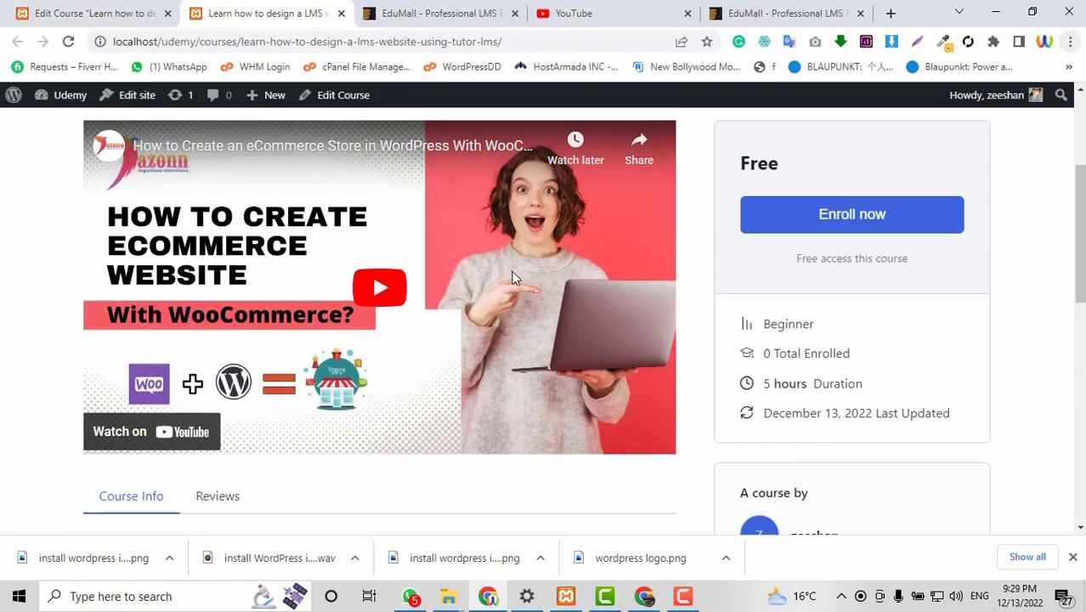
Compare the course editor with the course page, ending at the top of the course page.
click(85, 7)
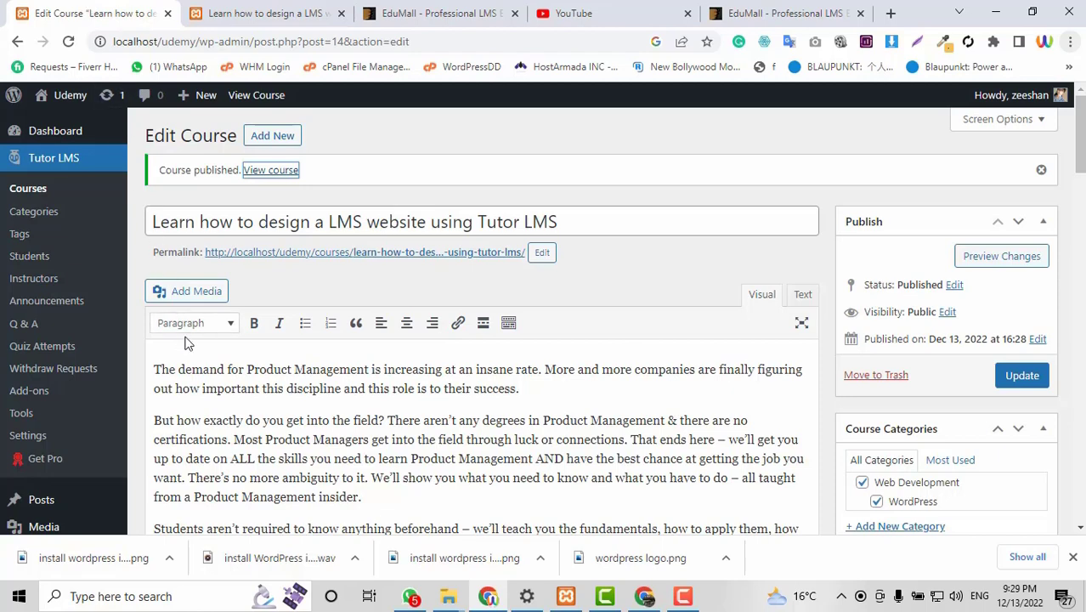
click(223, 10)
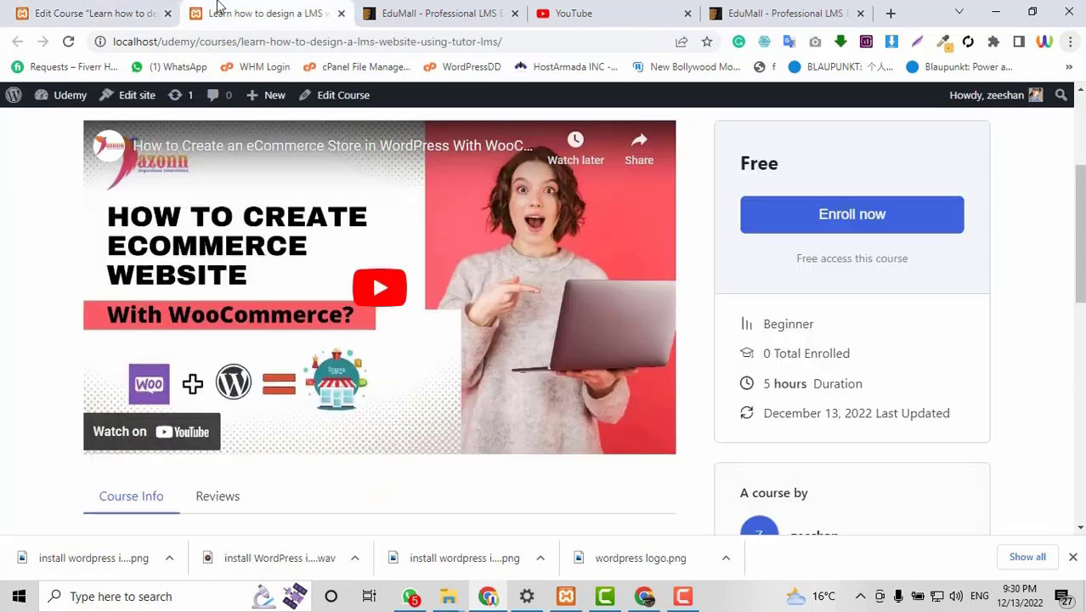
click(122, 9)
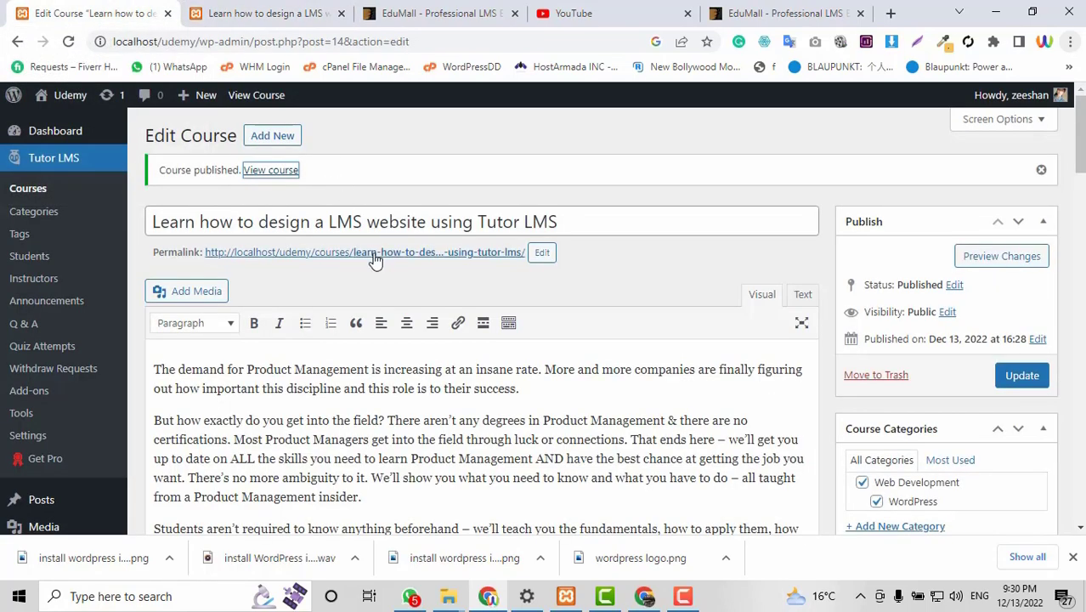
scroll(374, 260, down, 2)
scroll(374, 261, down, 3)
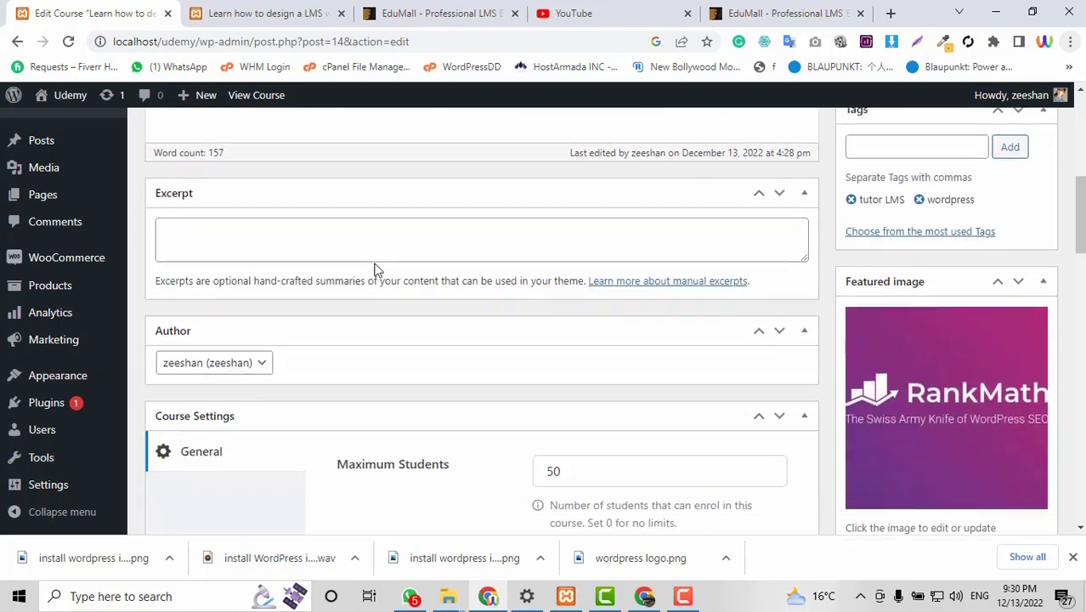
click(235, 10)
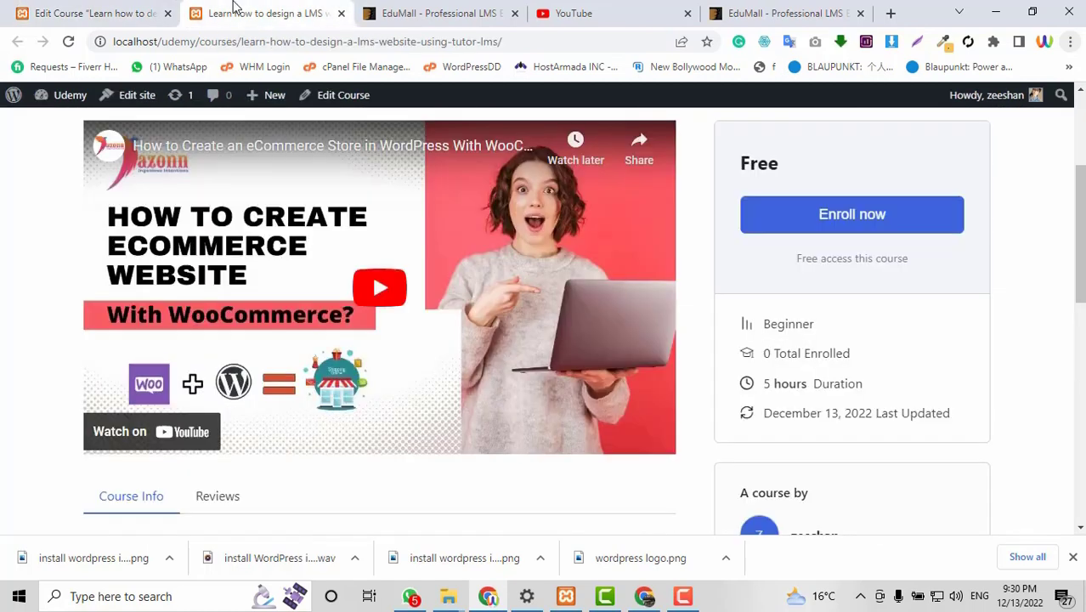
scroll(702, 461, up, 3)
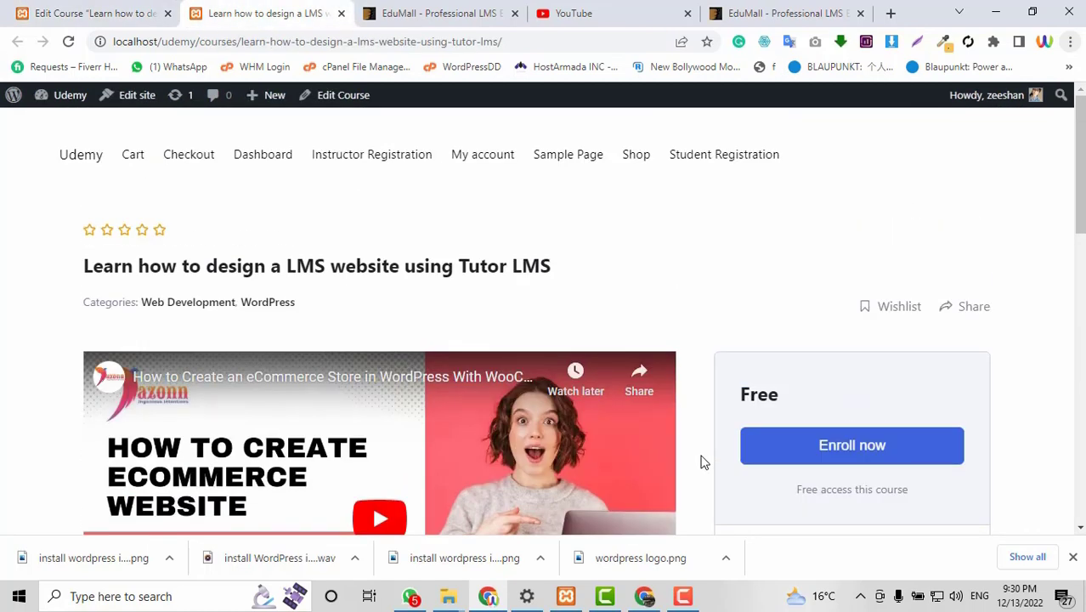
Copy the Instructor Registration link and load it in a window under another Chrome profile.
right_click(360, 160)
click(417, 272)
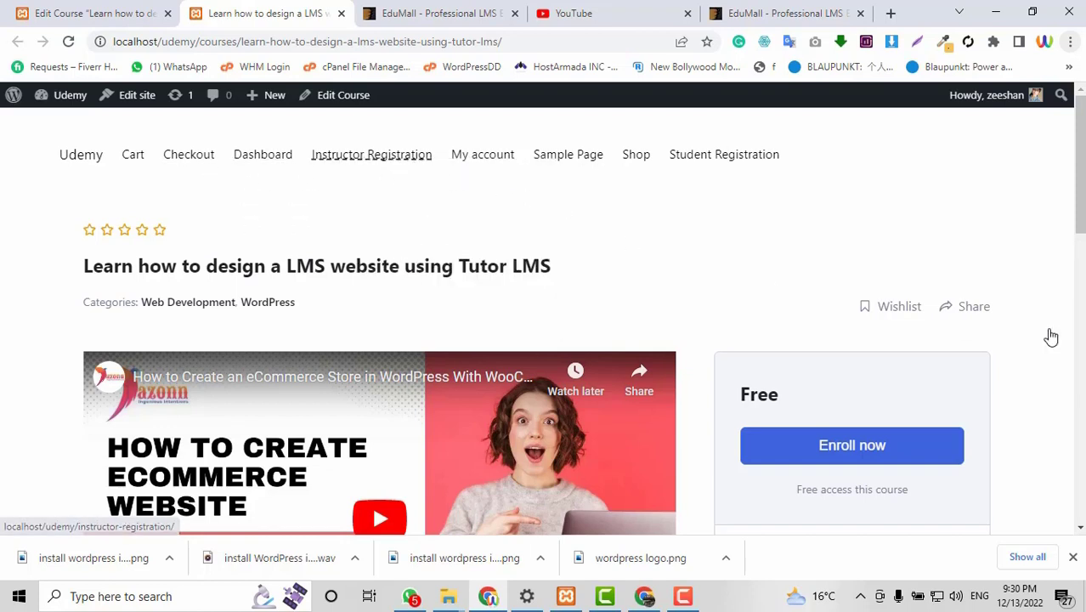
click(1044, 44)
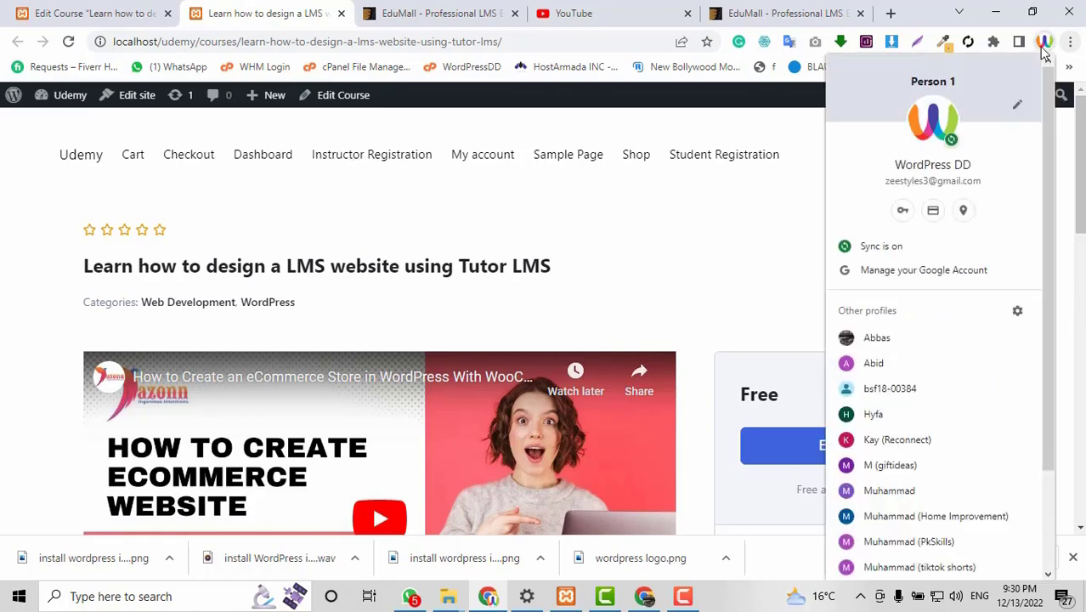
click(904, 492)
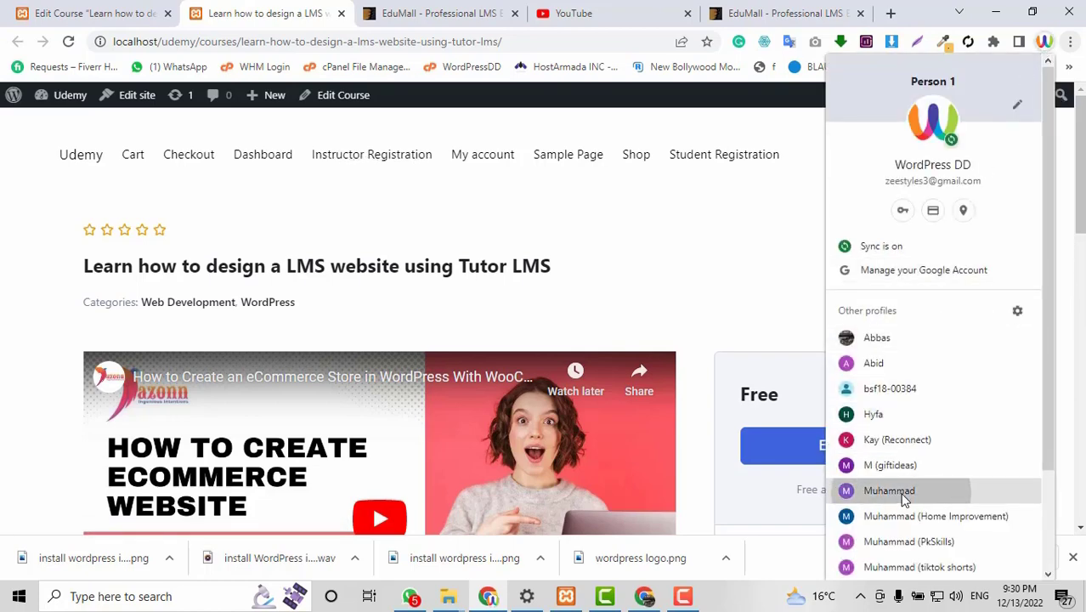
key(ctrl+v)
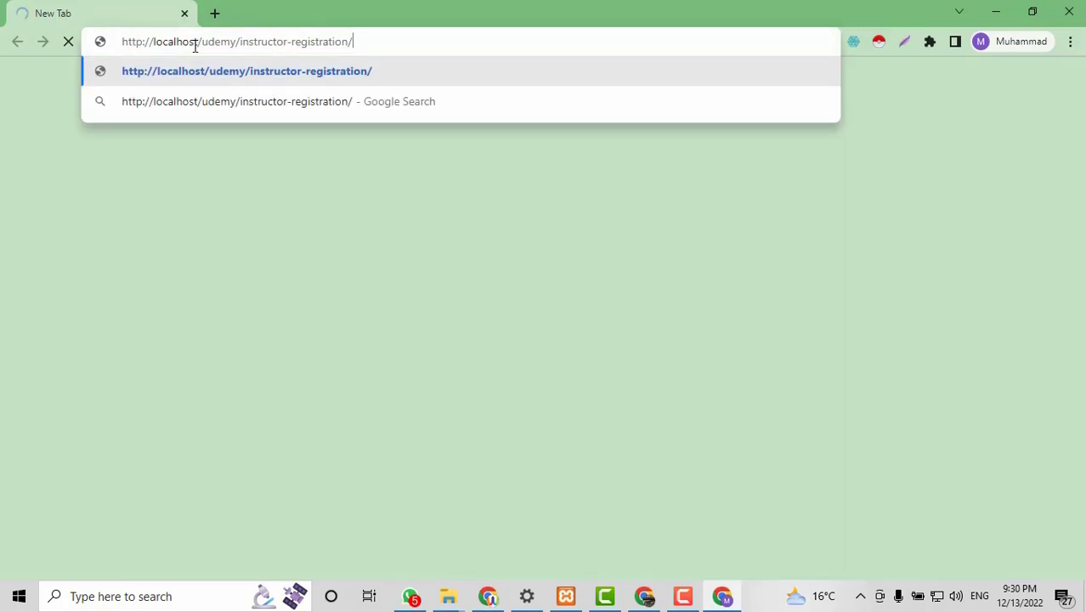
key(Return)
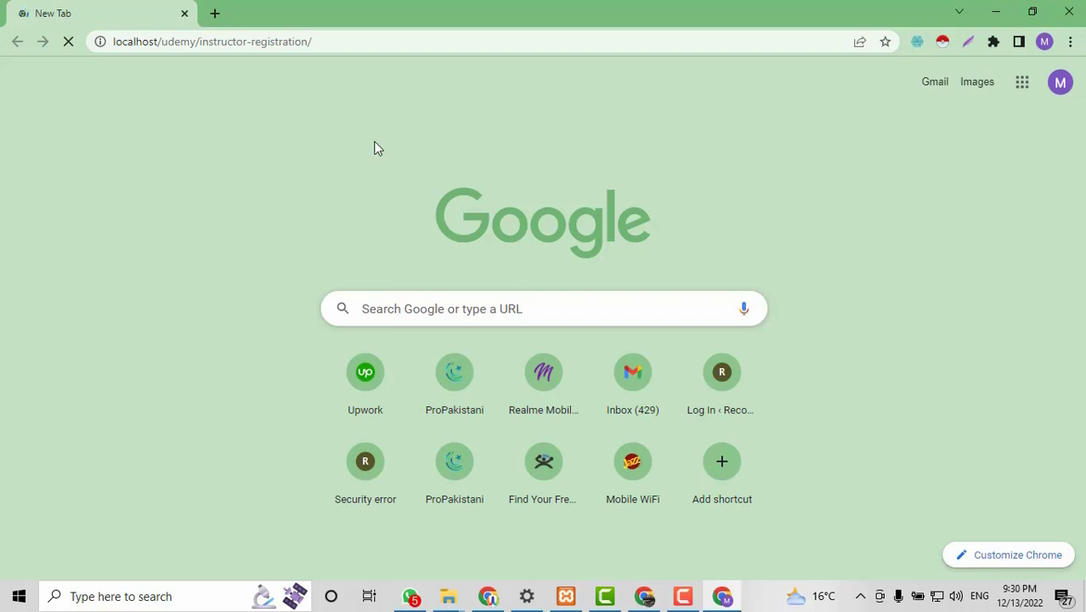
In the admin window, open the All Pages list in a new tab and reorder the tabs.
click(488, 597)
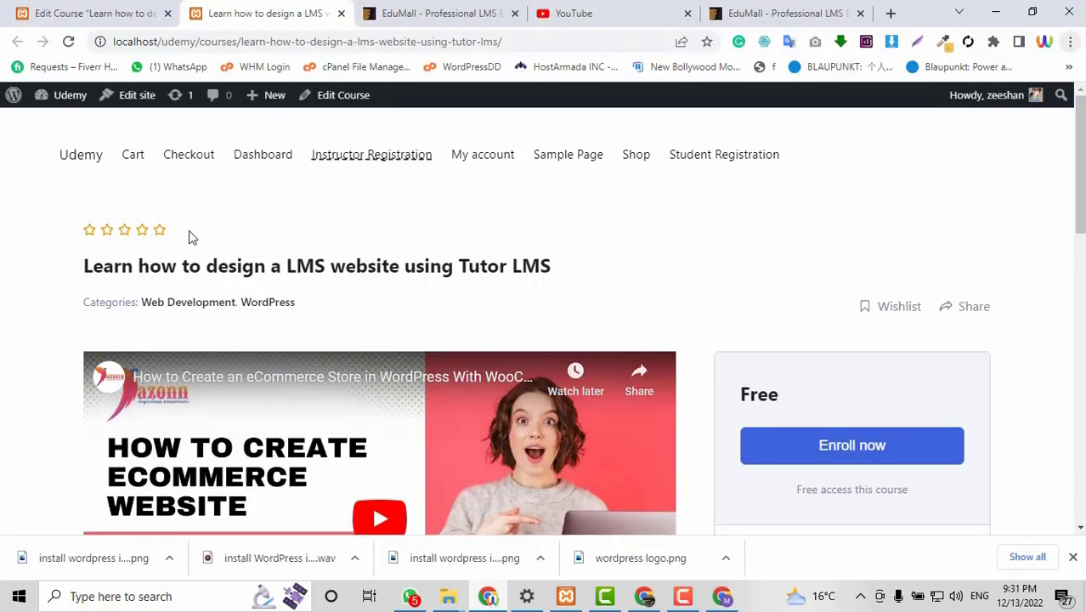
click(81, 10)
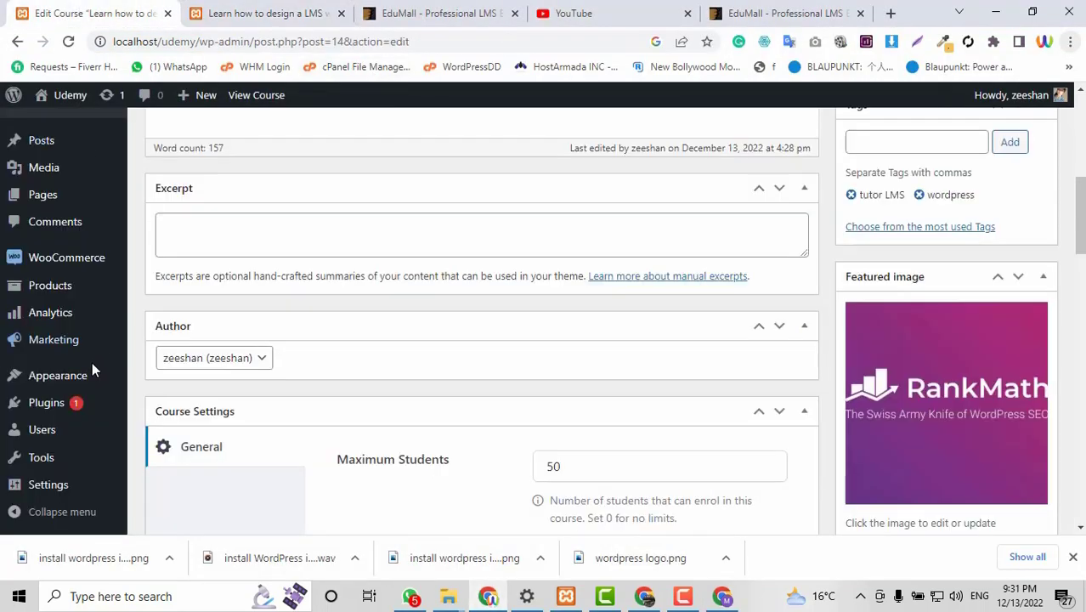
scroll(68, 340, up, 1)
scroll(51, 323, up, 3)
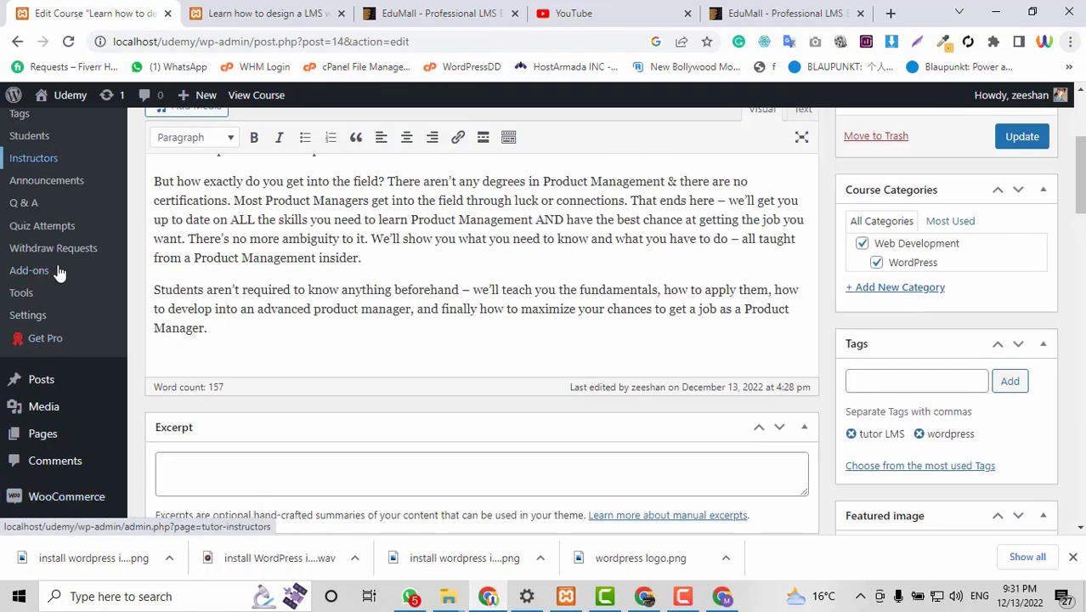
scroll(58, 342, down, 1)
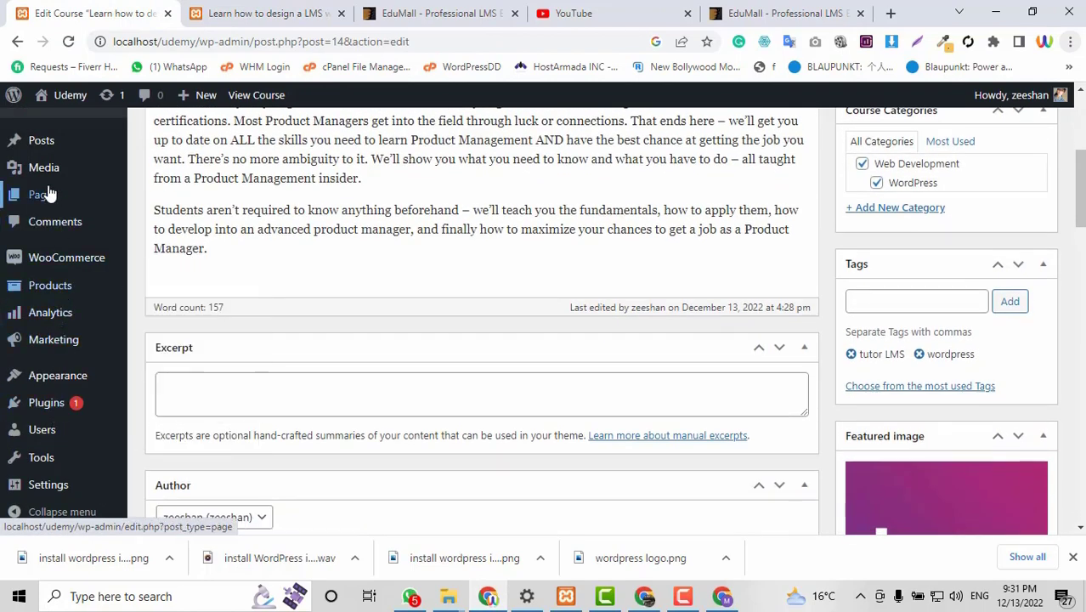
right_click(188, 207)
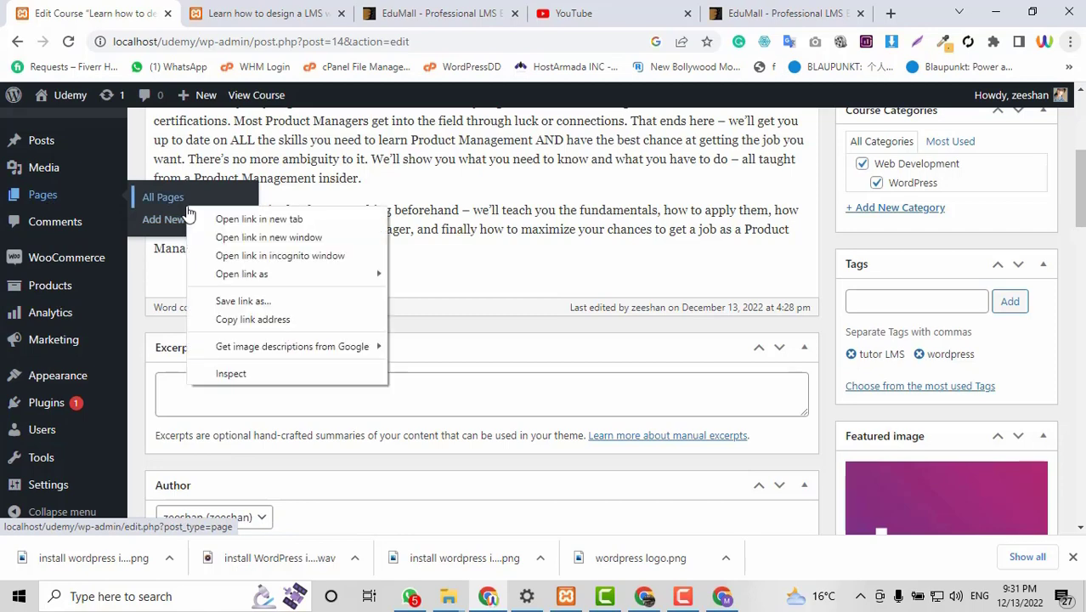
click(212, 218)
click(263, 10)
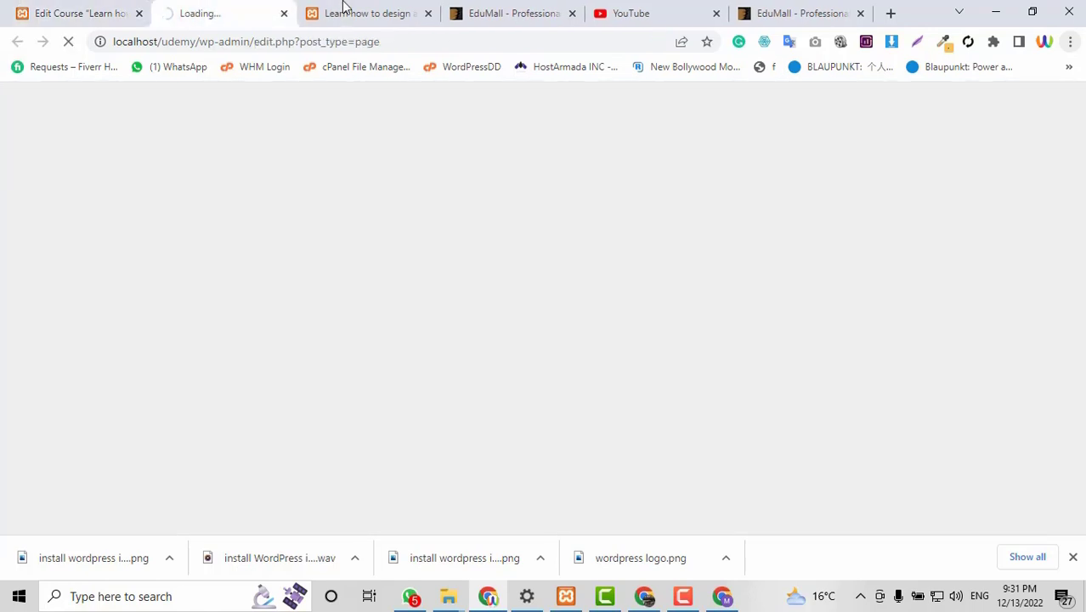
click(344, 10)
drag(240, 7, 207, 6)
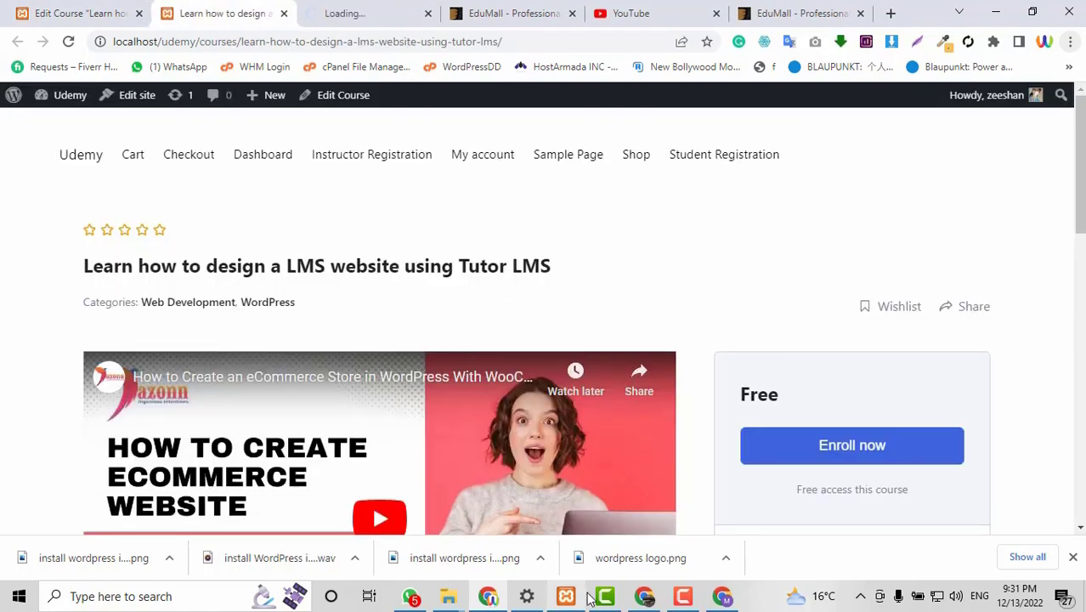
click(722, 596)
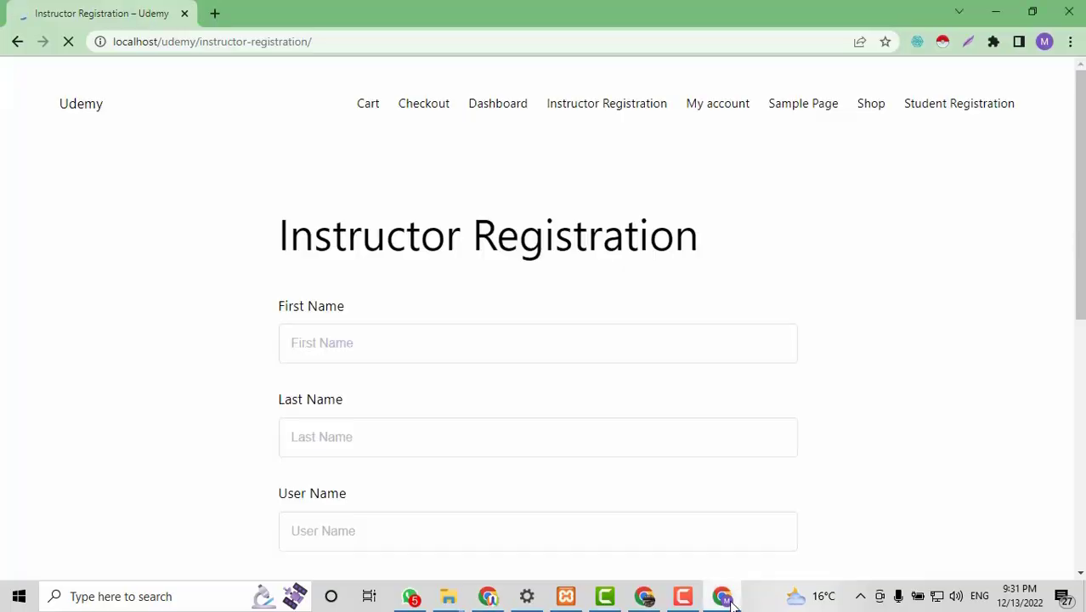
Look over the registration form and enter the new instructor's first name.
scroll(735, 310, down, 2)
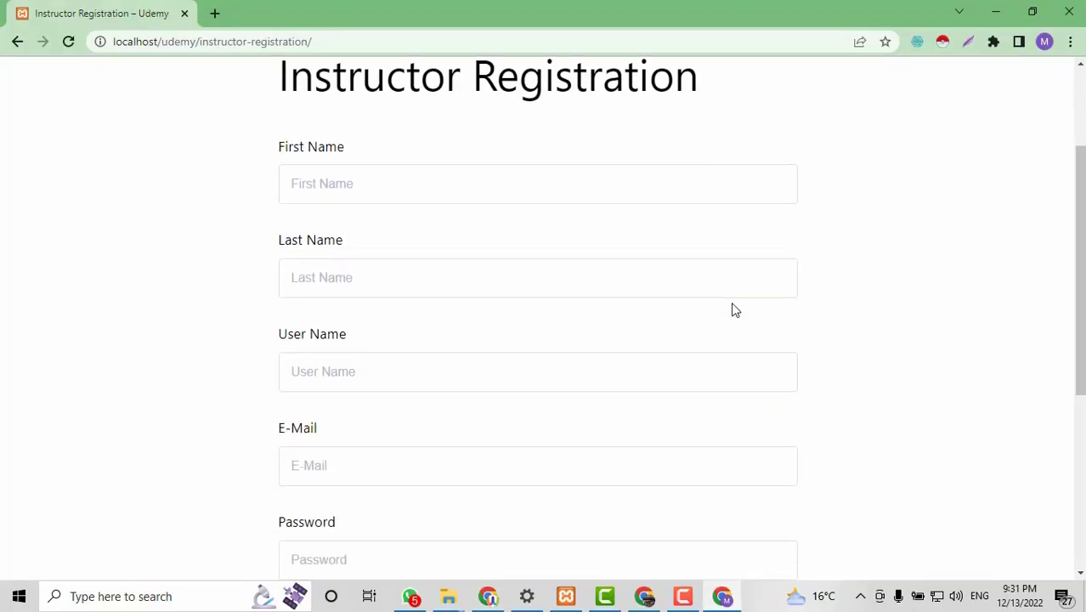
scroll(750, 426, up, 1)
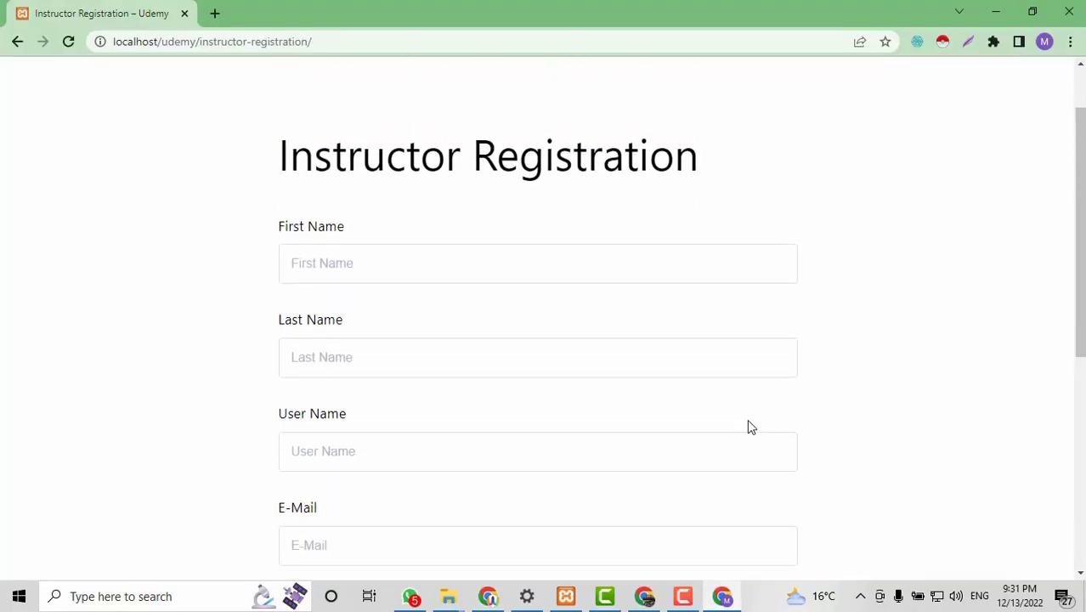
scroll(735, 267, down, 5)
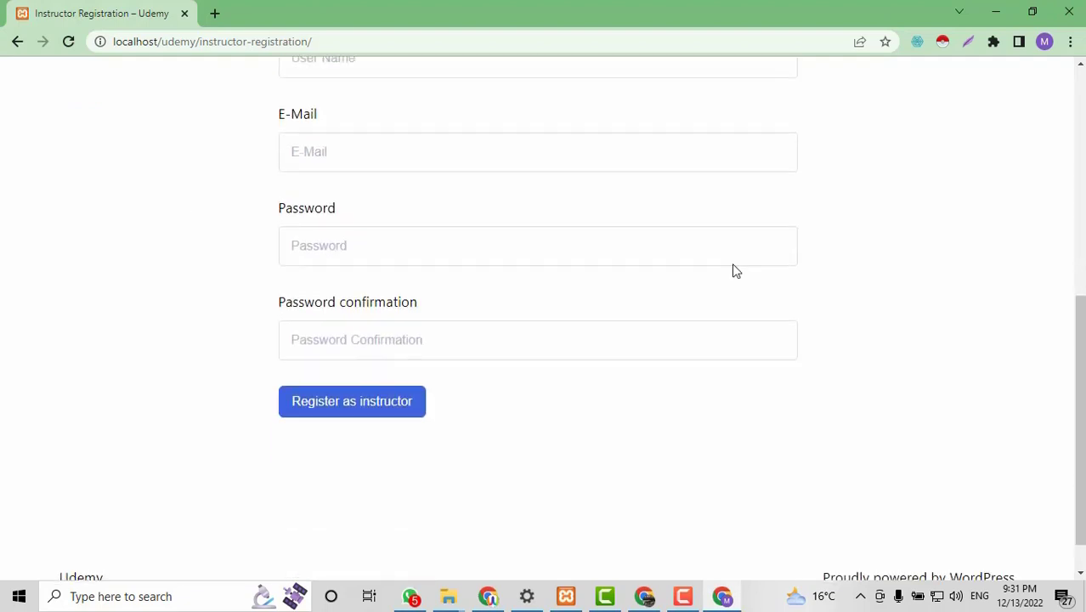
scroll(734, 267, up, 3)
scroll(736, 271, up, 2)
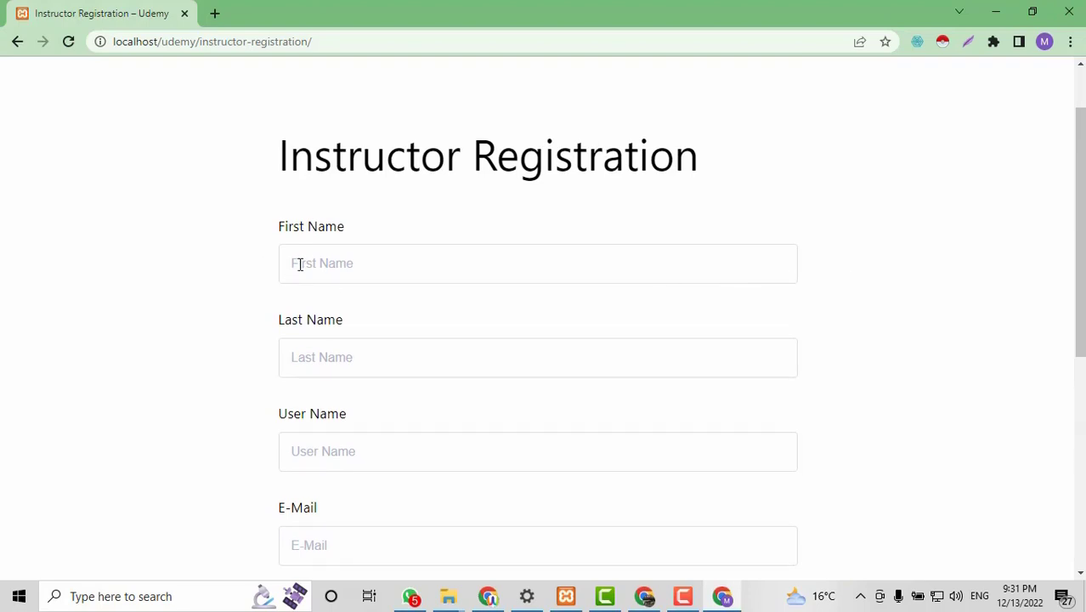
scroll(301, 264, down, 1)
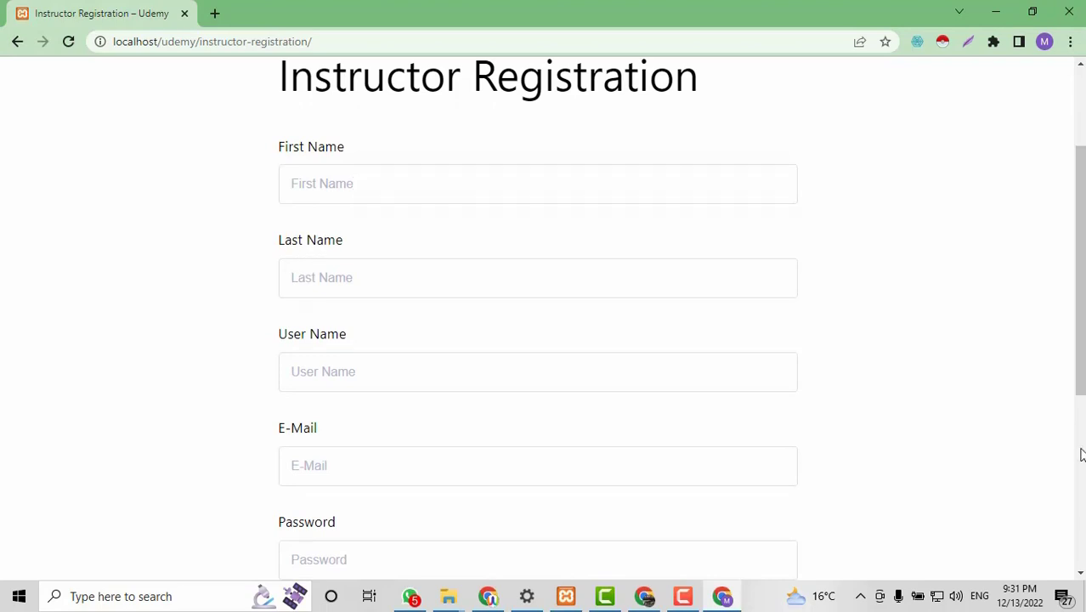
scroll(1082, 452, up, 1)
scroll(340, 255, up, 1)
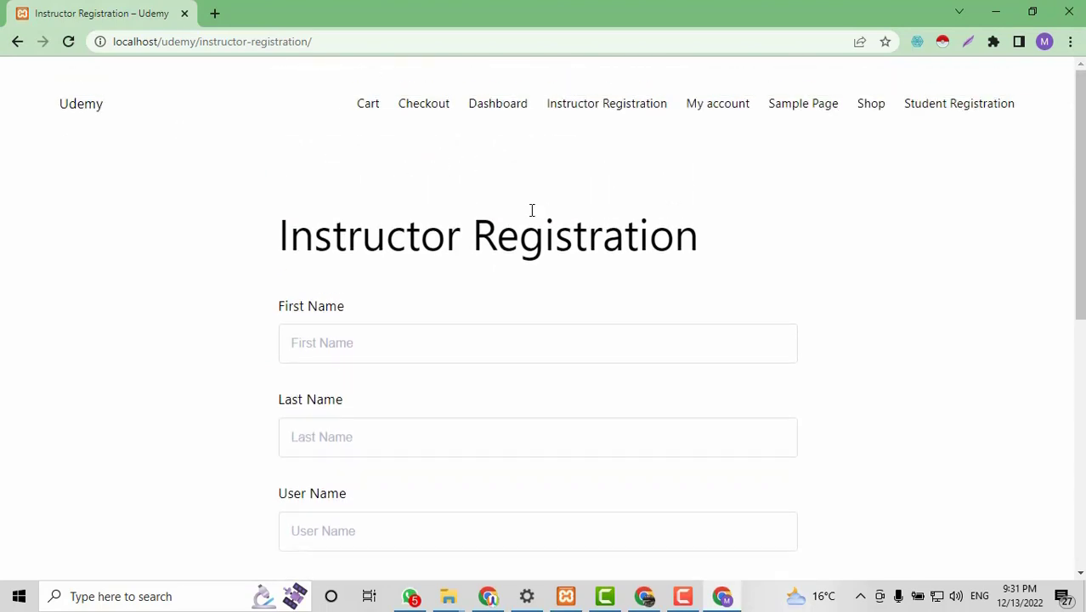
scroll(530, 212, down, 2)
click(356, 180)
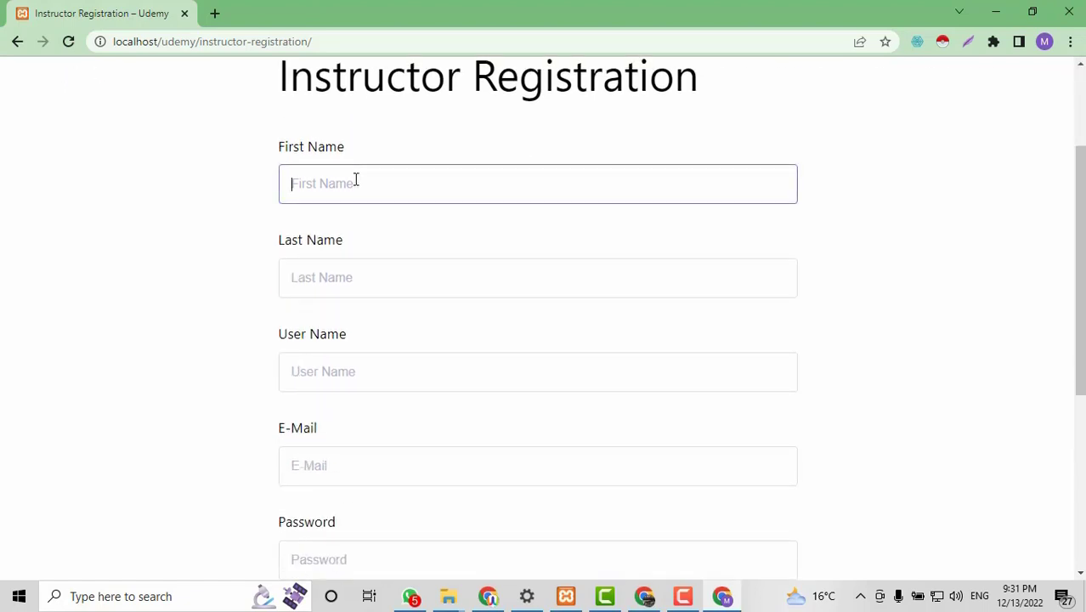
text(M)
click(390, 271)
Enter the instructor's last name and a user name, fixing a typo.
text(Zeeshan)
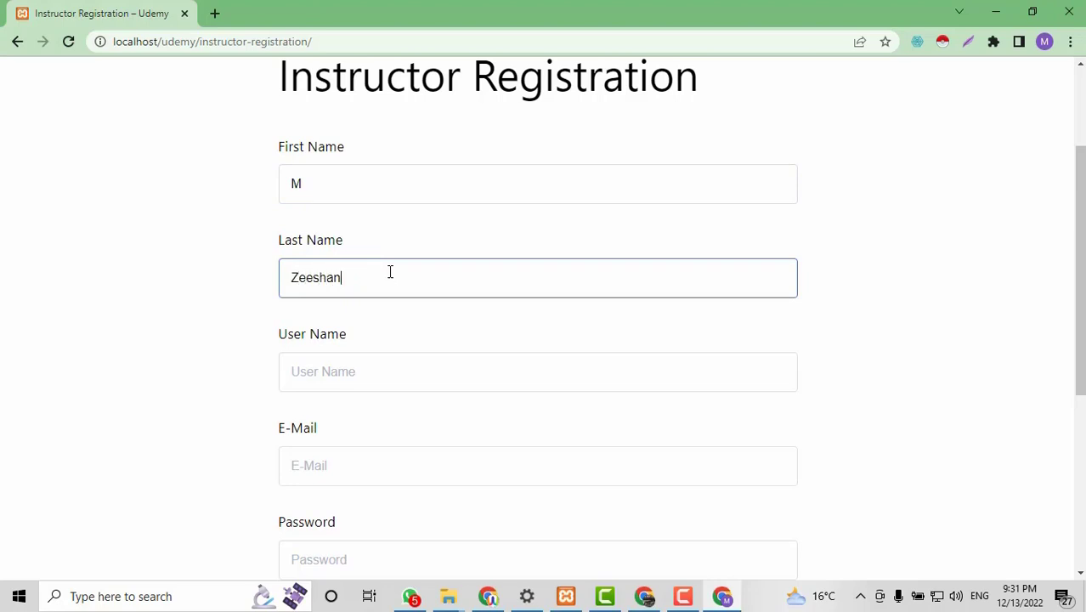
click(402, 355)
text(ze)
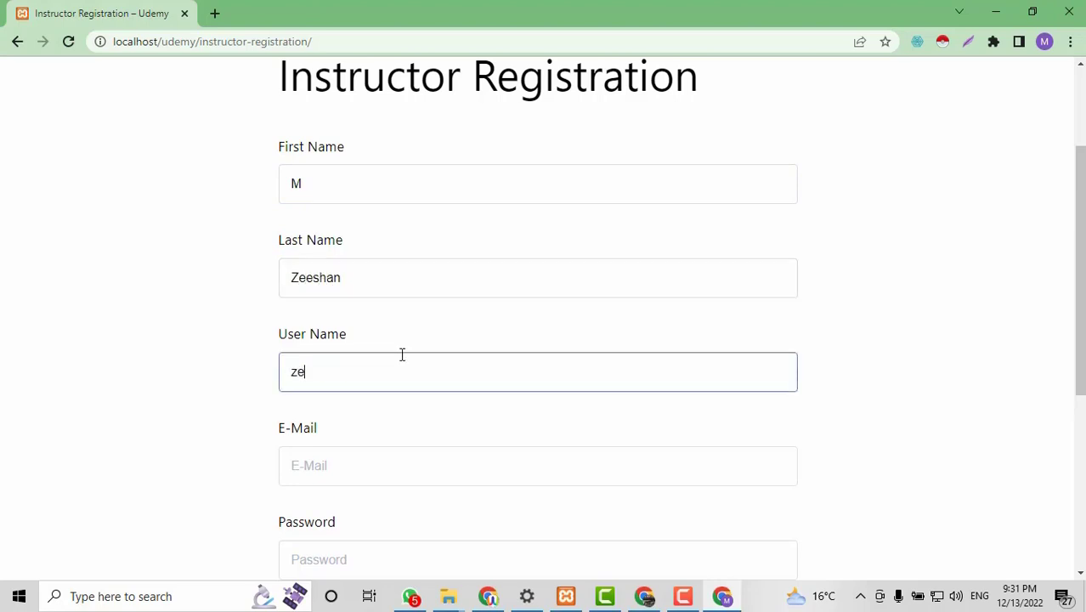
text(etele)
key(BackSpace)
Fill in the e-mail from the saved suggestion with a changed digit, then the password and confirmation.
scroll(398, 353, down, 2)
click(376, 297)
click(374, 342)
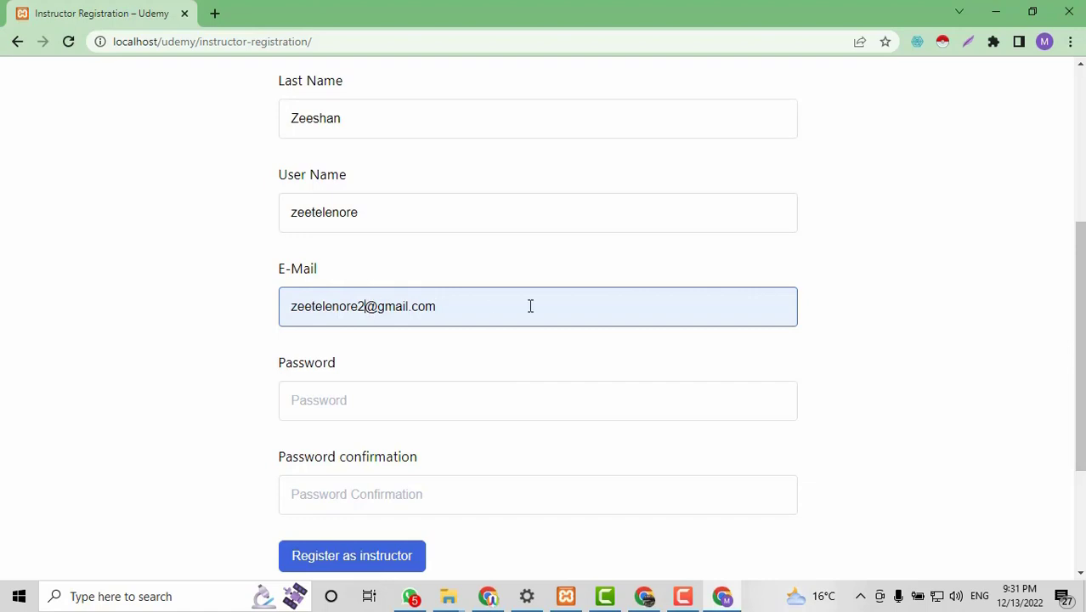
key(BackSpace)
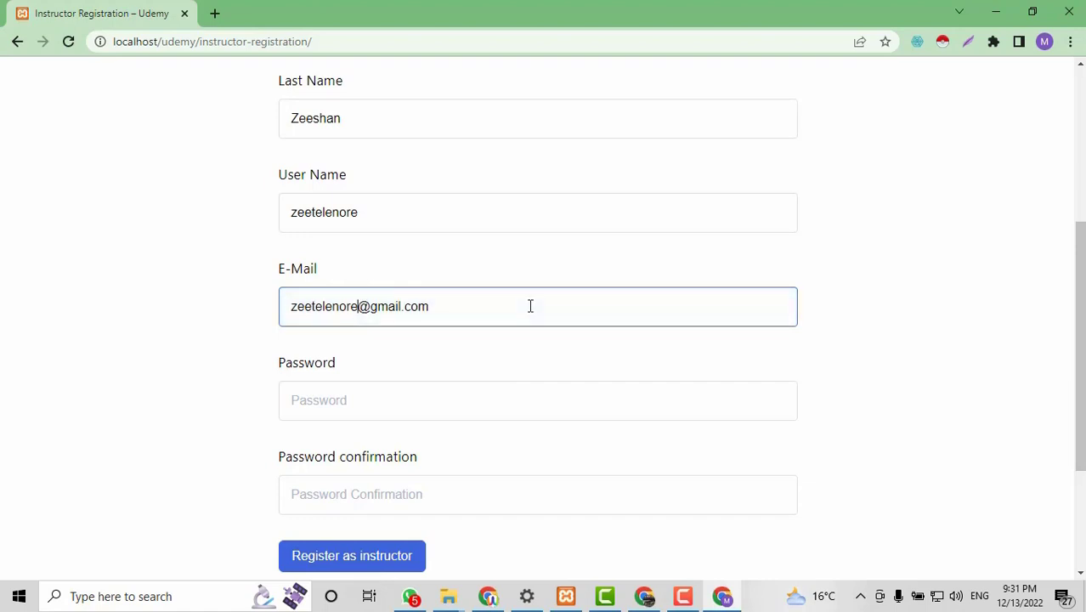
text(4)
key(BackSpace)
text(2)
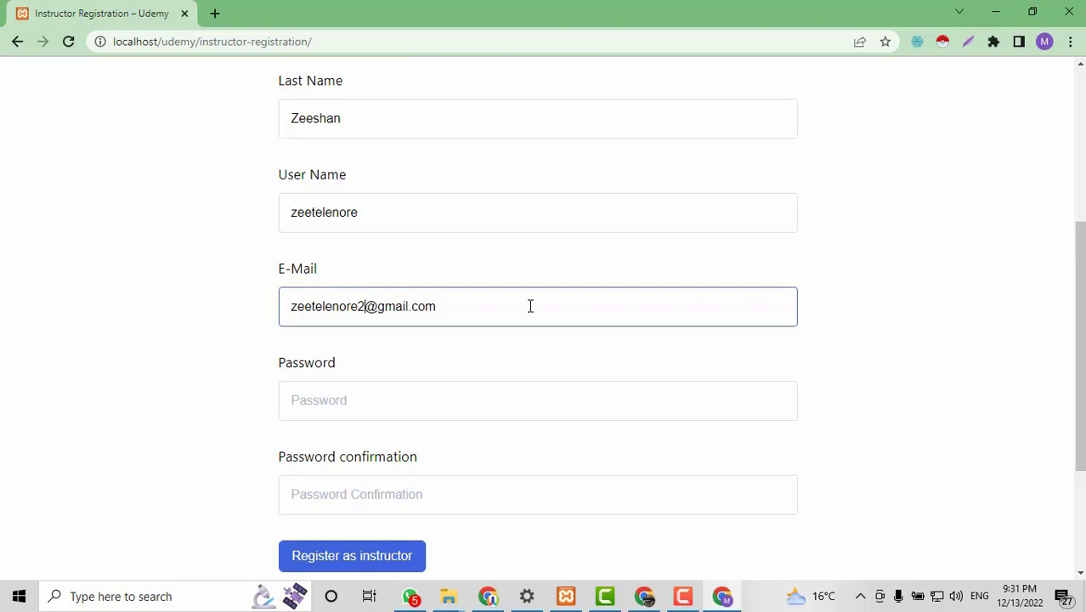
click(458, 384)
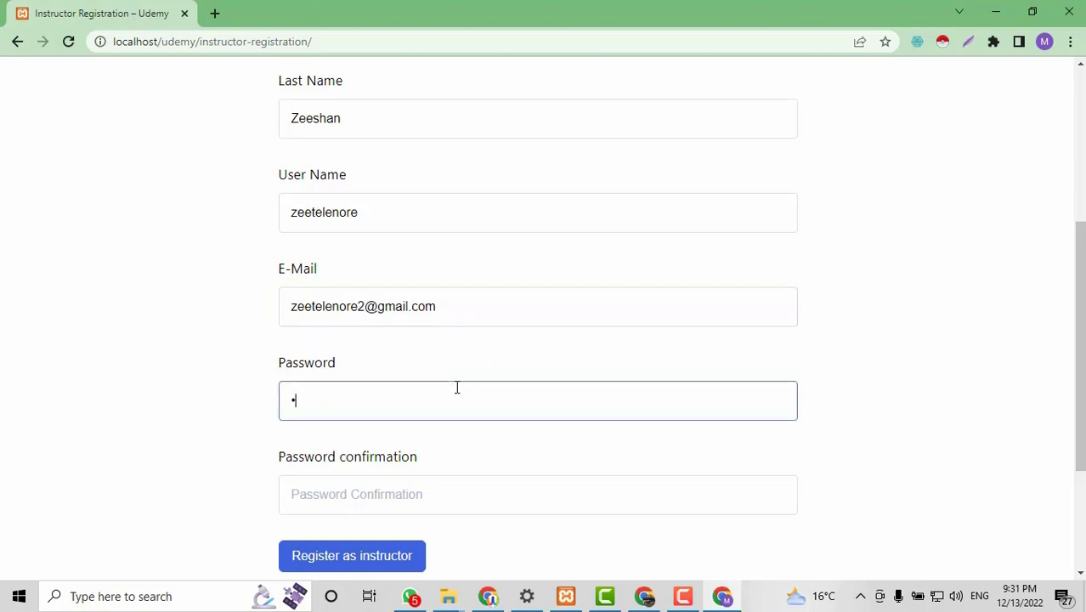
click(400, 502)
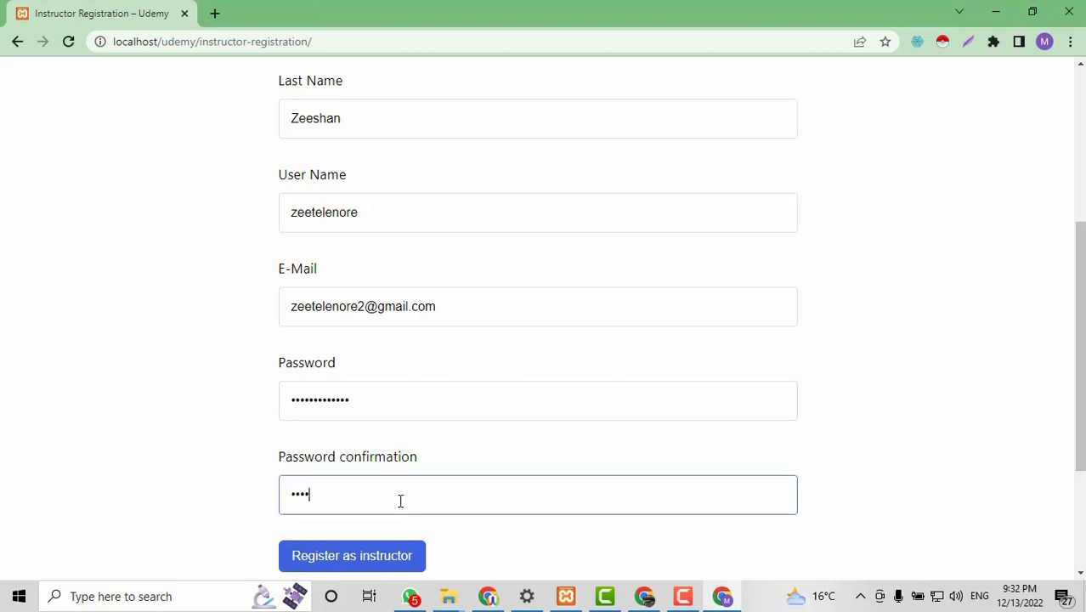
Submit the instructor registration form and check the pending-review confirmation message.
click(381, 562)
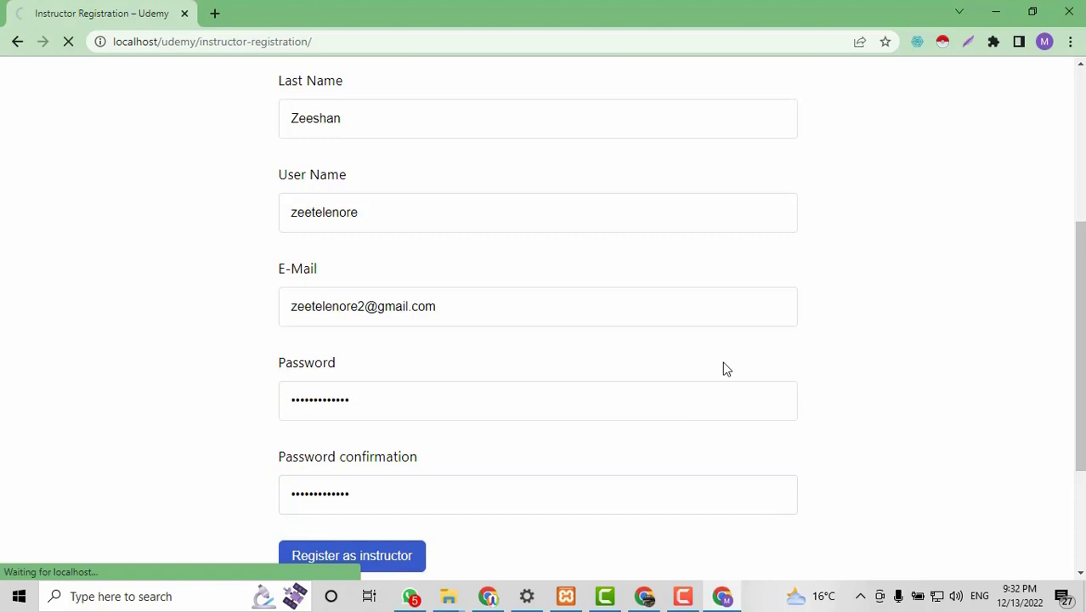
scroll(722, 368, up, 3)
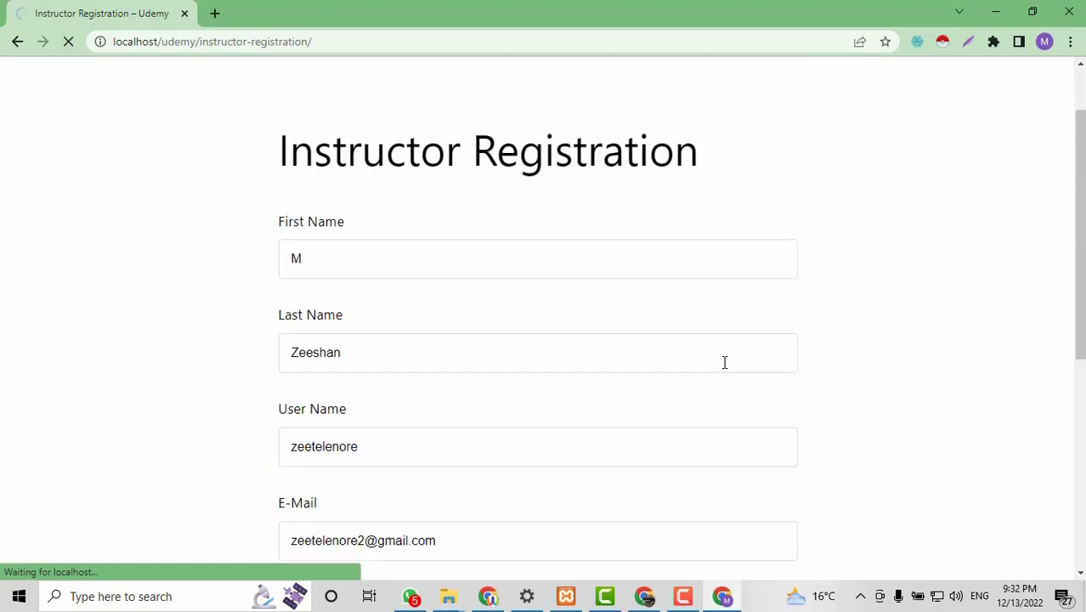
scroll(723, 361, down, 3)
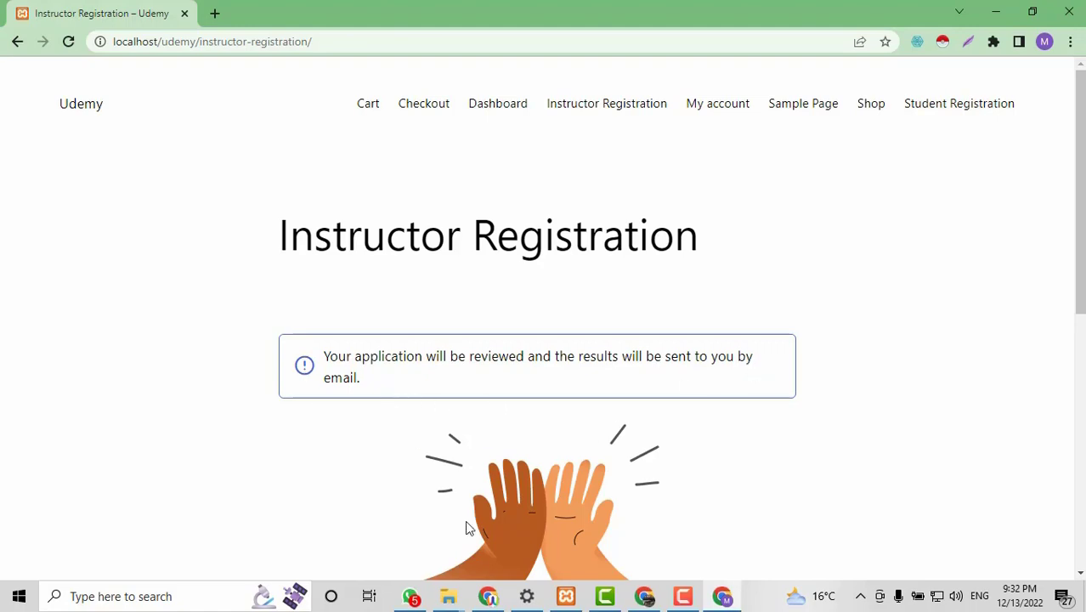
click(485, 594)
Change the new instructor's status from Pending to Approved under Tutor LMS > Instructors.
click(100, 12)
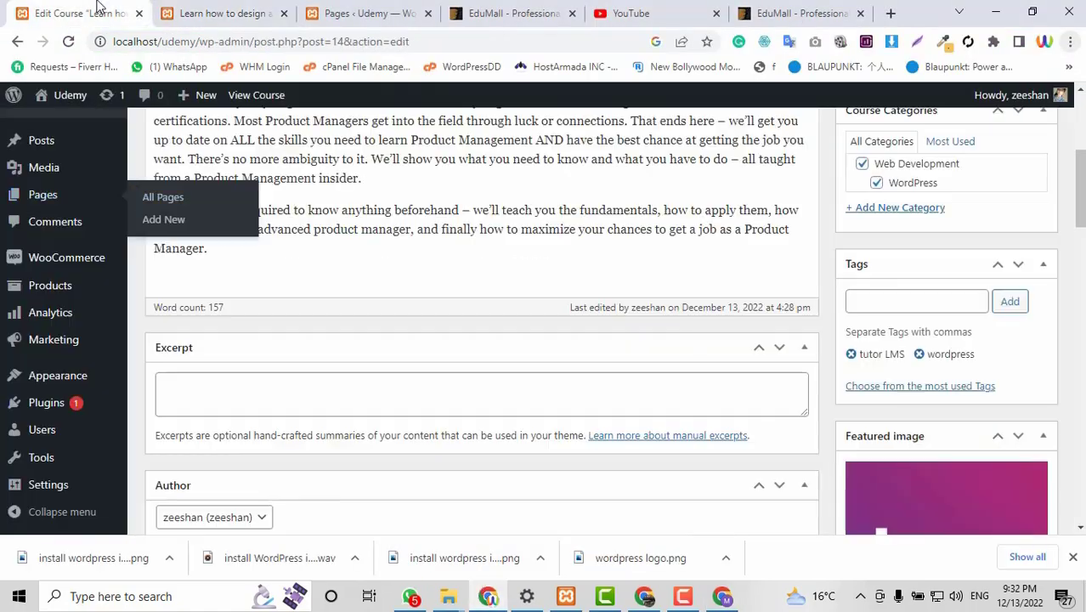
scroll(125, 267, up, 3)
scroll(125, 268, up, 2)
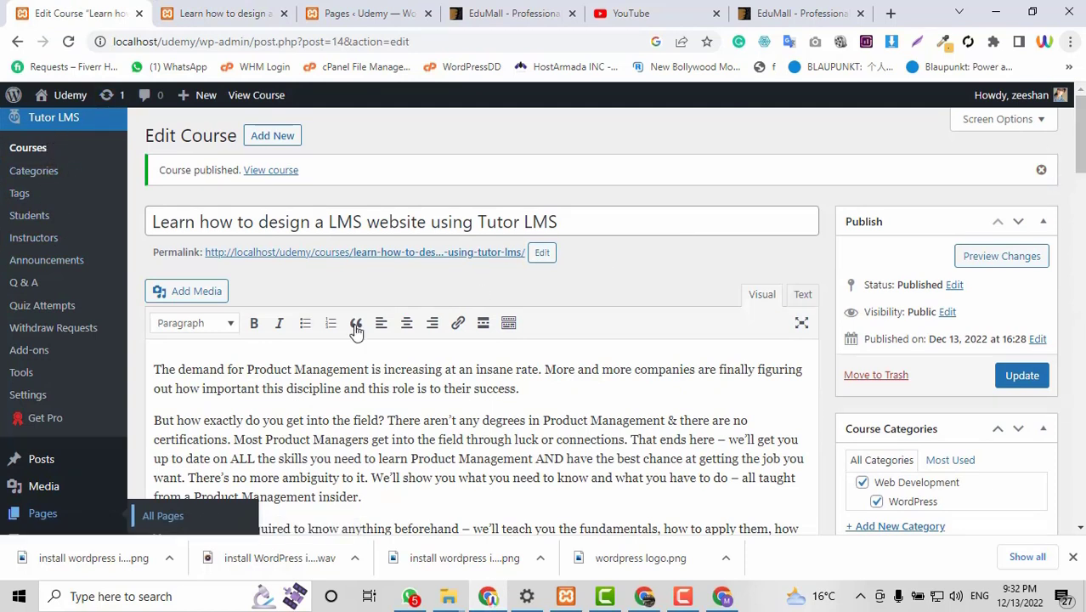
click(34, 241)
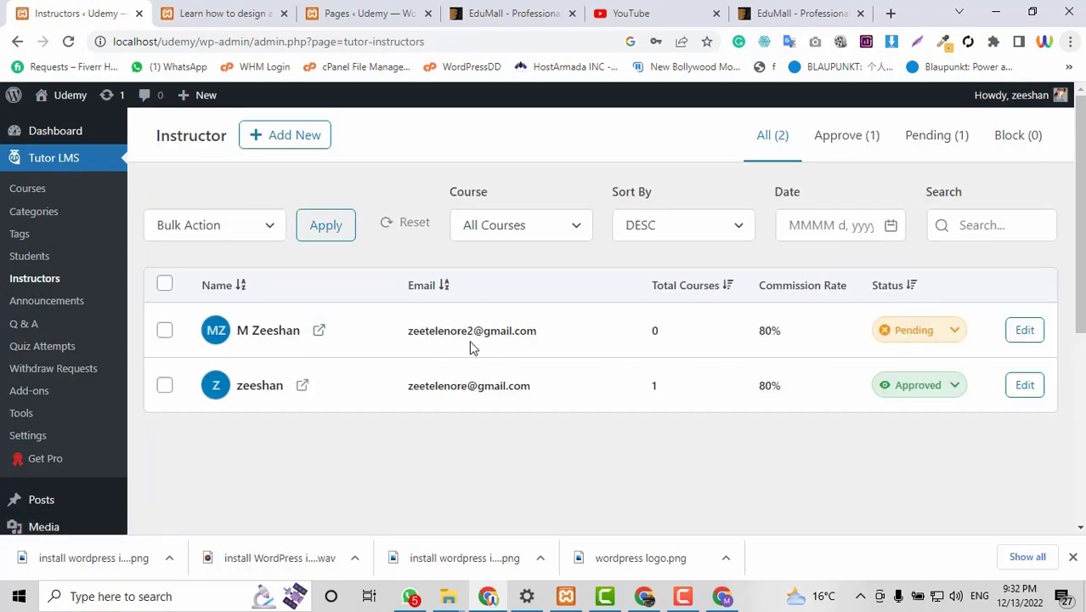
click(931, 334)
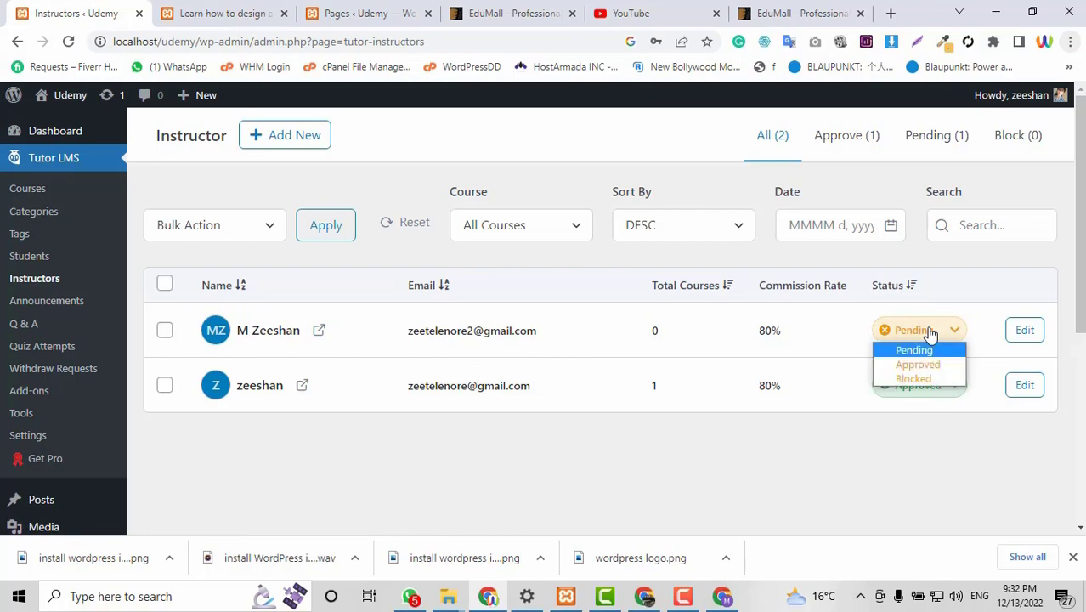
click(924, 365)
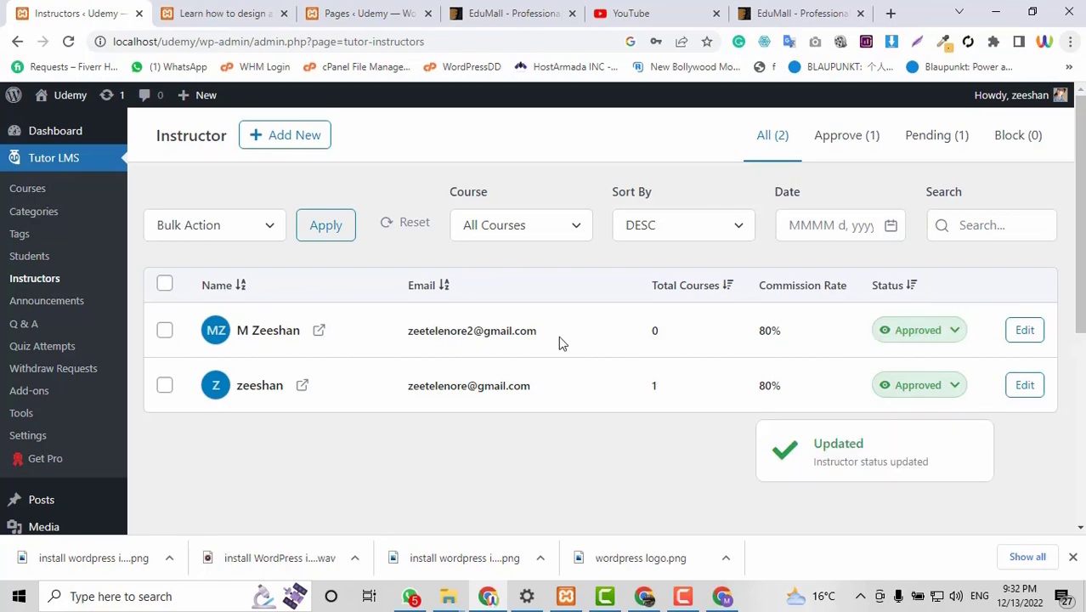
click(721, 597)
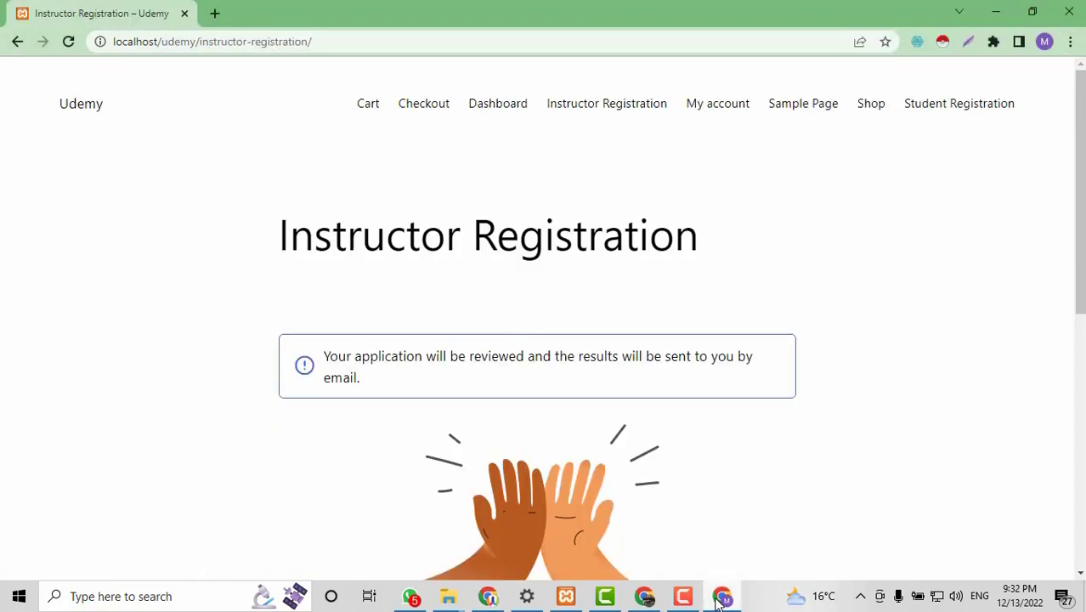
click(722, 597)
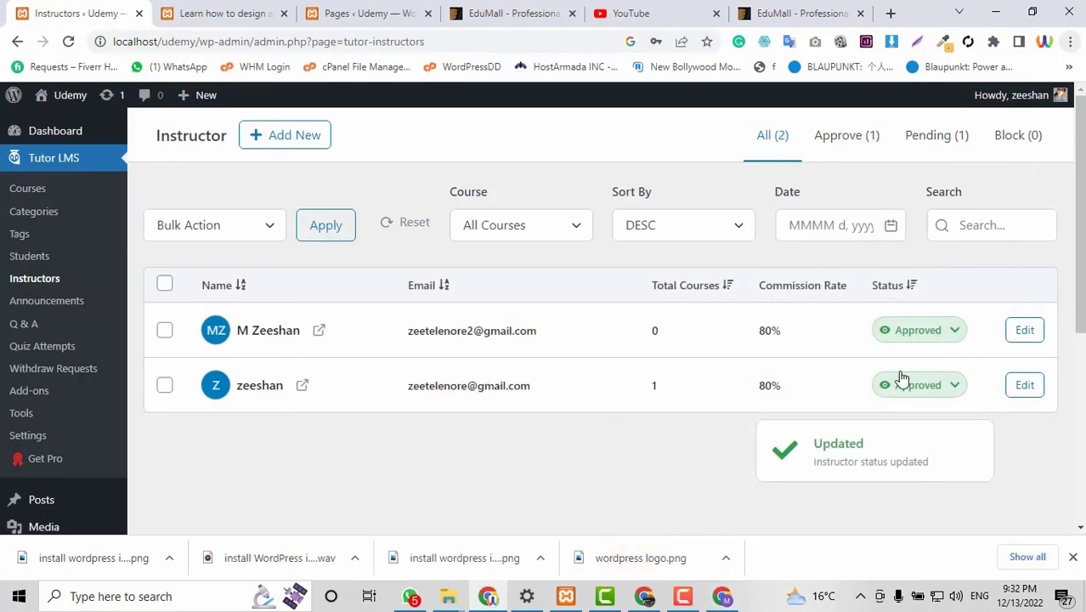
click(723, 597)
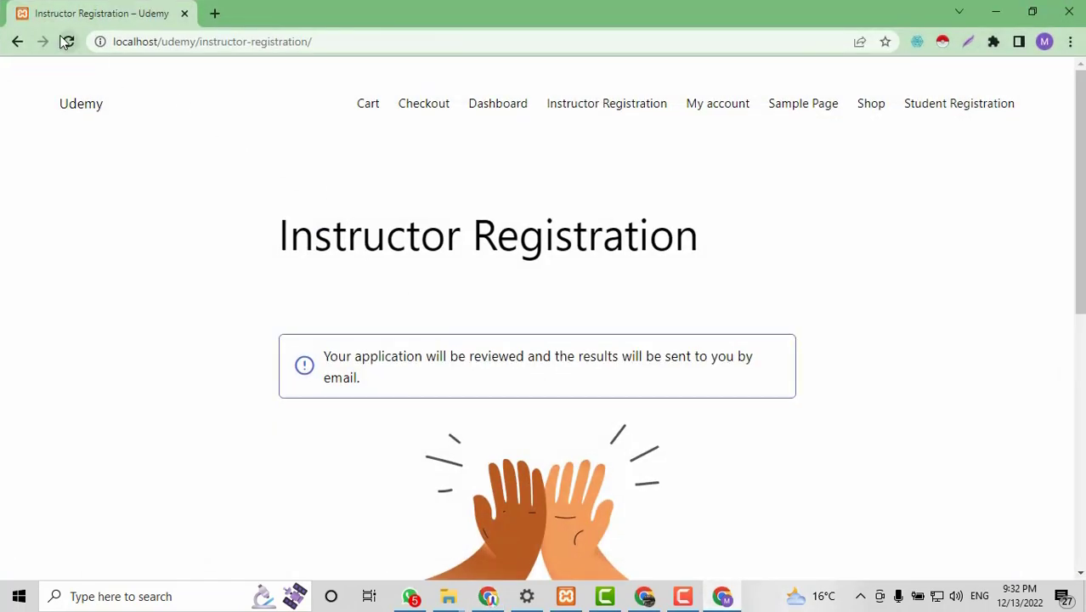
Reload the registration page, then replace the 'instructor-registration/' path with 'dashbaord/' and load it.
click(62, 41)
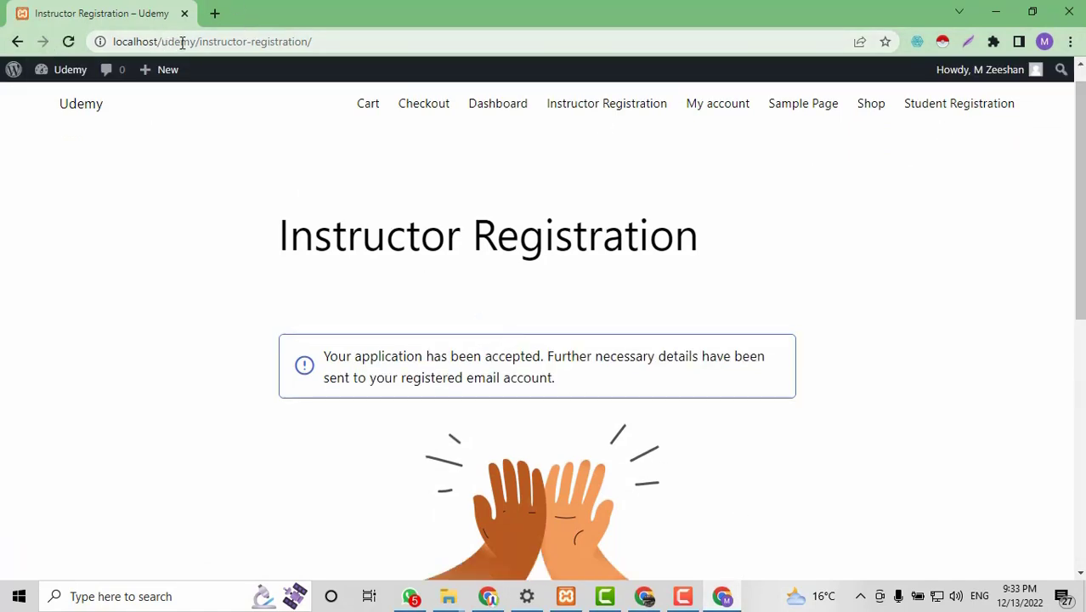
drag(201, 43, 283, 43)
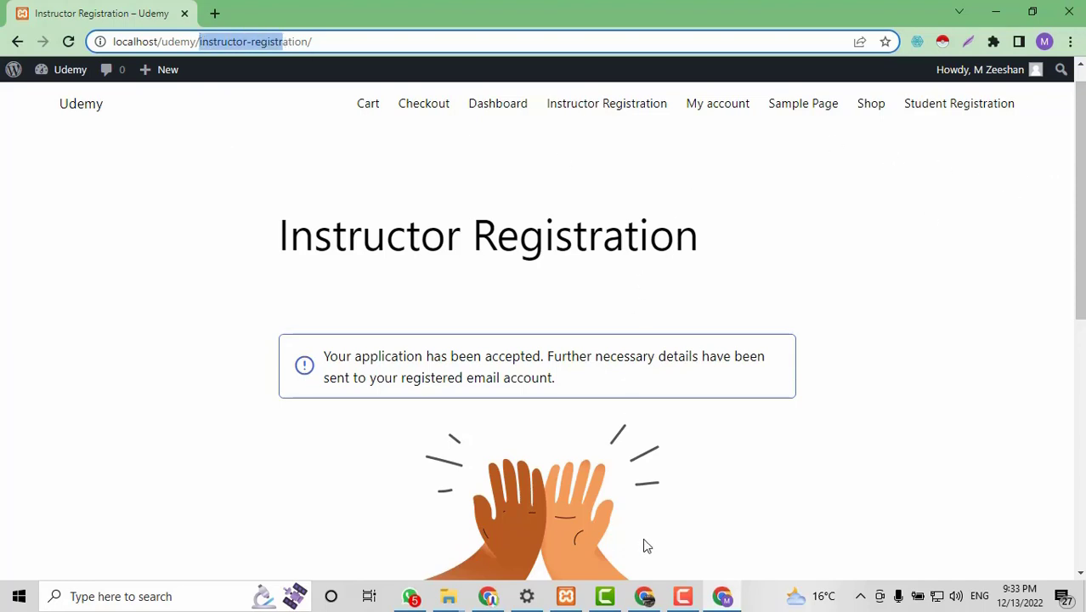
click(285, 43)
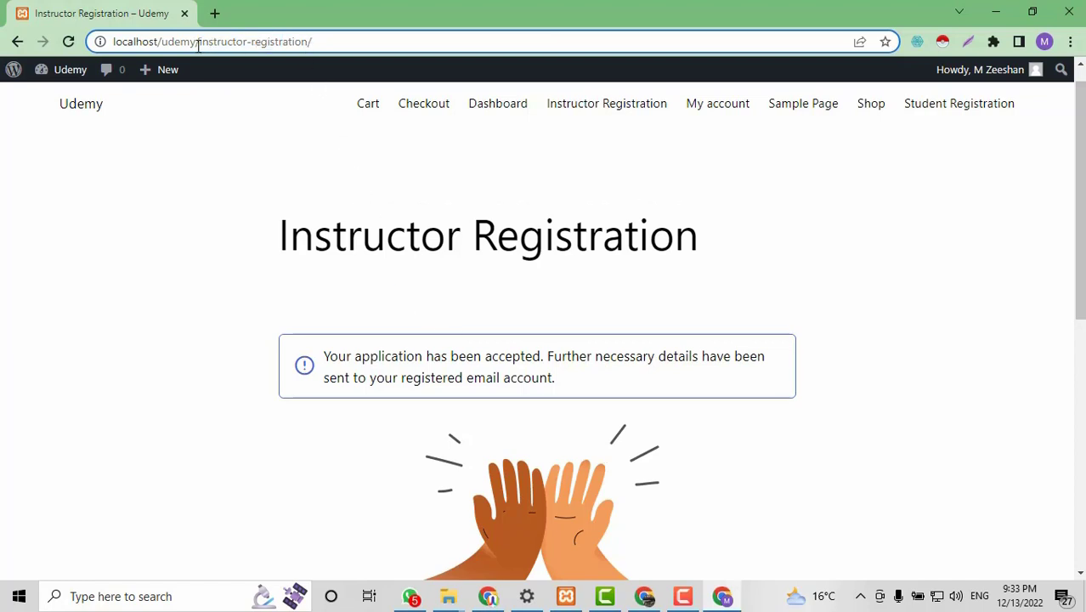
drag(198, 43, 428, 42)
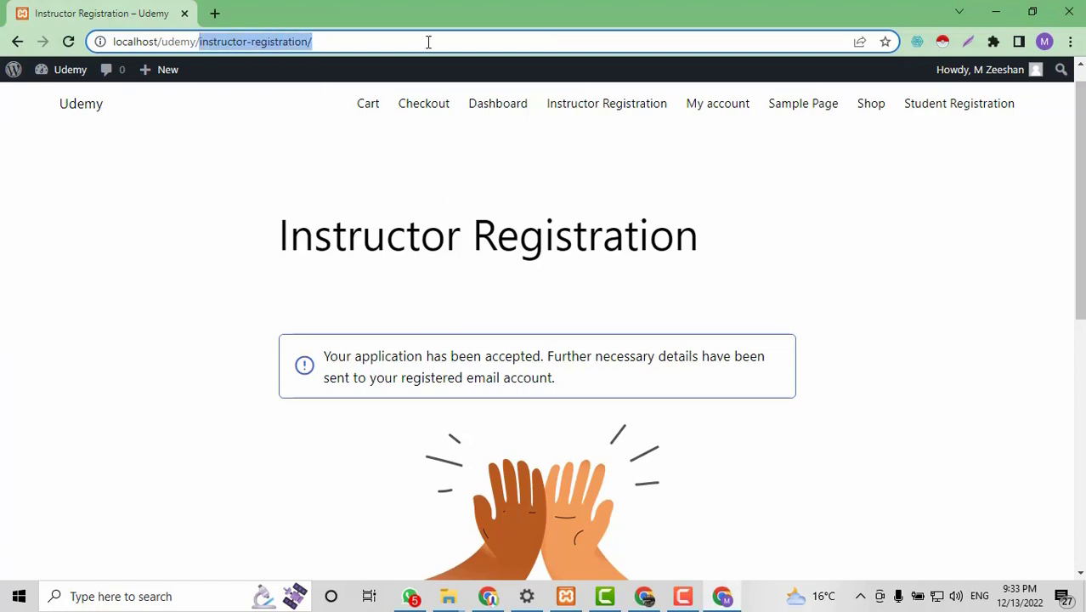
text(dashba)
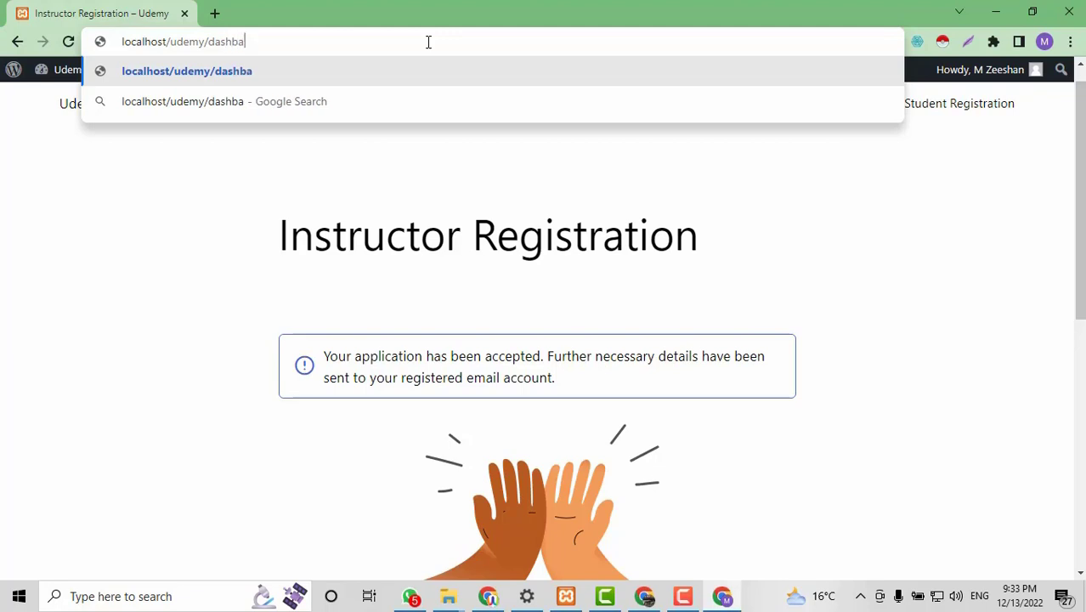
text(ord/)
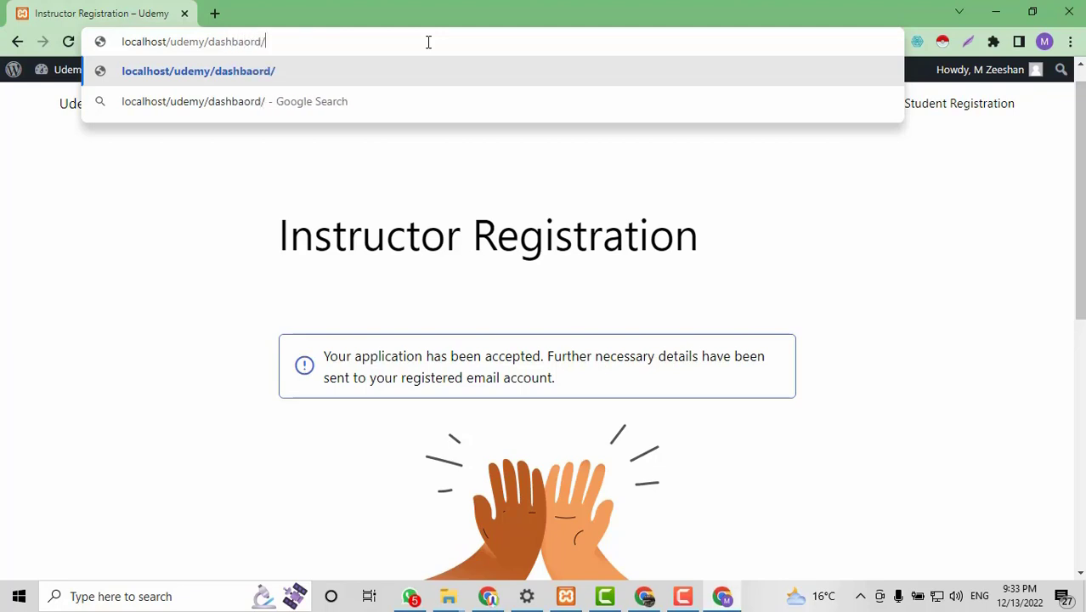
key(Return)
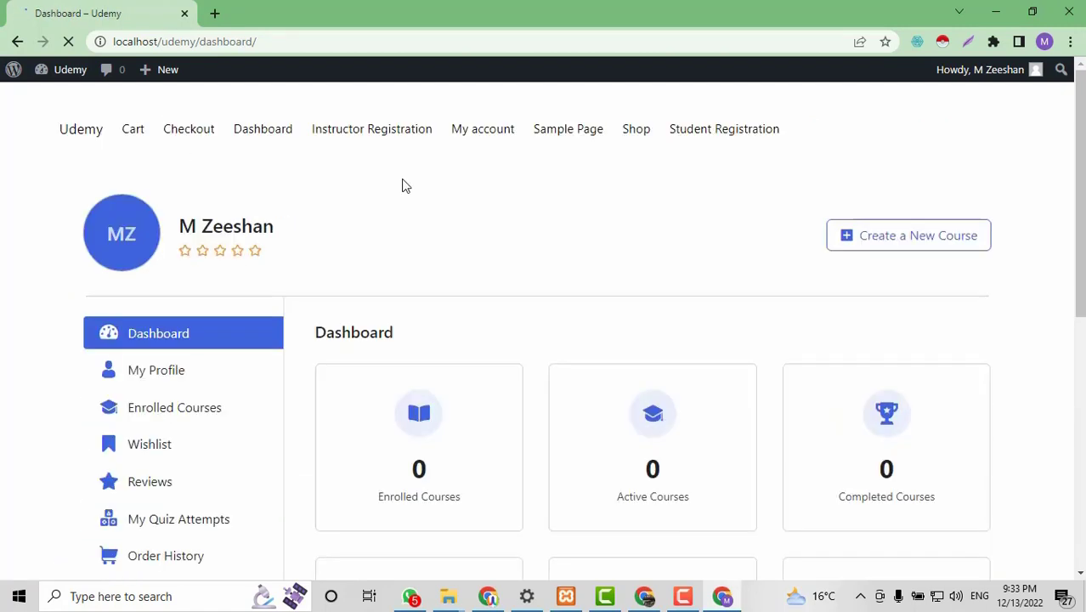
Review the instructor dashboard's zero students, courses and earnings, then choose Create a New Course.
scroll(844, 243, down, 1)
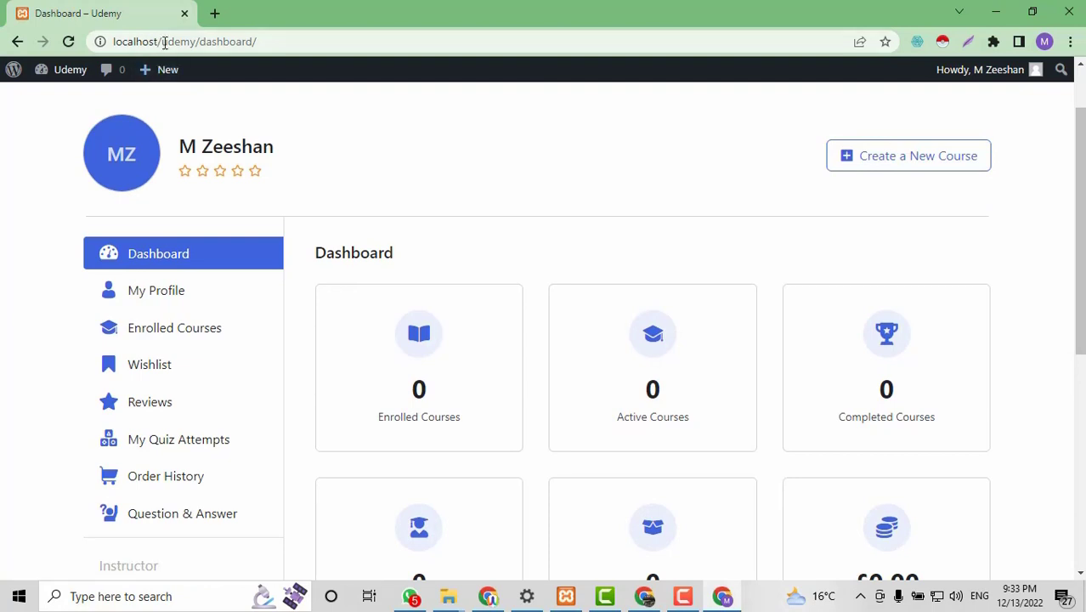
scroll(875, 254, down, 1)
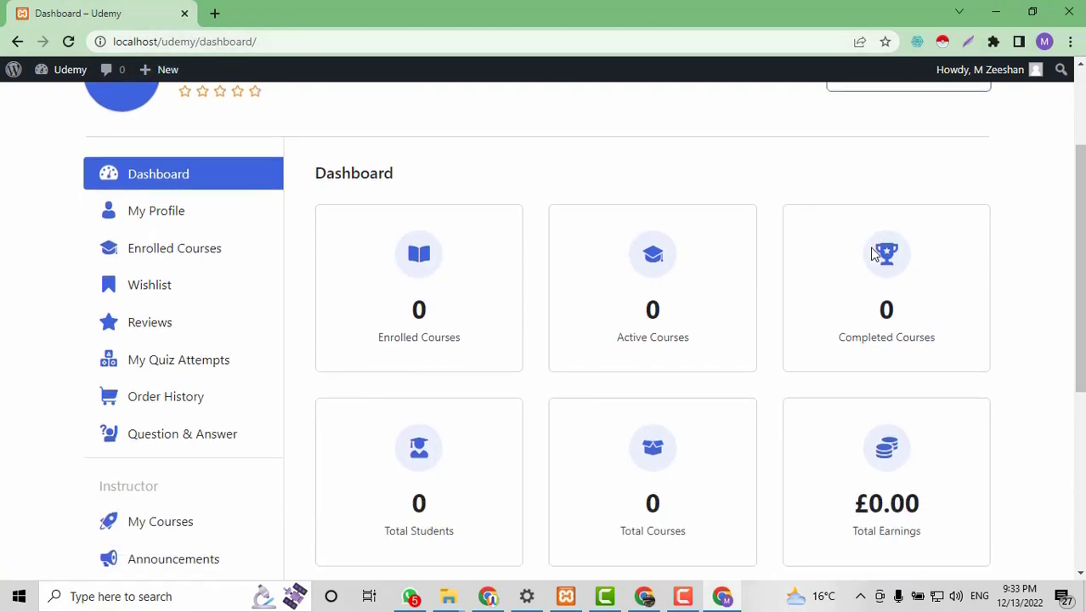
scroll(876, 255, up, 1)
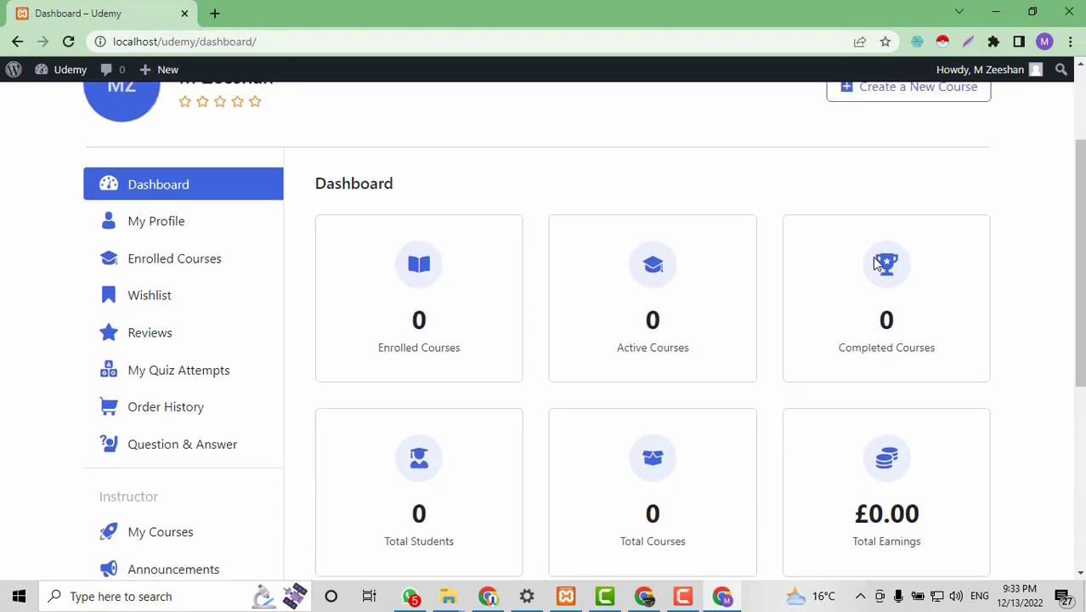
scroll(876, 262, down, 3)
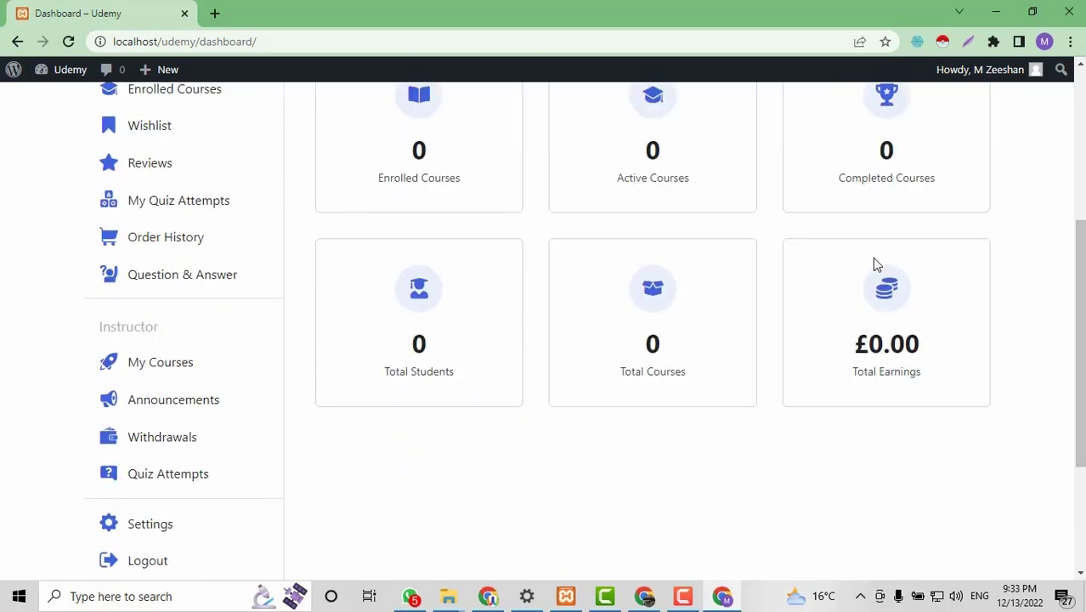
scroll(876, 264, up, 1)
scroll(875, 258, up, 3)
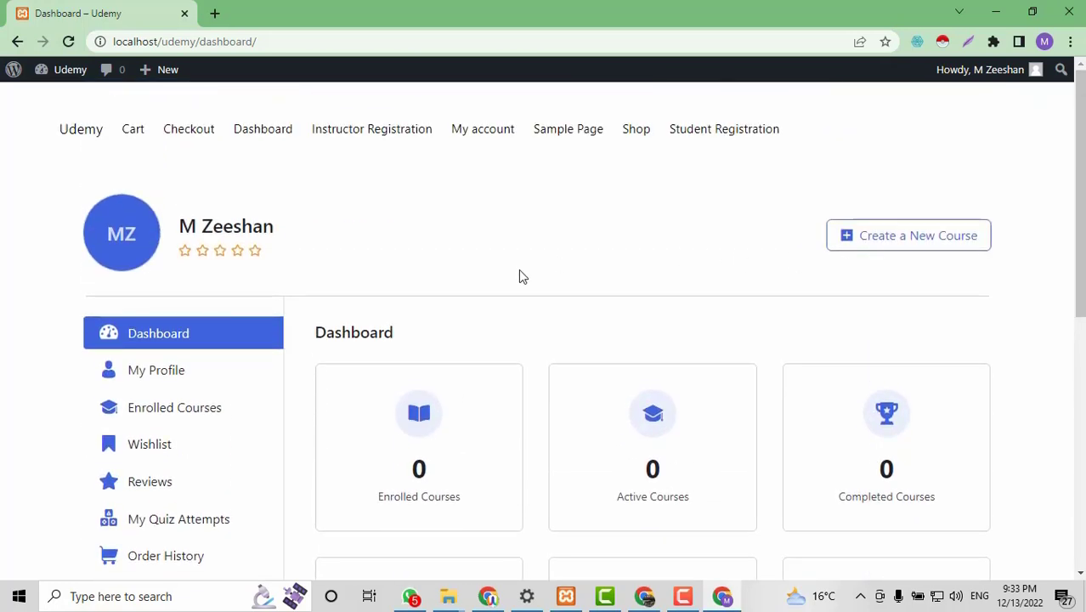
scroll(522, 275, down, 2)
scroll(518, 272, down, 3)
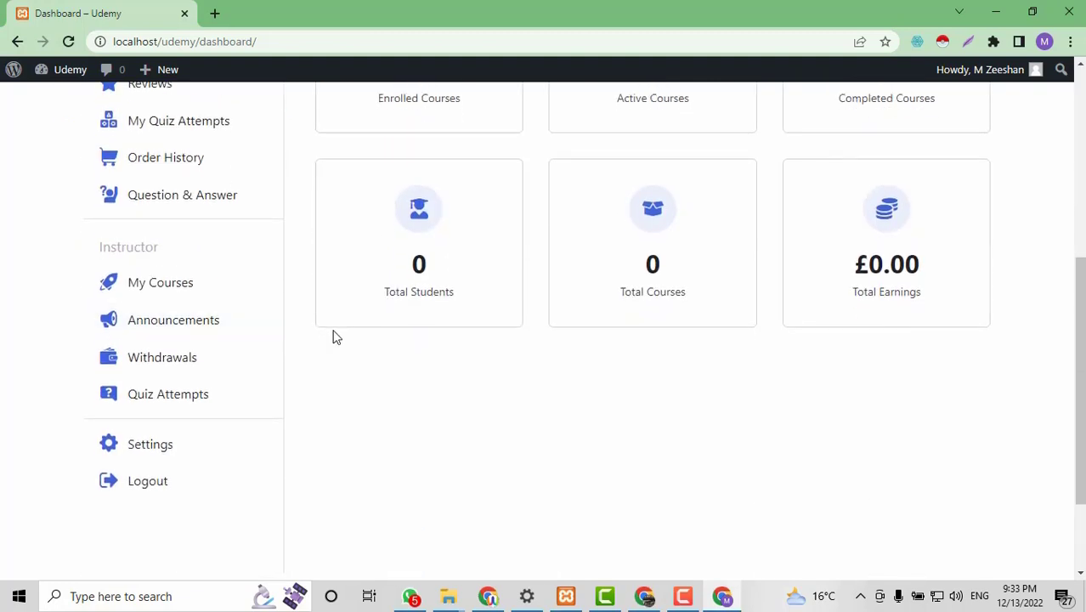
scroll(332, 335, up, 5)
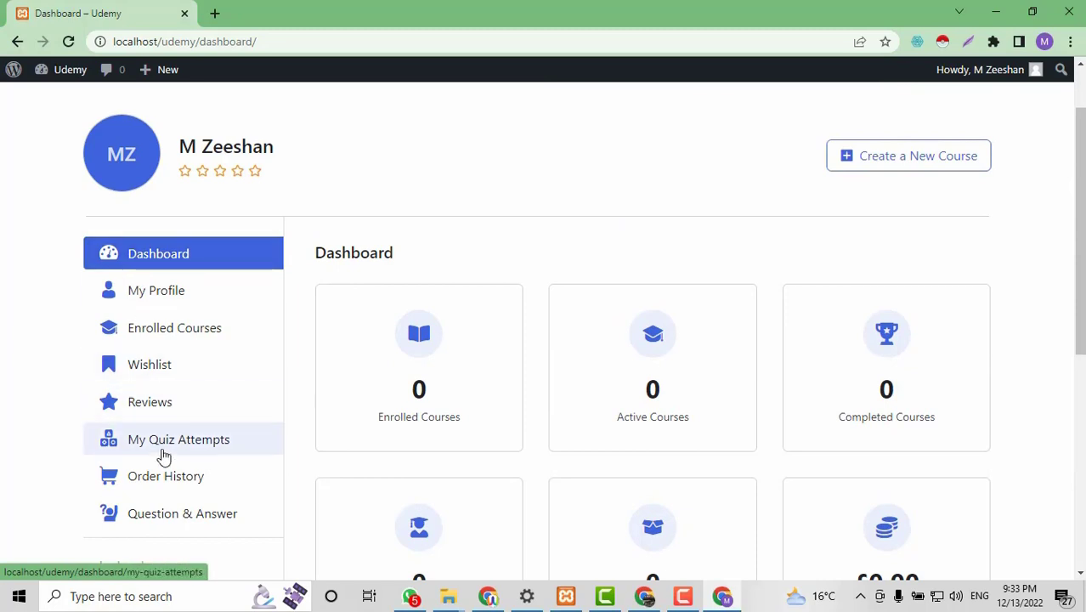
scroll(164, 455, down, 2)
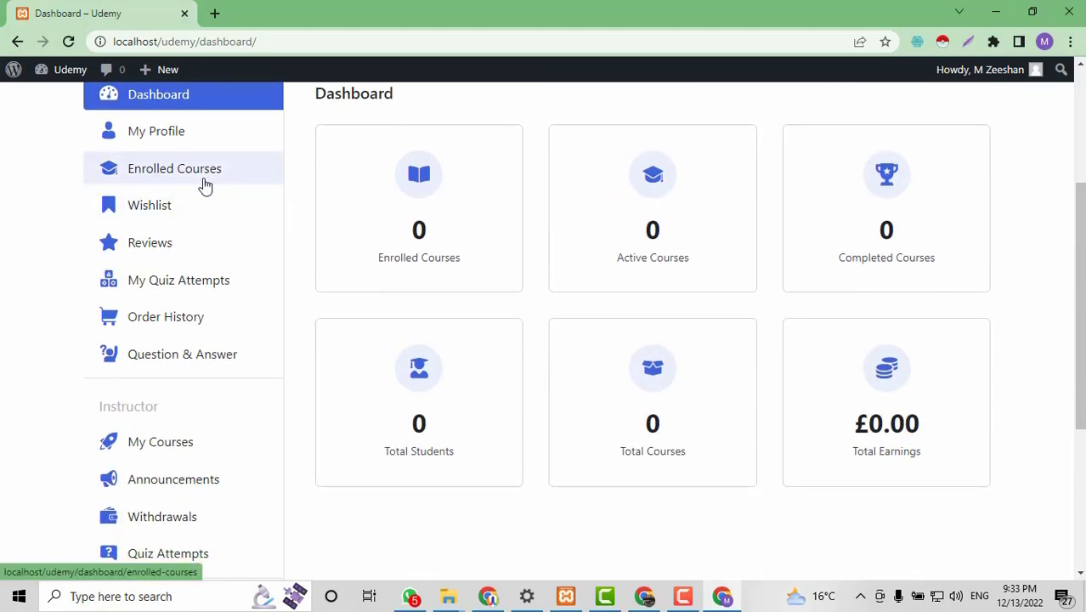
scroll(175, 412, down, 2)
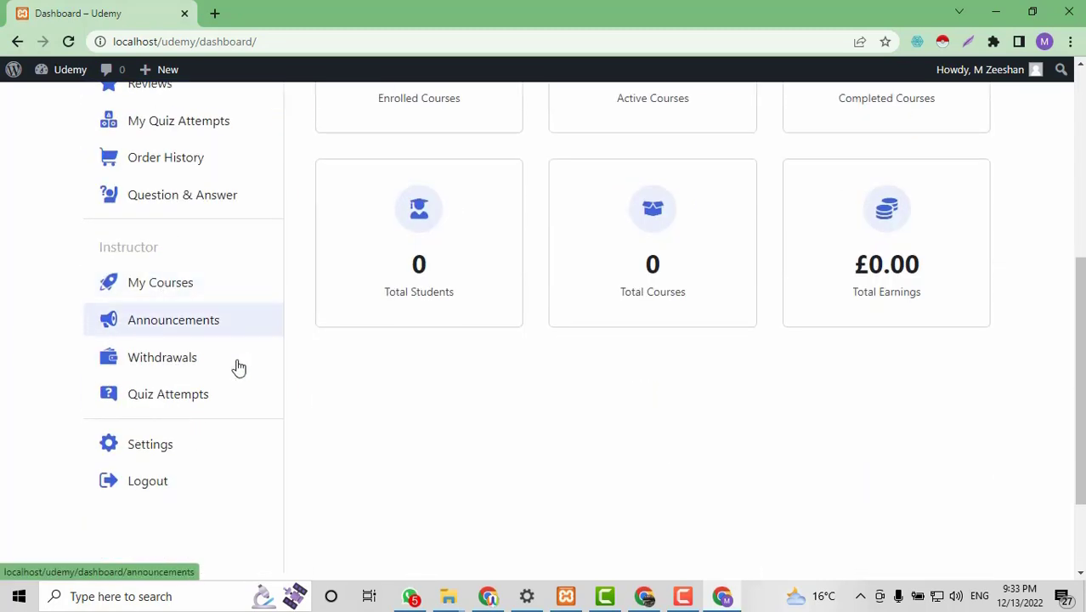
scroll(262, 415, up, 3)
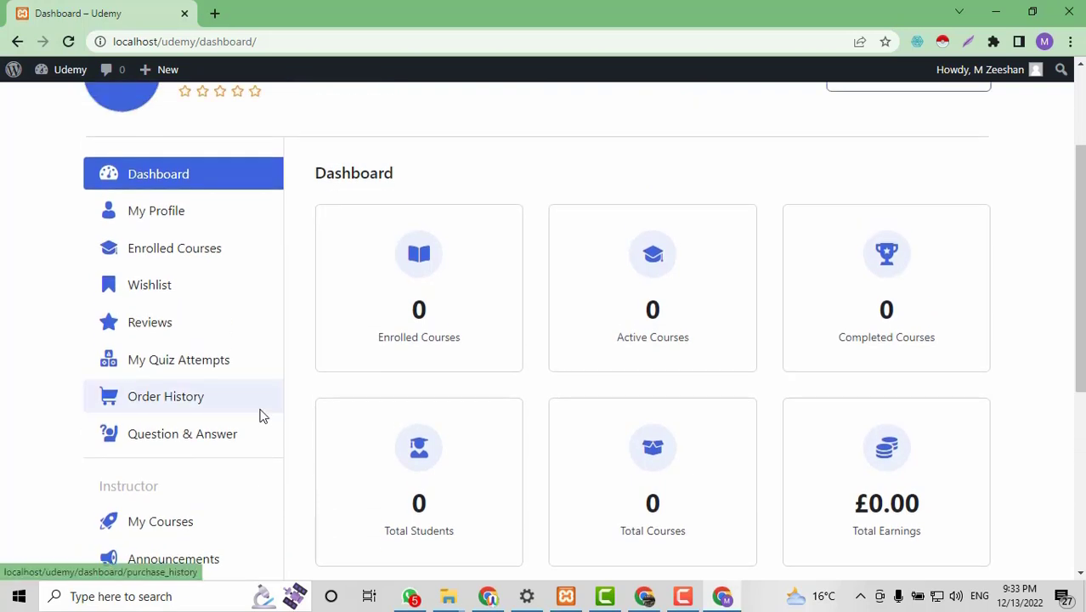
scroll(262, 415, up, 1)
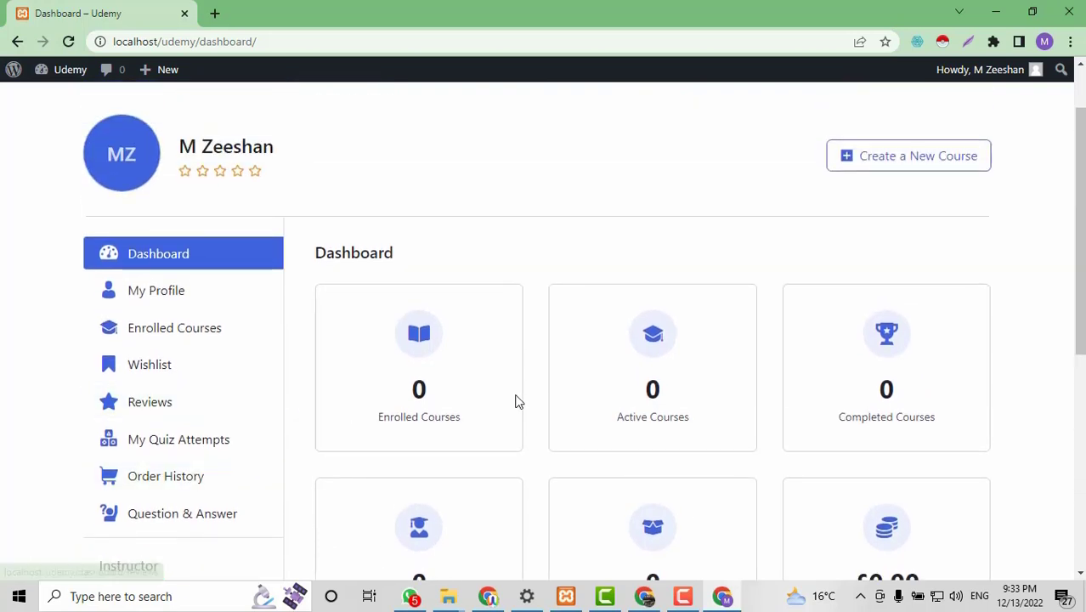
scroll(514, 400, up, 2)
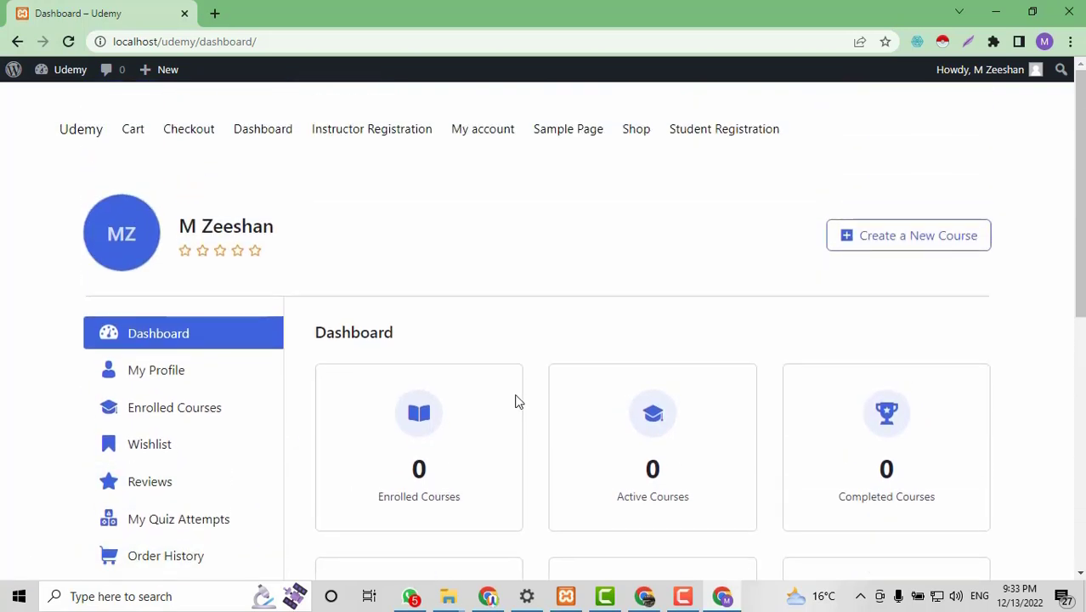
click(869, 246)
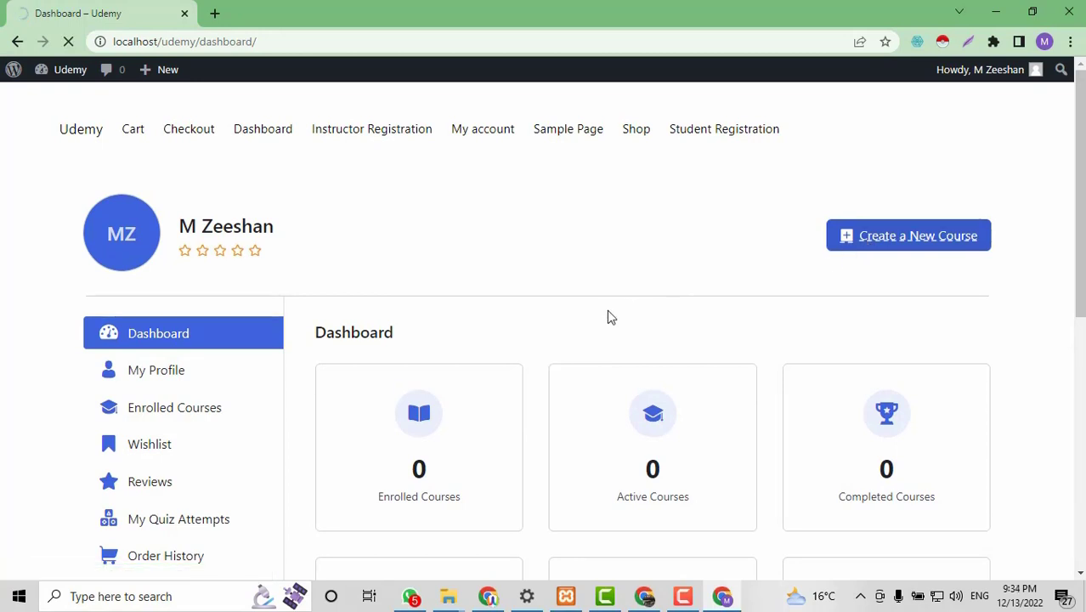
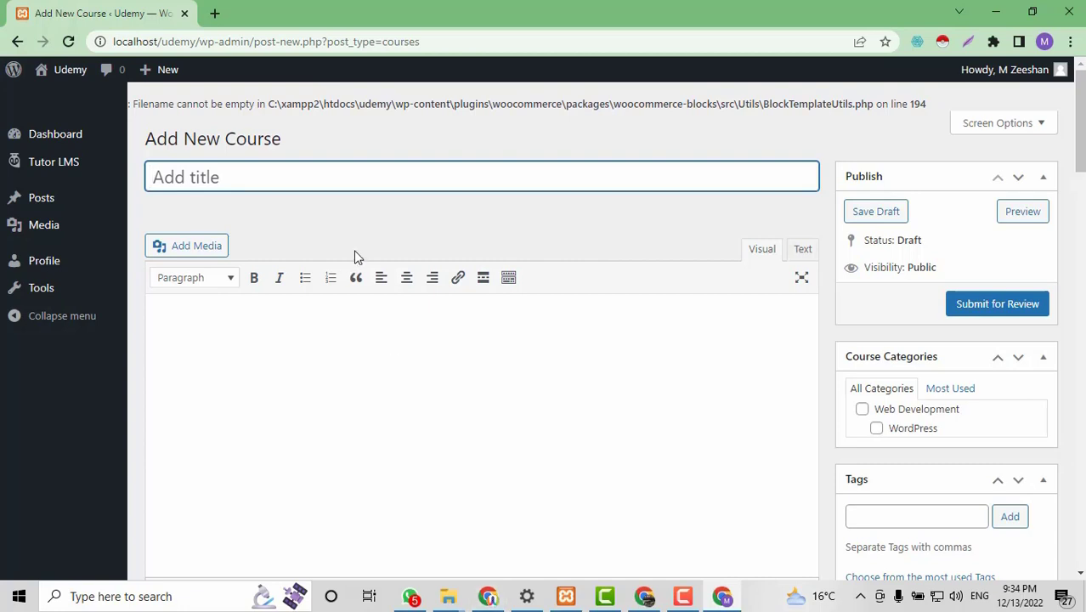
Enter the new course's title, stating who added it, and fix its typos.
scroll(577, 223, down, 1)
scroll(577, 227, down, 1)
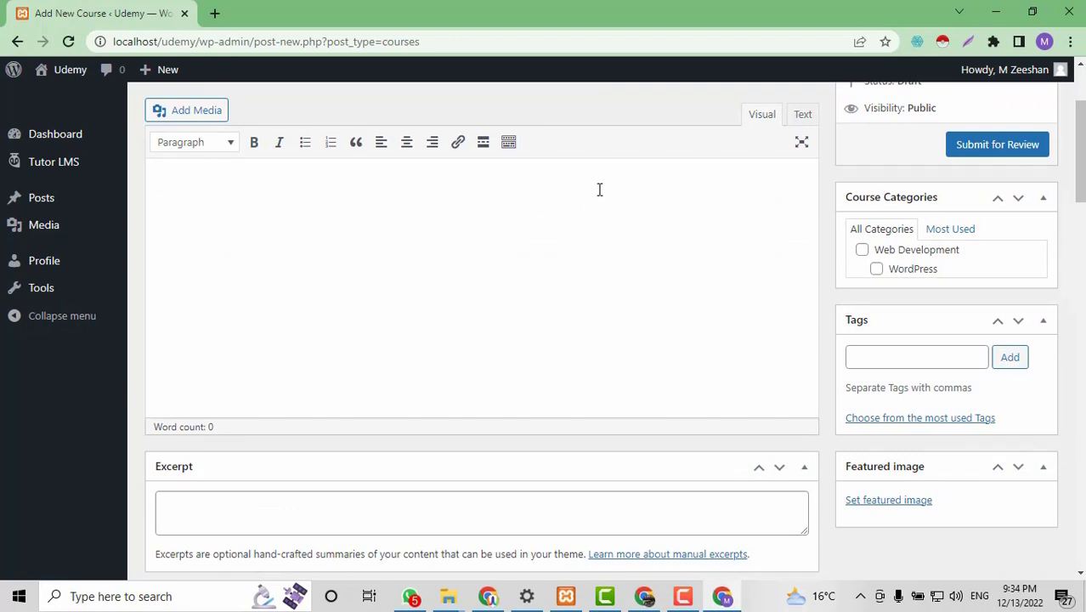
scroll(532, 187, up, 2)
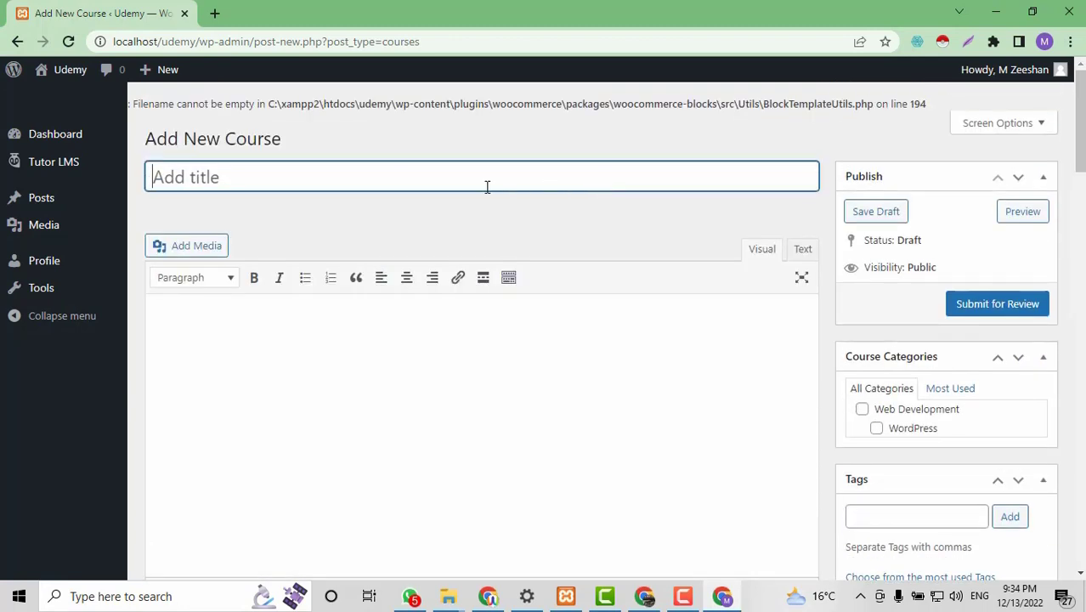
text(This cours)
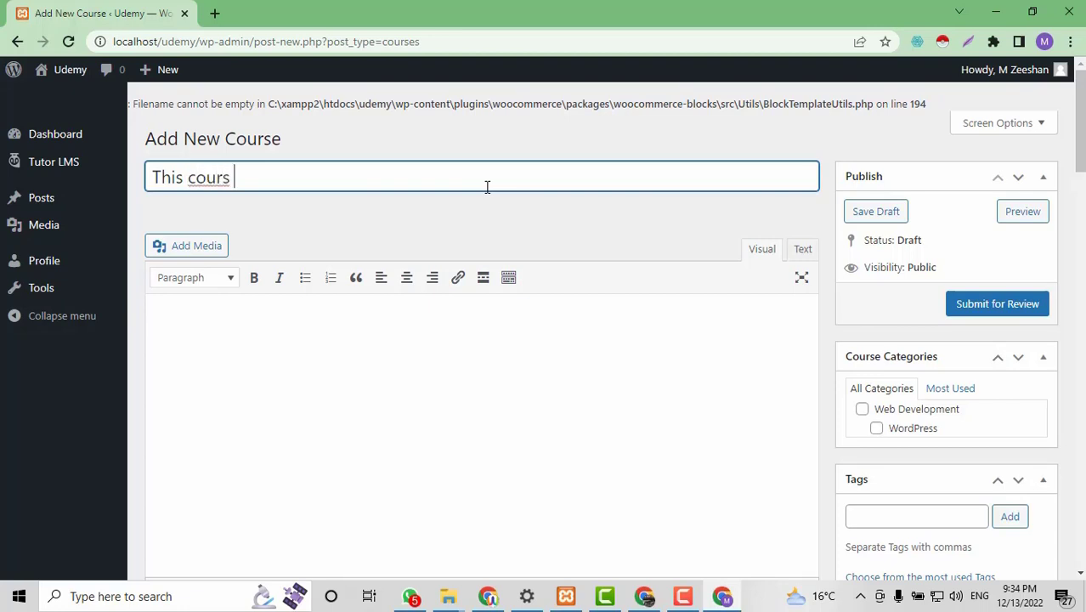
key(BackSpace)
text(e is added )
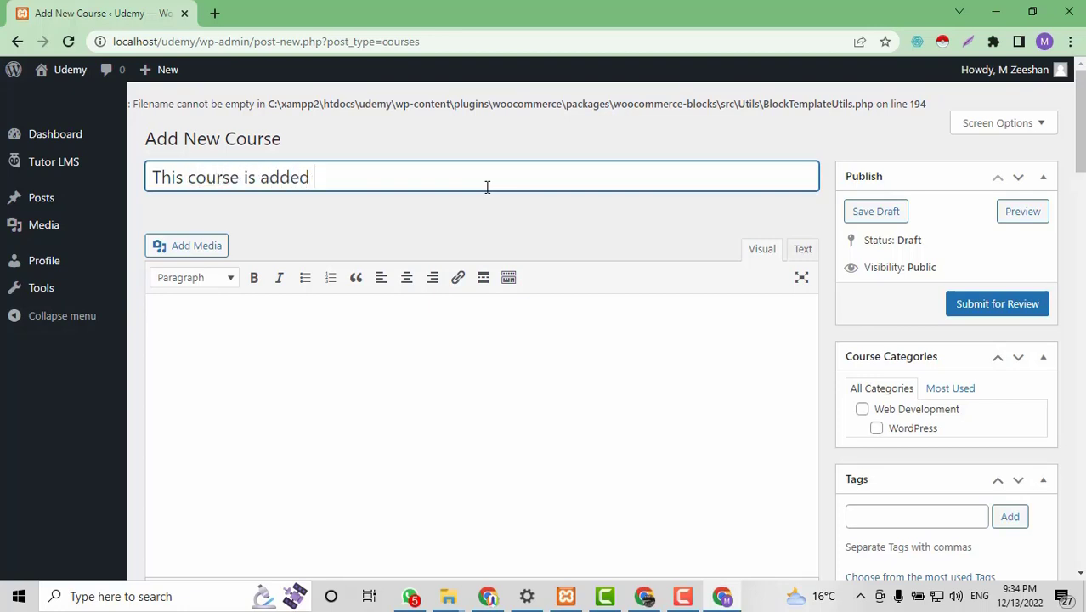
text(by ZeeterInore)
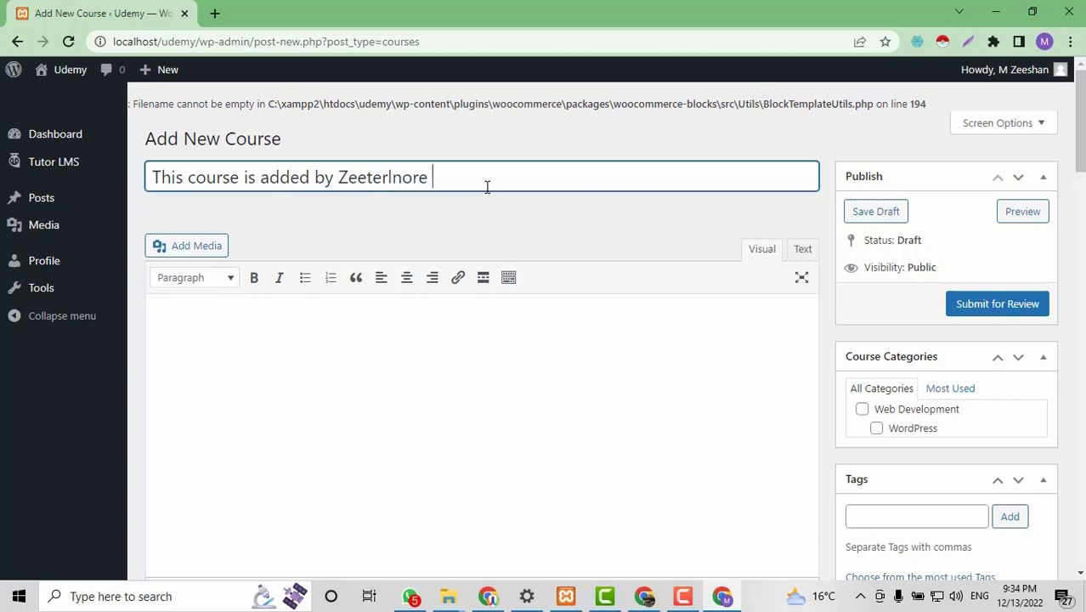
key(BackSpace)
Set the course Difficulty Level to Beginner.
scroll(506, 196, down, 4)
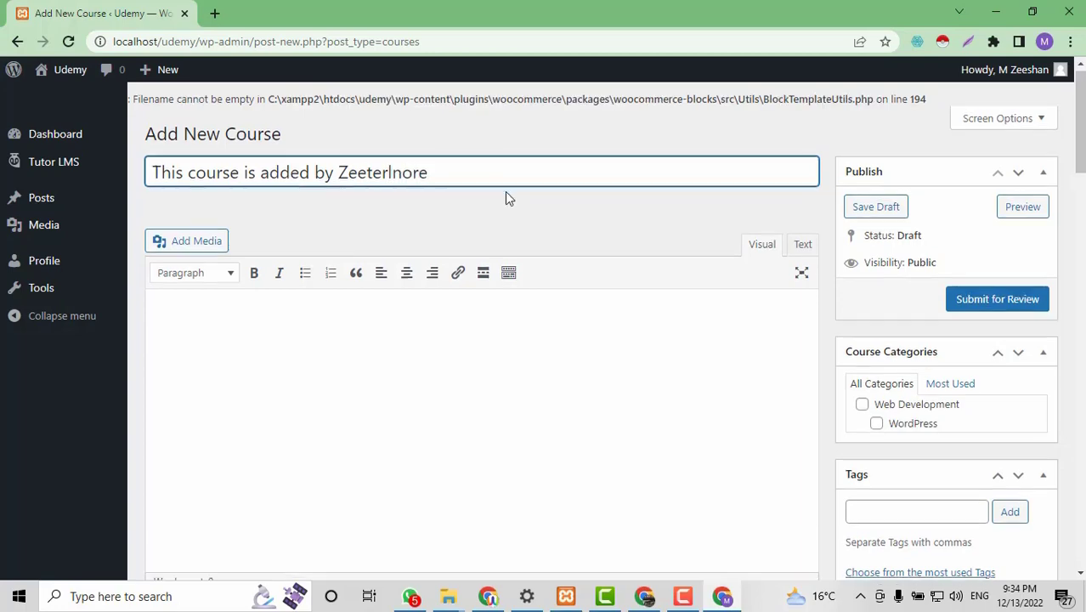
scroll(986, 359, down, 1)
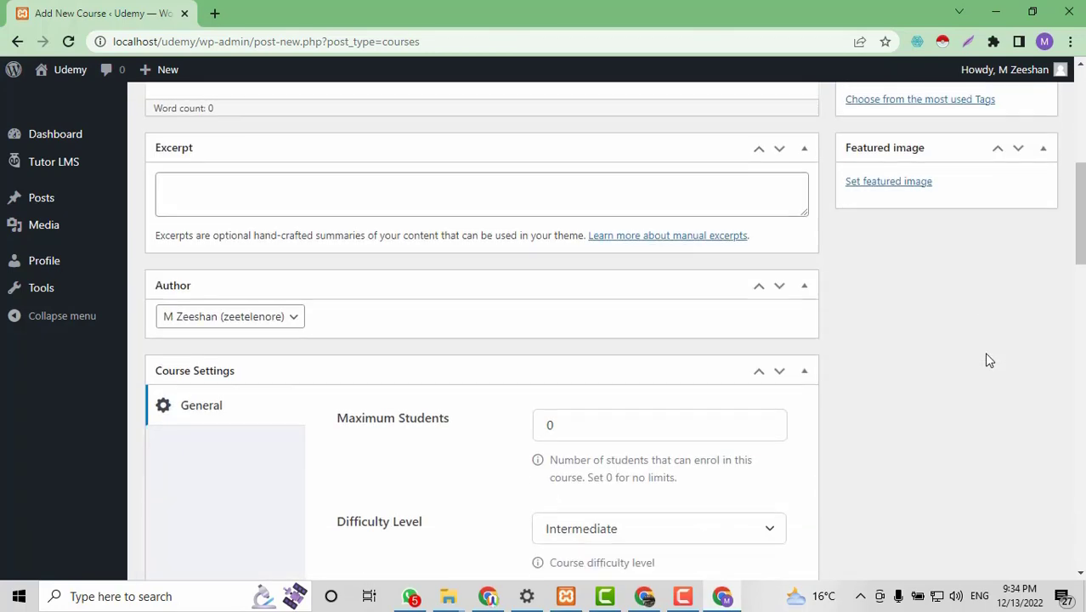
scroll(986, 359, down, 5)
scroll(986, 360, down, 3)
scroll(685, 347, up, 5)
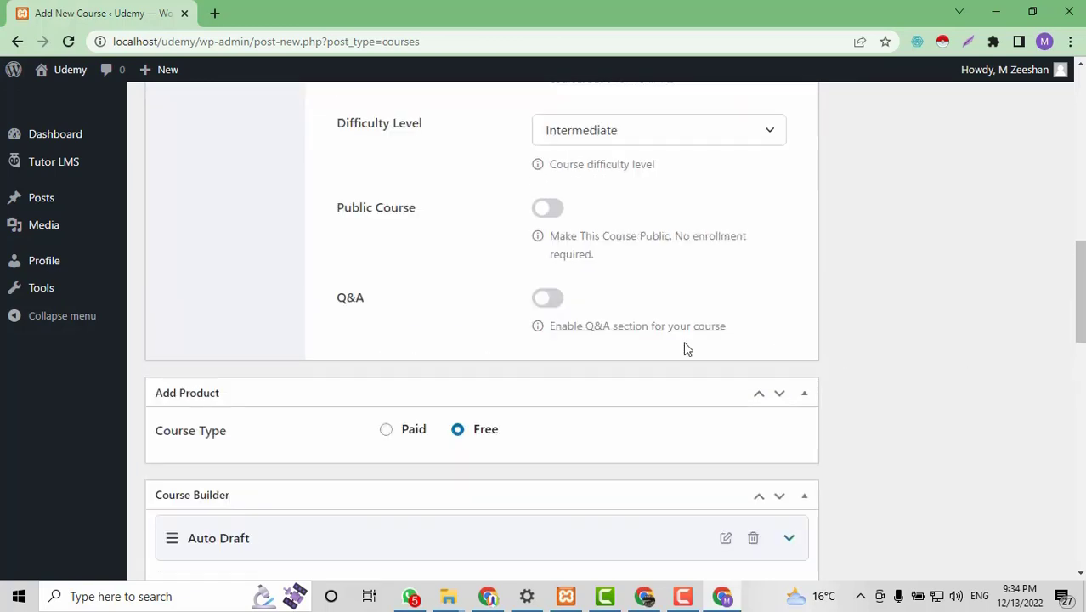
click(566, 176)
click(584, 290)
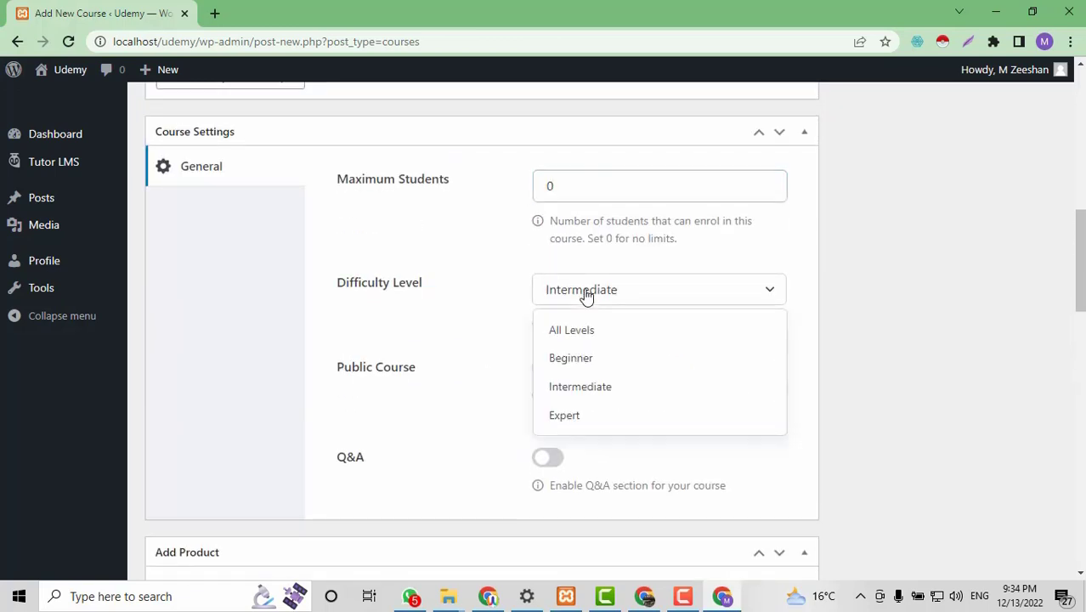
click(570, 359)
Tick the WordPress category and submit the course for review.
scroll(831, 369, down, 1)
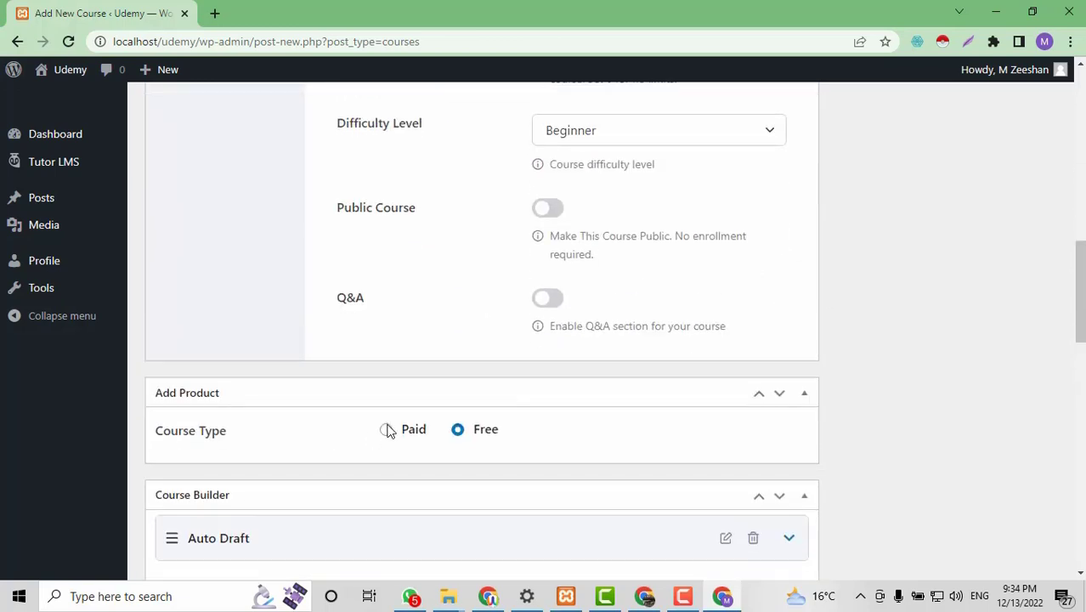
scroll(890, 341, down, 3)
scroll(890, 342, up, 10)
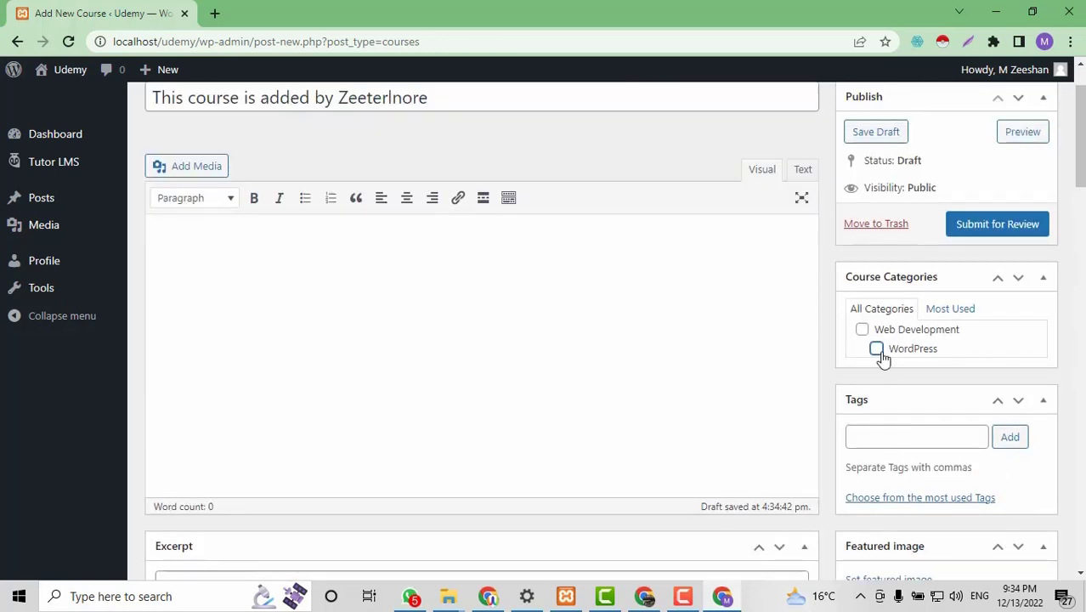
click(879, 352)
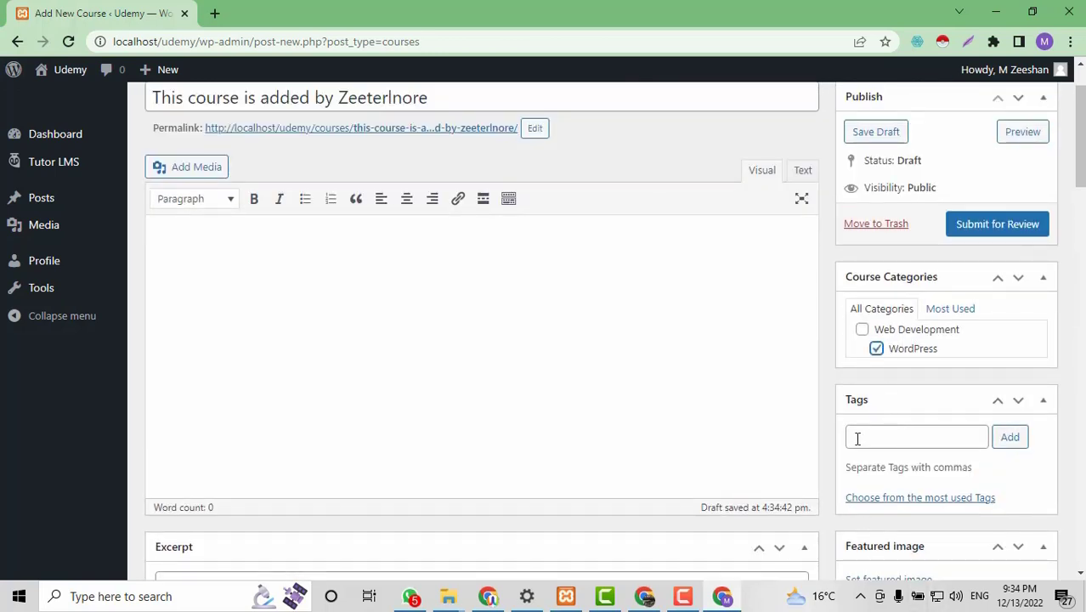
click(857, 439)
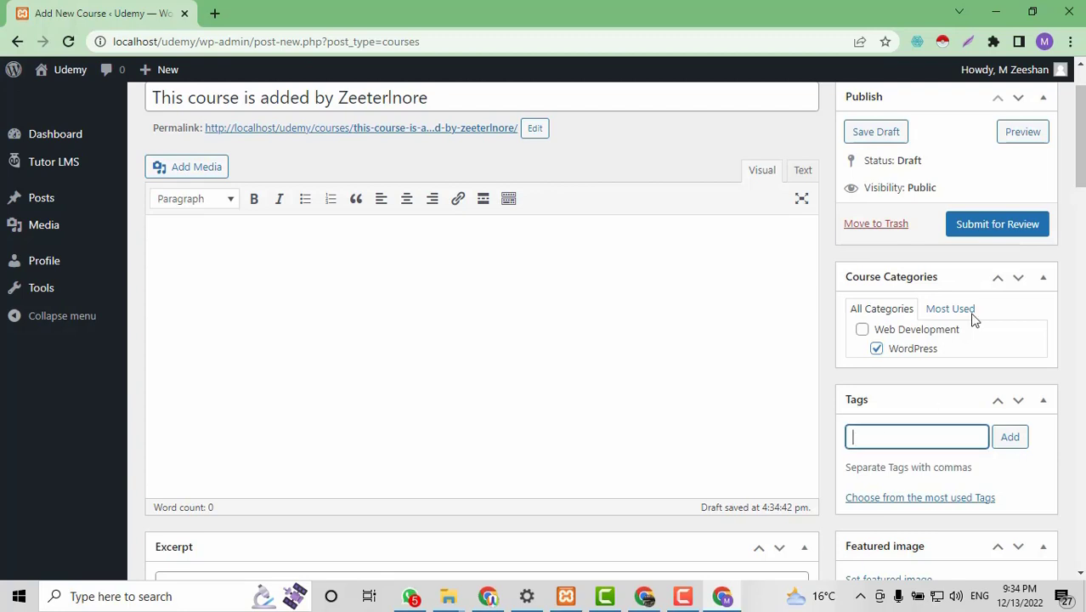
click(1009, 238)
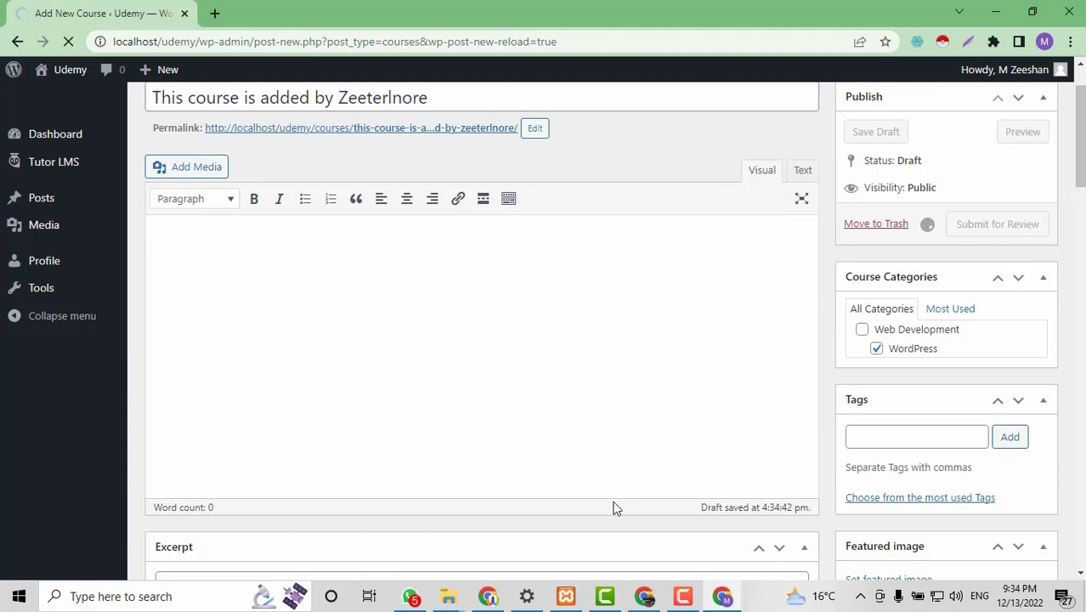
Confirm in Tutor LMS > Courses that the new course is Pending, then return to the course editor.
click(487, 598)
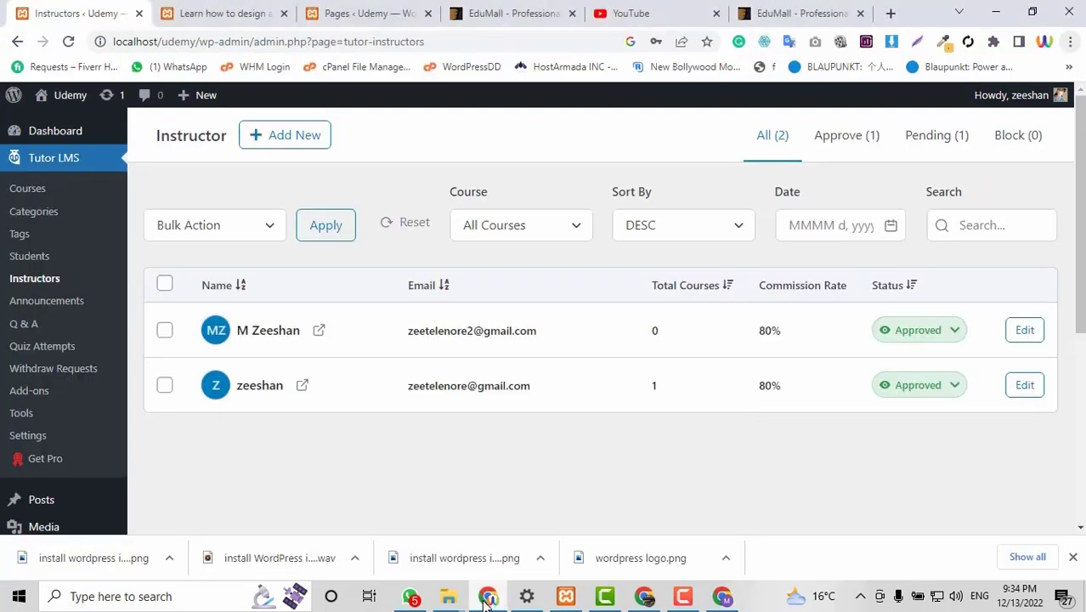
click(29, 194)
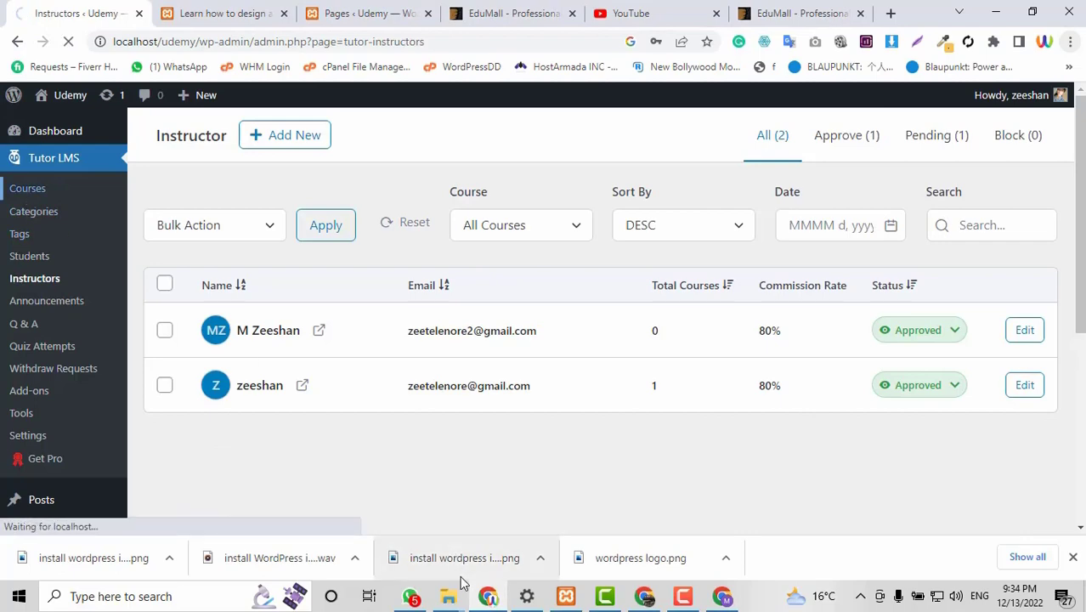
click(487, 598)
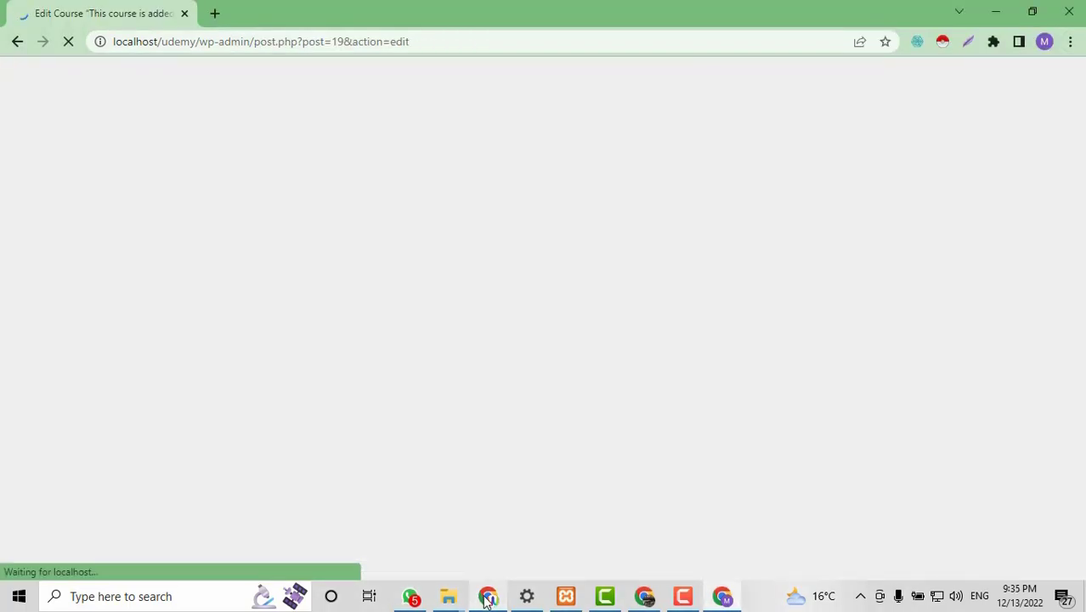
click(487, 597)
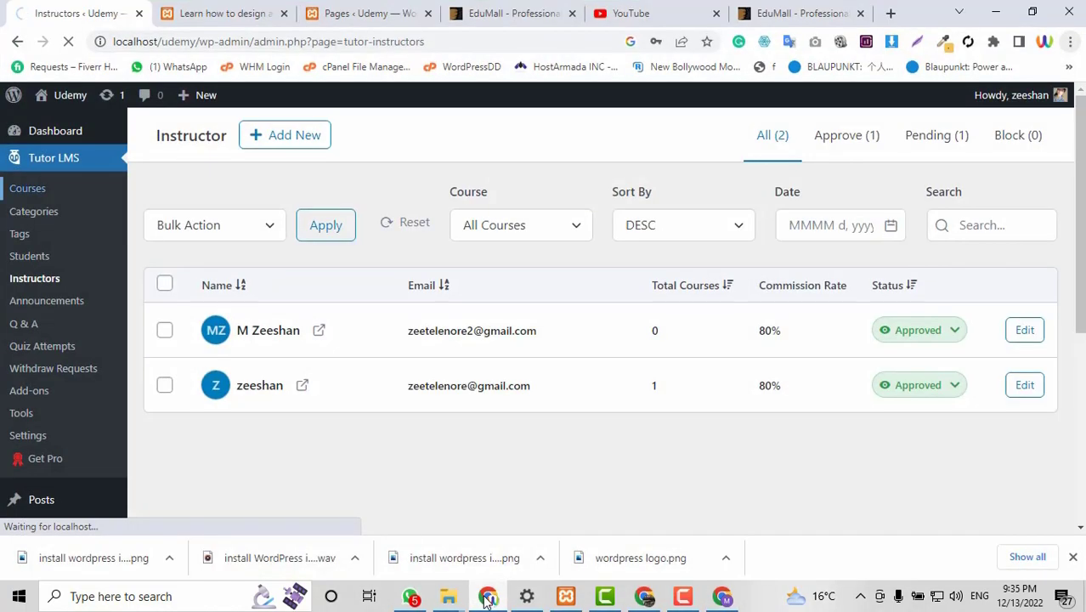
click(34, 194)
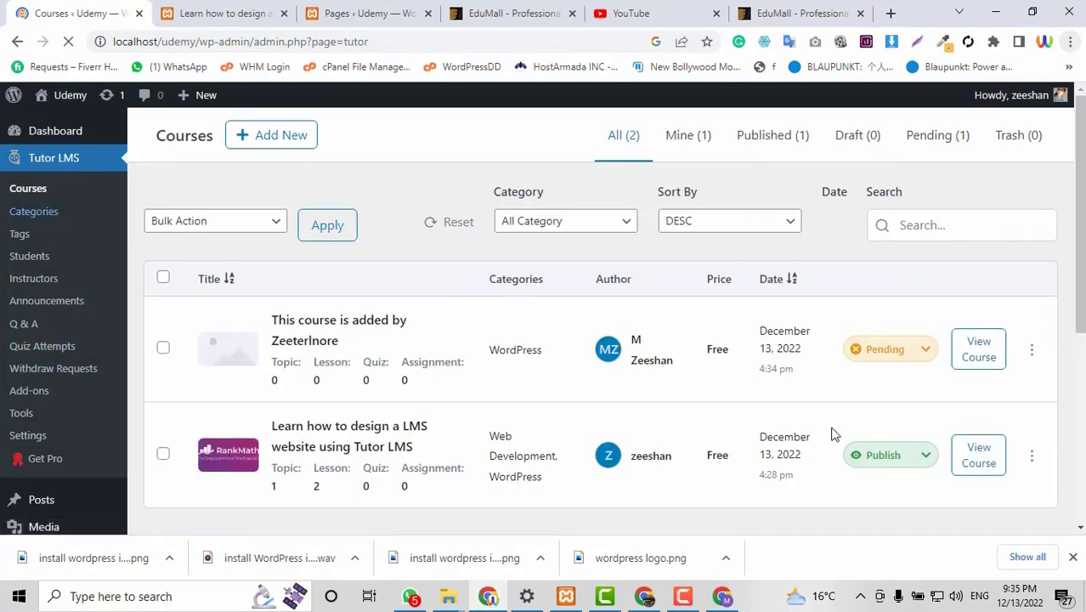
click(903, 360)
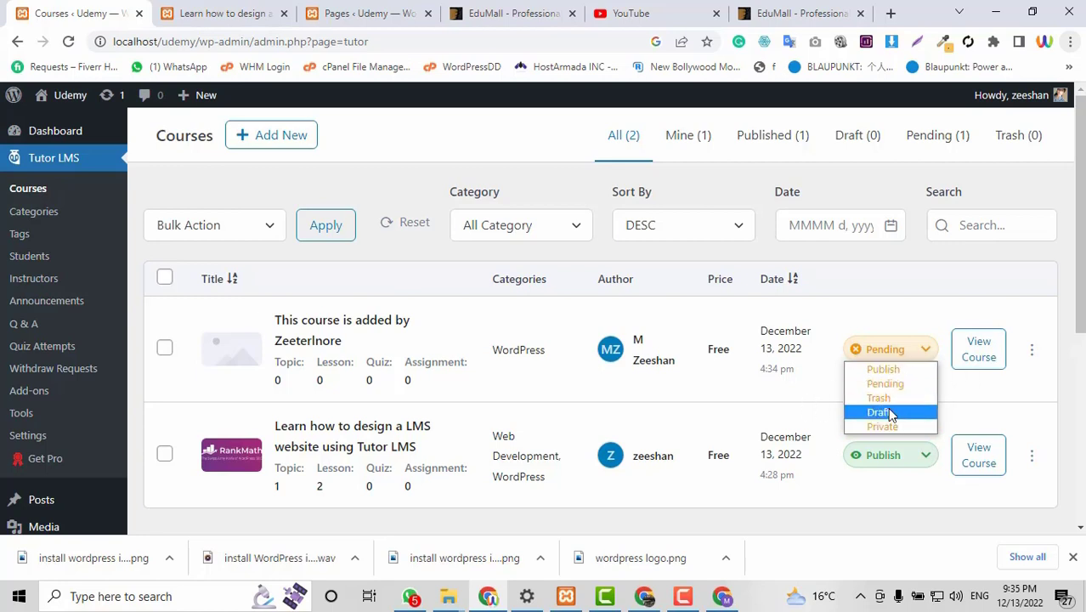
click(924, 309)
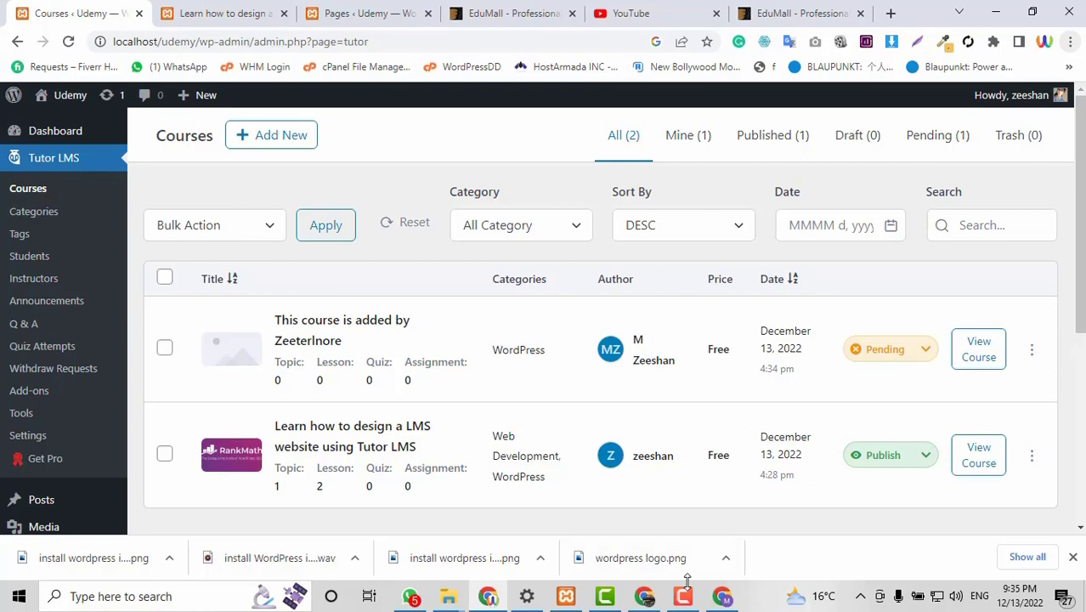
click(723, 597)
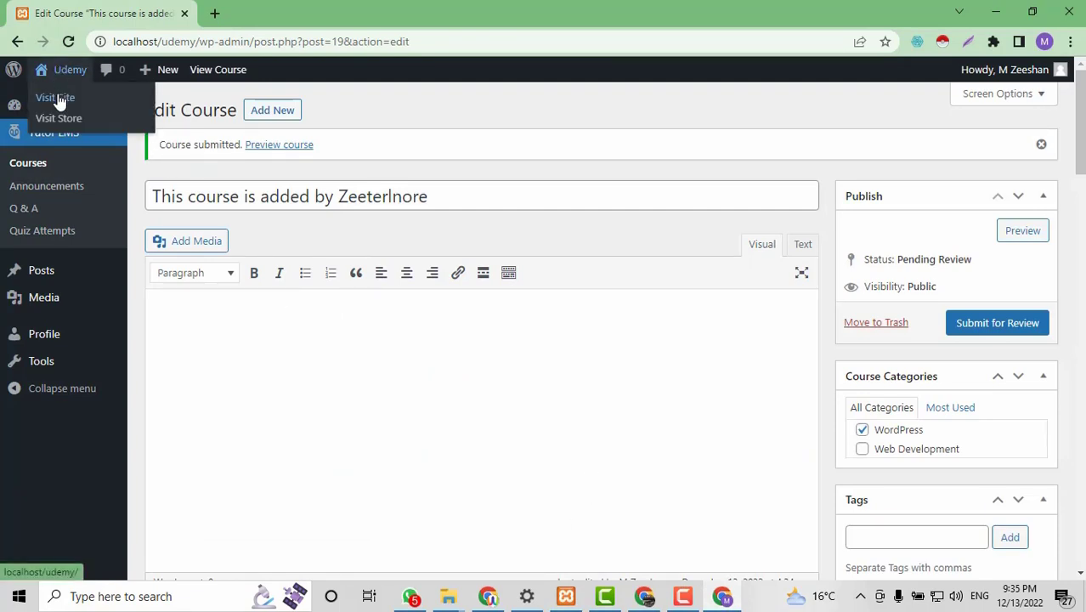
Copy the Student Registration page address from the public site and log out of the account.
click(53, 96)
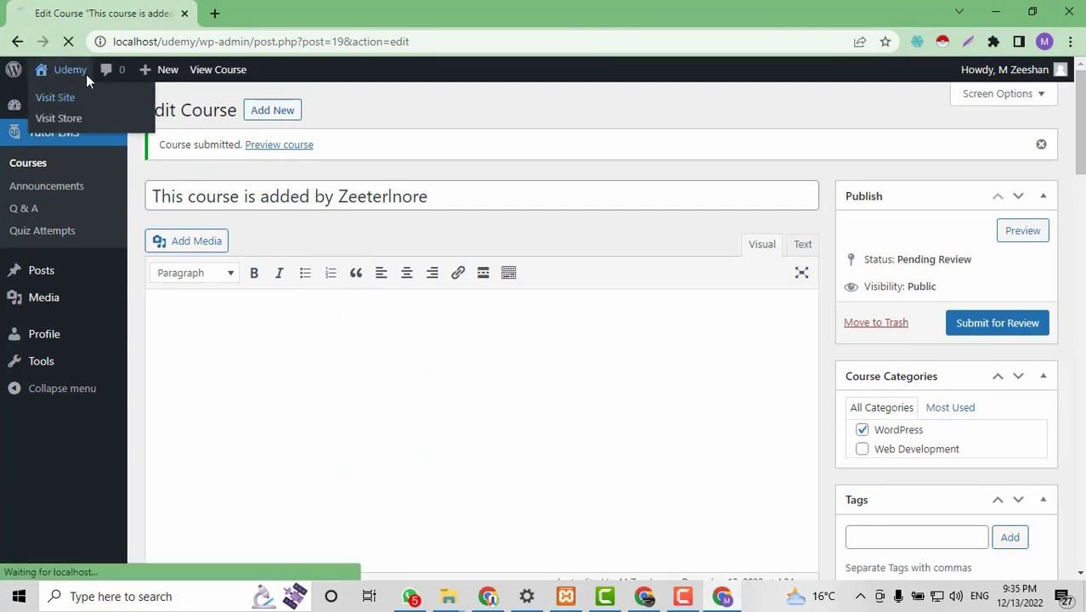
click(489, 597)
click(491, 598)
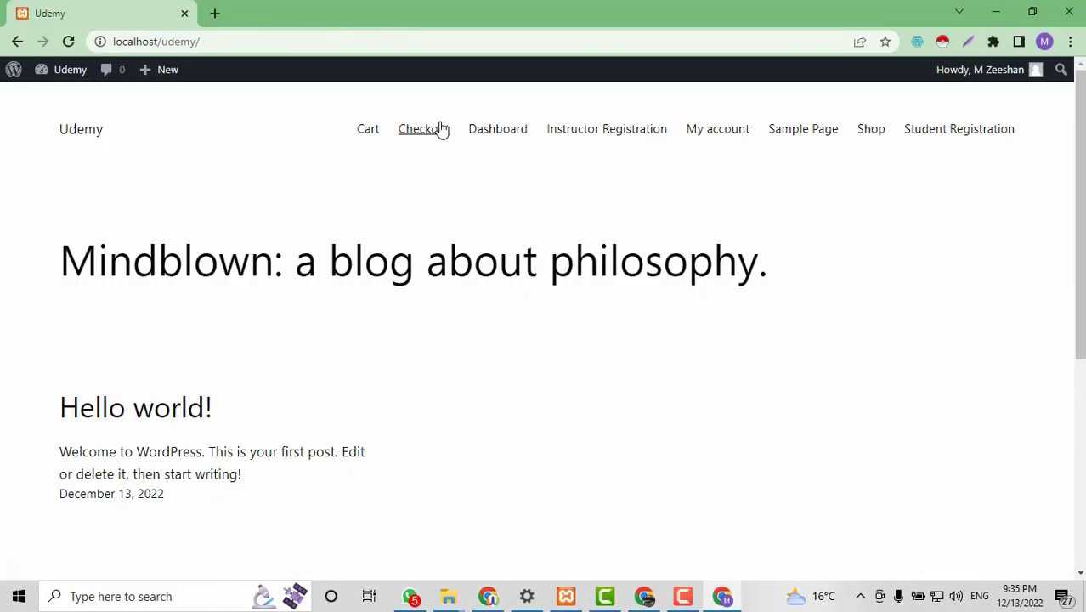
click(972, 130)
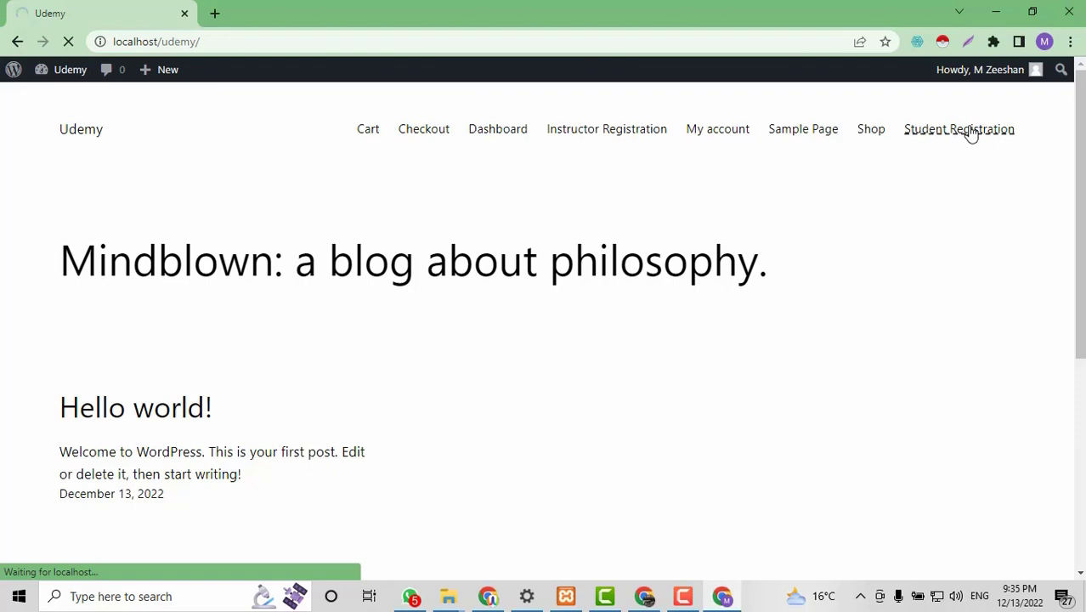
click(335, 46)
key(ctrl+c)
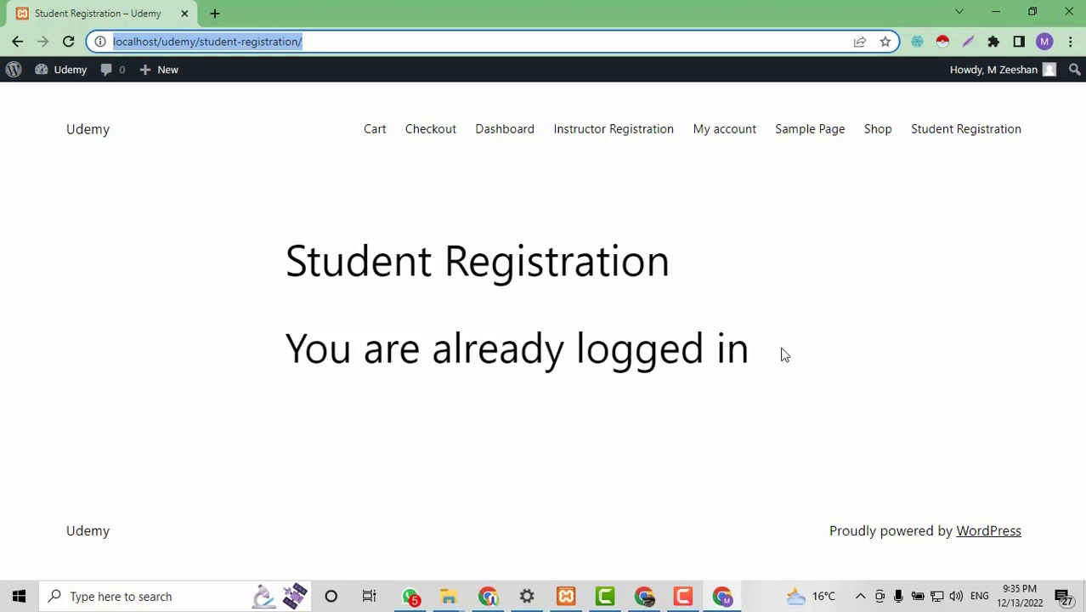
click(1036, 74)
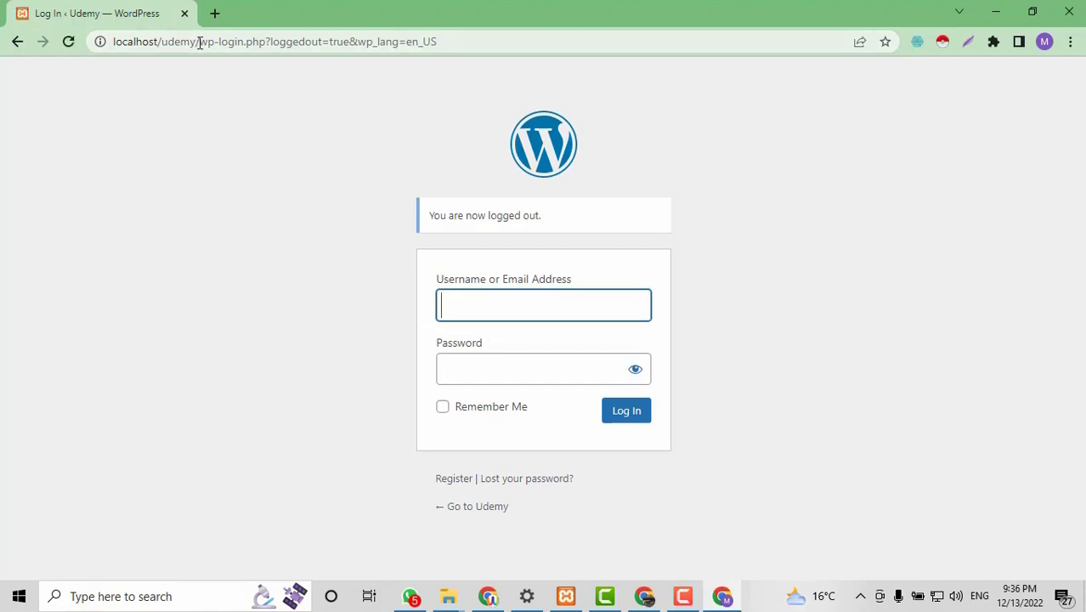
Load the copied Student Registration address in a new tab and review the registration form.
click(199, 42)
click(215, 14)
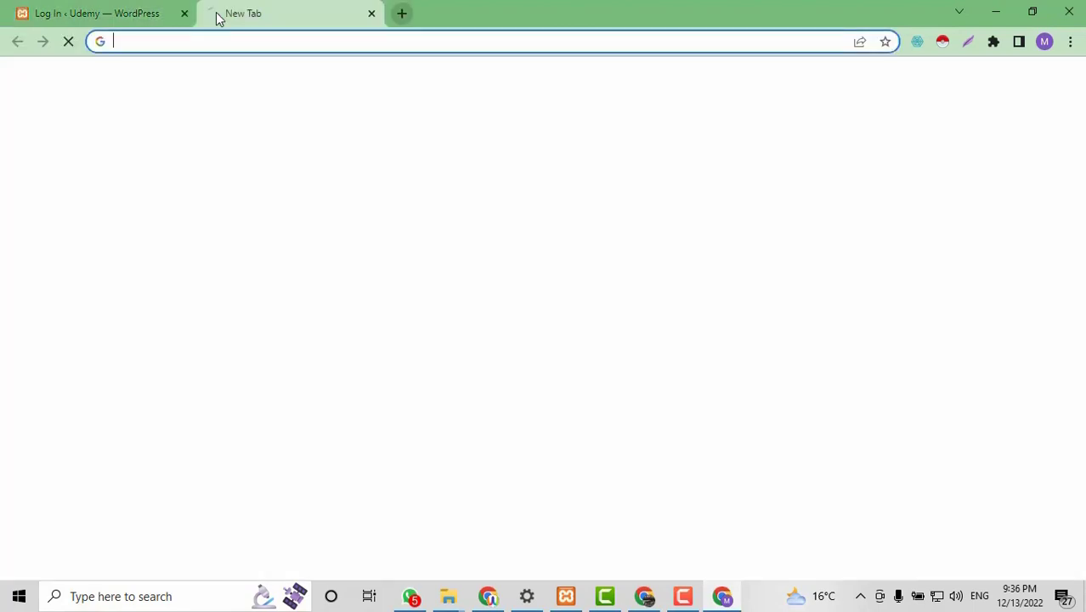
key(ctrl+v)
key(Return)
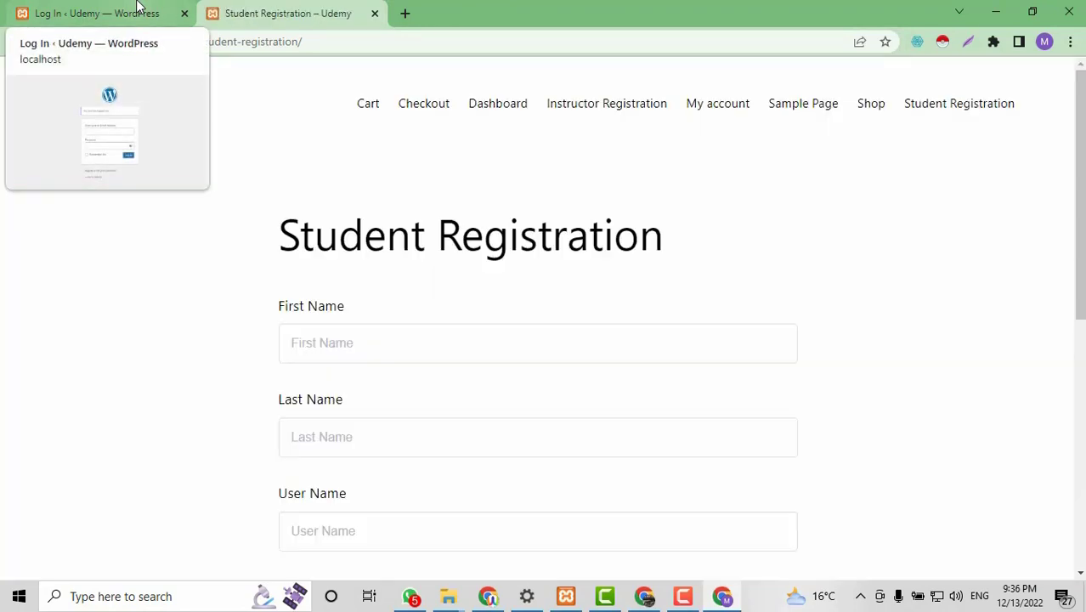
scroll(817, 358, down, 4)
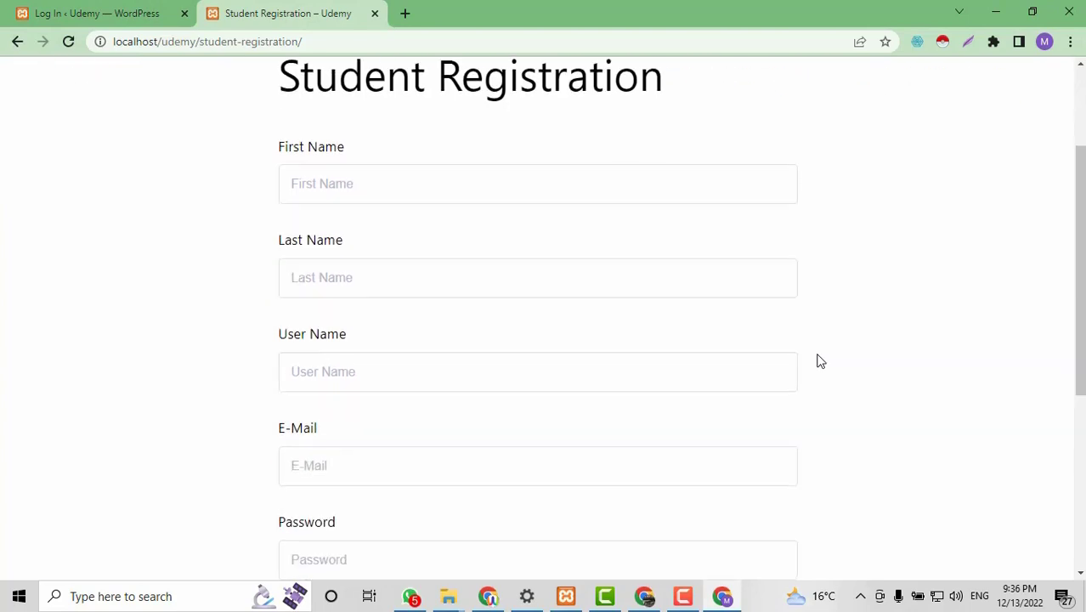
scroll(696, 345, up, 3)
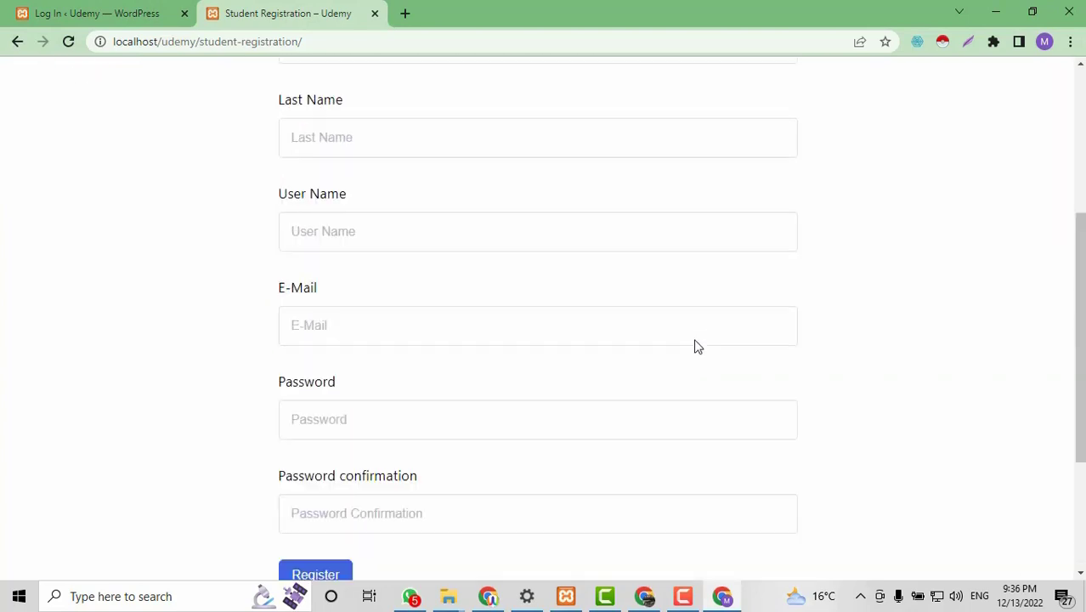
click(480, 240)
scroll(250, 255, down, 5)
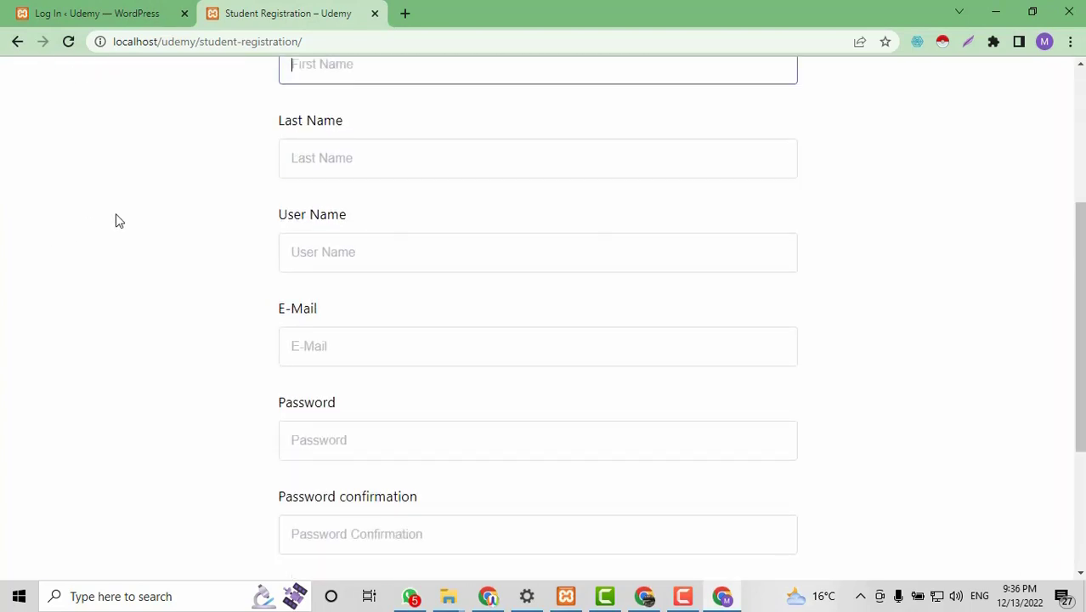
scroll(905, 331, up, 3)
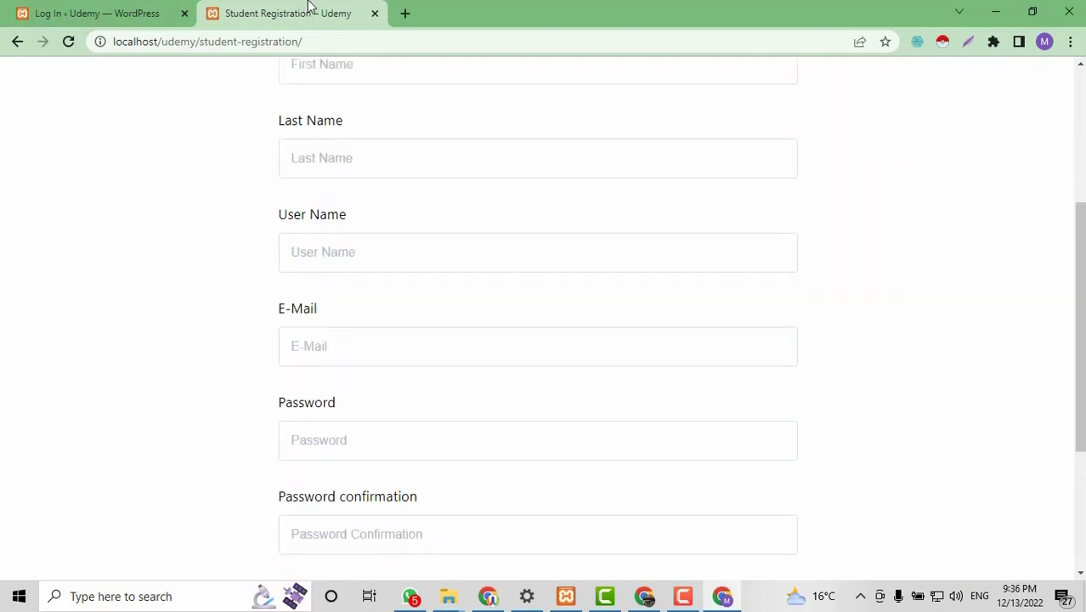
scroll(651, 271, down, 3)
Show the 'Learn how to design a LMS website using Tutor LMS' course page in the other window.
click(55, 8)
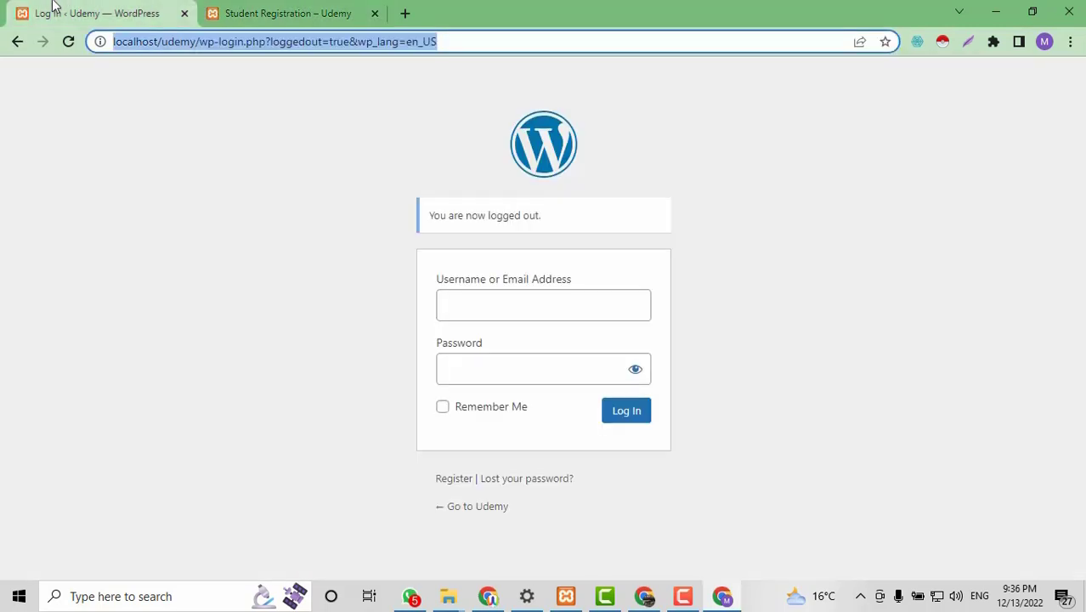
click(488, 596)
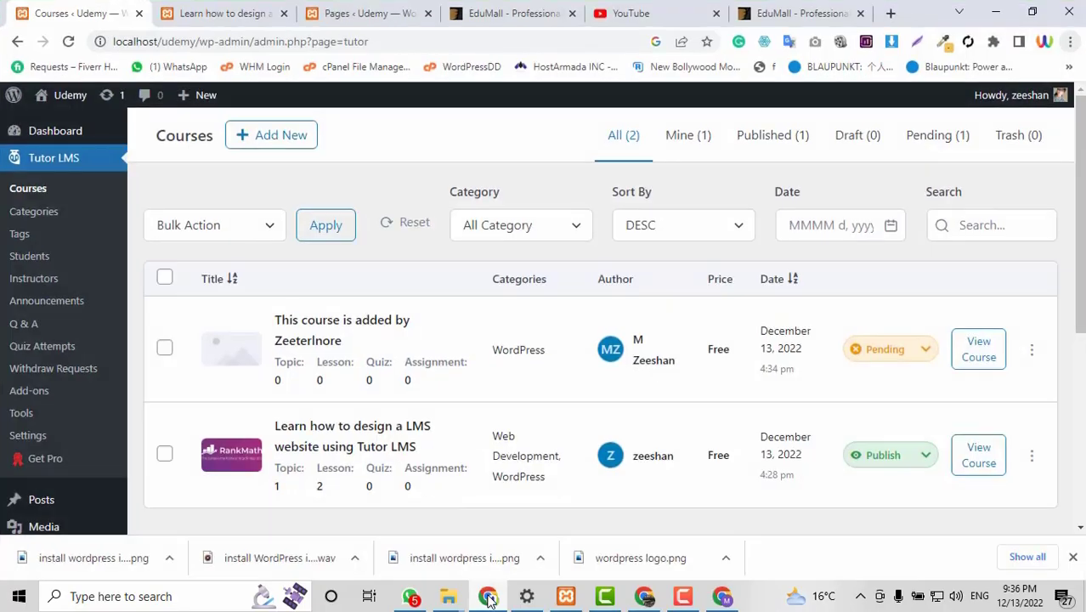
click(225, 13)
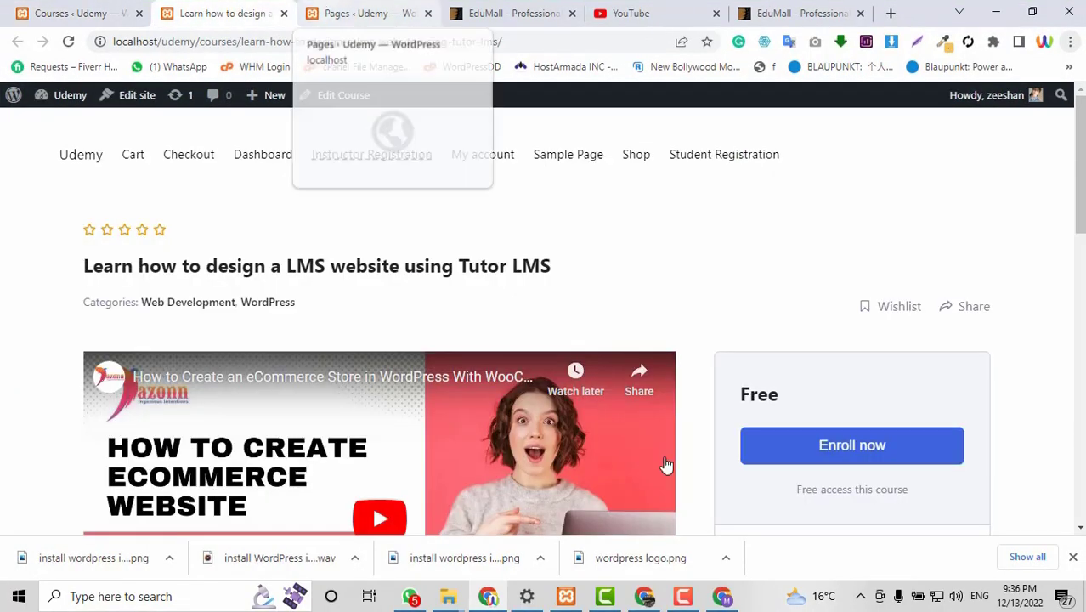
scroll(665, 463, down, 3)
scroll(665, 463, up, 3)
scroll(723, 333, down, 7)
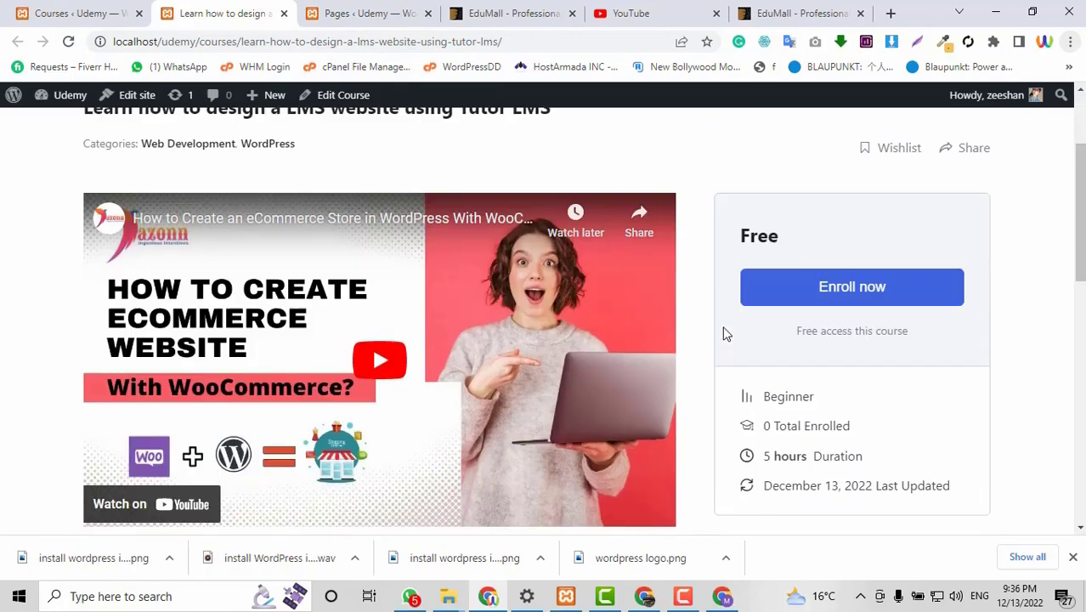
scroll(722, 333, down, 1)
scroll(723, 332, up, 8)
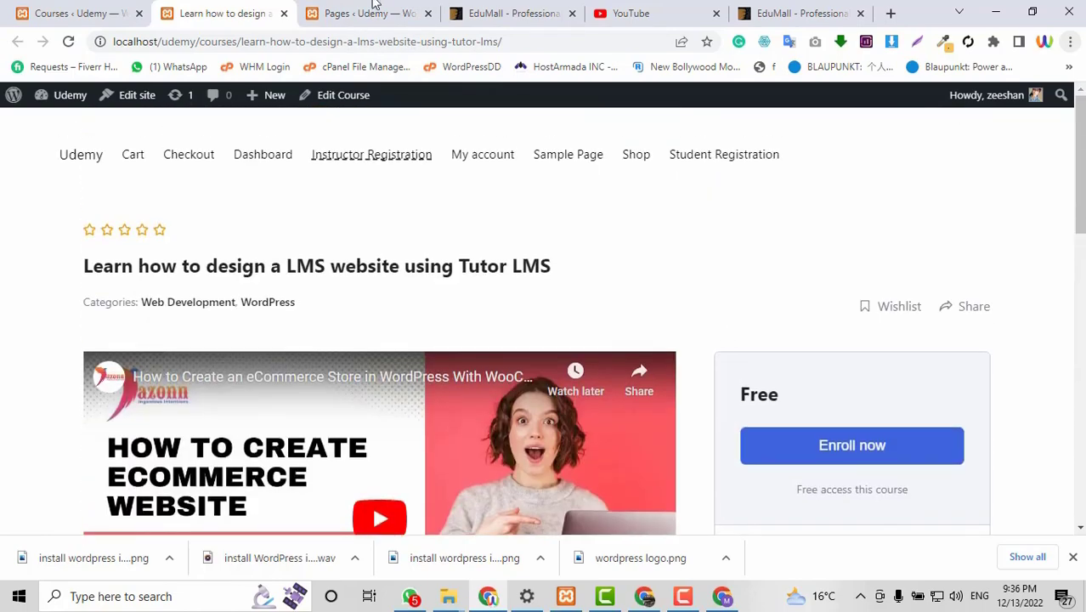
Scroll through the EduMall demo course page, then return to the Tutor LMS courses list.
click(501, 11)
scroll(564, 280, down, 2)
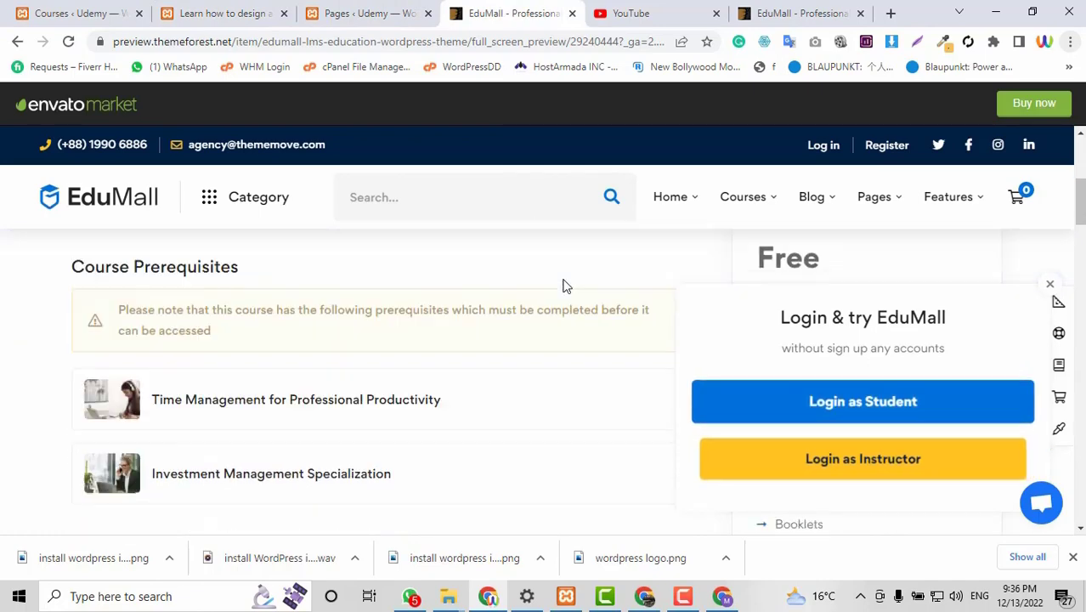
scroll(564, 280, down, 5)
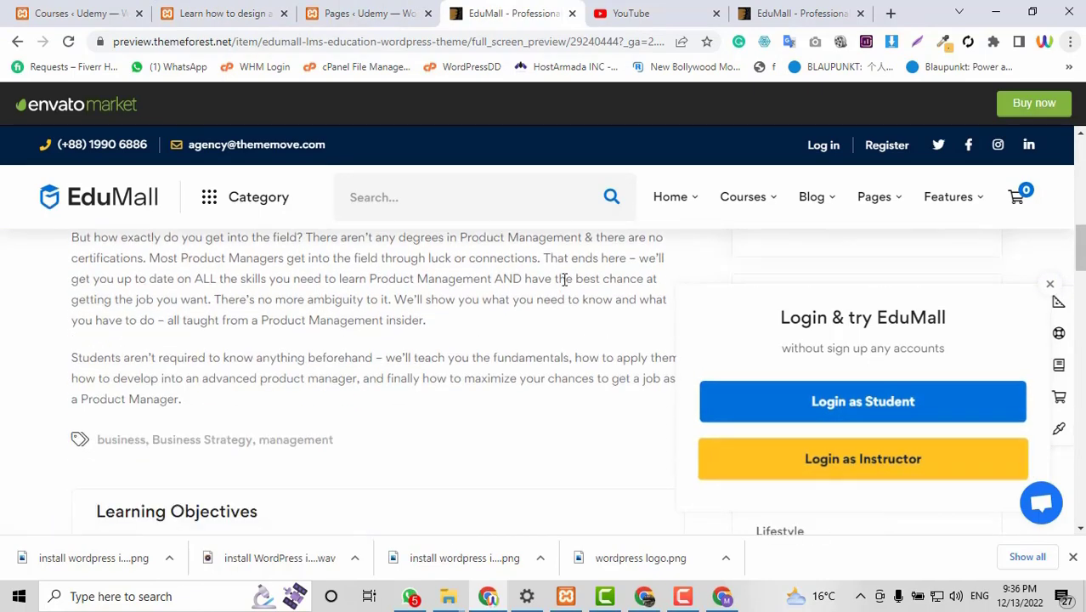
scroll(564, 279, up, 10)
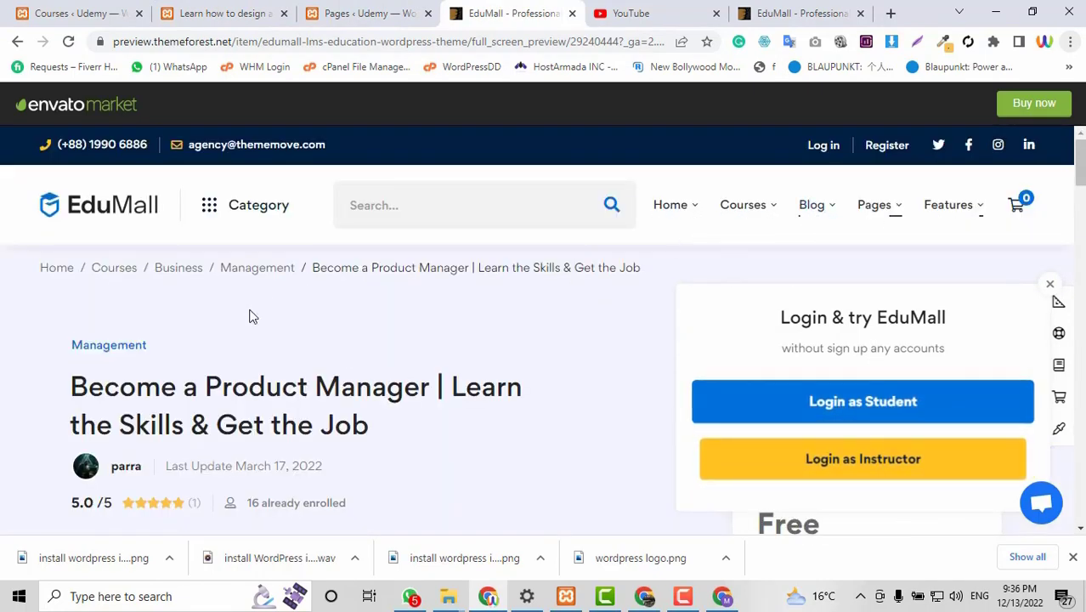
scroll(250, 313, down, 8)
scroll(252, 316, down, 10)
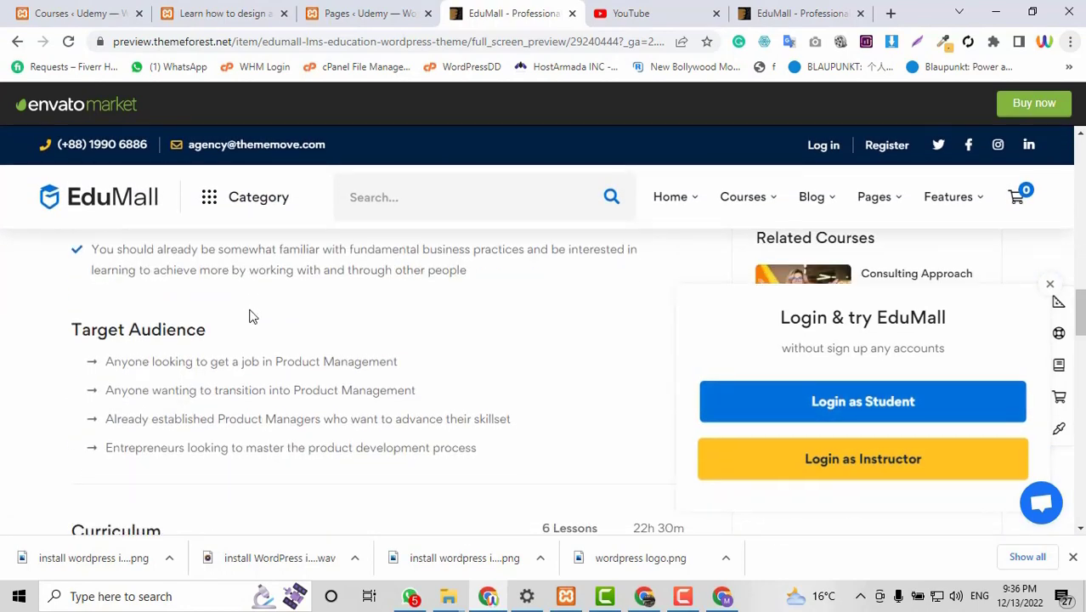
scroll(249, 315, down, 1)
scroll(250, 315, up, 3)
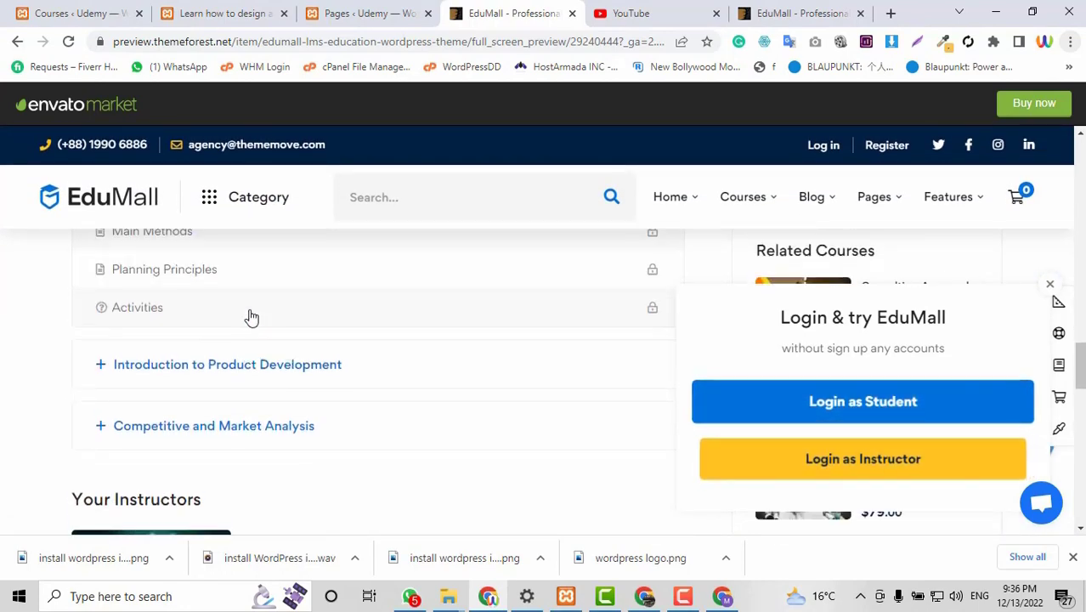
click(100, 5)
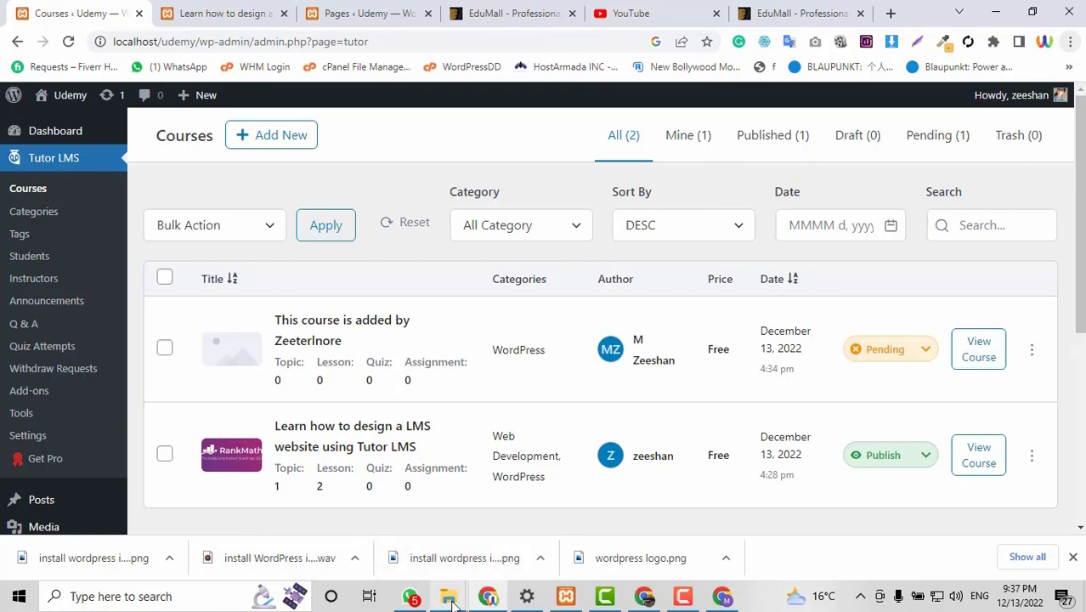
mouse_move(451, 600)
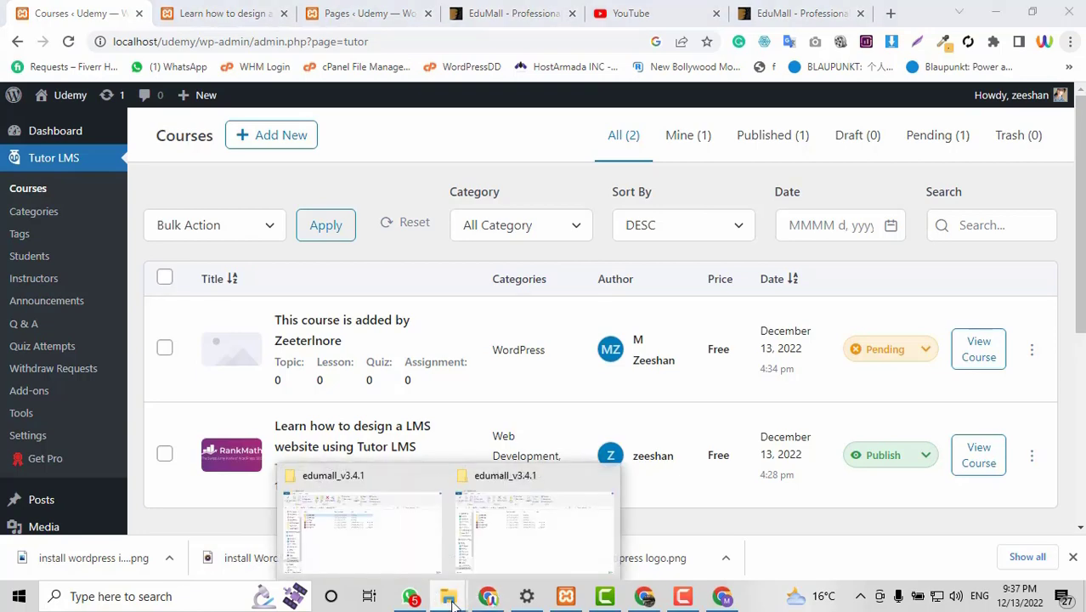
mouse_move(521, 522)
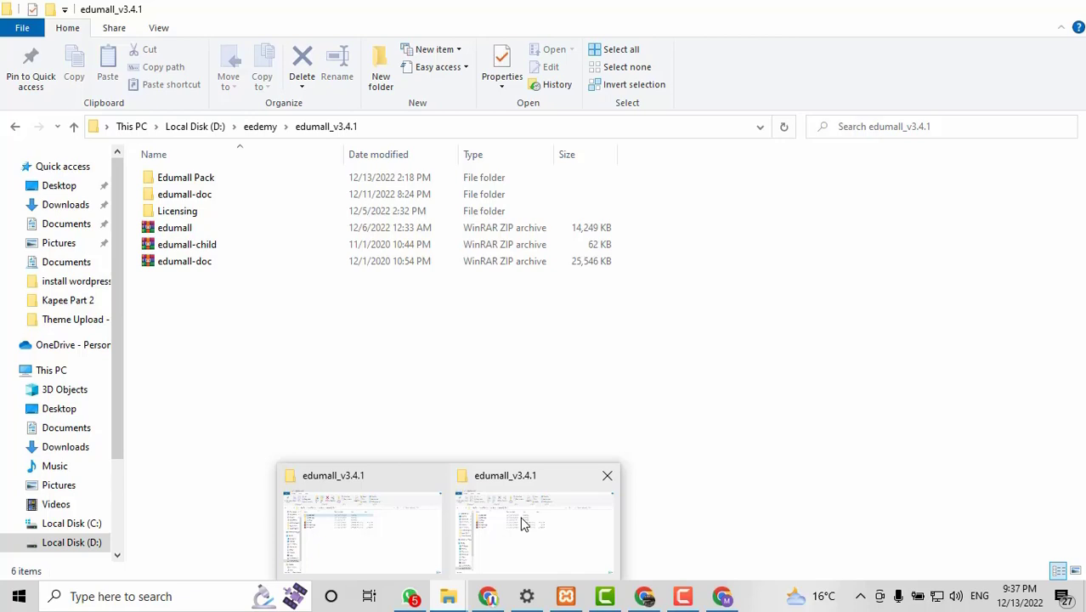
Copy the edumall theme folder from the Edumall Pack folder.
click(522, 523)
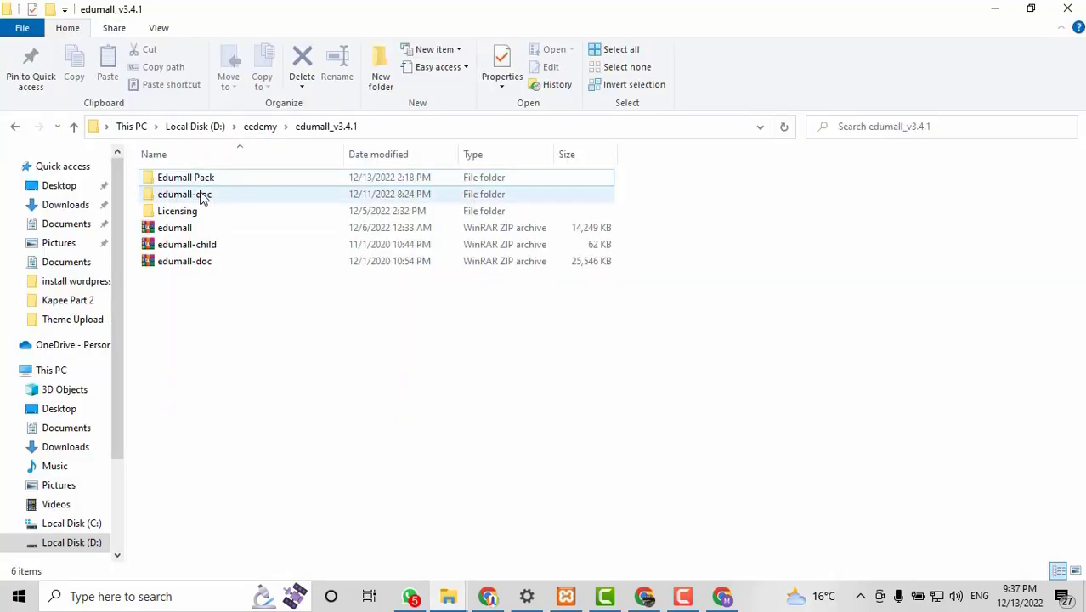
double_click(202, 181)
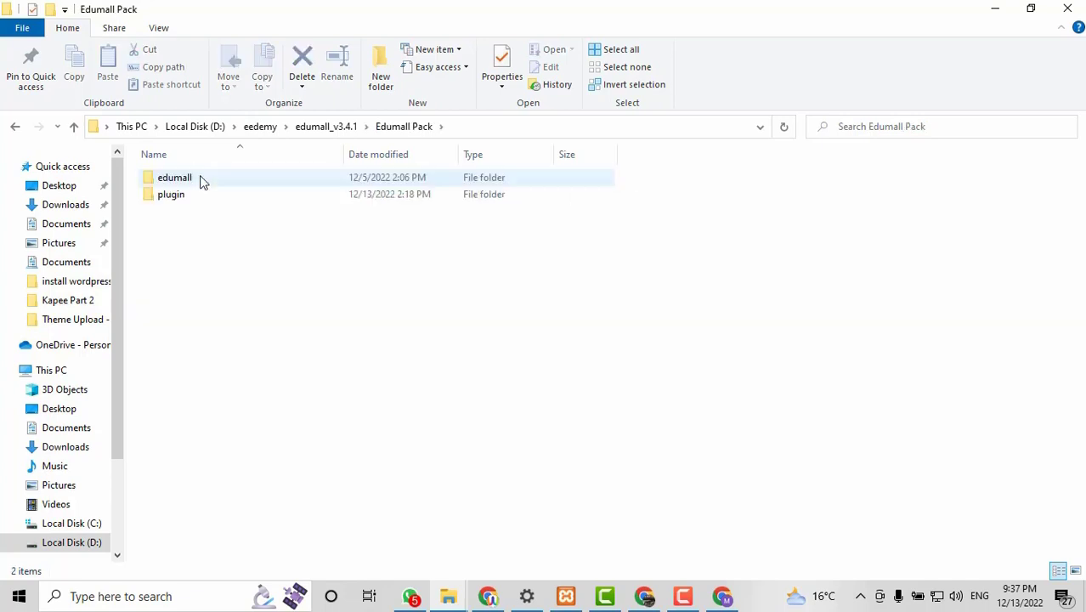
double_click(201, 181)
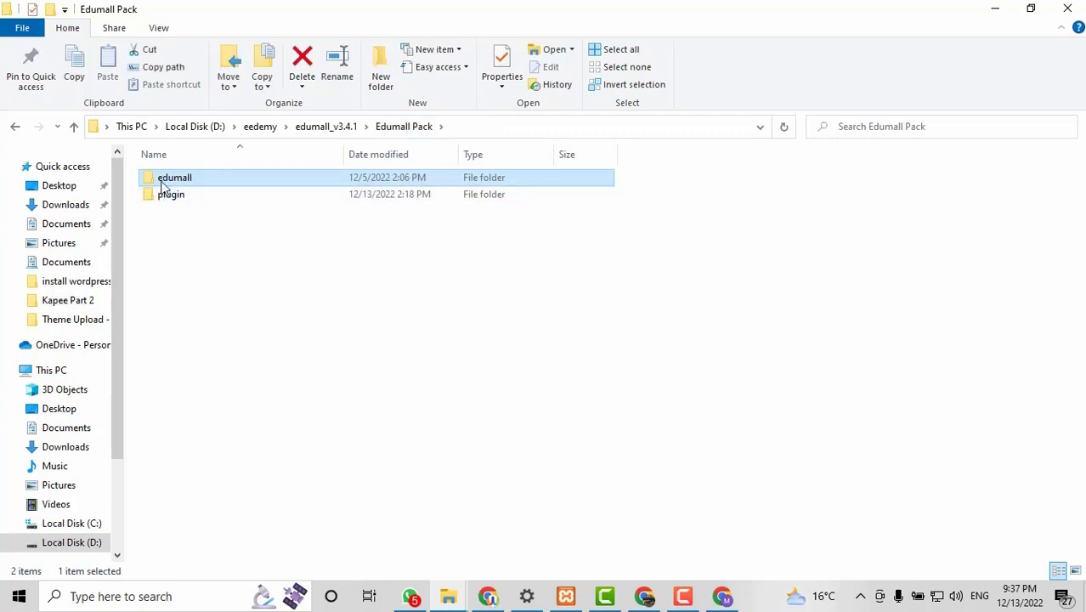
right_click(162, 183)
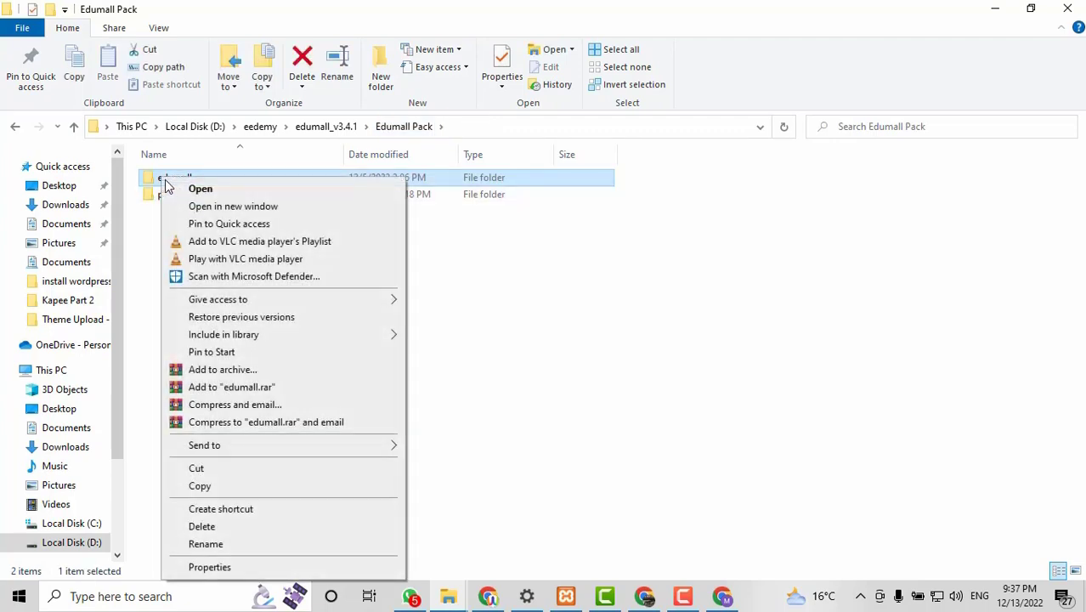
click(242, 486)
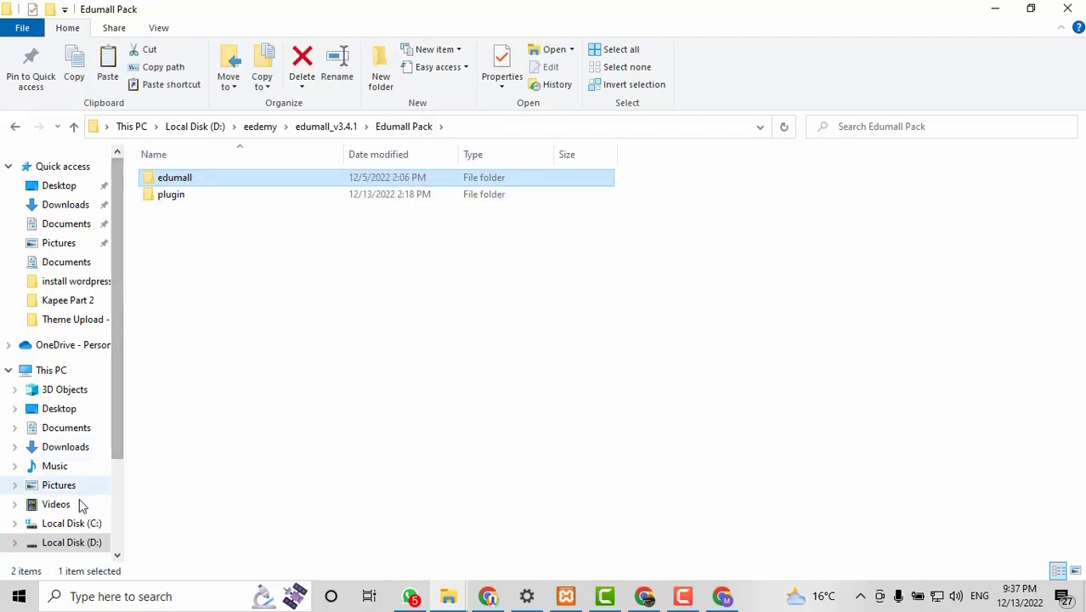
Paste it into C:\xampp2\htdocs\udemy\wp-content\themes.
click(75, 525)
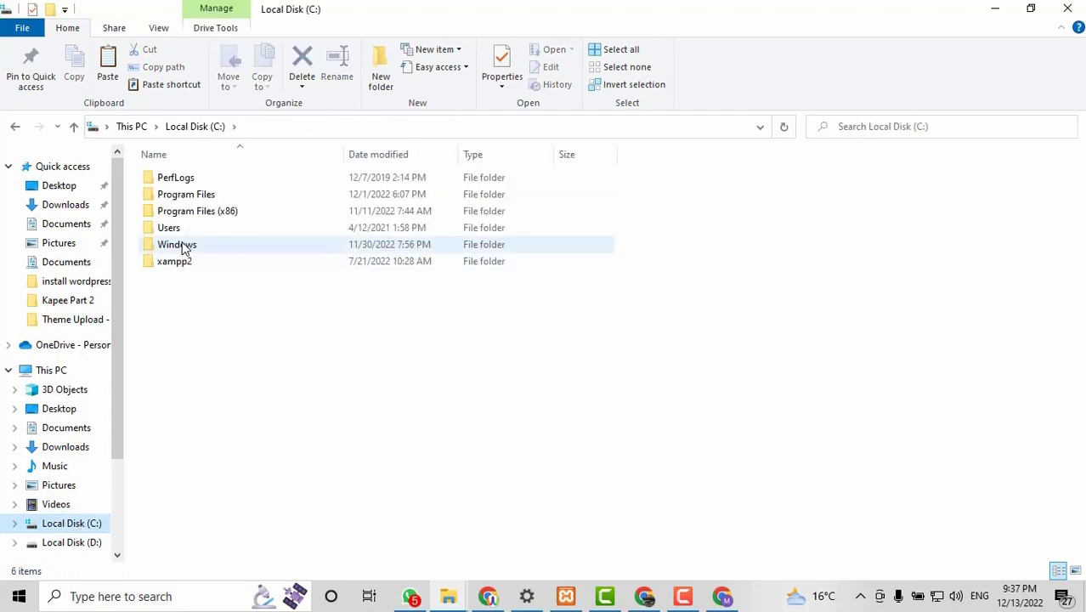
double_click(180, 263)
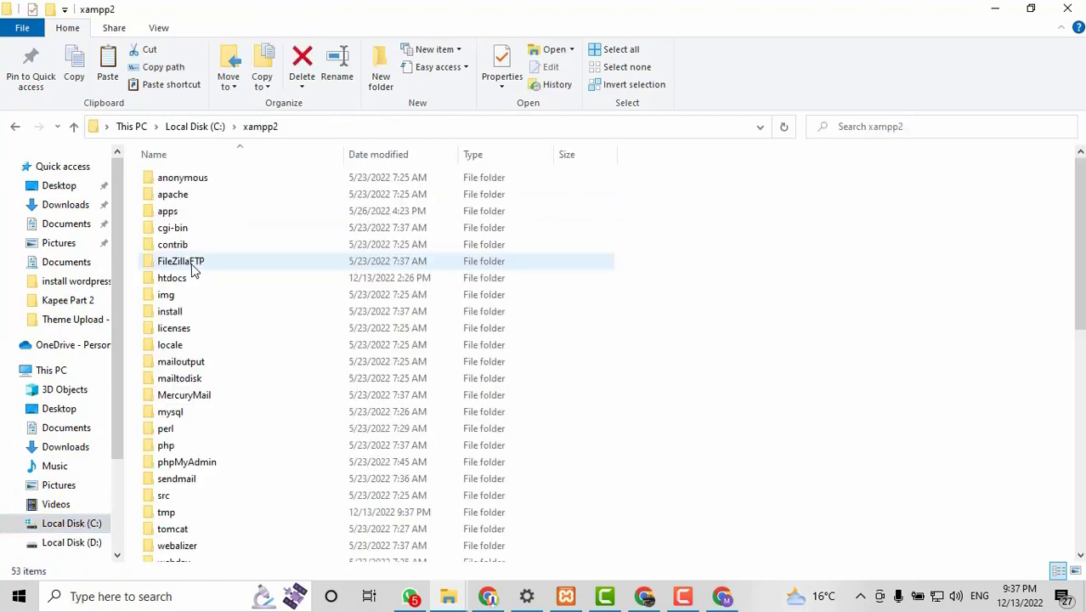
scroll(219, 360, down, 1)
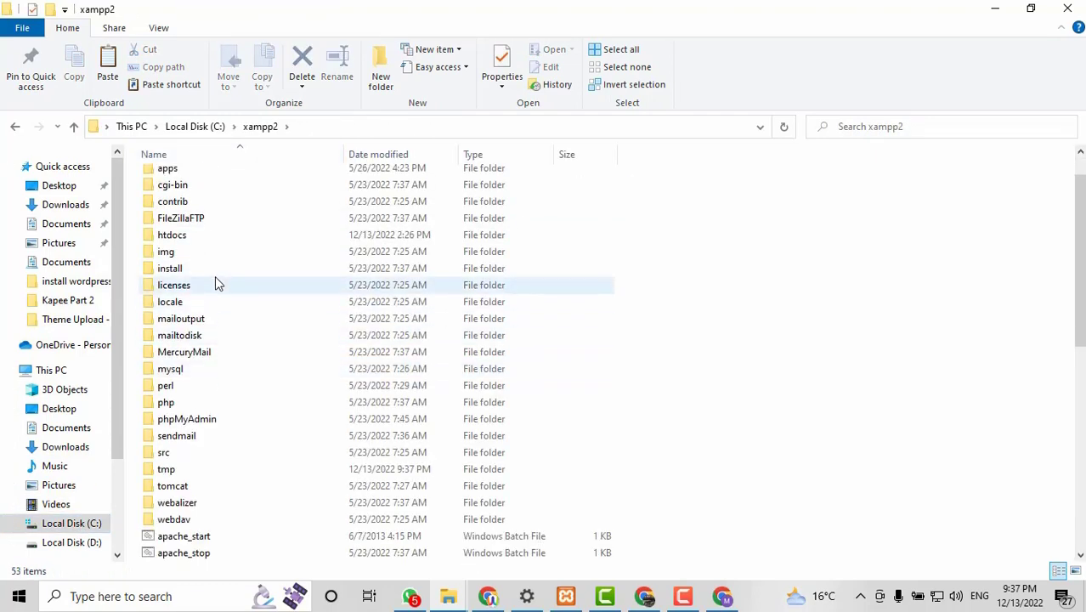
double_click(210, 240)
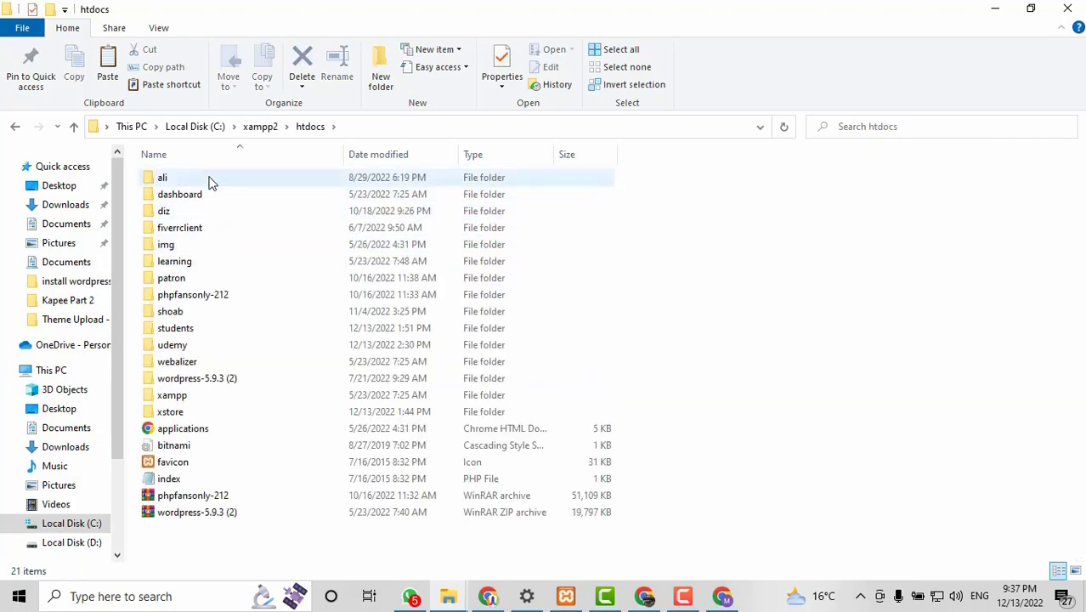
click(188, 348)
double_click(188, 349)
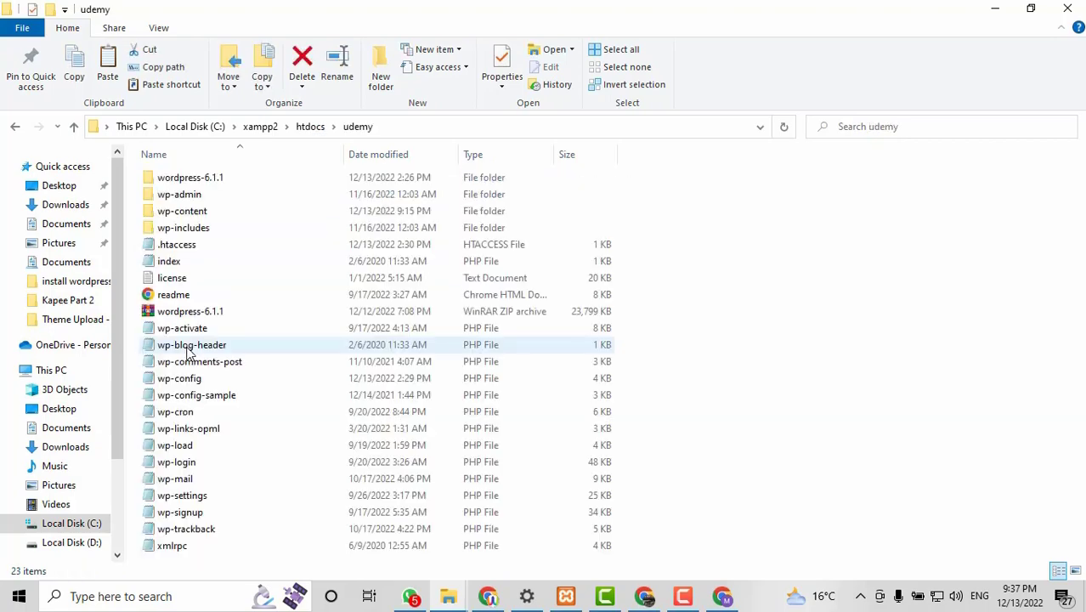
double_click(179, 213)
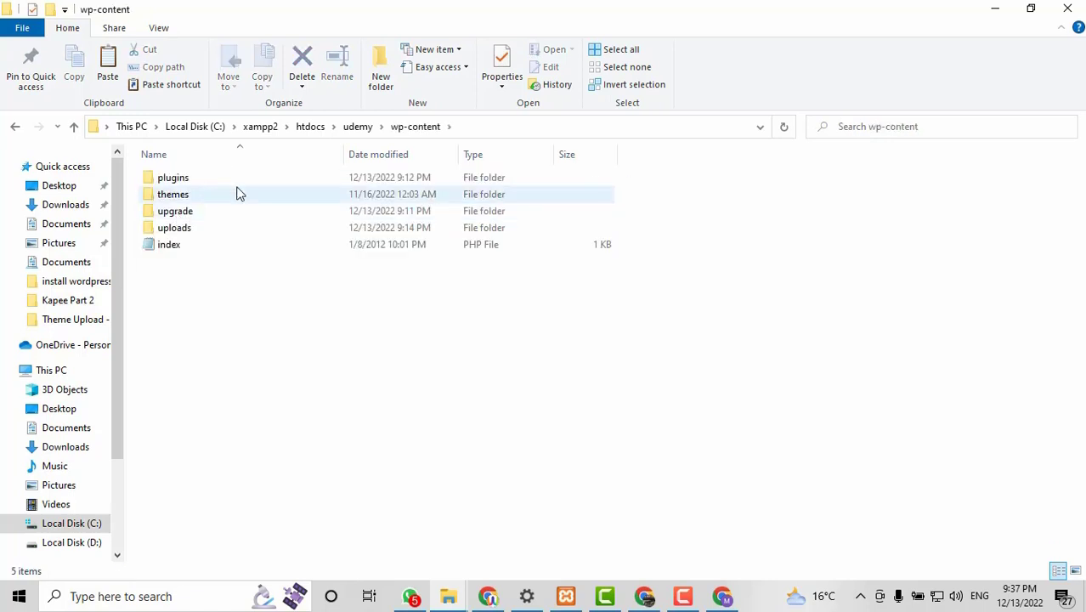
click(223, 195)
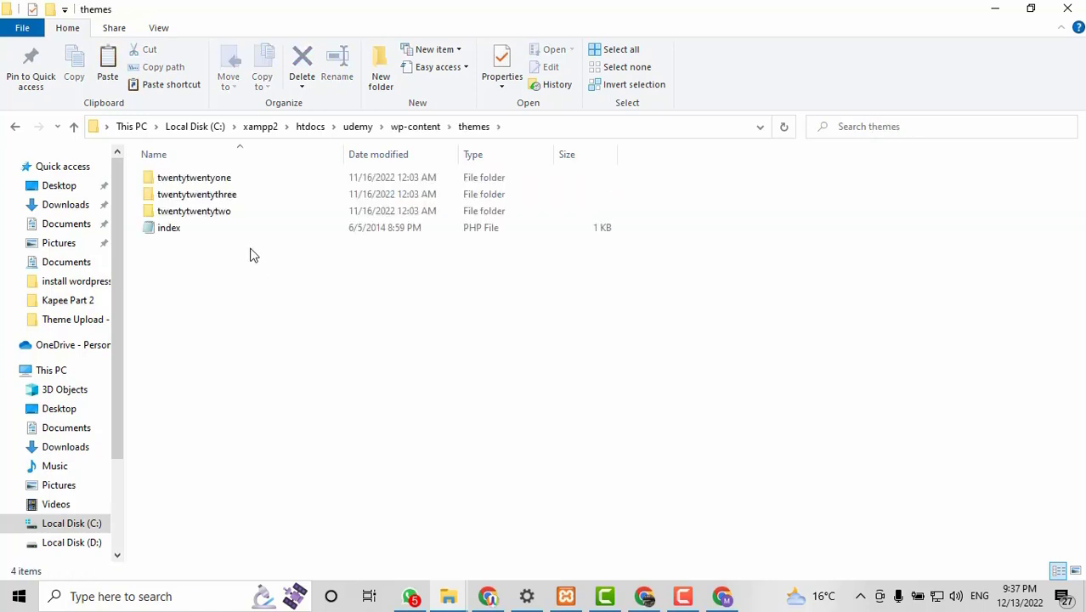
right_click(250, 249)
click(302, 360)
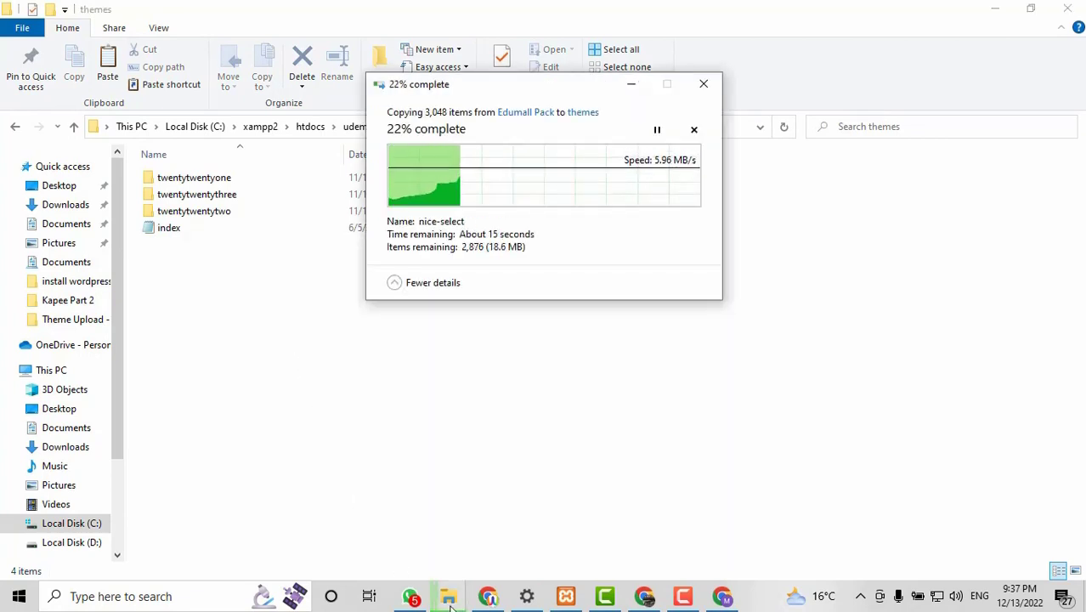
Select edumall-addons, insight-core, revslider, tutor-lms-certificate-builder and tutor-pro in Edumall Pack's plugin folder.
mouse_move(452, 607)
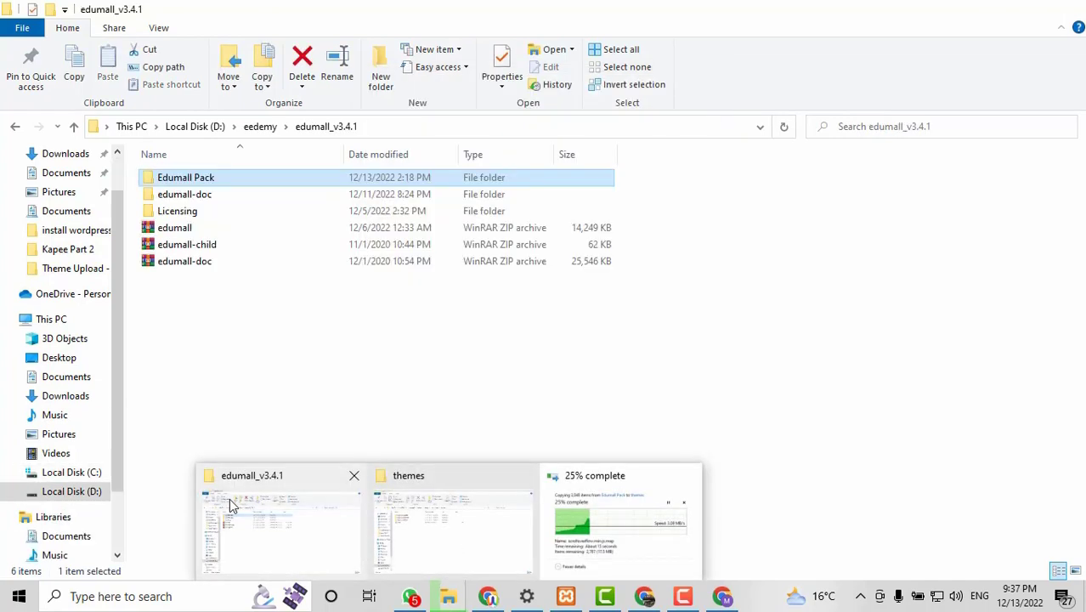
click(230, 498)
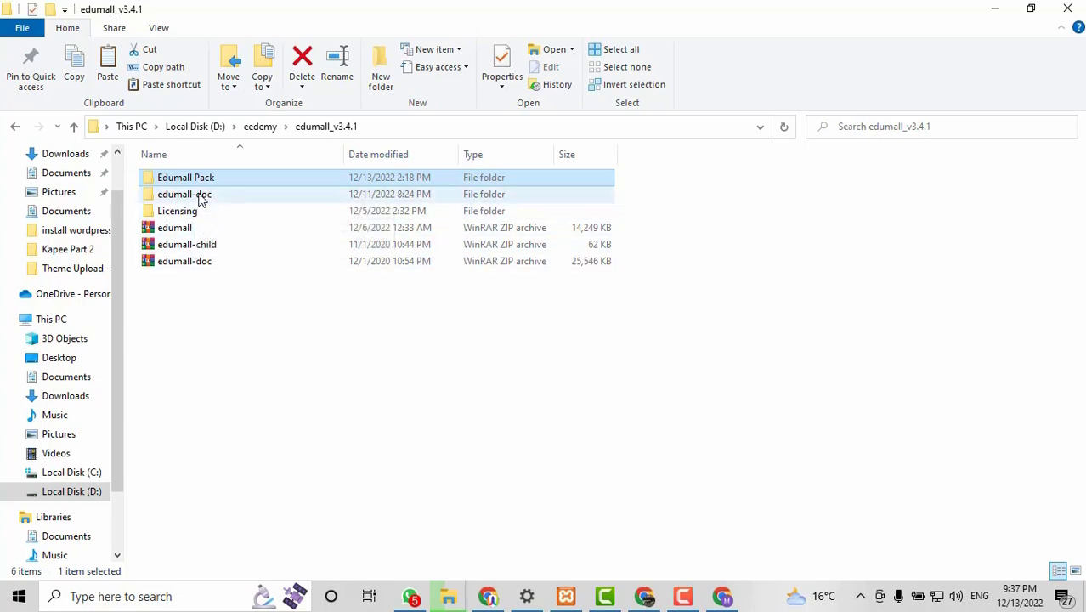
double_click(202, 183)
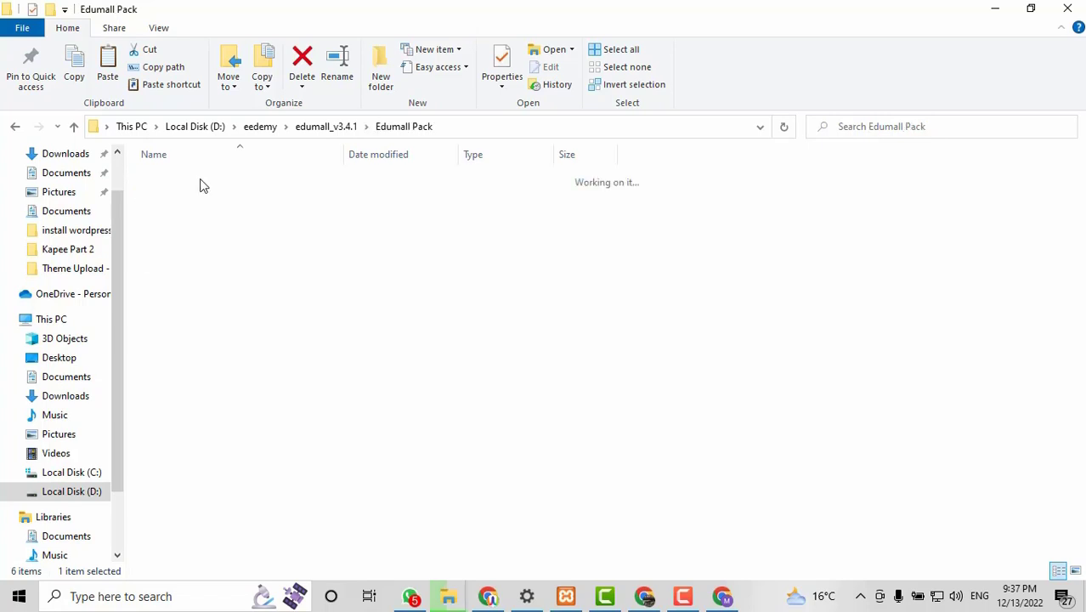
click(182, 199)
double_click(182, 201)
click(178, 180)
ctrl+click(179, 195)
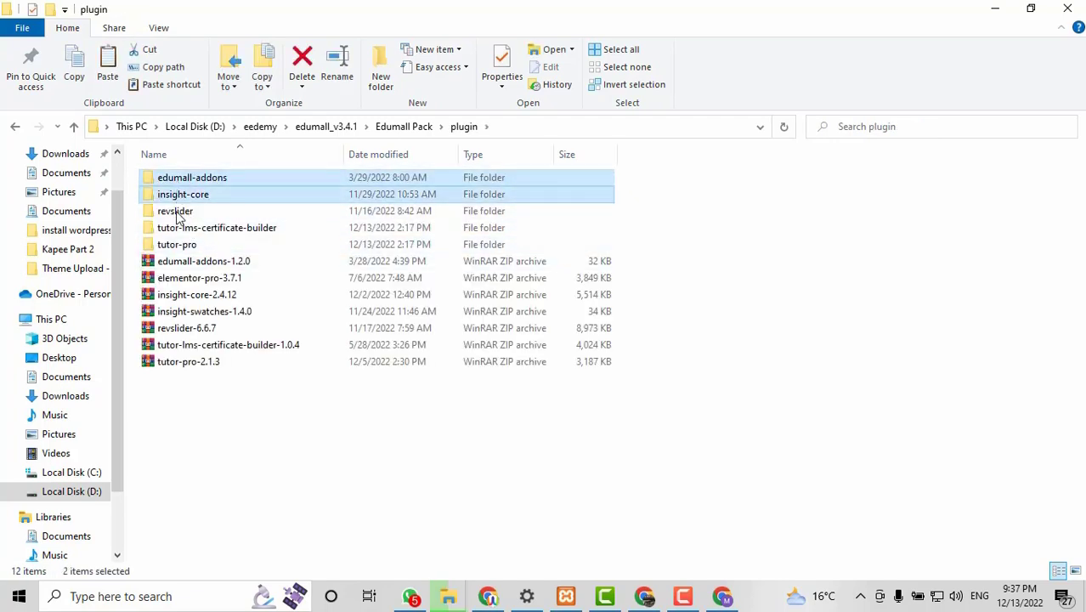
ctrl+click(178, 211)
ctrl+click(180, 228)
ctrl+click(173, 246)
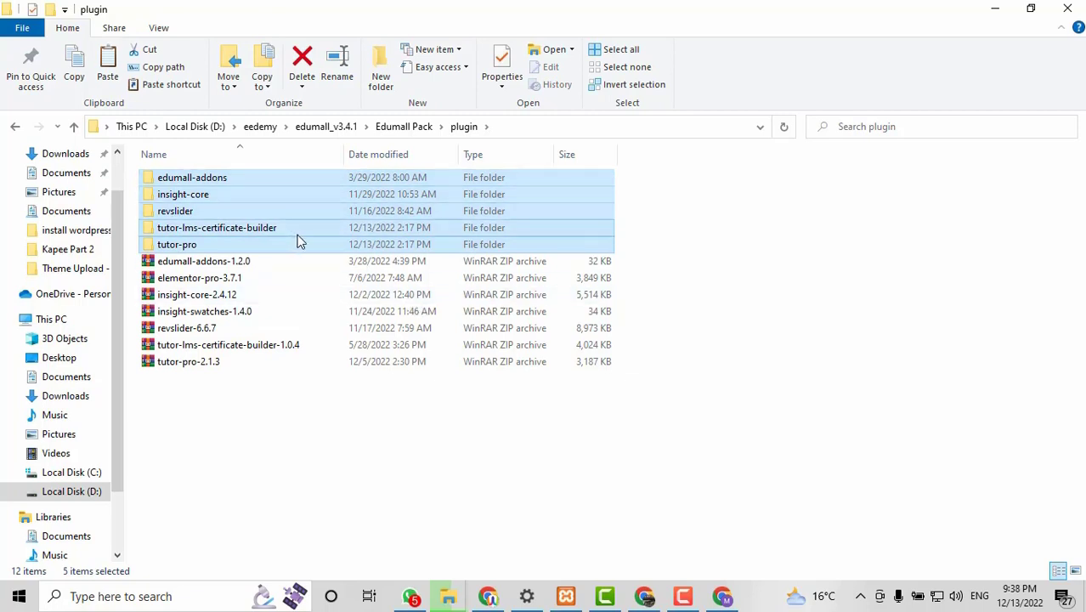
Paste the five plugin folders into the udemy site's wp-content\plugins folder.
click(451, 598)
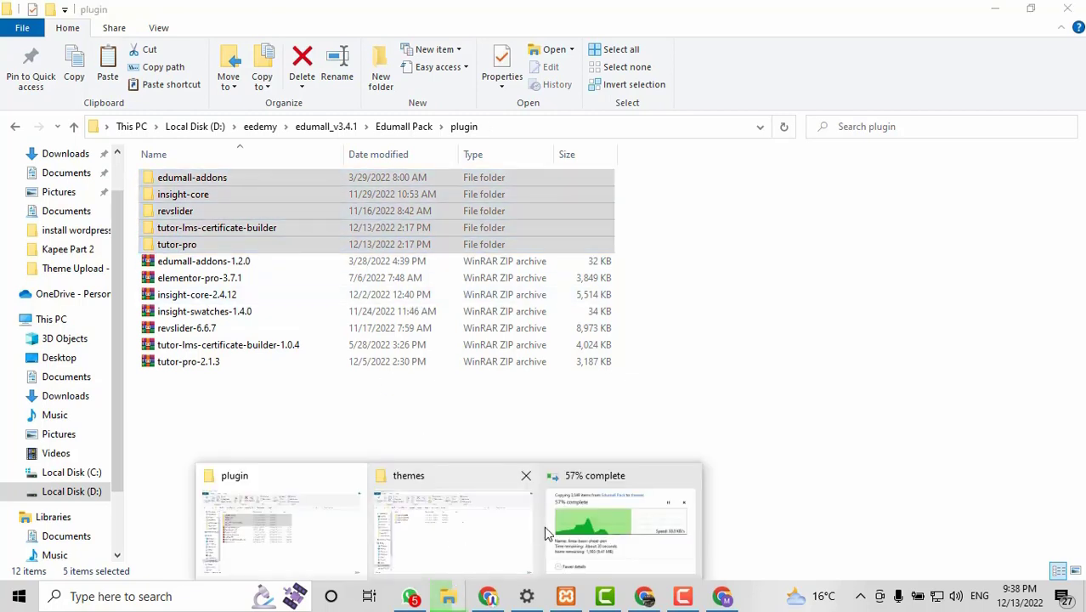
click(470, 534)
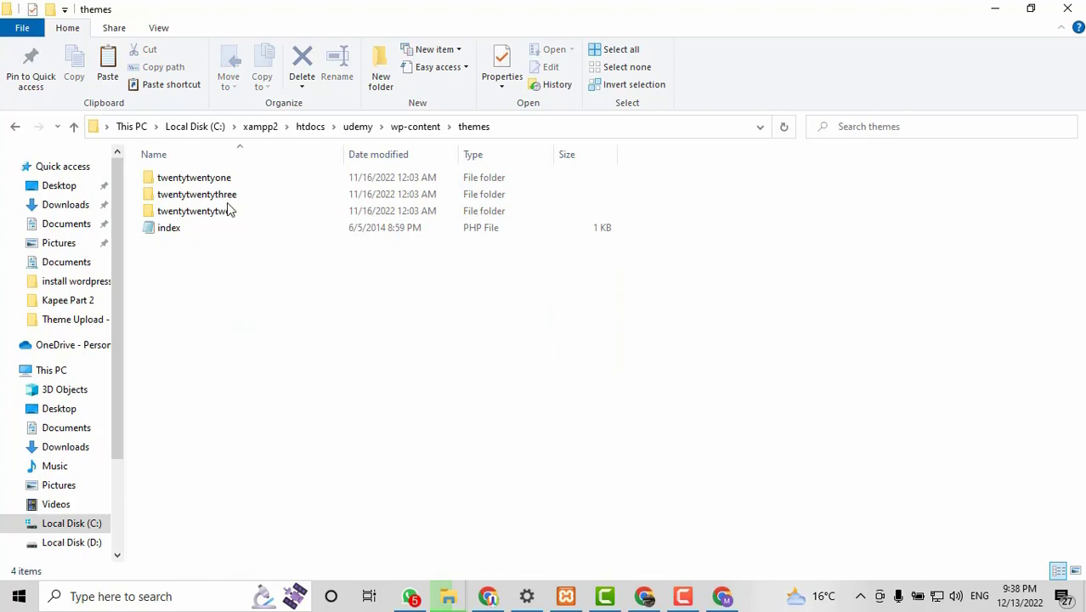
click(400, 134)
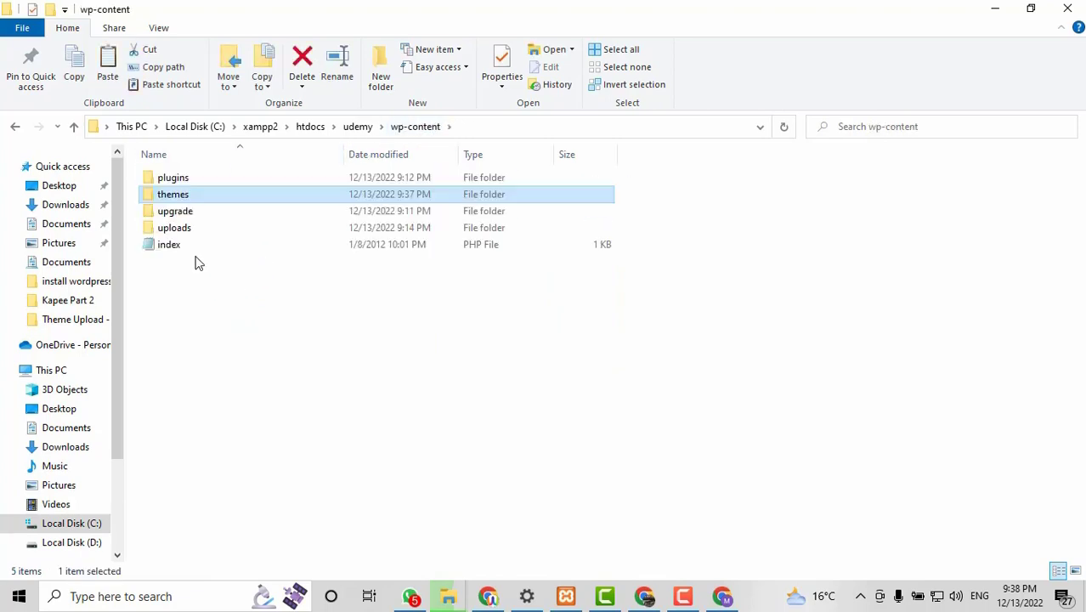
double_click(174, 177)
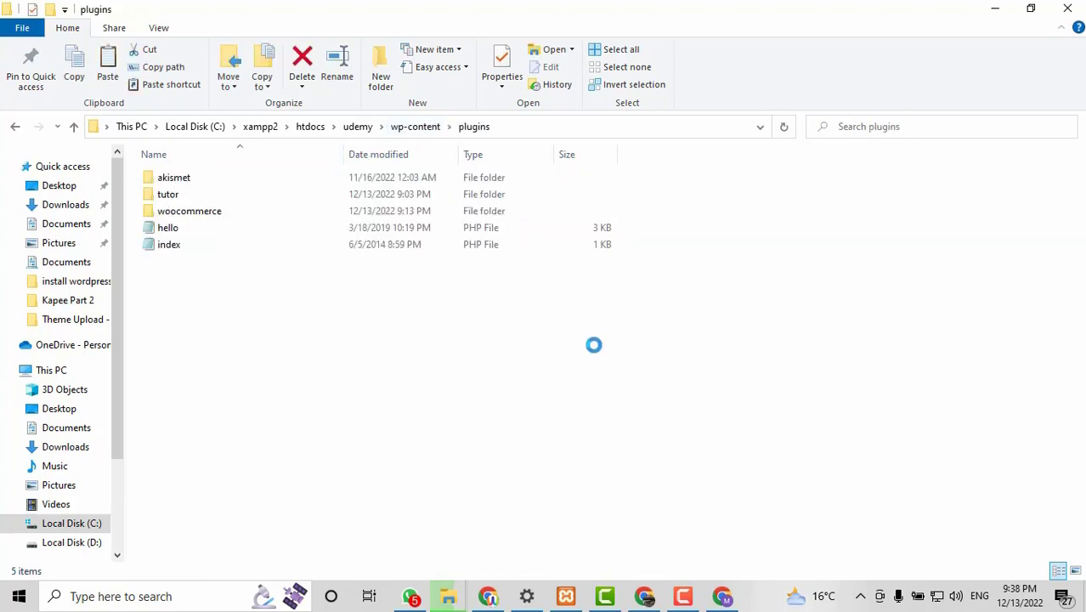
right_click(360, 312)
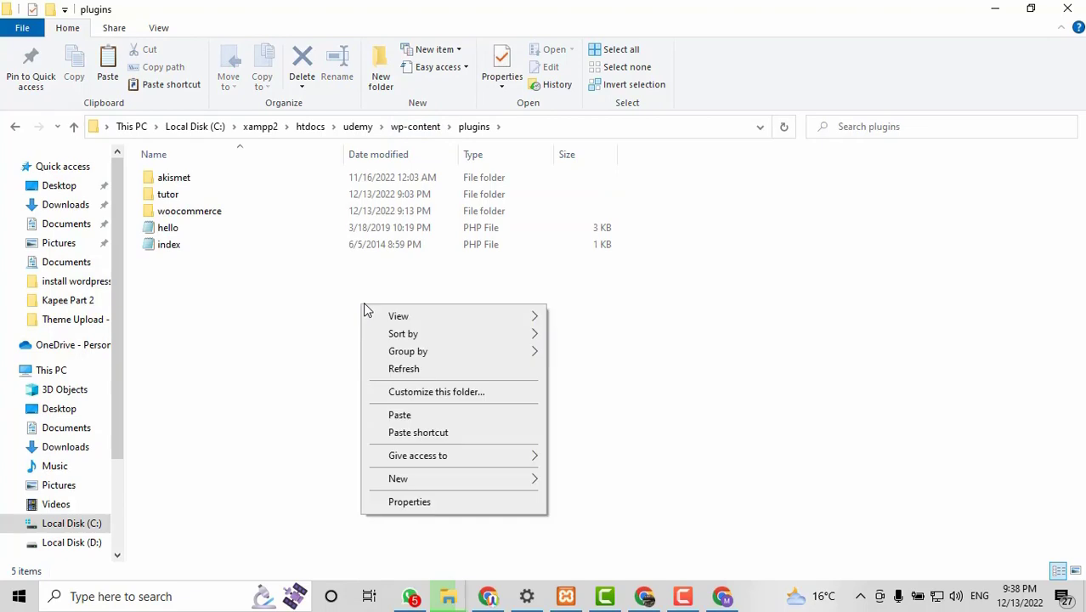
click(429, 415)
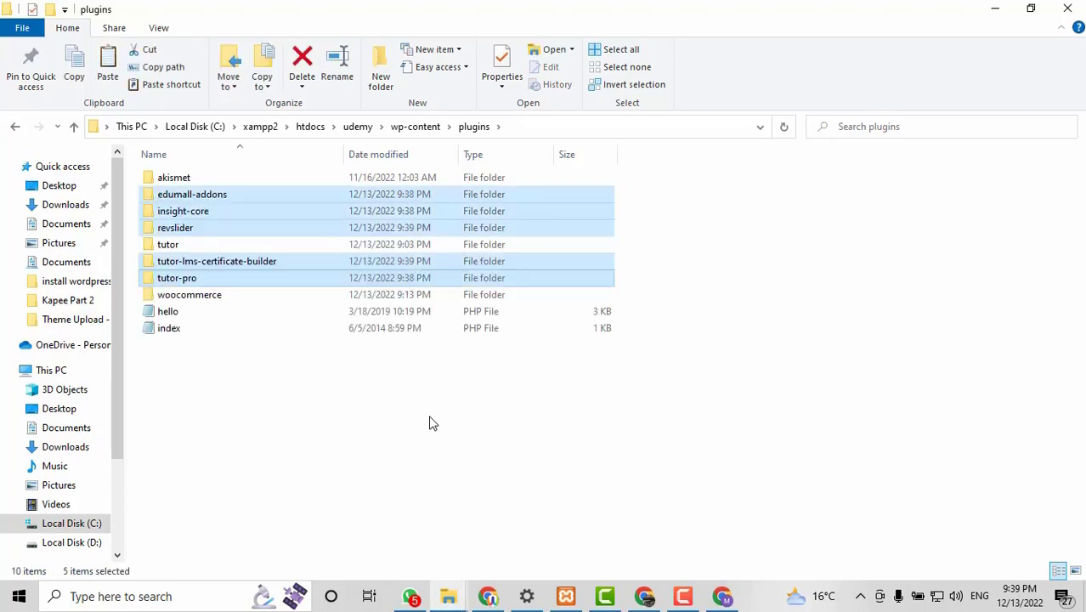
Open wp-content\themes to confirm the edumall theme is there.
click(415, 126)
click(221, 203)
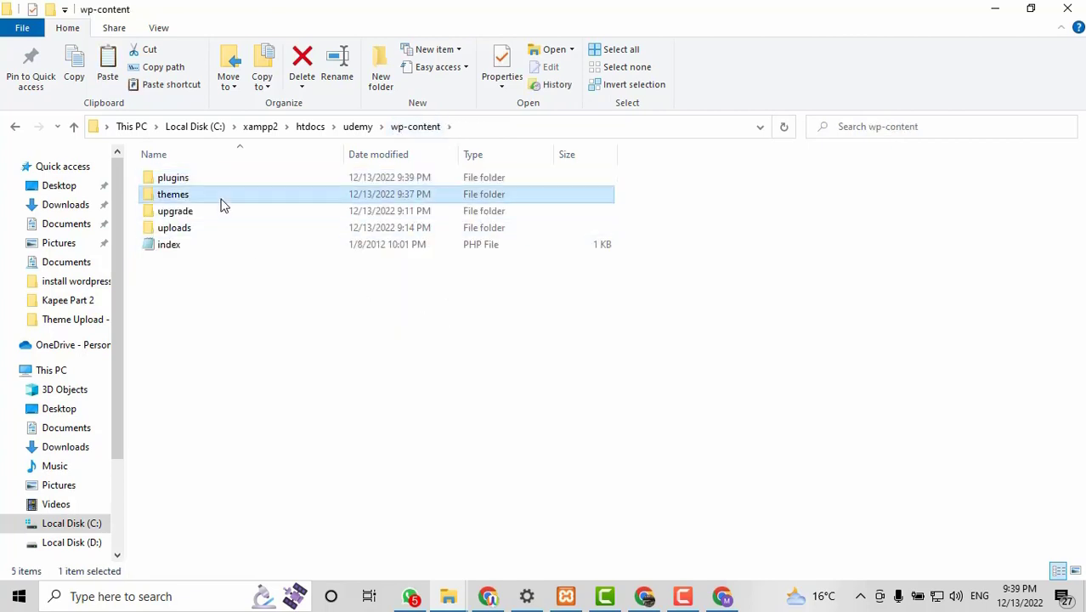
double_click(221, 203)
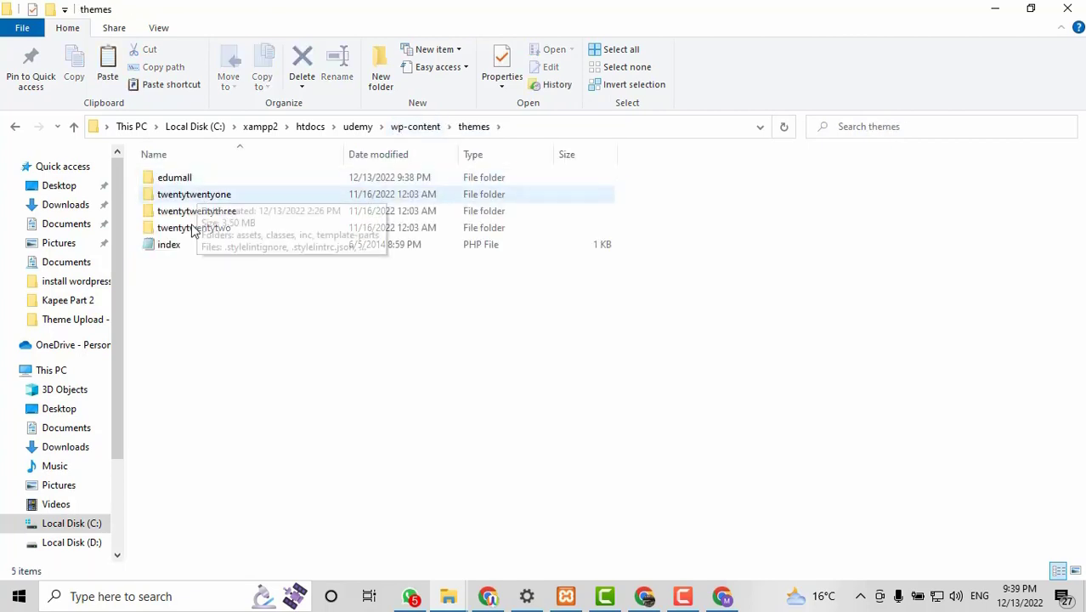
click(489, 597)
Activate the Edumall theme from Appearance > Themes.
scroll(48, 277, down, 2)
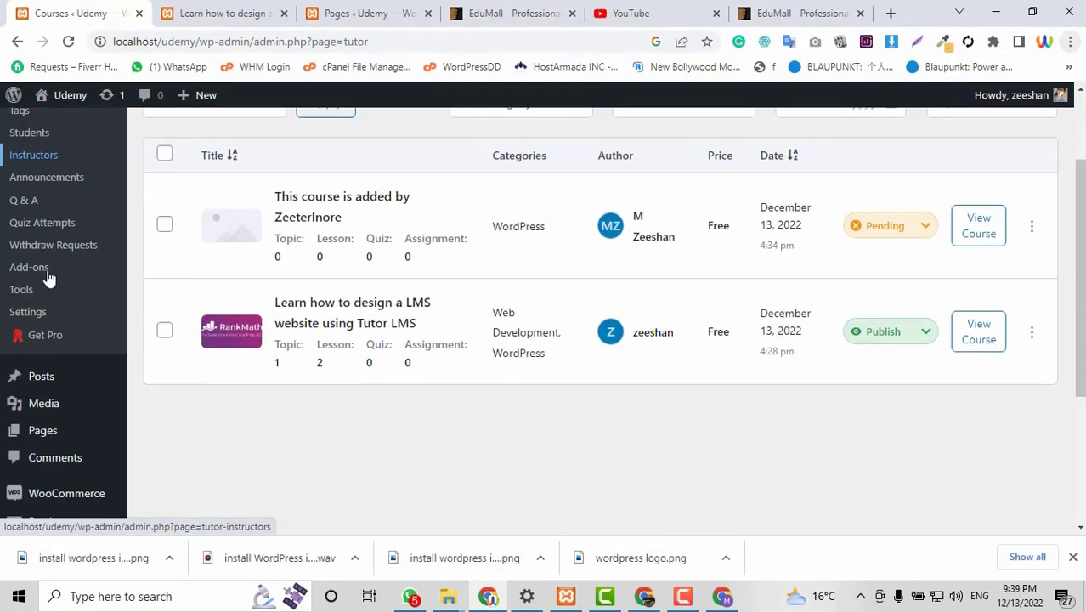
scroll(48, 277, down, 2)
mouse_move(113, 427)
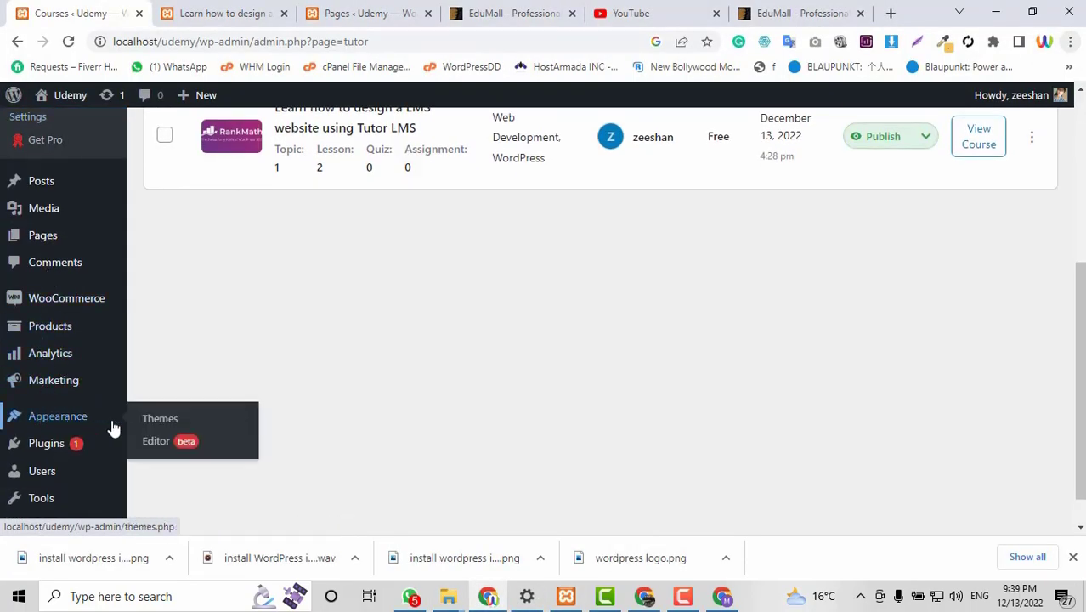
click(158, 421)
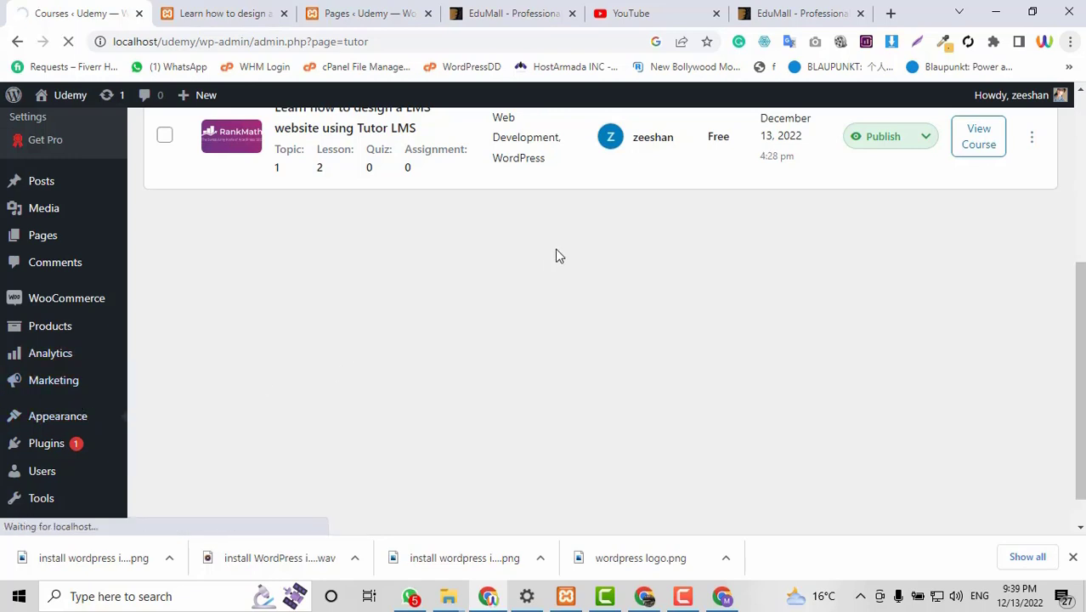
scroll(514, 409, up, 3)
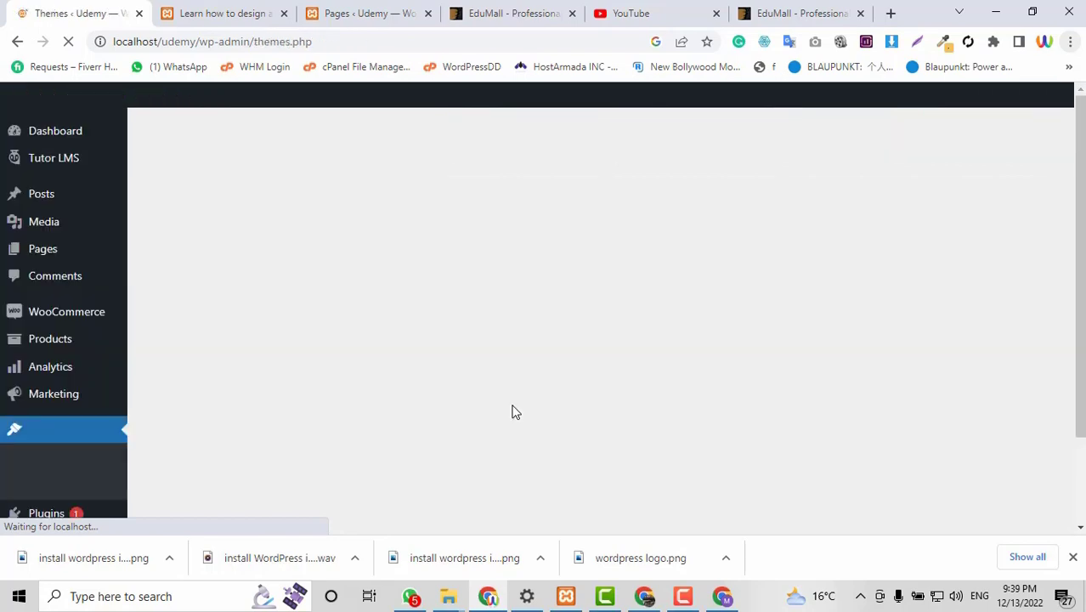
scroll(366, 391, down, 2)
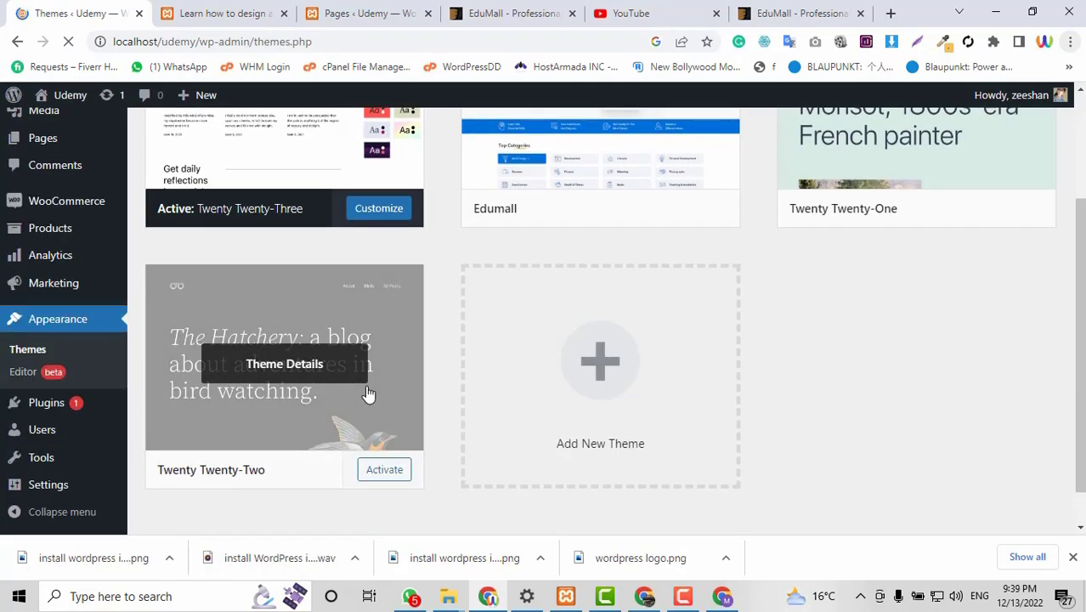
scroll(367, 390, up, 1)
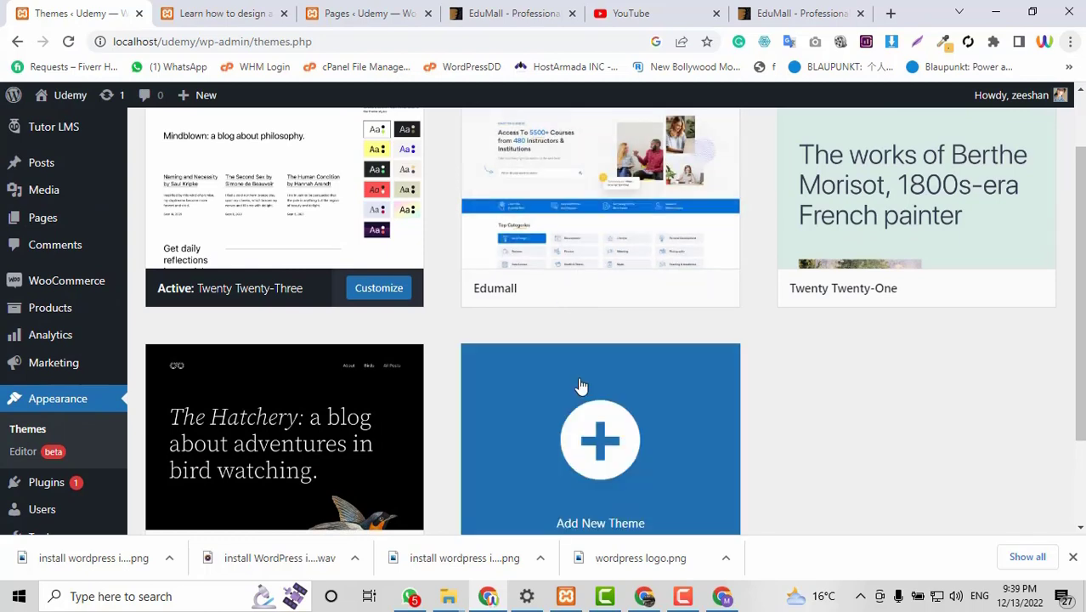
scroll(569, 273, up, 1)
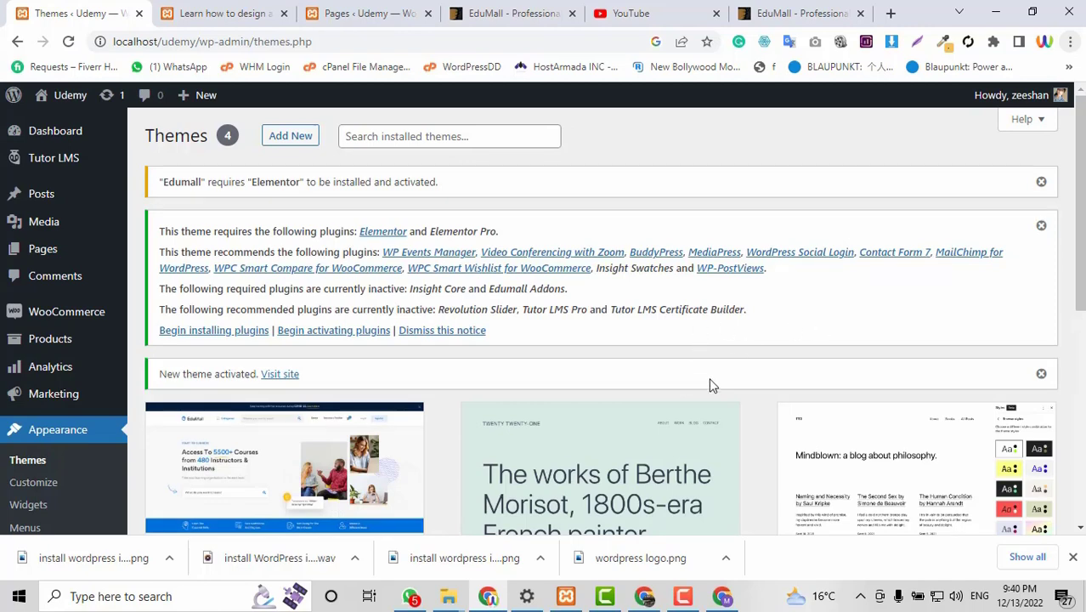
scroll(712, 385, down, 2)
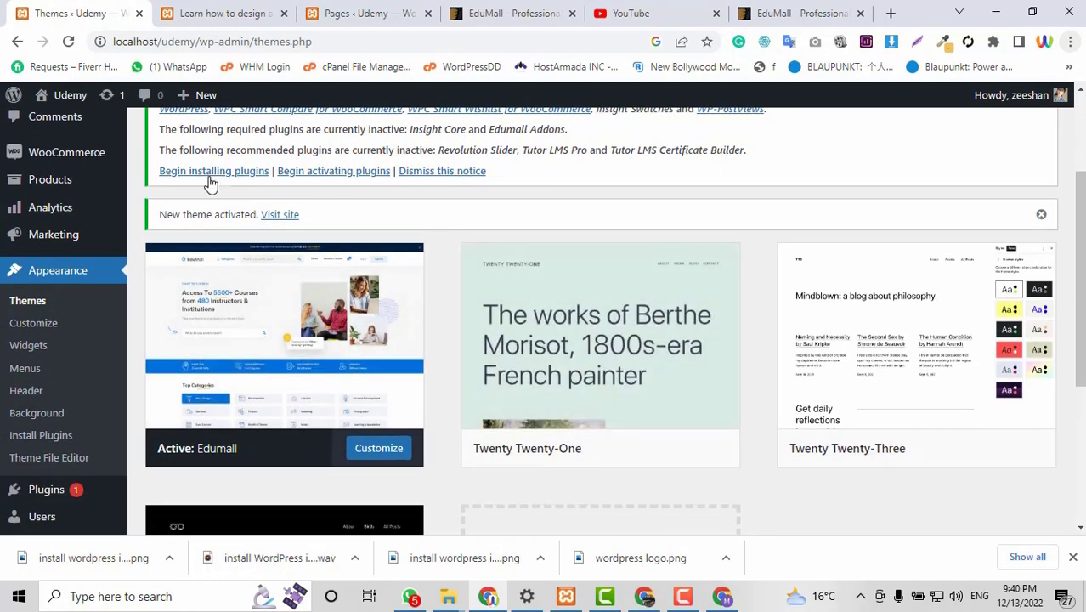
Open the Install Required Plugins list for the Edumall theme.
click(201, 173)
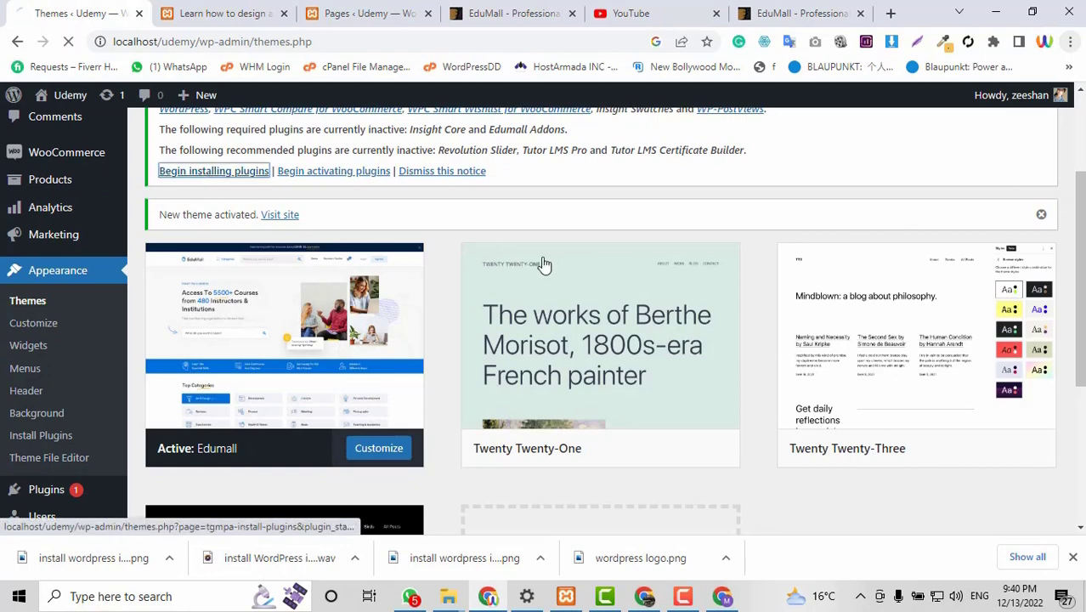
scroll(554, 300, up, 2)
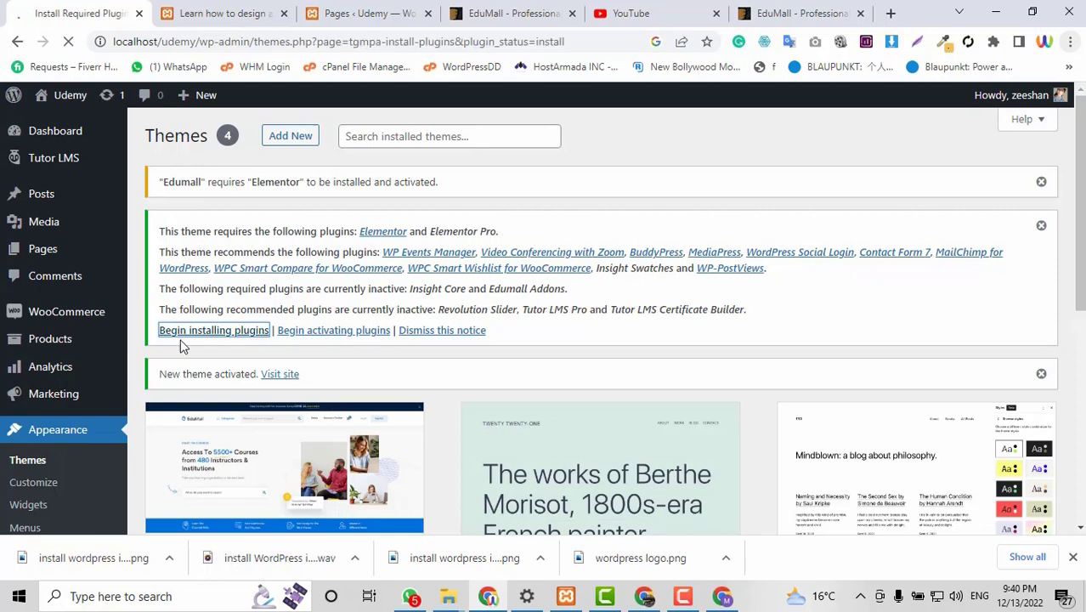
scroll(680, 430, down, 3)
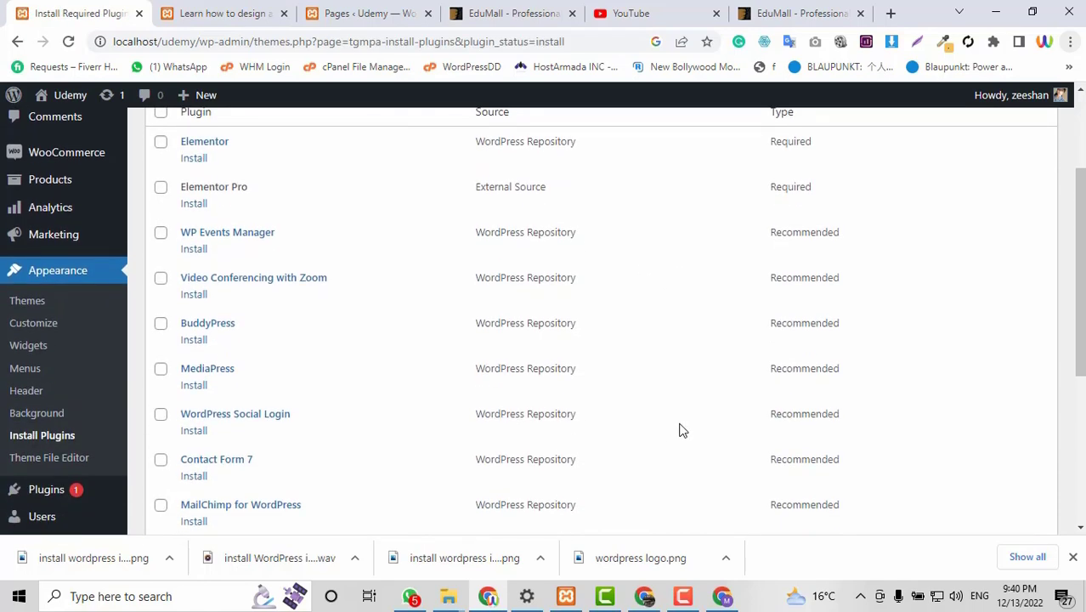
scroll(680, 431, down, 5)
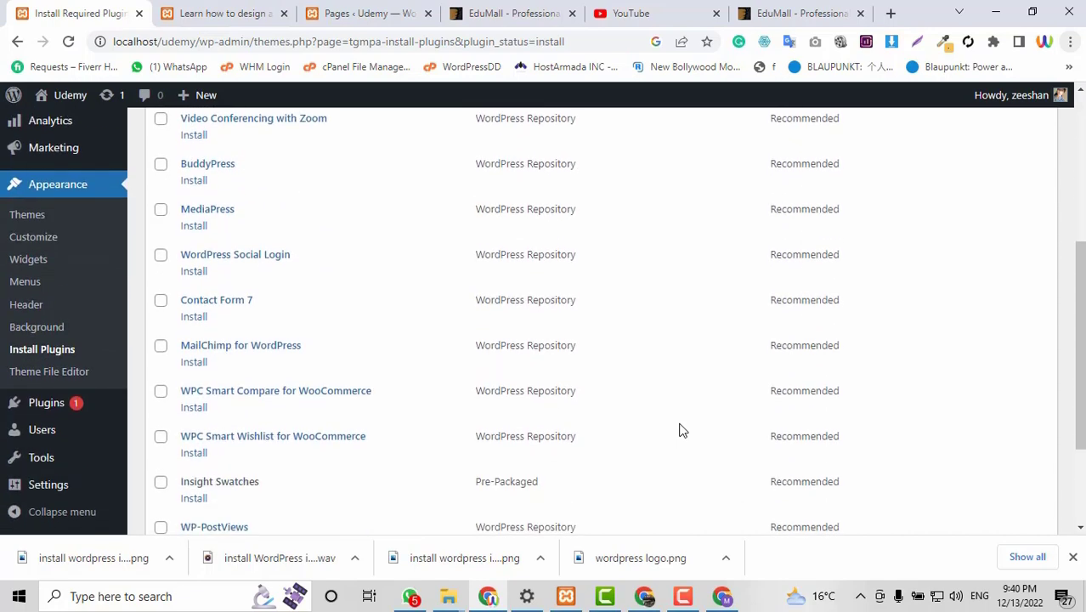
scroll(680, 430, up, 3)
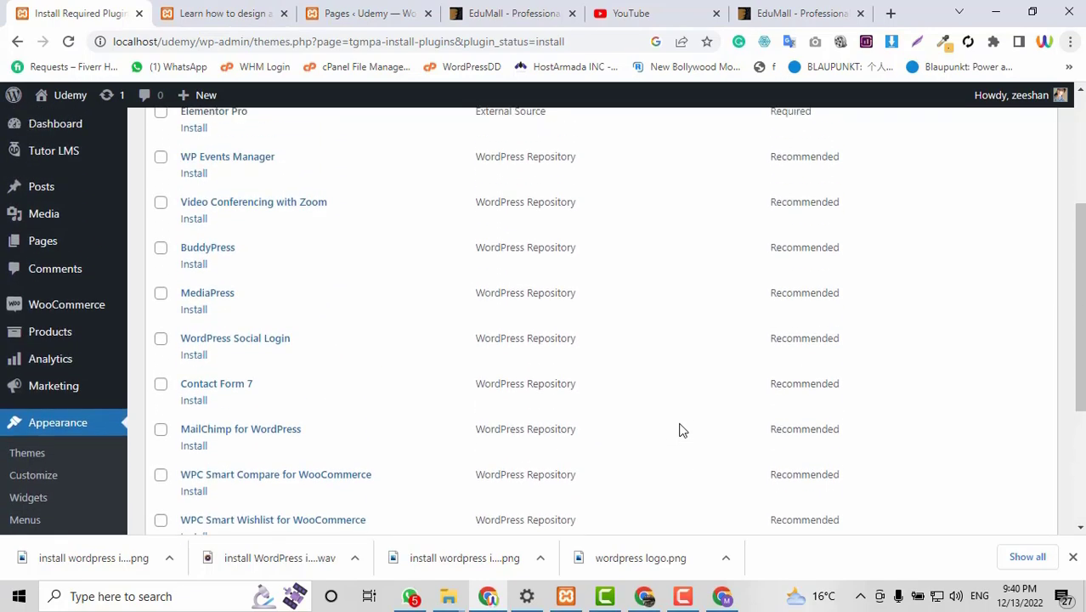
scroll(680, 430, up, 1)
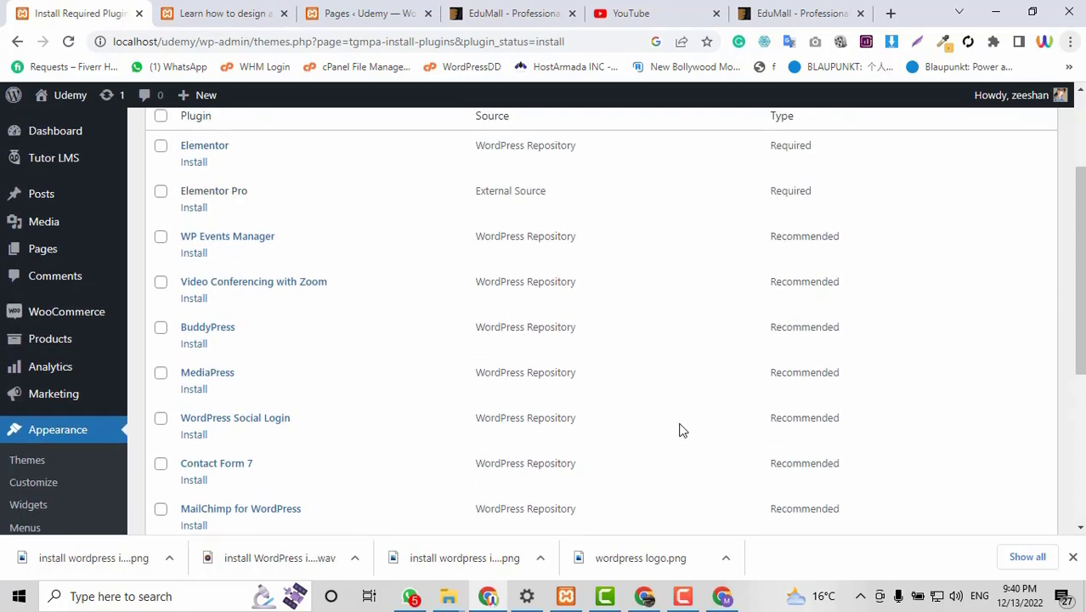
scroll(344, 384, up, 1)
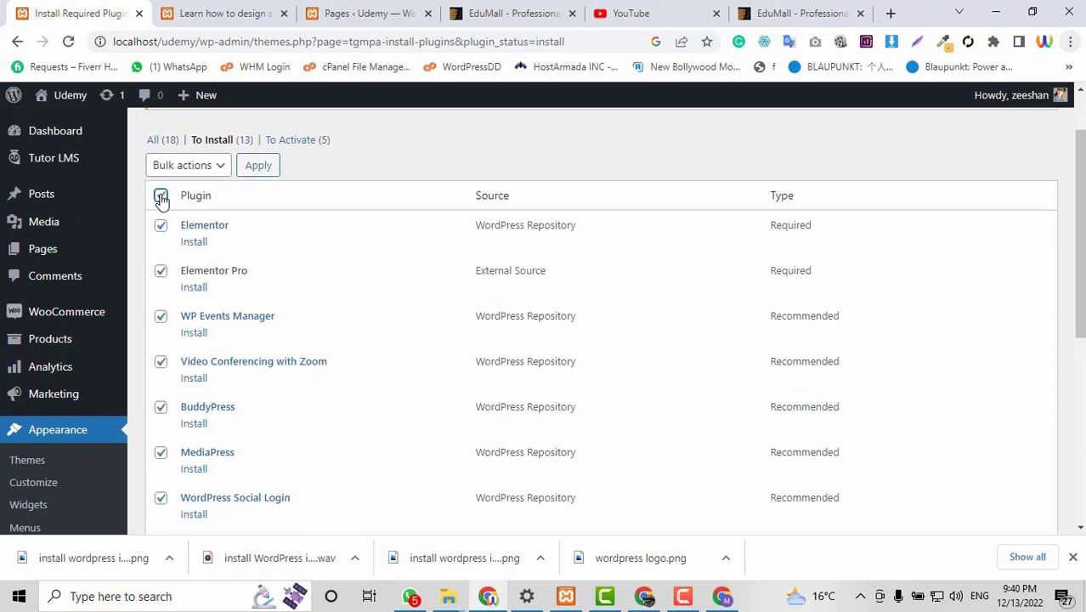
Bulk-install all 13 required plugins, from Elementor to WP-PostViews, and wait for activation to finish.
click(178, 168)
click(178, 200)
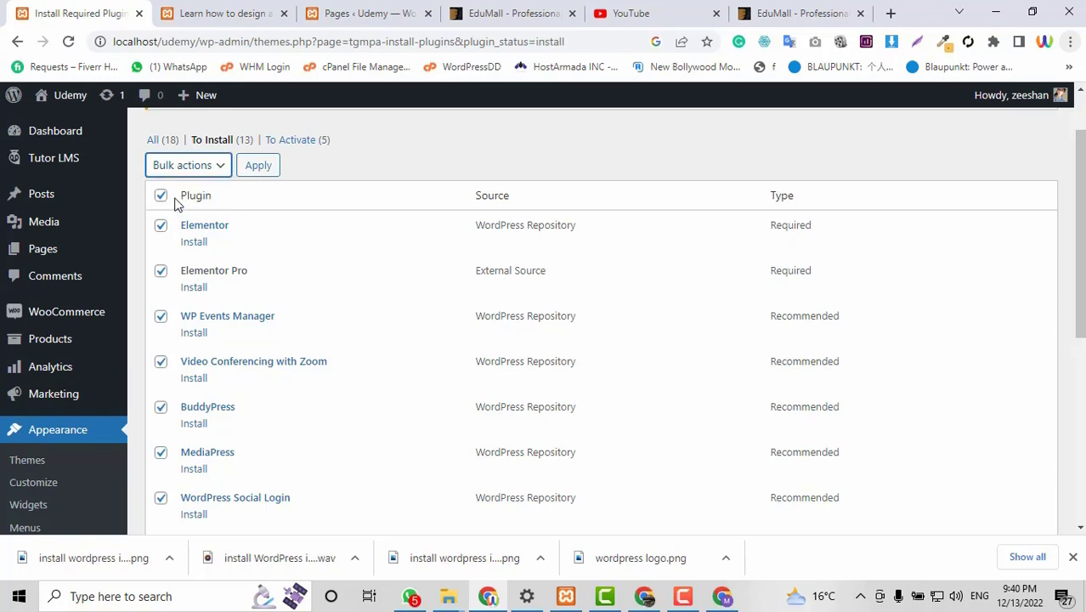
click(270, 174)
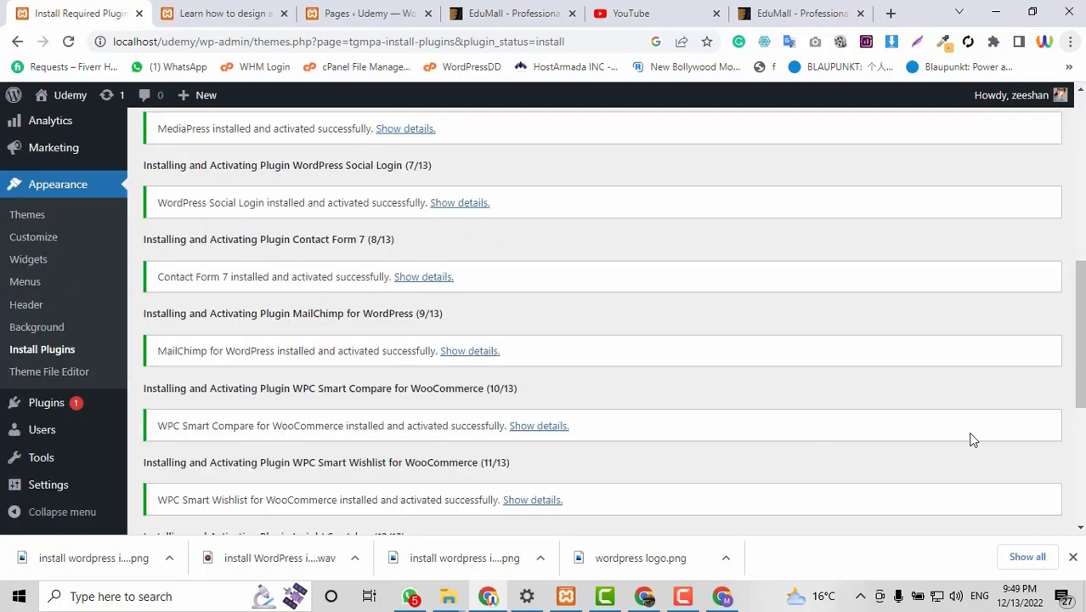
scroll(933, 362, down, 4)
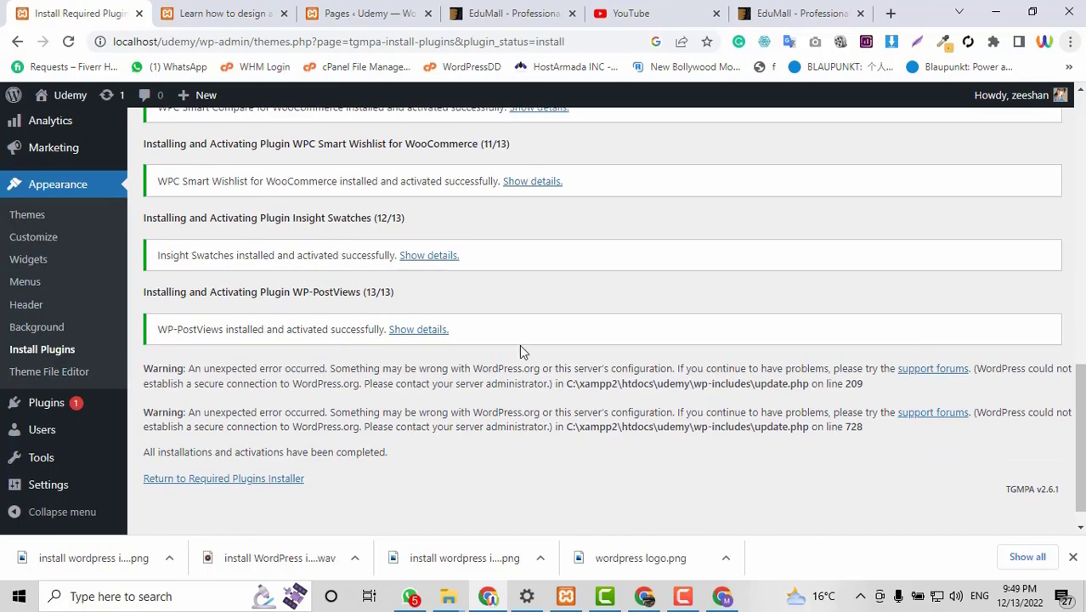
scroll(521, 351, up, 7)
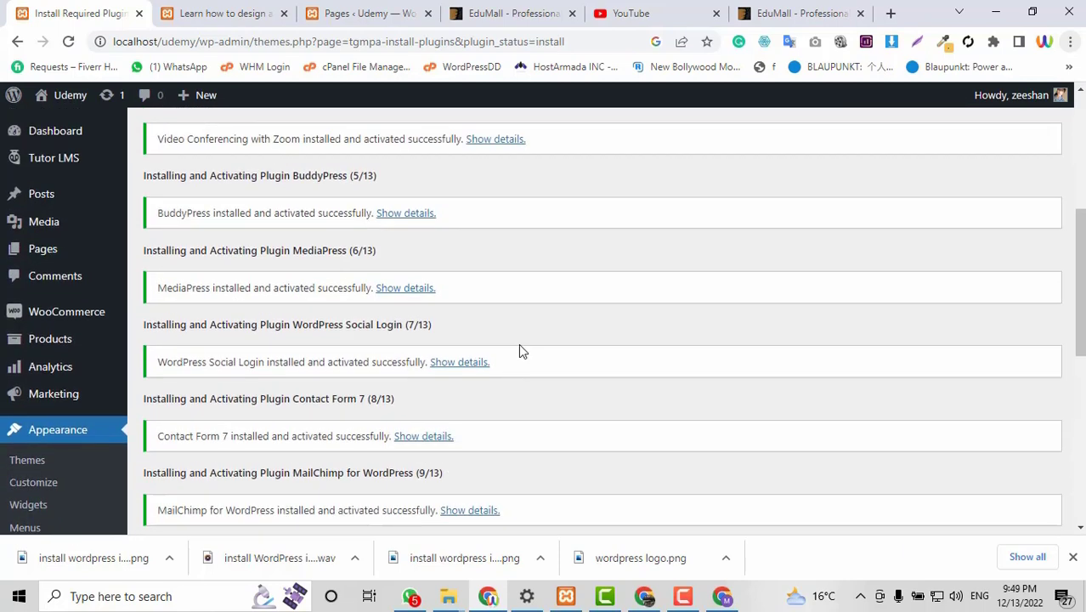
scroll(519, 349, up, 2)
scroll(519, 349, down, 2)
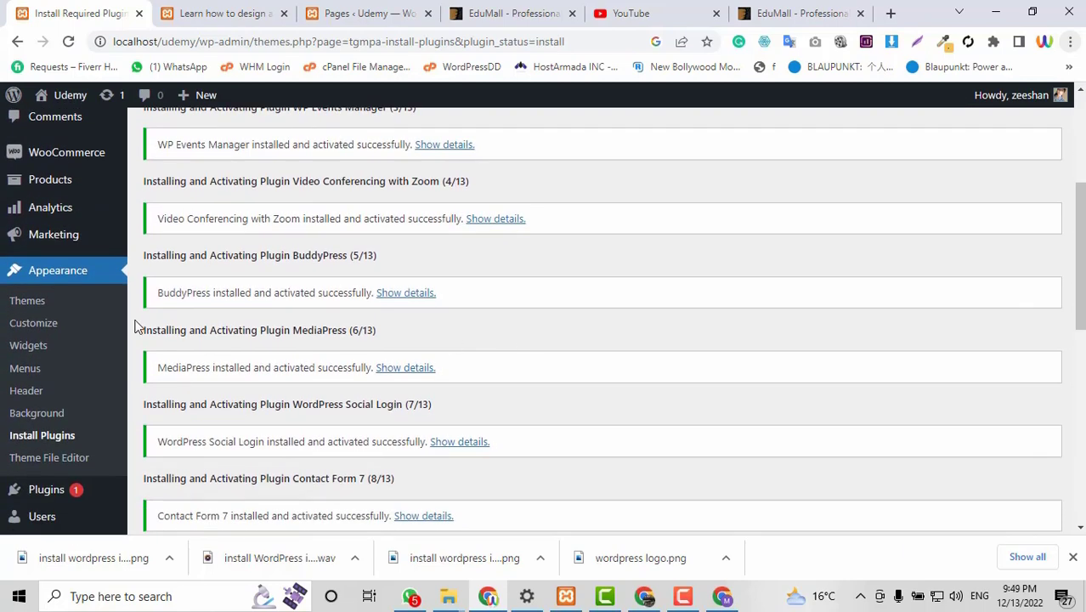
scroll(60, 291, up, 3)
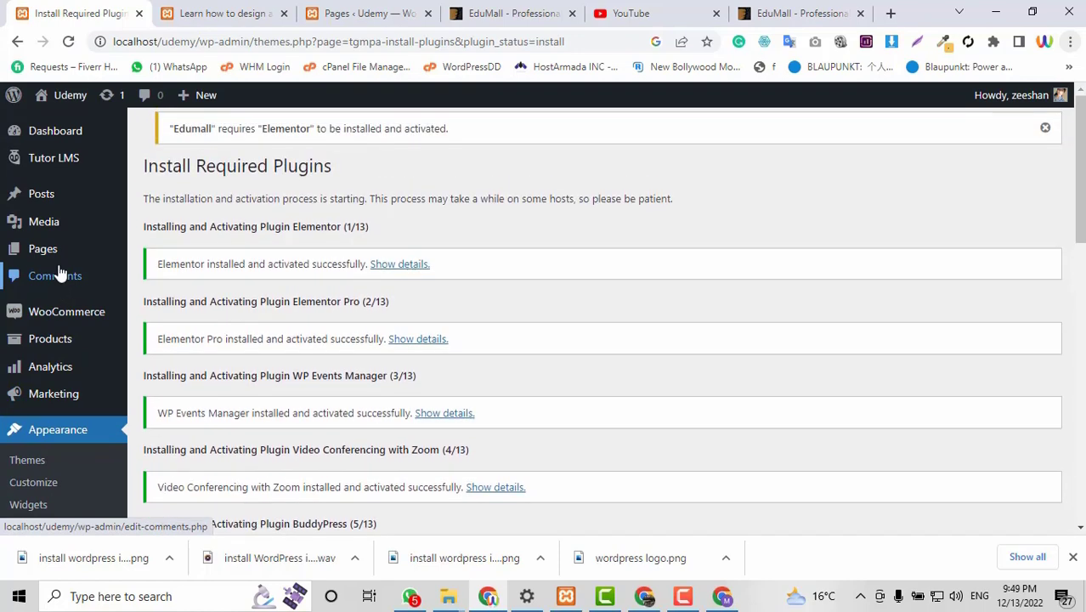
scroll(76, 340, down, 1)
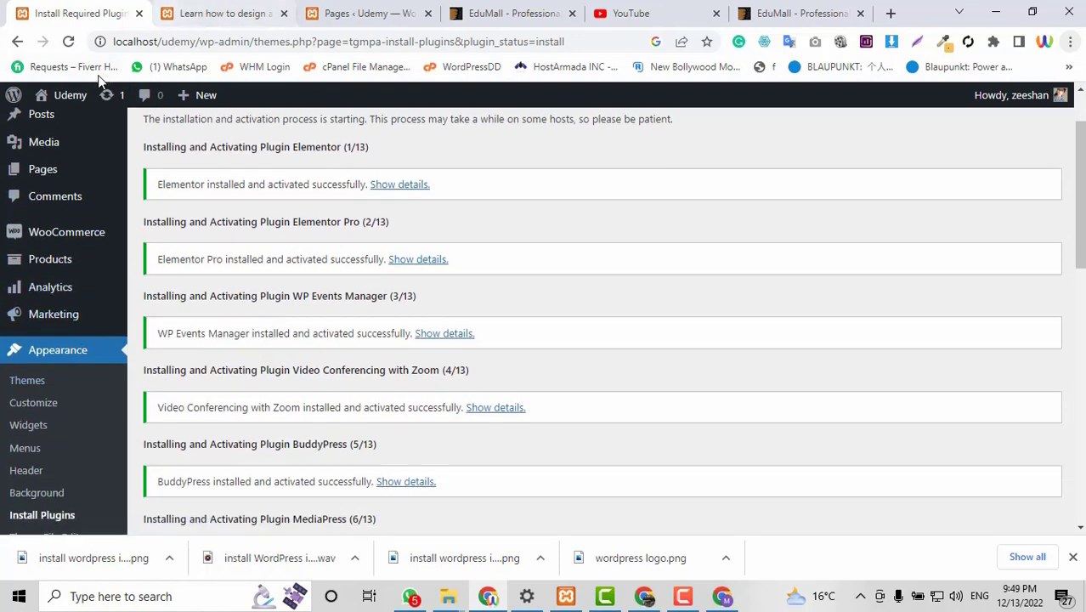
mouse_move(69, 100)
right_click(55, 125)
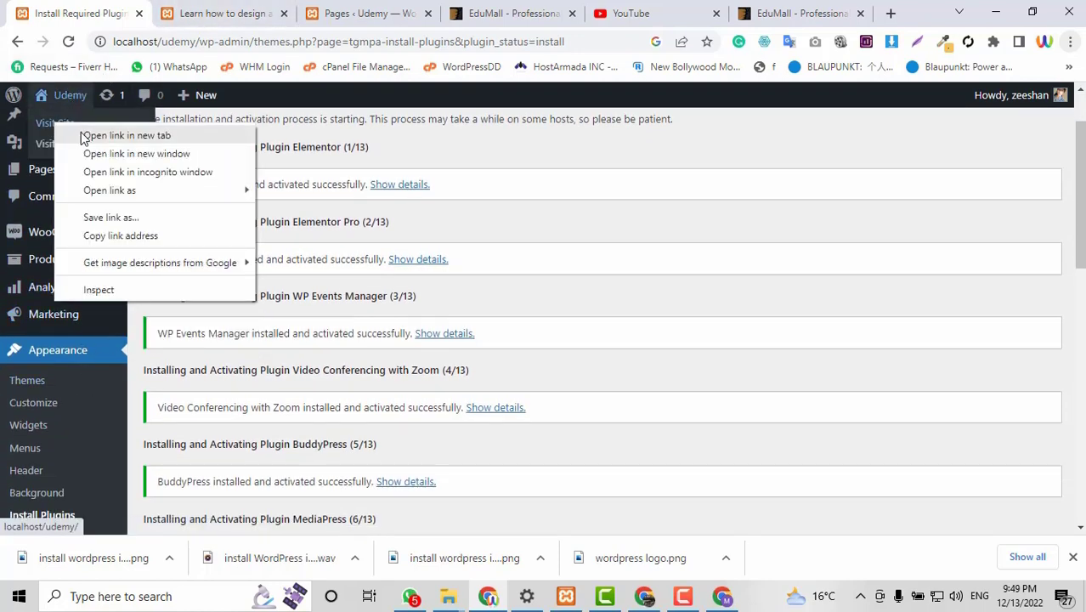
Open the EduMall site front page in a new tab, review its phone/email top bar, then return to the installer.
click(83, 135)
click(175, 4)
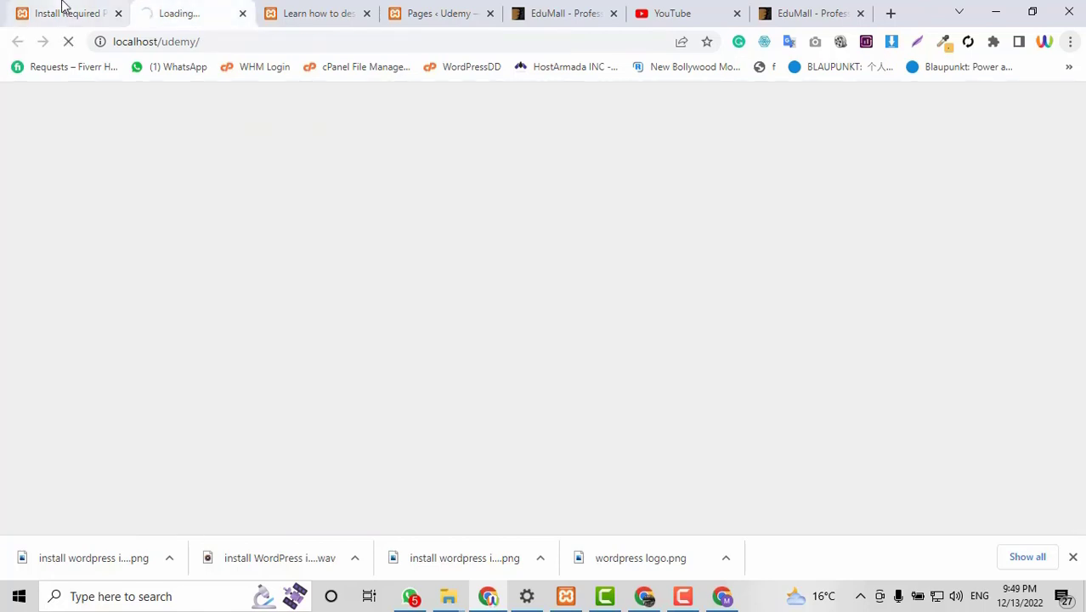
click(85, 7)
click(175, 15)
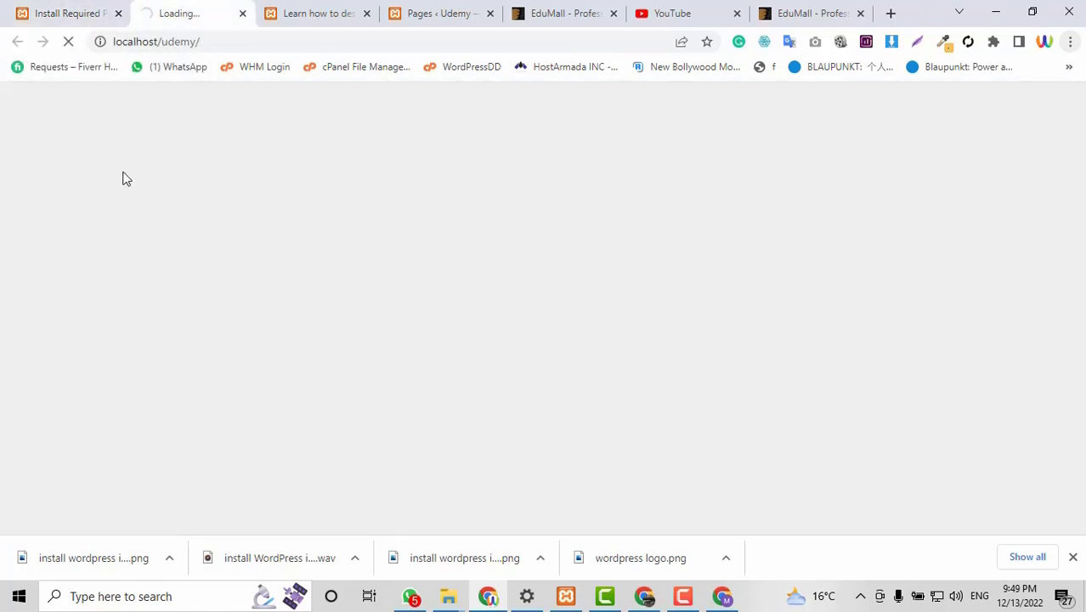
click(64, 7)
click(171, 9)
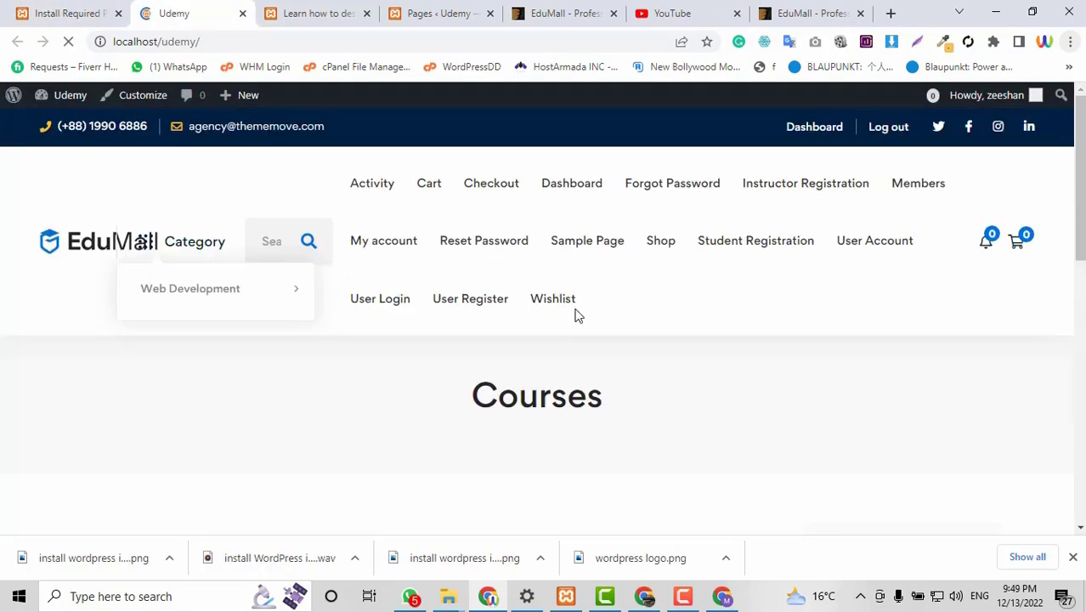
scroll(581, 315, down, 3)
scroll(582, 313, up, 3)
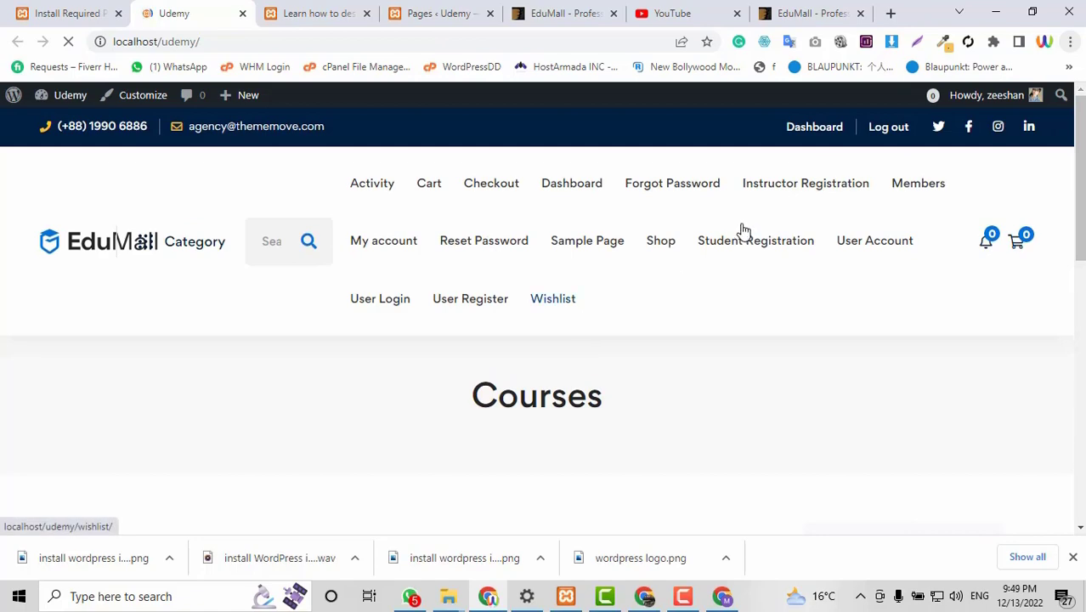
scroll(903, 231, down, 9)
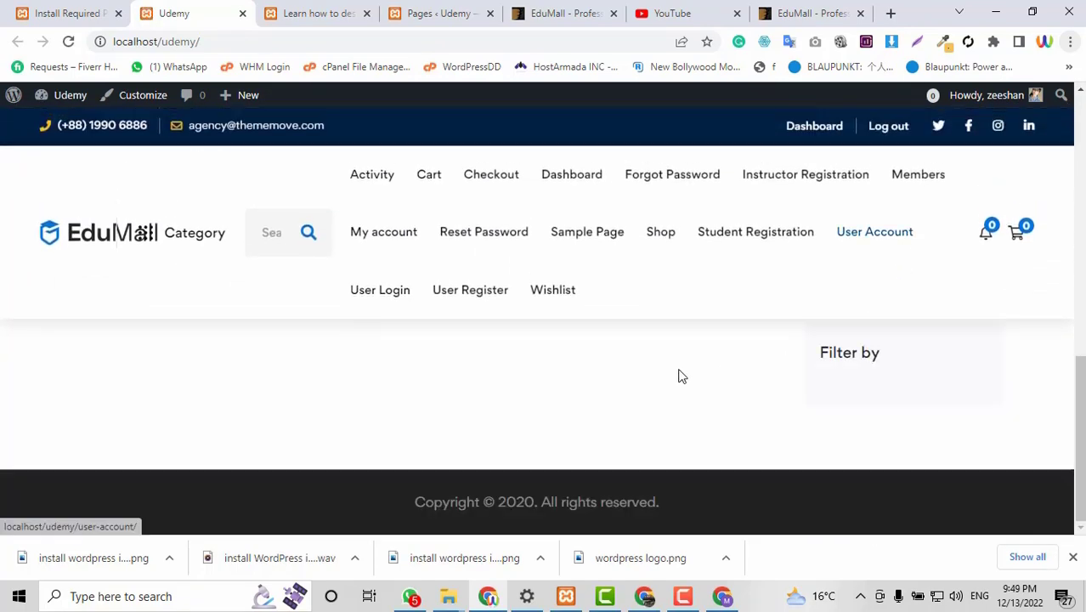
scroll(544, 369, up, 9)
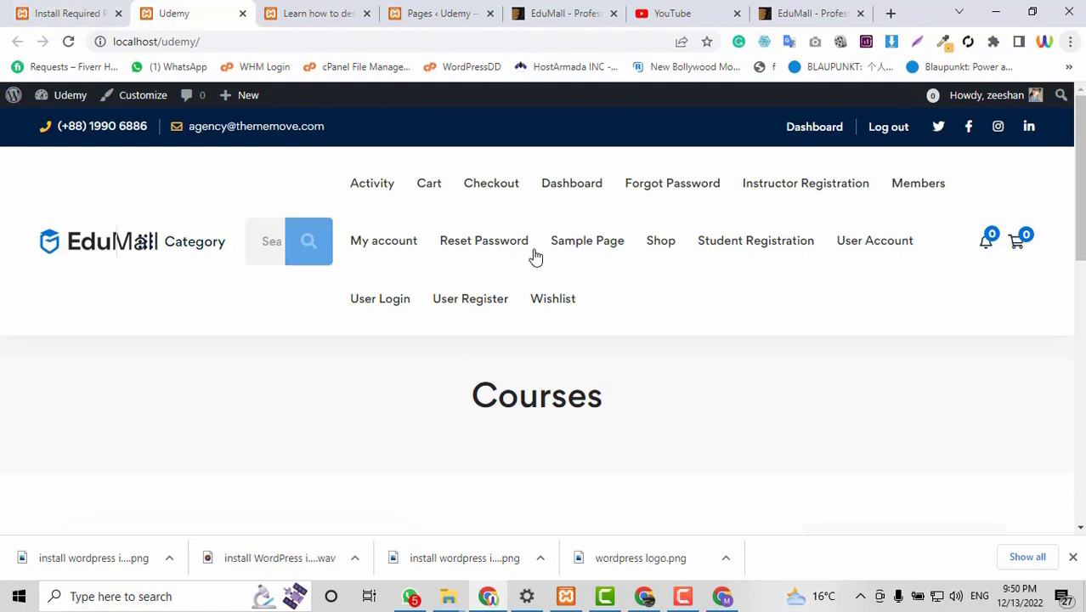
scroll(636, 384, down, 1)
click(51, 10)
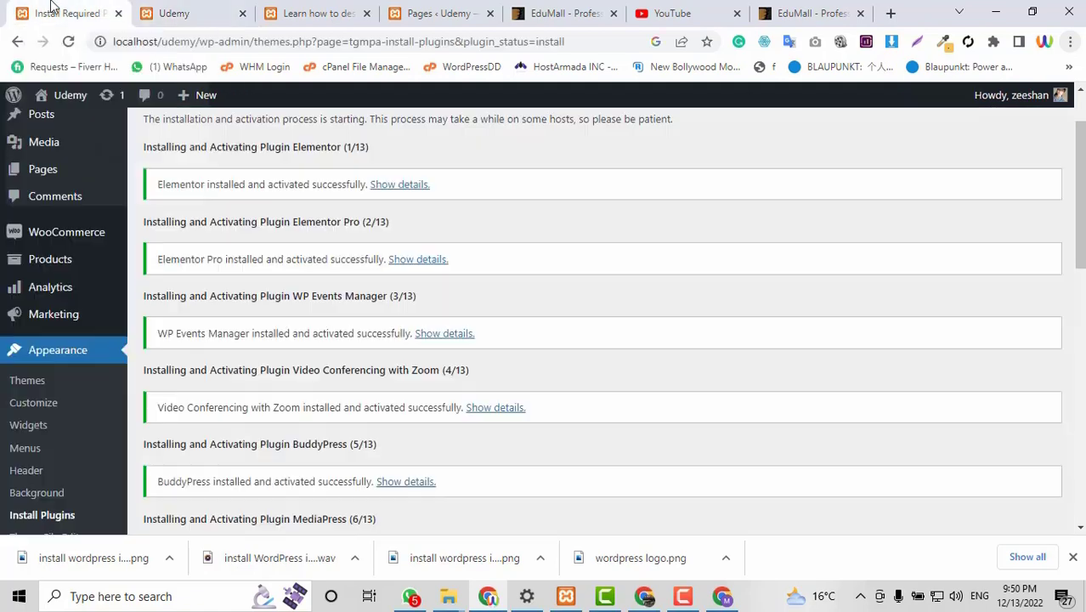
Bulk-activate Insight Core, Edumall Addons, Revolution Slider, Tutor LMS Pro and Tutor LMS Certificate Builder.
scroll(649, 265, down, 2)
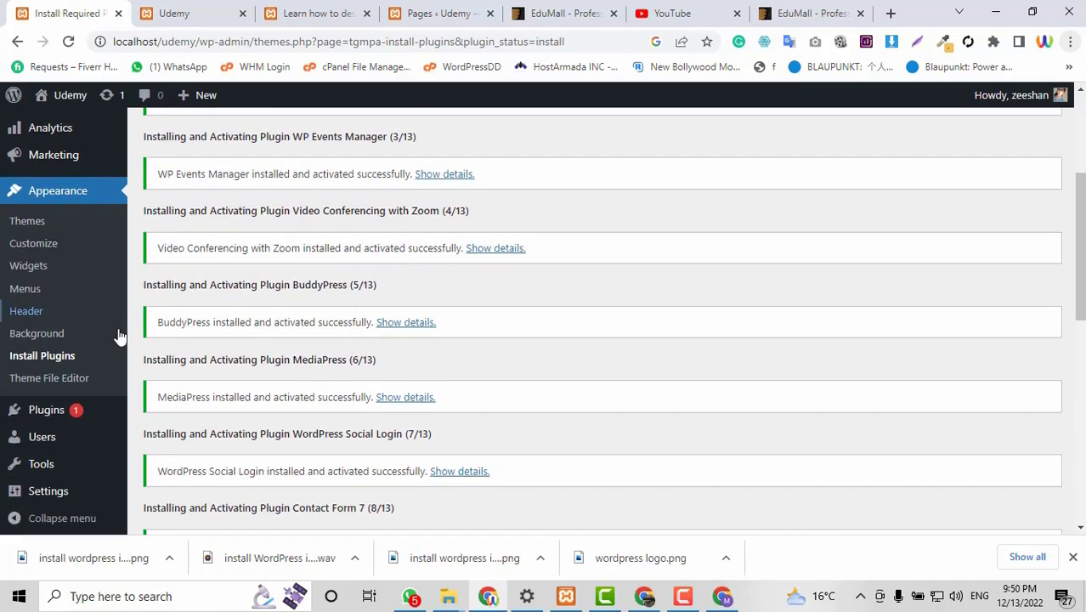
click(24, 203)
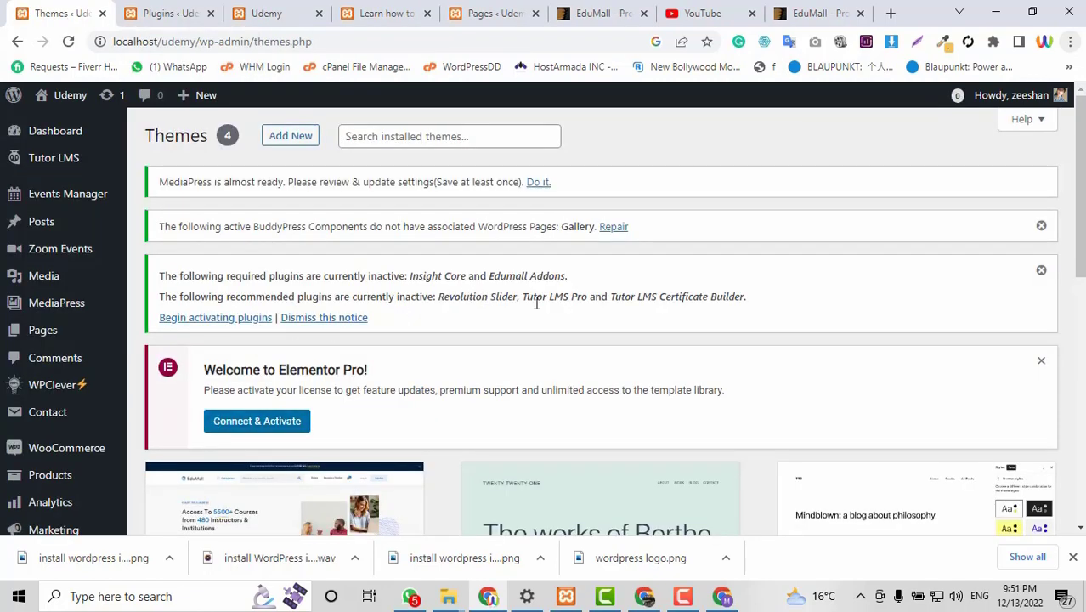
click(180, 323)
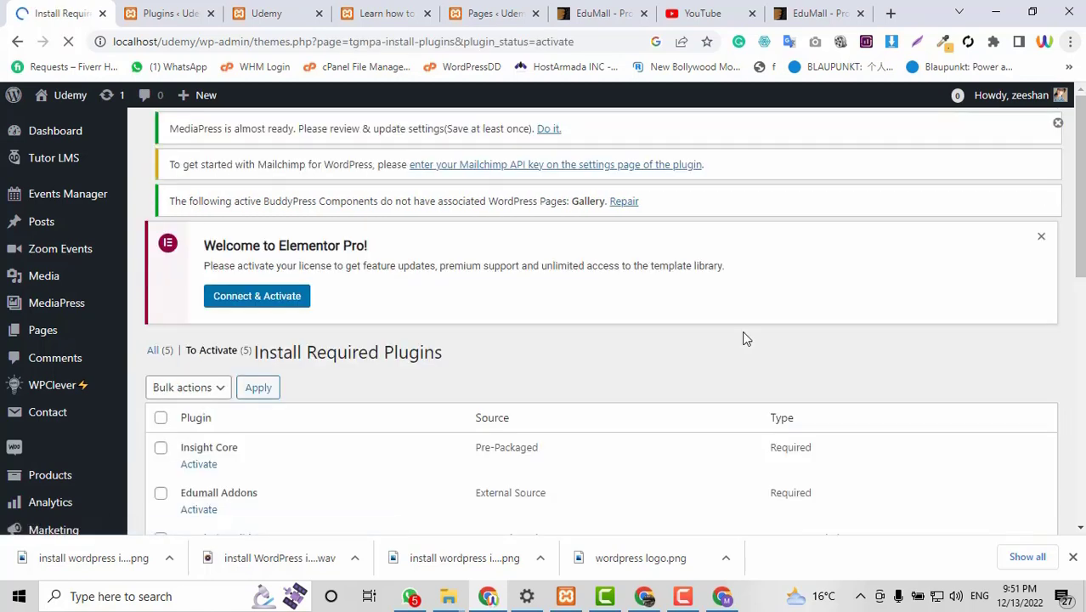
scroll(742, 335, down, 2)
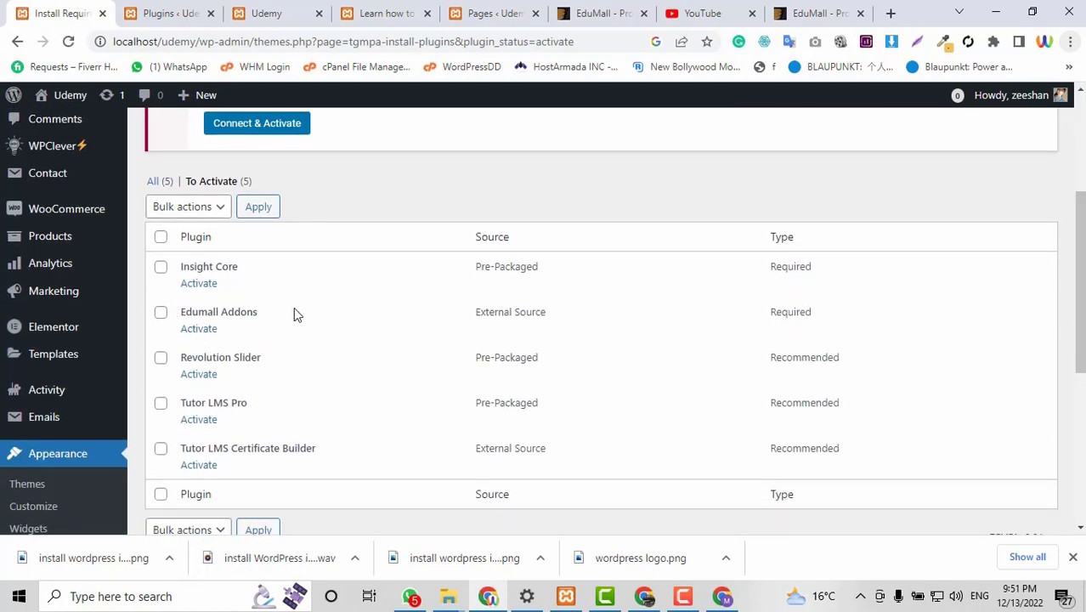
click(161, 237)
click(183, 206)
click(173, 257)
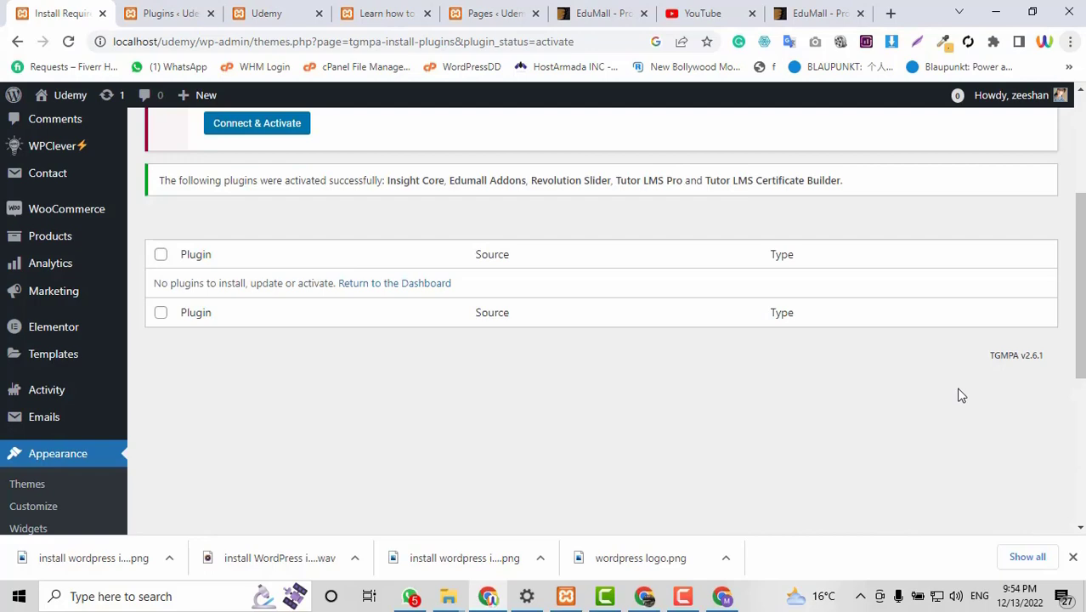
scroll(961, 396, up, 3)
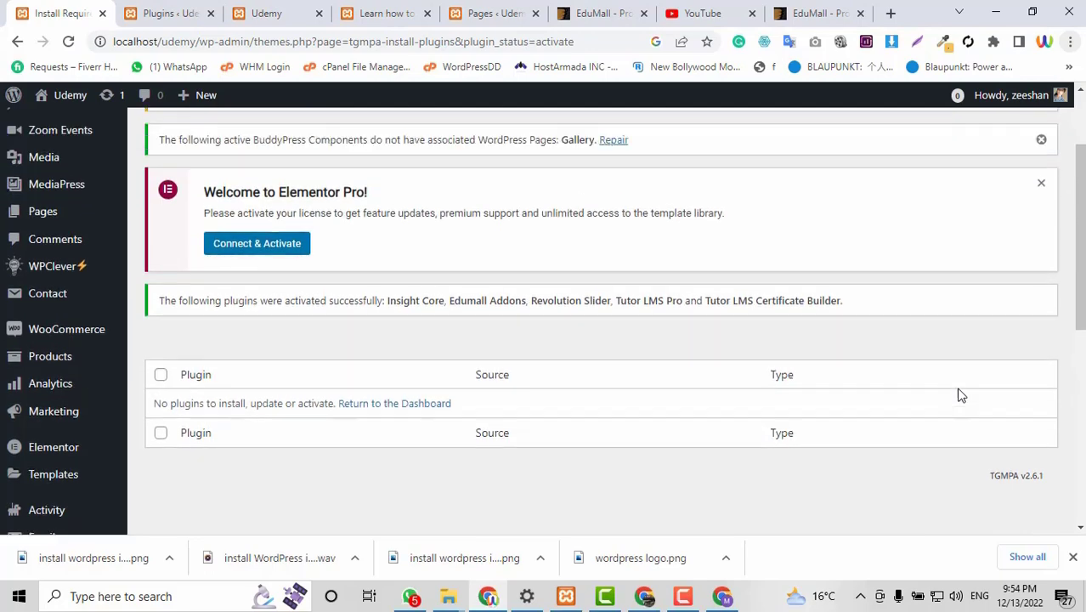
scroll(960, 396, down, 5)
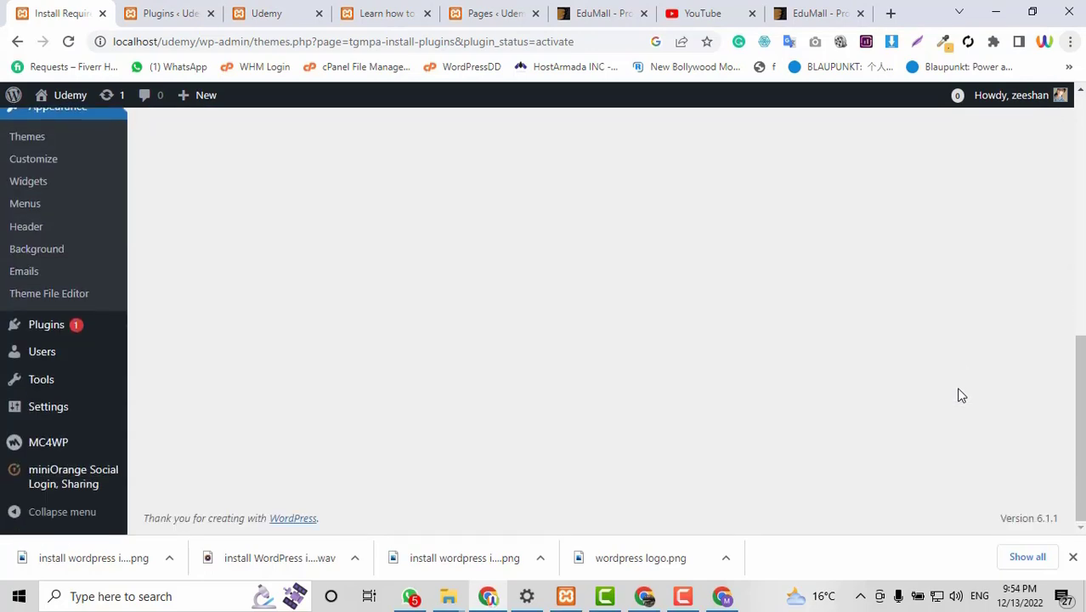
scroll(960, 395, up, 10)
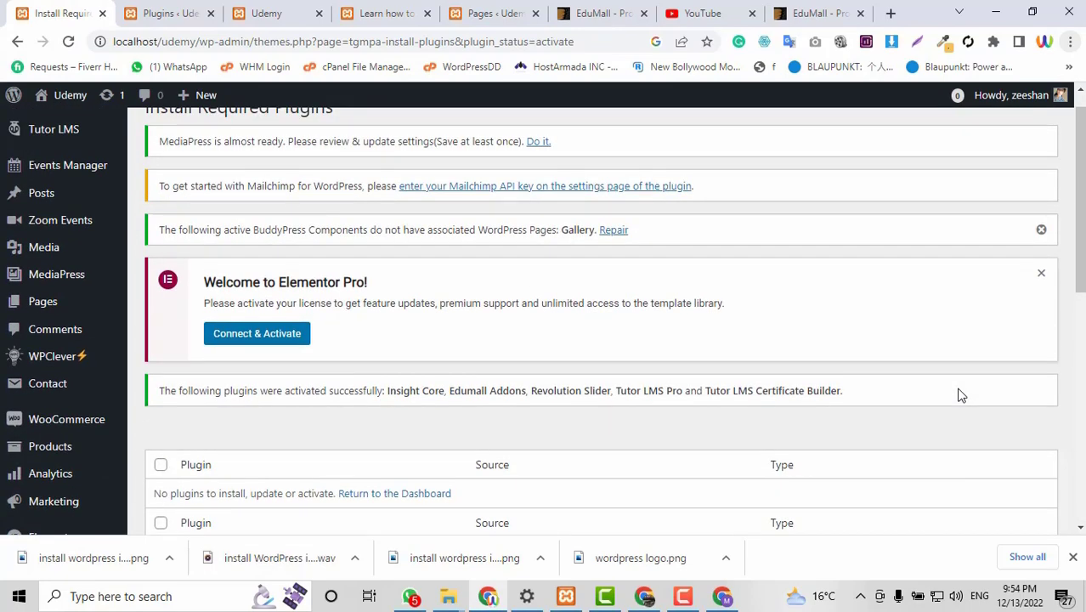
scroll(960, 395, up, 1)
scroll(960, 395, down, 4)
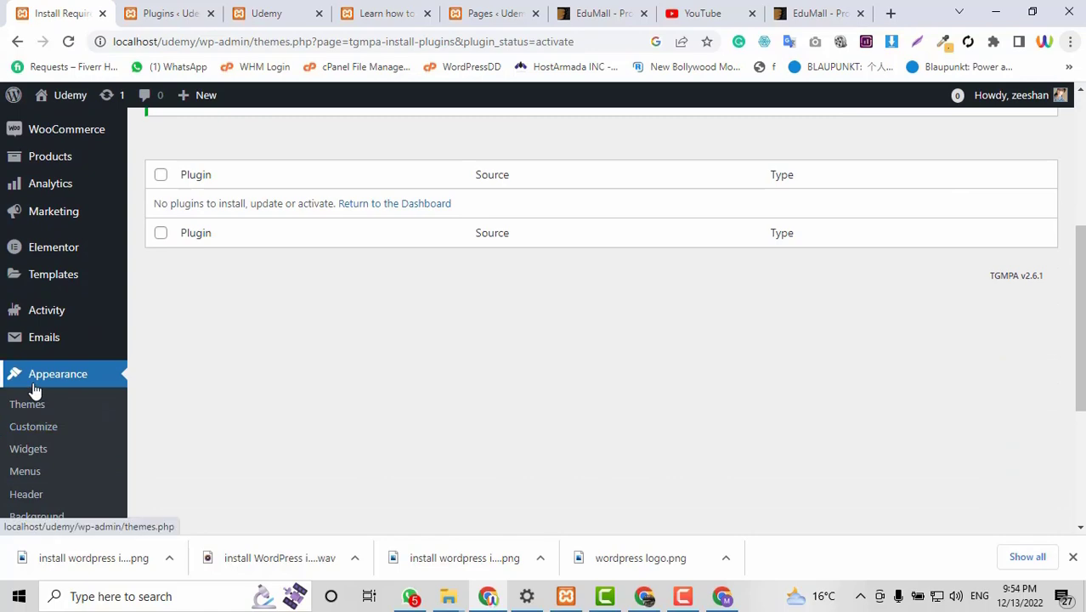
click(178, 11)
Reload Installed Plugins and confirm 20 of 22 are active, including Insight Core and Edumall Addons.
click(68, 7)
click(136, 11)
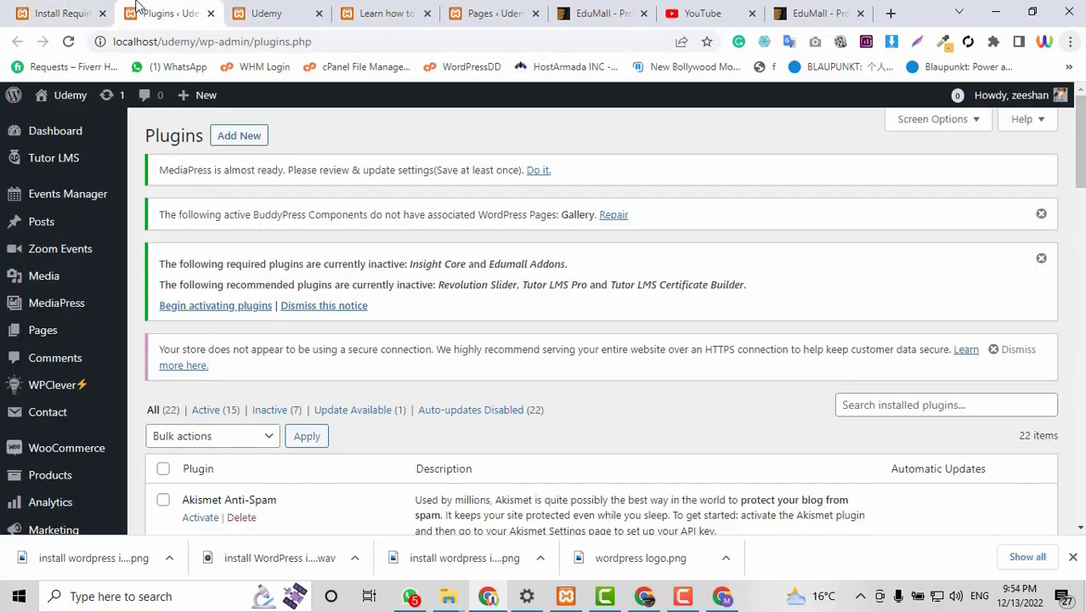
scroll(306, 327, down, 2)
scroll(285, 332, down, 2)
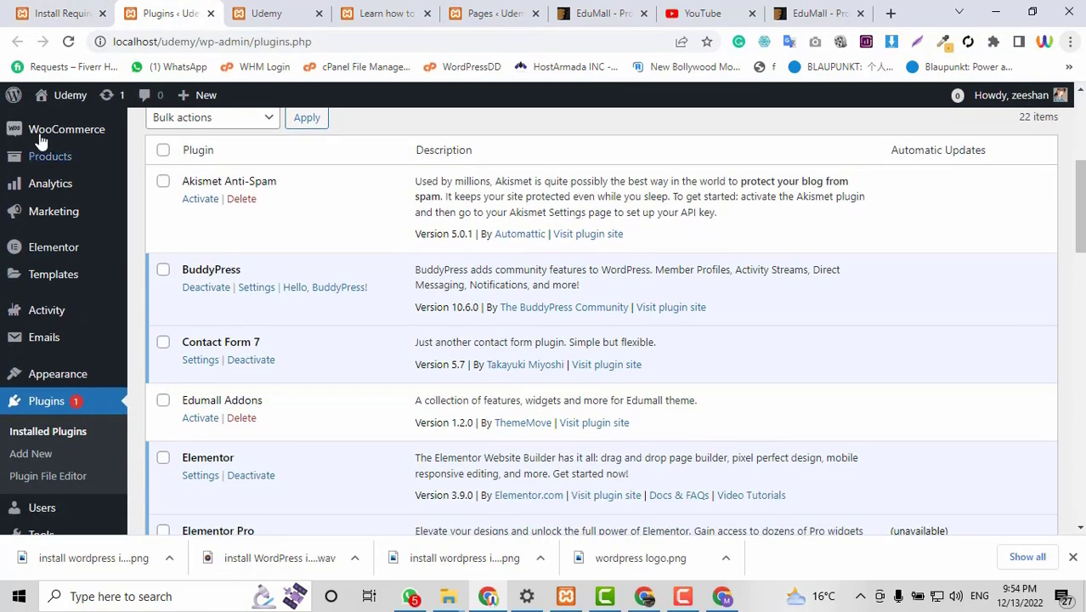
click(68, 42)
scroll(464, 397, up, 2)
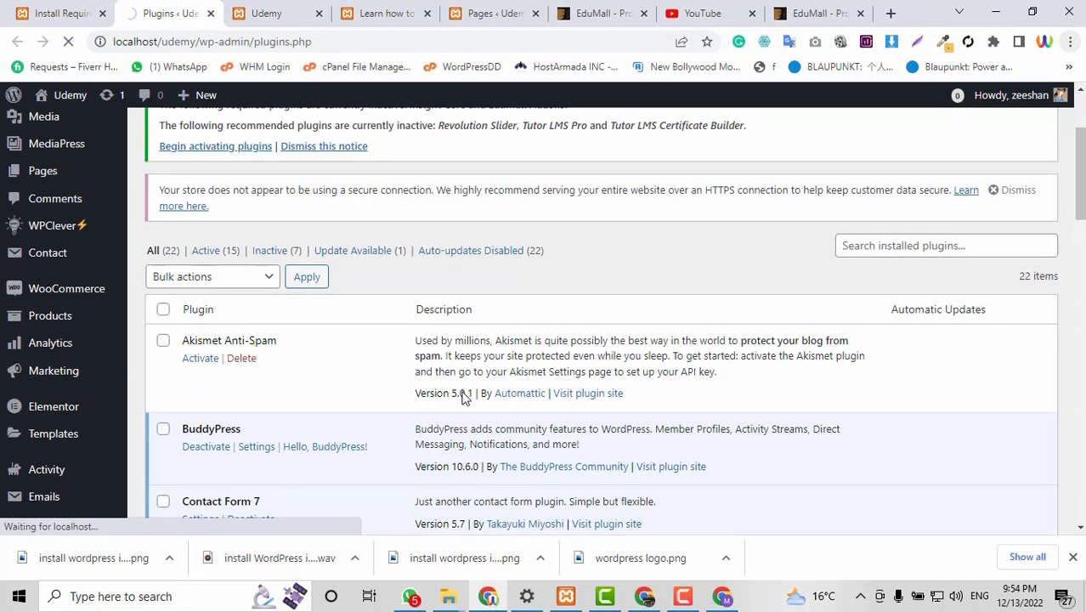
scroll(464, 397, up, 2)
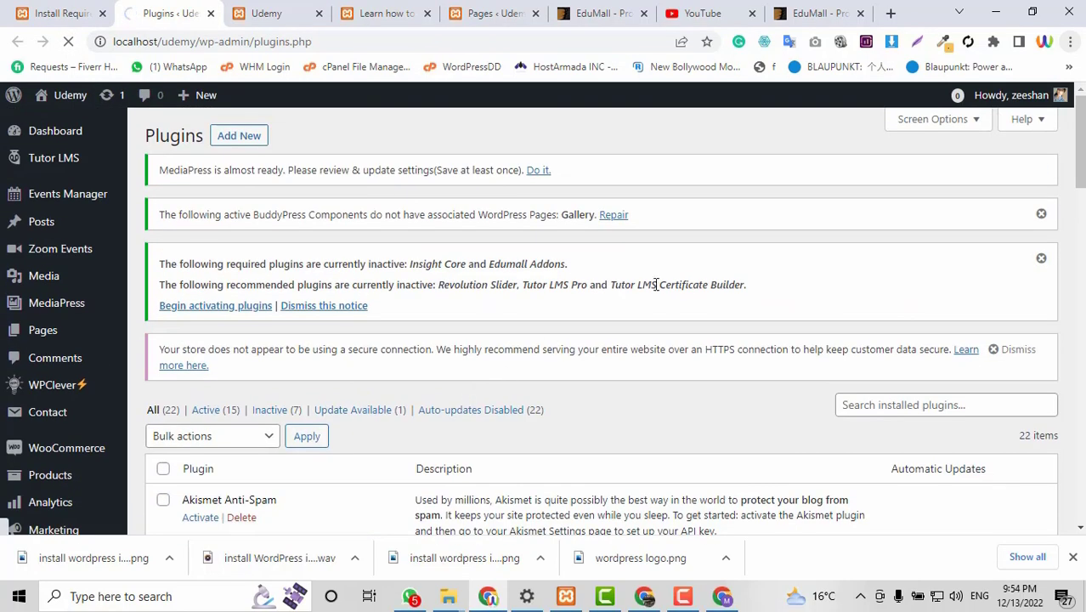
scroll(657, 284, down, 2)
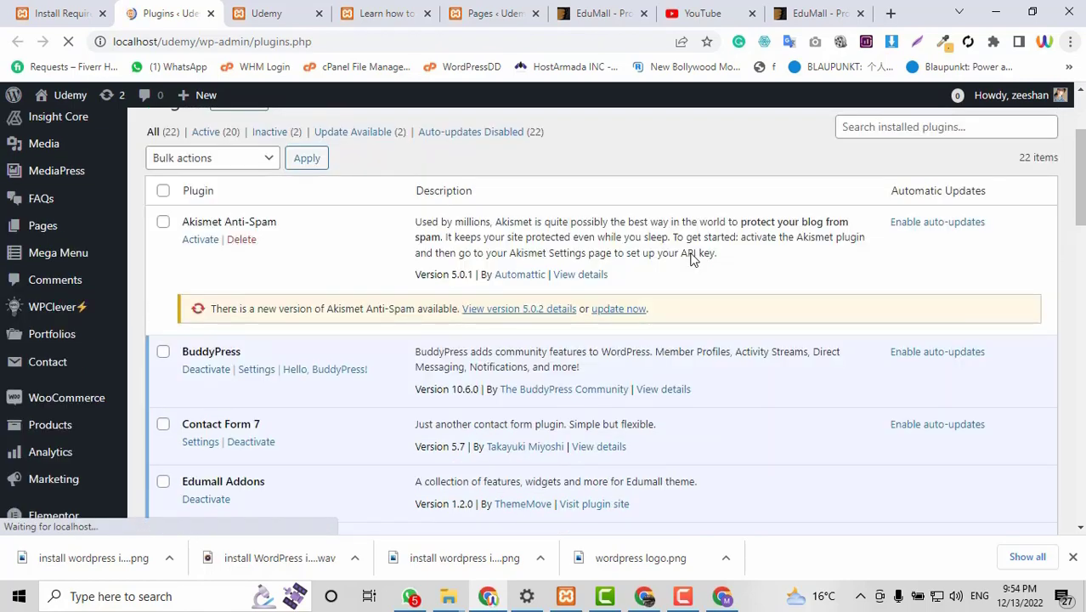
scroll(693, 259, down, 8)
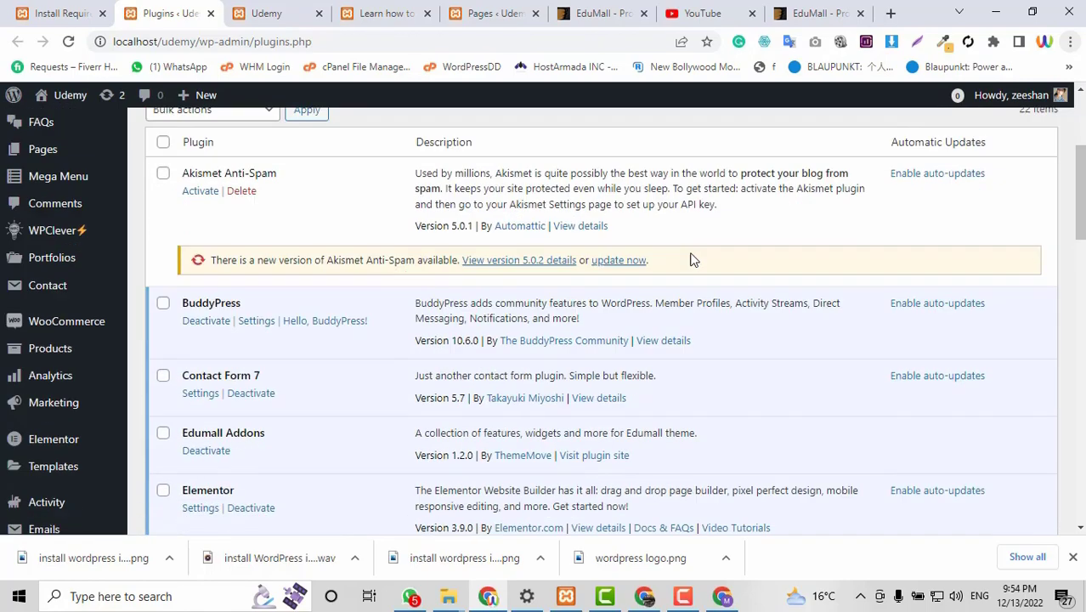
scroll(690, 257, up, 6)
scroll(255, 340, up, 3)
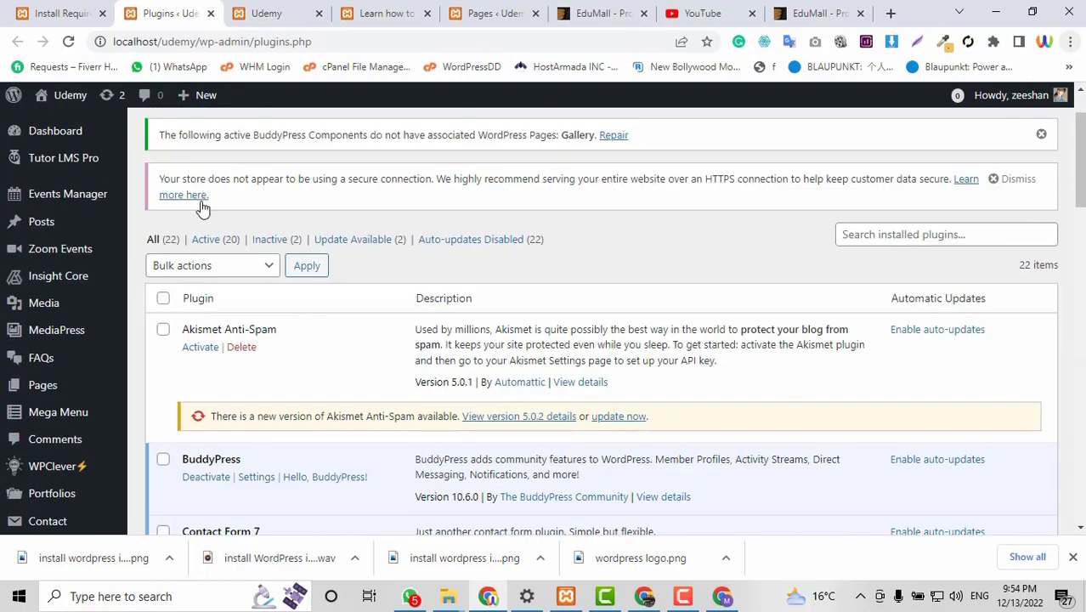
scroll(335, 323, down, 7)
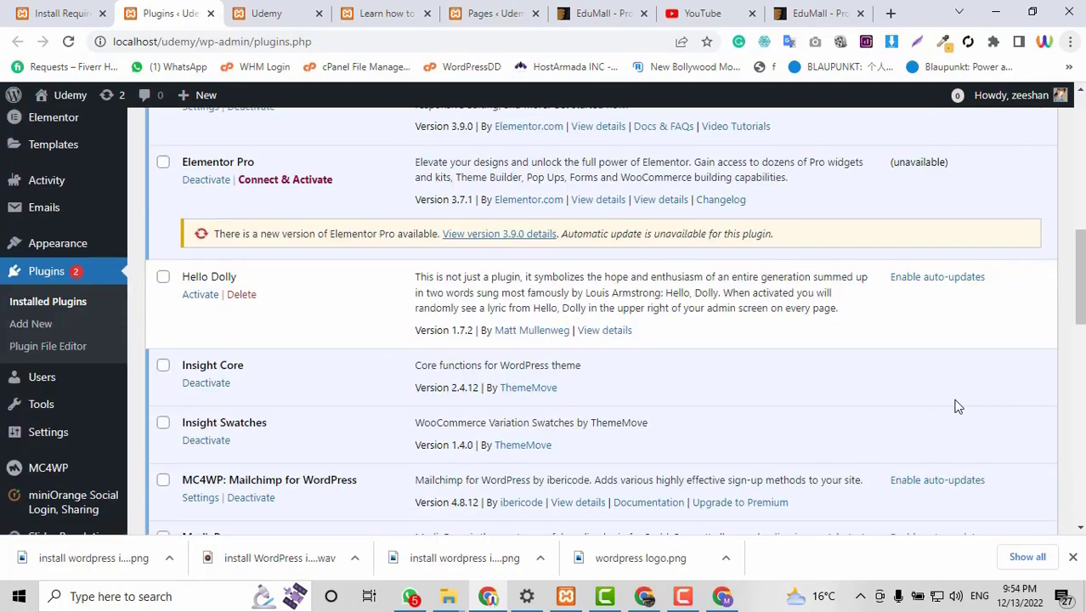
scroll(957, 406, up, 6)
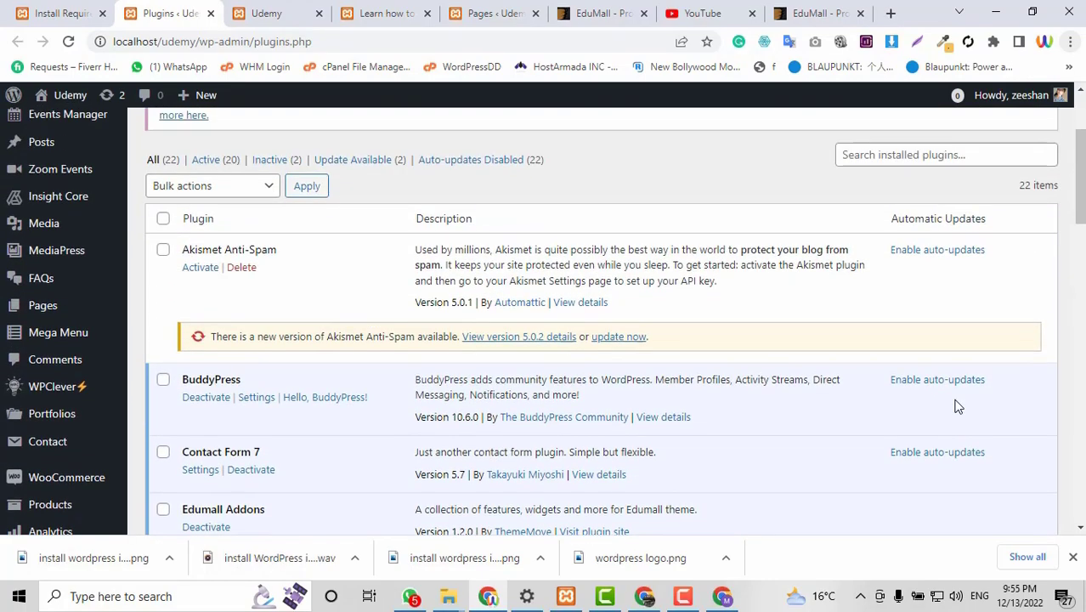
scroll(957, 407, down, 14)
scroll(957, 406, down, 4)
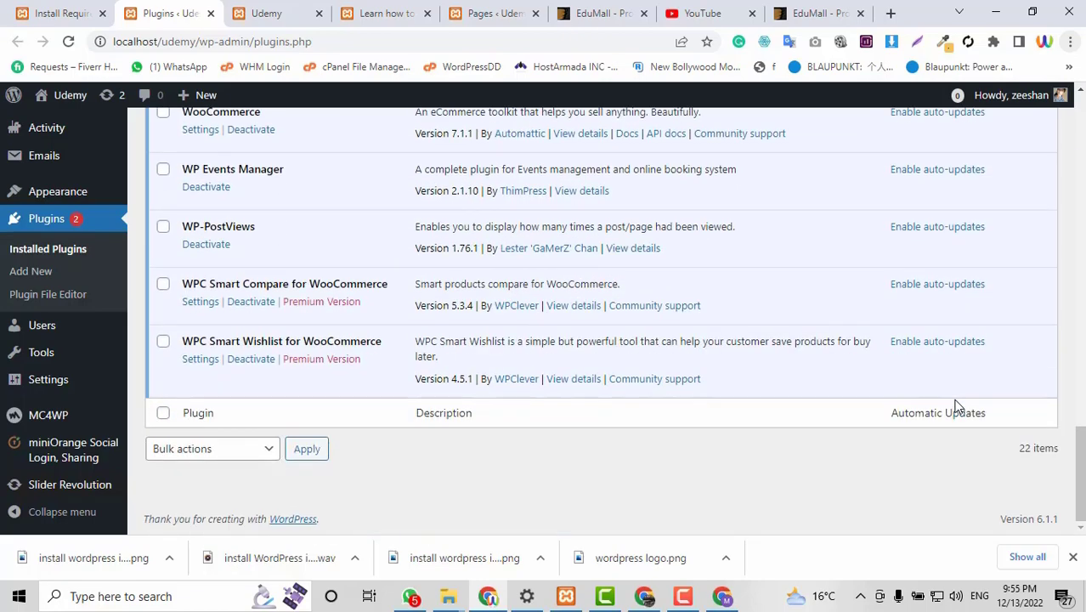
scroll(957, 406, up, 5)
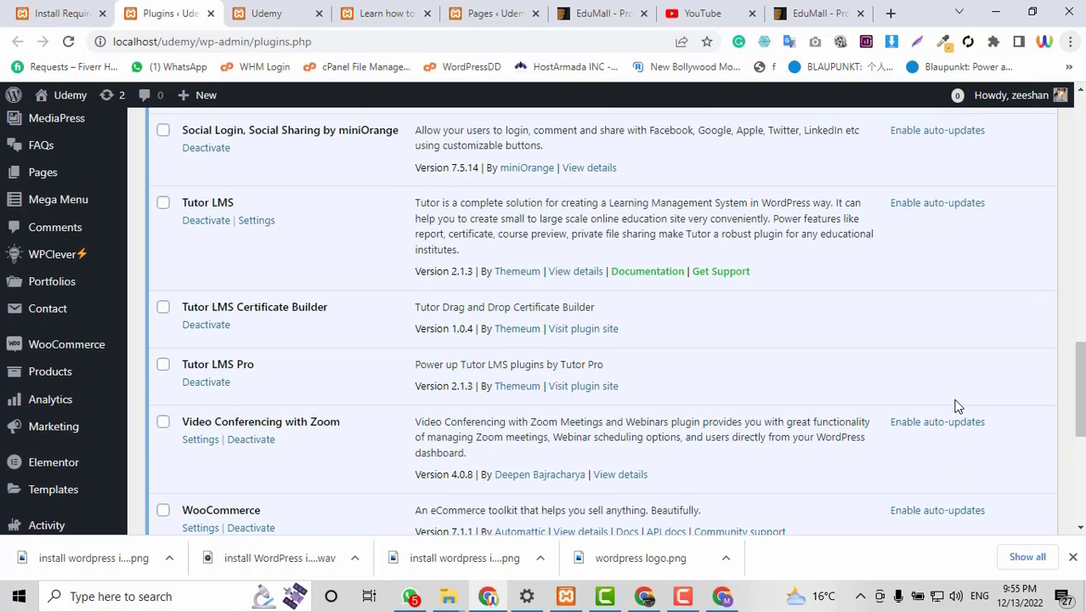
scroll(957, 407, up, 1)
scroll(957, 407, up, 1)
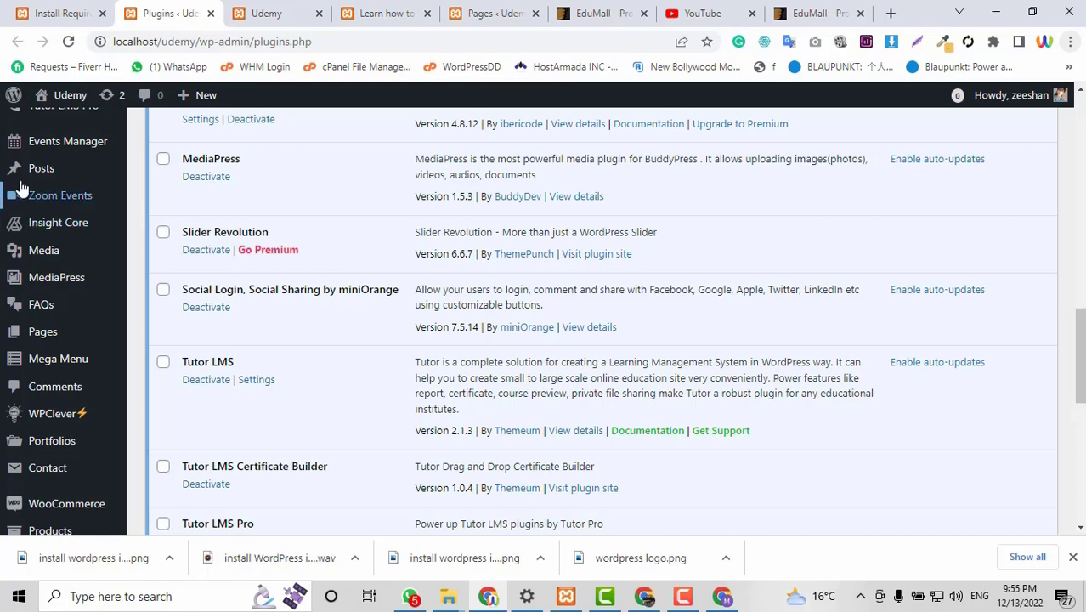
mouse_move(13, 230)
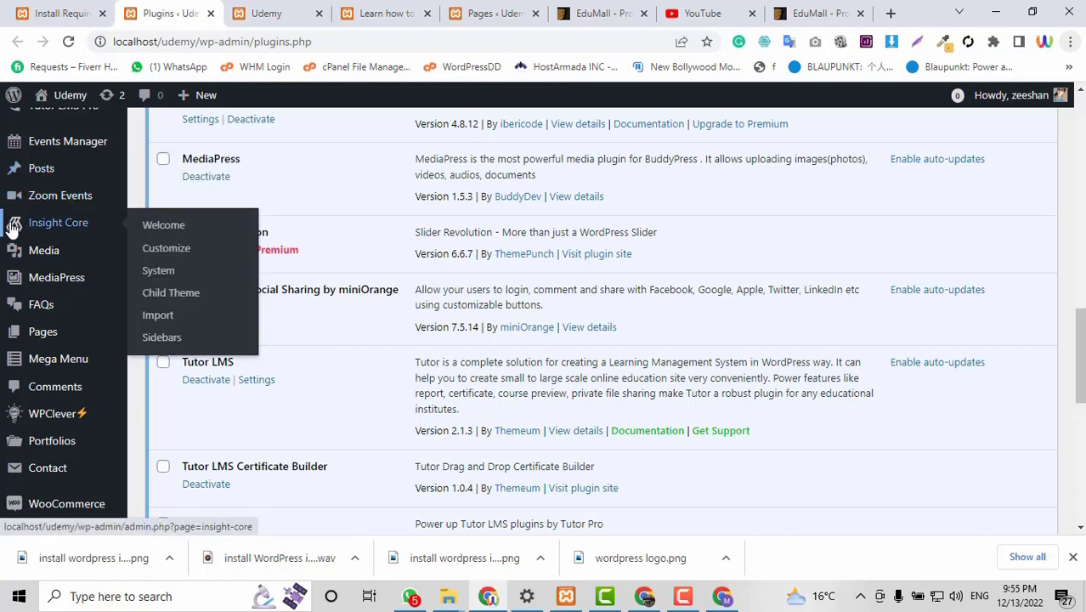
Open the Insight Core Import page, which warns PHP max execution time 120 is below 180.
click(167, 327)
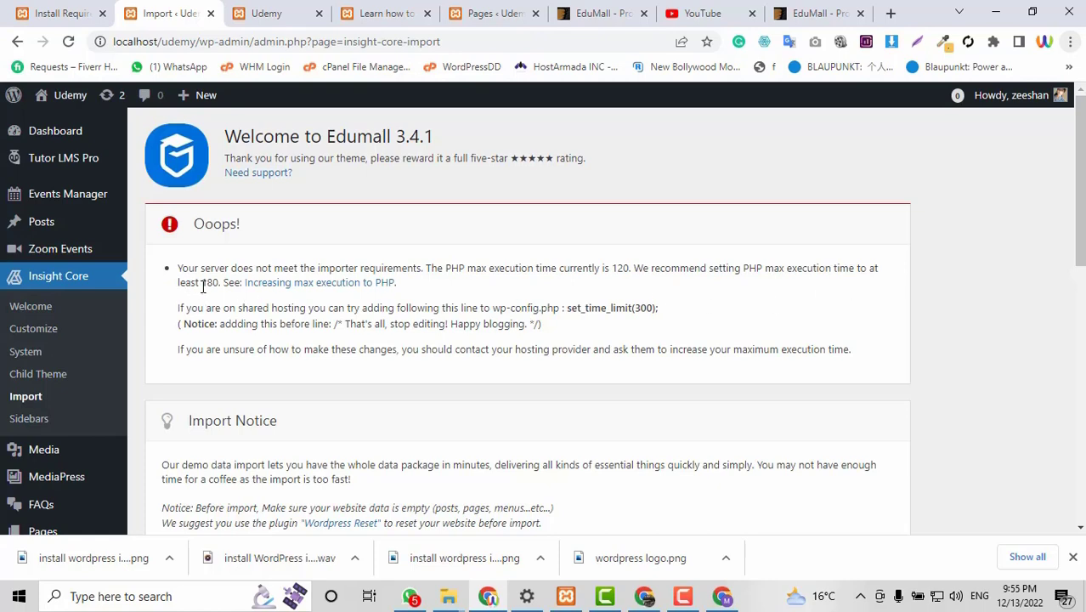
scroll(569, 329, down, 3)
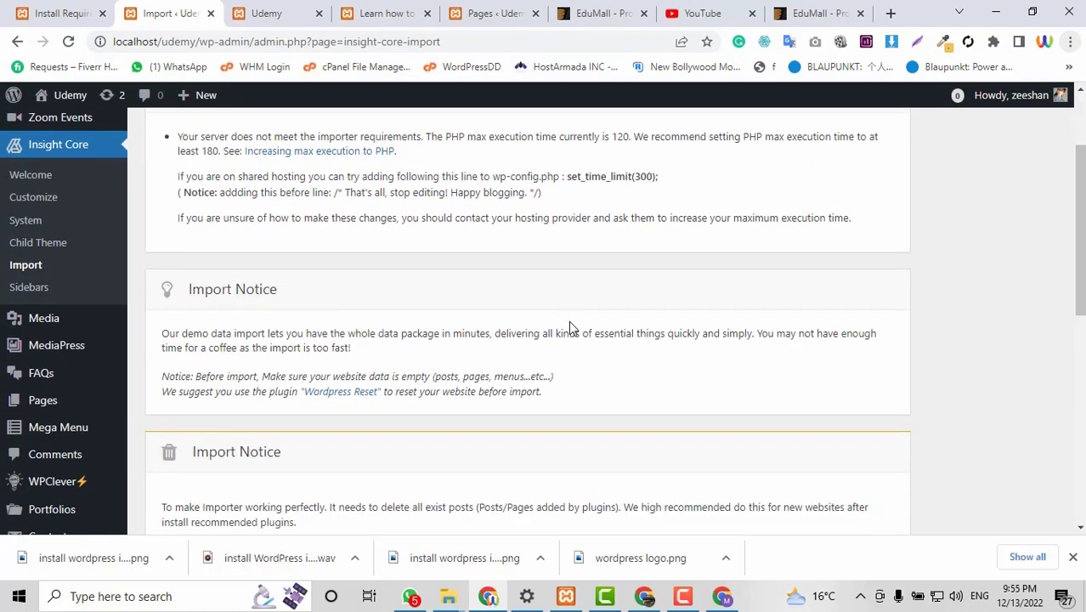
scroll(569, 329, down, 2)
scroll(571, 328, up, 5)
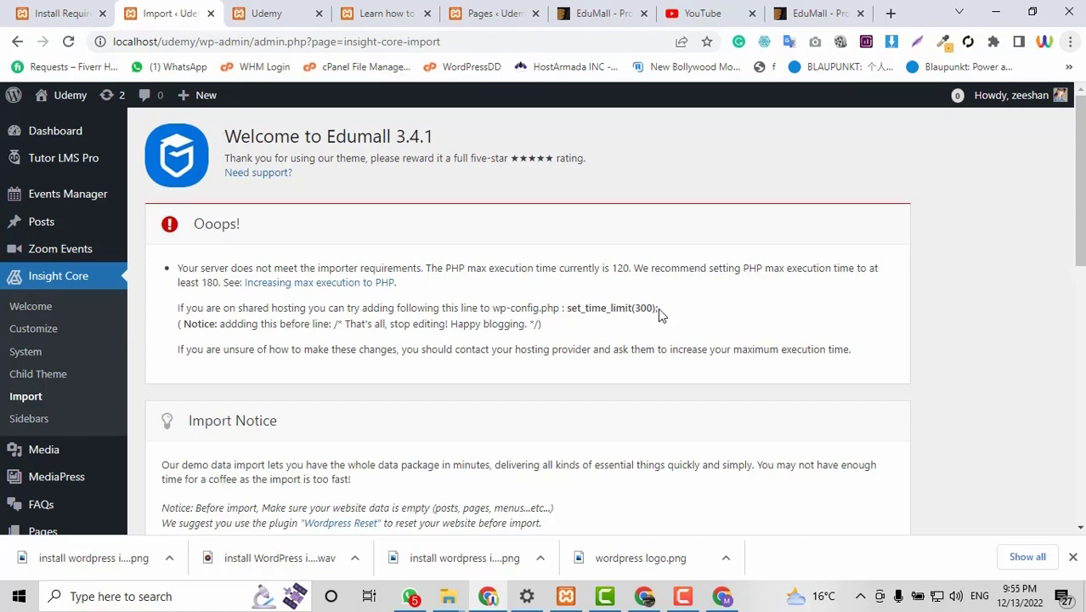
Copy the set_time_limit(300); snippet from the Ooops notice.
drag(658, 307, 568, 314)
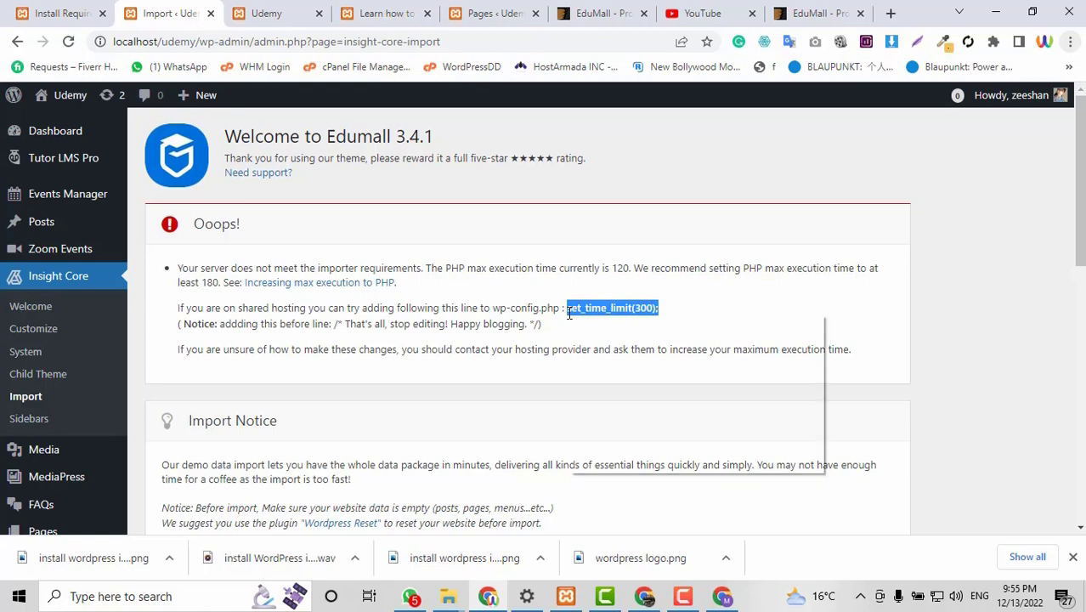
right_click(570, 314)
click(595, 326)
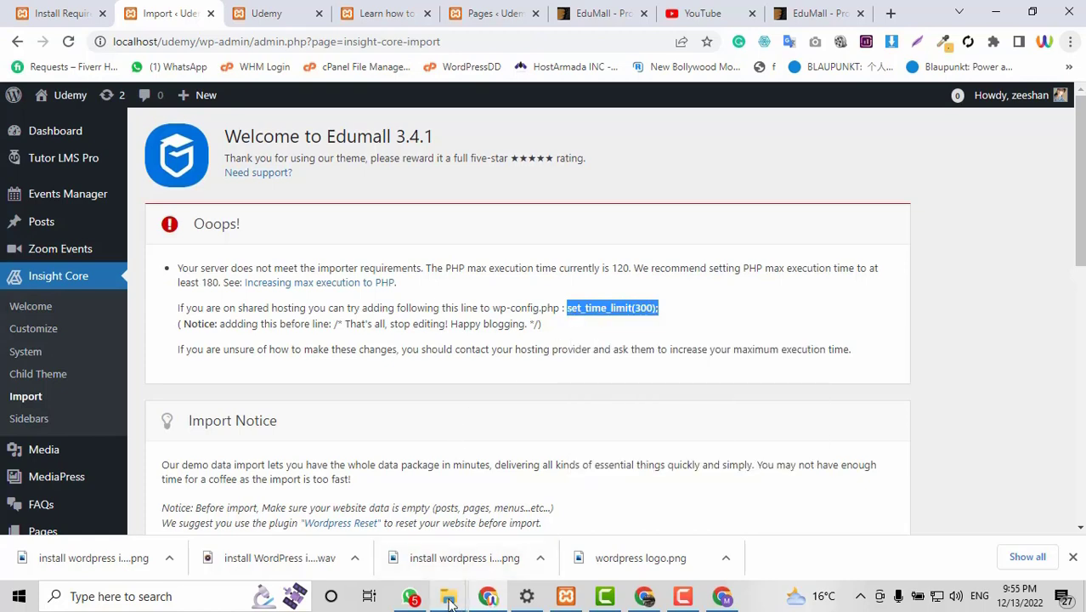
Open wp-config from the udemy site folder in Notepad.
mouse_move(451, 599)
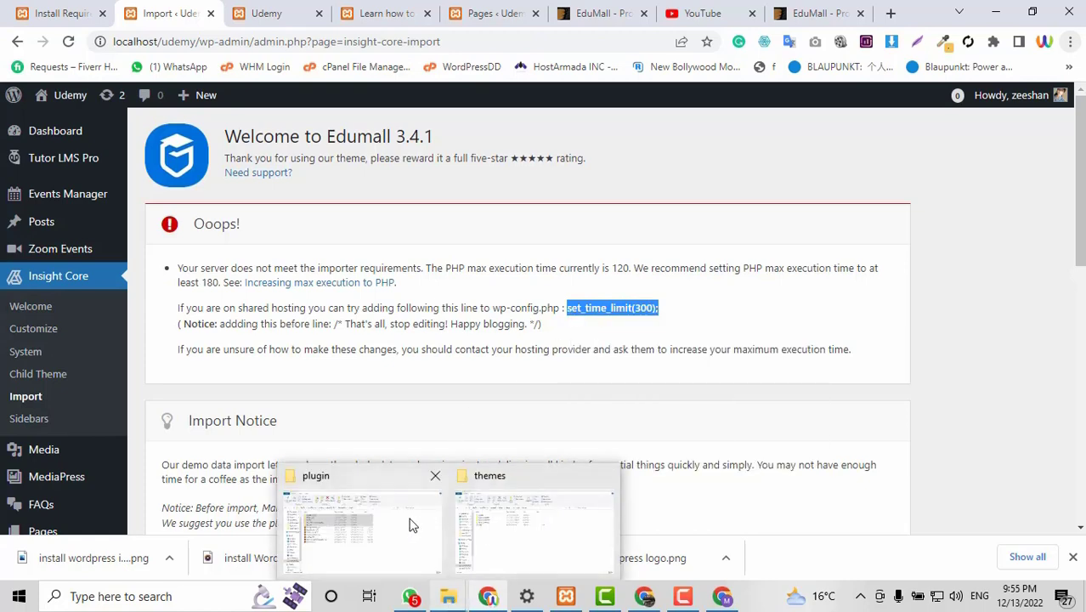
click(497, 523)
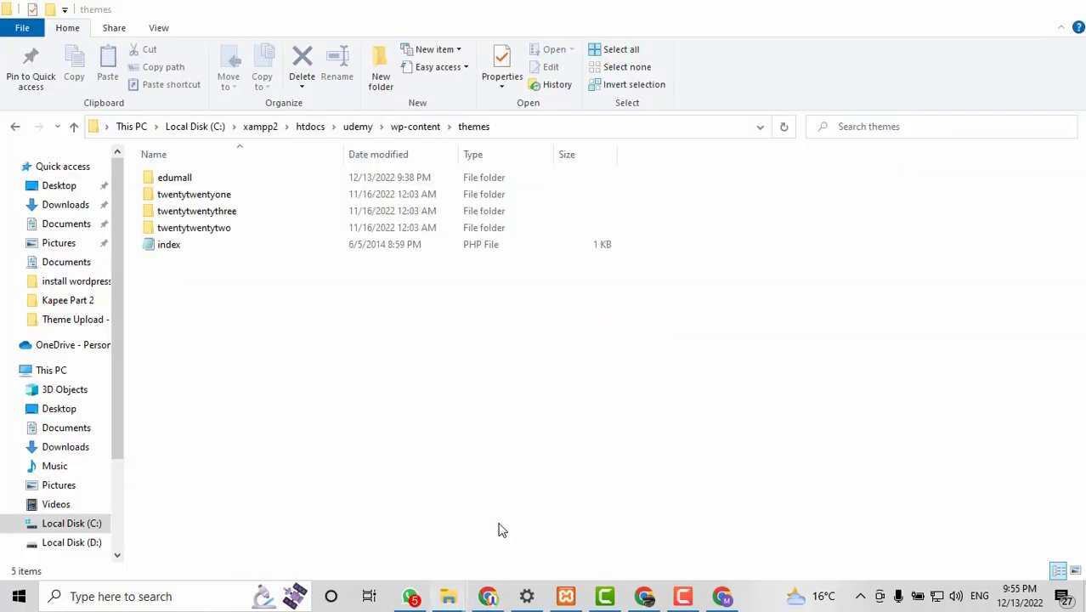
click(360, 129)
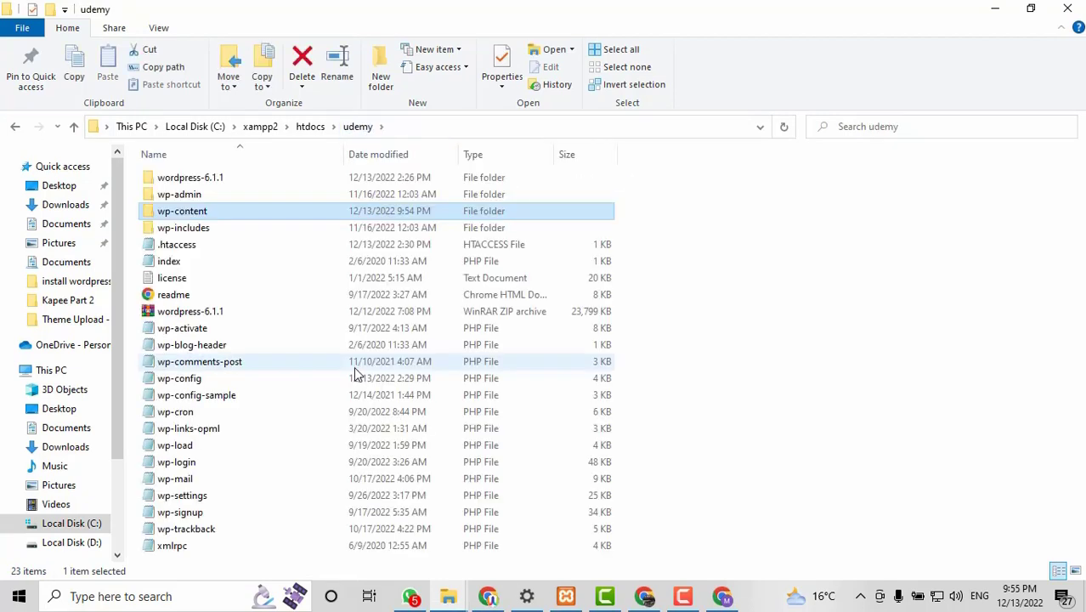
click(204, 382)
right_click(204, 380)
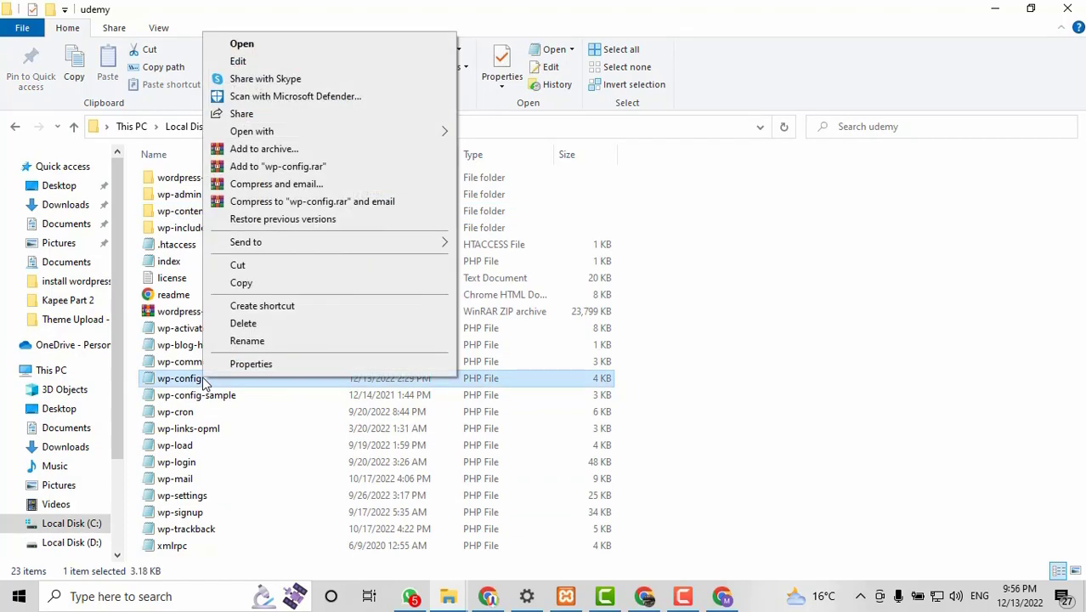
double_click(174, 383)
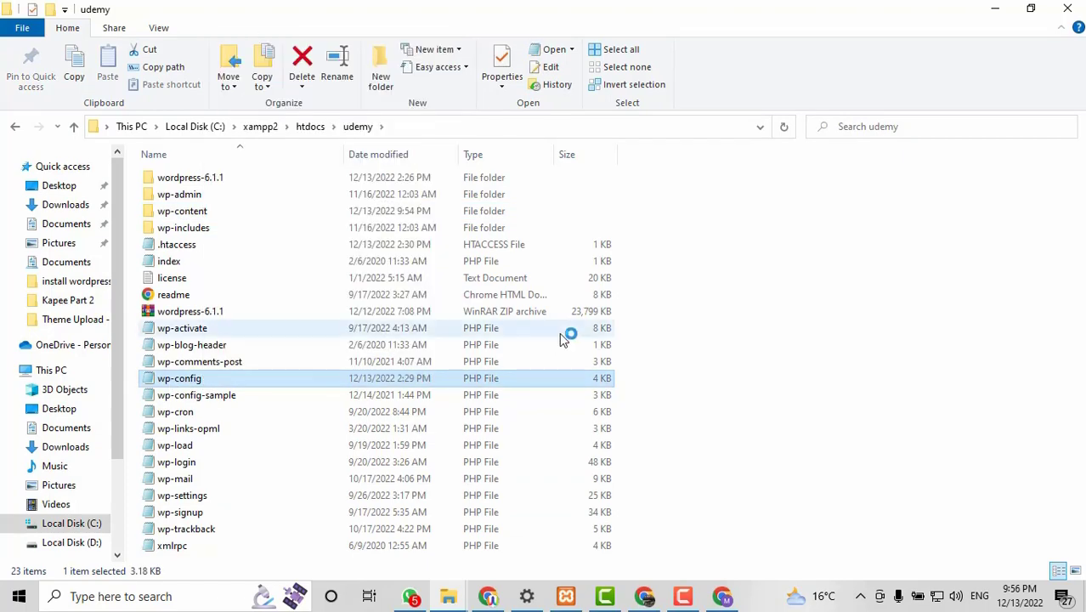
scroll(521, 337, down, 20)
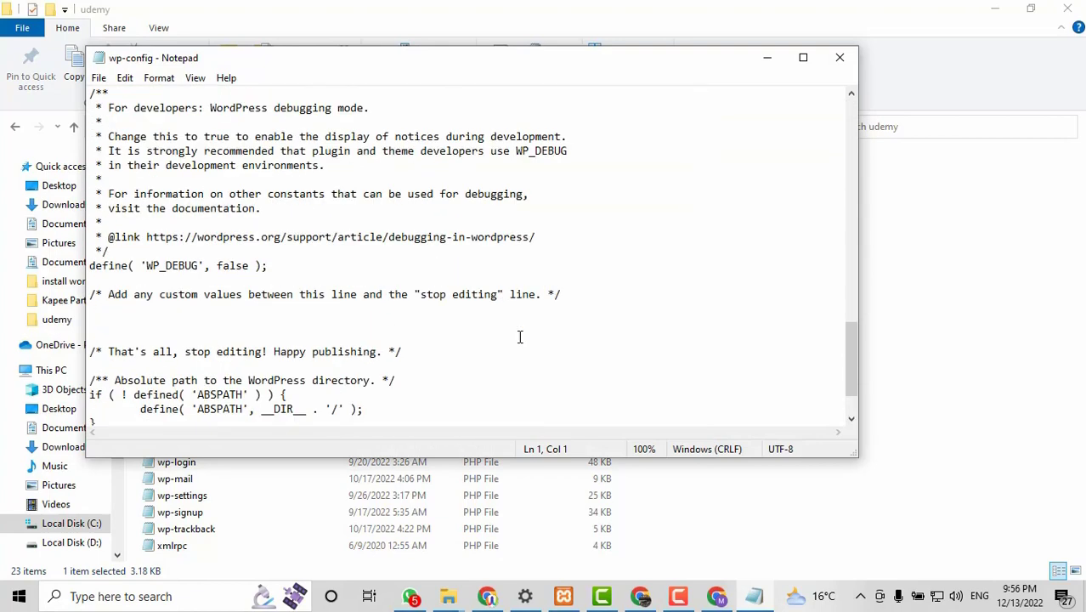
Paste set_time_limit(300); after the wp-settings line in wp-config and save the file.
click(101, 404)
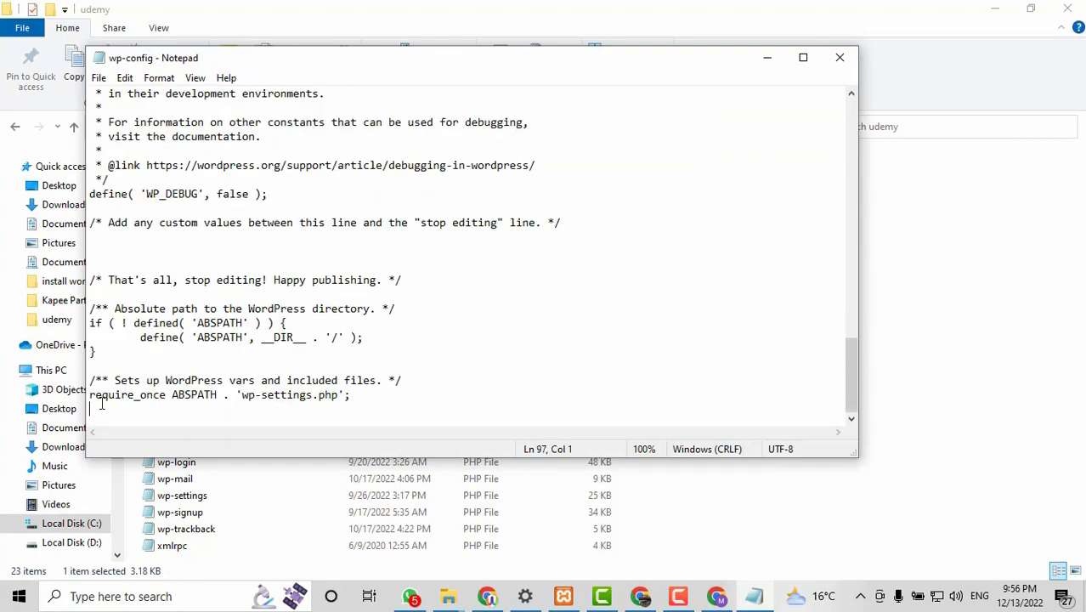
key(ctrl+v)
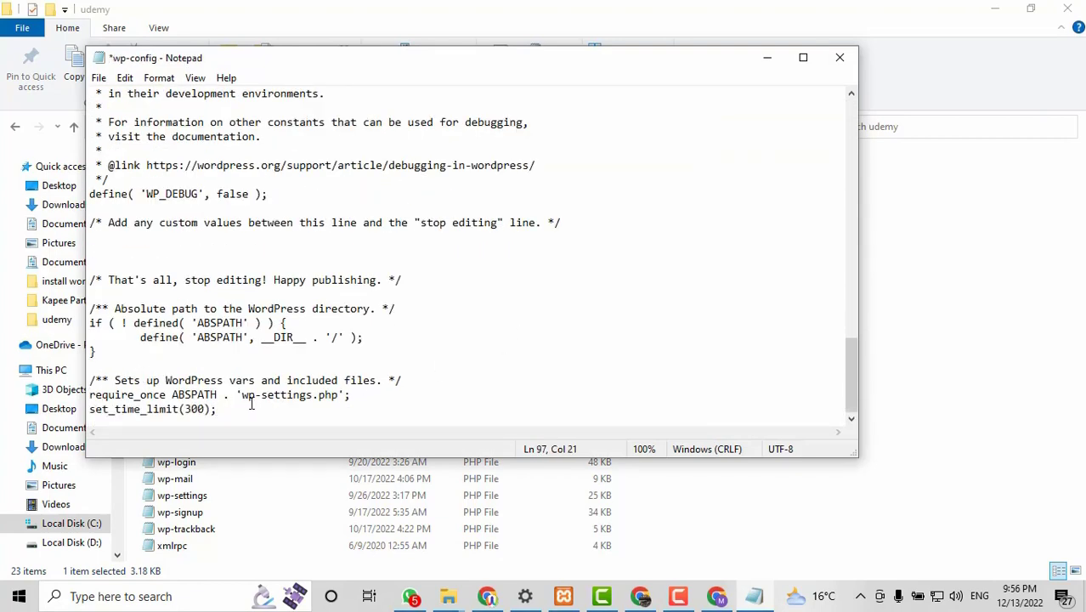
key(ctrl+s)
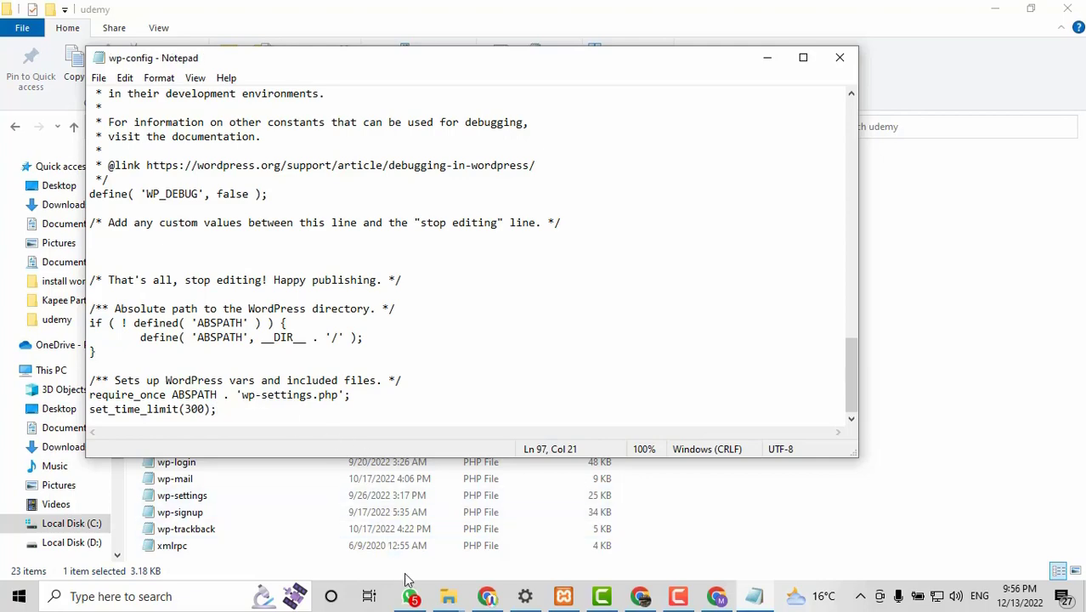
click(487, 597)
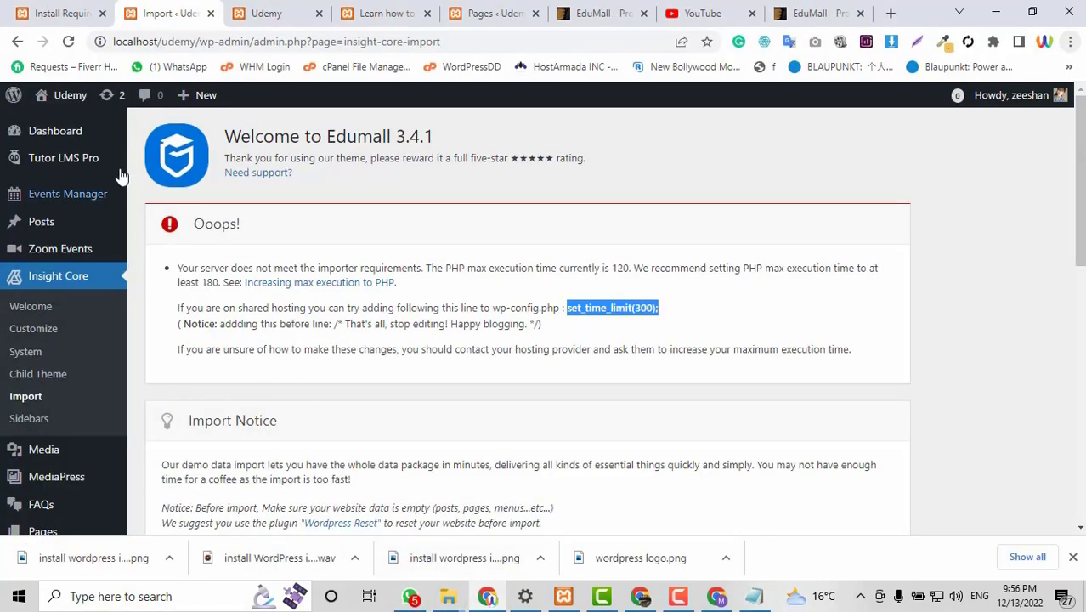
Reload the import page, now free of the execution-time warning, and import the Main demo.
click(68, 42)
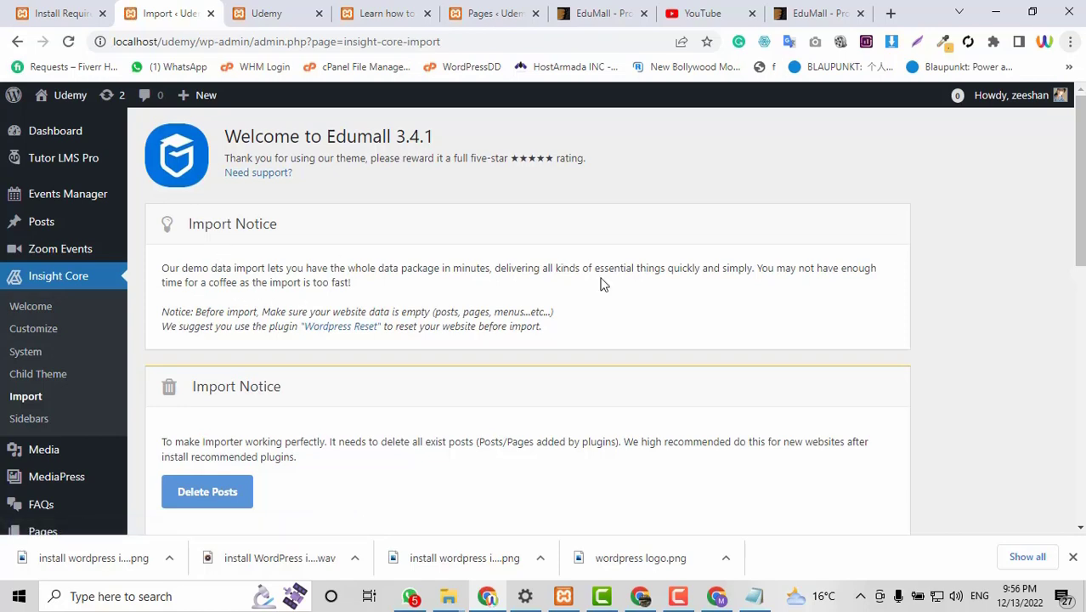
scroll(639, 285, down, 5)
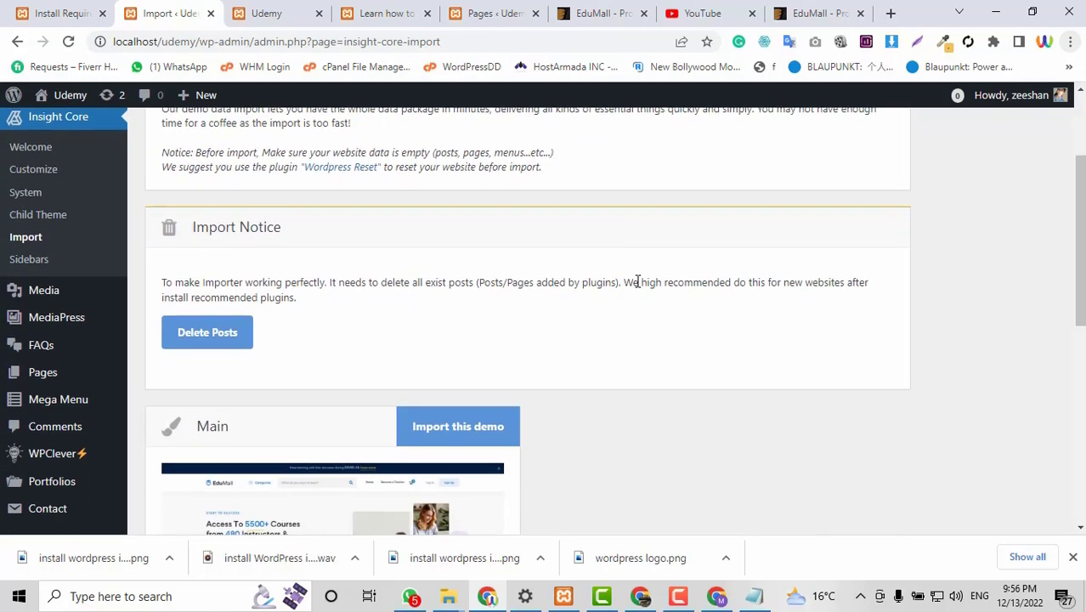
scroll(311, 374, down, 1)
scroll(408, 306, up, 2)
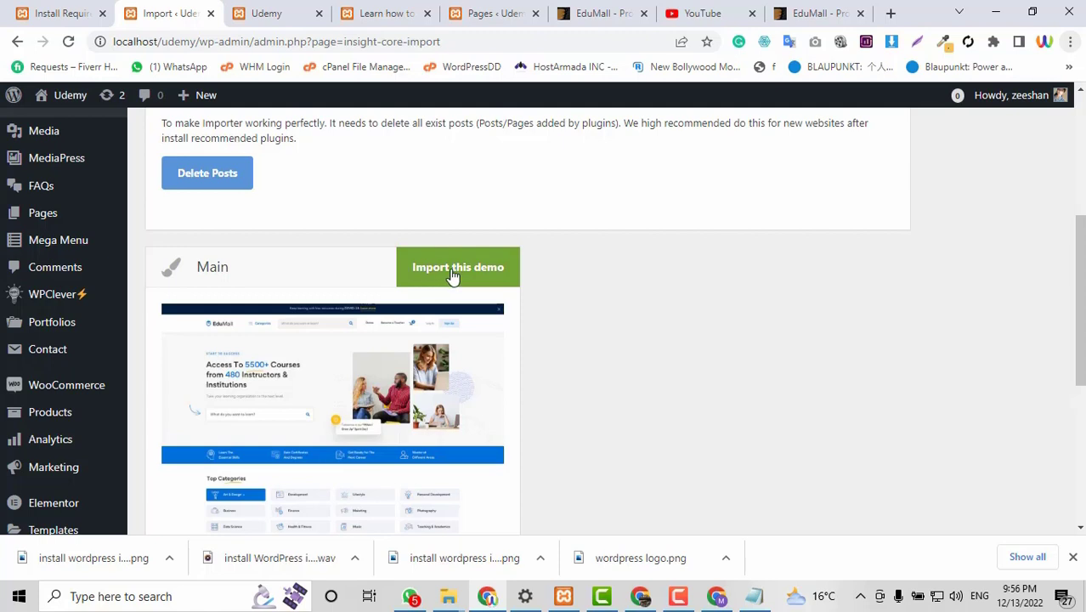
click(453, 270)
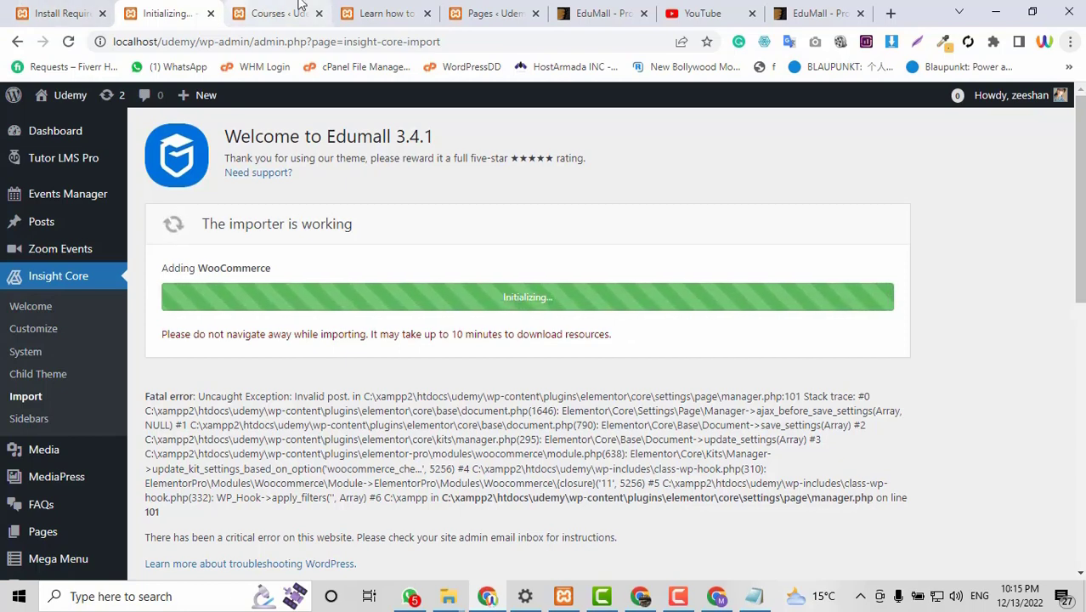
Inspect the course page header, now crammed with imported pages like Blog, Cart and FAQs.
click(384, 13)
scroll(678, 416, down, 2)
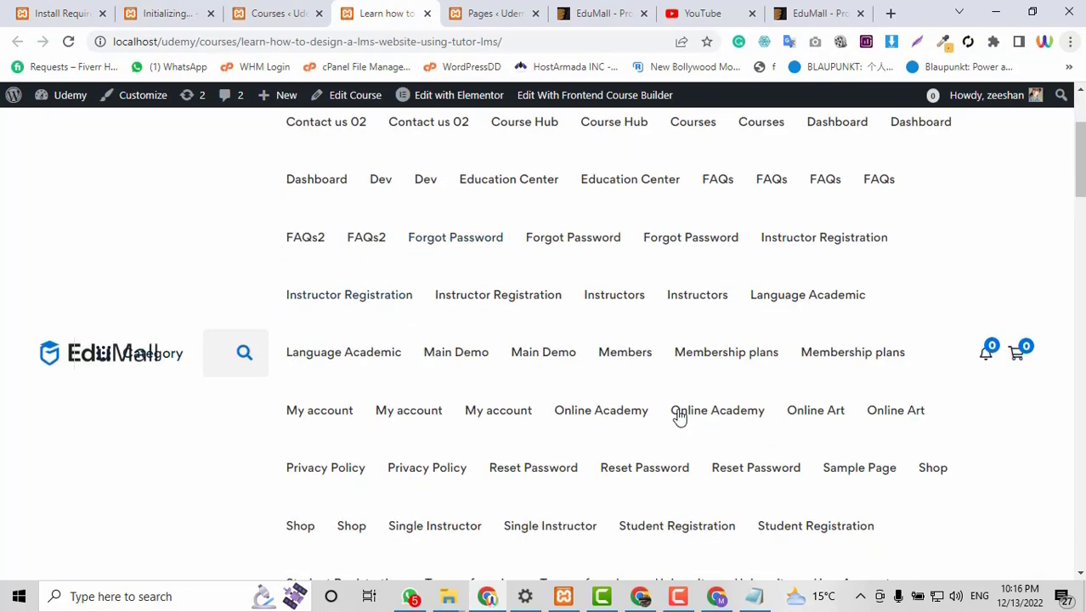
scroll(679, 416, down, 2)
scroll(769, 395, up, 4)
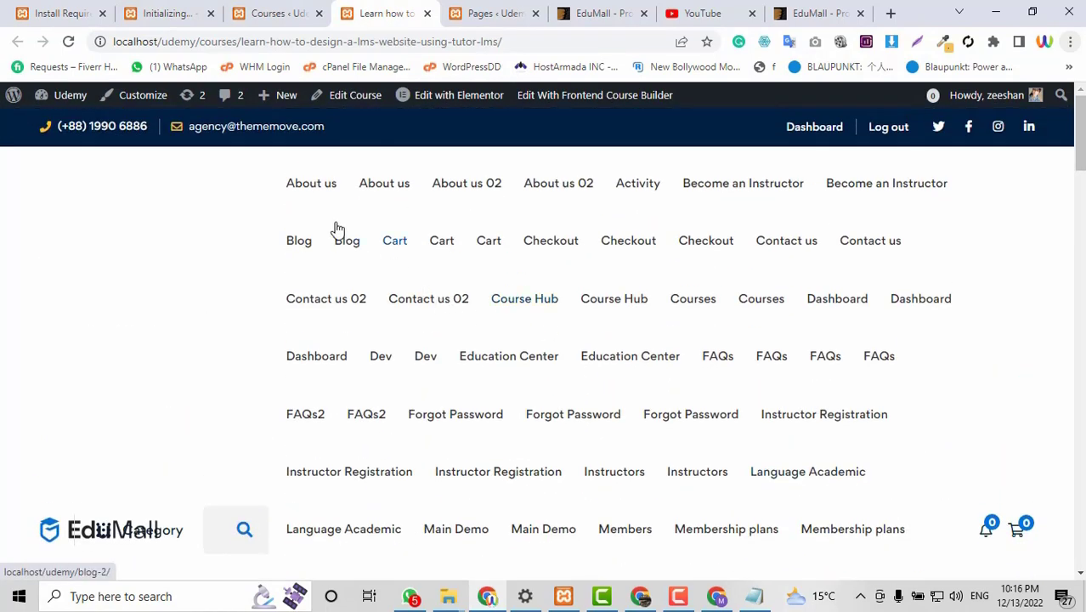
scroll(544, 410, down, 7)
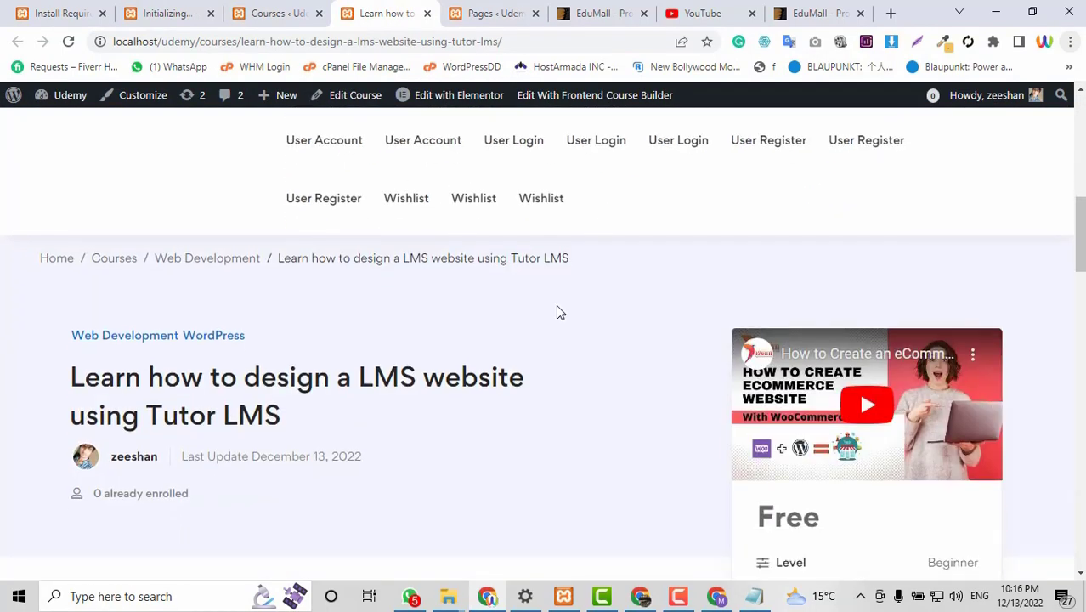
scroll(441, 312, down, 2)
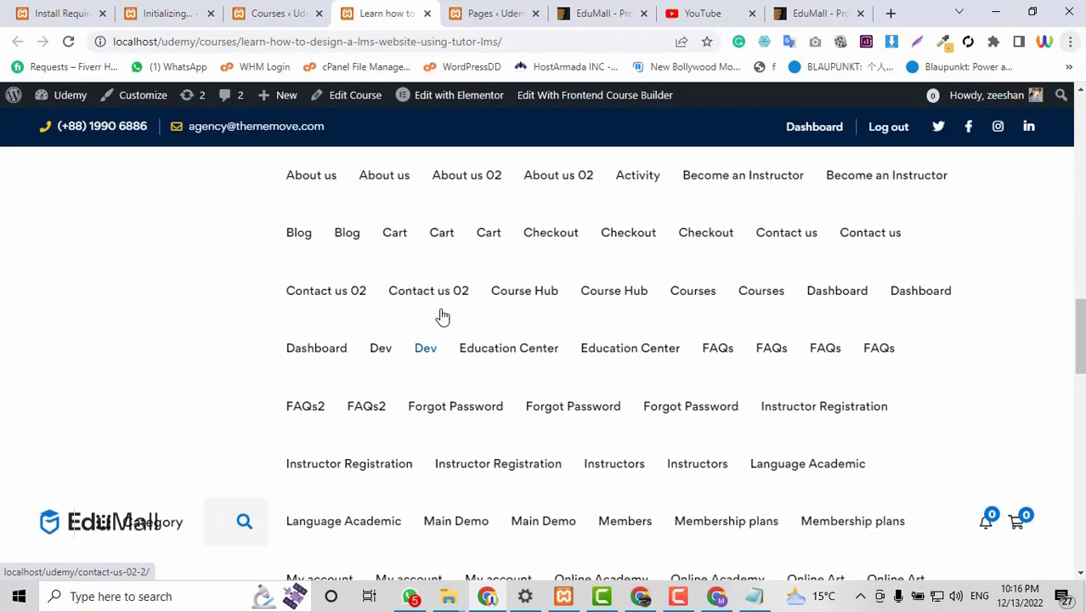
scroll(441, 315, up, 8)
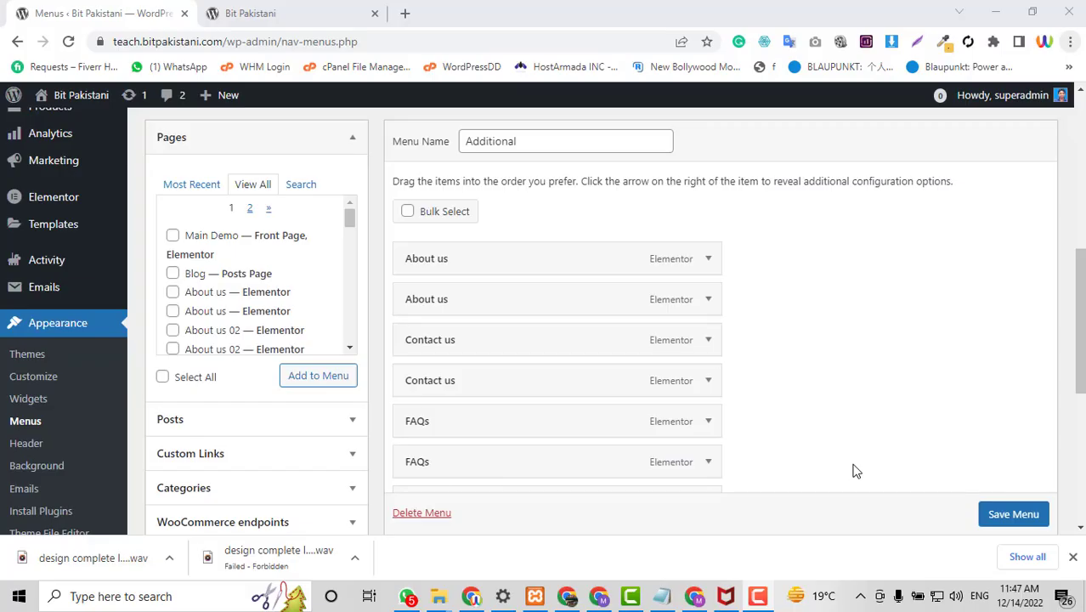
Compare the live homepage header, then return to the Menus screen showing the Additional menu.
scroll(950, 446, down, 5)
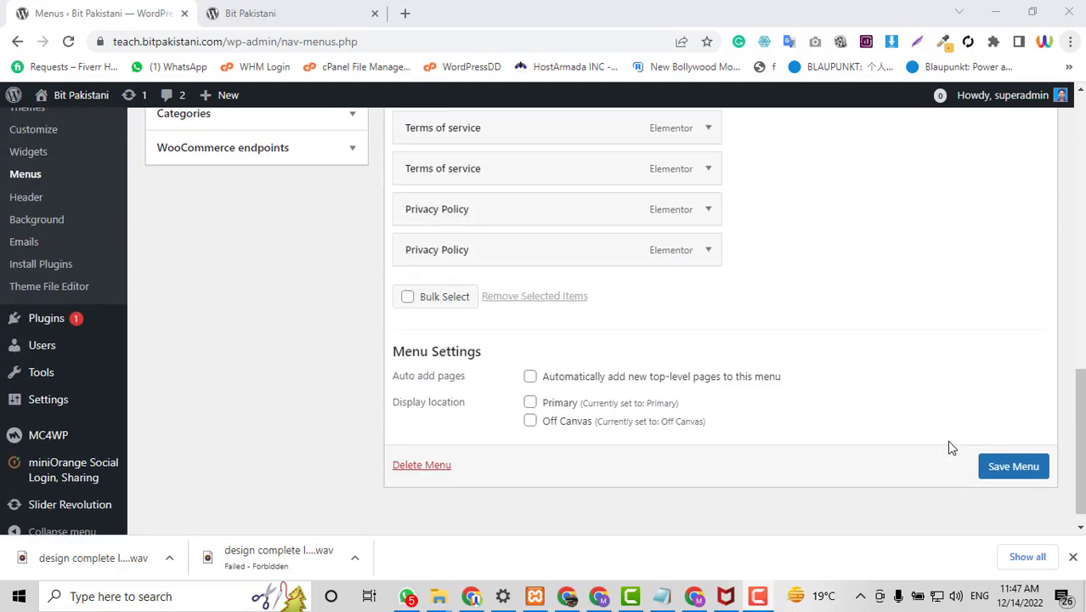
scroll(950, 446, up, 8)
click(279, 8)
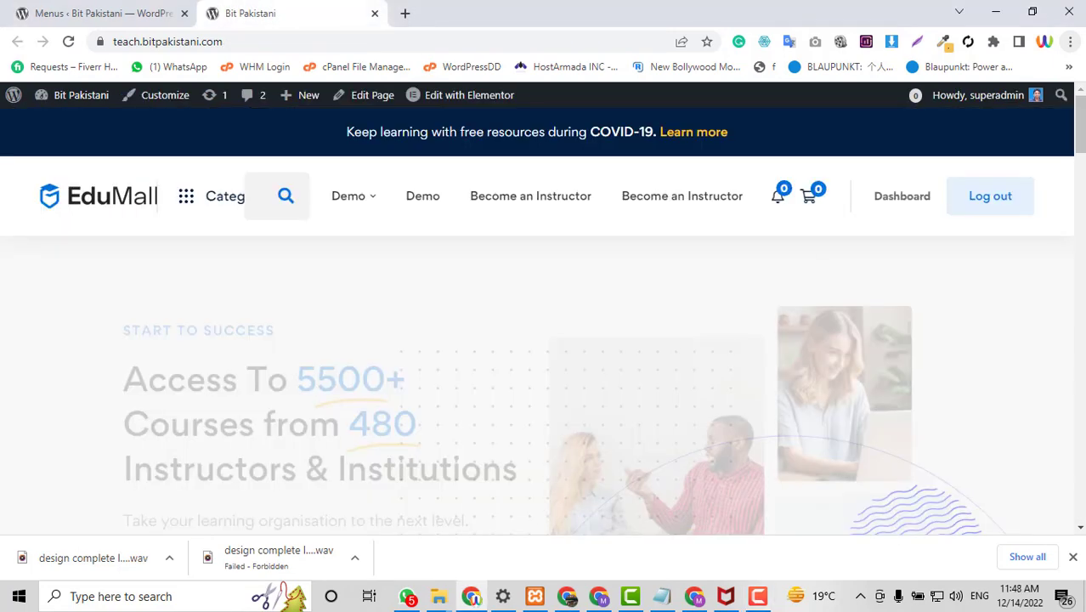
scroll(1076, 272, down, 1)
scroll(1081, 255, down, 5)
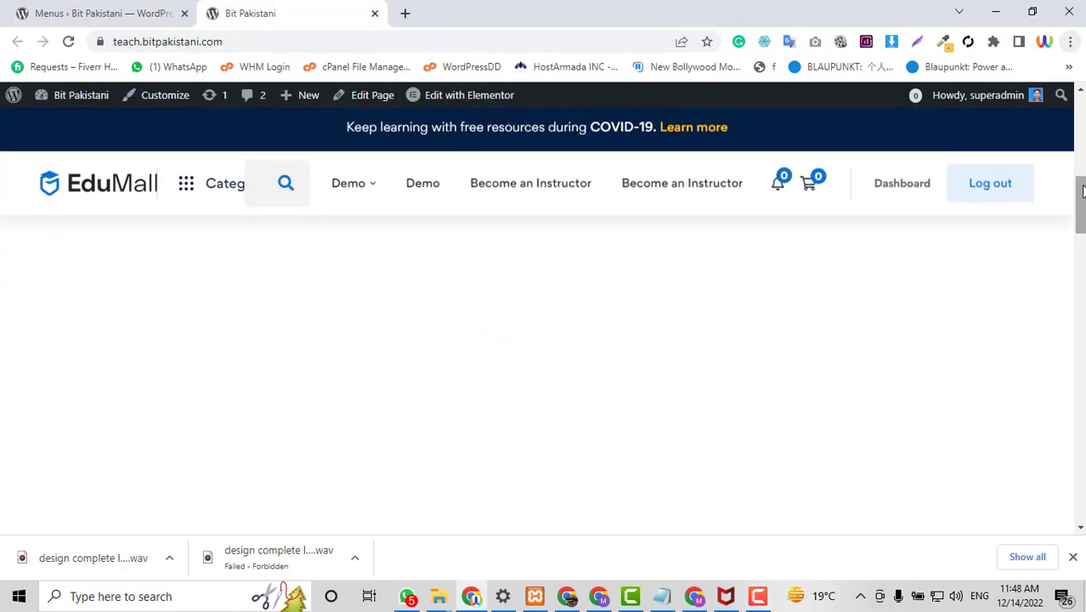
scroll(1079, 255, up, 5)
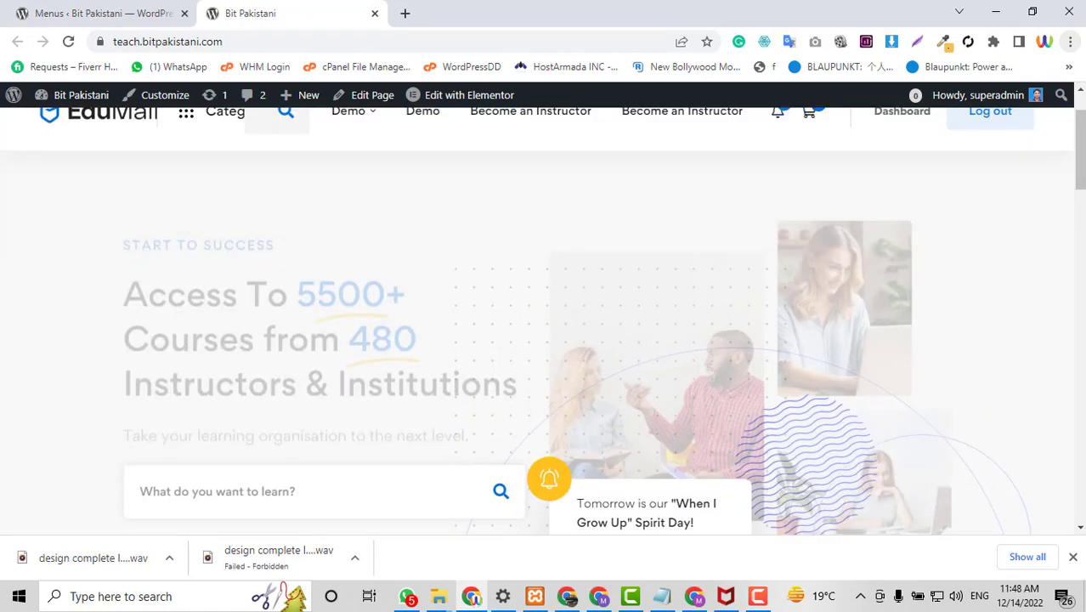
click(138, 12)
click(344, 9)
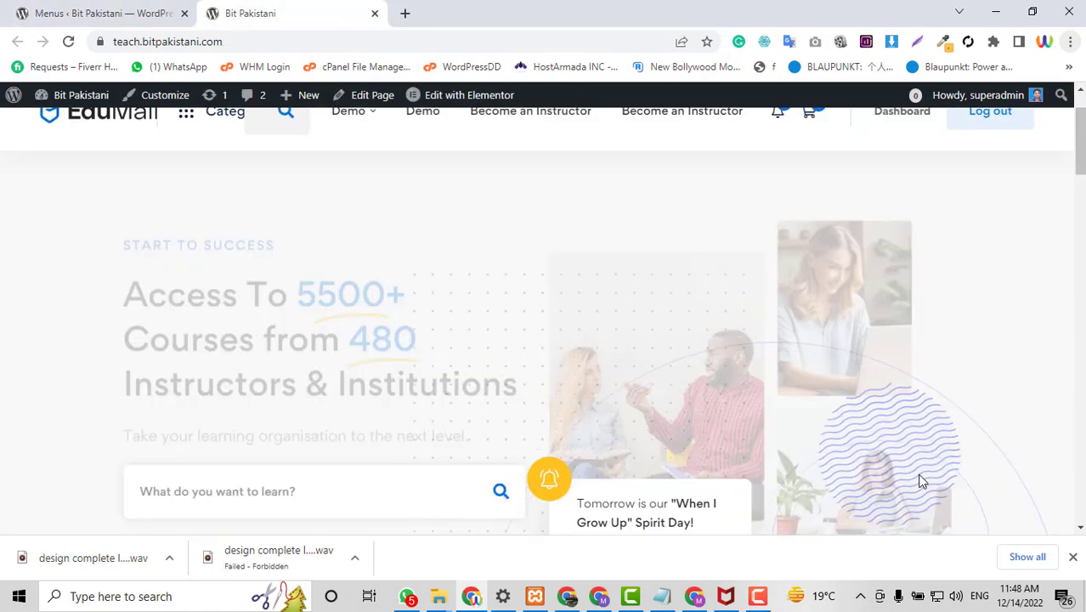
scroll(1047, 313, up, 2)
scroll(438, 233, down, 3)
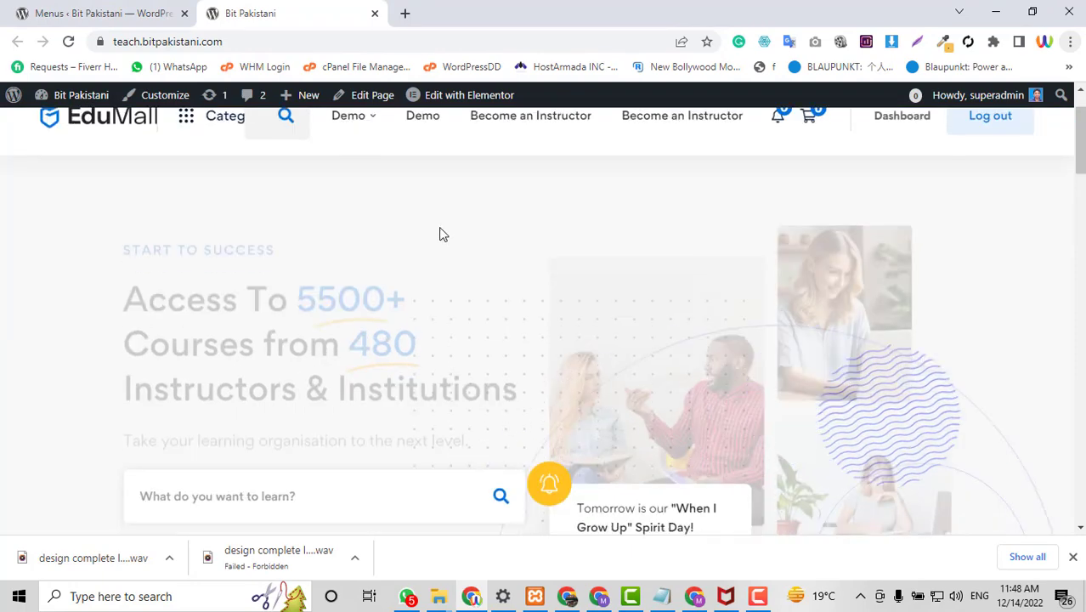
scroll(433, 283, up, 3)
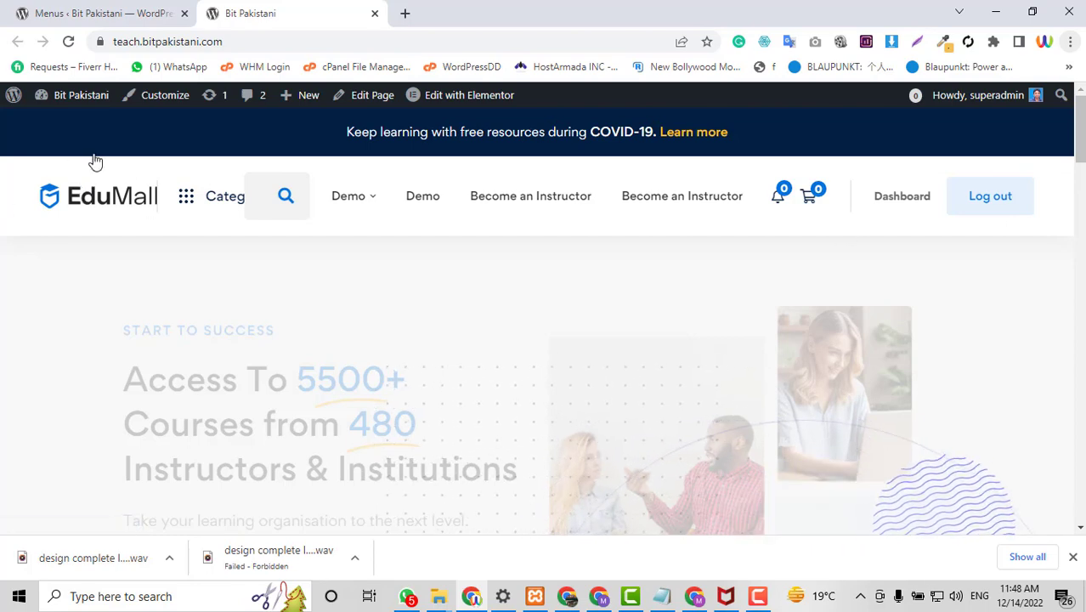
click(38, 9)
scroll(270, 430, down, 3)
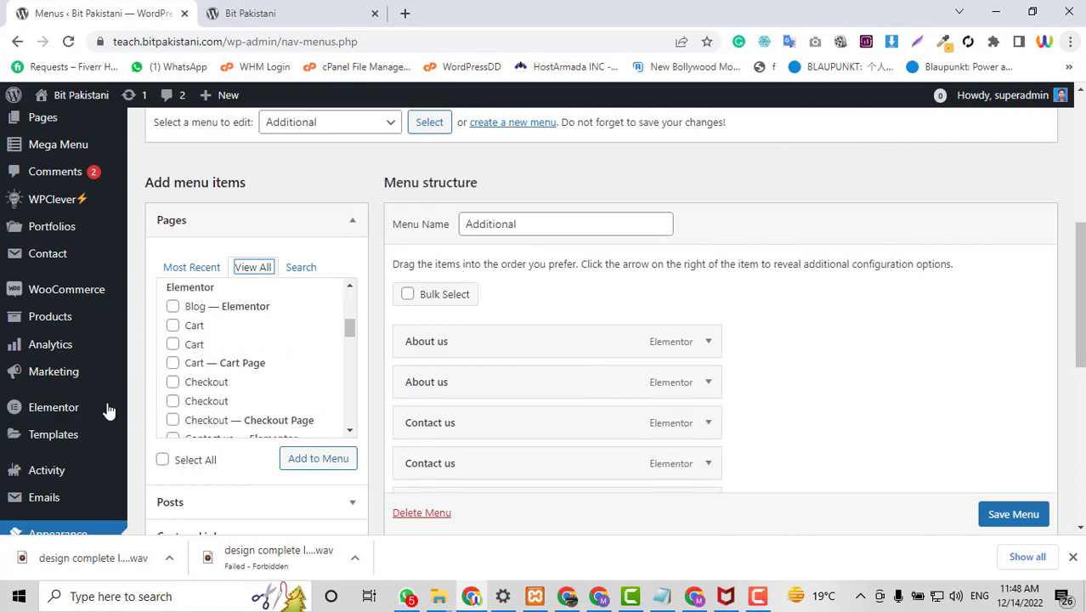
Load the Minimal Primary menu in the menu editor.
scroll(114, 230, down, 2)
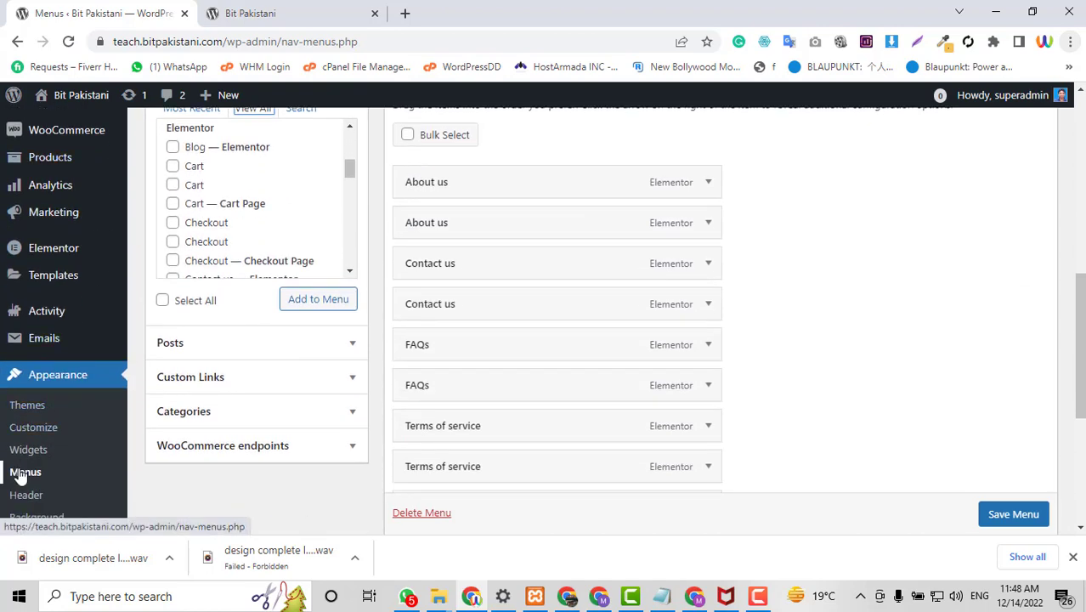
scroll(716, 481, up, 5)
click(330, 288)
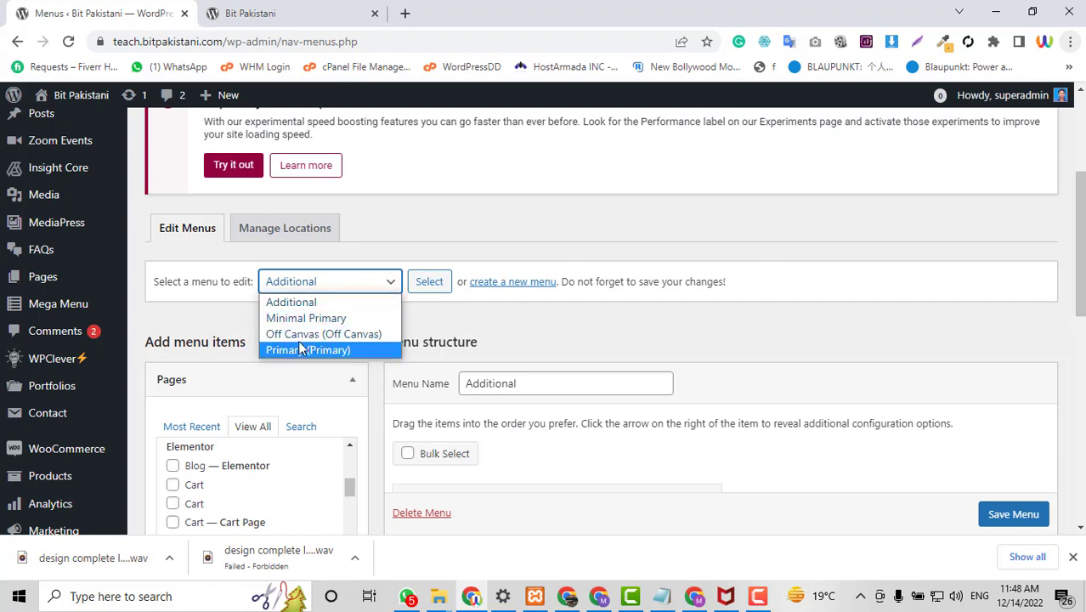
click(303, 319)
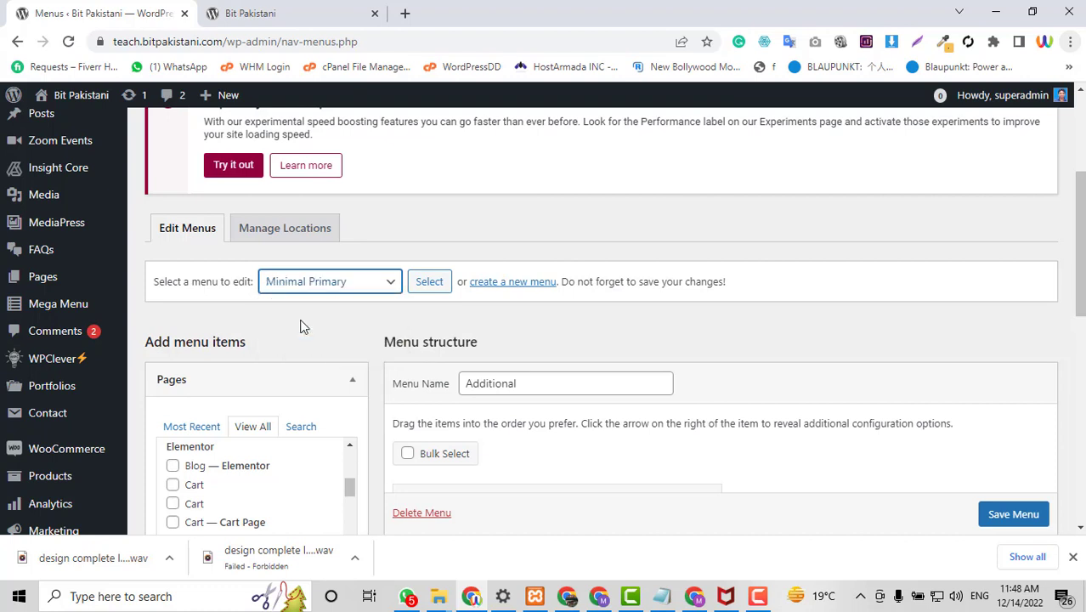
click(429, 282)
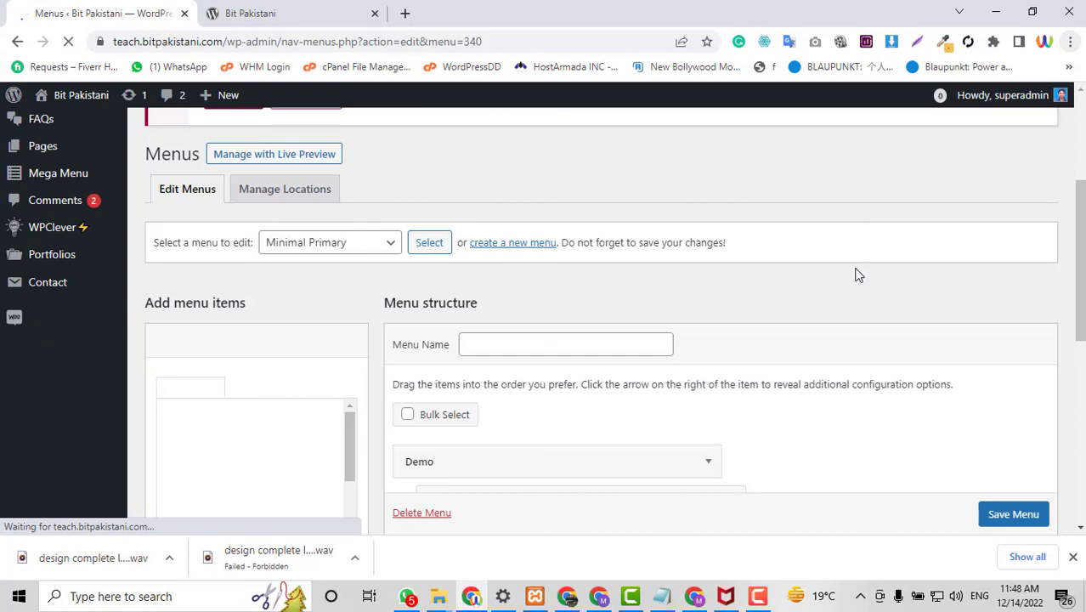
click(334, 8)
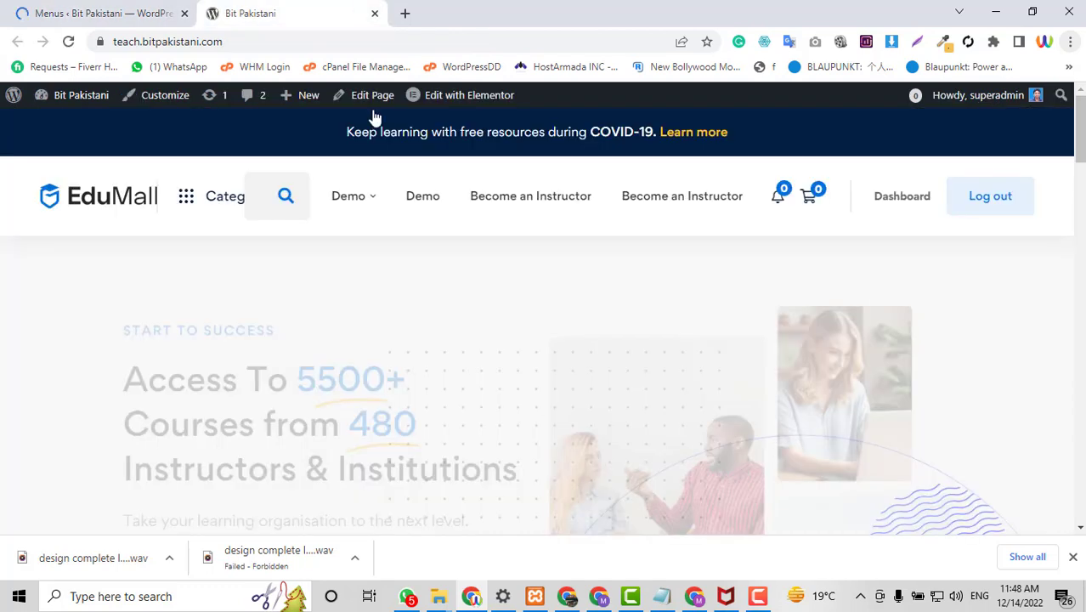
click(138, 14)
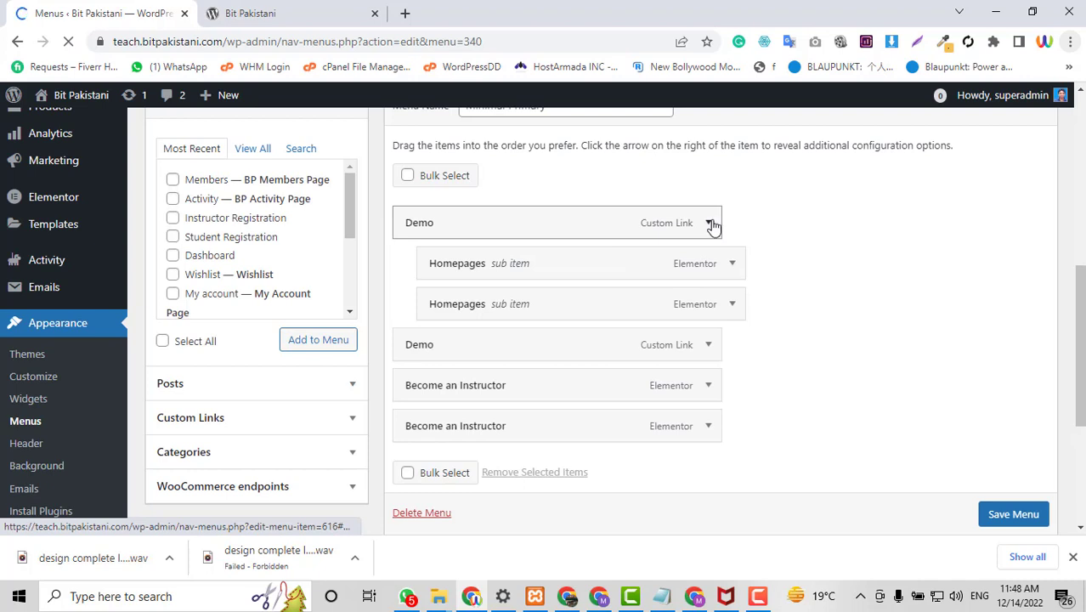
Remove both Demo items, both Homepages items and the duplicate Become an Instructor, then save.
click(709, 260)
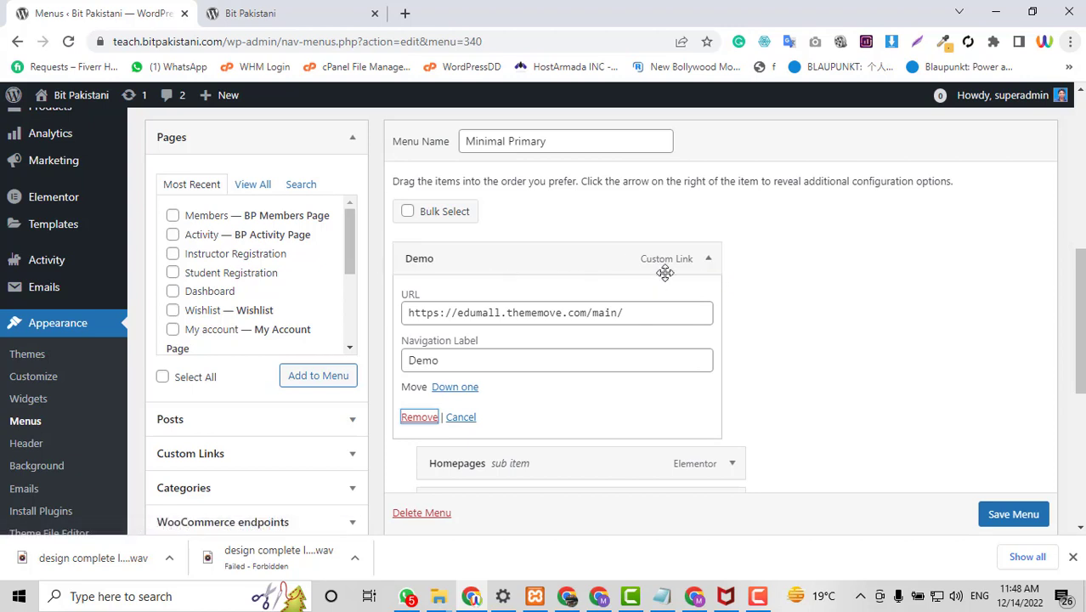
click(420, 417)
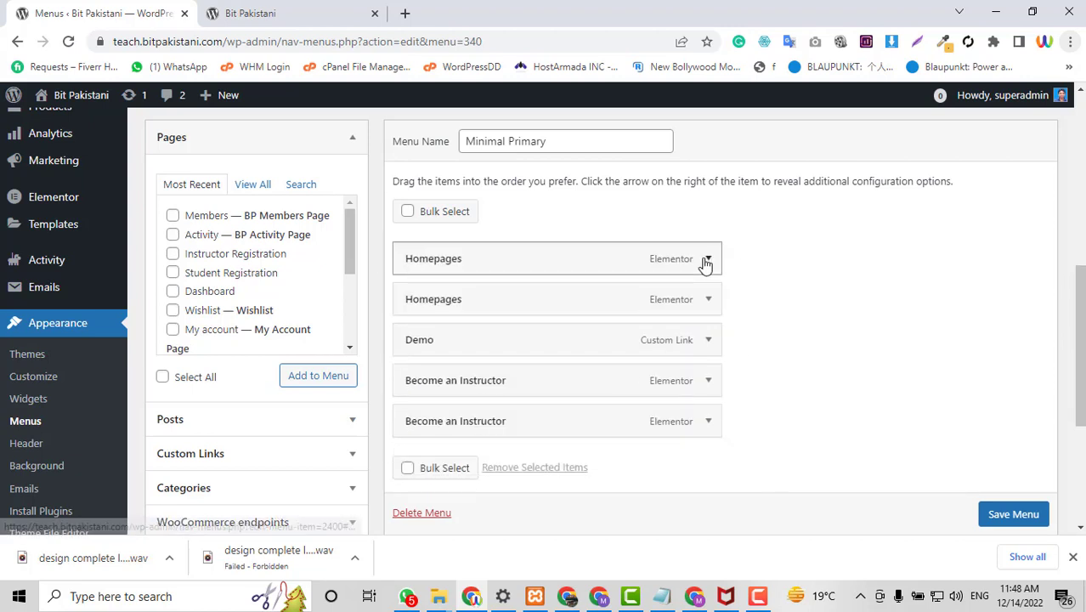
click(706, 265)
click(412, 405)
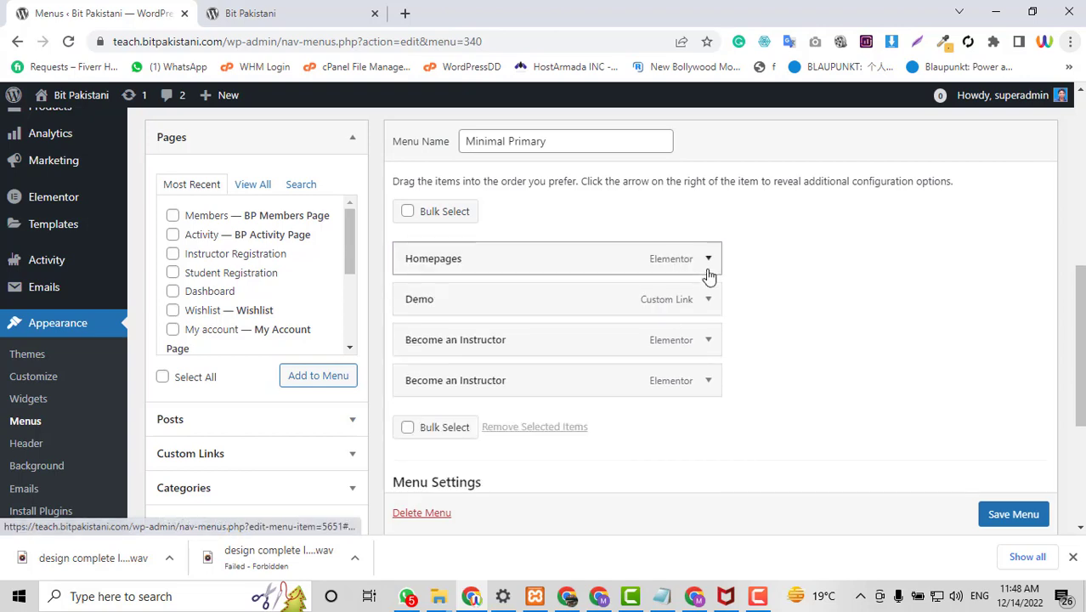
click(707, 270)
click(418, 408)
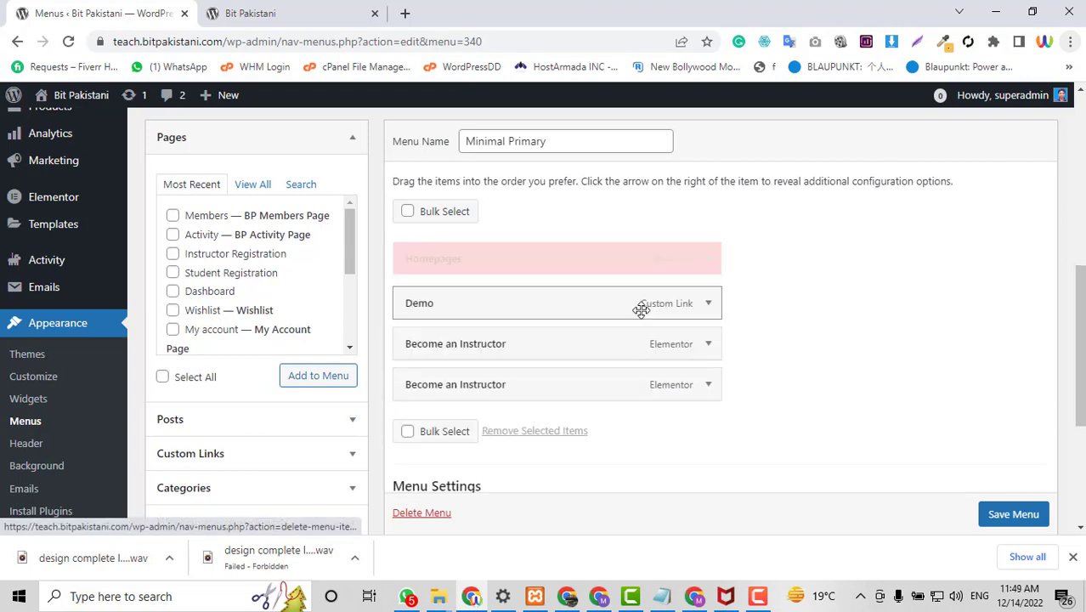
click(705, 262)
click(417, 417)
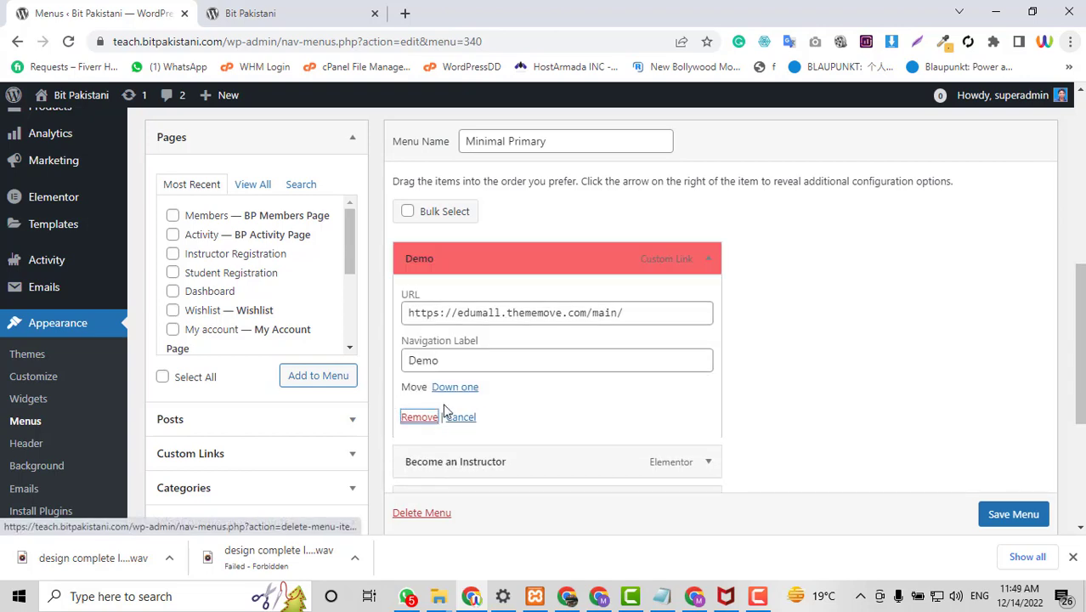
click(707, 255)
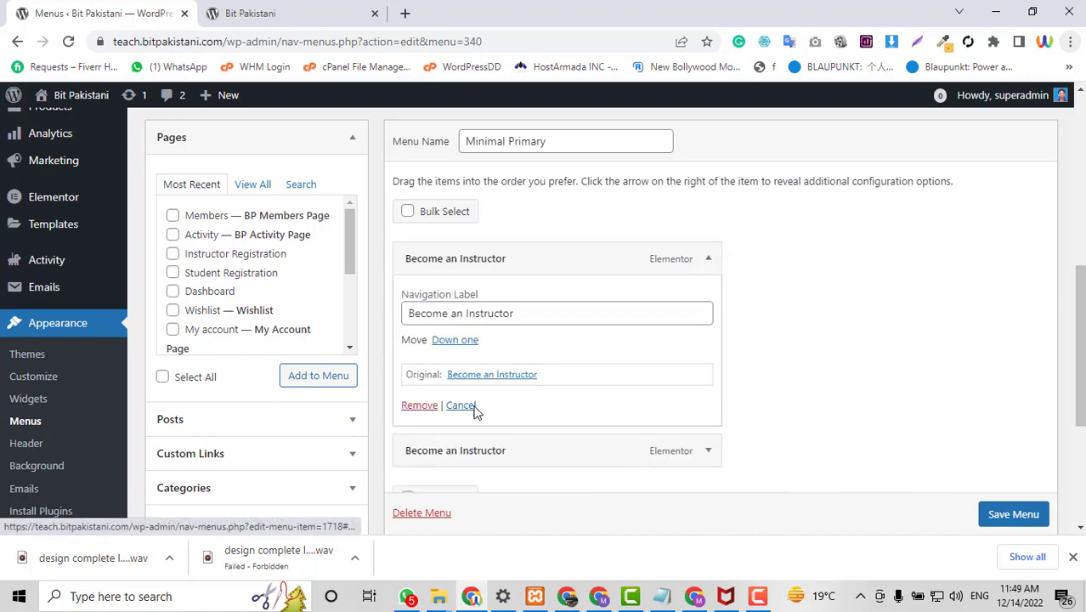
click(419, 406)
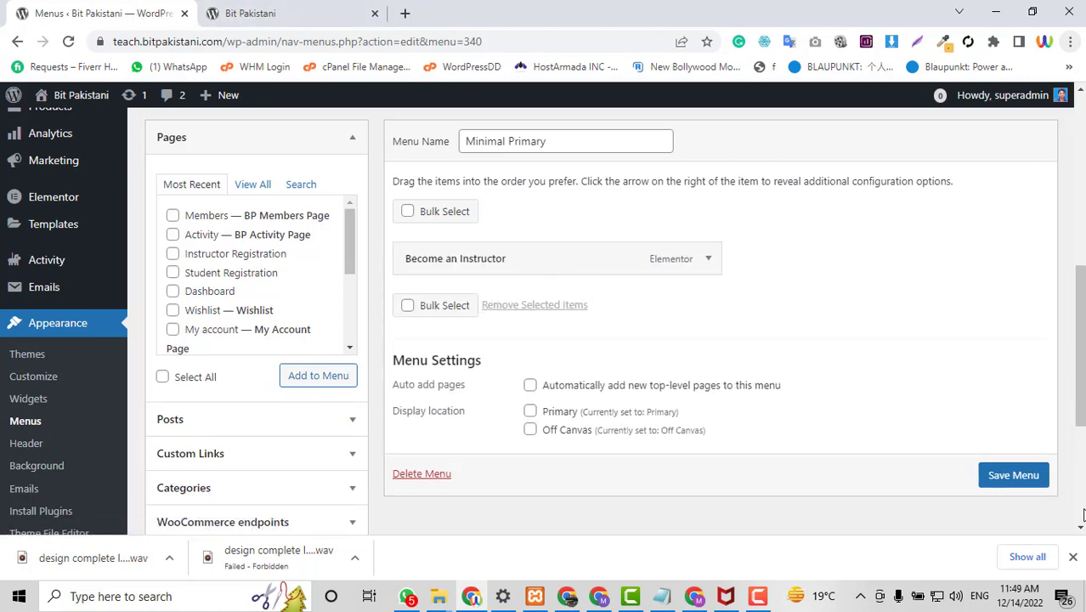
click(1004, 478)
click(218, 8)
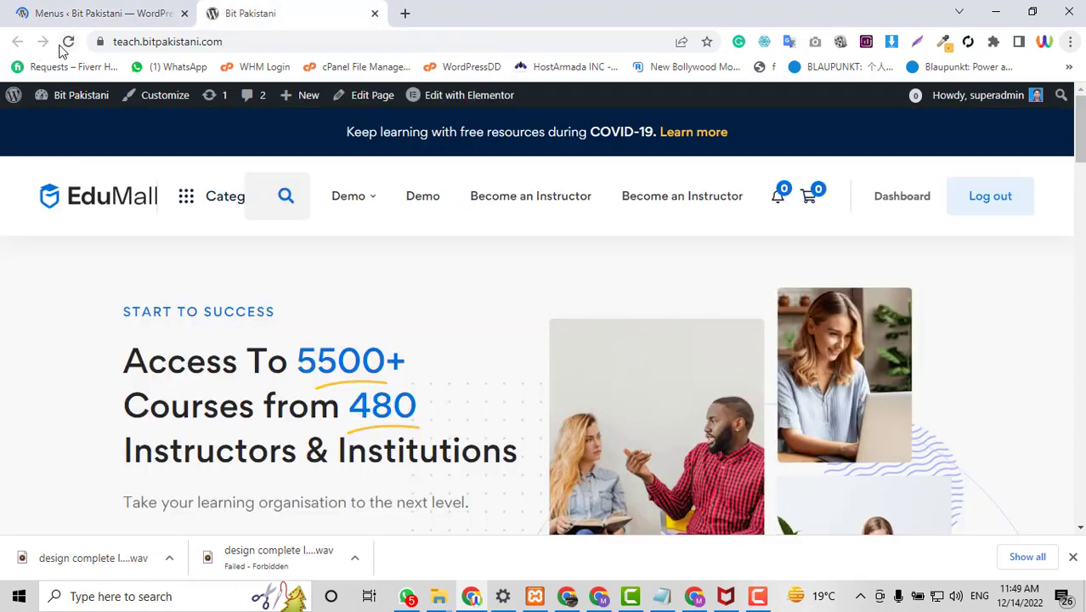
Reload the homepage to check its header shows only Category, search and Become an Instructor.
click(68, 42)
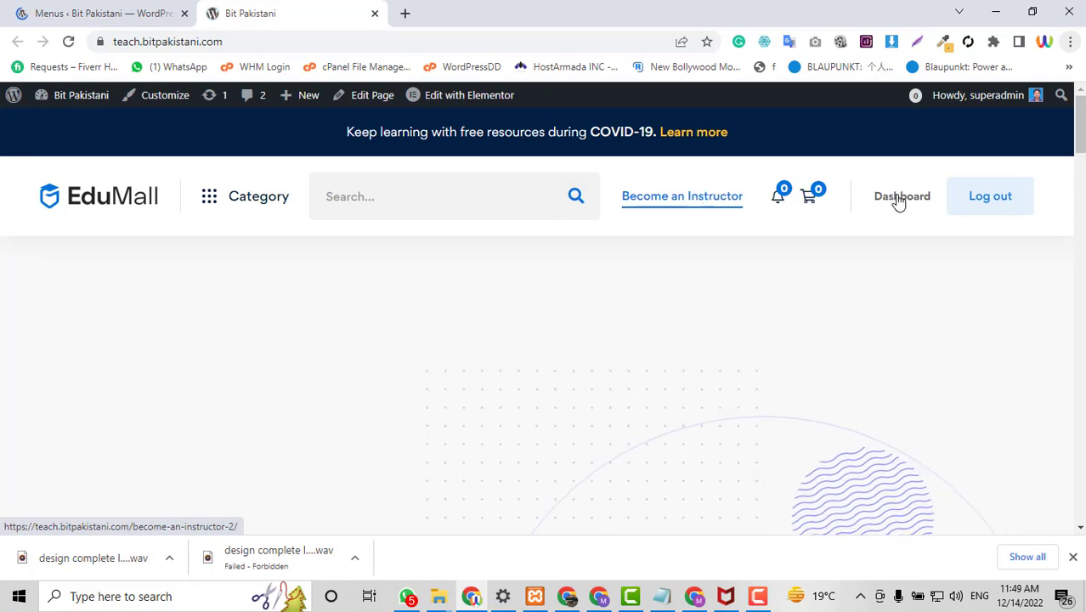
click(116, 7)
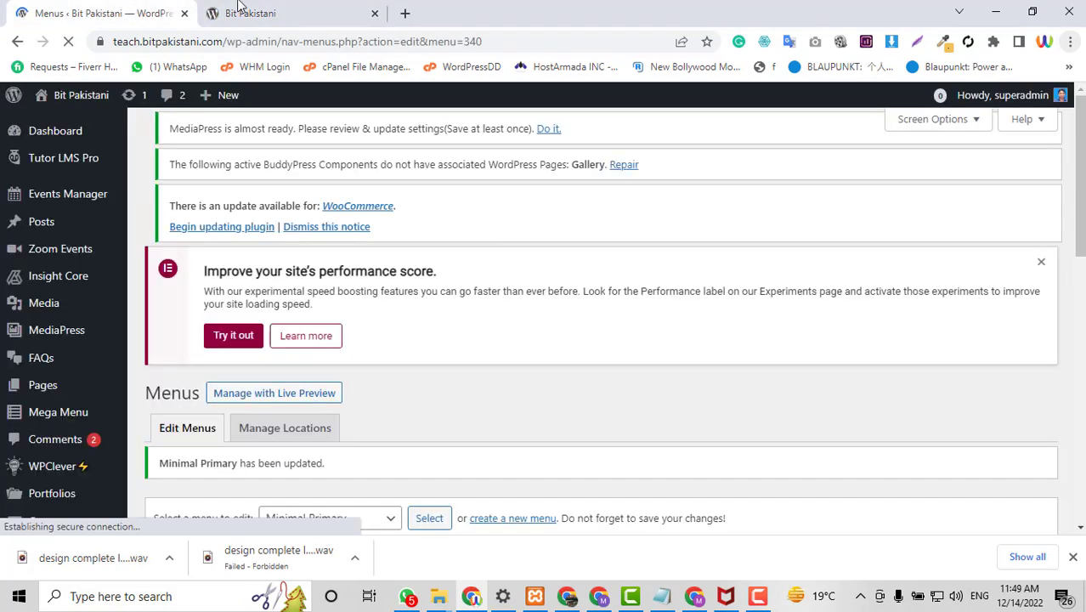
click(239, 7)
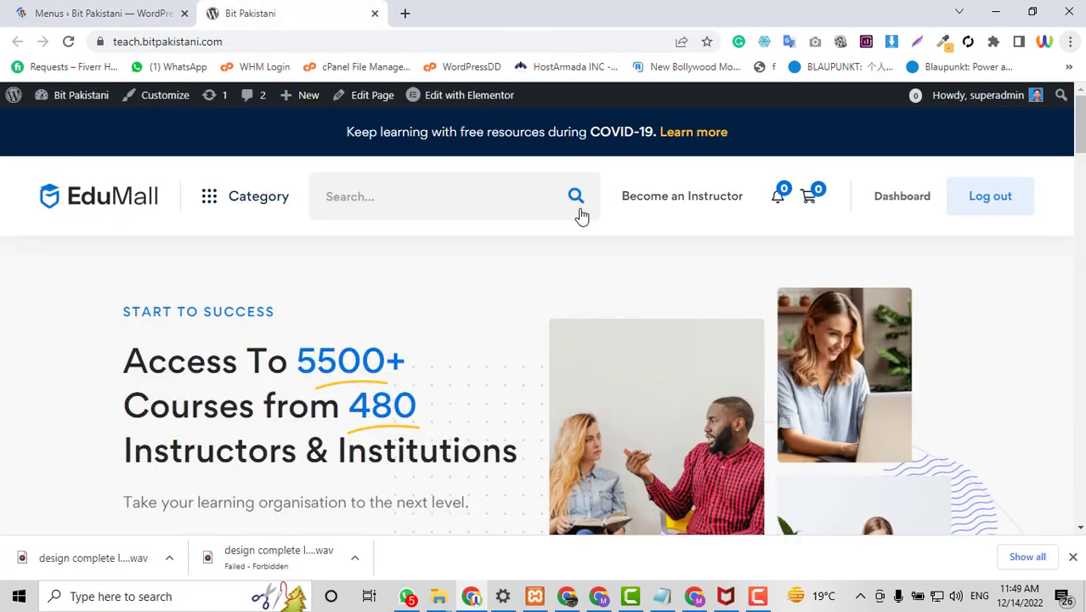
Check the Art & Design category page header, then return to the Minimal Primary menu editor.
mouse_move(243, 213)
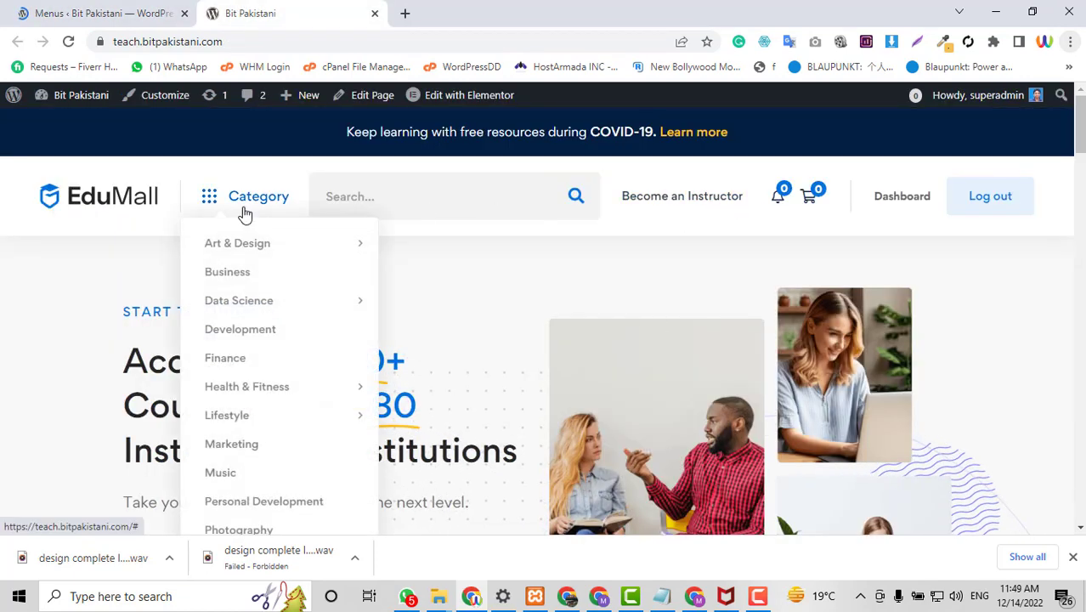
mouse_move(242, 241)
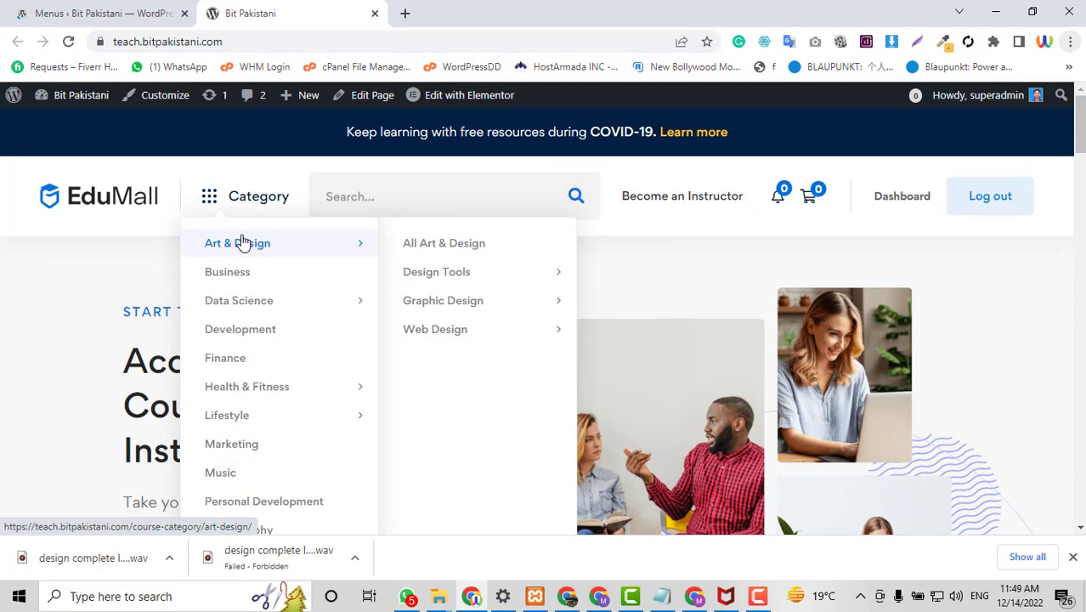
click(243, 242)
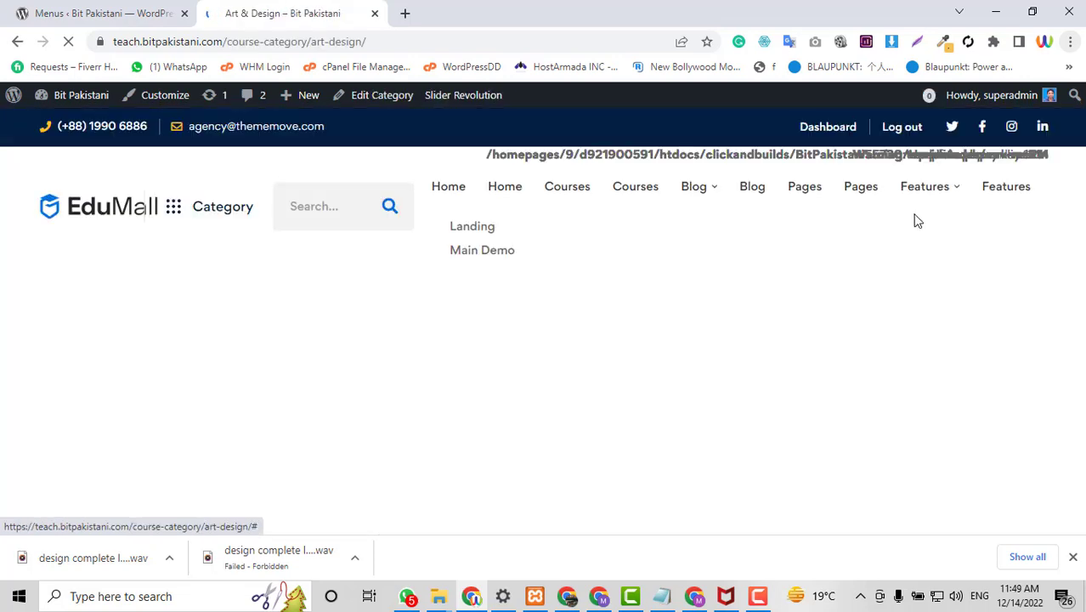
scroll(510, 311, down, 8)
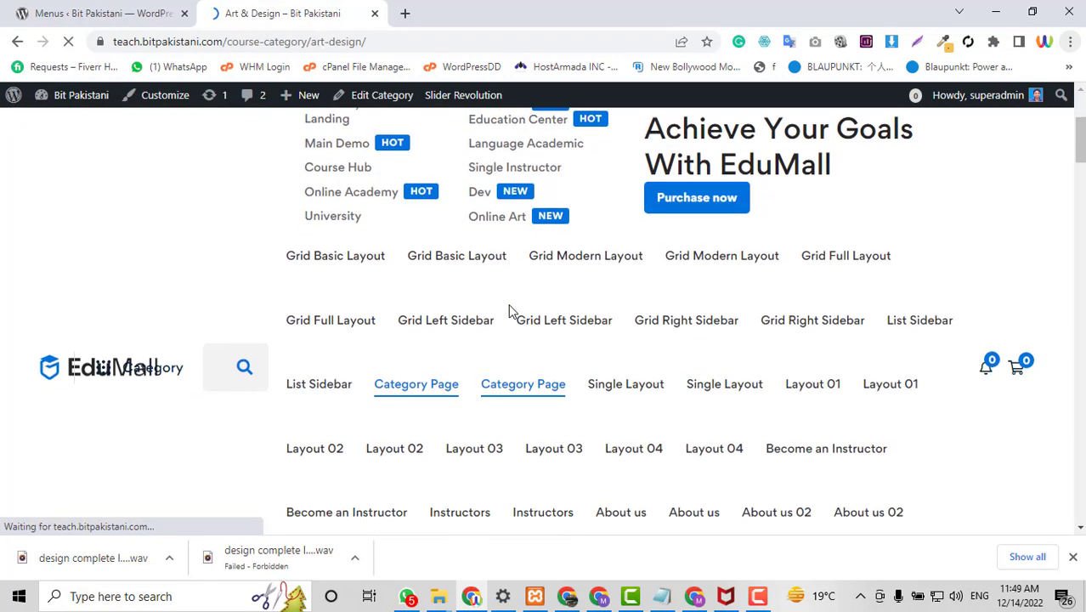
scroll(510, 310, up, 10)
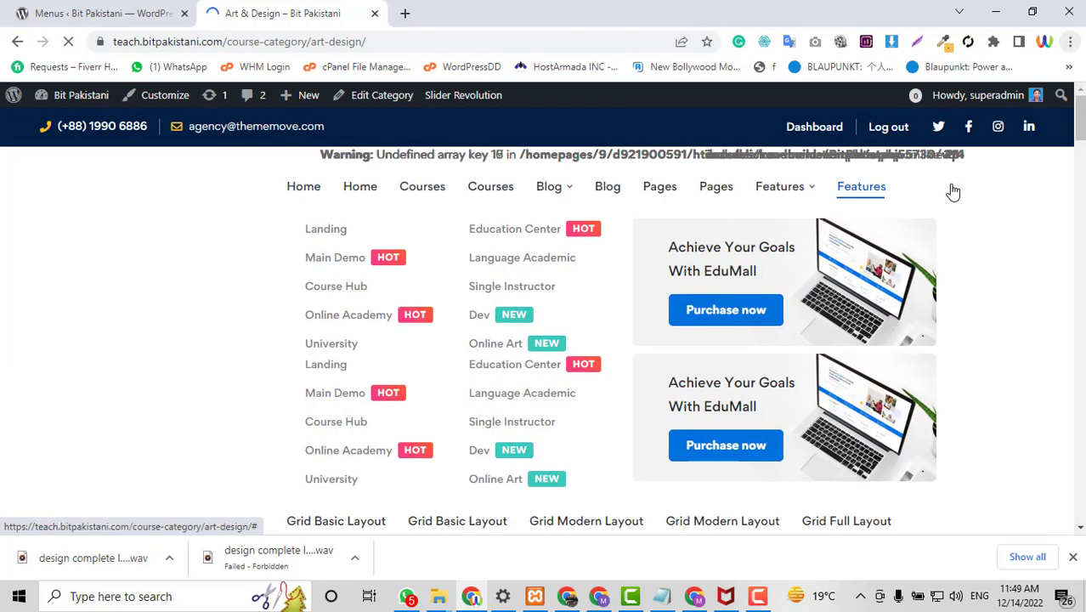
click(108, 13)
scroll(537, 316, down, 3)
scroll(537, 317, down, 1)
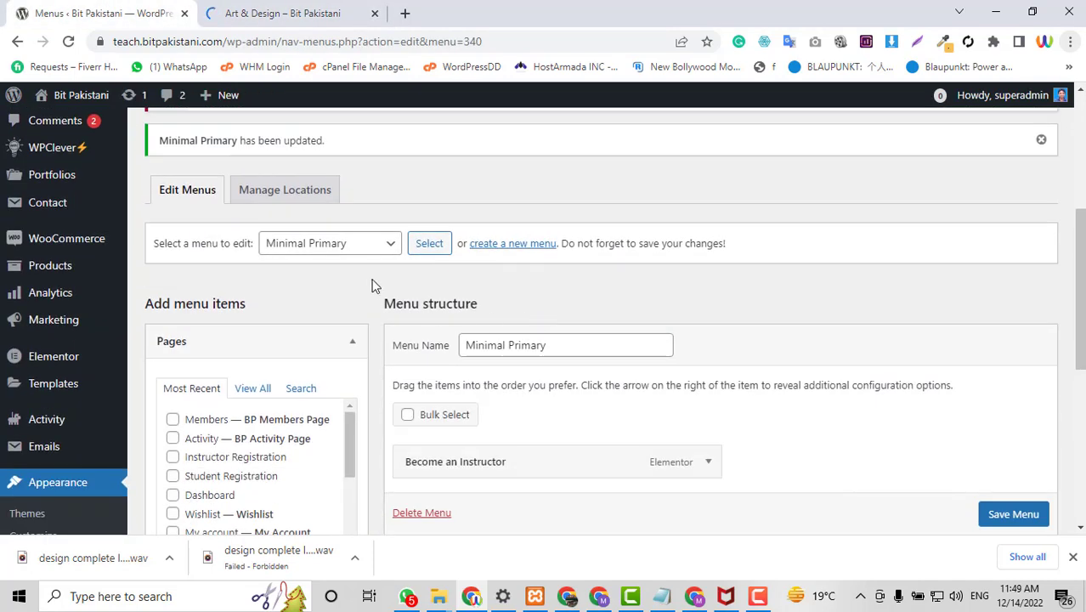
Load the Primary menu in the menu editor and scroll through its structure.
click(347, 245)
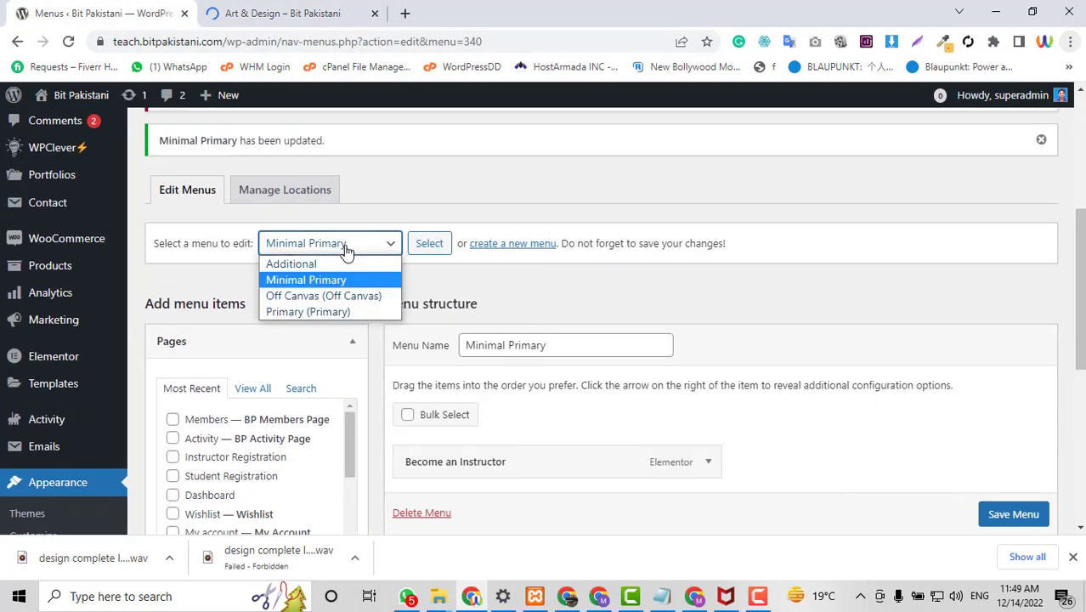
click(312, 307)
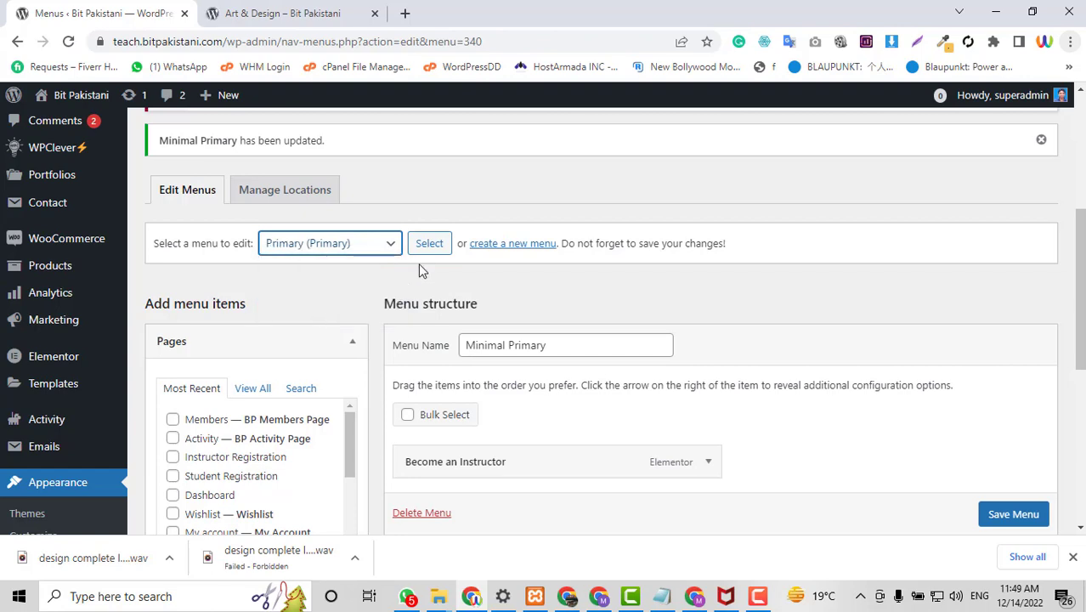
click(429, 243)
scroll(961, 395, down, 4)
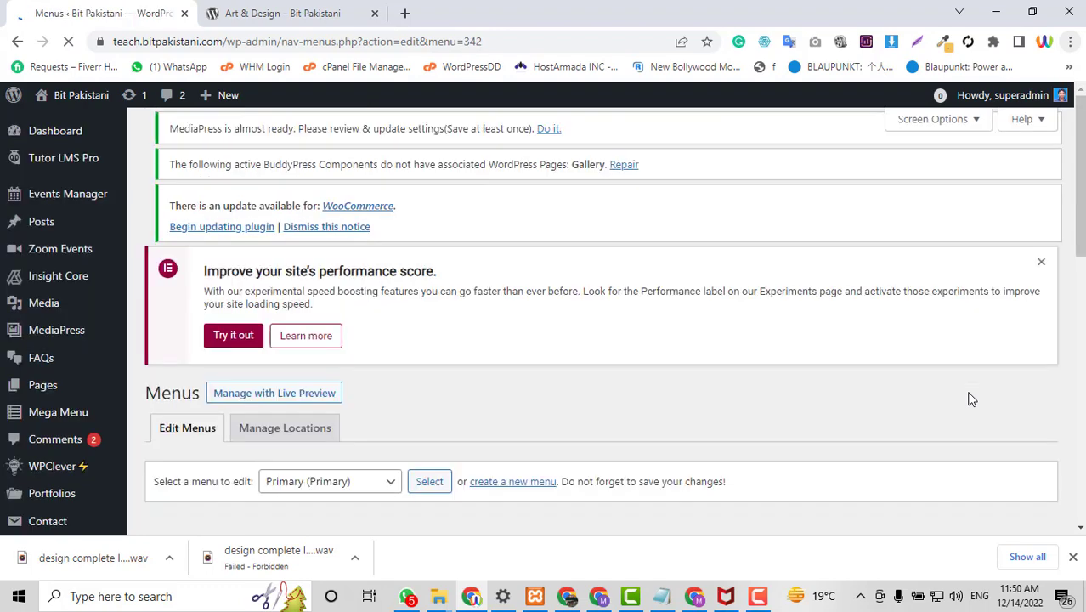
scroll(971, 399, down, 10)
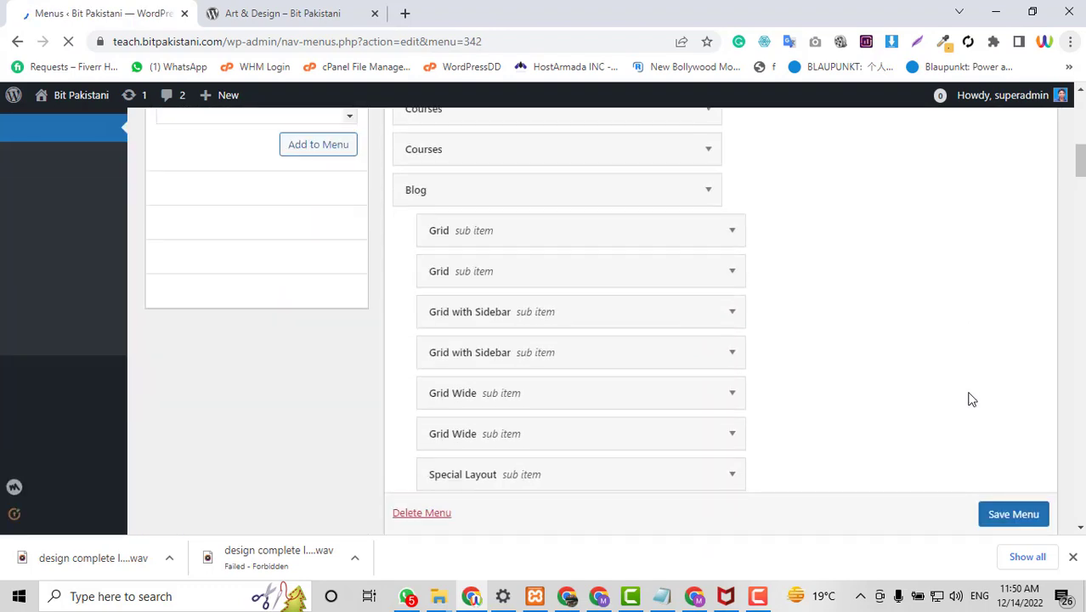
scroll(972, 400, down, 20)
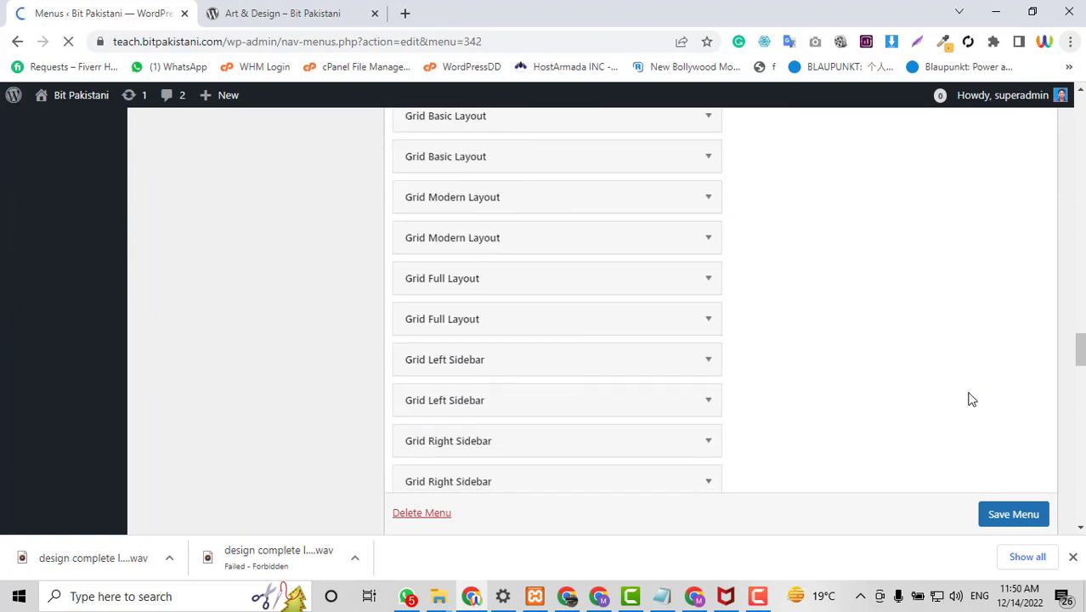
scroll(972, 400, up, 3)
scroll(971, 399, down, 10)
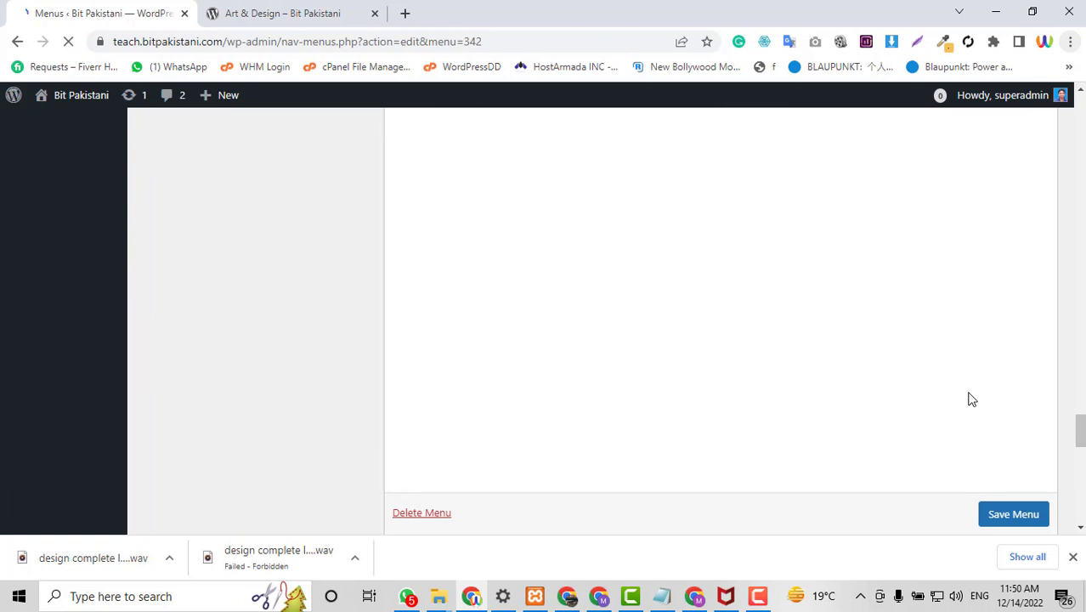
scroll(972, 399, up, 9)
scroll(971, 400, up, 10)
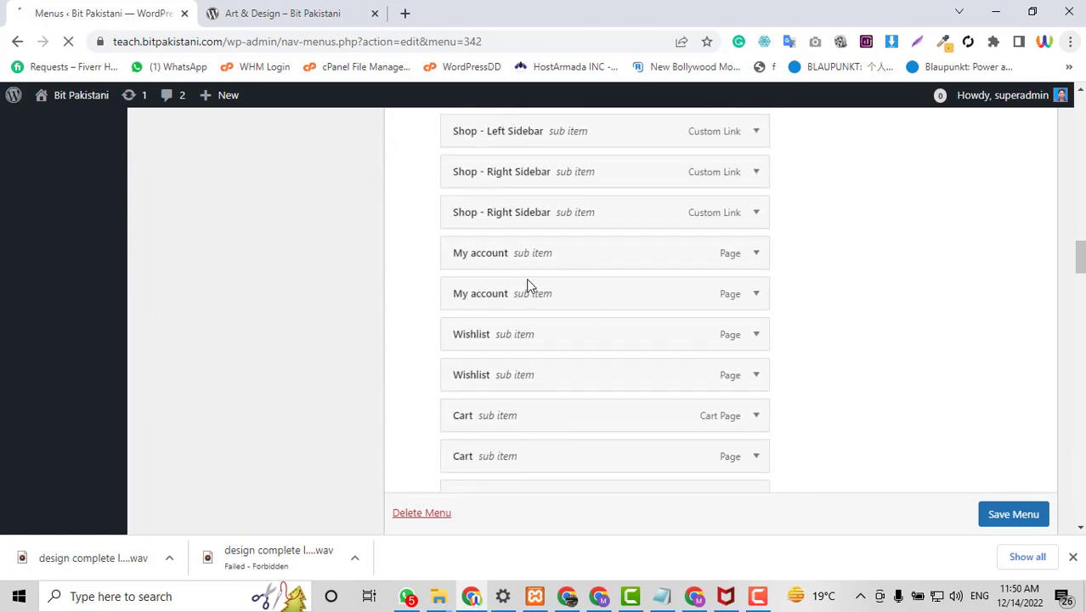
scroll(805, 272, up, 12)
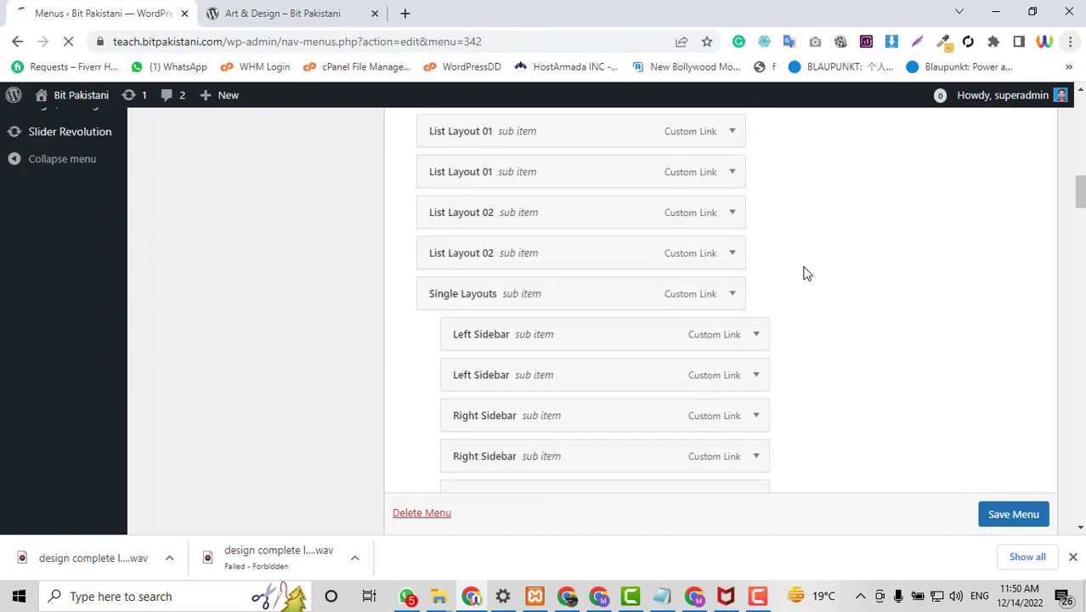
scroll(805, 272, up, 6)
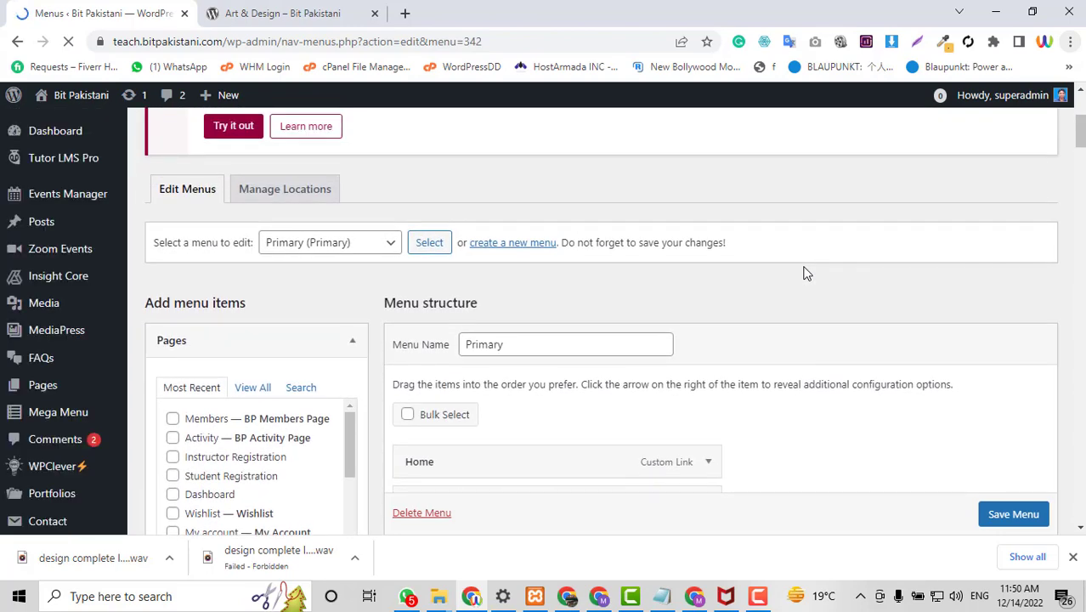
Glance at the live Art & Design page, then start creating a new menu.
click(272, 9)
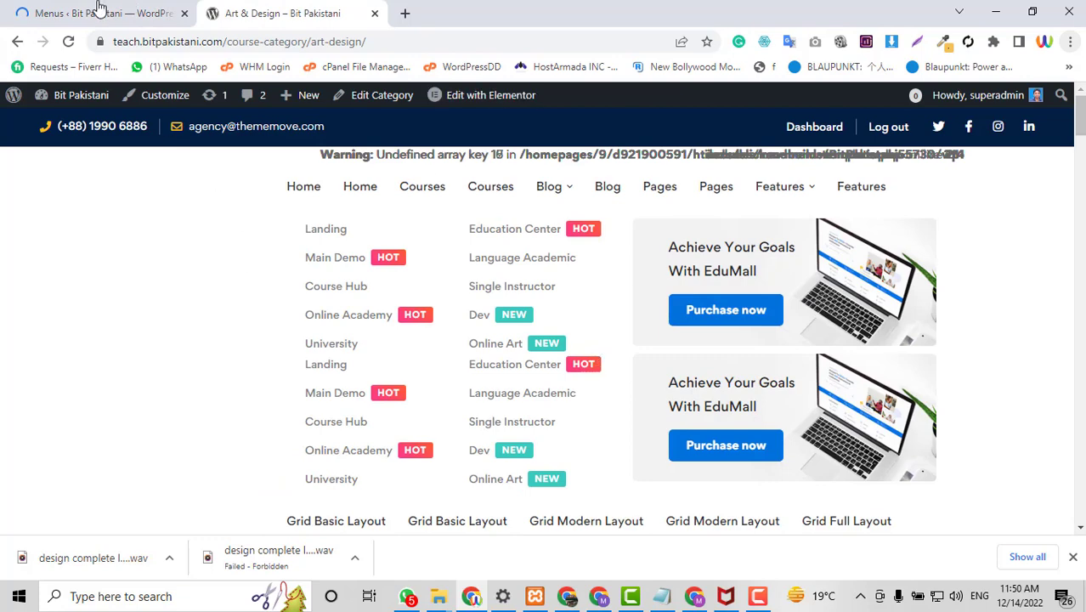
click(137, 7)
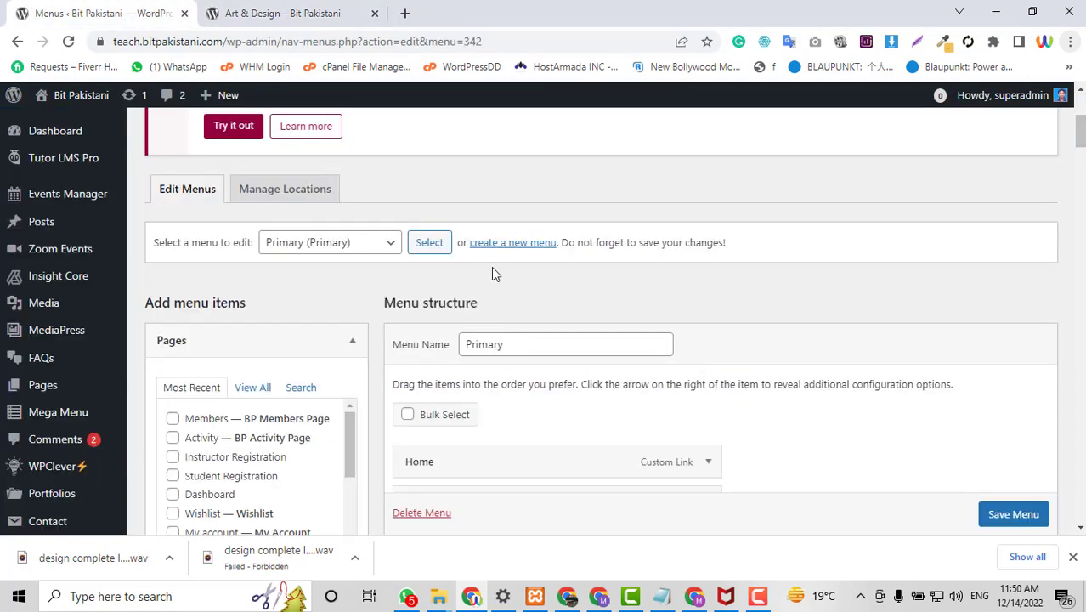
click(504, 245)
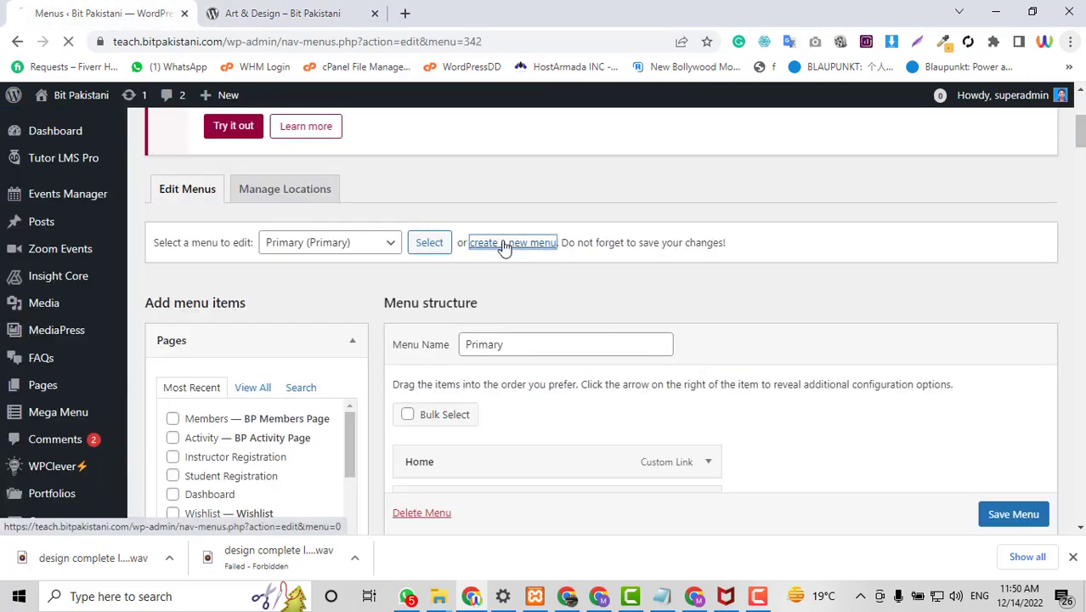
click(284, 8)
Look through the existing menus list on the Menus page, leaving the selection unchanged.
click(121, 6)
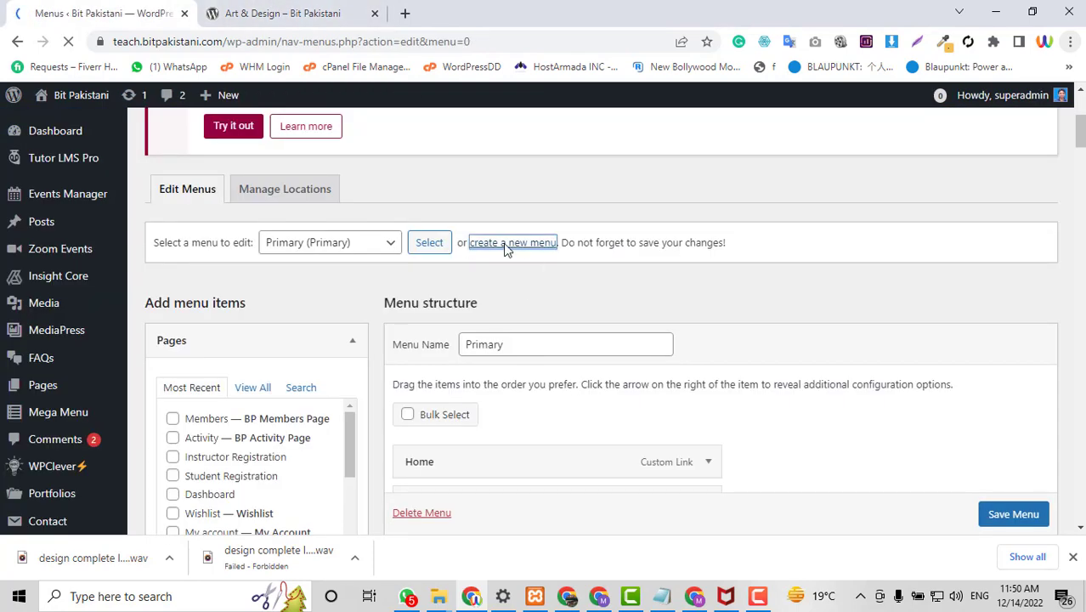
scroll(609, 295, down, 3)
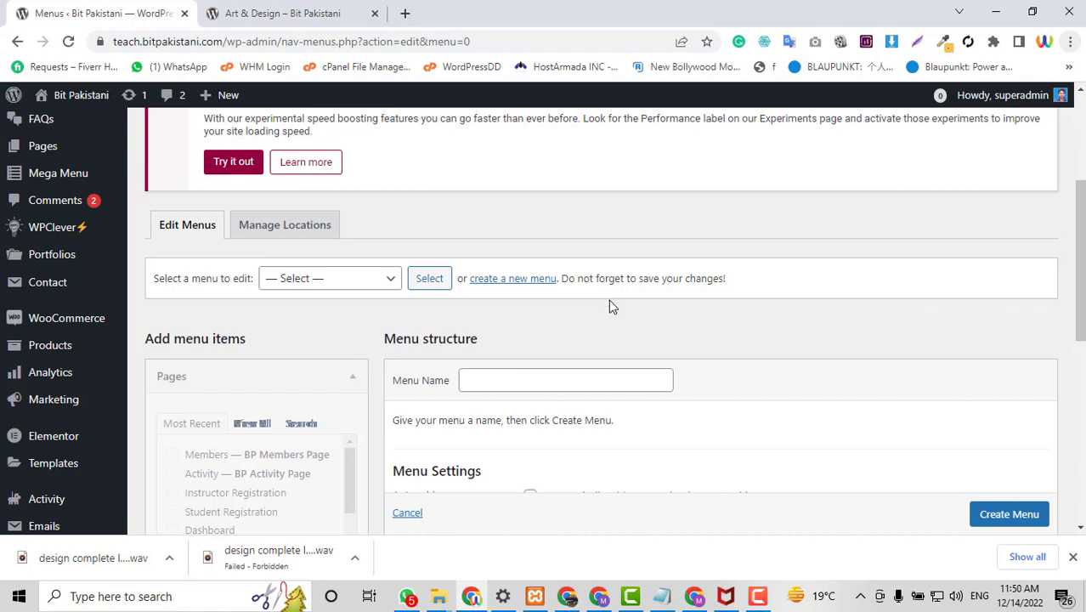
scroll(637, 318, down, 2)
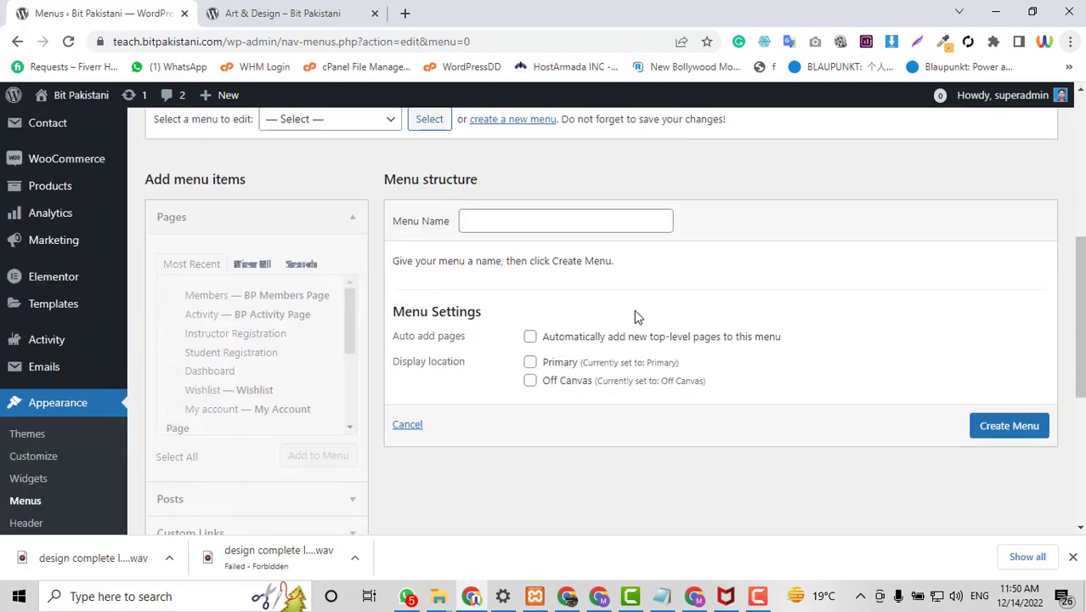
scroll(469, 304, up, 2)
click(359, 284)
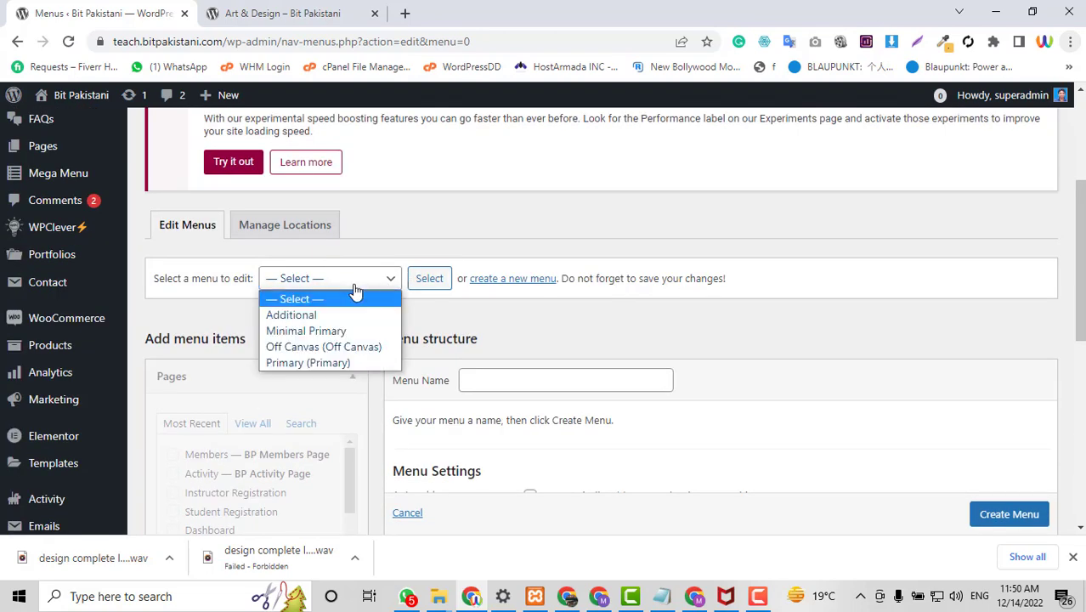
click(568, 291)
scroll(652, 308, down, 2)
Create a menu named 'Primery menu for inner pages' assigned to the Primary location.
click(492, 223)
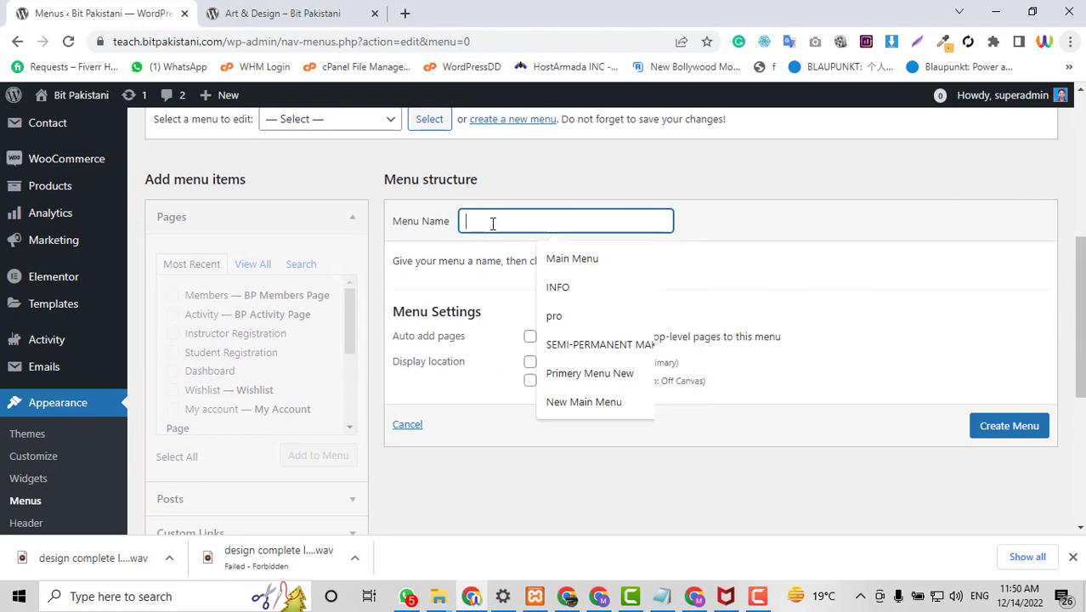
text(Primery m)
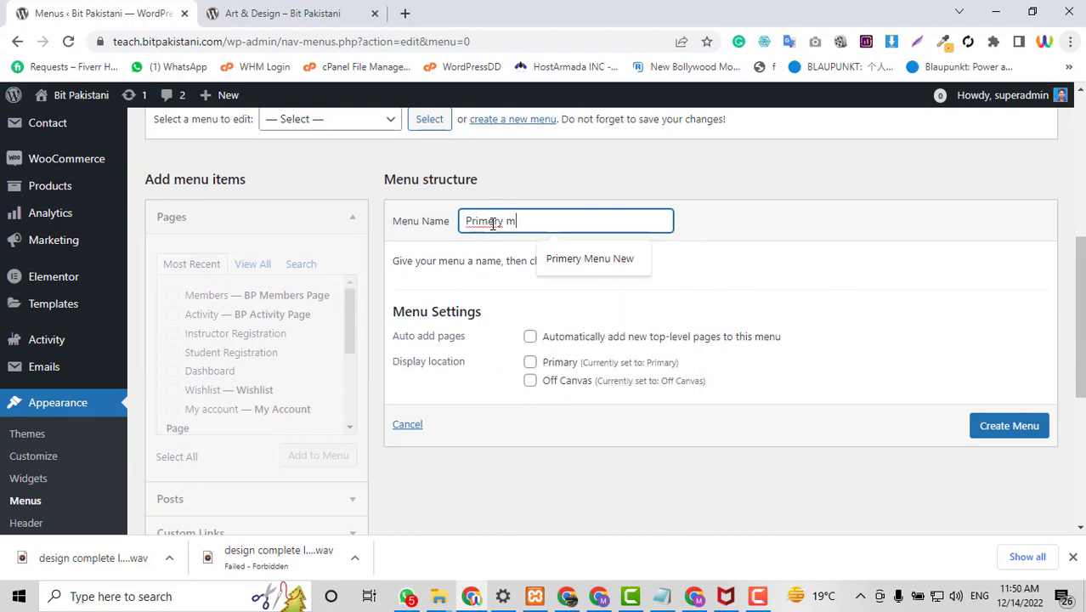
text(enu for inner pages)
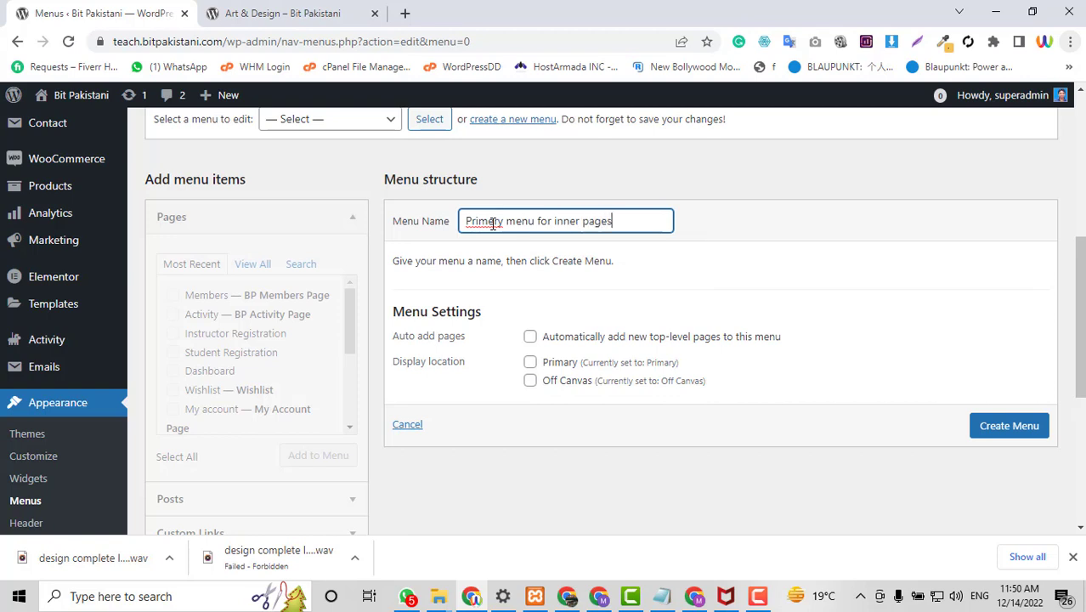
click(531, 363)
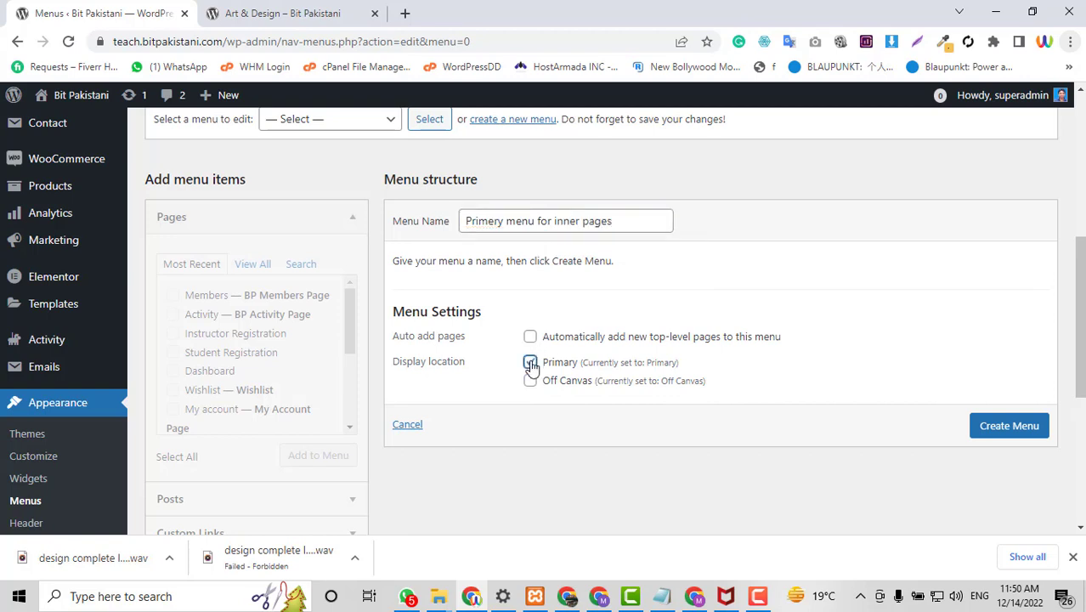
click(1023, 436)
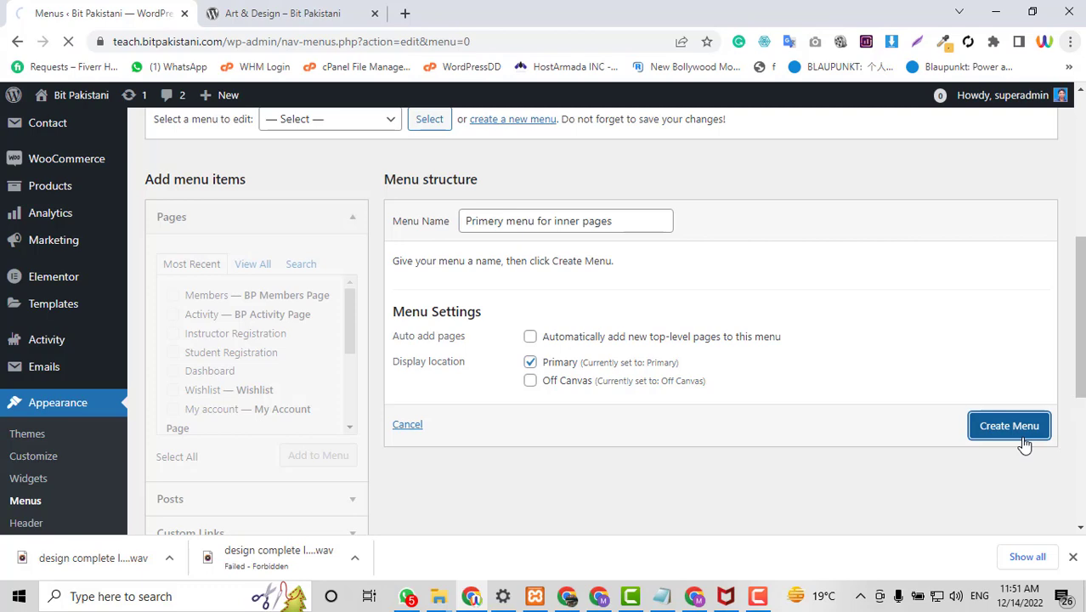
key(ctrl+Tab)
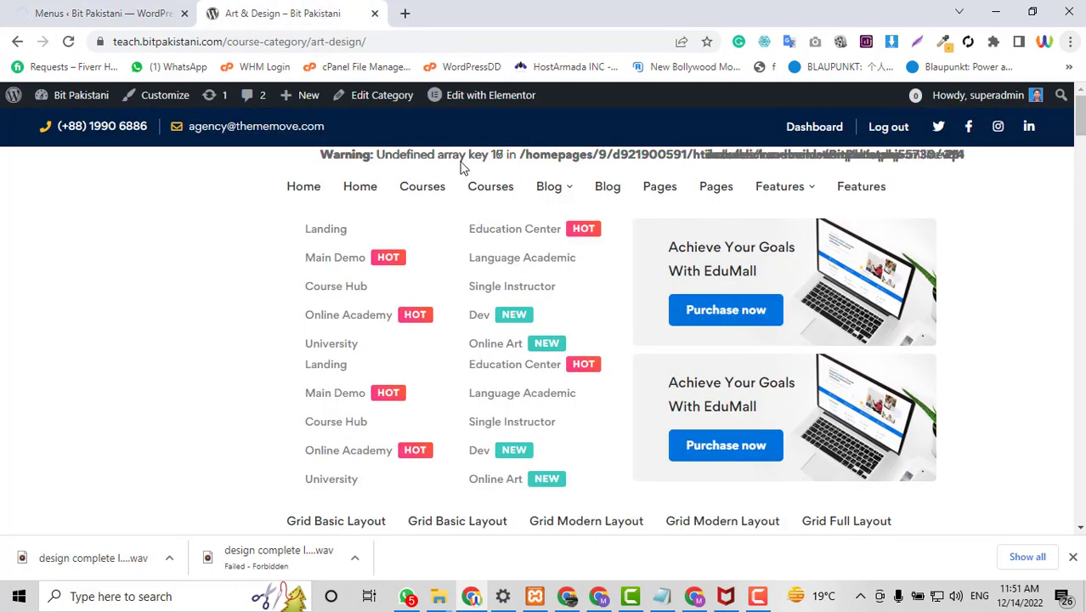
key(ctrl+Tab)
scroll(729, 359, down, 5)
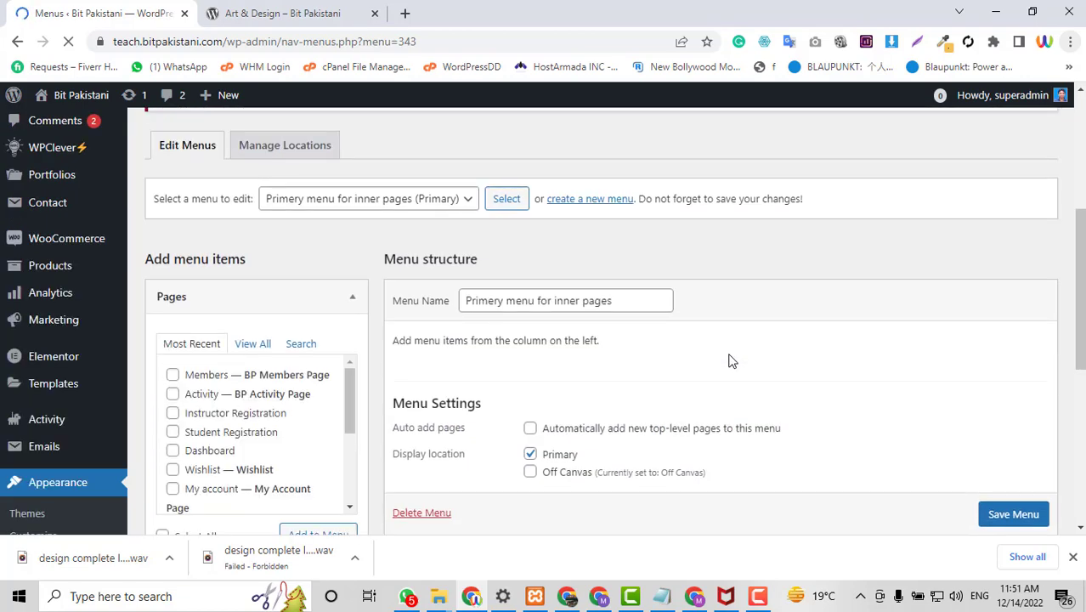
Under Pages > View All, tick About us, Become an Instructor and Contact us.
scroll(729, 359, down, 2)
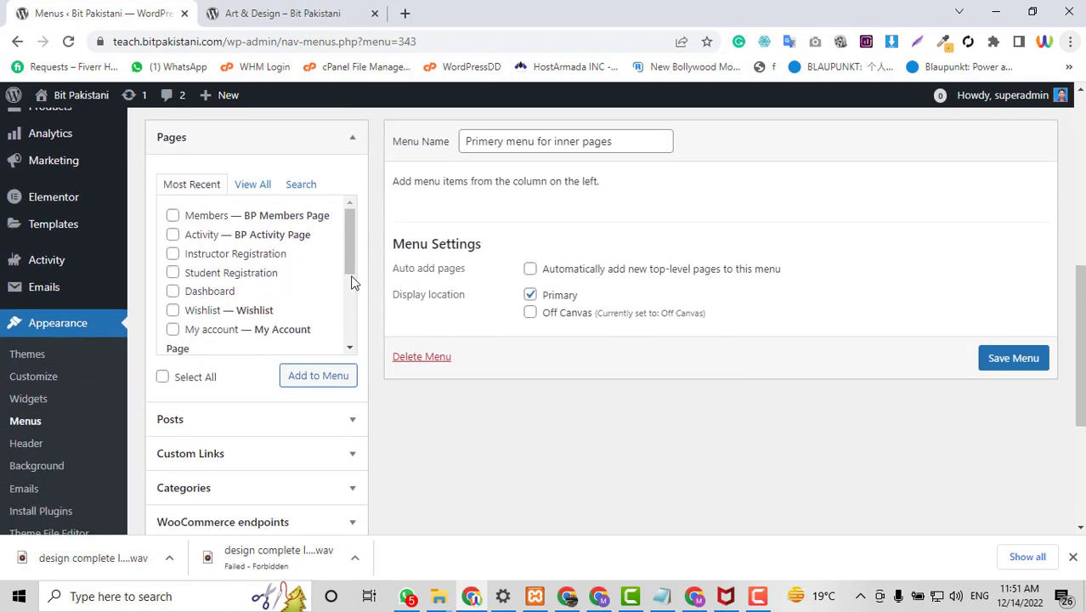
scroll(352, 285, down, 3)
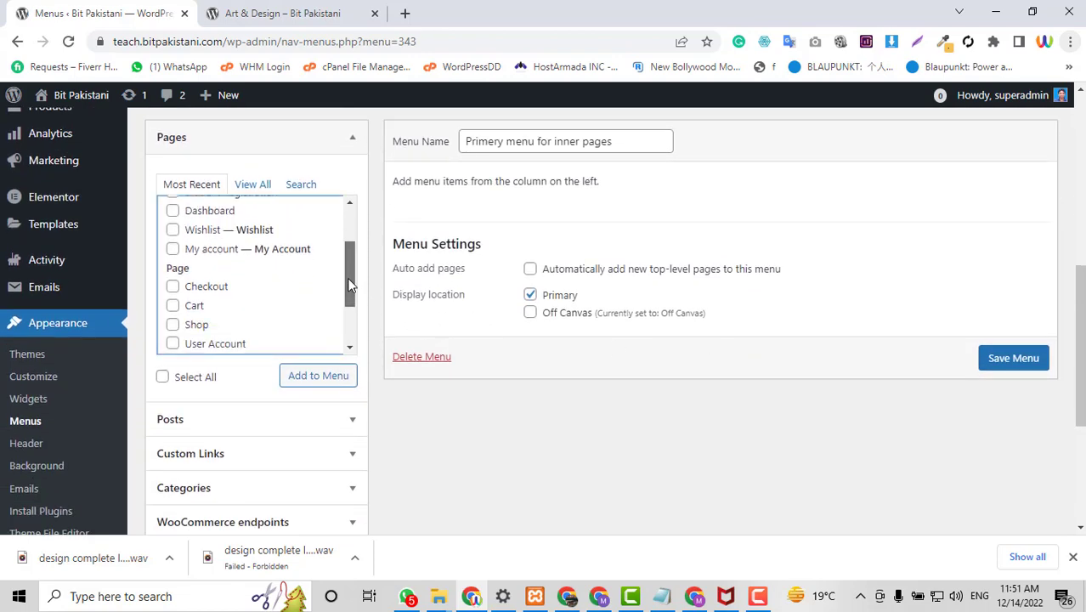
drag(352, 285, 346, 244)
click(266, 191)
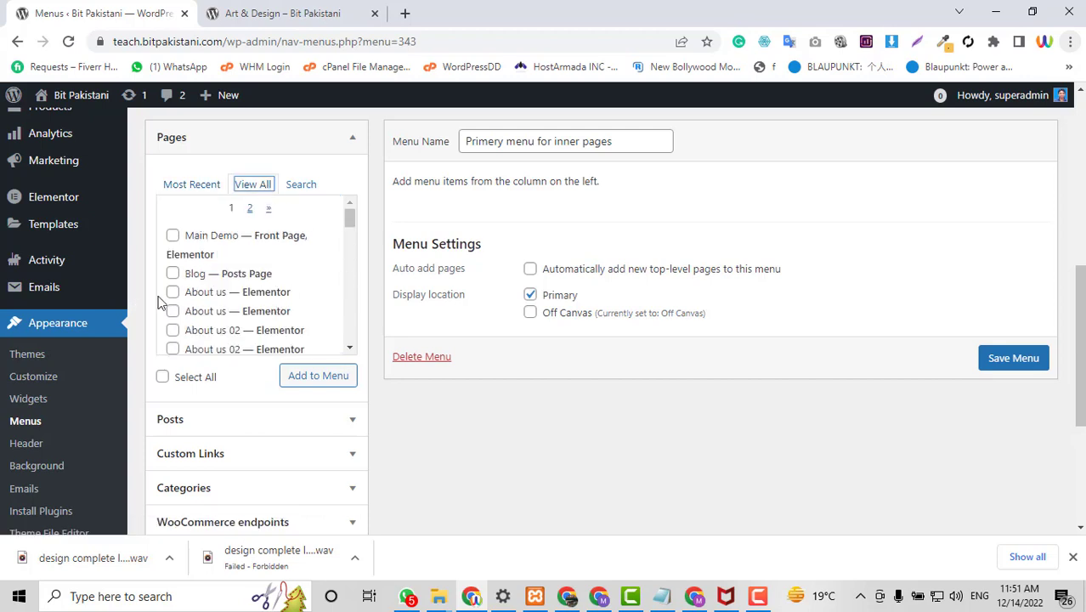
click(173, 292)
scroll(235, 284, down, 2)
scroll(185, 293, up, 2)
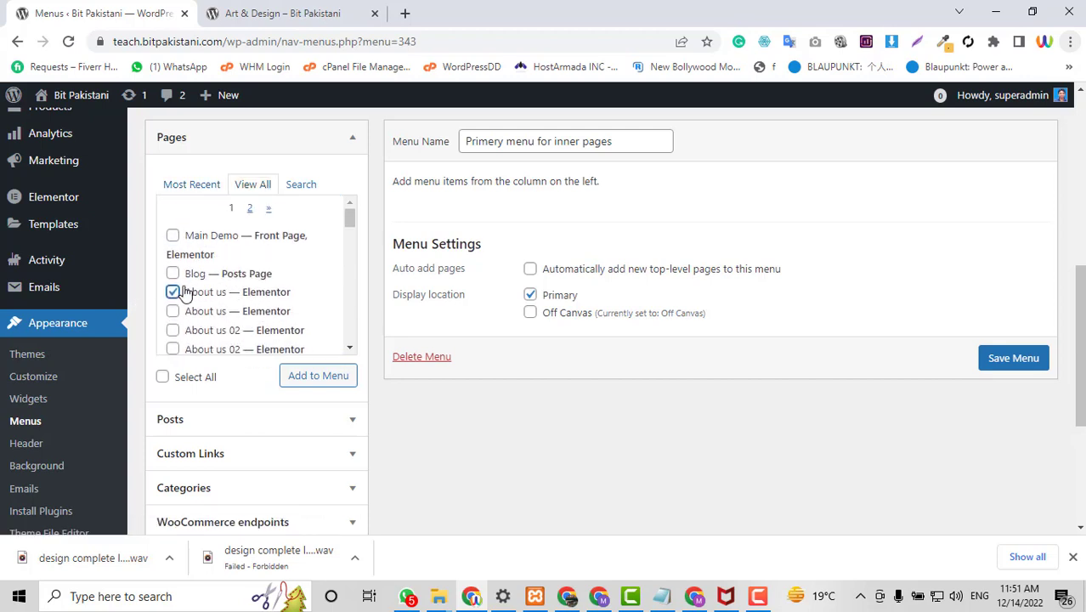
scroll(259, 274, down, 2)
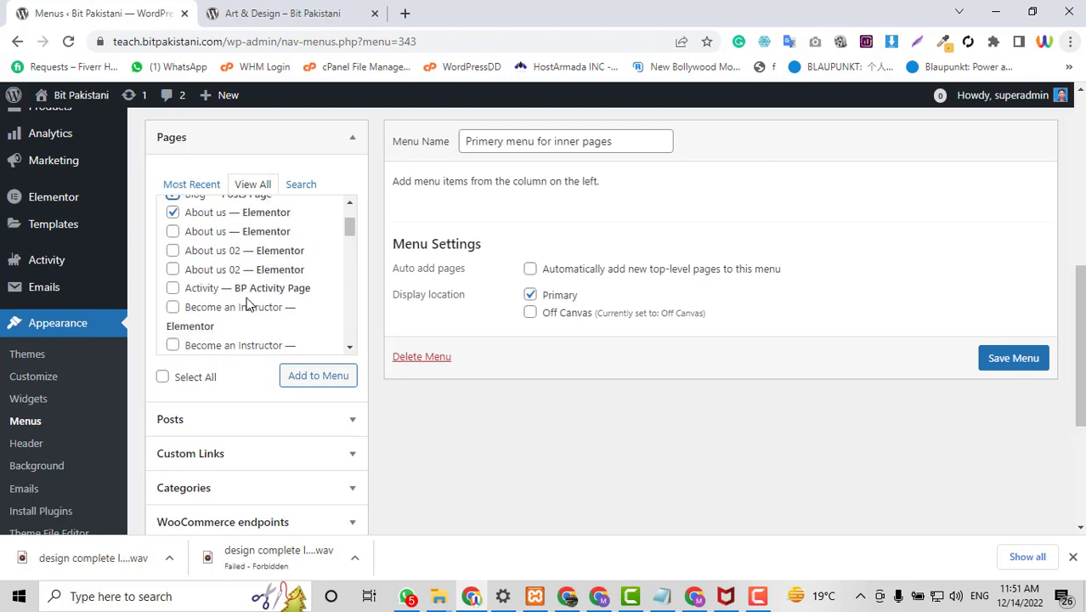
scroll(173, 252, down, 2)
click(173, 229)
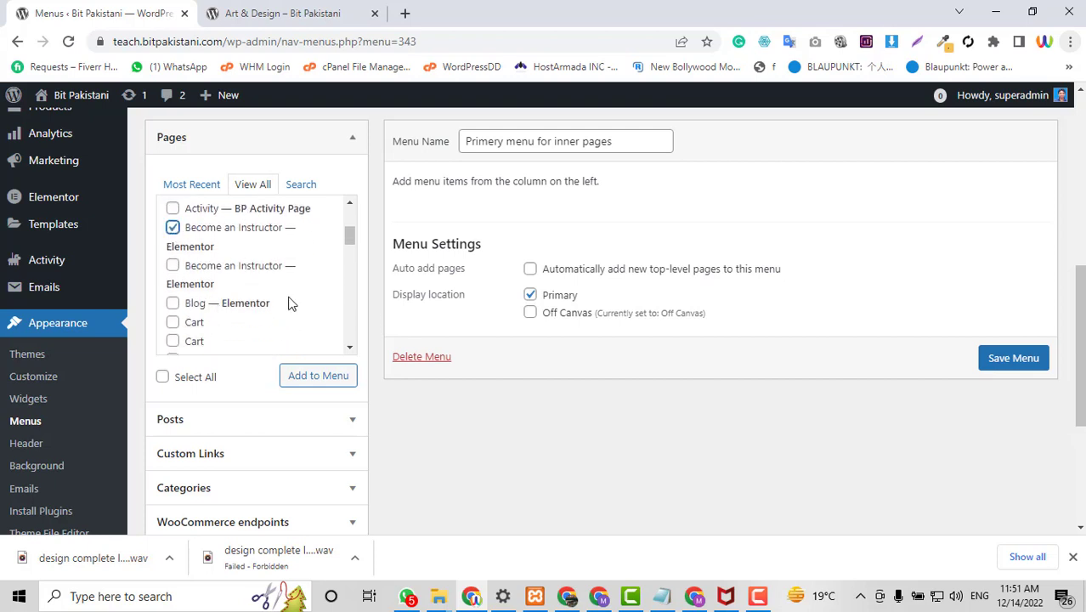
scroll(289, 303, up, 3)
scroll(291, 304, down, 5)
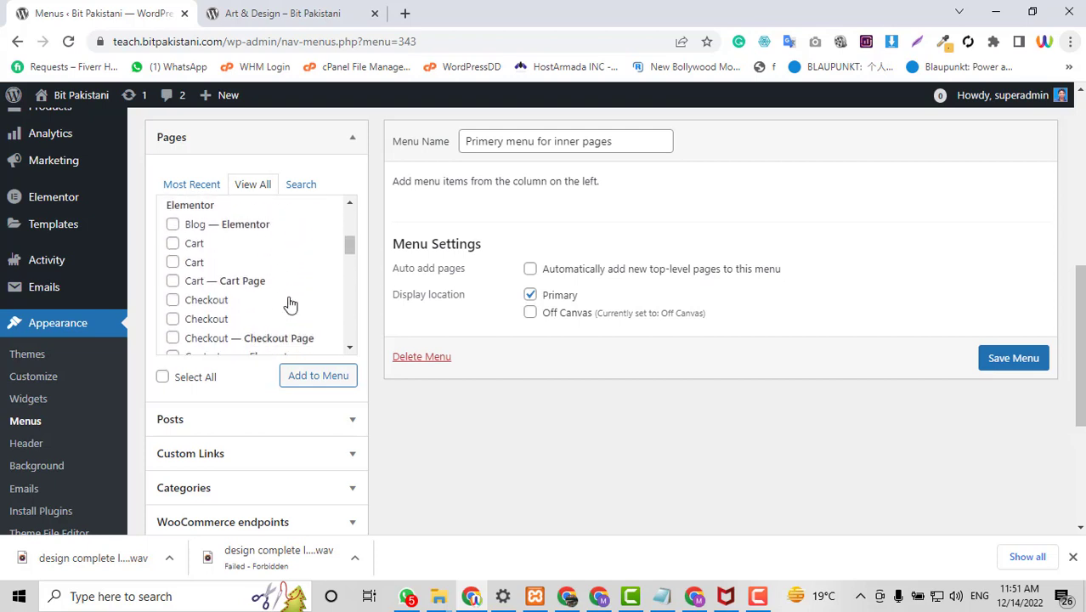
scroll(289, 304, down, 4)
scroll(289, 303, up, 2)
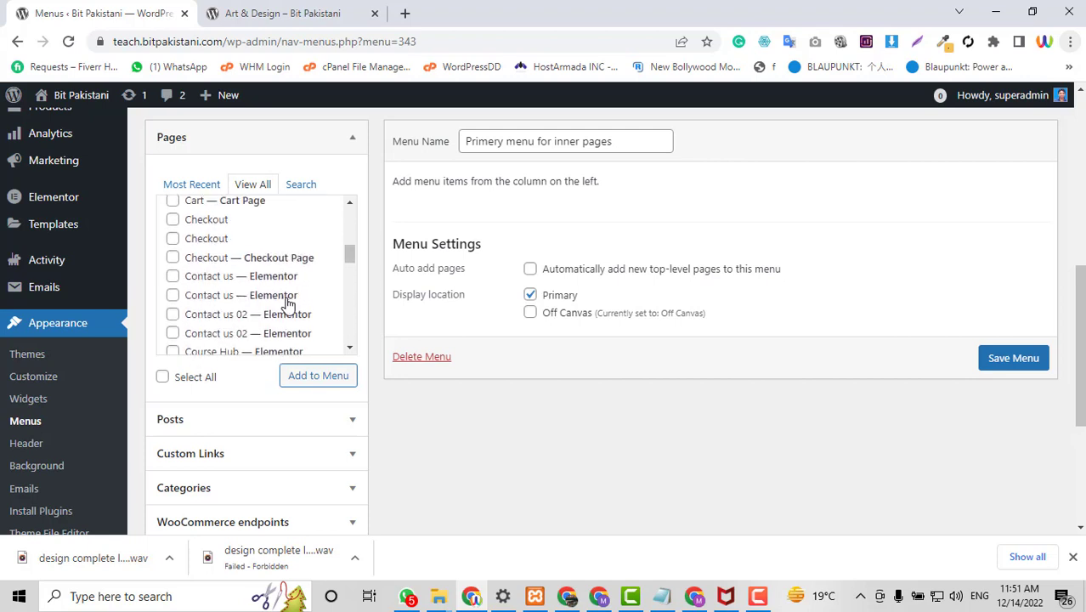
click(173, 276)
Add the ticked pages, move Become an Instructor below Contact us, and save the menu.
click(302, 374)
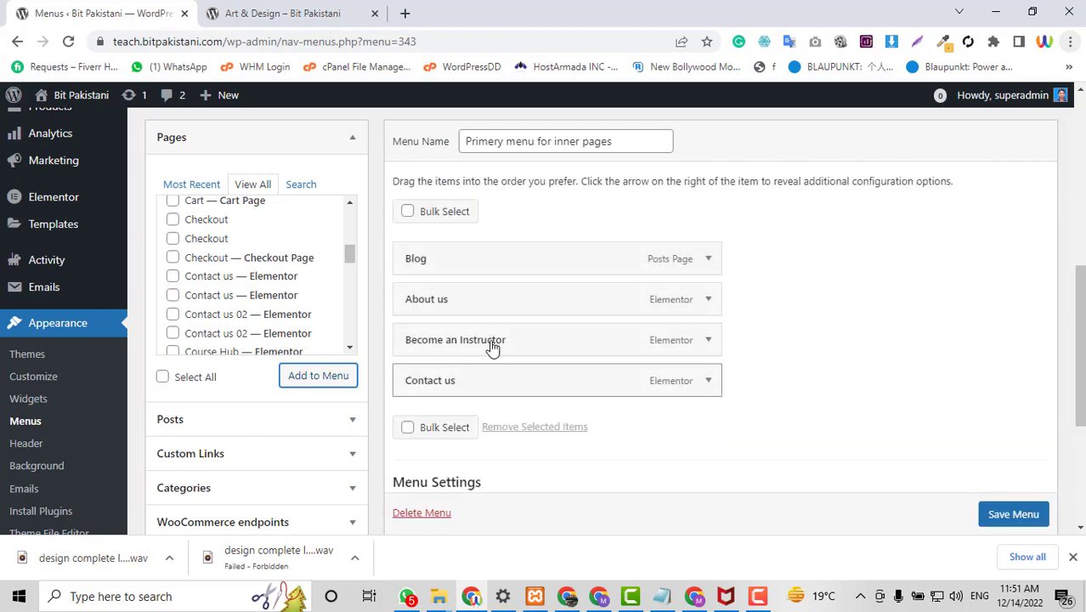
drag(492, 346, 501, 395)
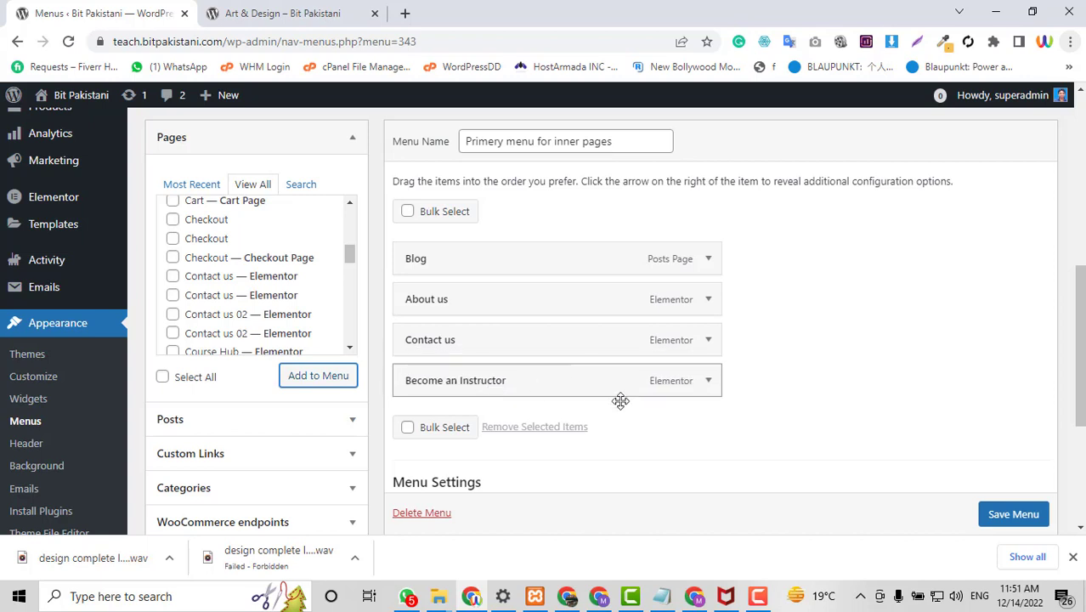
scroll(1009, 520, down, 1)
click(1012, 516)
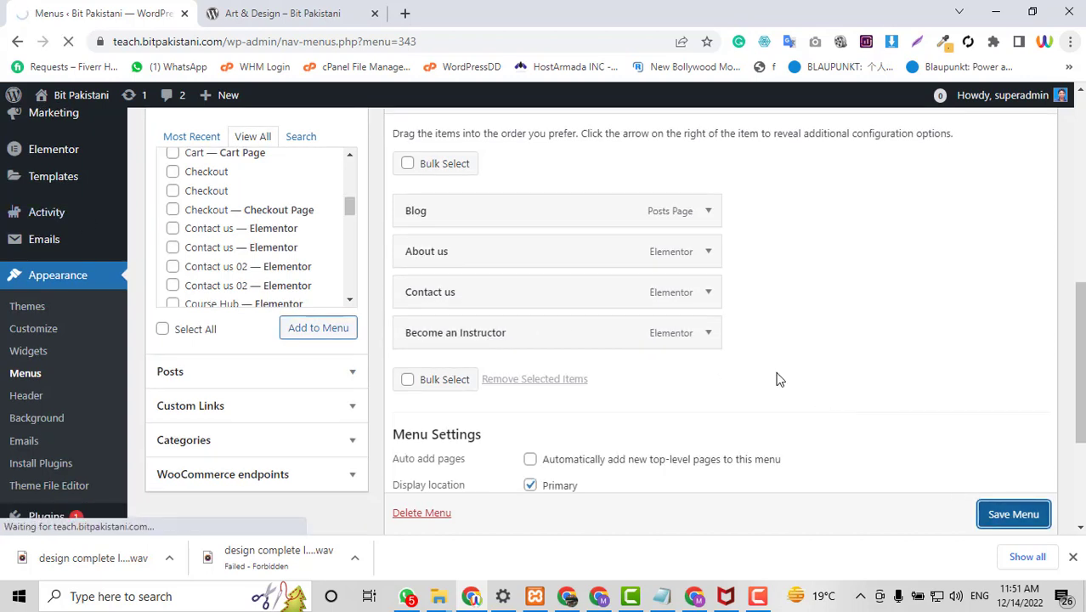
key(ctrl+Tab)
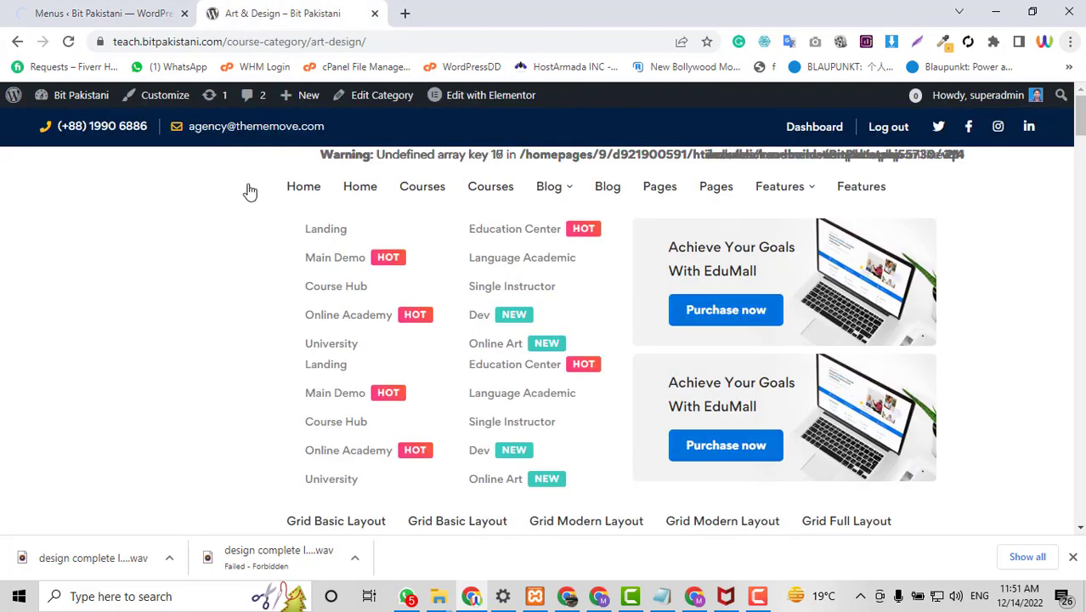
Reload the live Art & Design page to check the new header menu, then return to Menus.
click(162, 12)
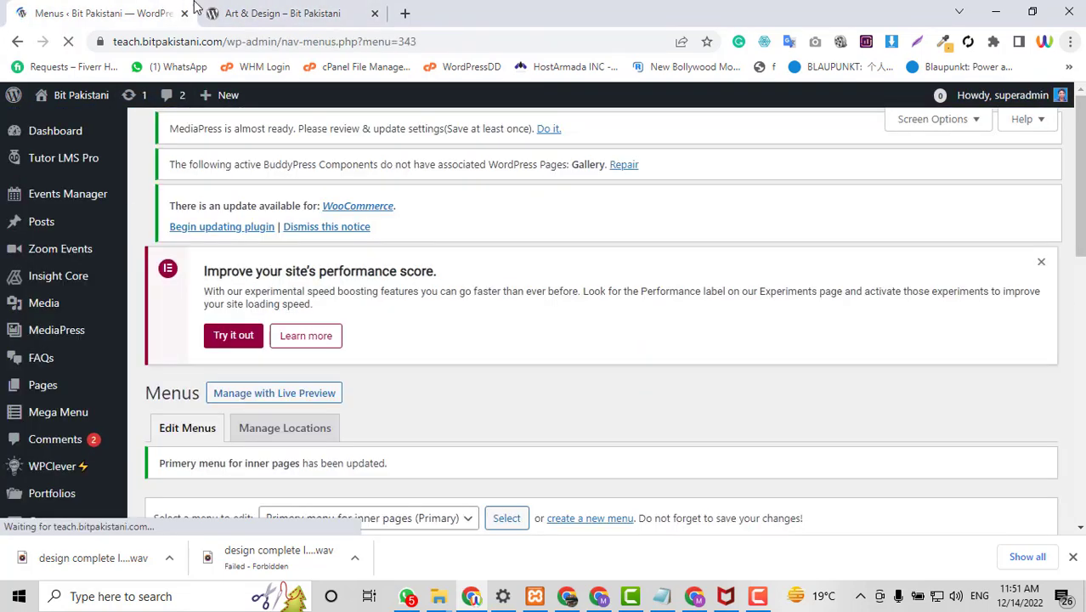
click(281, 13)
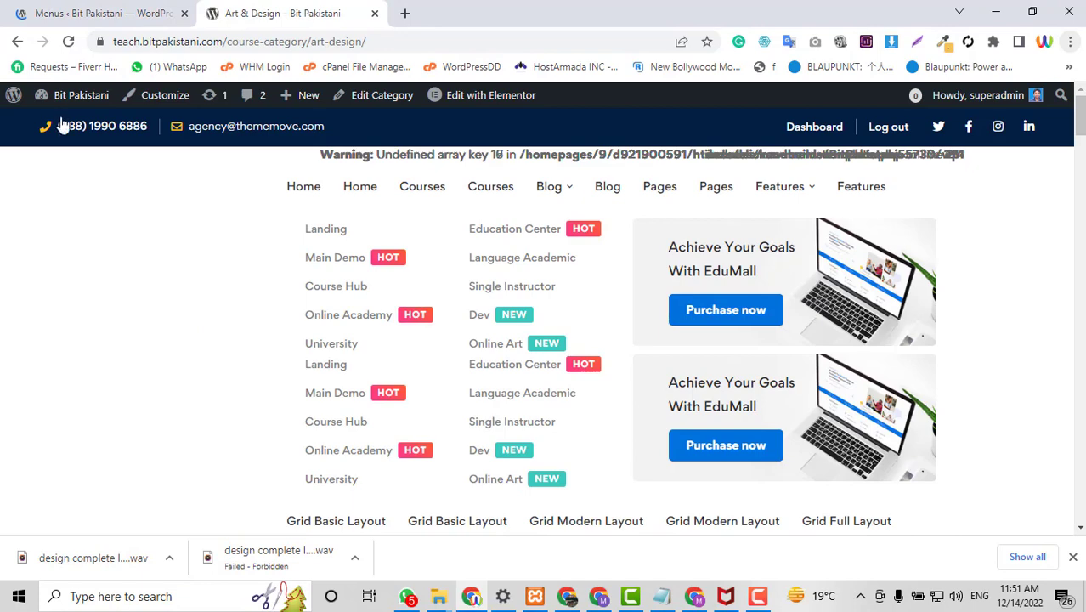
key(F5)
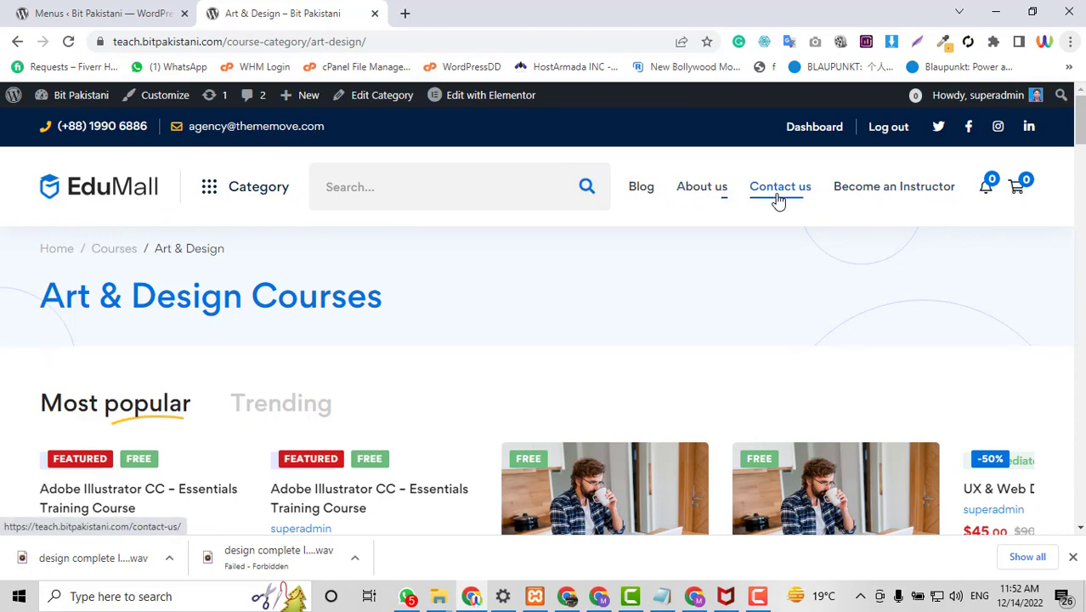
scroll(907, 199, down, 2)
scroll(544, 340, down, 10)
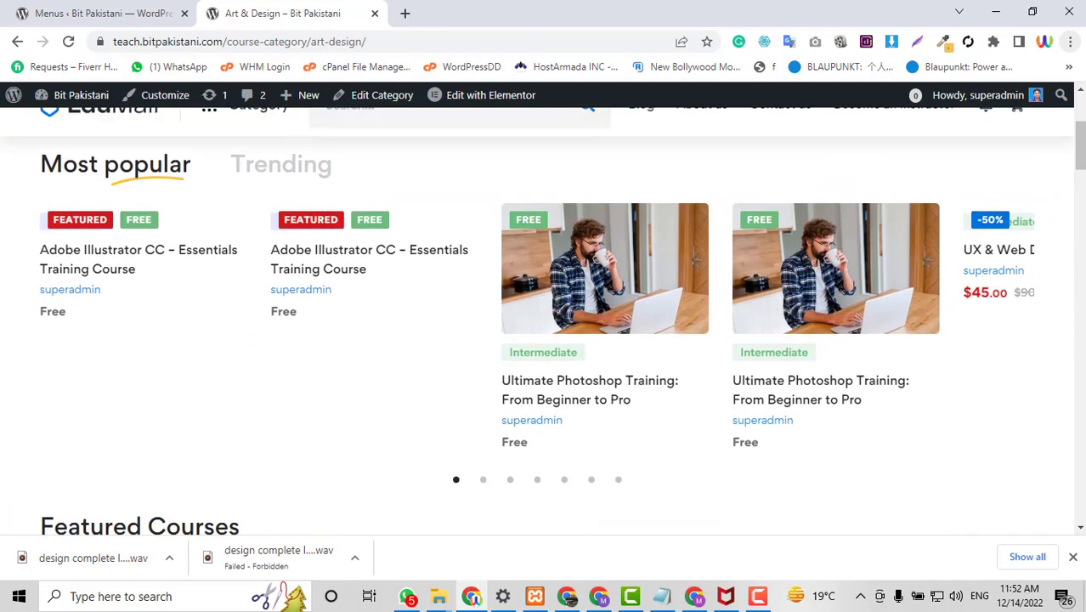
scroll(544, 340, up, 4)
scroll(382, 386, up, 8)
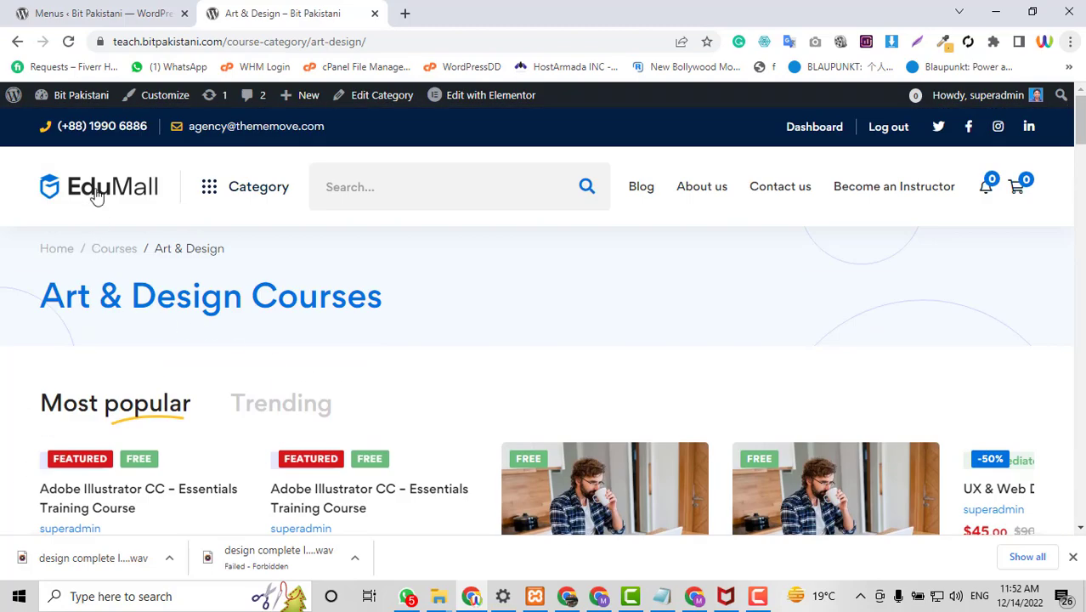
mouse_move(205, 201)
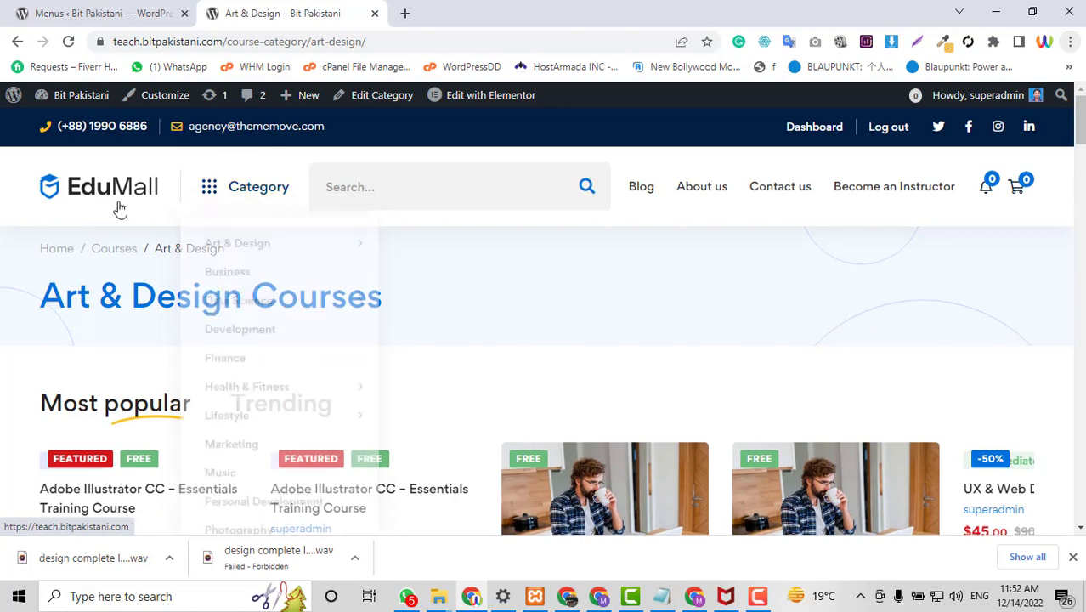
click(124, 10)
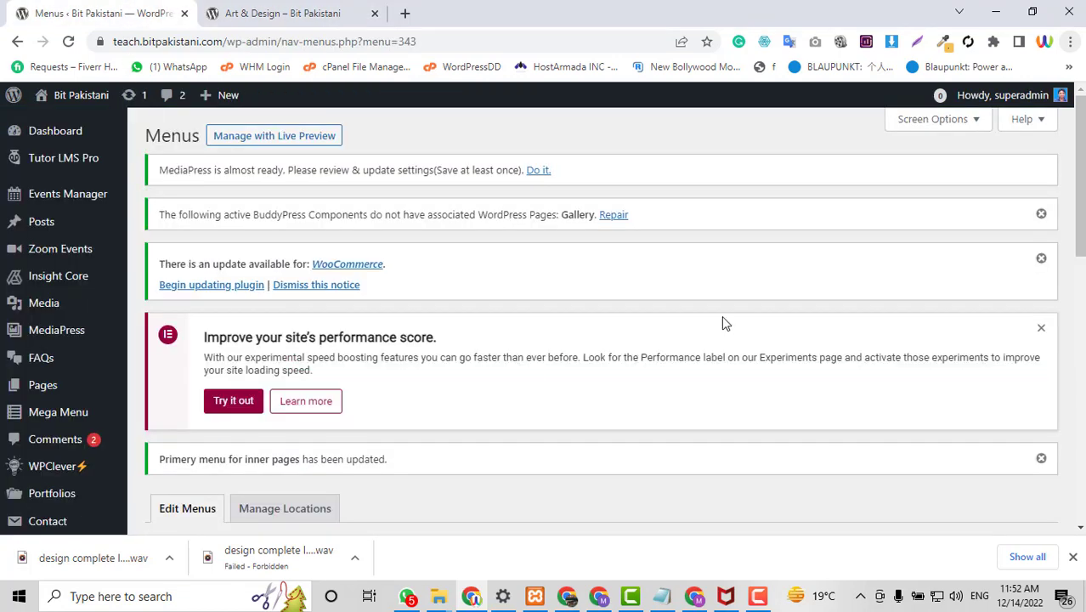
In Appearance > Customize, look at the Logo settings, then go to the Top bar section.
scroll(723, 321, down, 4)
scroll(94, 408, down, 1)
mouse_move(85, 368)
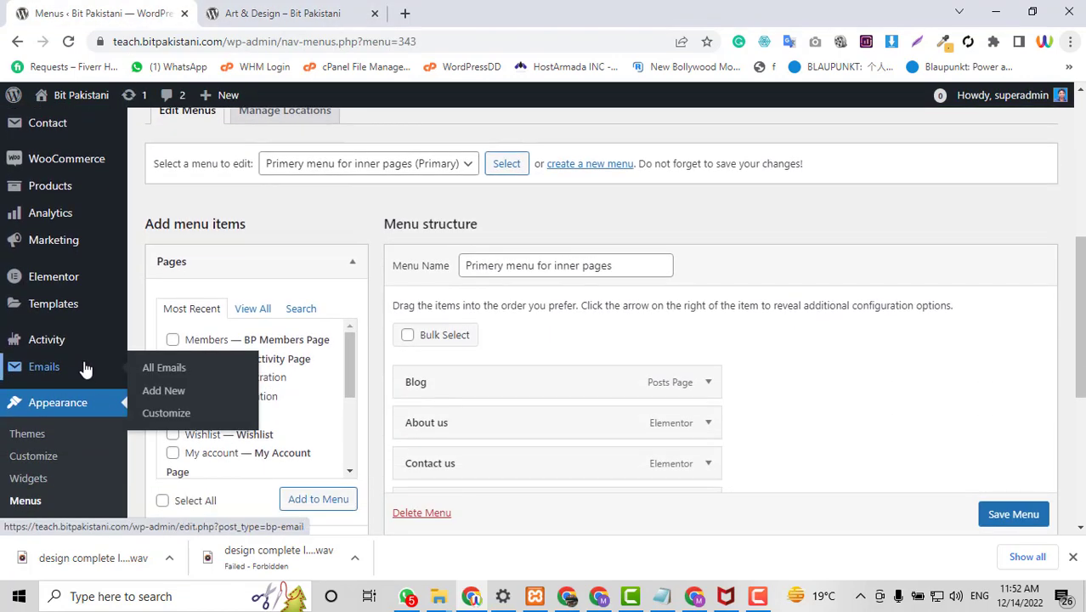
scroll(85, 367, down, 1)
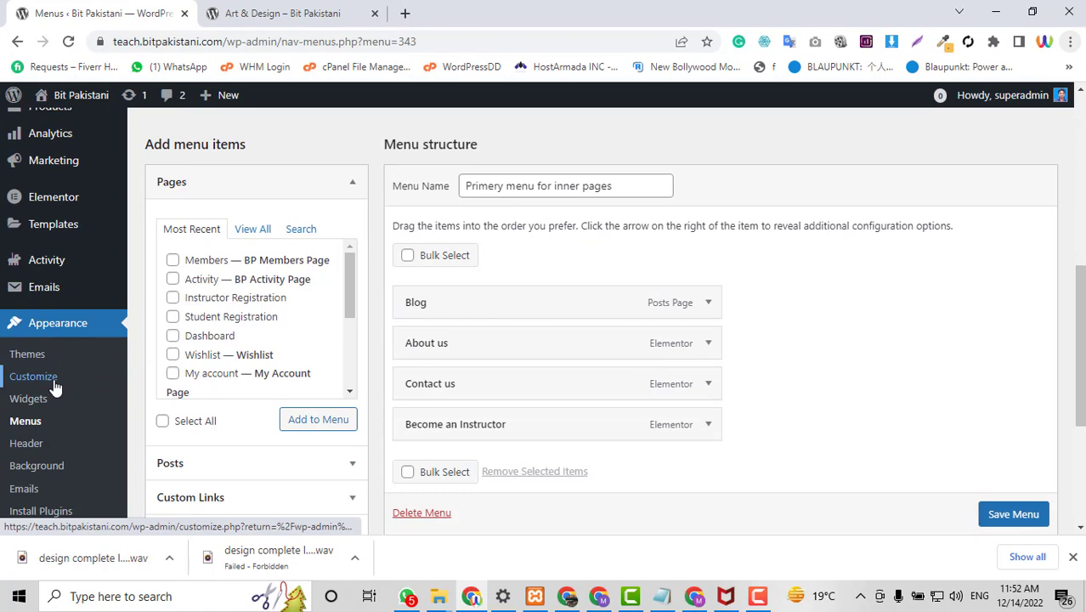
click(34, 377)
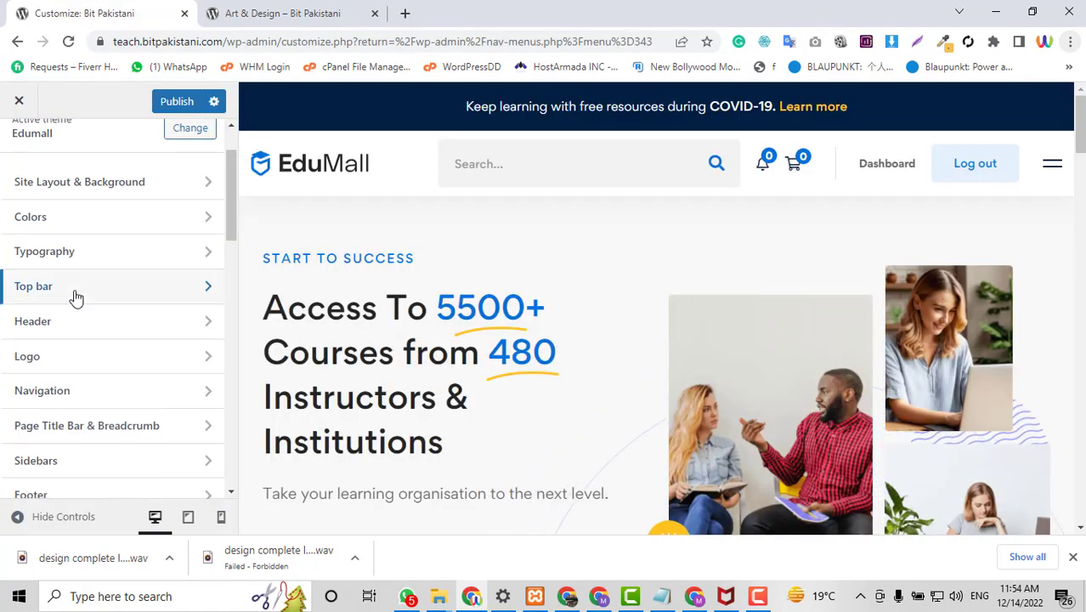
scroll(64, 325, up, 1)
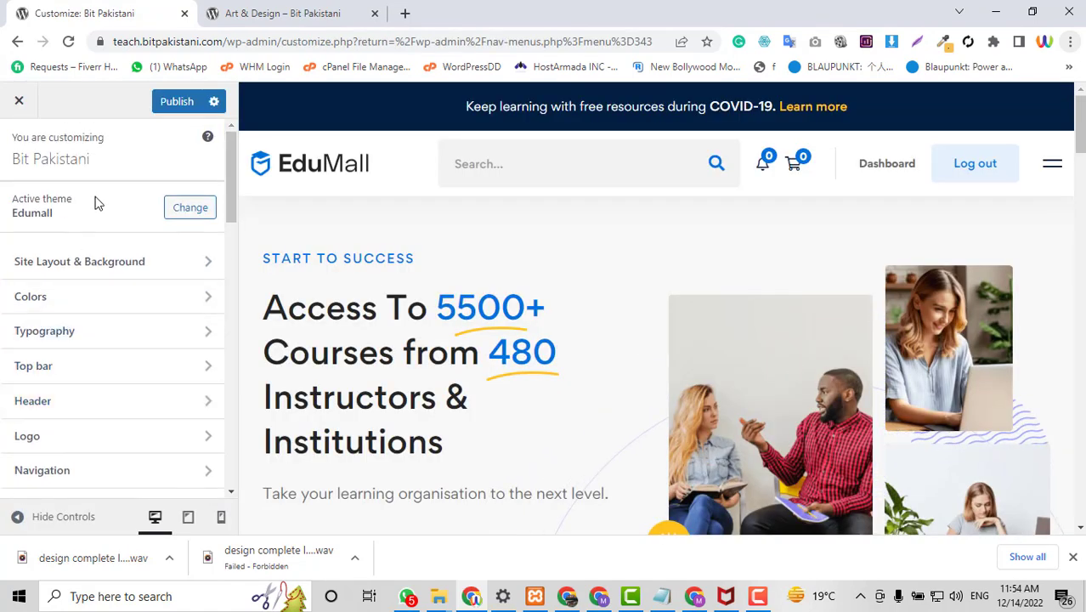
scroll(96, 255, down, 2)
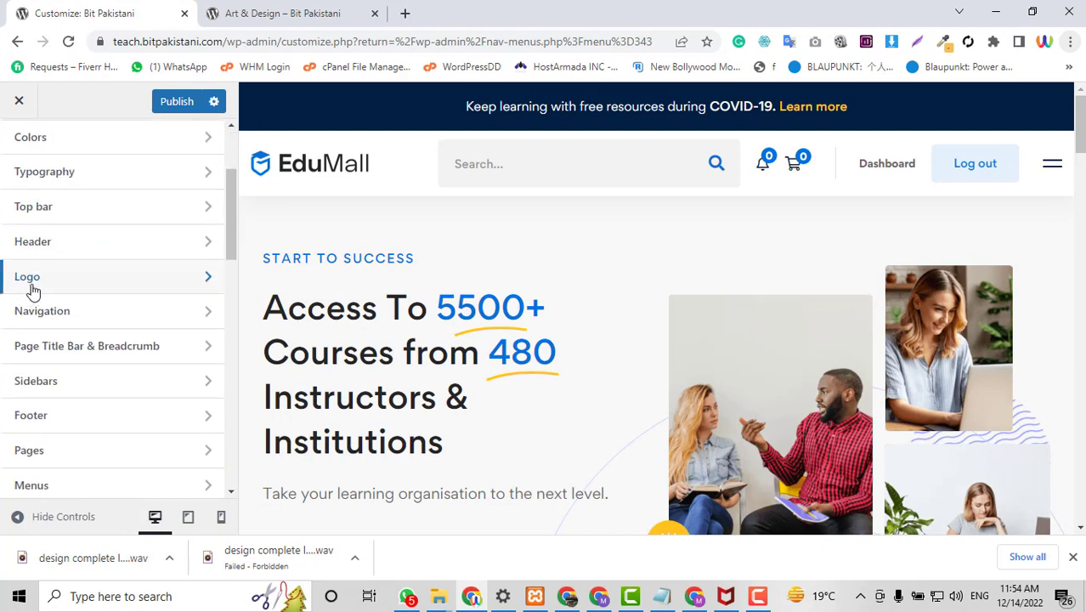
click(108, 288)
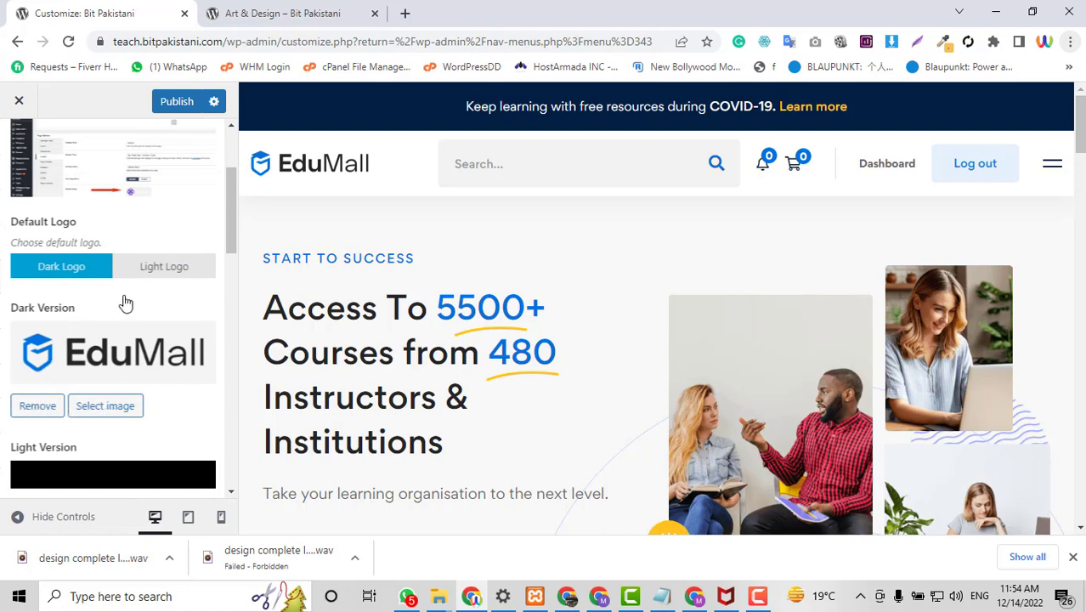
scroll(126, 303, up, 2)
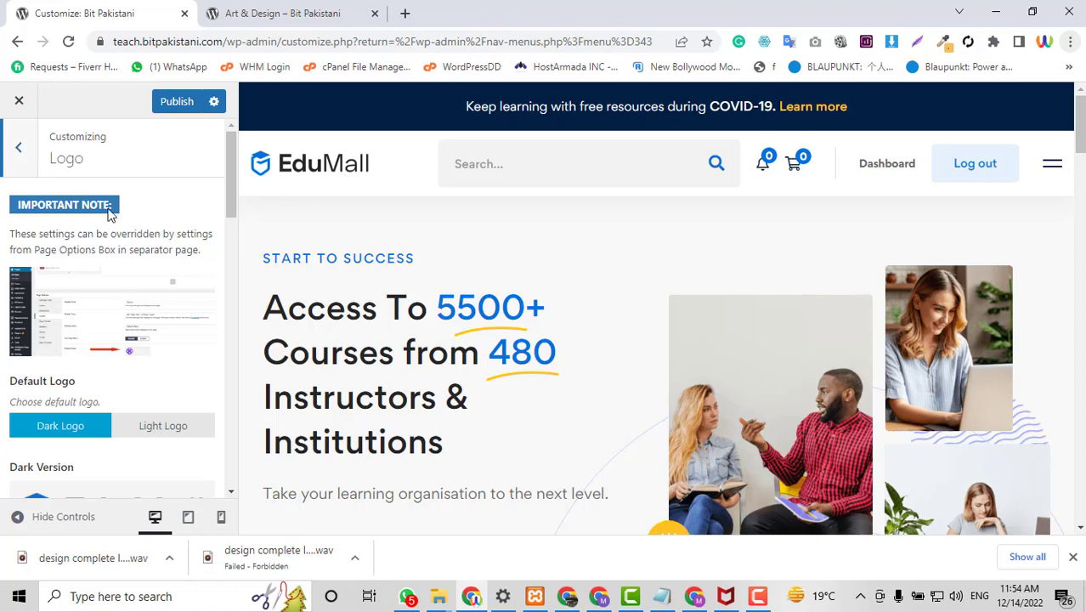
click(18, 153)
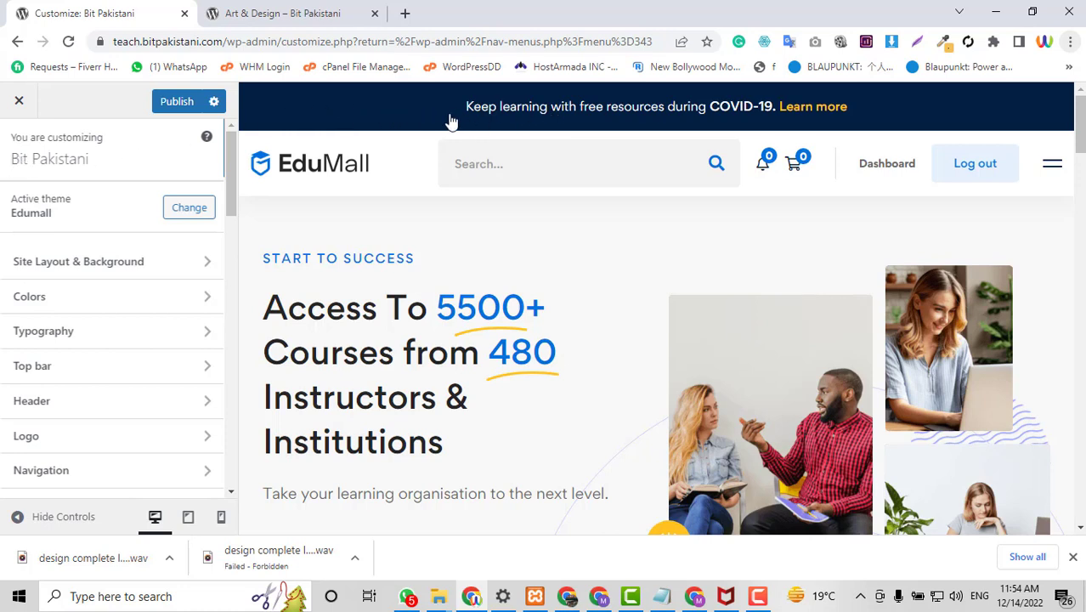
click(42, 371)
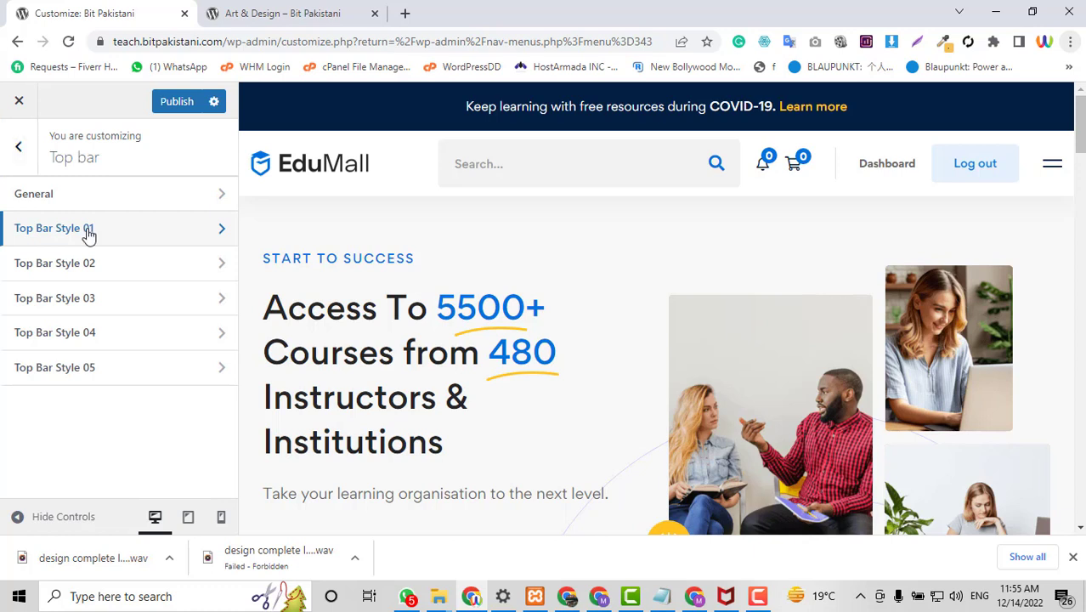
Open Top Bar Style 01 and expand the phone entry in its Info List.
click(89, 235)
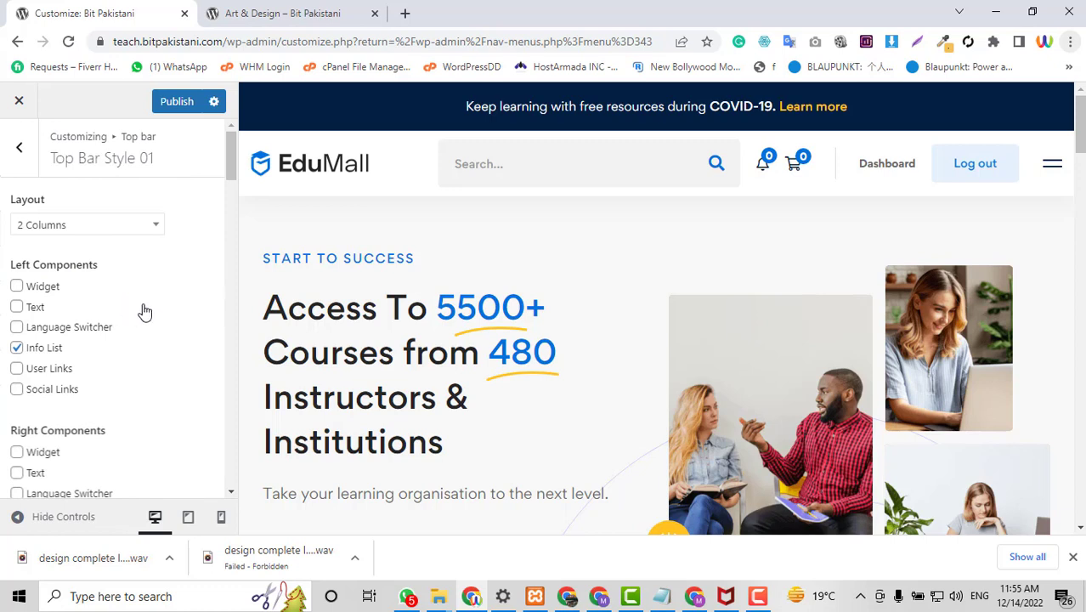
scroll(97, 340, down, 5)
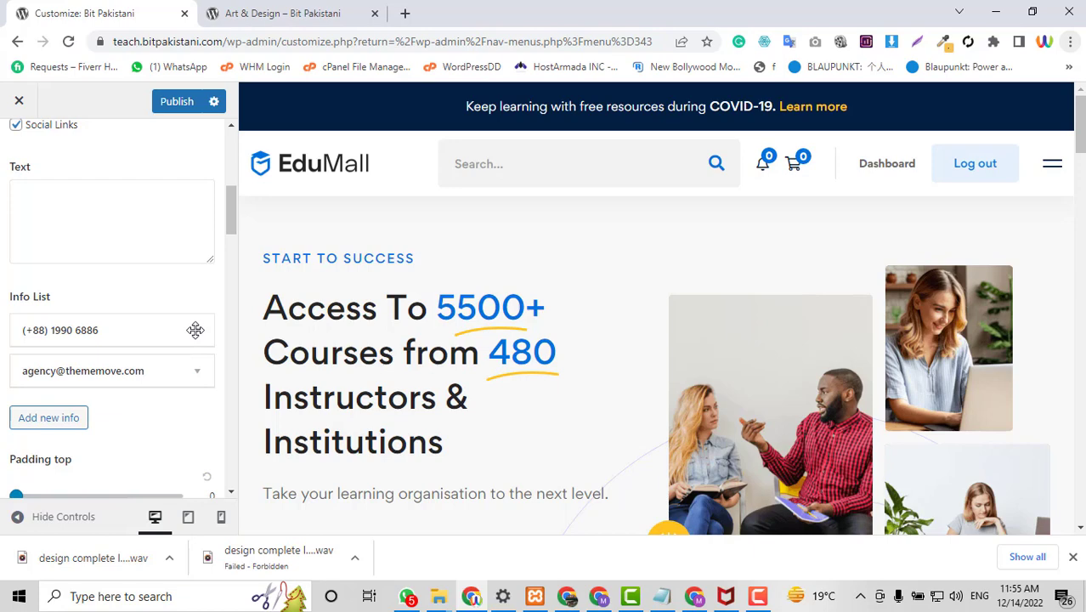
scroll(196, 331, up, 5)
scroll(196, 336, down, 6)
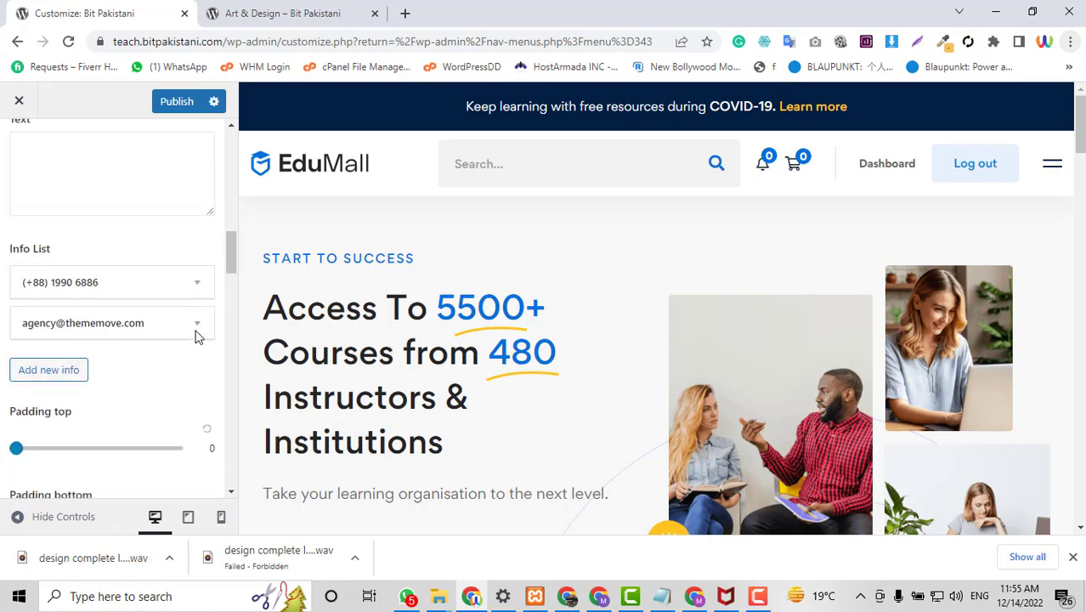
scroll(197, 337, down, 2)
scroll(174, 229, up, 2)
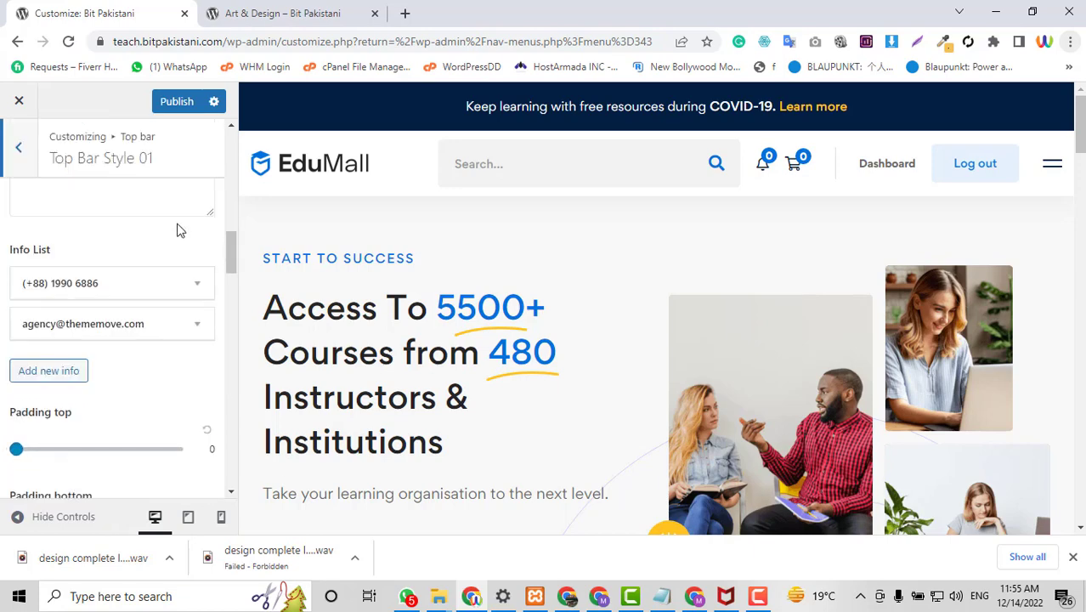
click(197, 284)
Replace the phone entry's title with the new phone number and paste it into the tel: link.
click(116, 336)
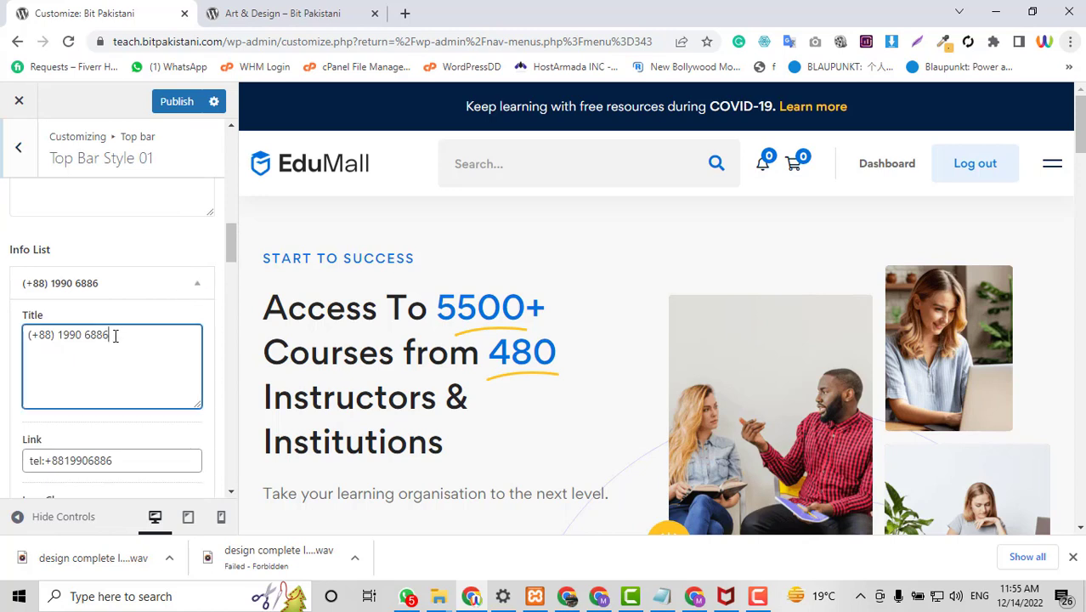
shift+click(23, 336)
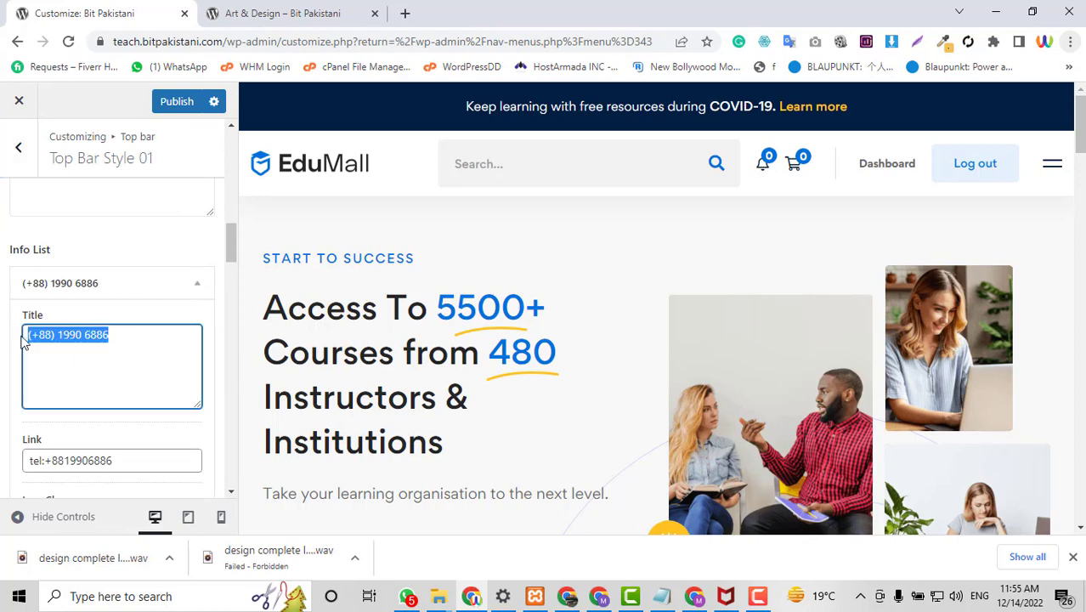
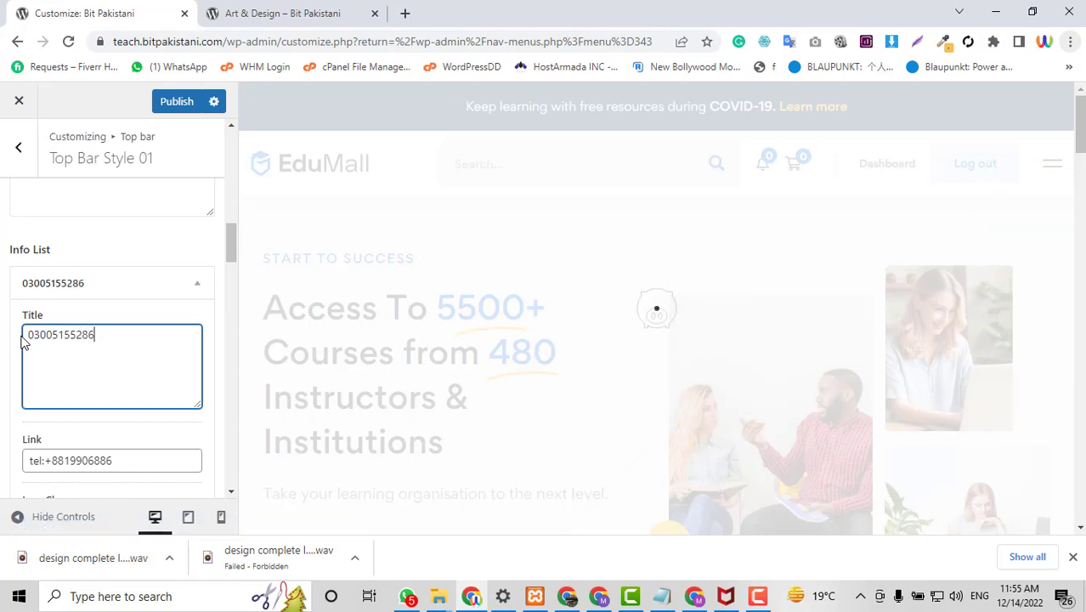
drag(95, 338, 15, 348)
key(ctrl+c)
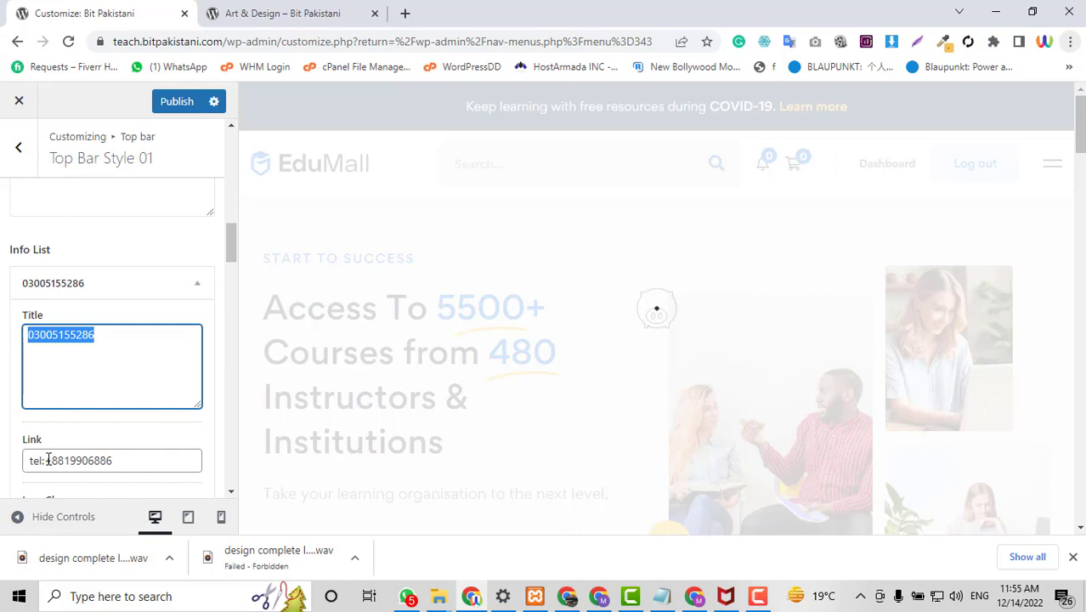
drag(47, 461, 136, 461)
key(ctrl+v)
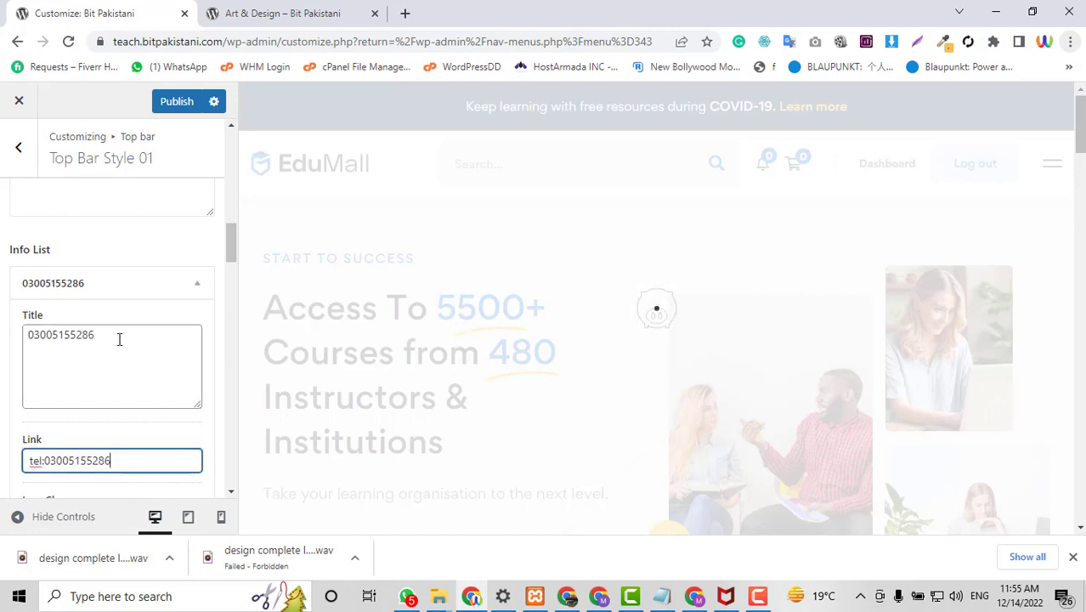
click(199, 283)
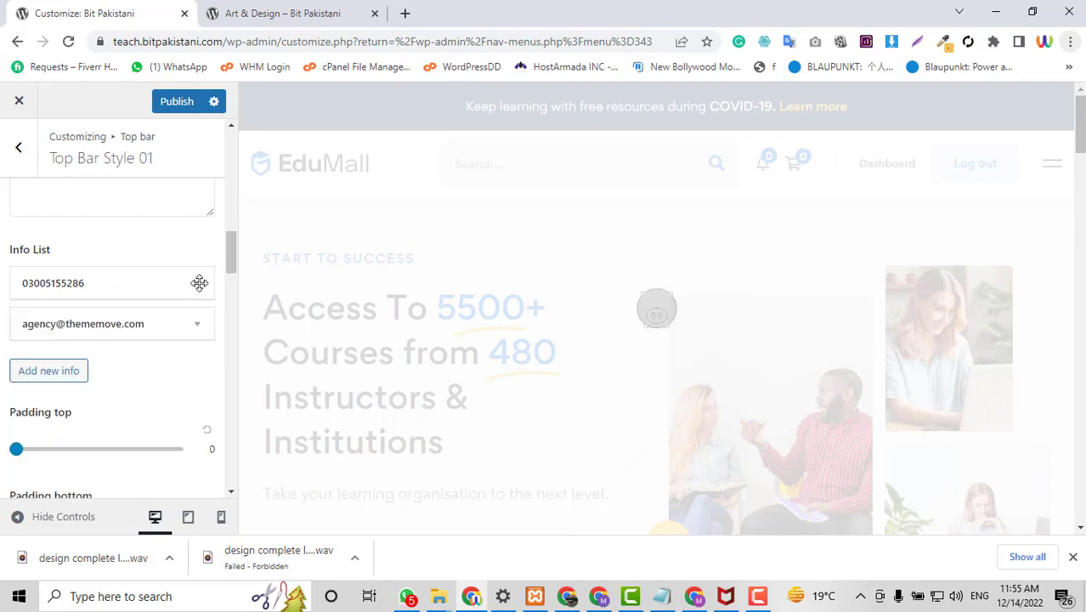
Replace the e-mail entry's title with the new e-mail address.
click(149, 321)
double_click(100, 389)
key(ctrl+a)
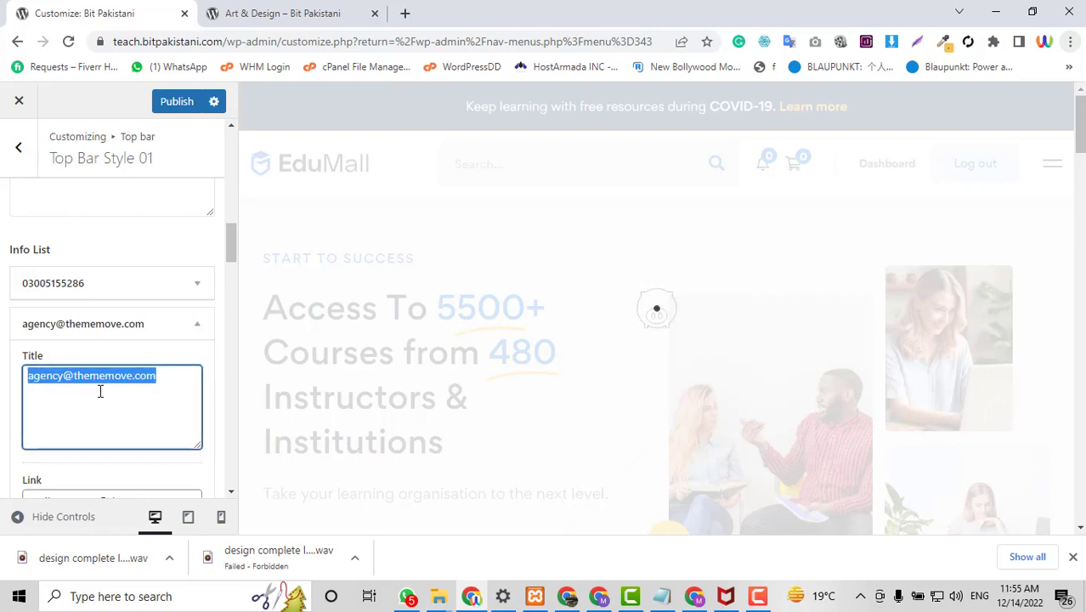
key(BackSpace)
text(the)
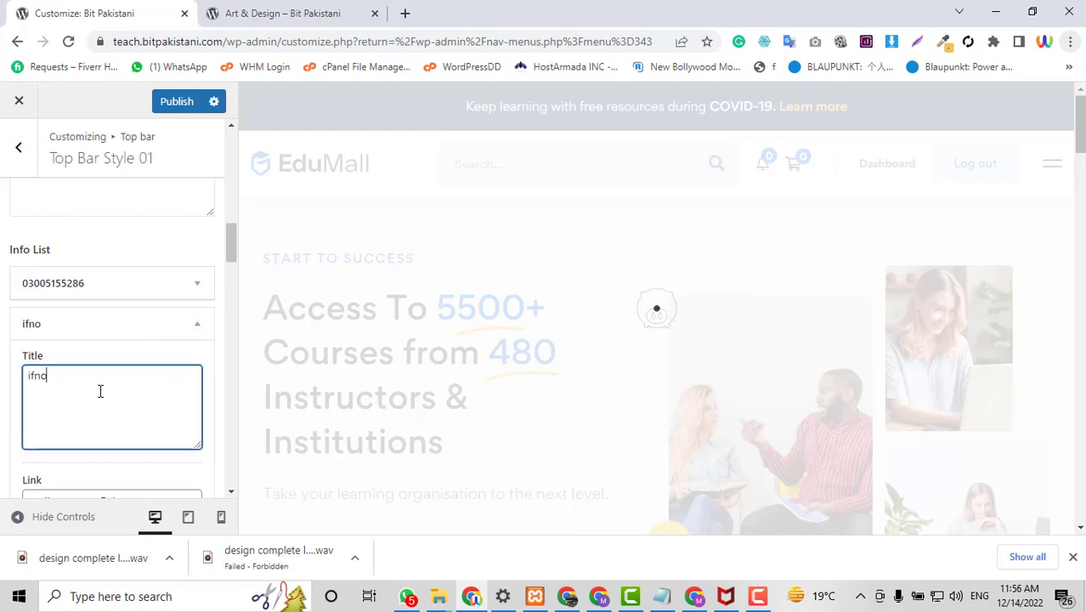
key(BackSpace)
key(BackSpace)
key(BackSpace)
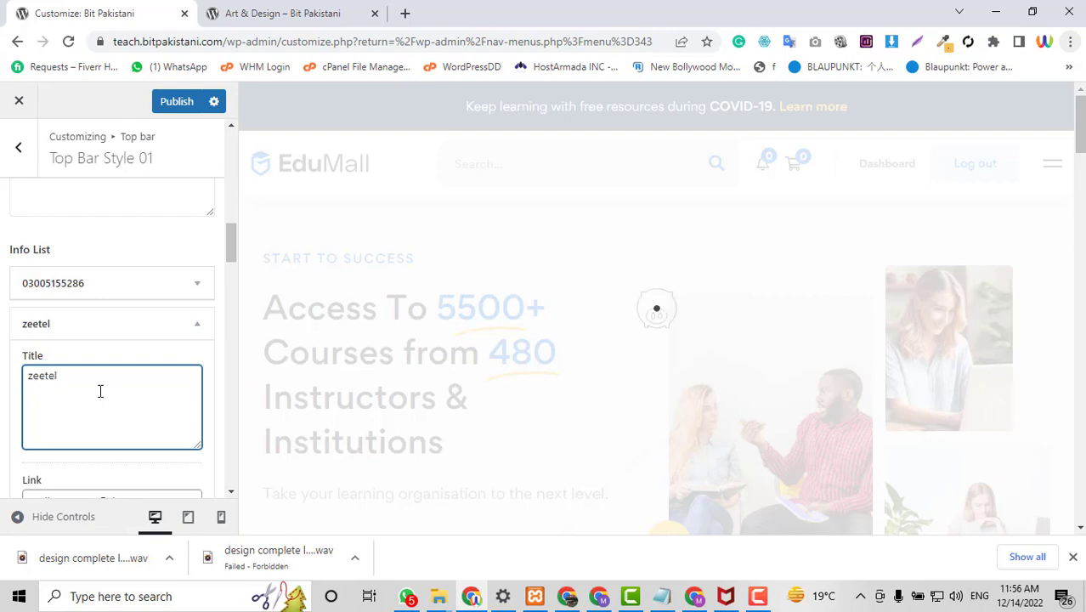
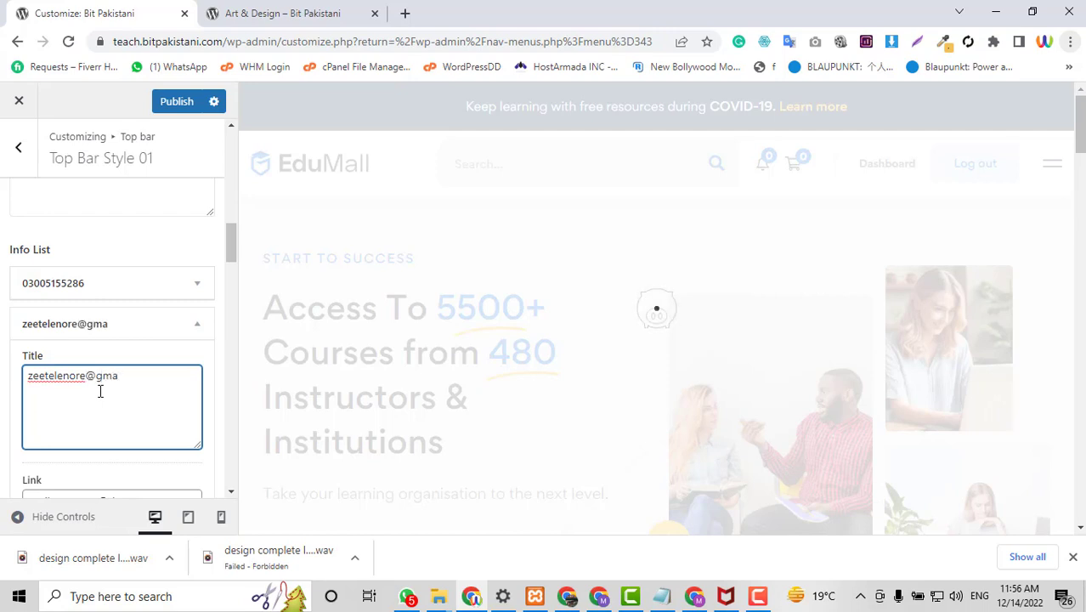
click(199, 323)
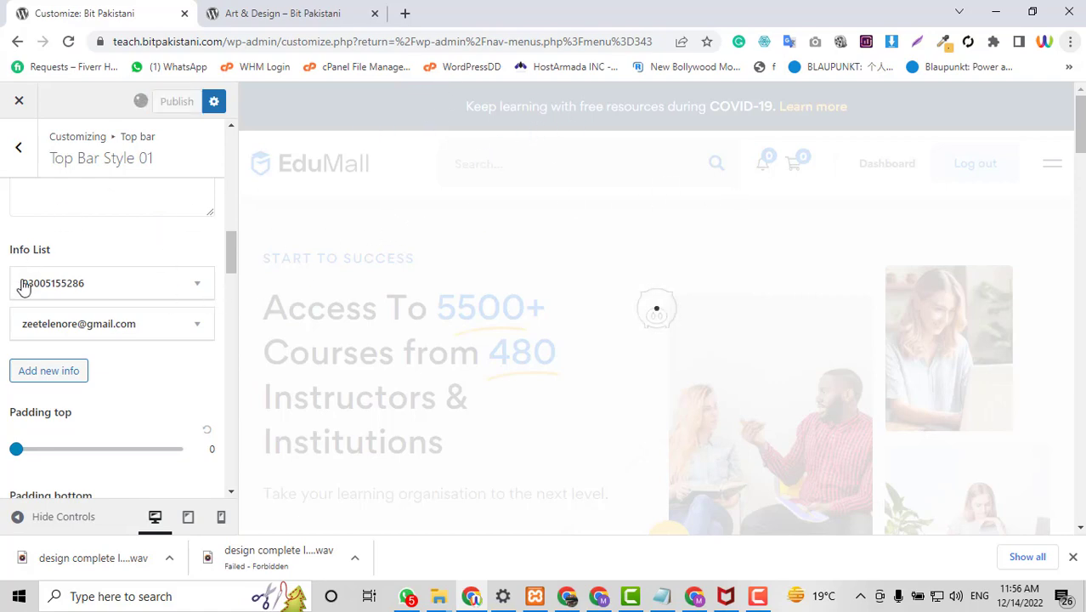
click(231, 7)
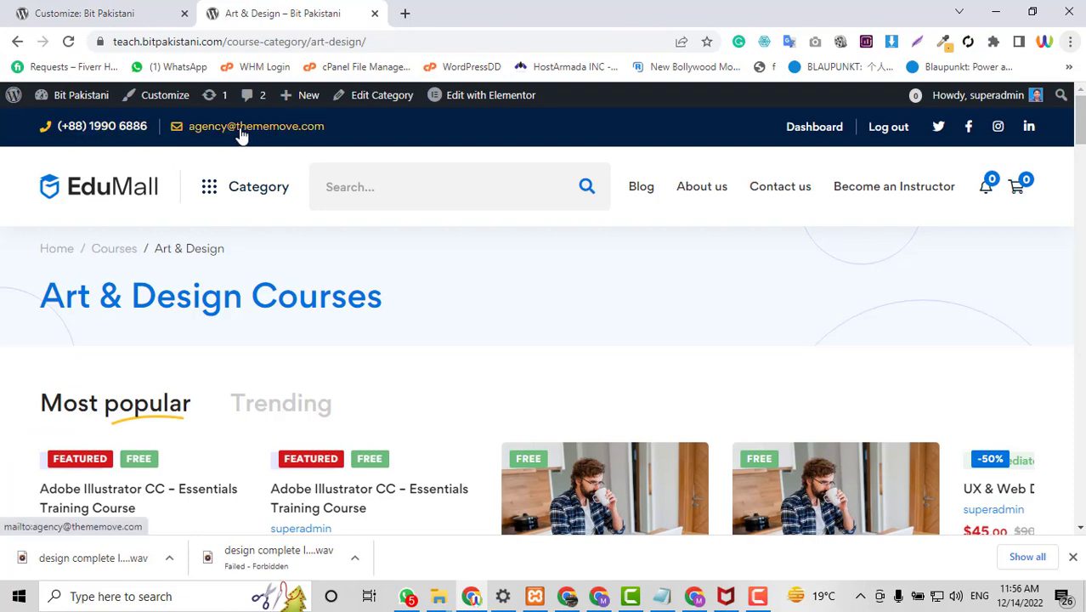
Reload the Art & Design page to verify the top bar's new phone number and e-mail.
click(88, 6)
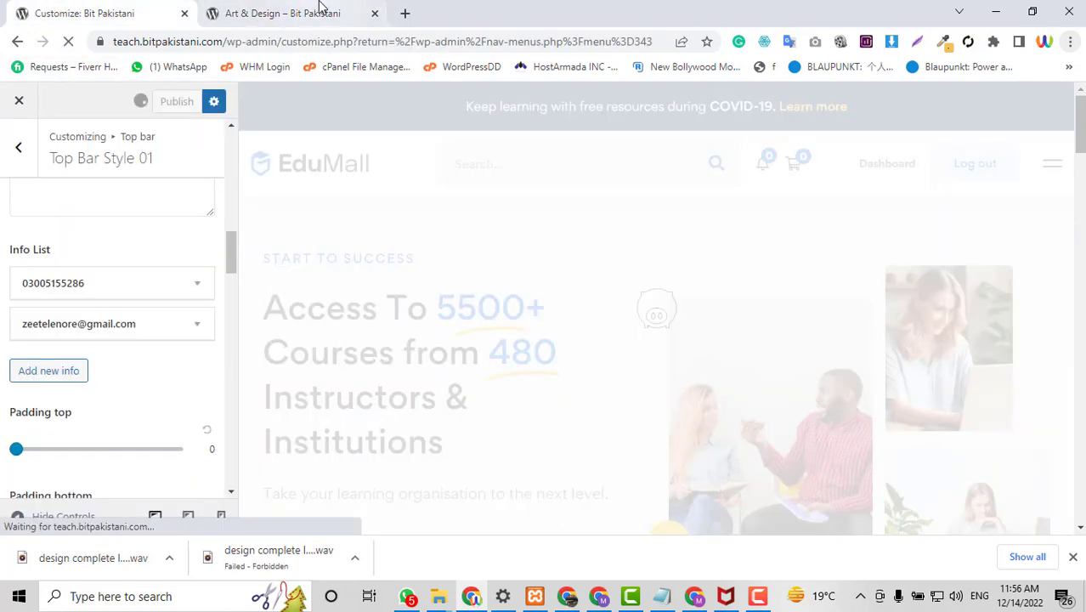
click(321, 6)
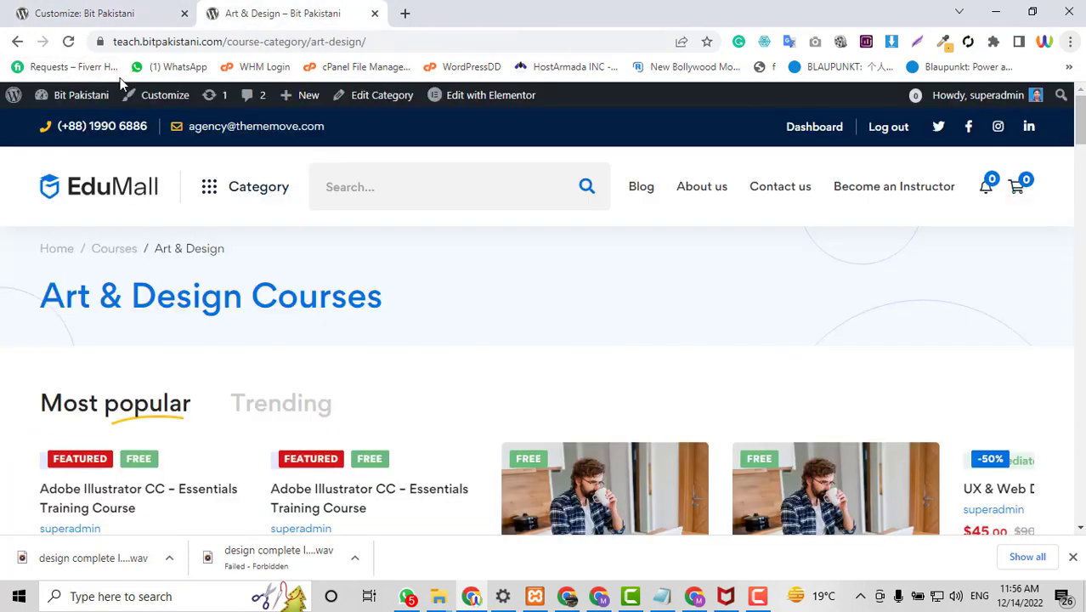
click(68, 42)
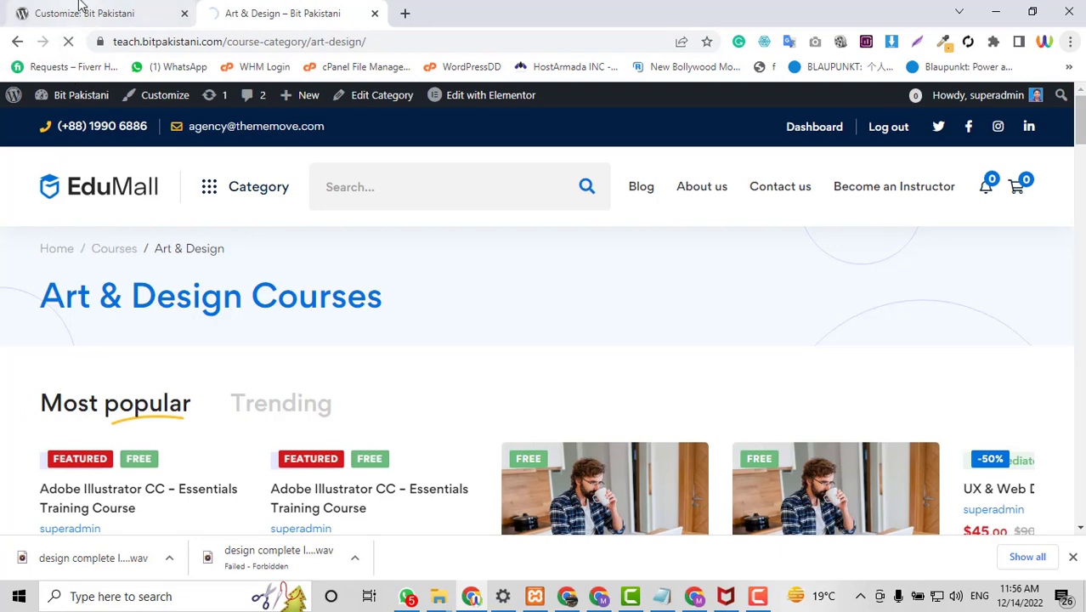
click(81, 6)
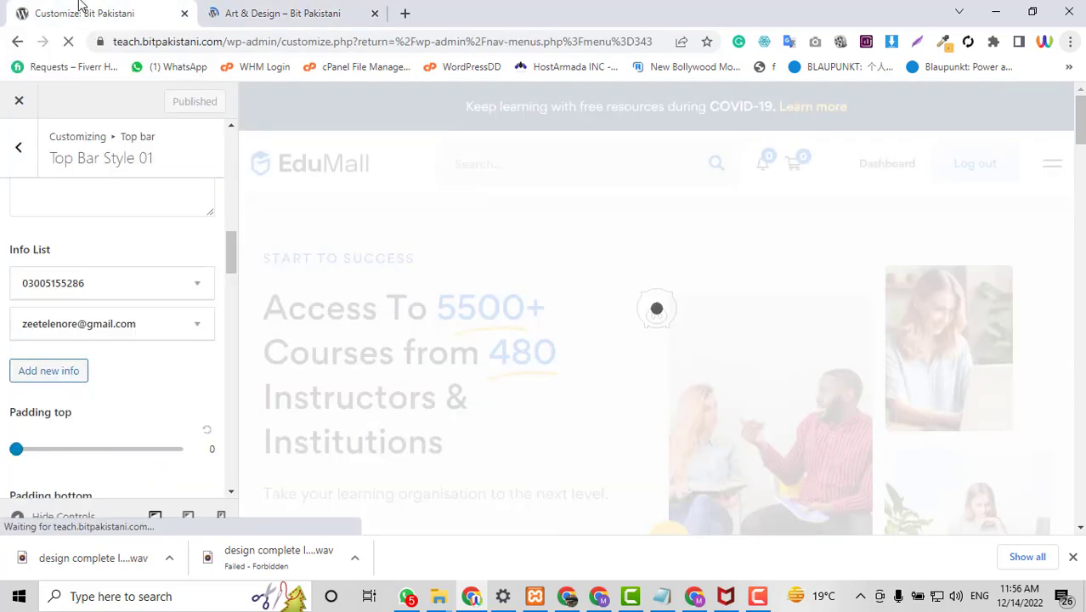
click(215, 10)
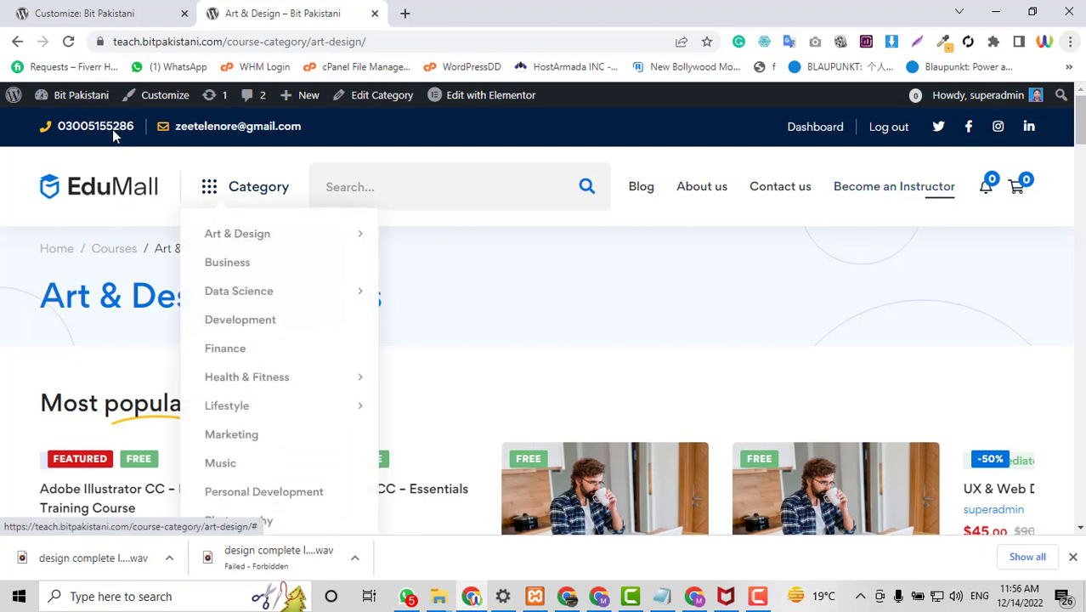
click(114, 10)
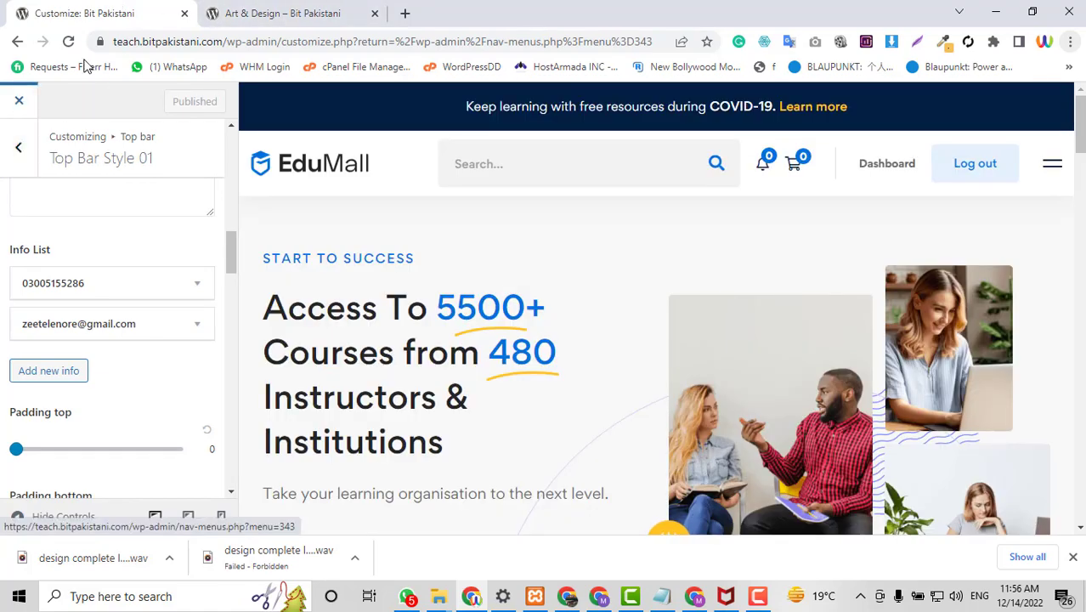
click(280, 10)
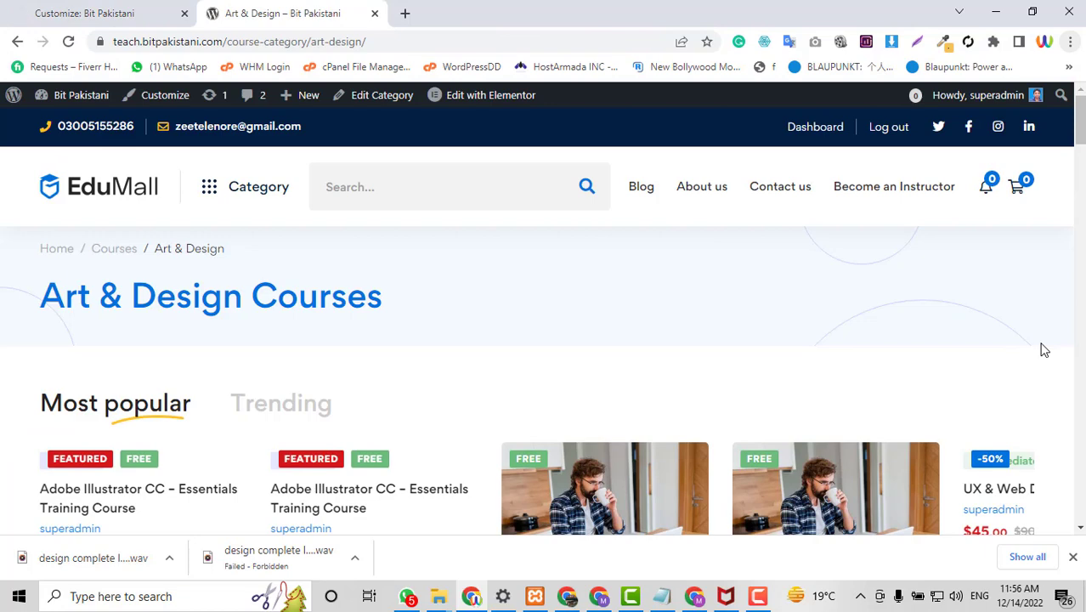
scroll(1044, 350, down, 3)
scroll(1043, 347, up, 3)
Go to the site's home page and open it with Edit with Elementor.
click(97, 204)
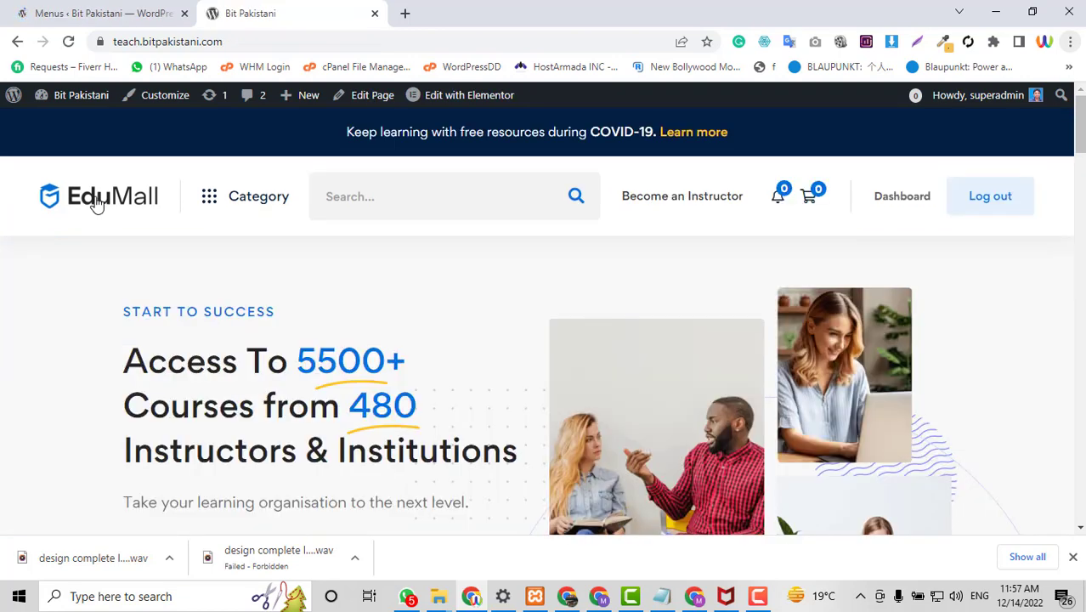
scroll(339, 155, down, 3)
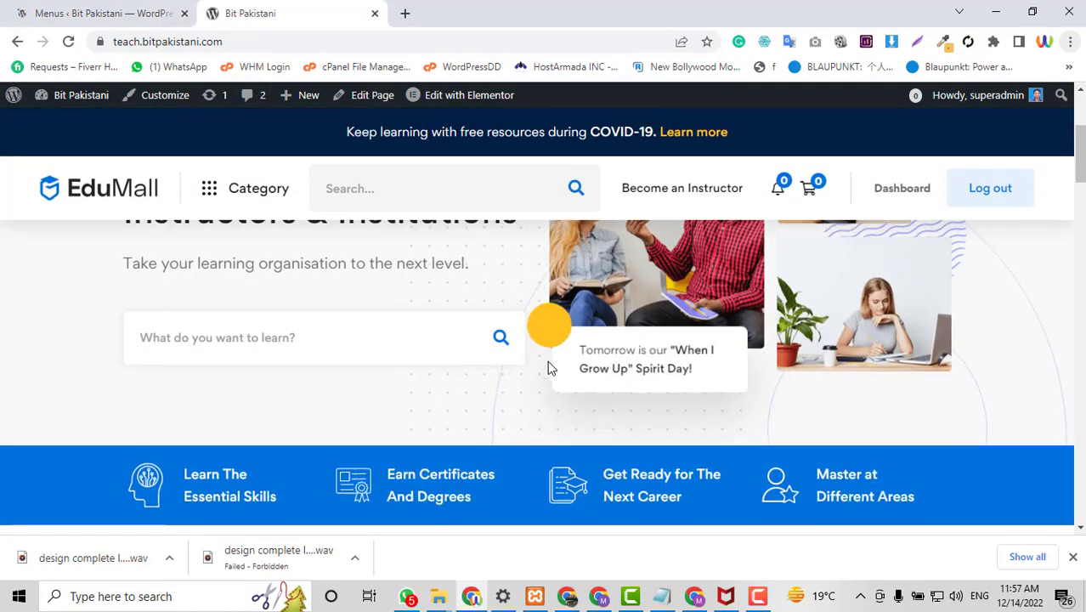
scroll(216, 308, up, 3)
scroll(355, 331, up, 1)
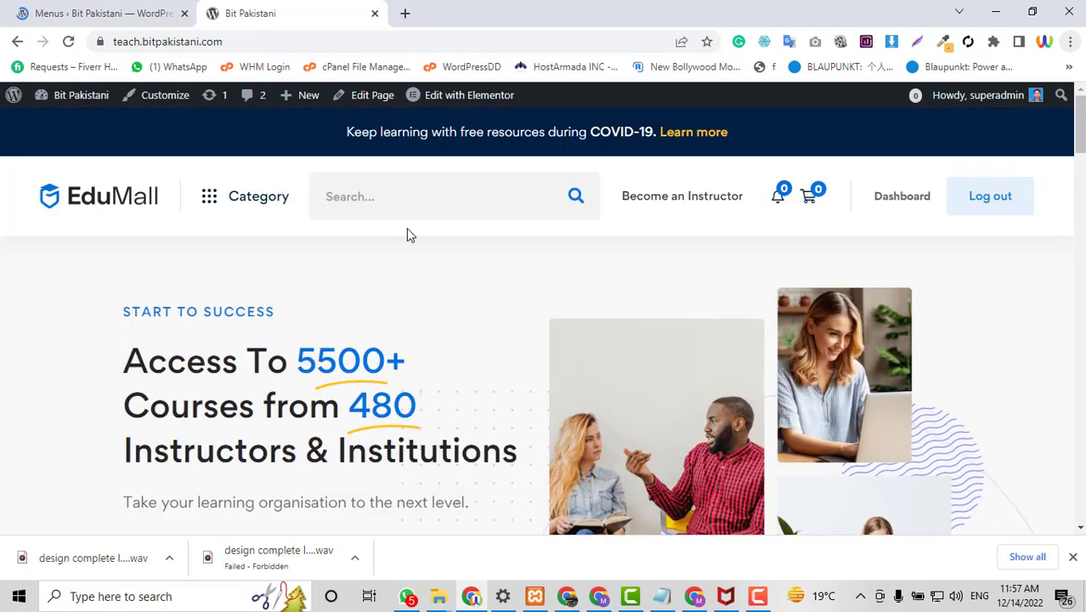
mouse_move(465, 101)
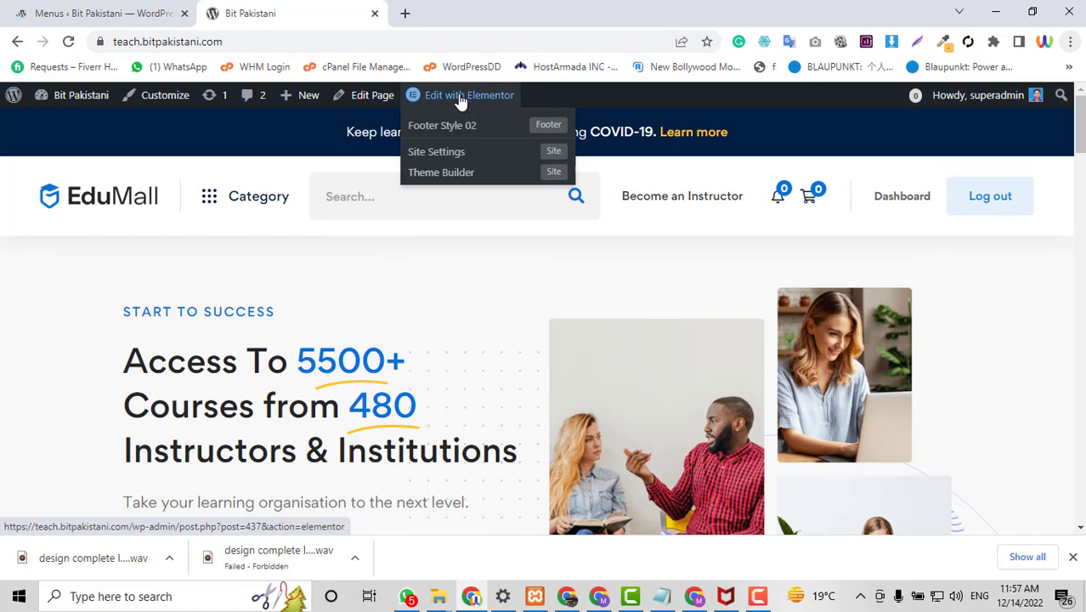
click(455, 100)
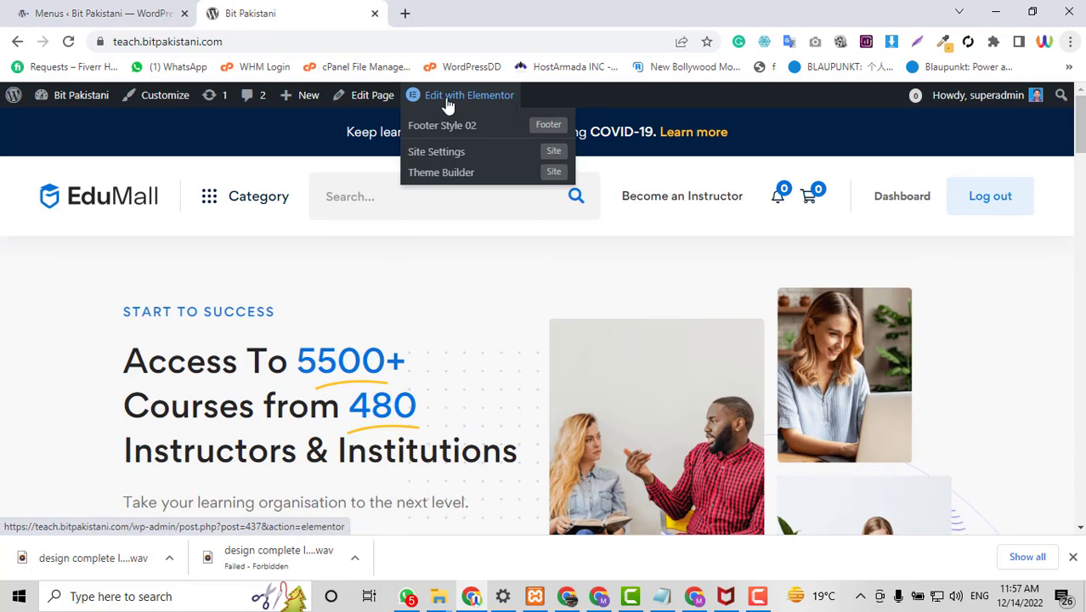
Load udemy.com in a new browser tab and scroll through it.
click(405, 19)
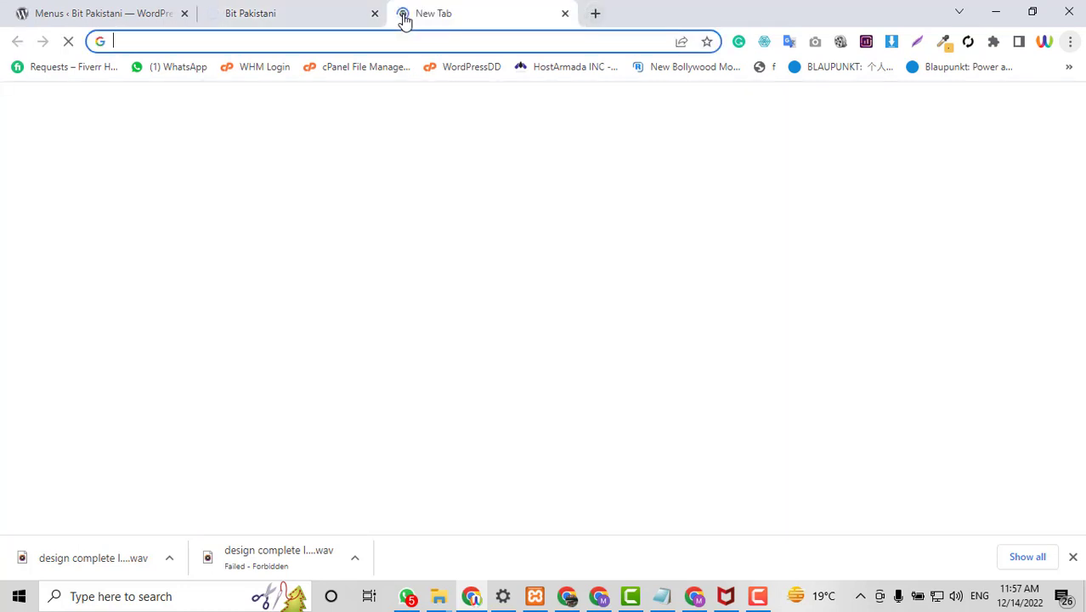
text(ude)
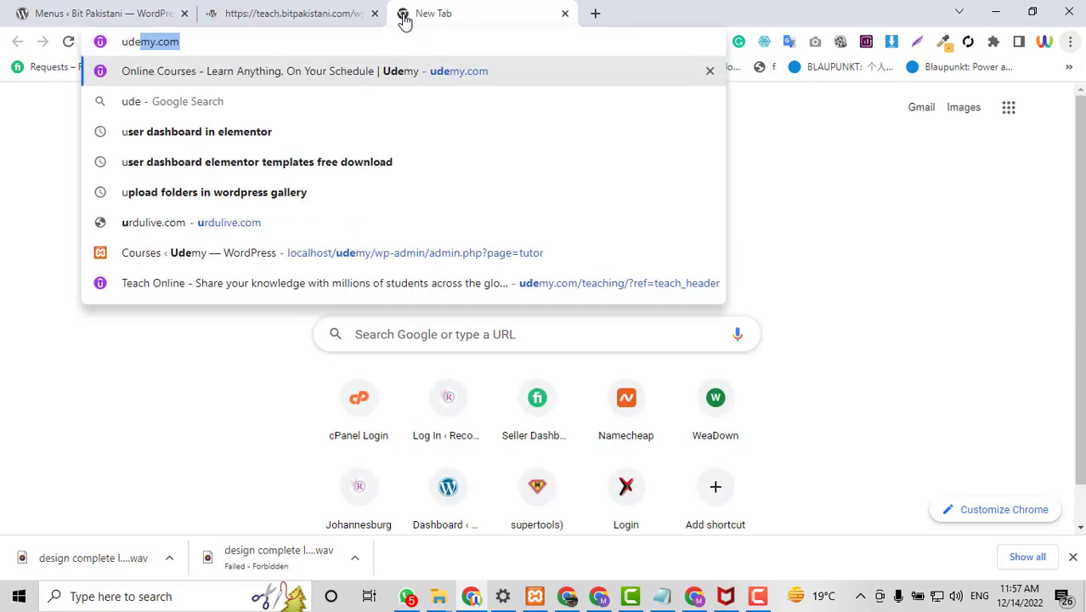
key(Return)
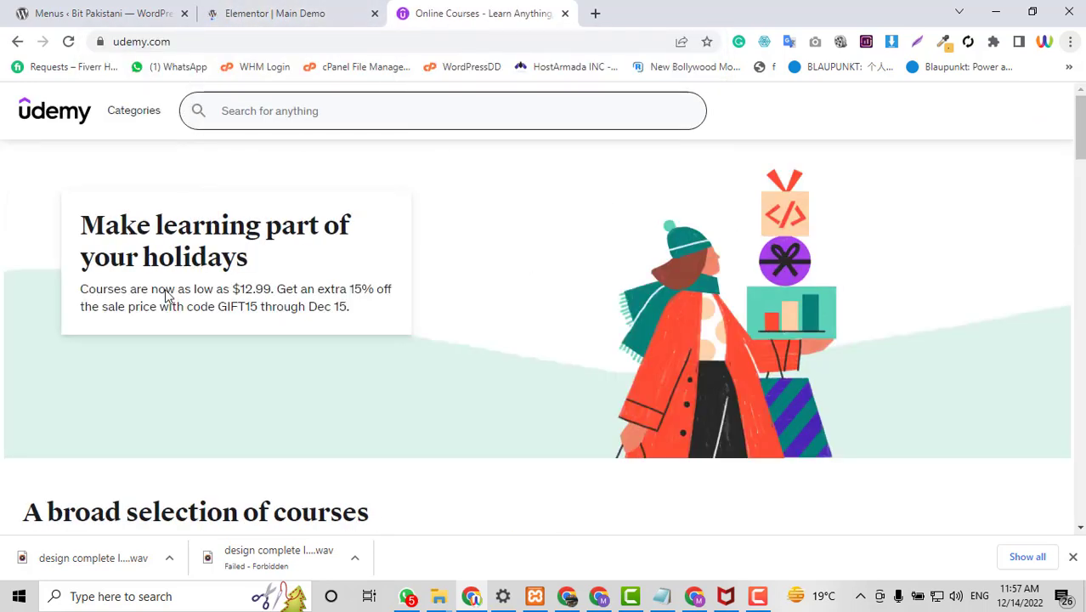
scroll(858, 337, down, 4)
scroll(634, 381, down, 7)
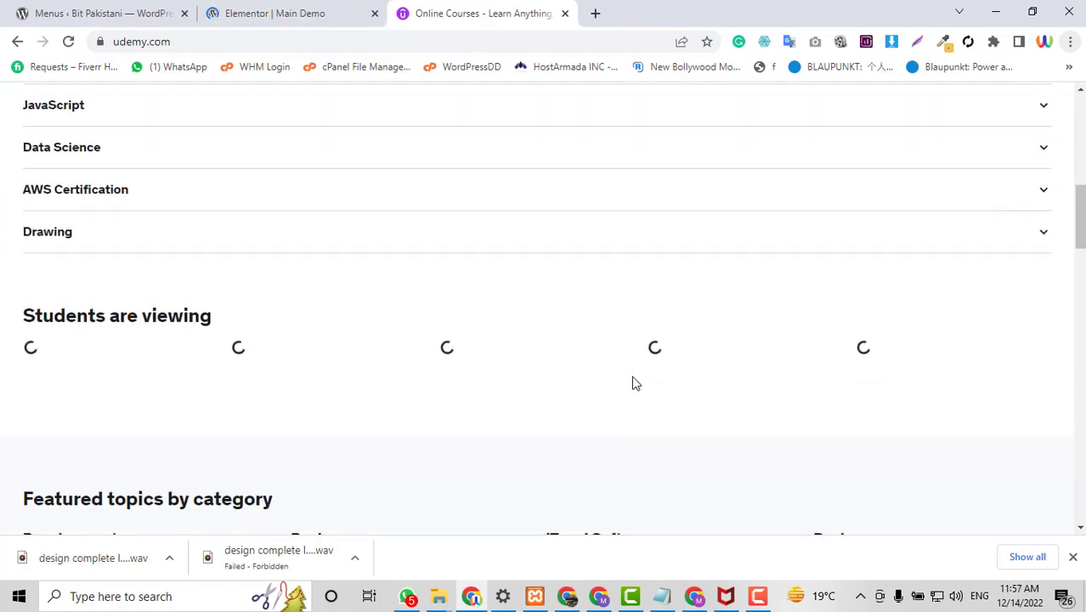
scroll(668, 353, up, 10)
scroll(668, 353, up, 2)
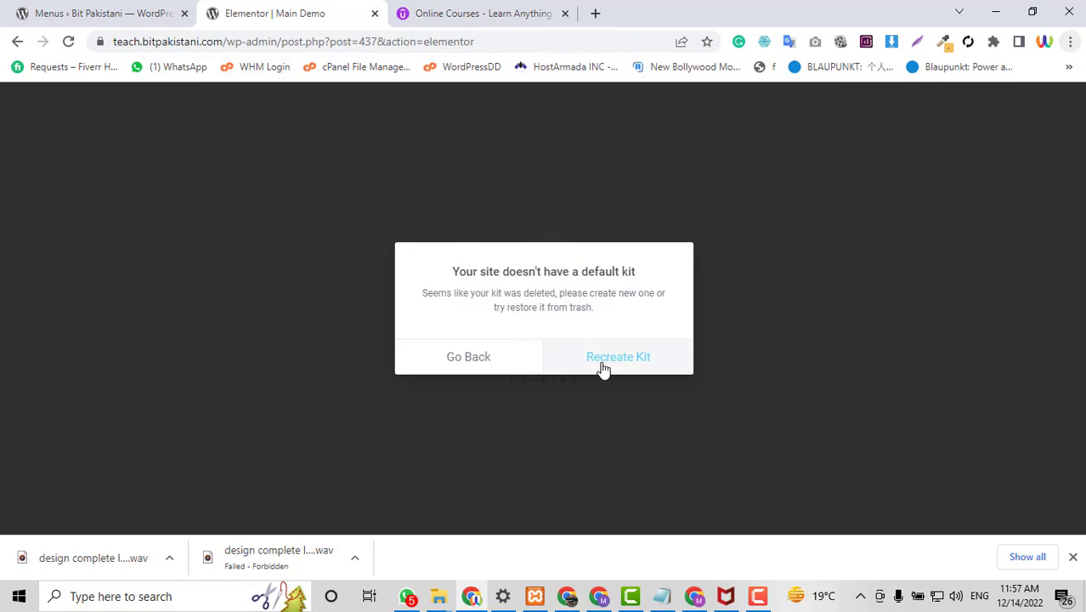
In Elementor Tools, run Regenerate Files & Data and Recreate Kit, then save changes.
click(603, 361)
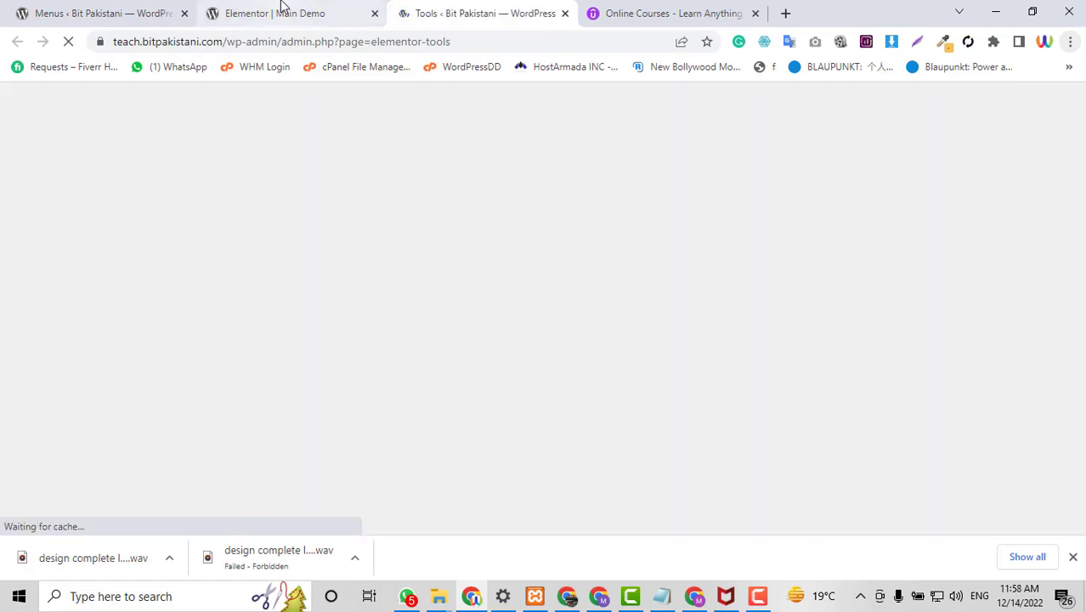
scroll(478, 241, down, 3)
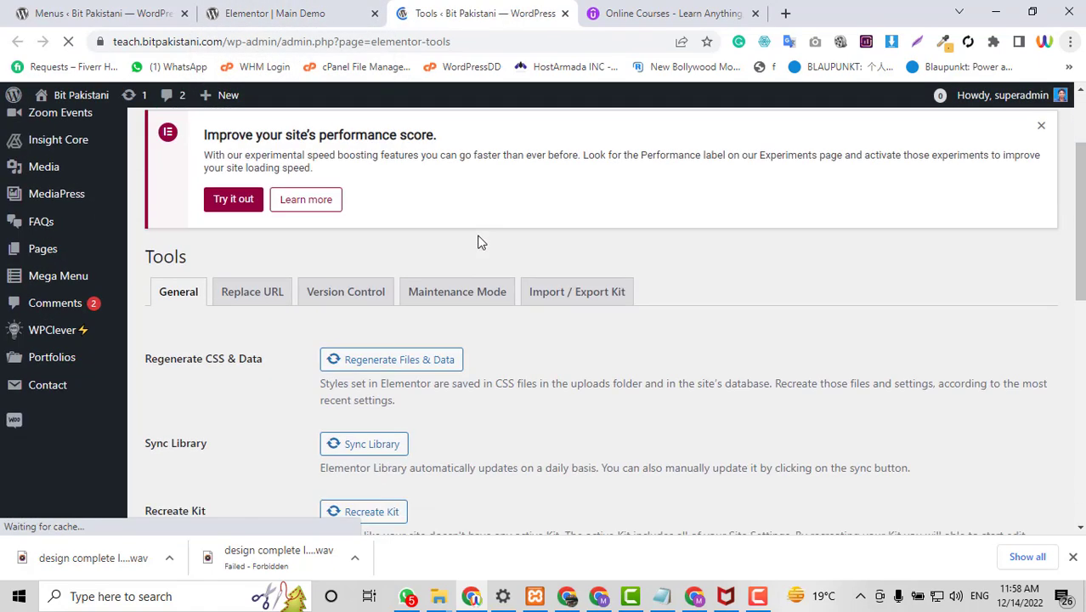
click(394, 307)
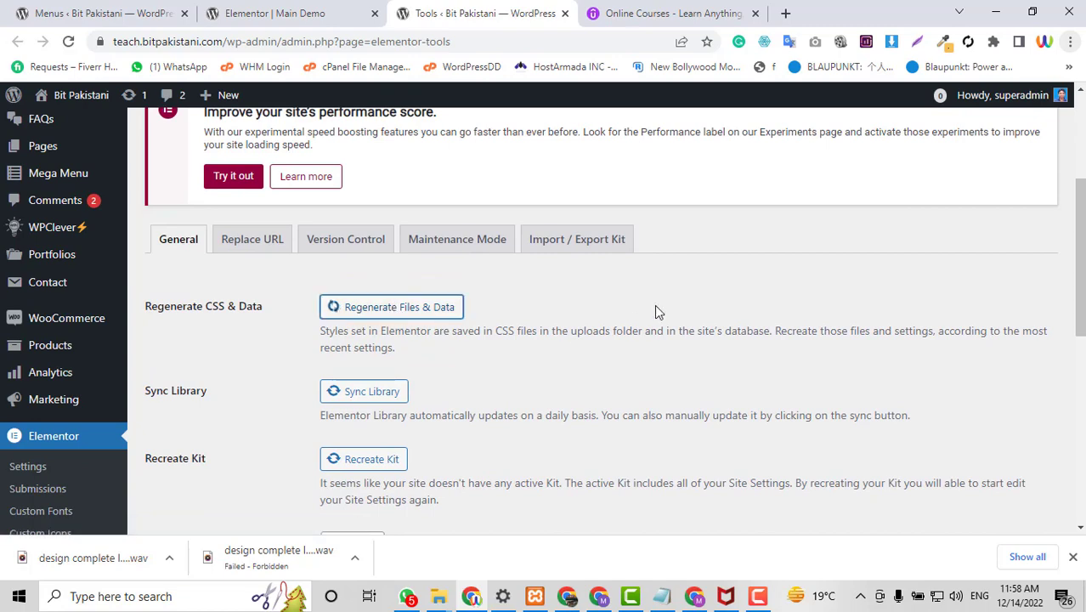
scroll(648, 289, down, 1)
scroll(417, 324, down, 1)
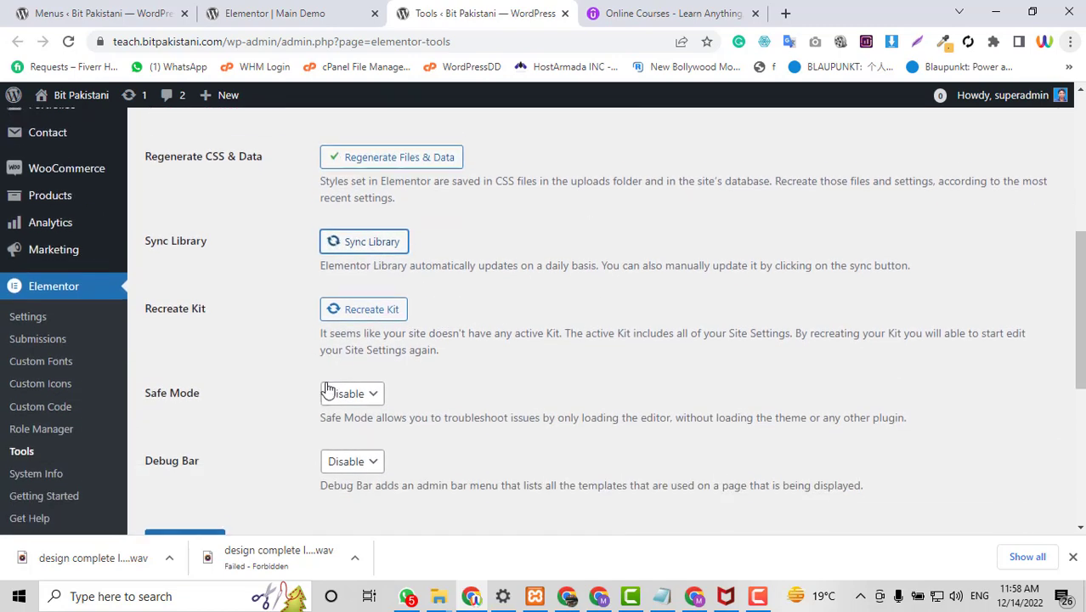
click(347, 302)
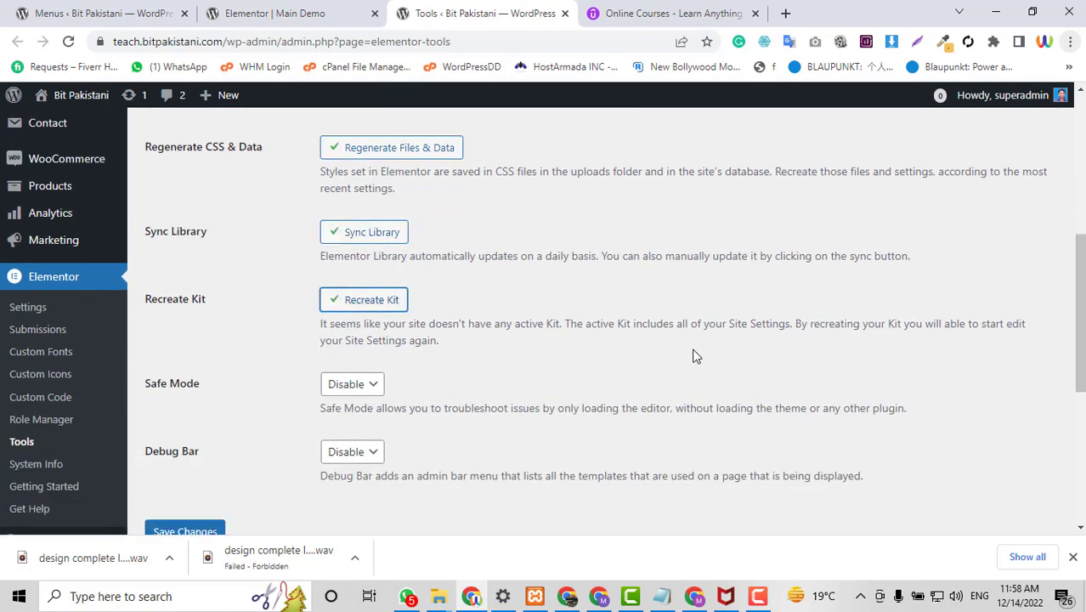
scroll(692, 356, down, 2)
click(207, 372)
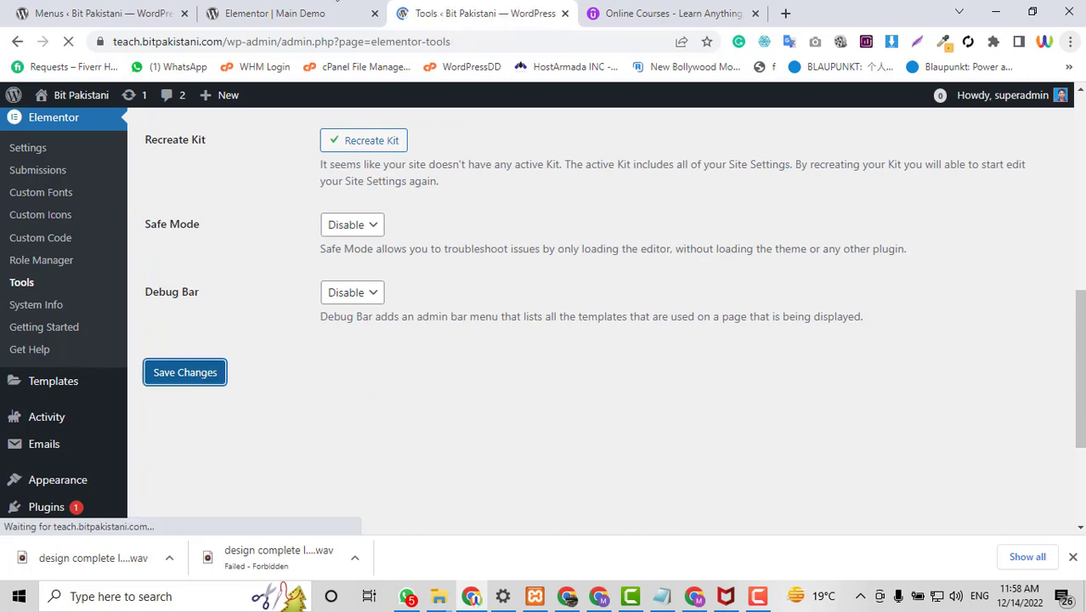
click(267, 13)
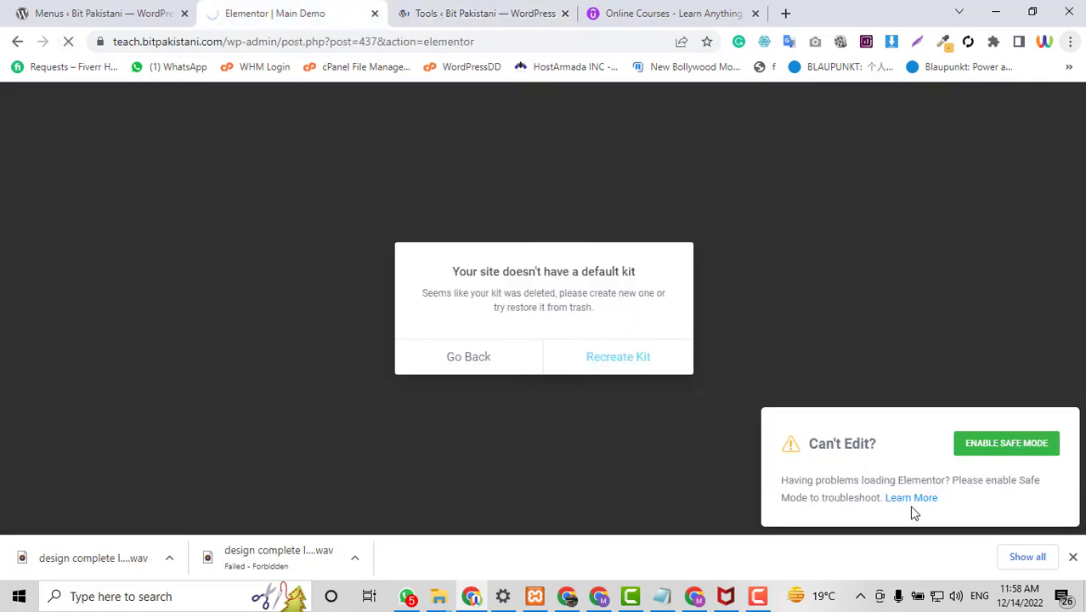
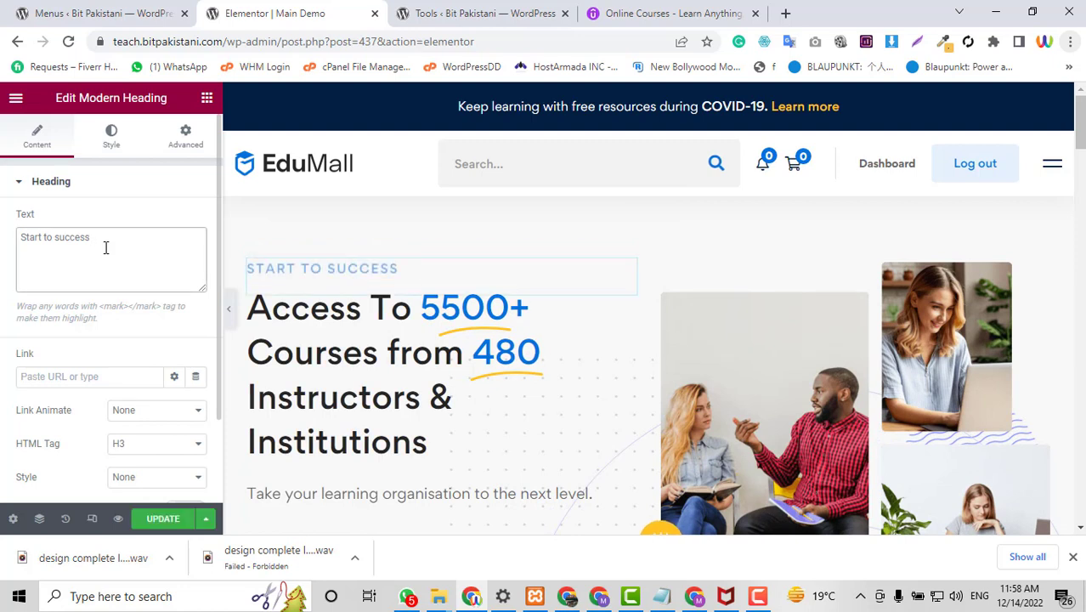
Change the hero subtitle to 'Start to success with our web'.
text(with our webiste)
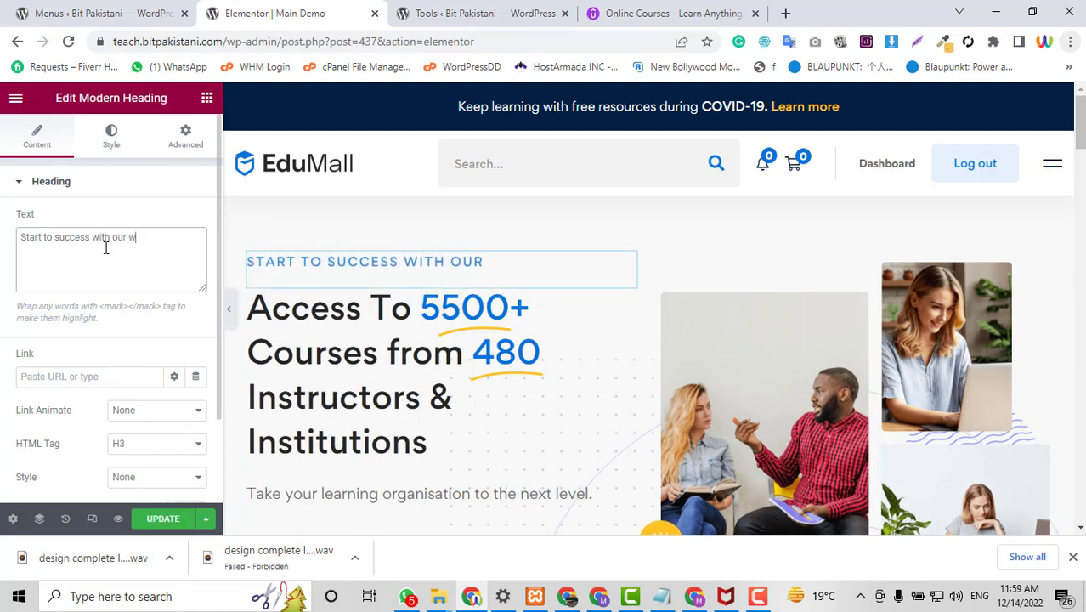
key(BackSpace)
key(BackSpace)
key(BackSpace)
key(BackSpace)
key(BackSpace)
key(BackSpace)
key(BackSpace)
key(BackSpace)
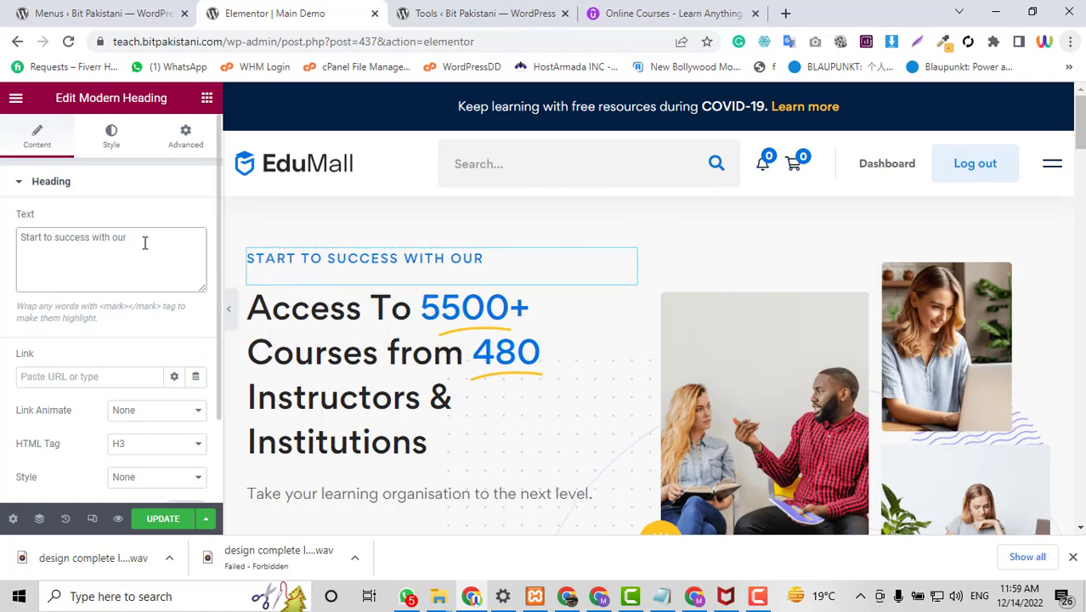
text(web)
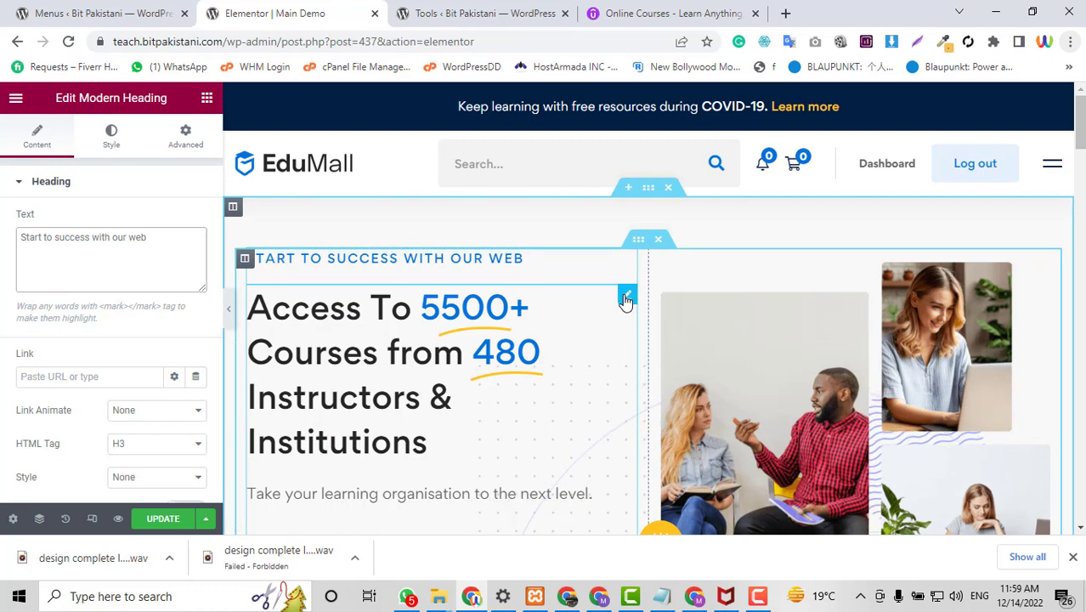
In the Access To heading, replace 5500+ with 'unlimted' and 480 with '1000'.
click(627, 297)
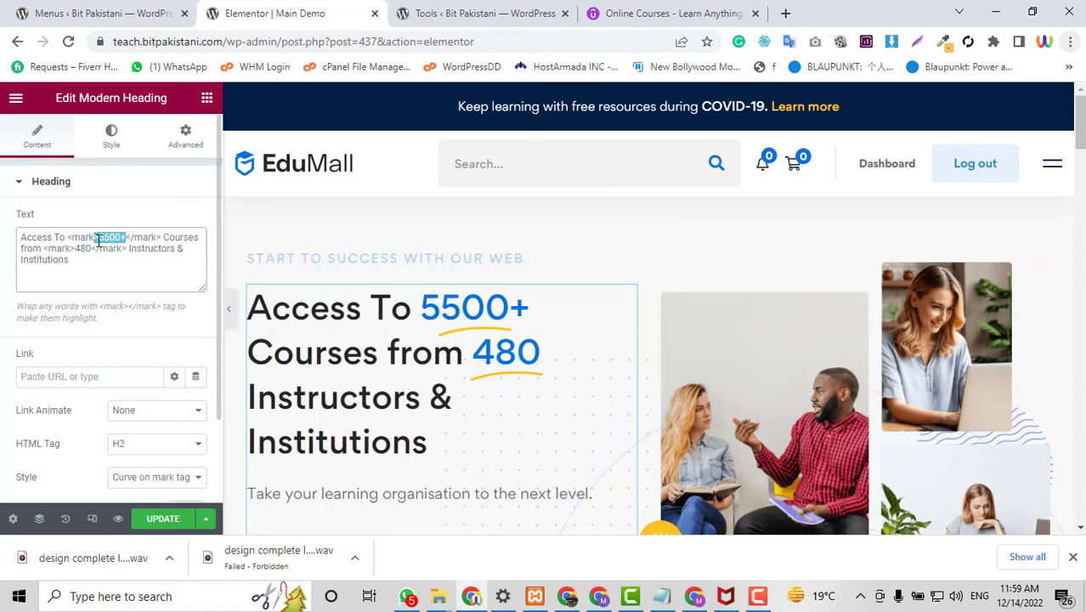
text(unlimted)
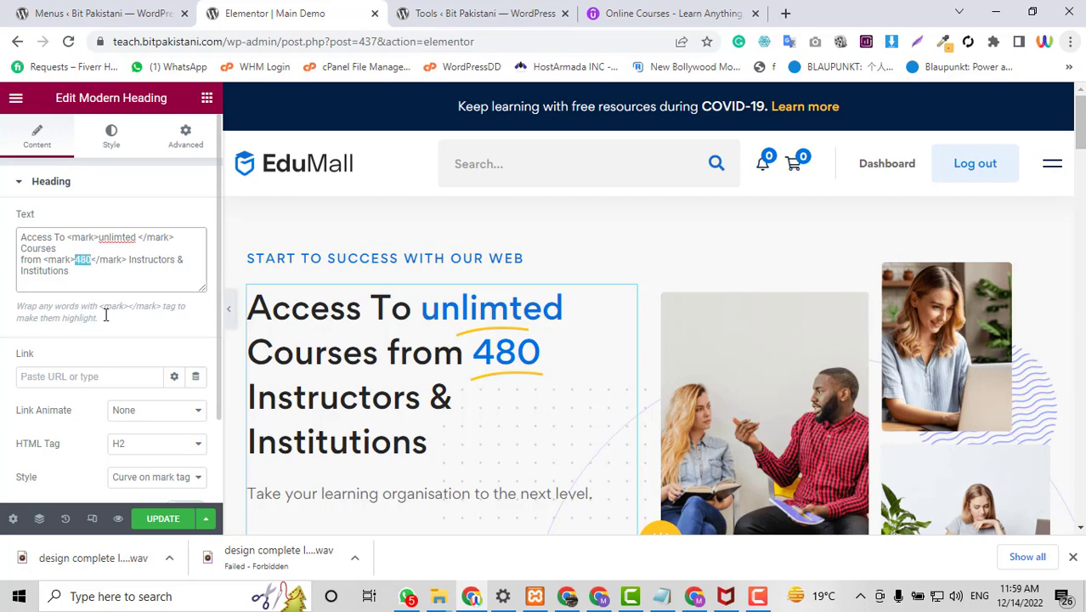
text(1000)
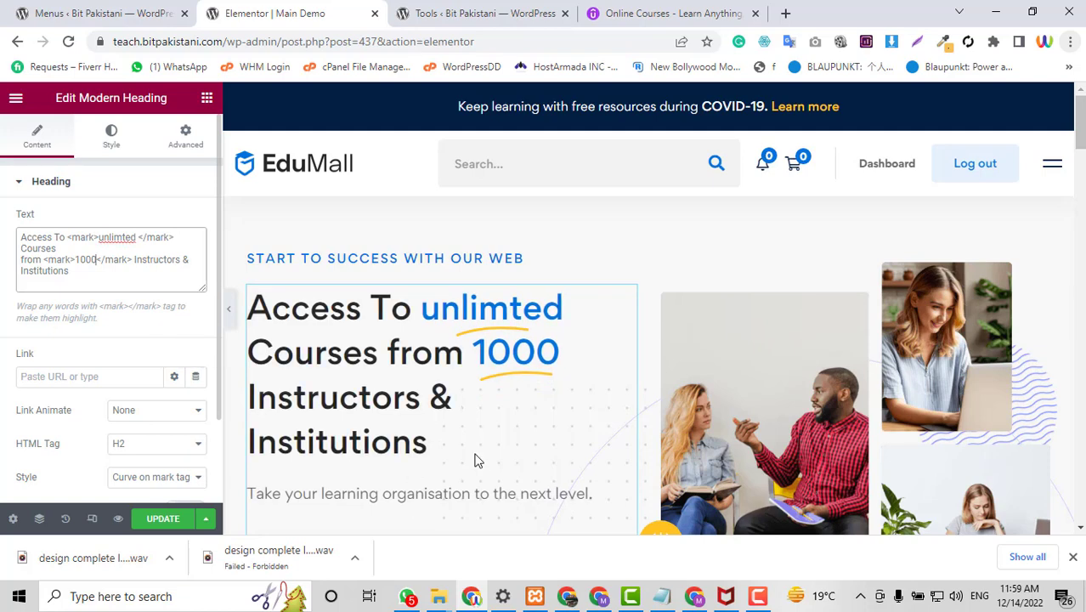
scroll(592, 397, down, 2)
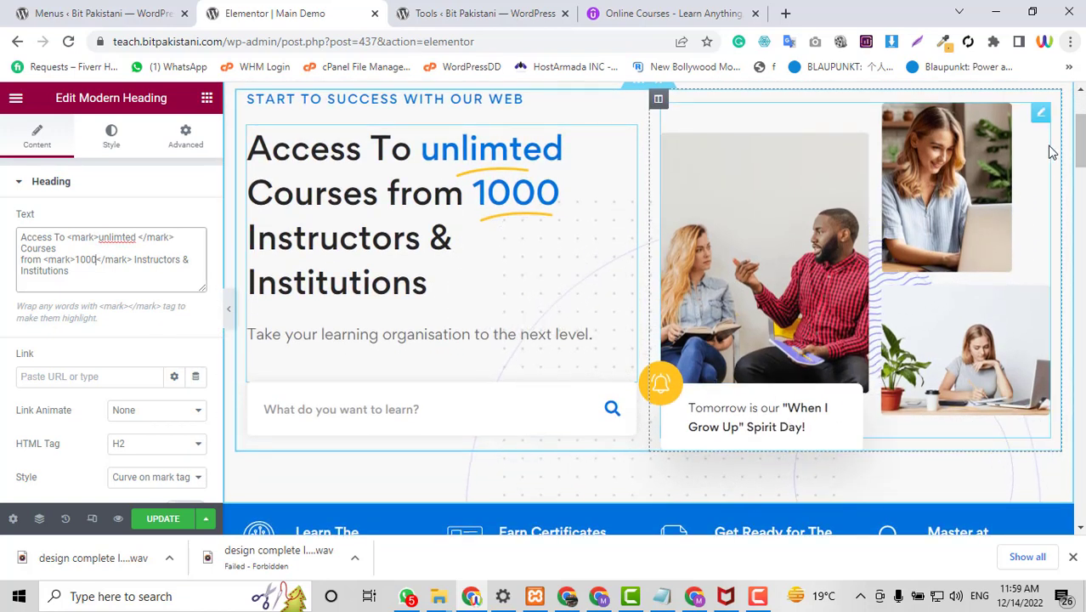
Select the category card grid below the Top Categories heading for editing.
click(1039, 113)
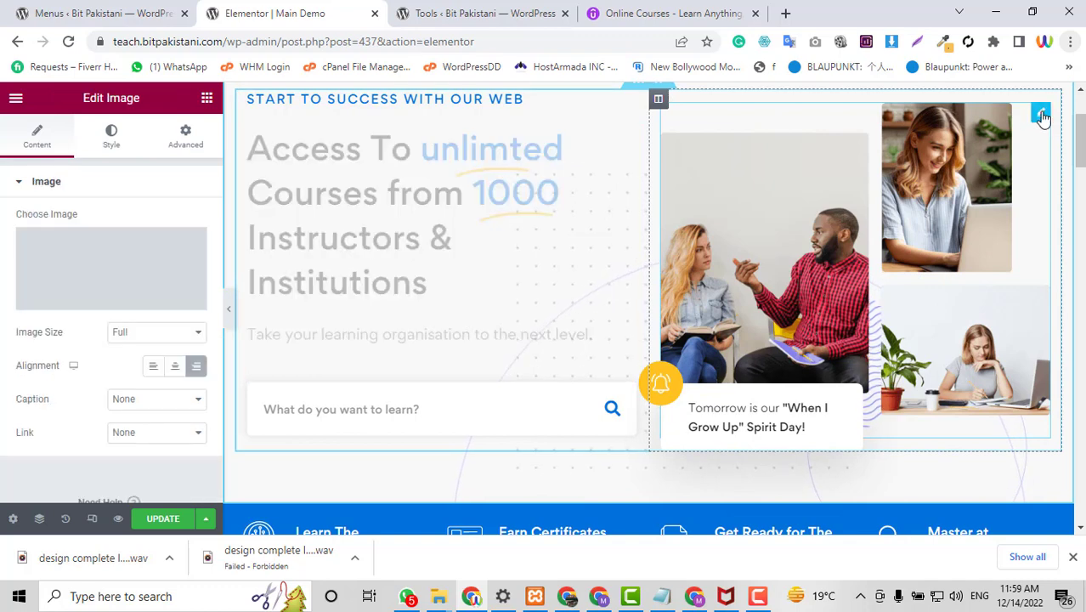
mouse_move(111, 276)
scroll(887, 343, down, 4)
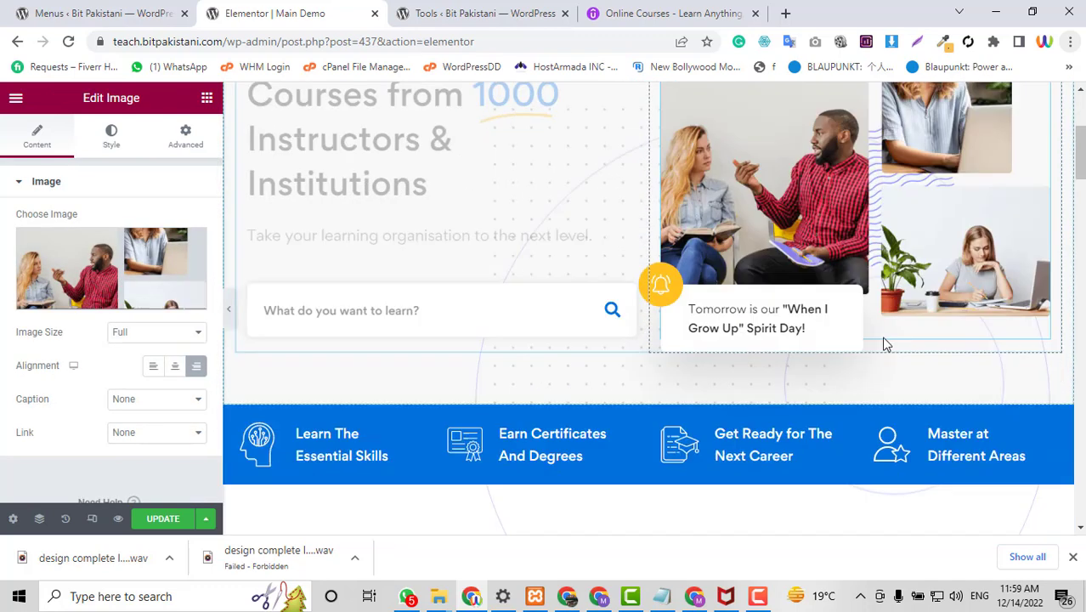
scroll(679, 389, up, 1)
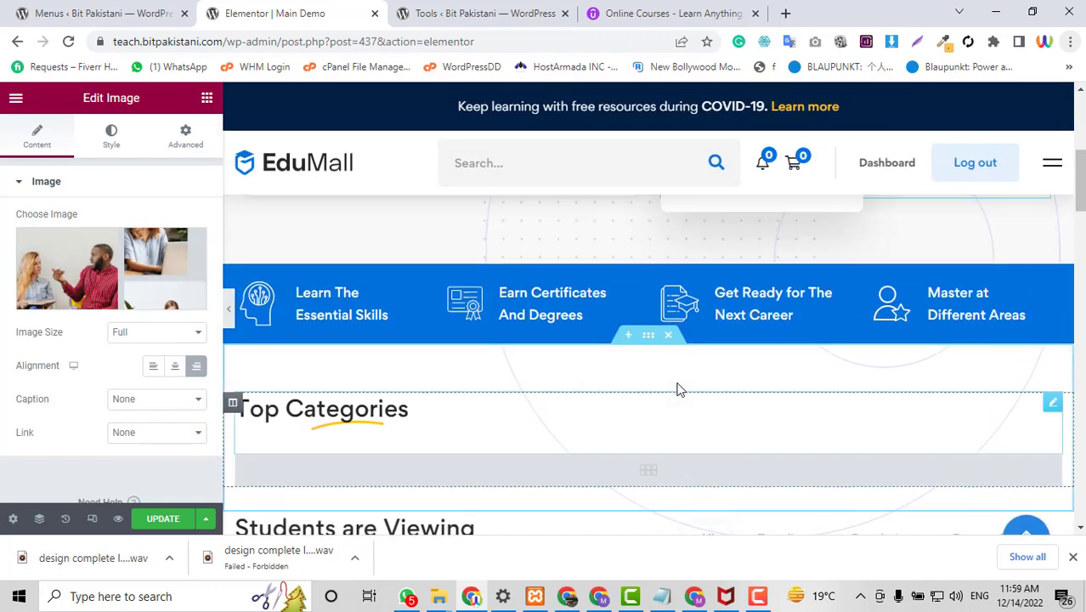
scroll(476, 340, down, 2)
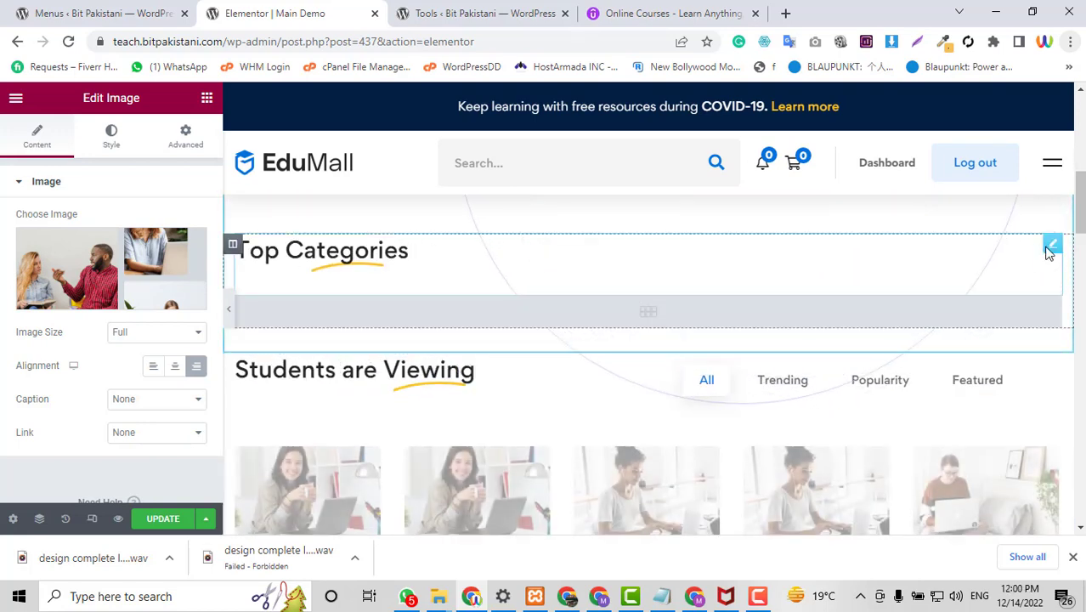
click(1053, 245)
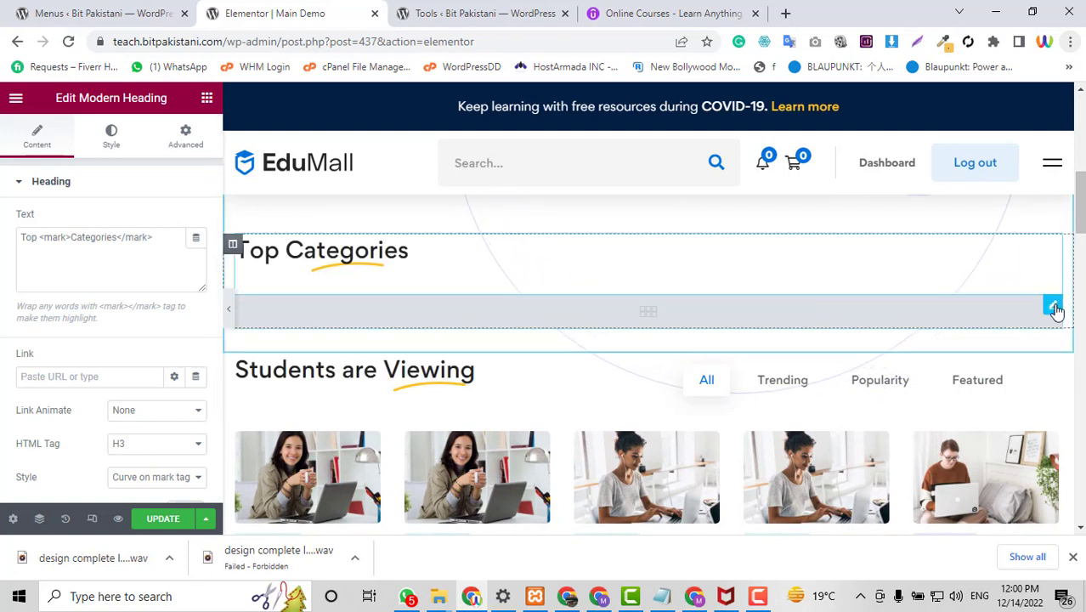
click(1053, 307)
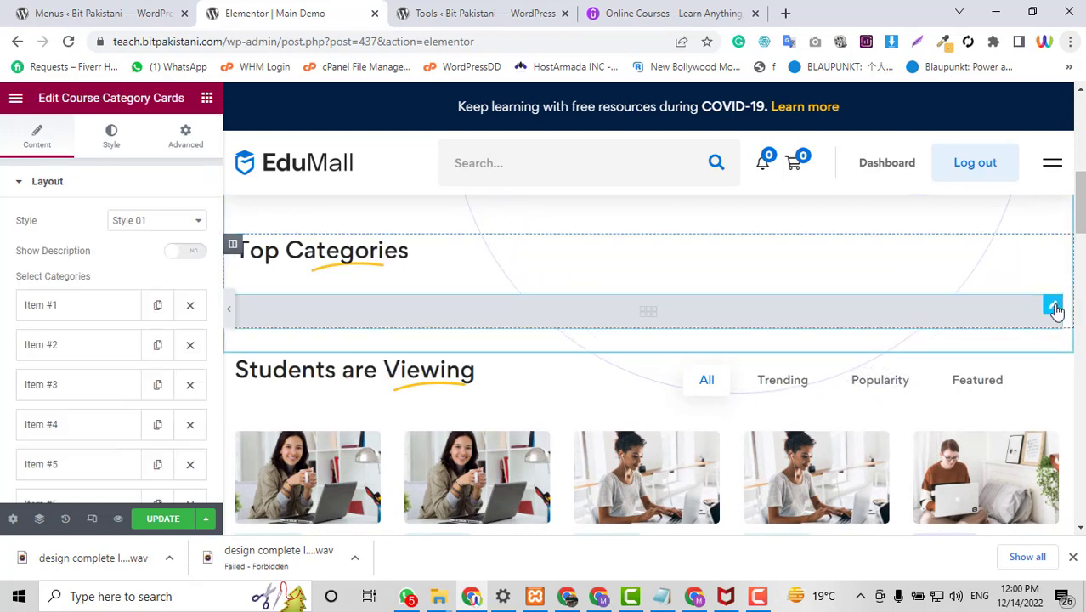
Set the first three category cards to Art & Design, Business and Data Science.
click(53, 320)
click(164, 351)
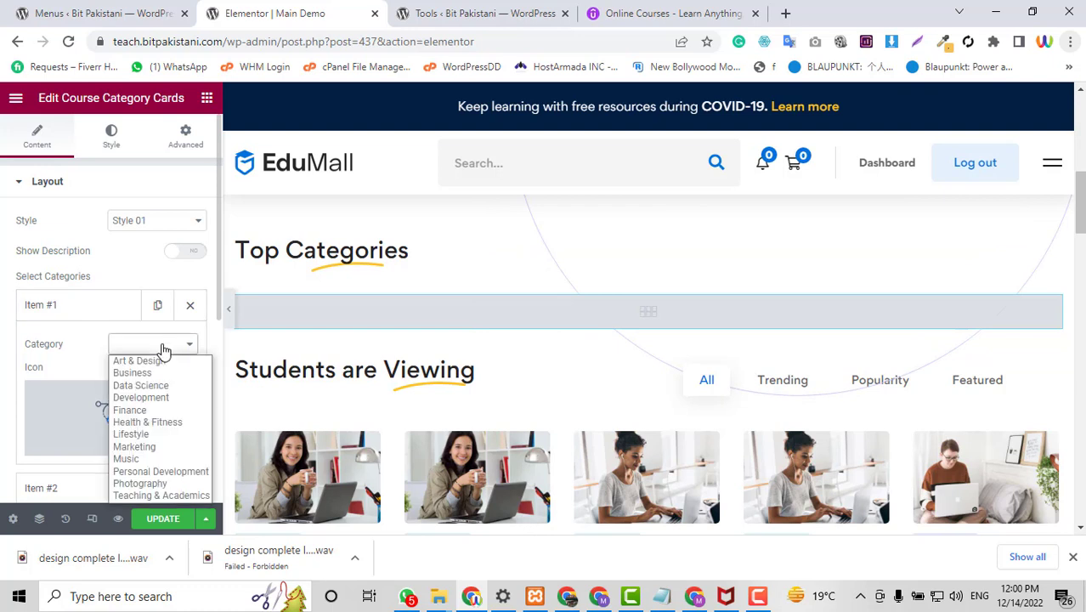
click(162, 358)
click(53, 309)
scroll(65, 253, down, 1)
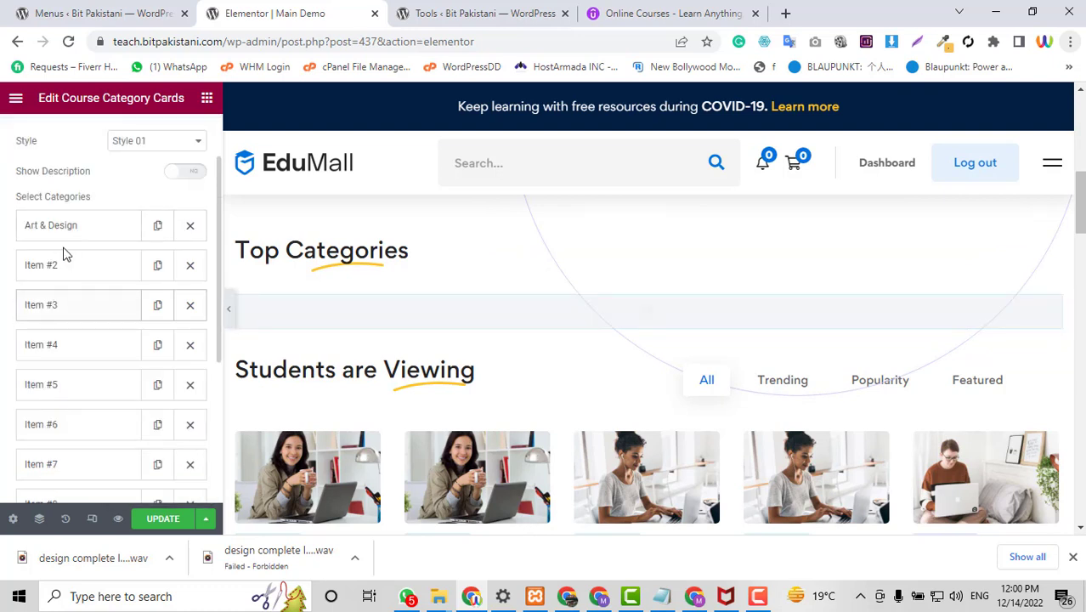
click(64, 266)
click(166, 304)
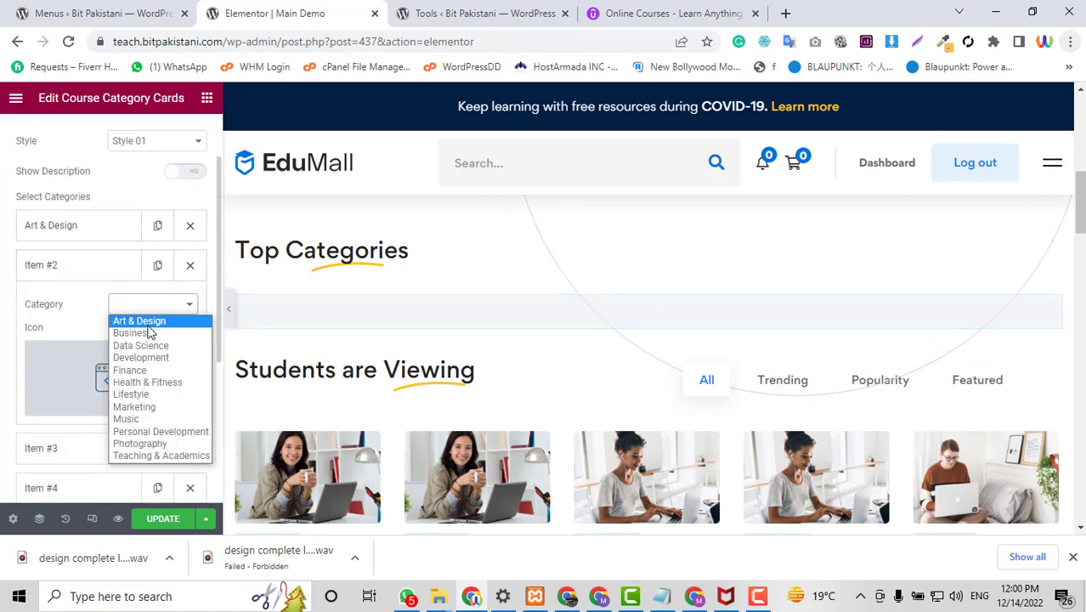
click(132, 333)
click(71, 268)
click(92, 306)
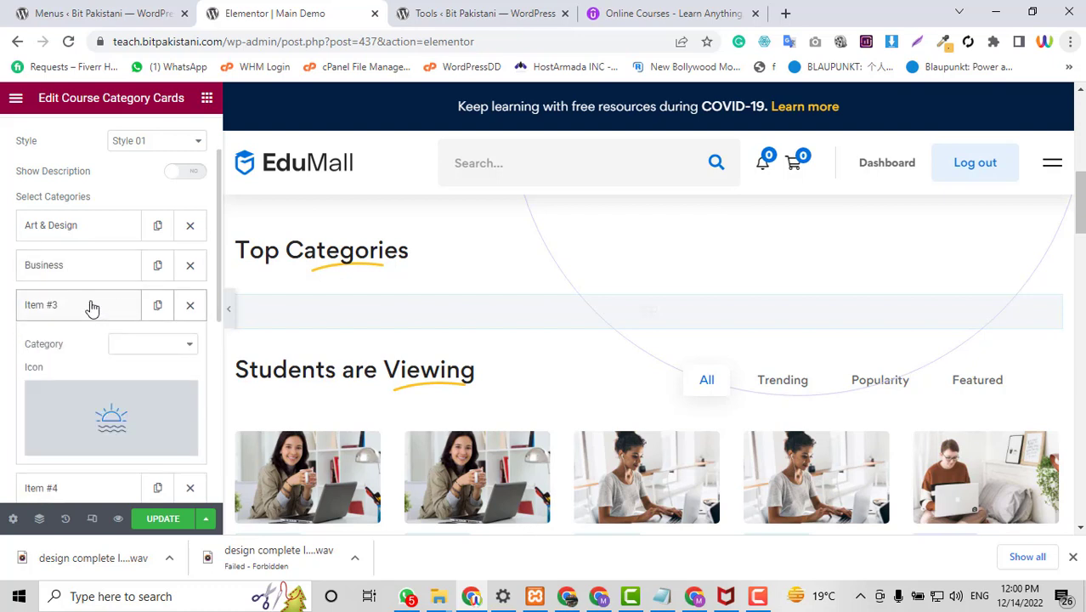
click(158, 356)
click(150, 385)
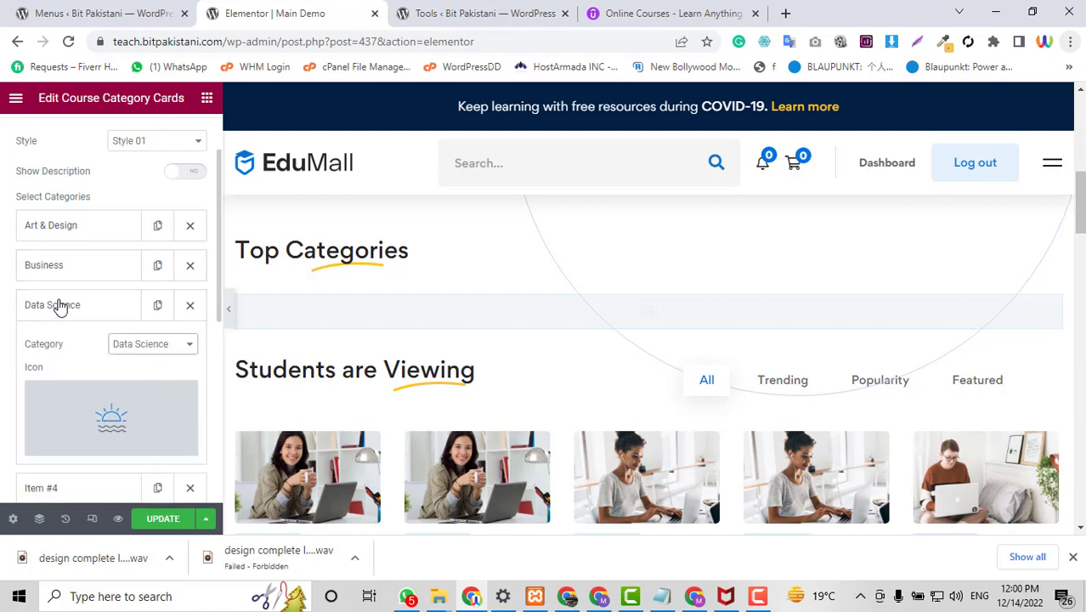
click(57, 304)
Set cards four to six to Development, Finance and Health & Fitness.
scroll(81, 231, down, 1)
click(56, 265)
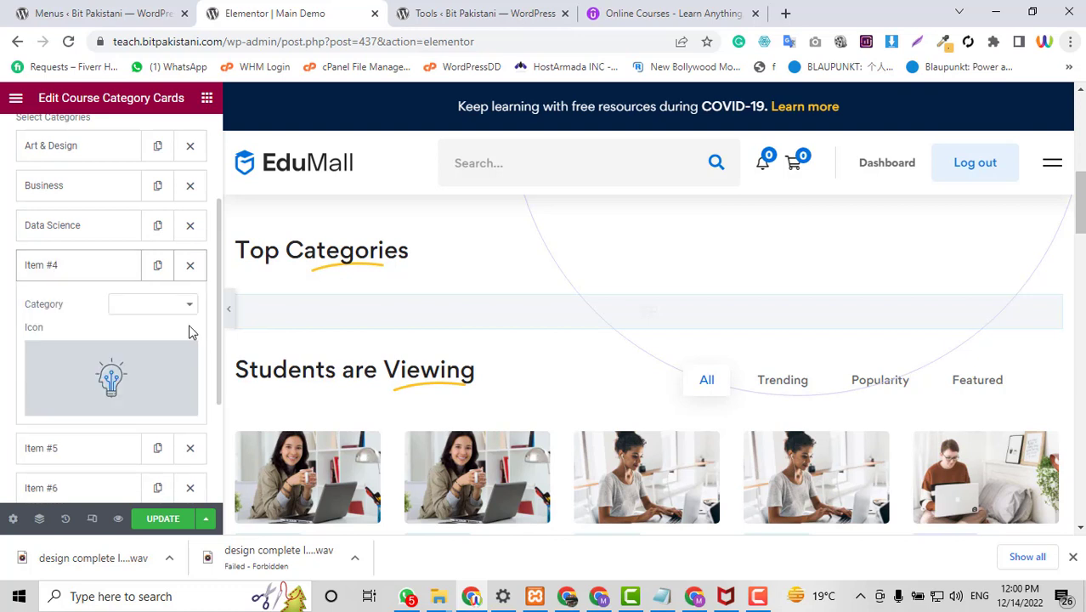
click(132, 308)
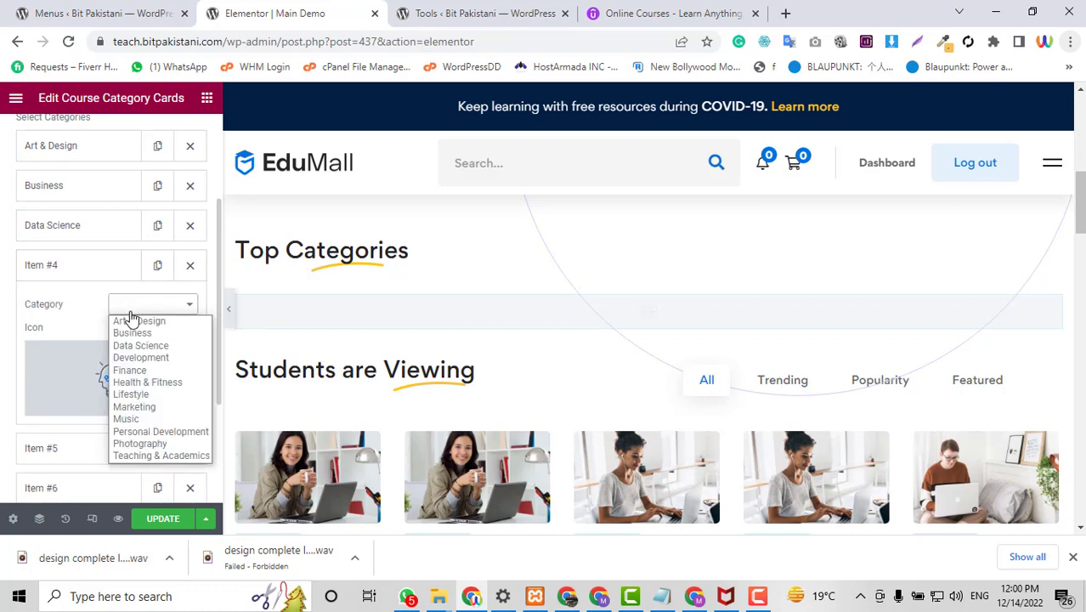
click(140, 358)
click(77, 270)
click(106, 315)
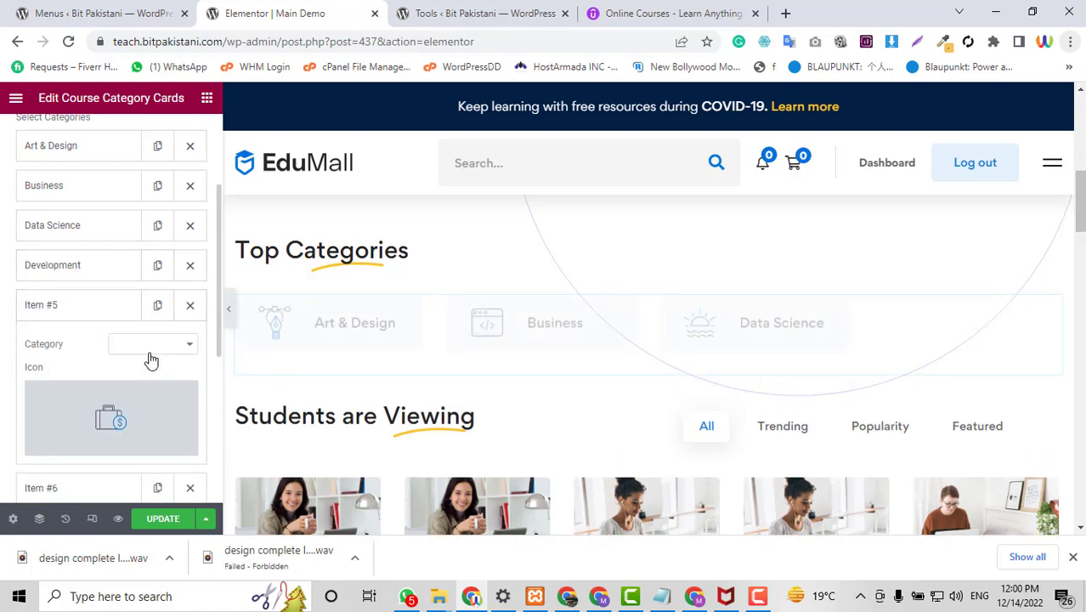
click(151, 342)
click(143, 409)
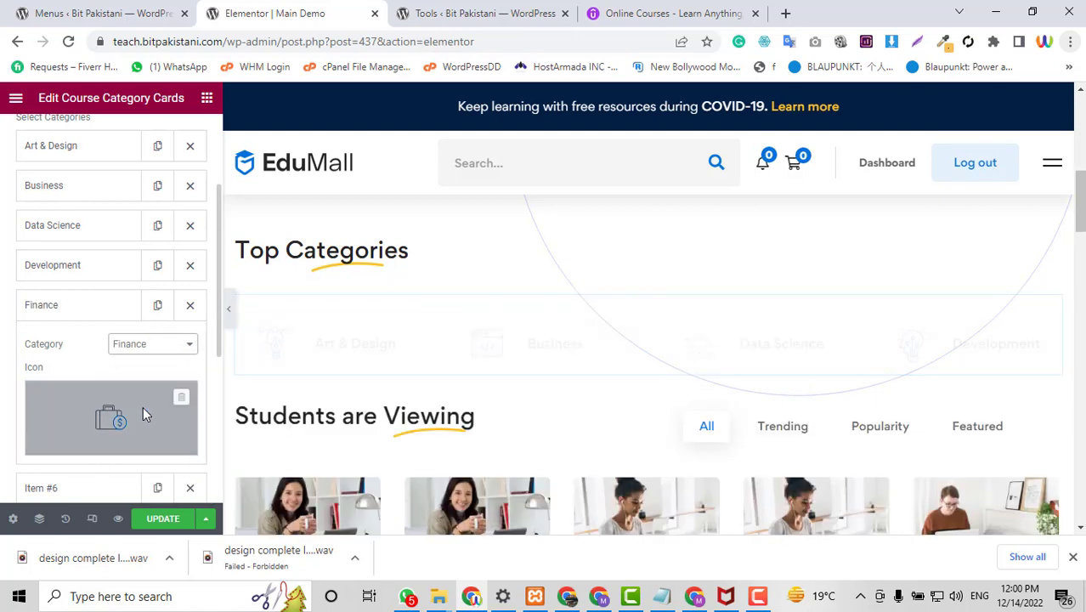
click(96, 306)
scroll(91, 299, down, 1)
scroll(92, 300, down, 1)
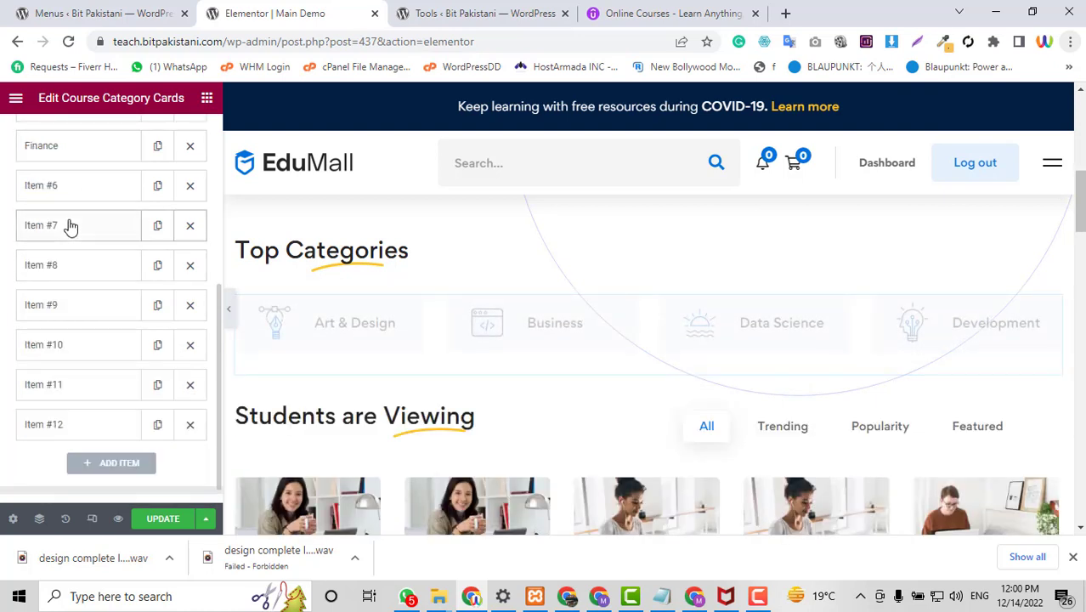
click(71, 225)
click(68, 194)
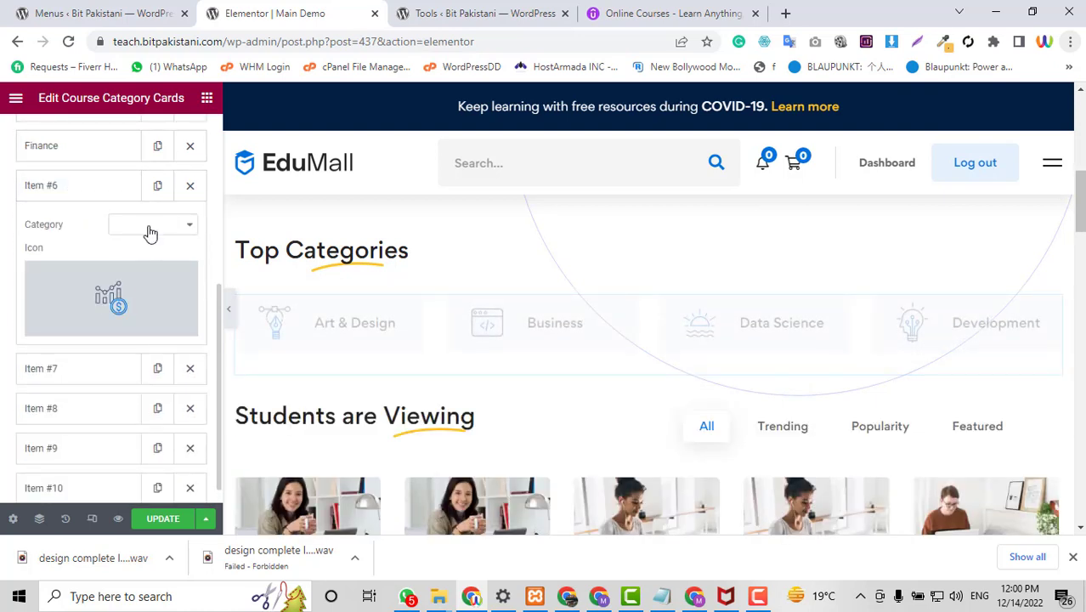
click(151, 228)
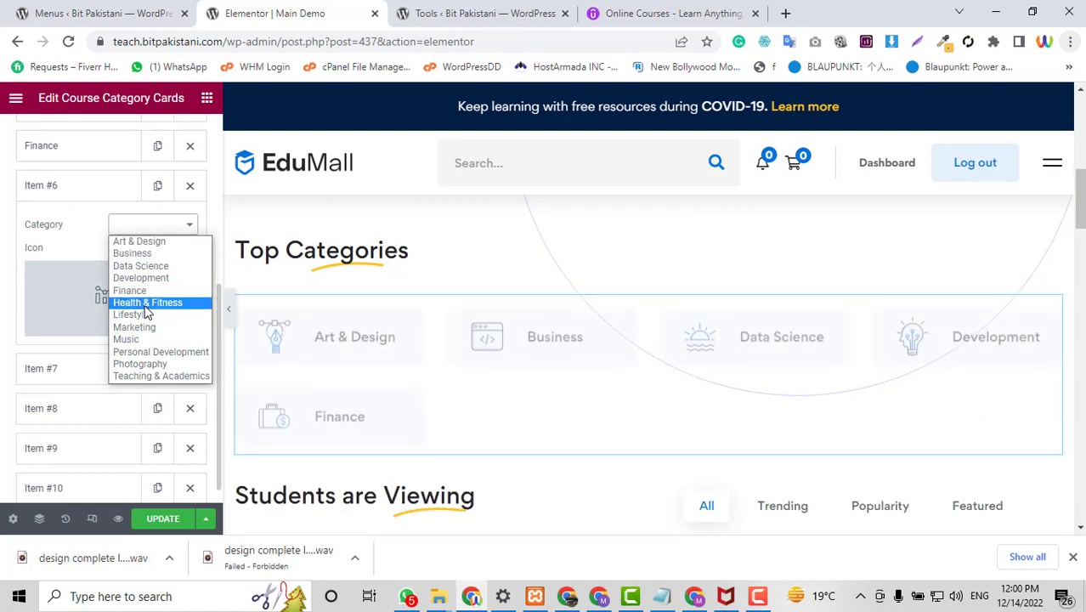
click(146, 303)
click(55, 194)
Set cards seven to nine to Lifestyle, Marketing and Music.
click(98, 231)
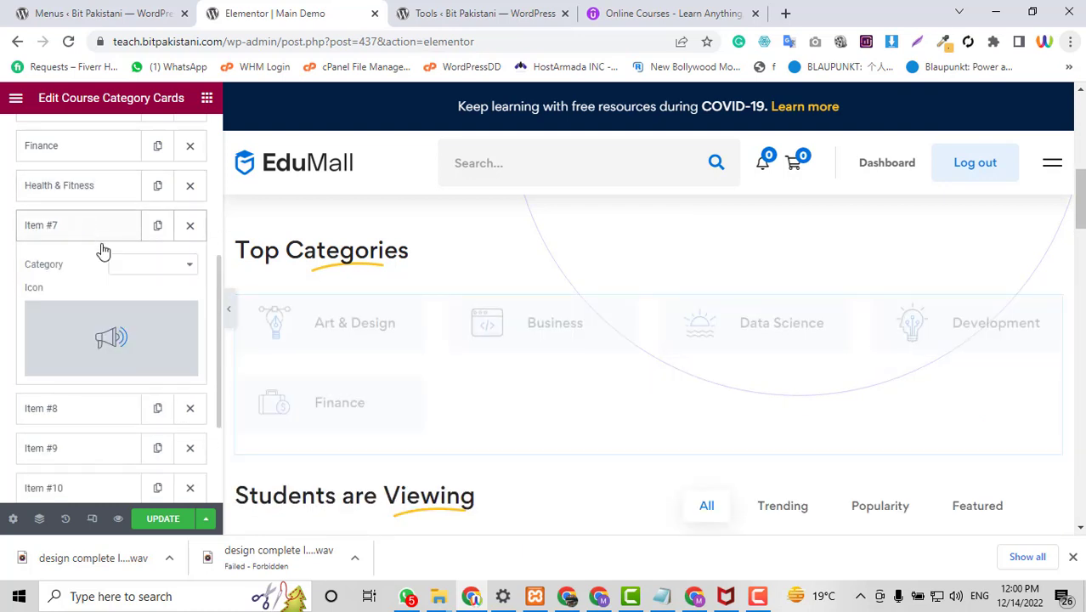
click(146, 268)
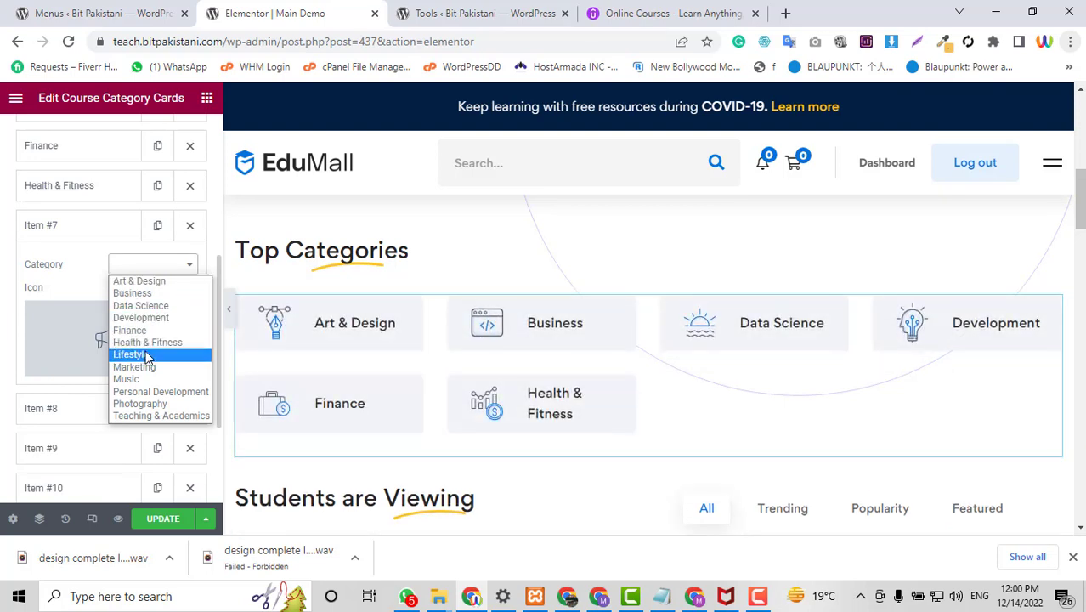
click(143, 354)
click(66, 229)
click(74, 270)
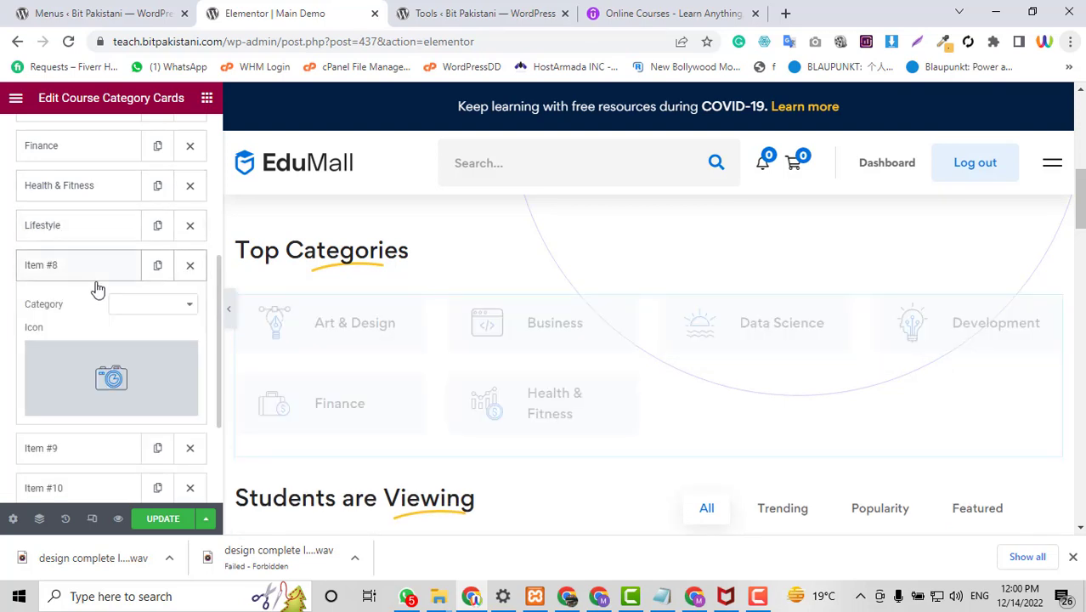
click(152, 308)
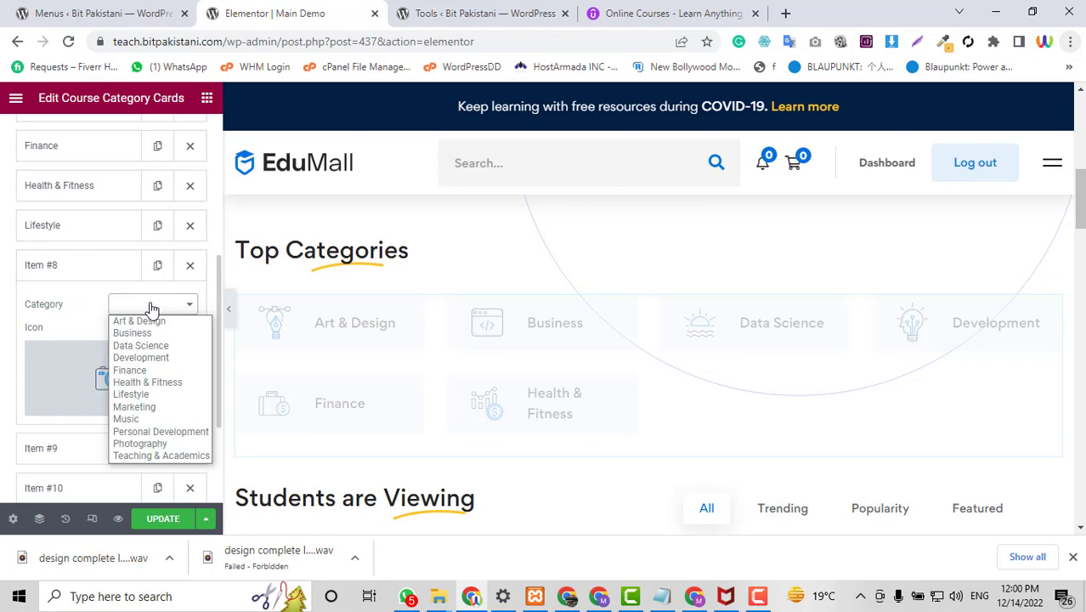
click(136, 407)
click(75, 264)
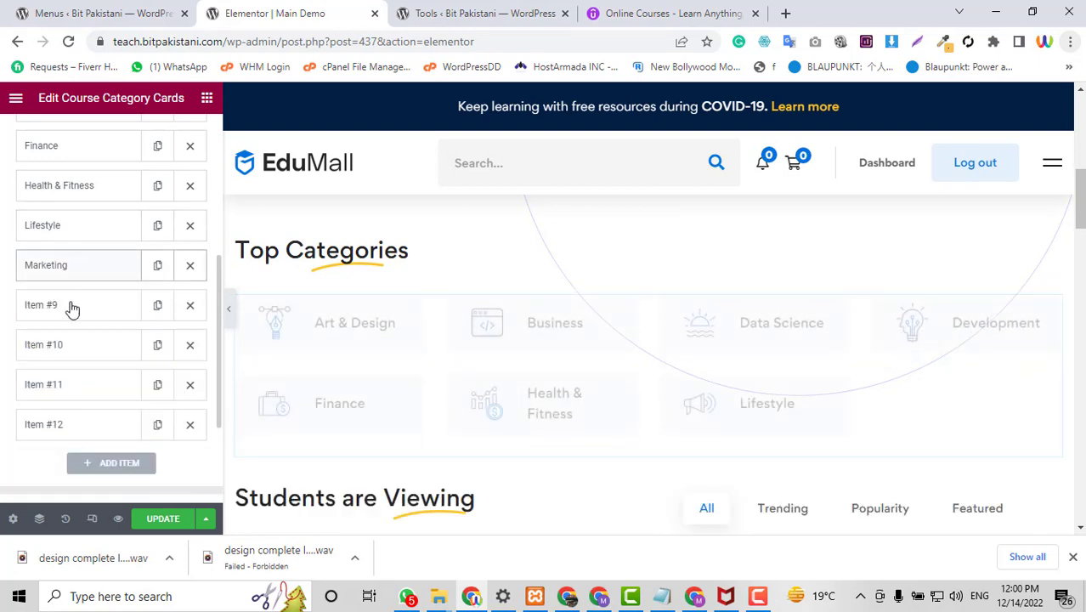
click(72, 306)
click(140, 349)
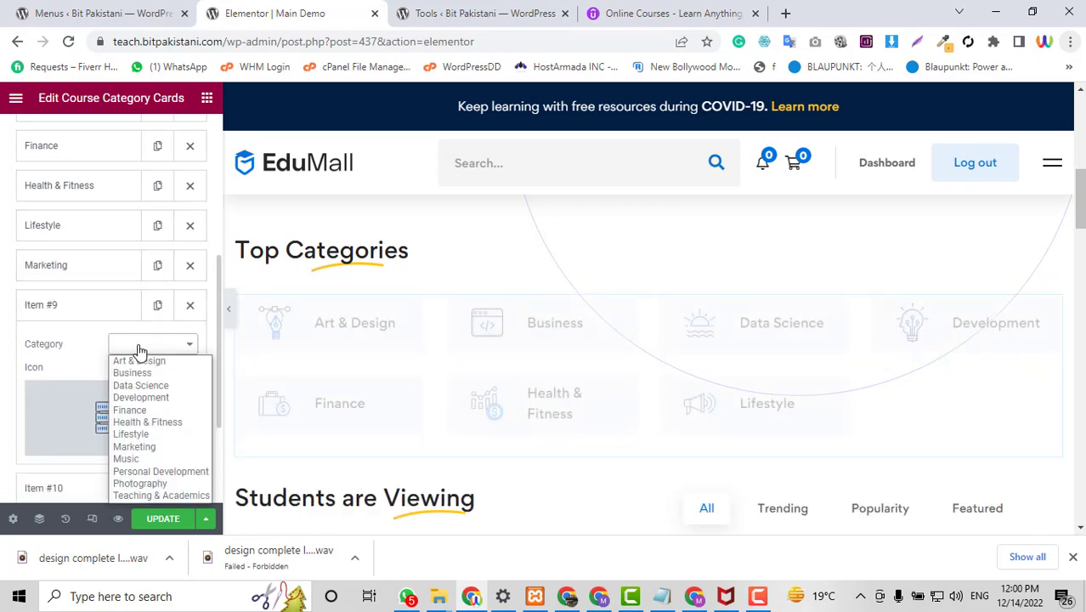
click(128, 459)
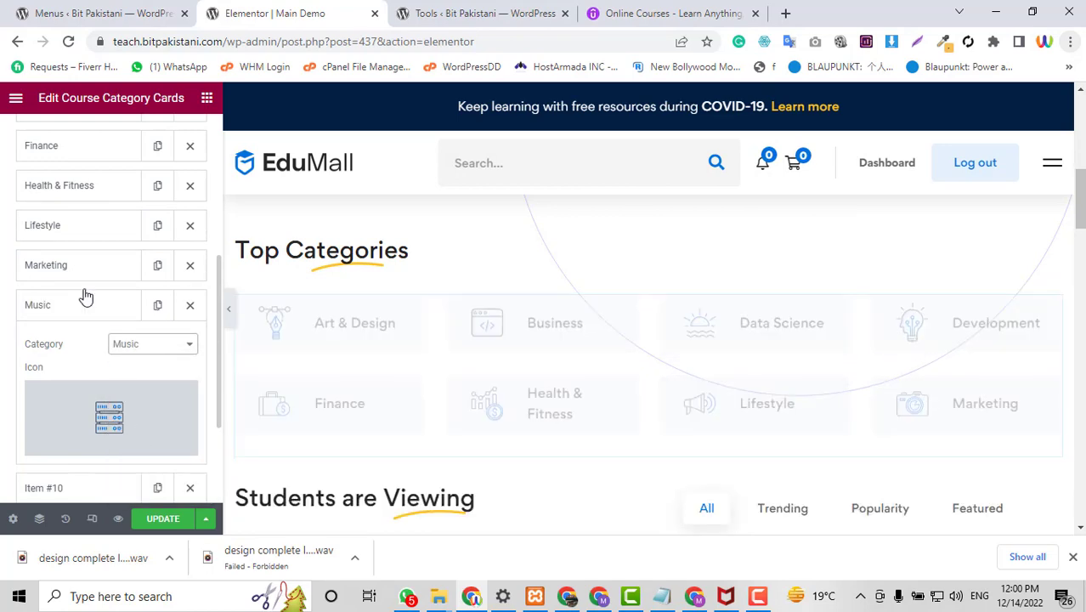
click(70, 308)
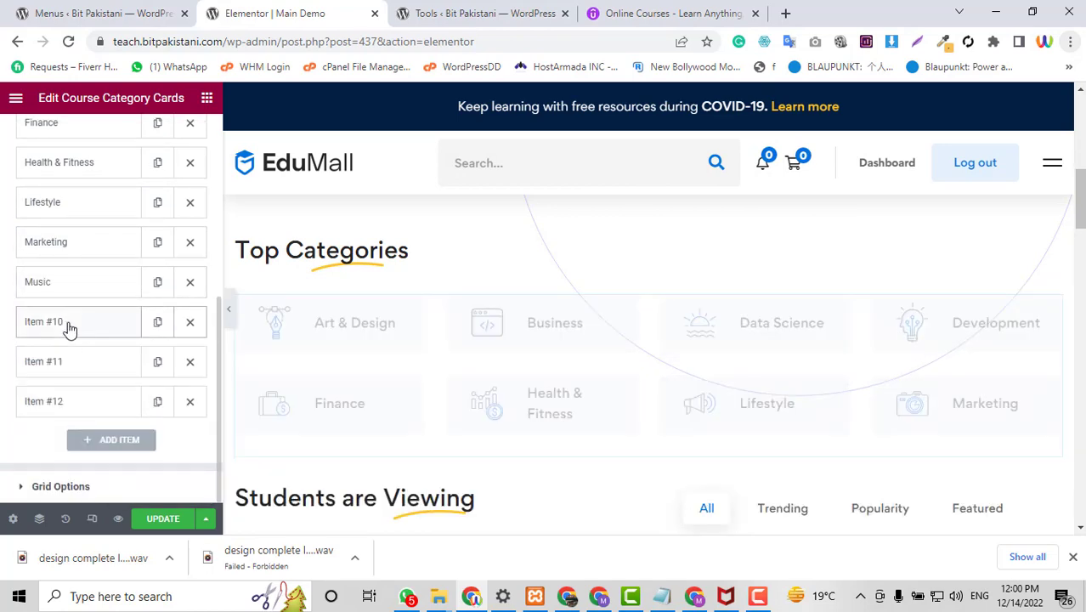
Set cards ten to twelve to Personal Development, Photography and Teaching & Academics.
click(69, 328)
click(155, 362)
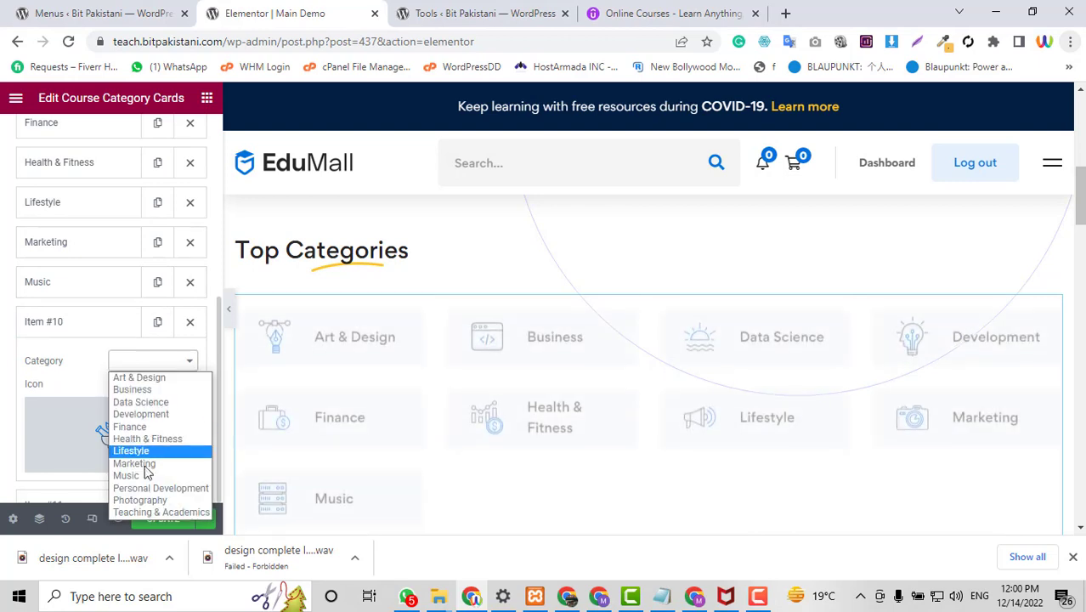
click(160, 488)
click(73, 320)
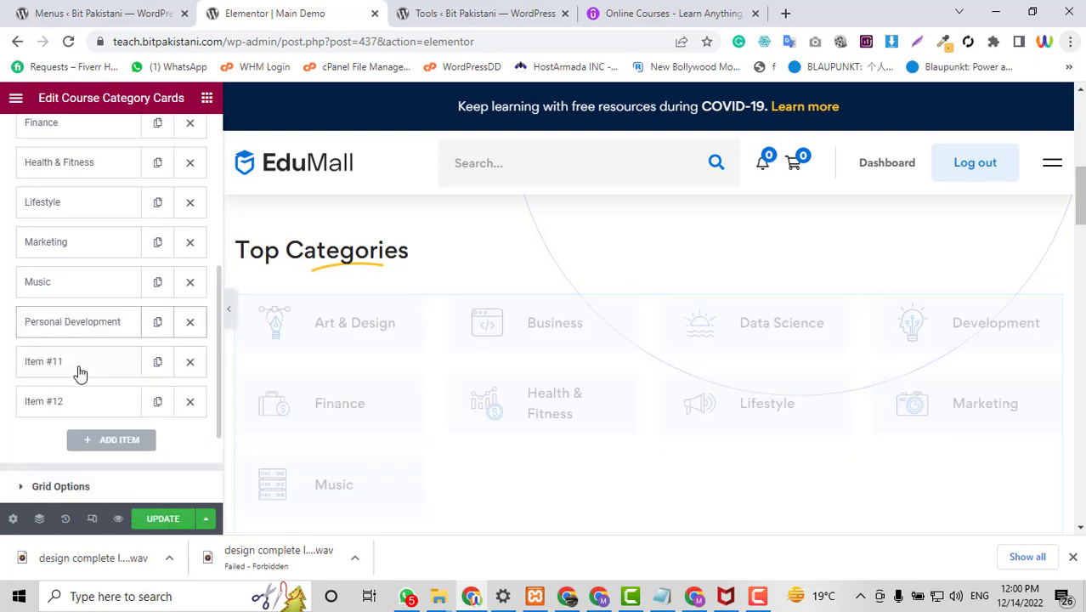
click(79, 366)
scroll(133, 412, down, 1)
click(152, 328)
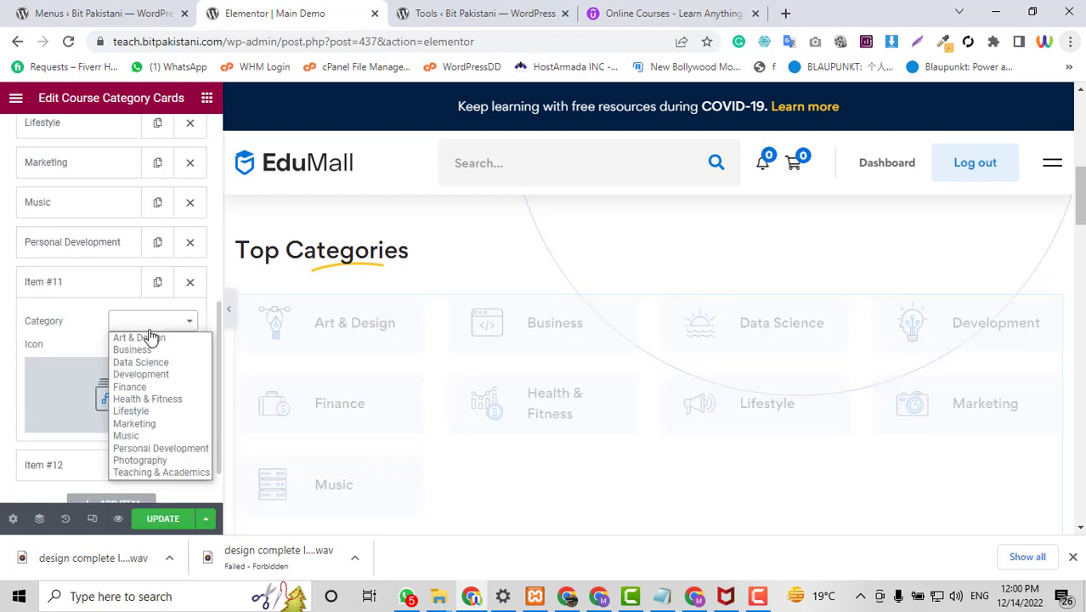
click(140, 460)
click(53, 280)
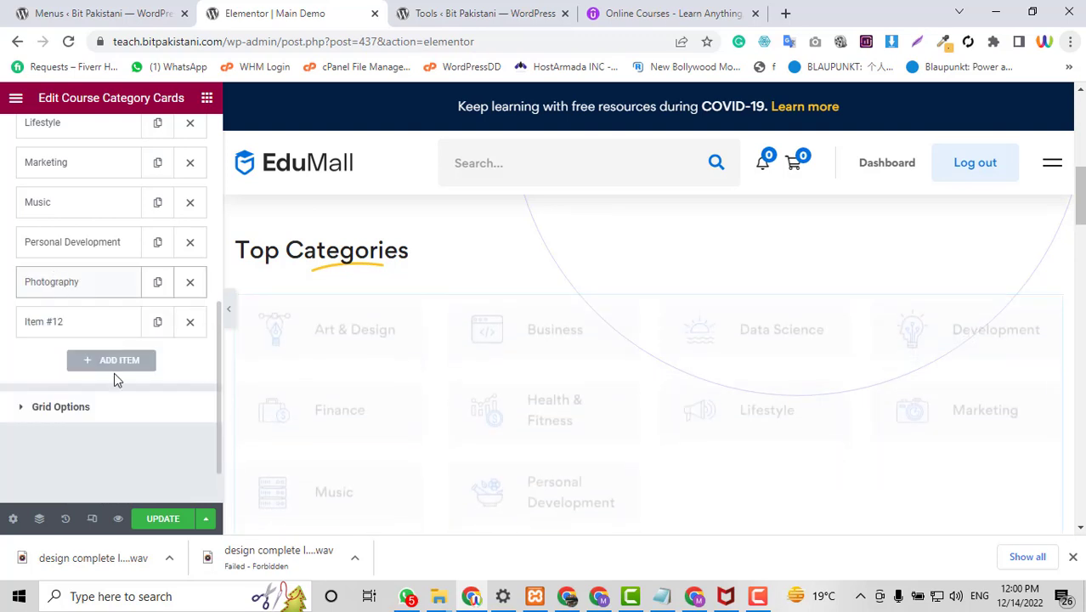
click(102, 405)
scroll(128, 357, down, 2)
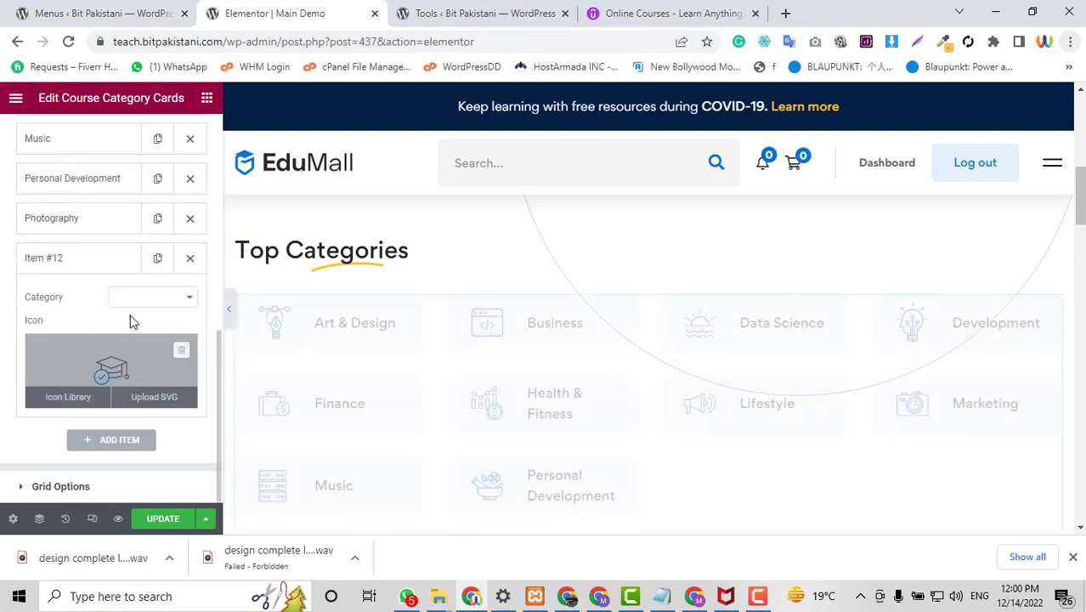
click(134, 298)
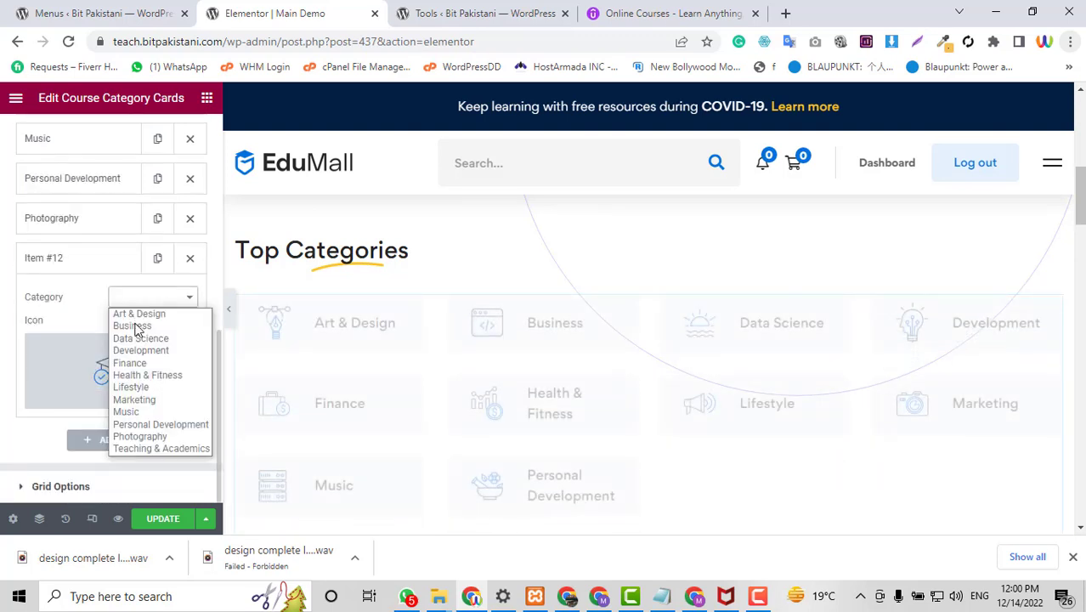
click(145, 451)
click(90, 261)
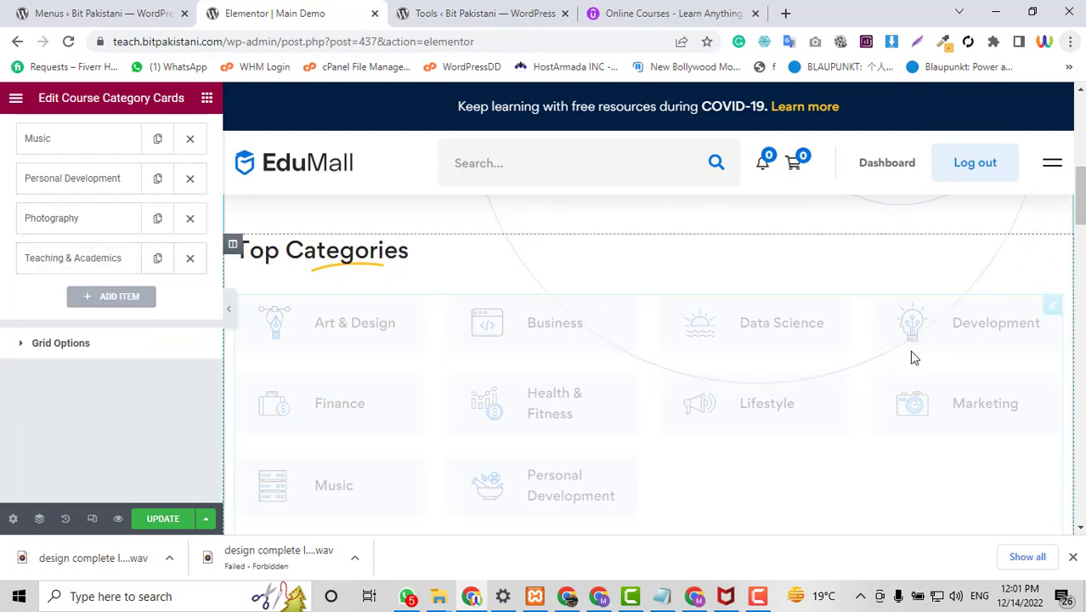
Open the Grid-layout course tabs widget below the Students are Viewing heading for editing.
scroll(330, 318, down, 2)
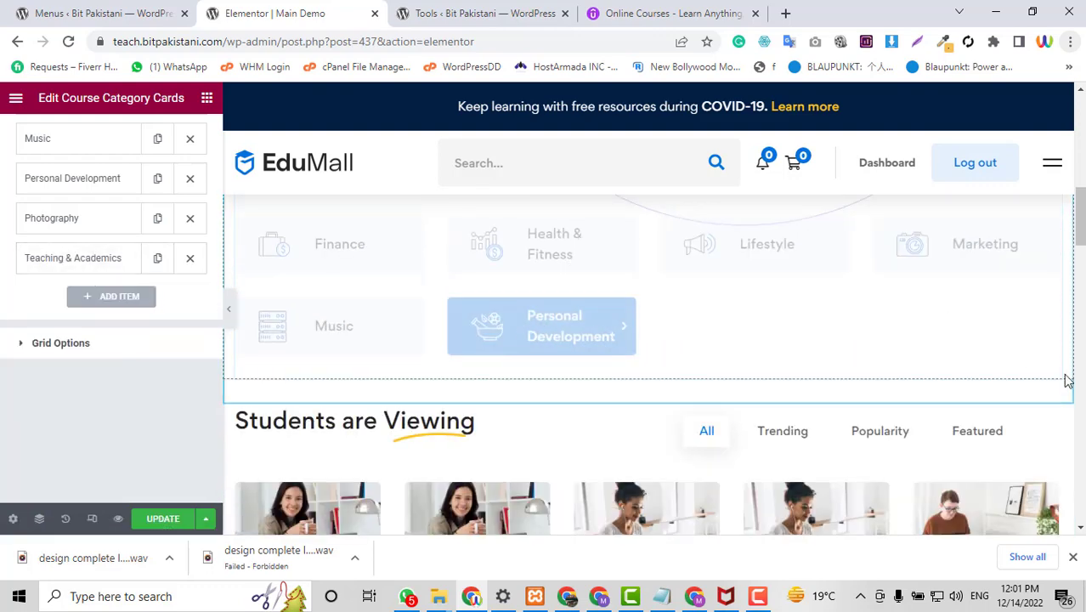
scroll(992, 409, up, 2)
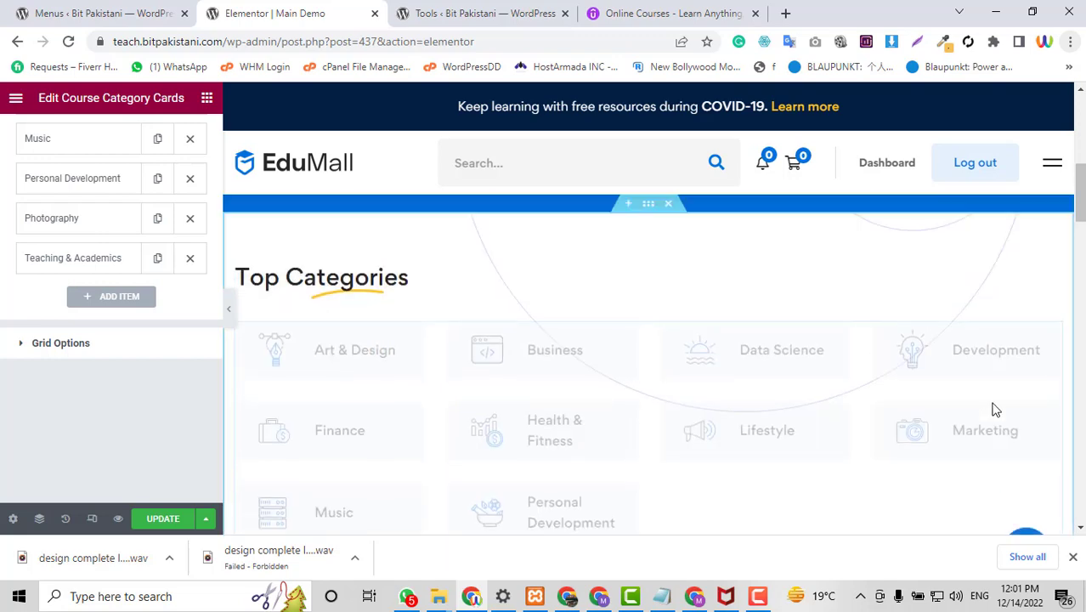
scroll(987, 400, down, 2)
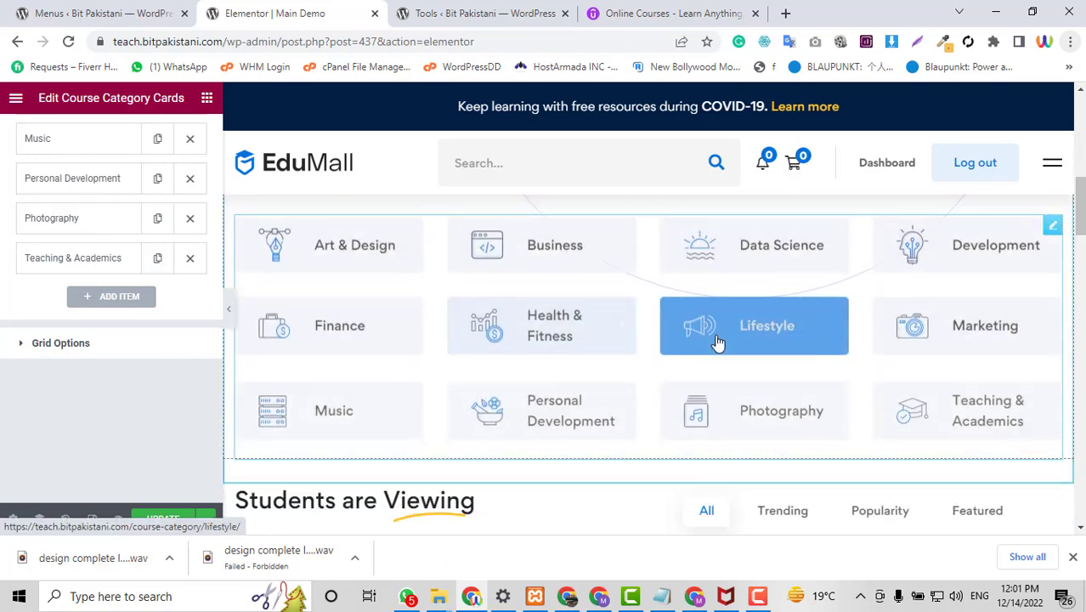
scroll(716, 341, down, 3)
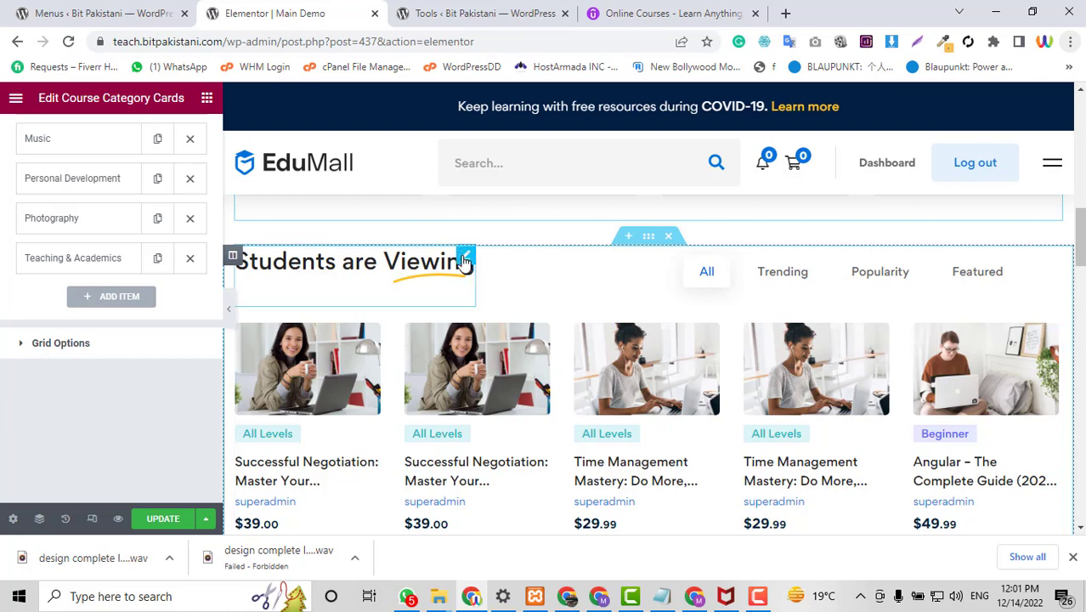
click(465, 259)
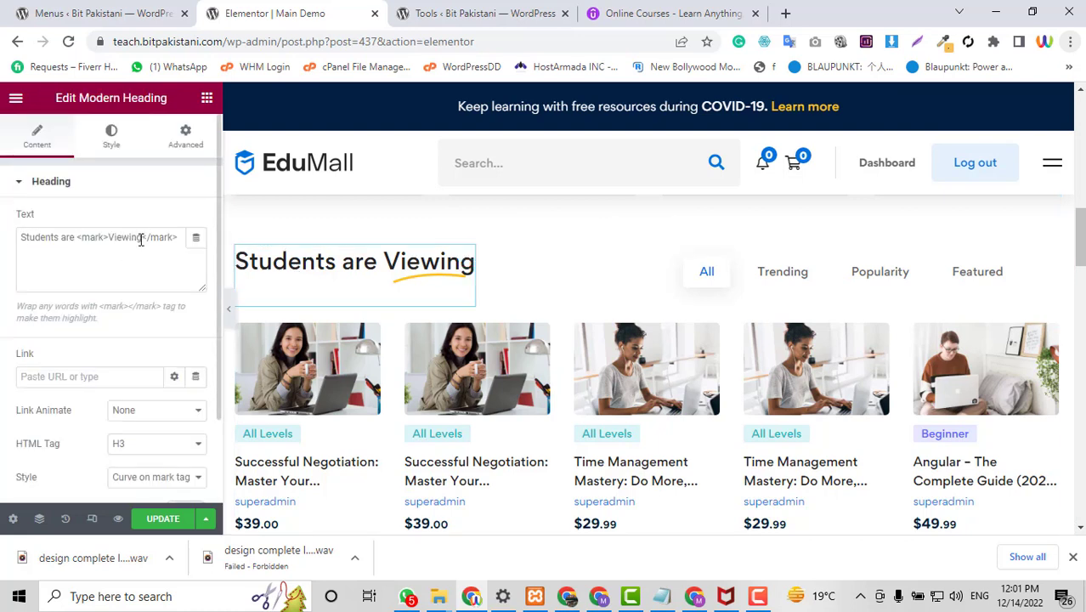
scroll(967, 288, down, 2)
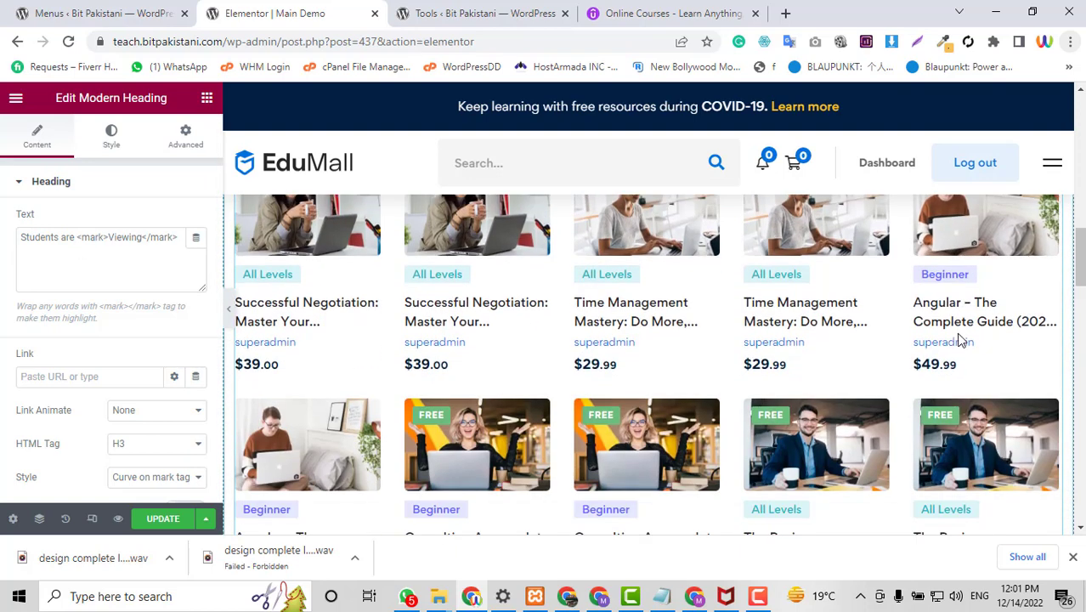
scroll(1058, 312, up, 1)
scroll(1054, 298, up, 1)
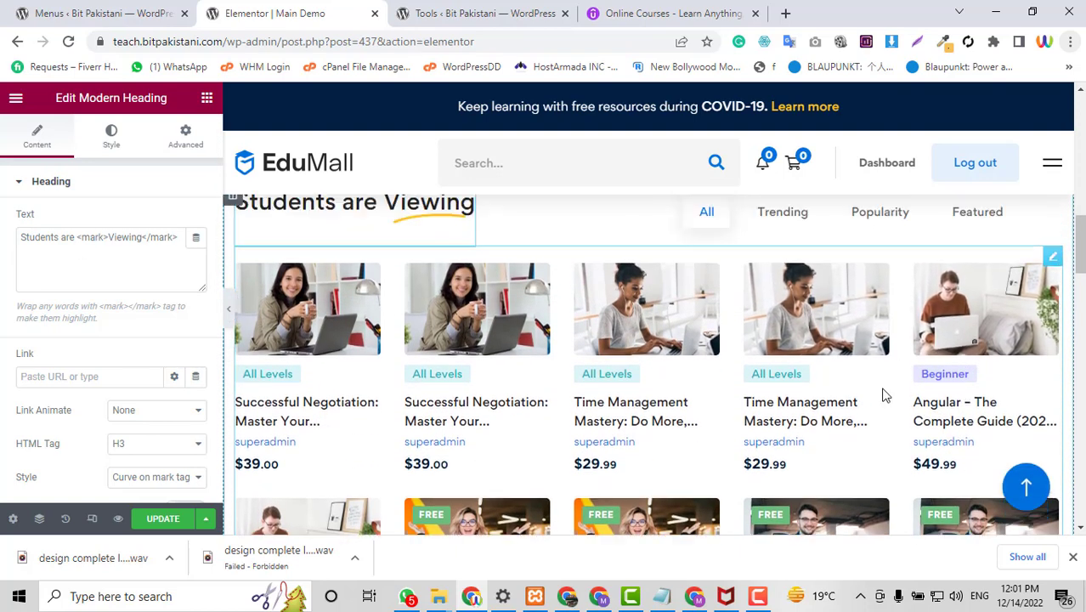
click(1014, 344)
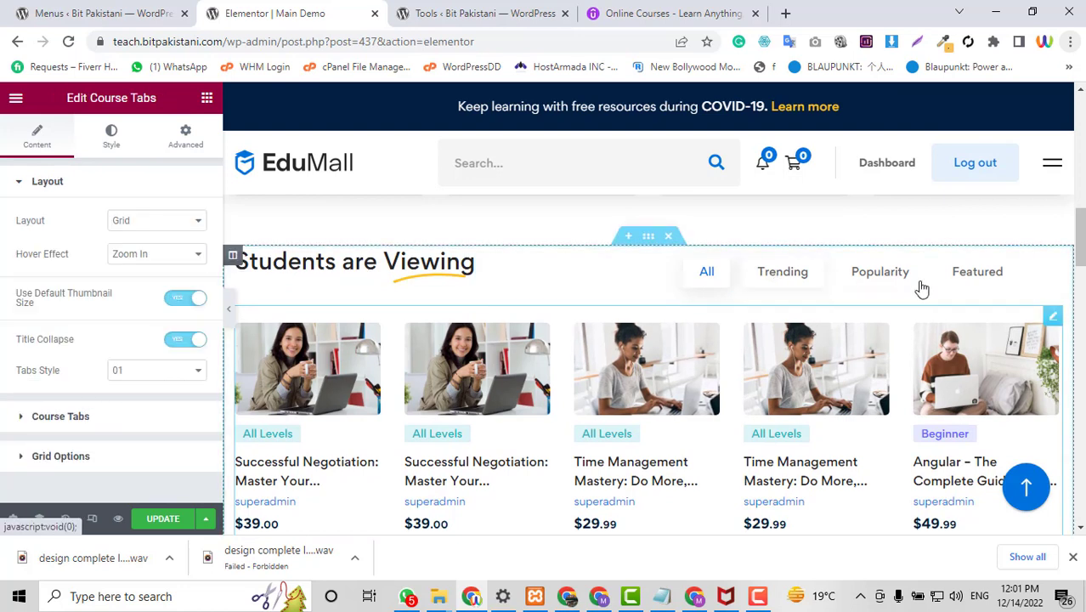
Expand the Trending Courses item in Course Tabs and leave its Tab Title blank.
click(51, 417)
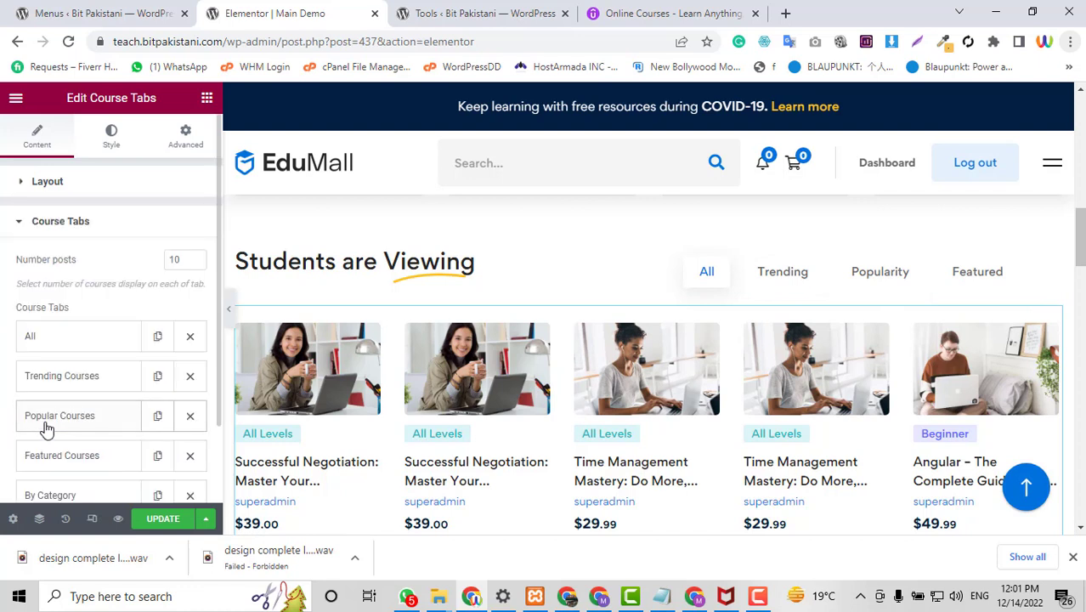
scroll(83, 303, down, 1)
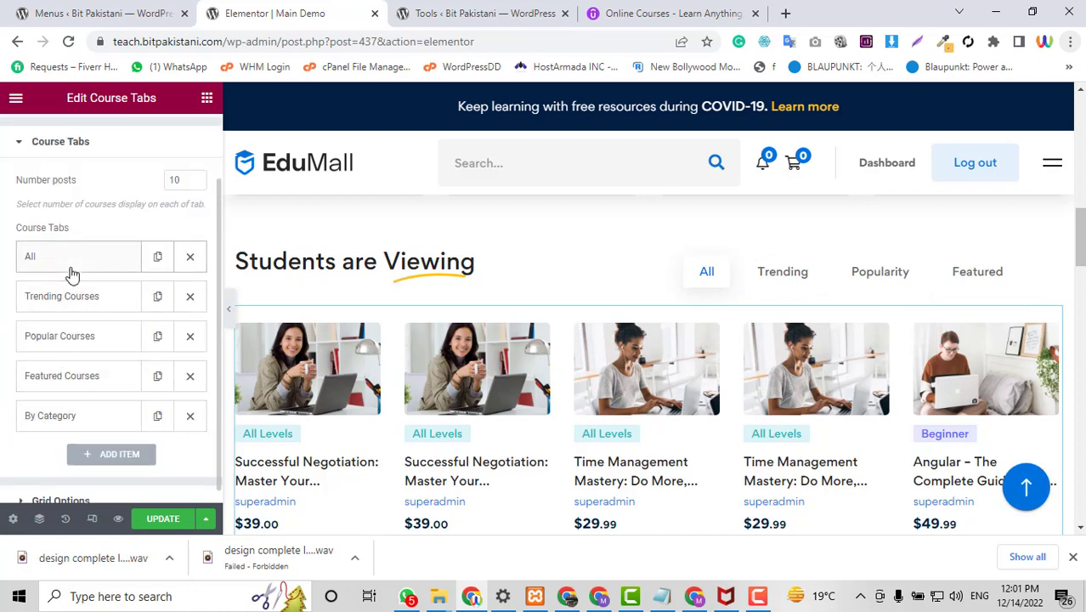
click(72, 273)
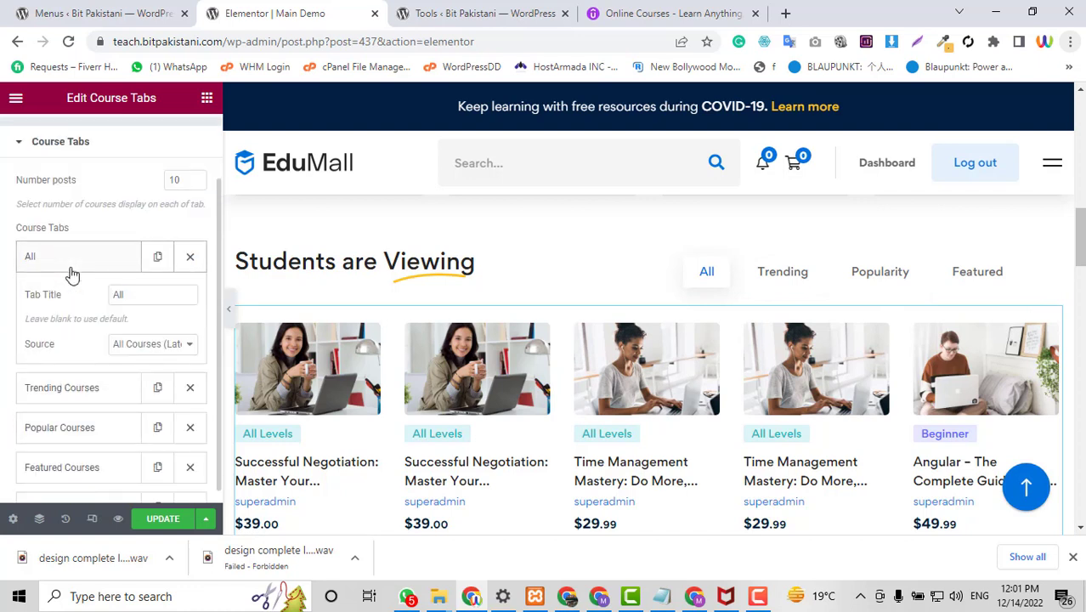
click(73, 273)
click(72, 294)
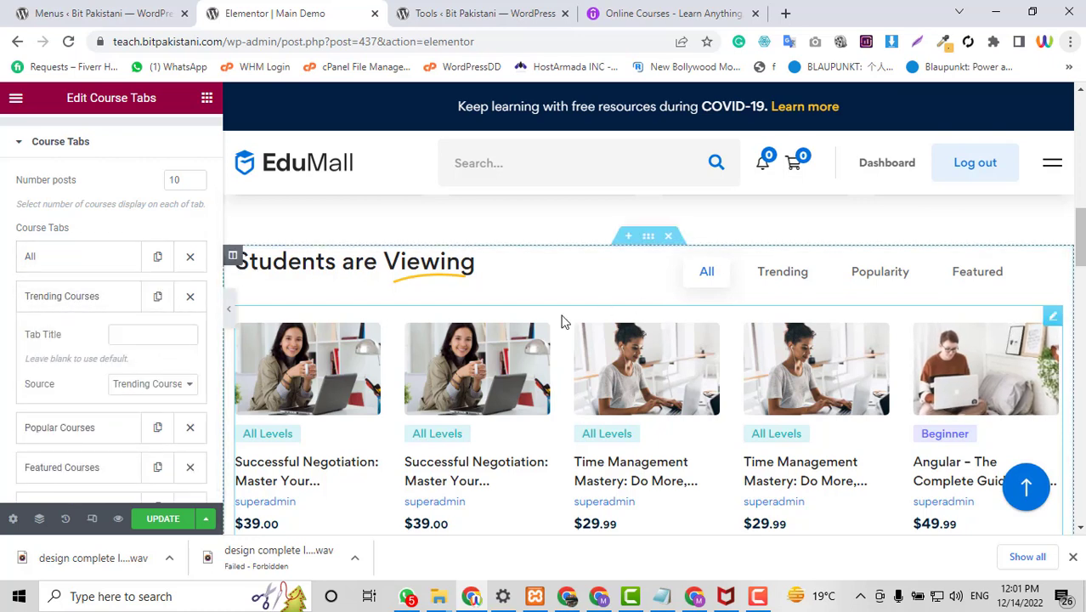
click(172, 339)
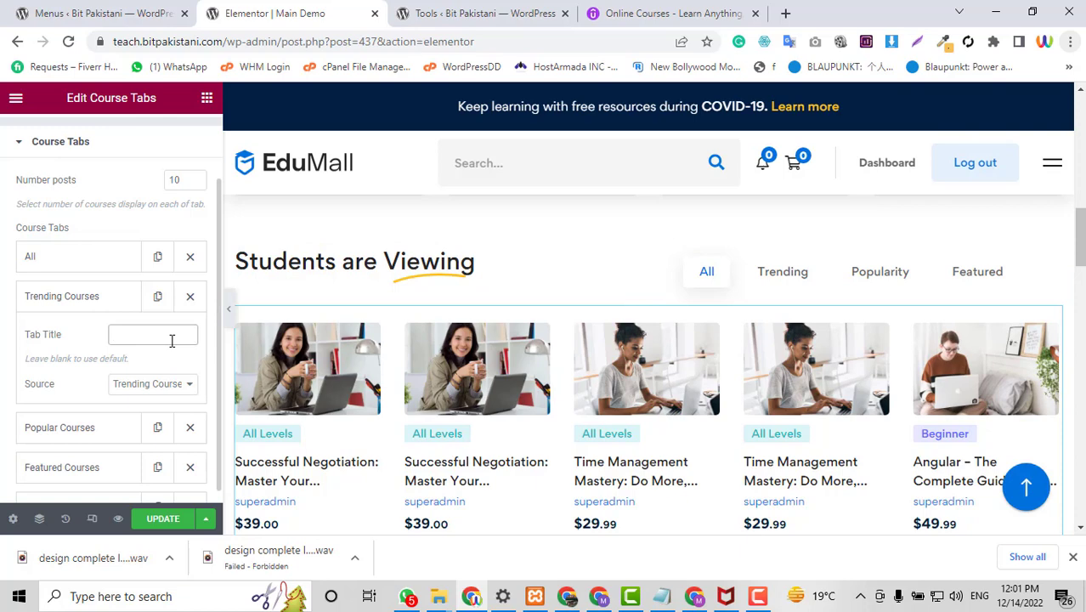
text(t)
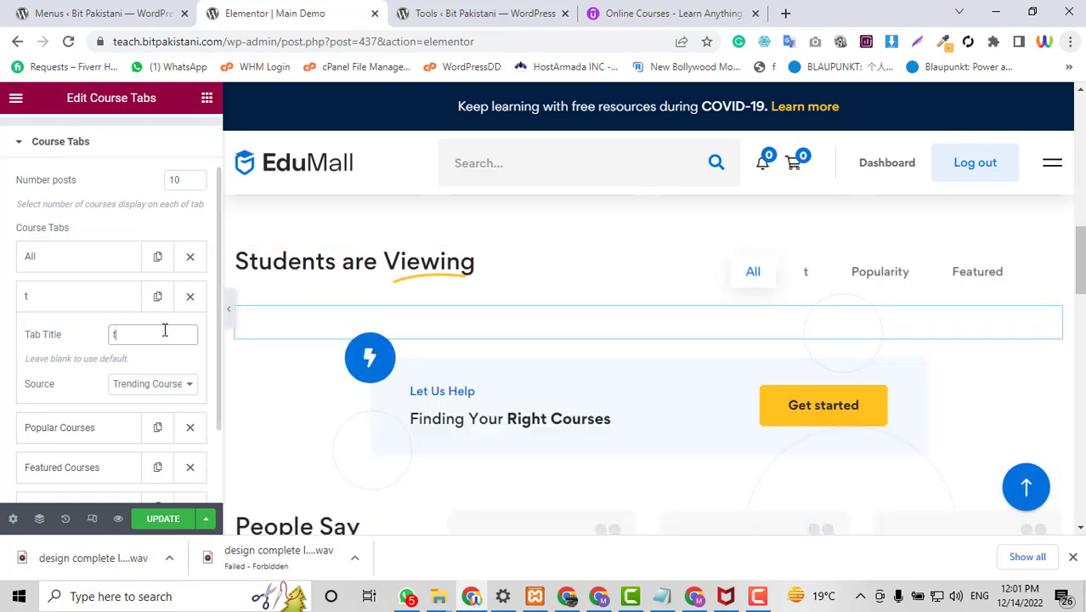
key(BackSpace)
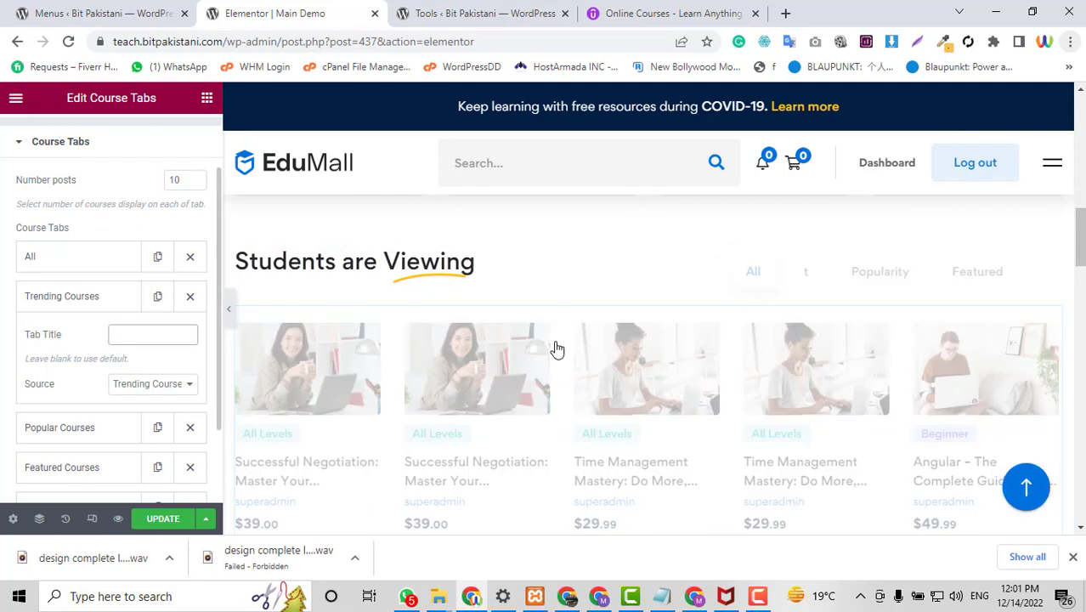
scroll(847, 294, down, 2)
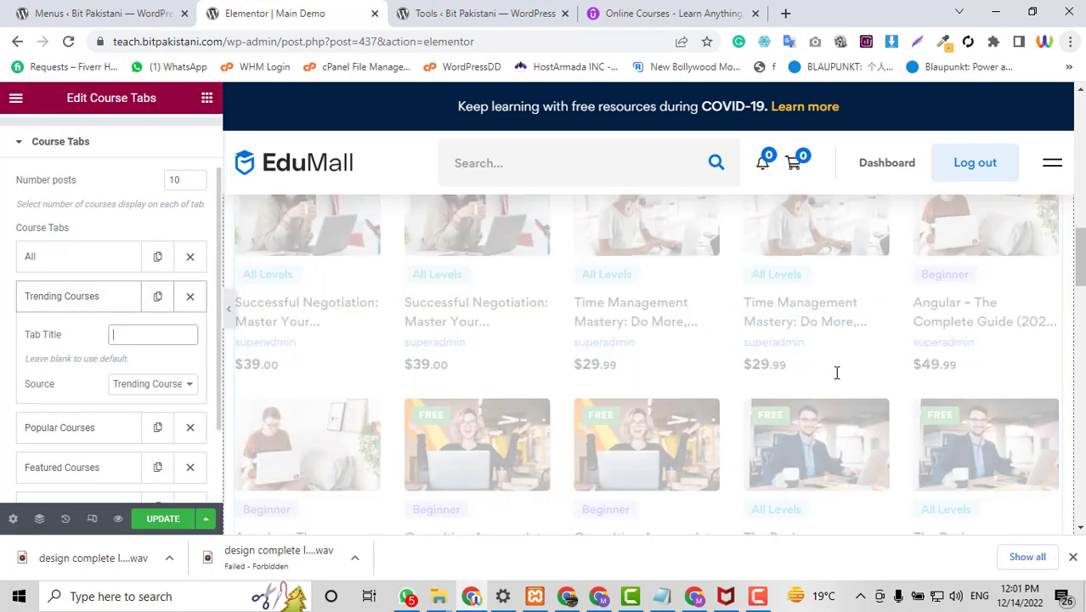
scroll(836, 372, down, 5)
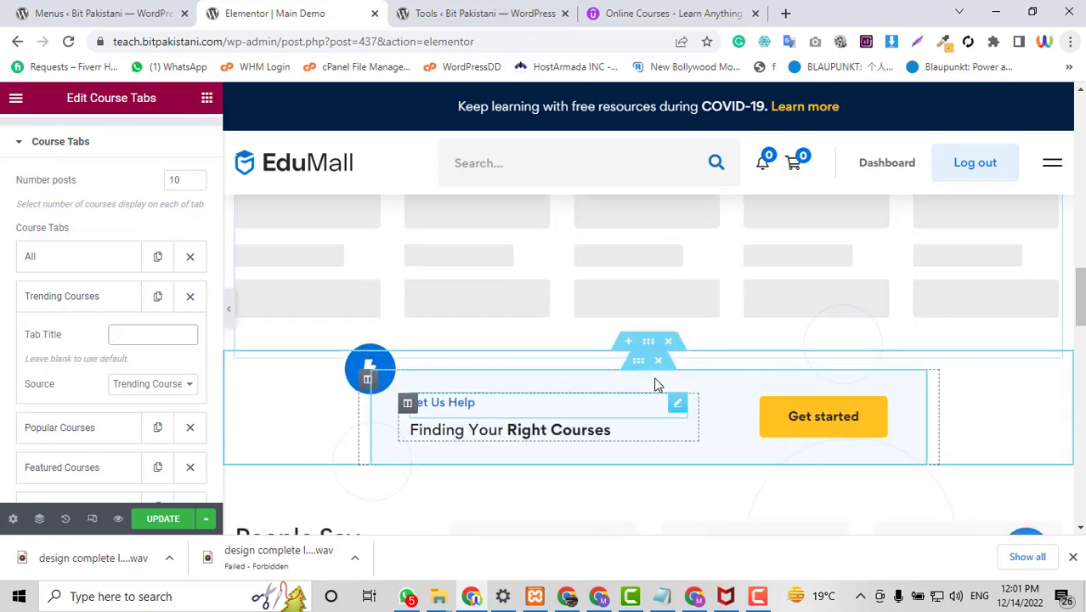
scroll(655, 385, down, 6)
scroll(654, 386, up, 11)
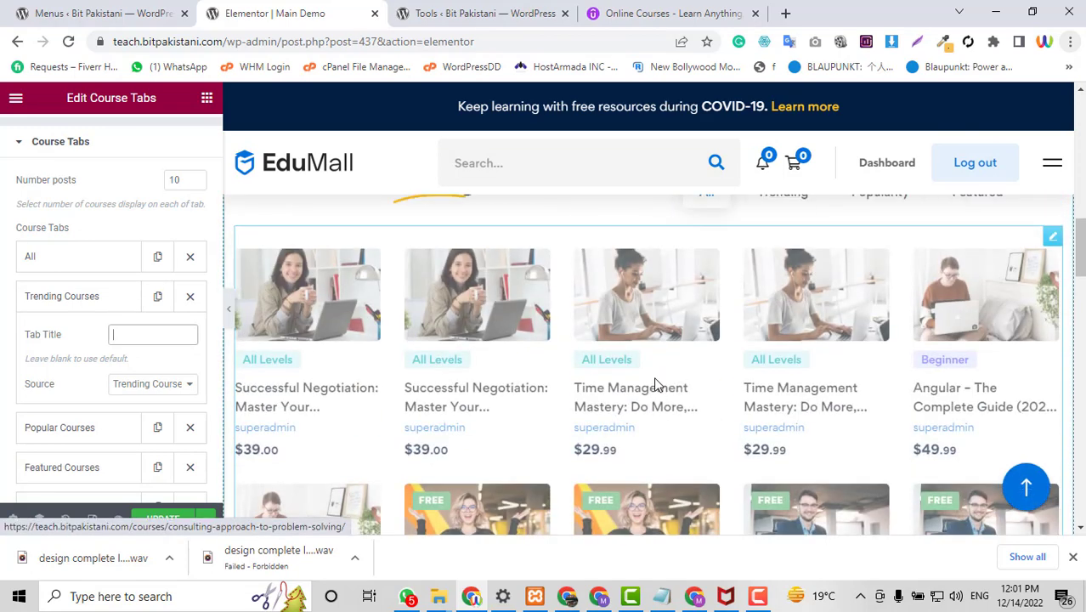
scroll(654, 385, down, 7)
scroll(654, 385, up, 2)
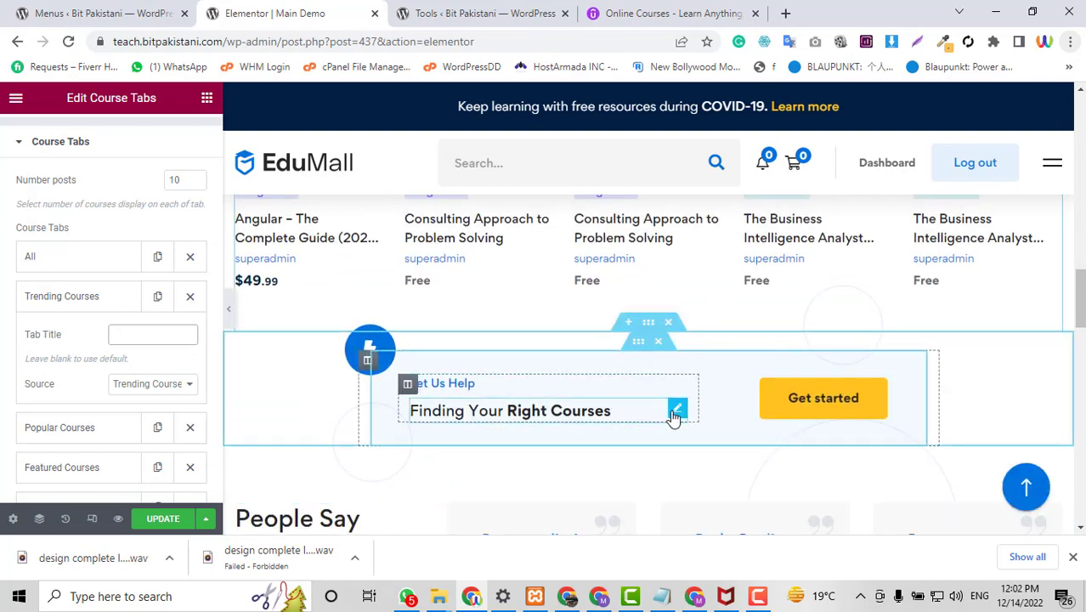
Replace 'Finding Your Right Courses' with Udemy's $12.99 / GIFT15 promo sentence in the Let Us Help heading.
click(476, 11)
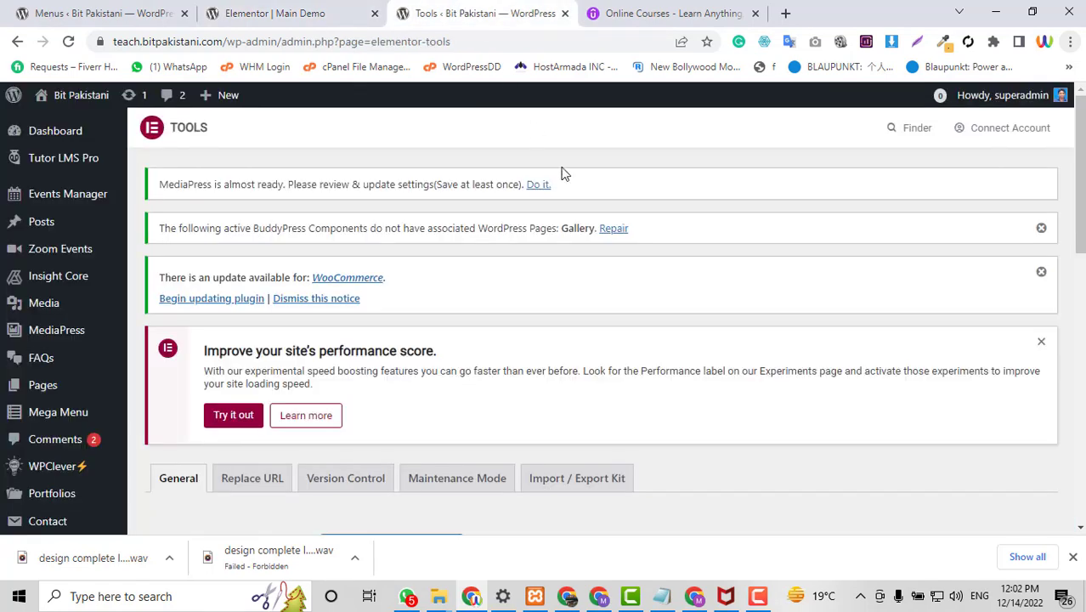
click(655, 10)
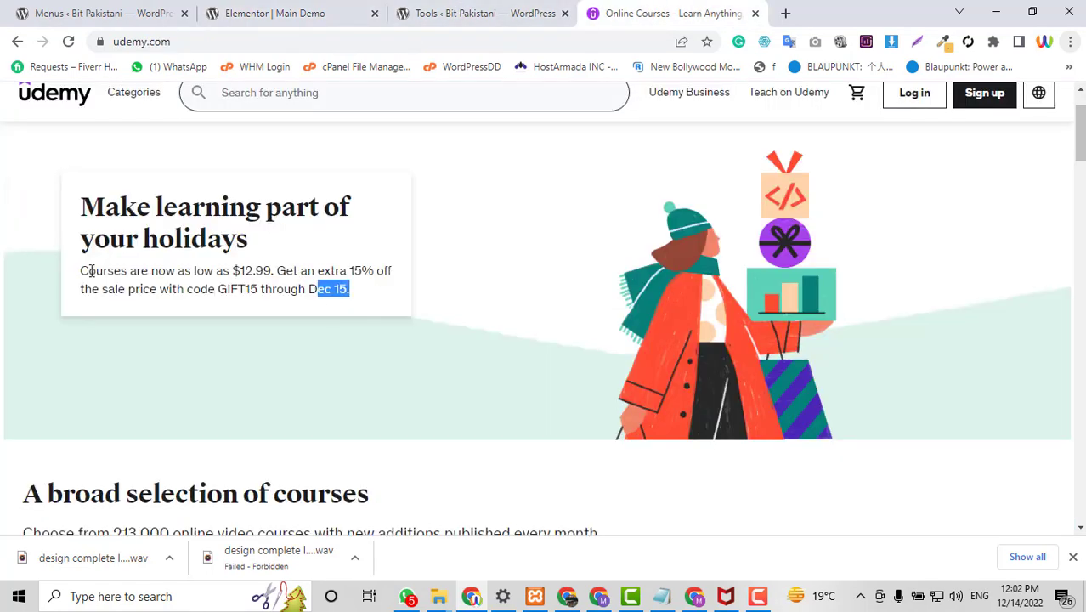
drag(91, 270, 81, 271)
key(ctrl+c)
click(382, 10)
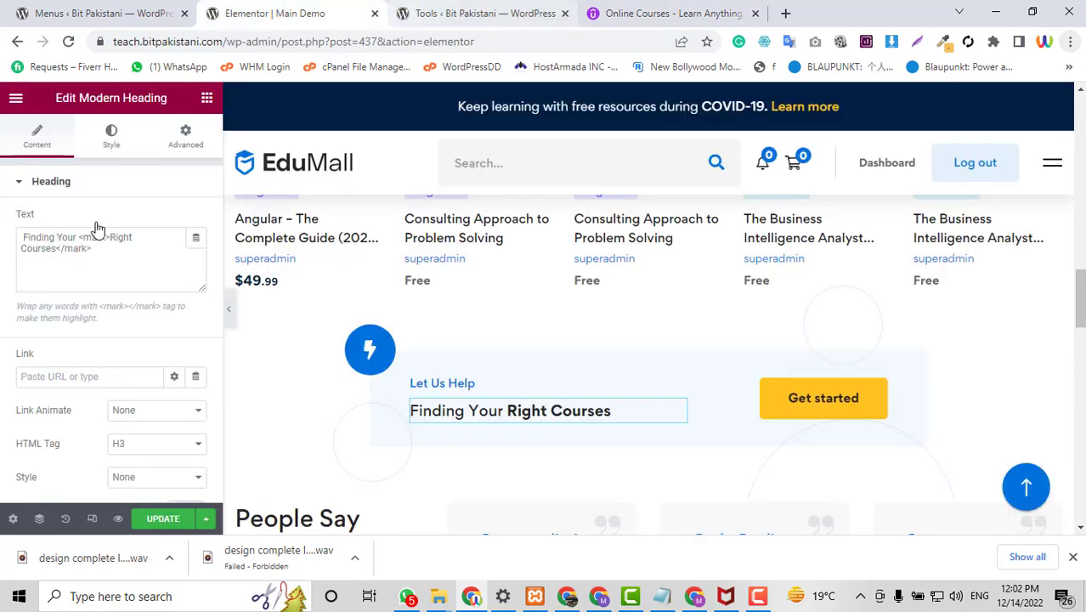
click(119, 268)
key(ctrl+a)
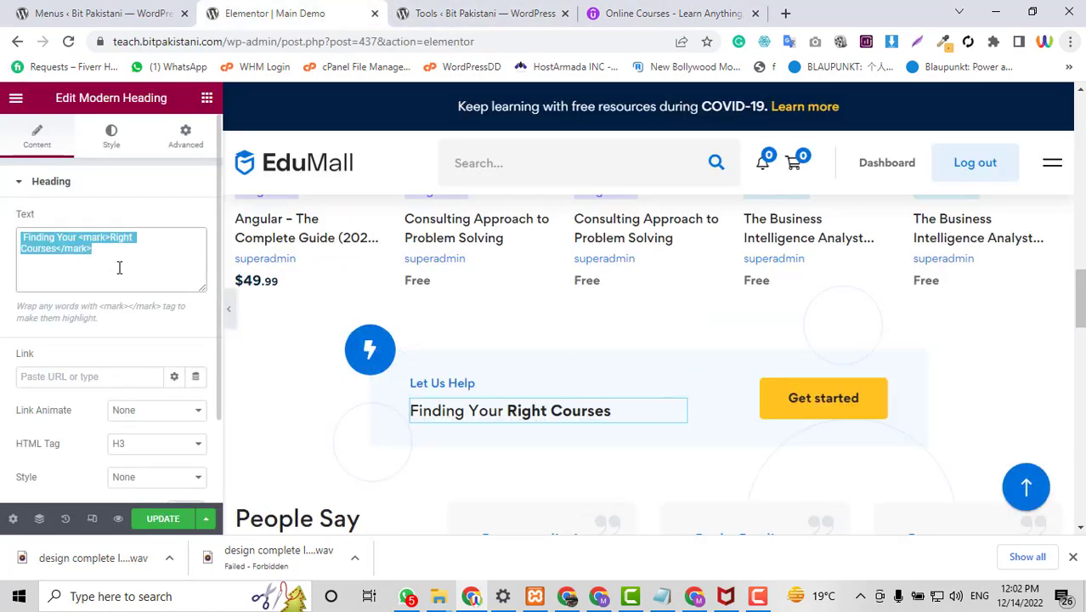
key(ctrl+v)
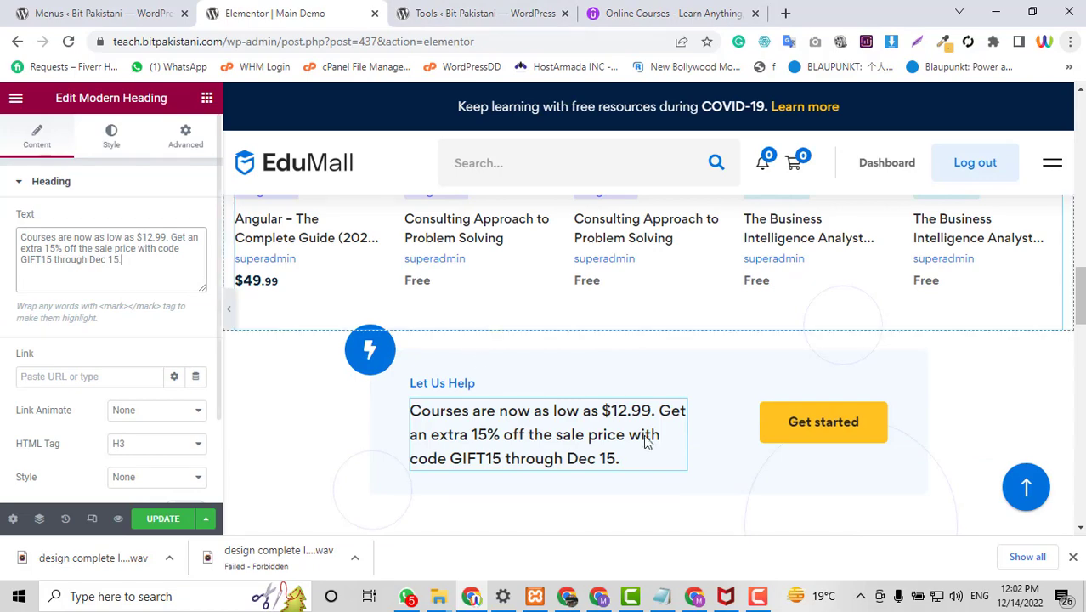
scroll(827, 468, down, 3)
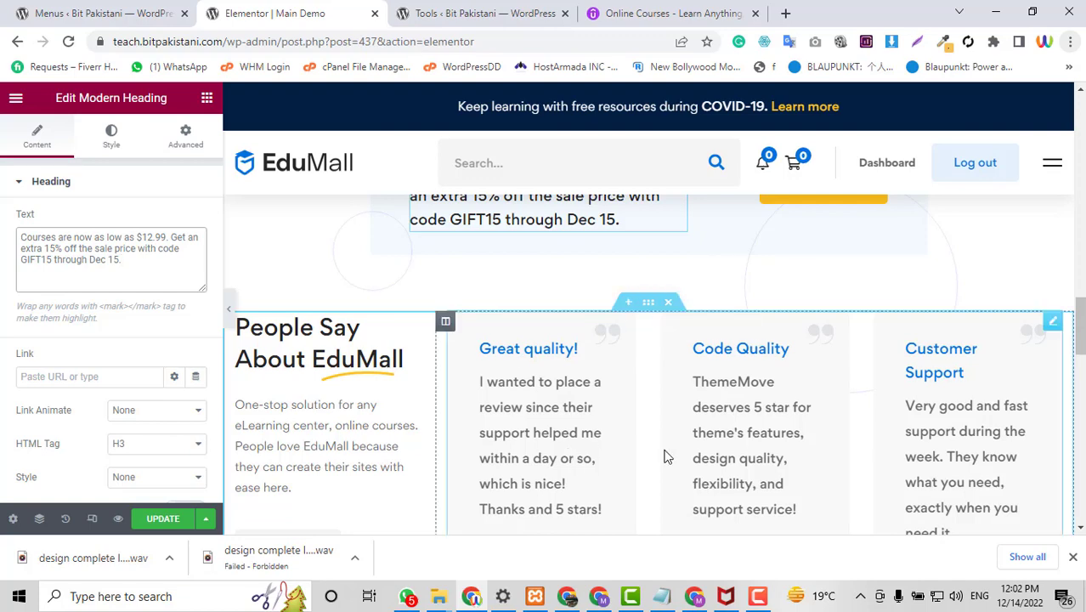
Delete the People Say About EduMall testimonials section and the partner-logos section.
click(668, 301)
scroll(526, 479, down, 3)
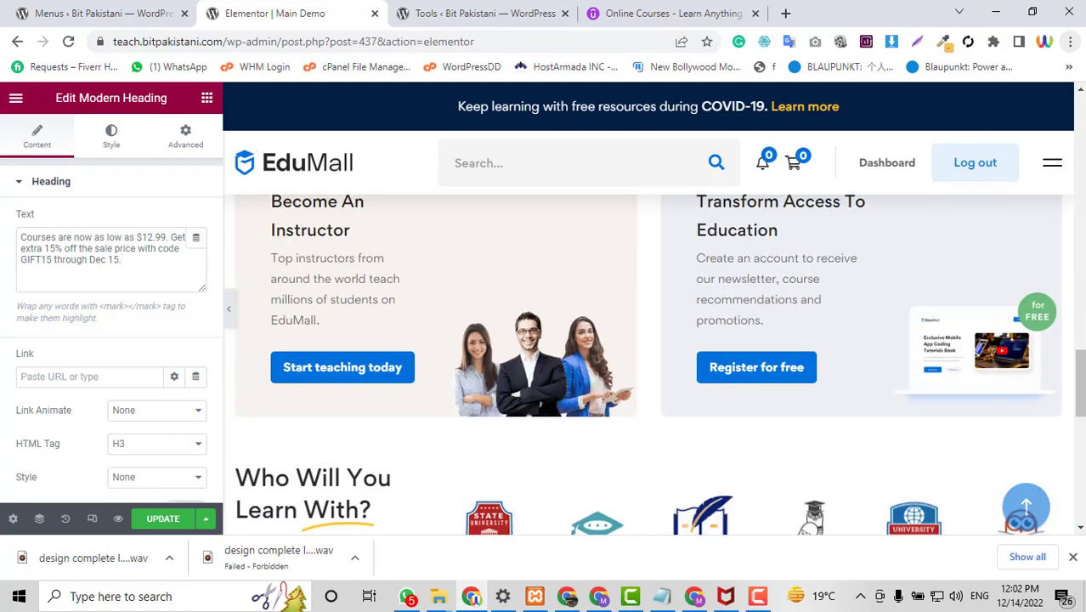
scroll(438, 479, down, 2)
scroll(438, 479, up, 3)
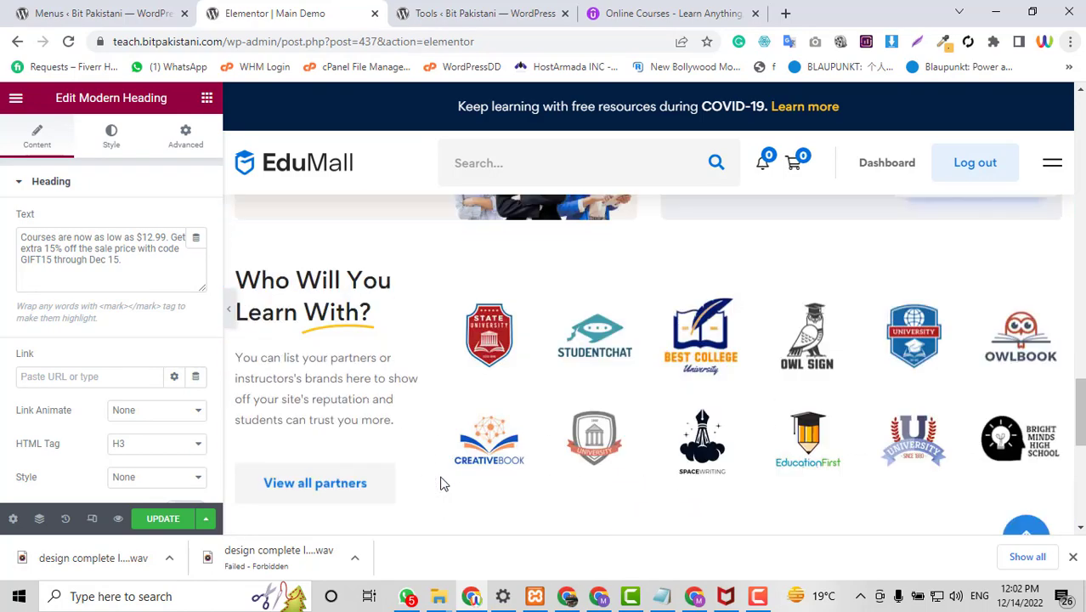
mouse_move(672, 442)
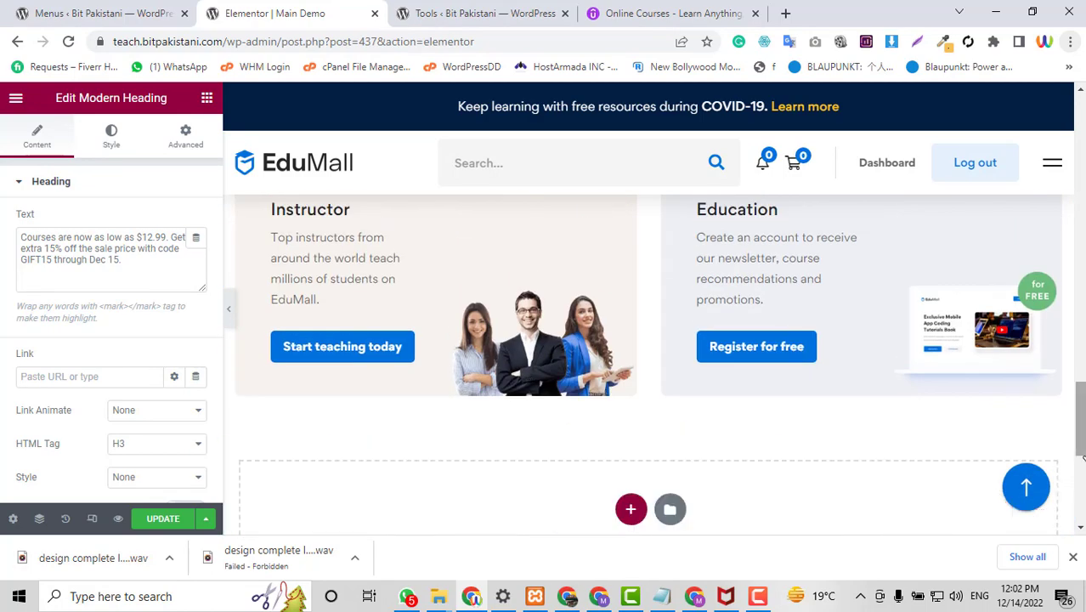
scroll(1084, 459, up, 5)
scroll(1084, 459, down, 2)
scroll(680, 459, down, 6)
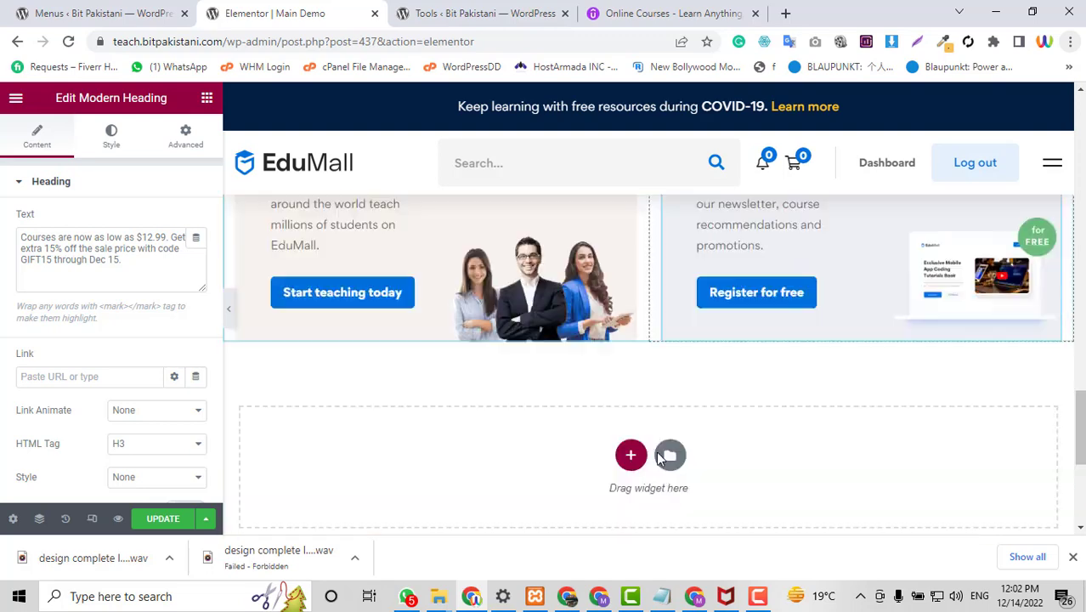
scroll(587, 429, up, 3)
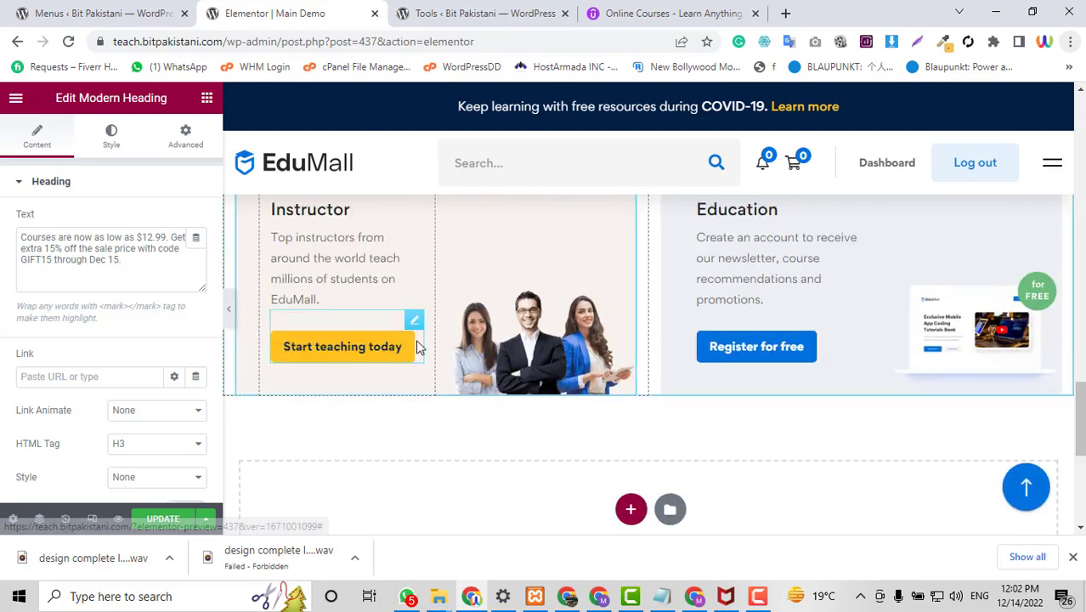
Link the Start teaching today button to the Become an Instructor page (/become-an-instructor/).
click(414, 325)
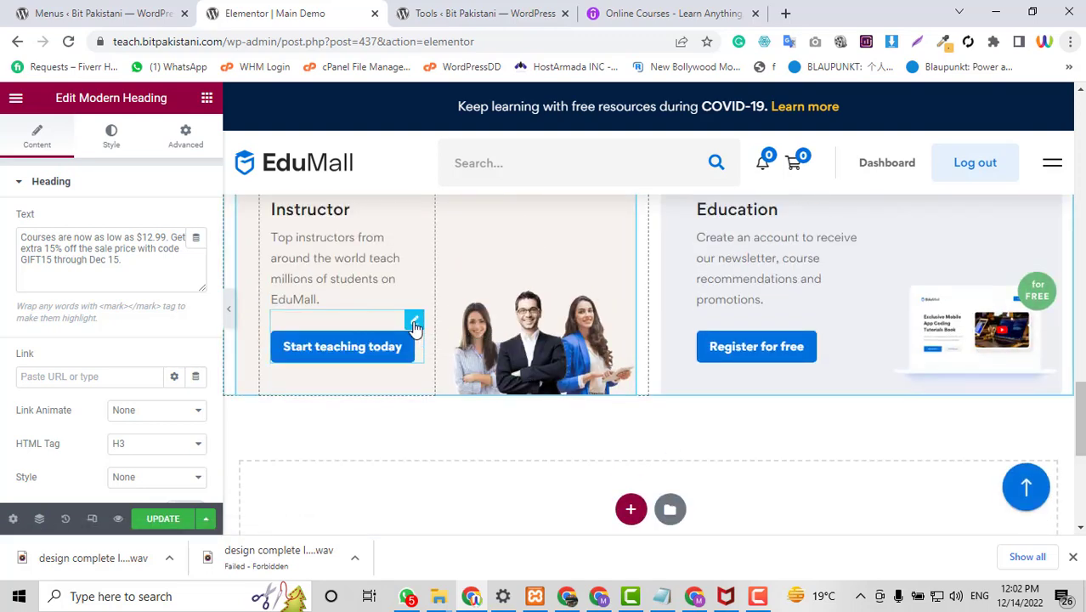
scroll(99, 425, down, 1)
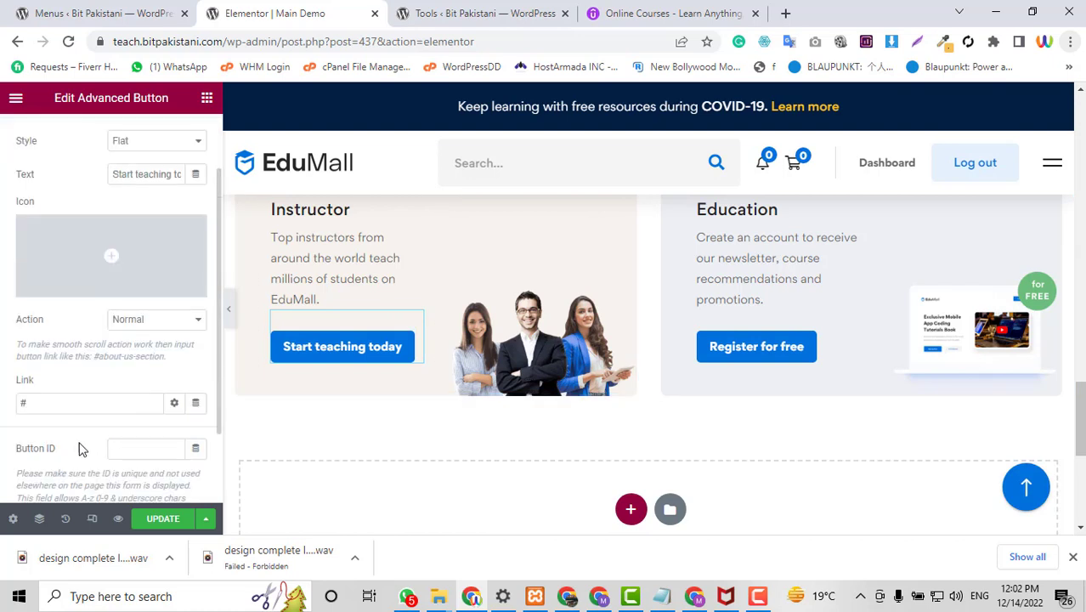
drag(58, 399, 13, 401)
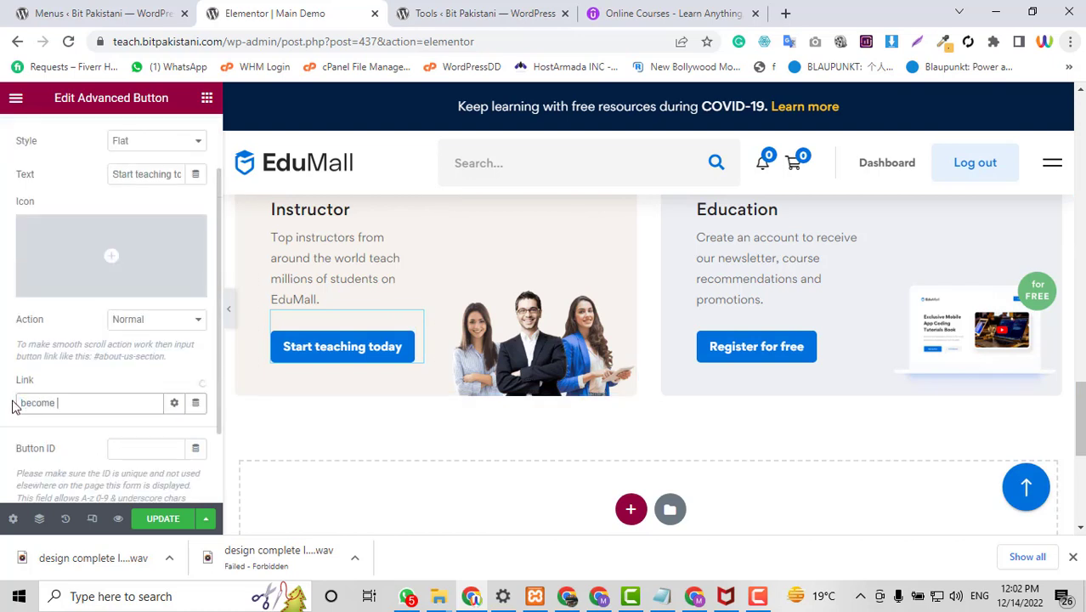
text(become an instructor)
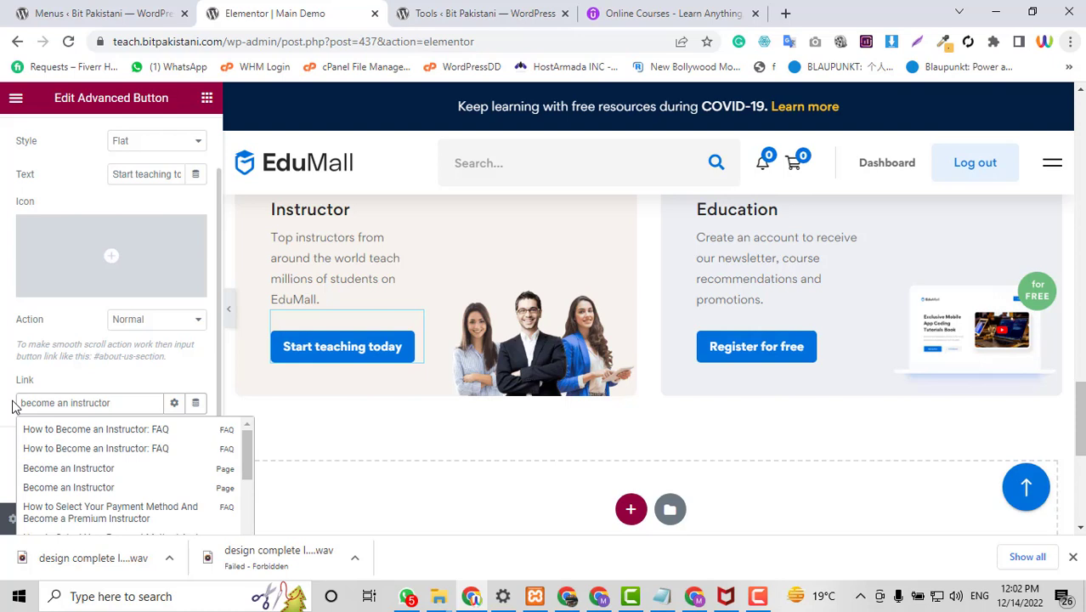
click(70, 476)
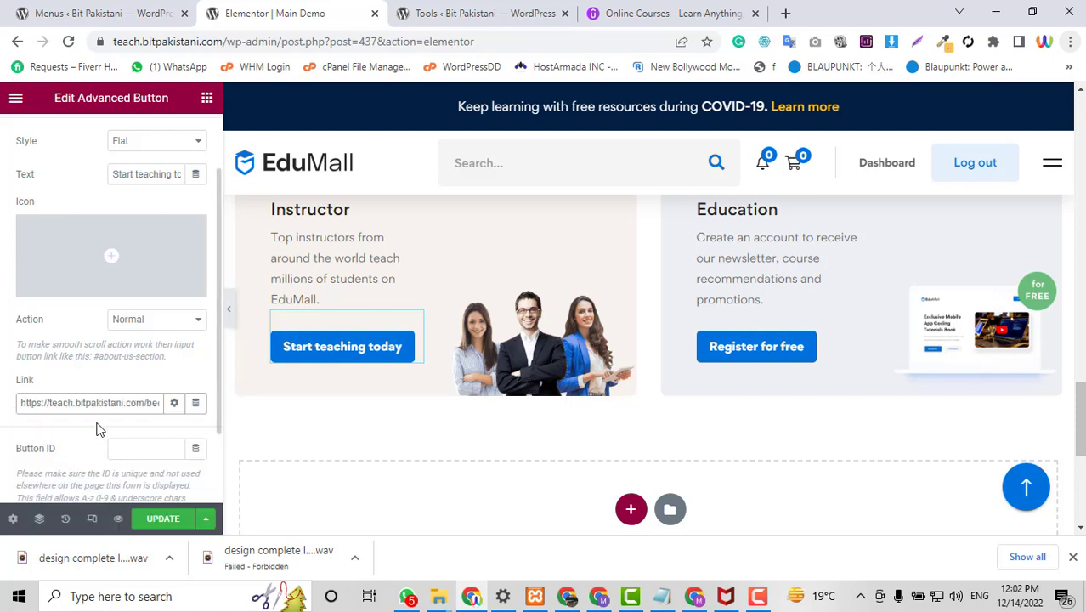
drag(101, 404, 171, 404)
click(143, 406)
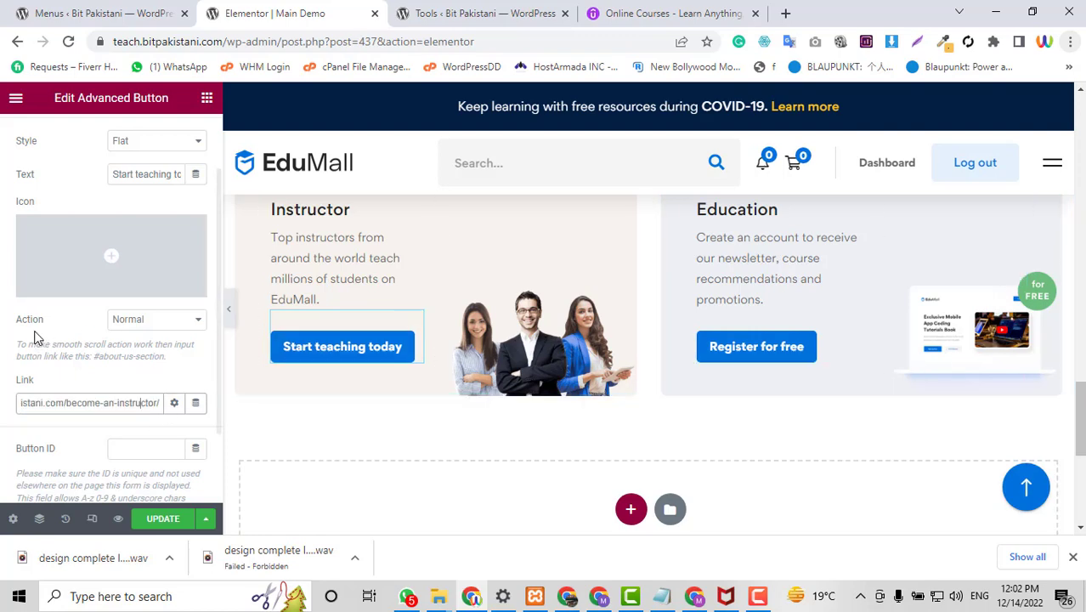
scroll(787, 348, up, 1)
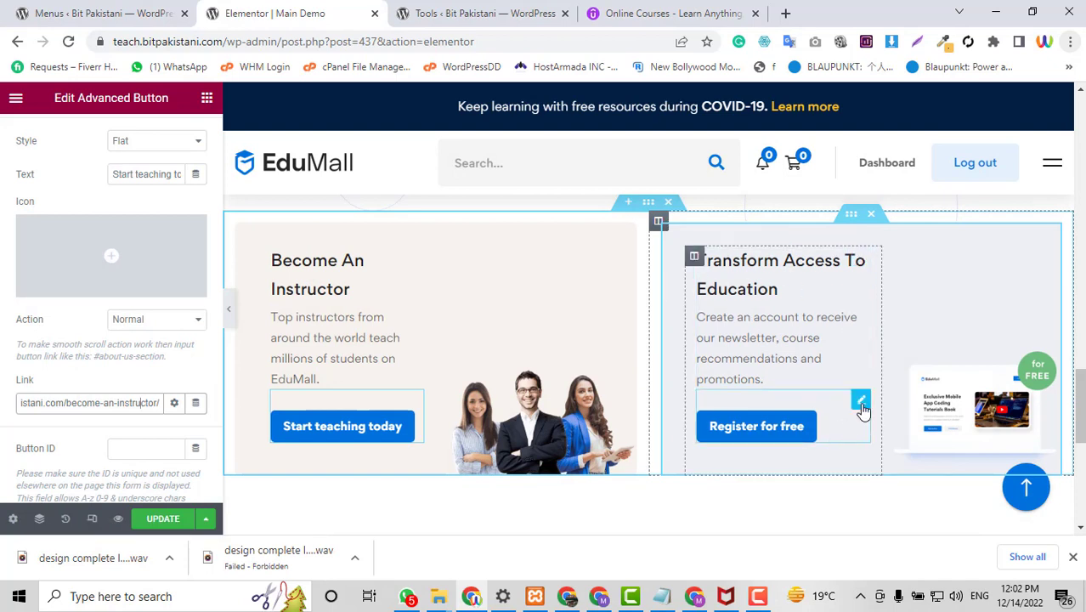
Link the Register for free button to the Student Registration page.
click(861, 407)
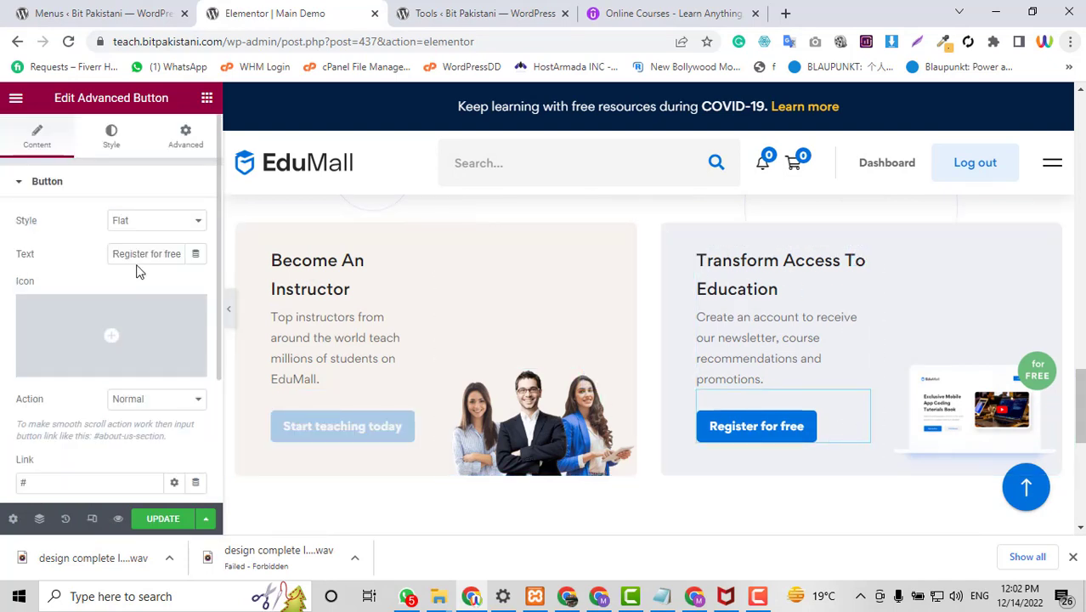
scroll(73, 458, down, 1)
double_click(68, 408)
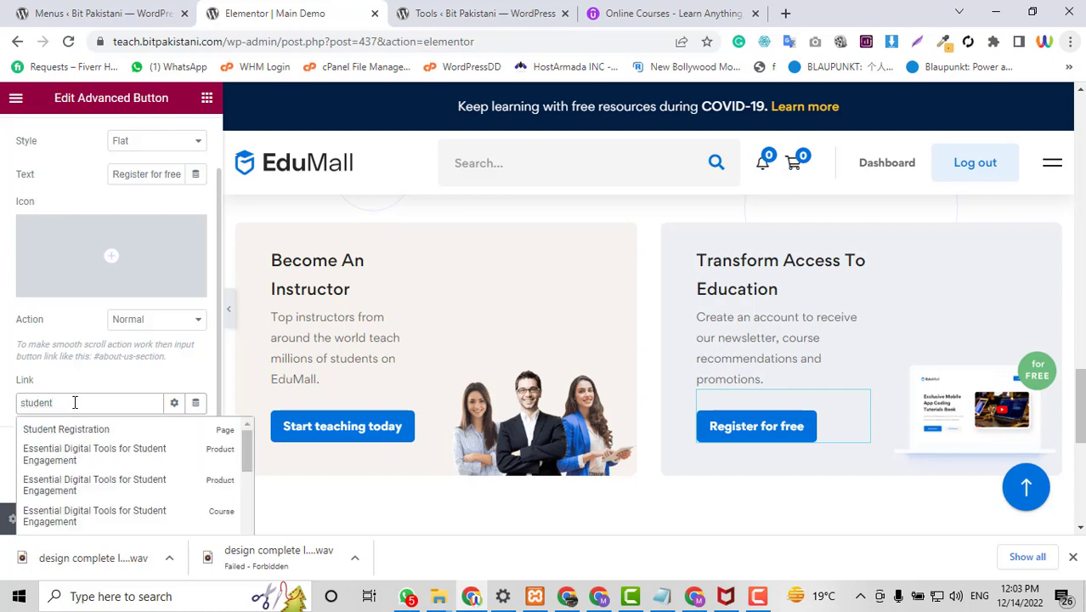
click(72, 430)
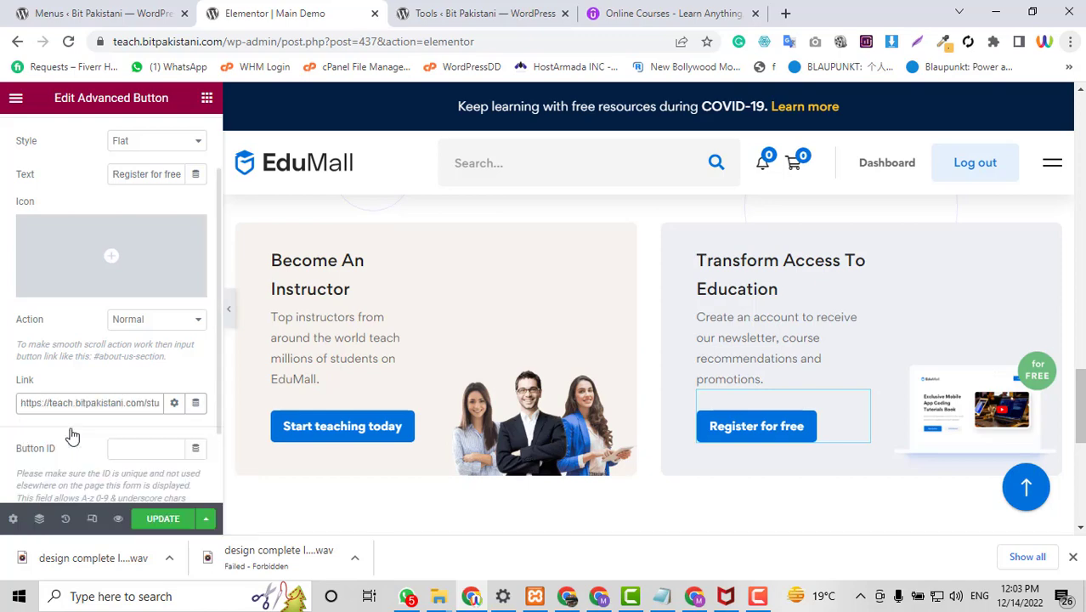
Save the page edits with Update and review the updated page.
click(164, 520)
scroll(924, 294, down, 10)
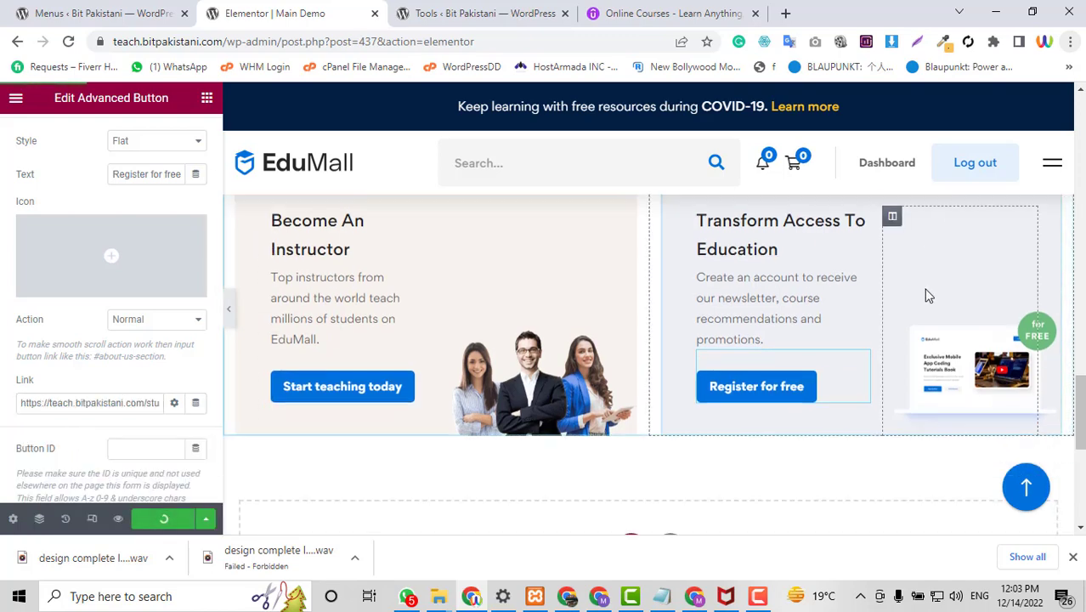
scroll(923, 288, up, 10)
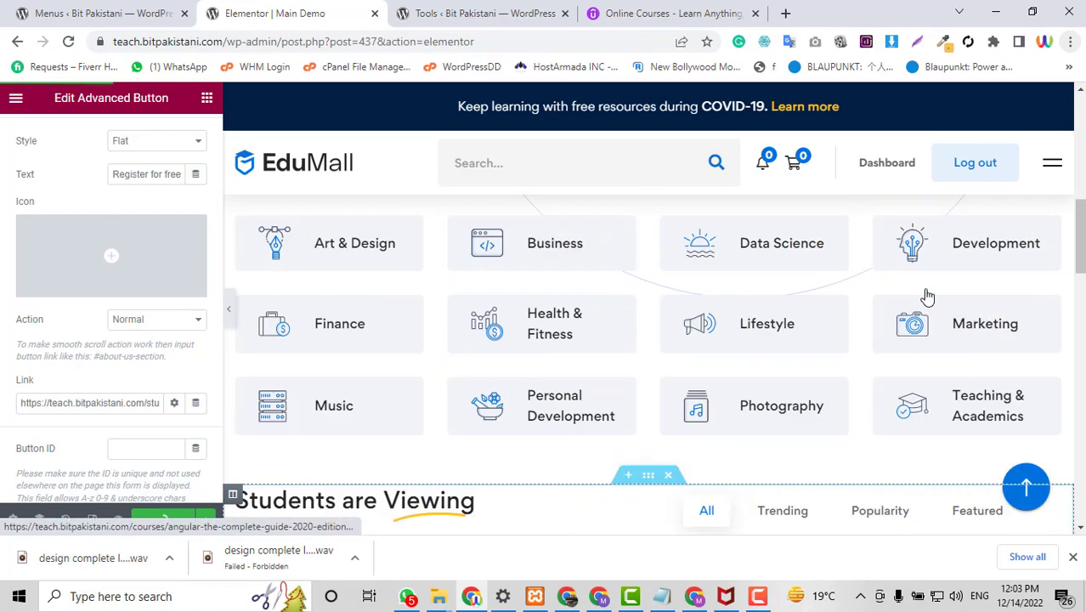
scroll(924, 288, down, 5)
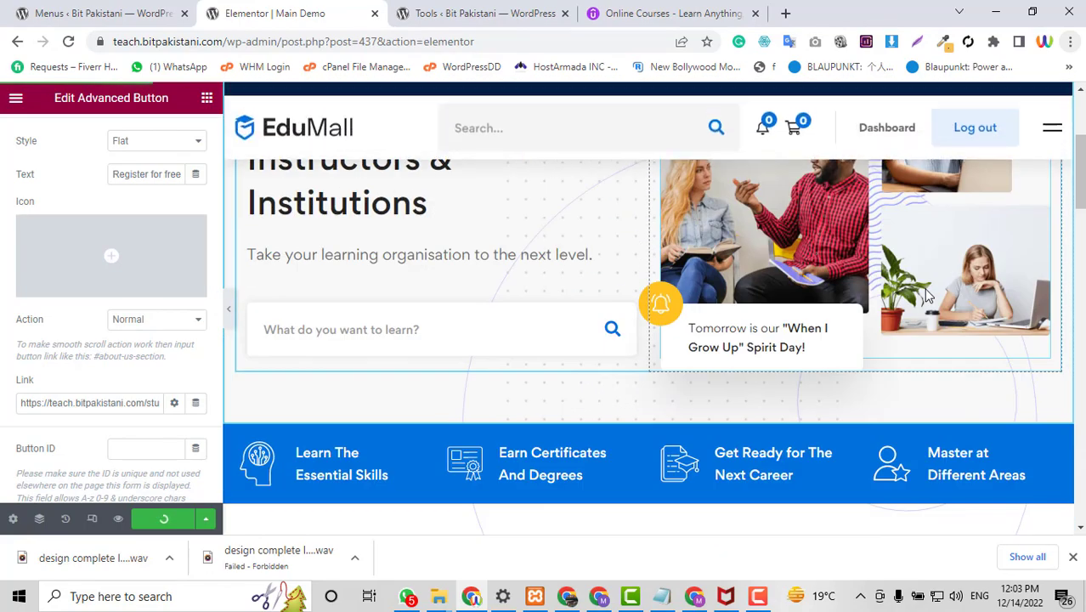
scroll(923, 295, down, 2)
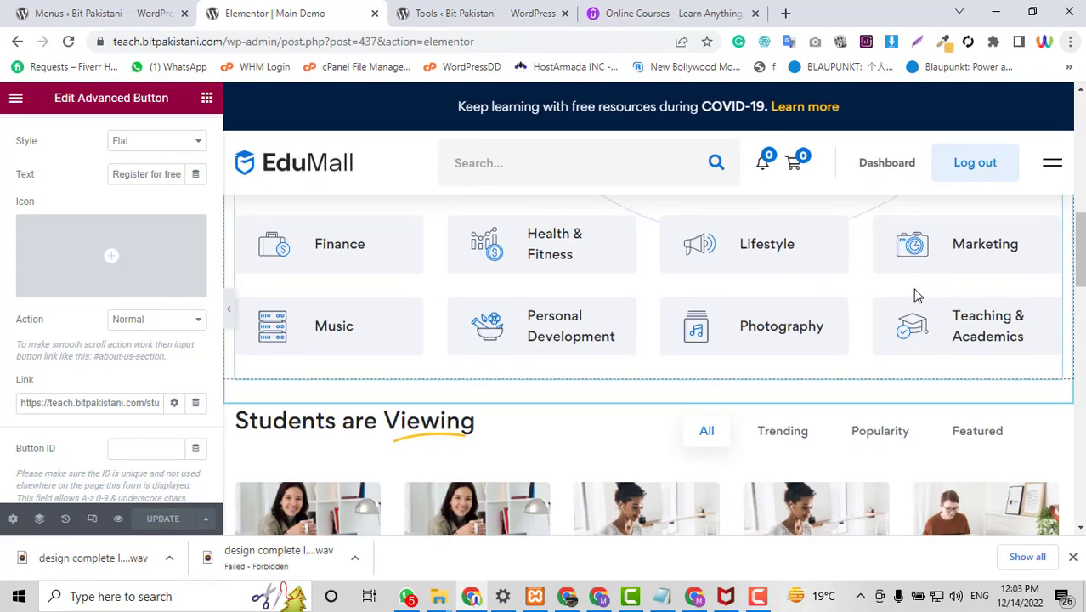
scroll(864, 252, up, 7)
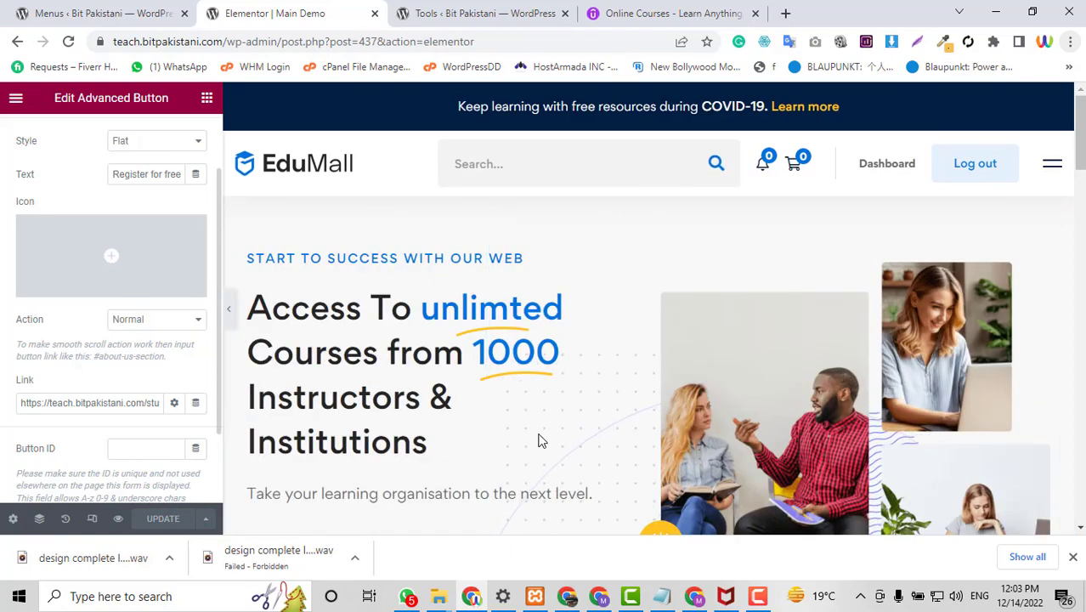
scroll(538, 439, down, 3)
scroll(538, 439, down, 3)
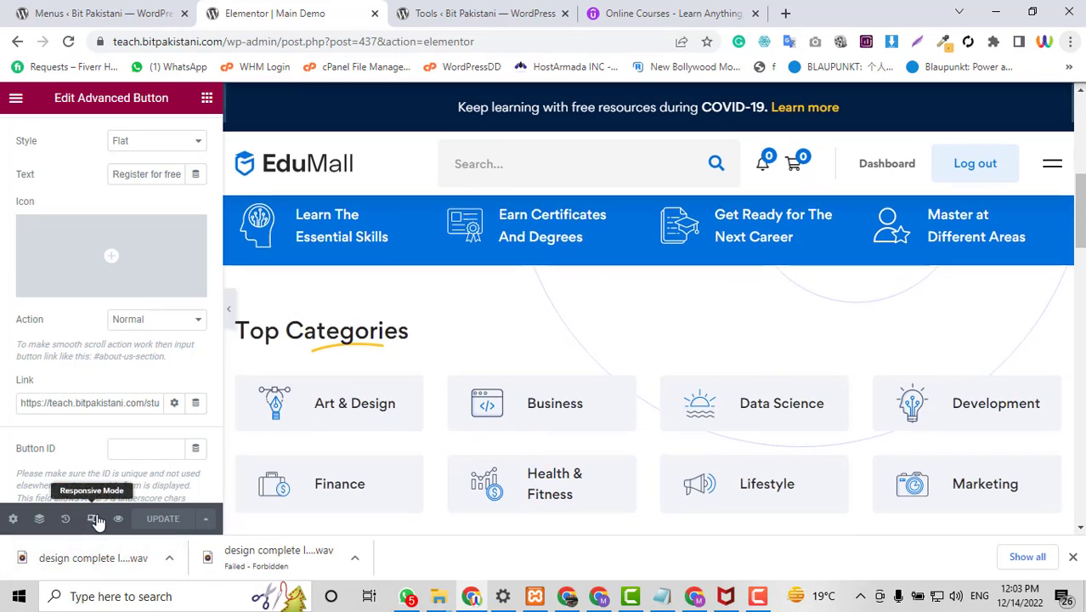
Preview the Main Demo page at mobile width and scroll through it.
click(96, 520)
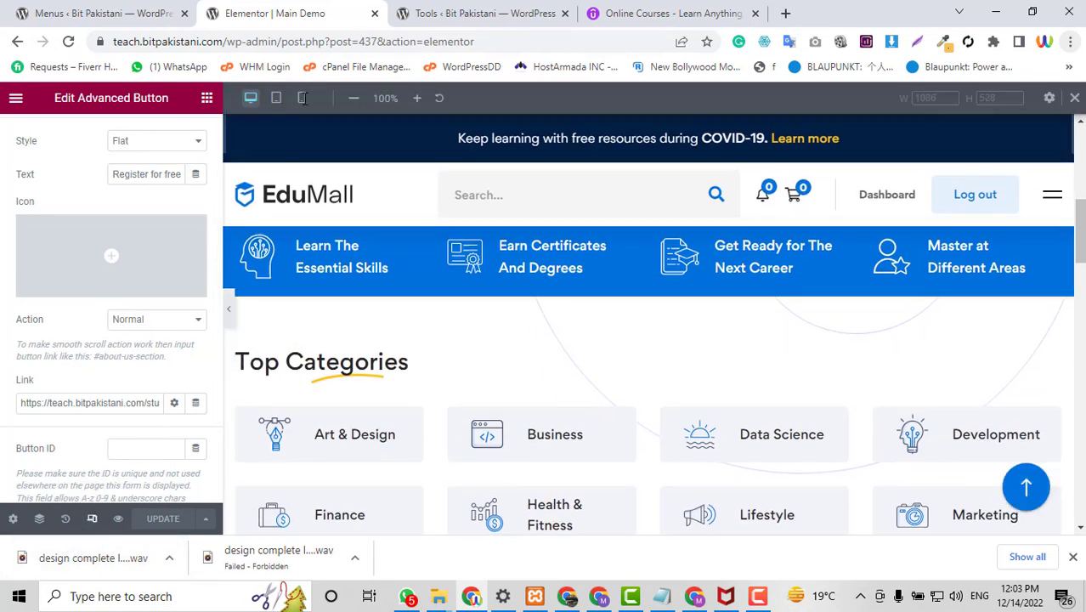
click(303, 99)
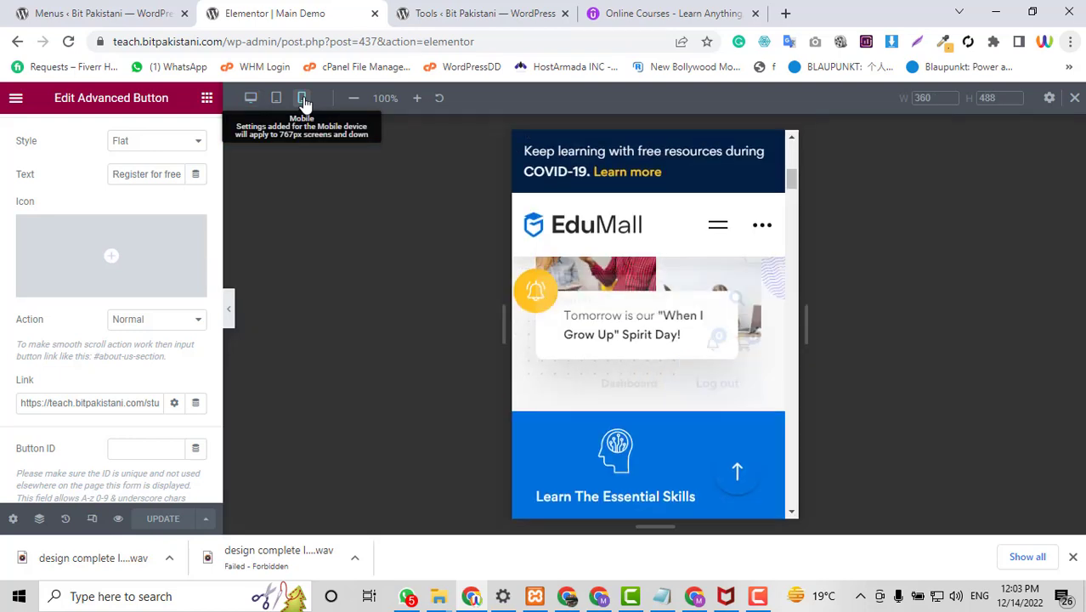
scroll(737, 332, down, 15)
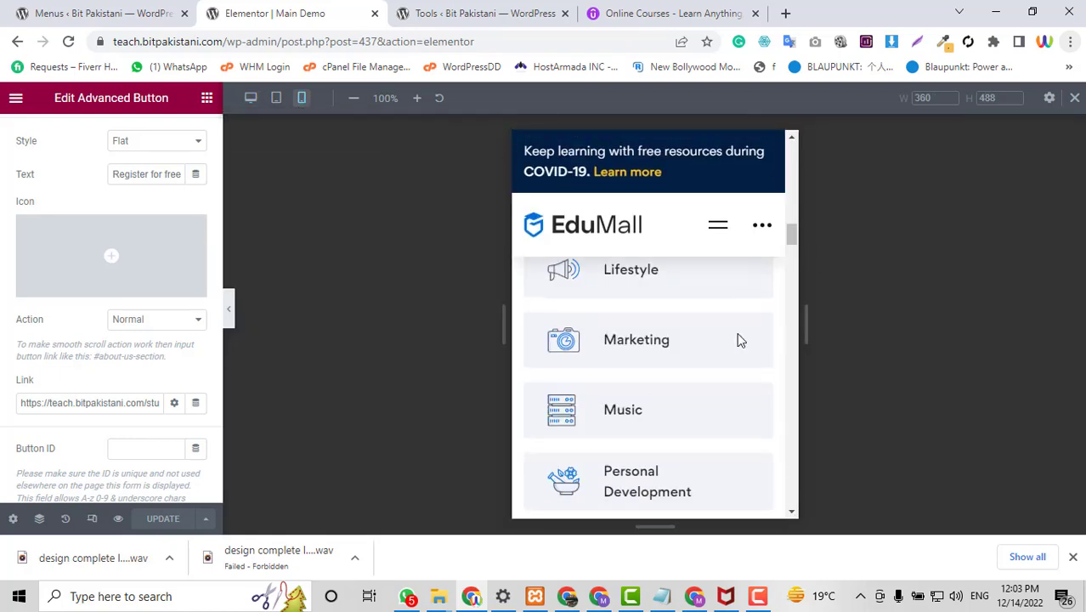
scroll(739, 340, down, 15)
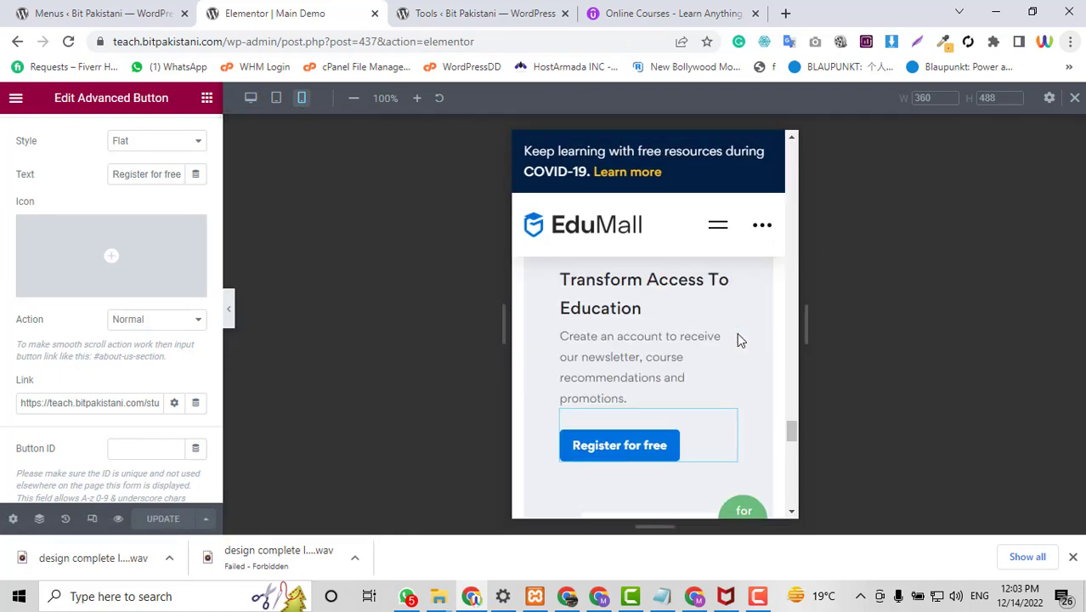
scroll(739, 340, down, 2)
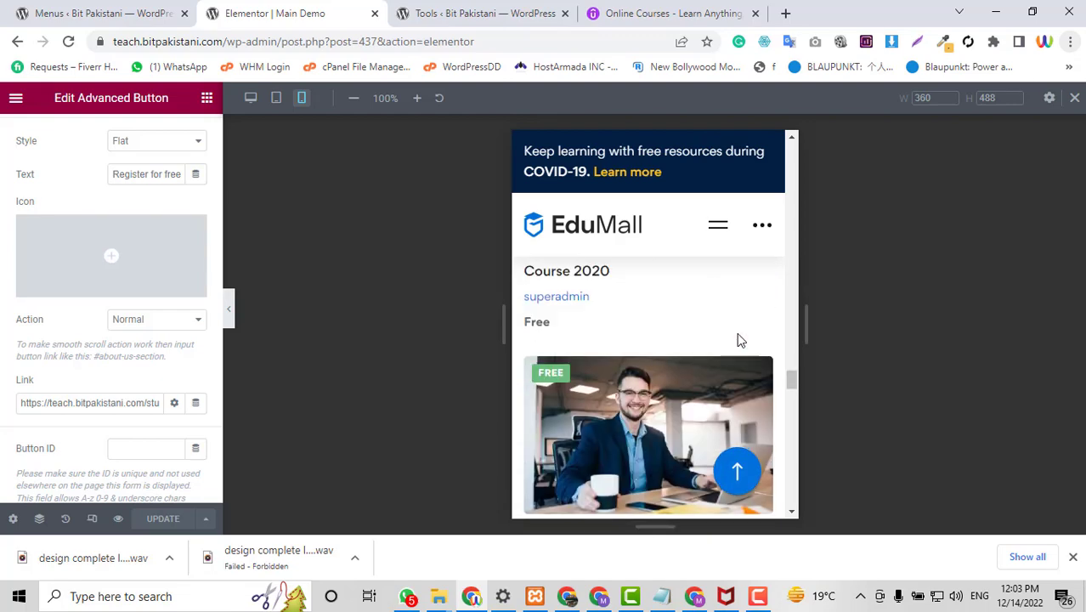
scroll(574, 361, down, 10)
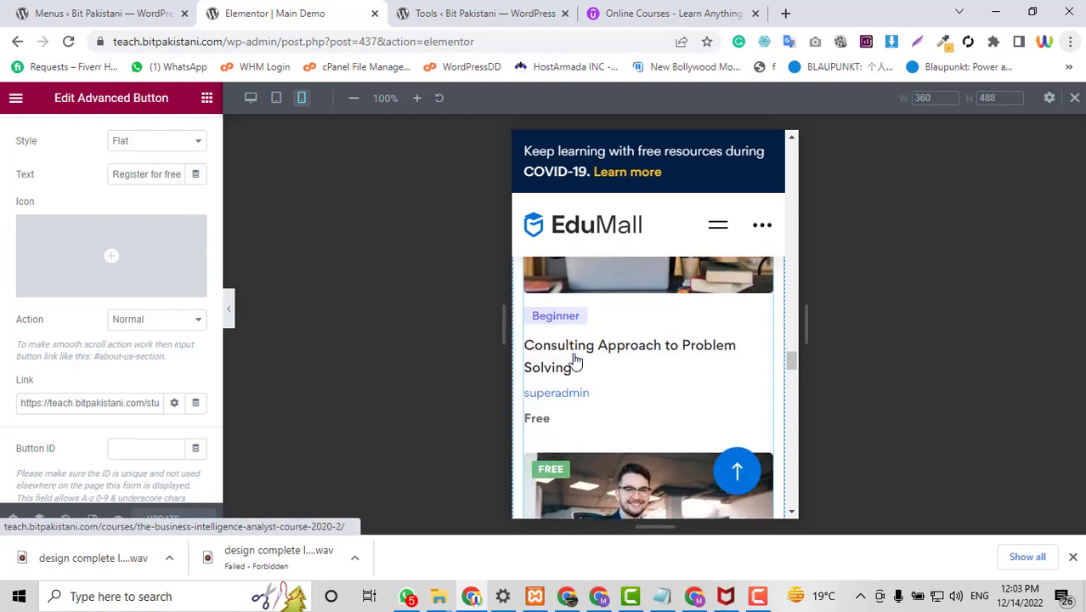
scroll(576, 361, up, 10)
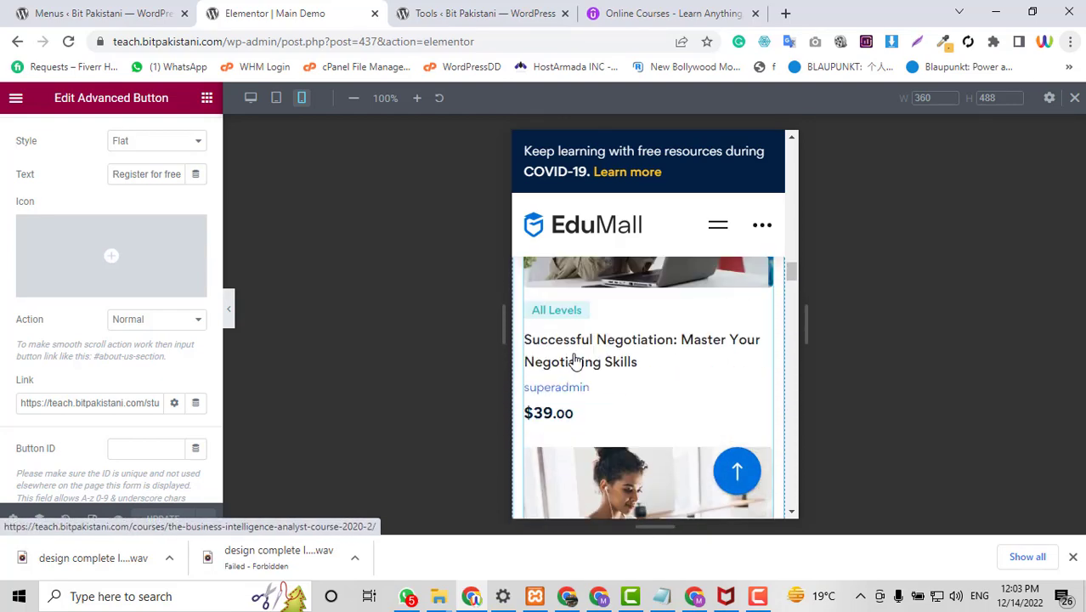
scroll(592, 360, up, 8)
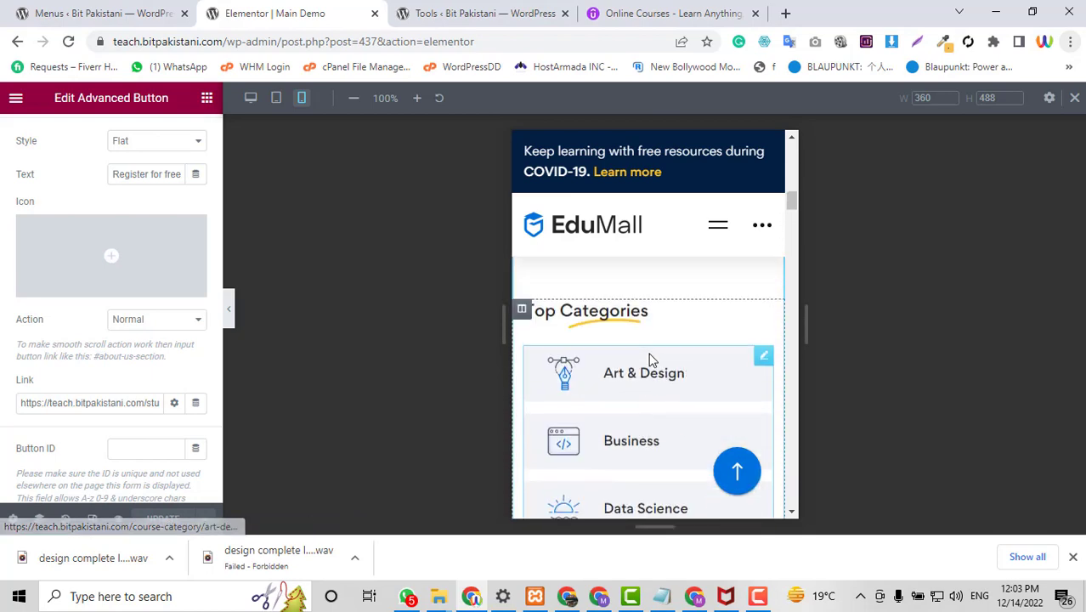
scroll(601, 387, up, 10)
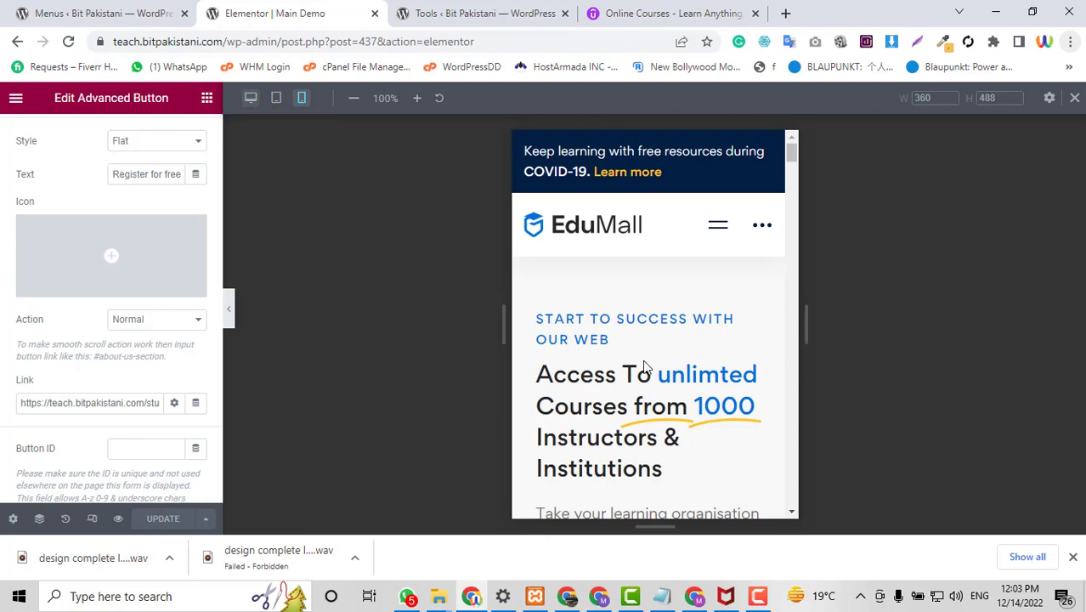
scroll(645, 366, down, 2)
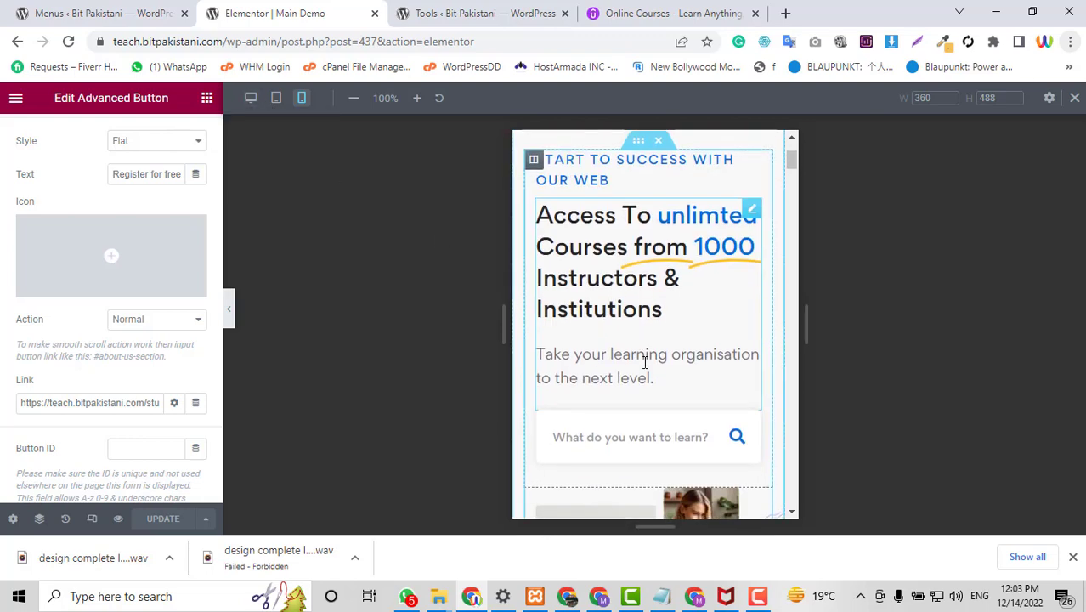
Return the preview to the Desktop layout and scroll down to the footer.
click(251, 100)
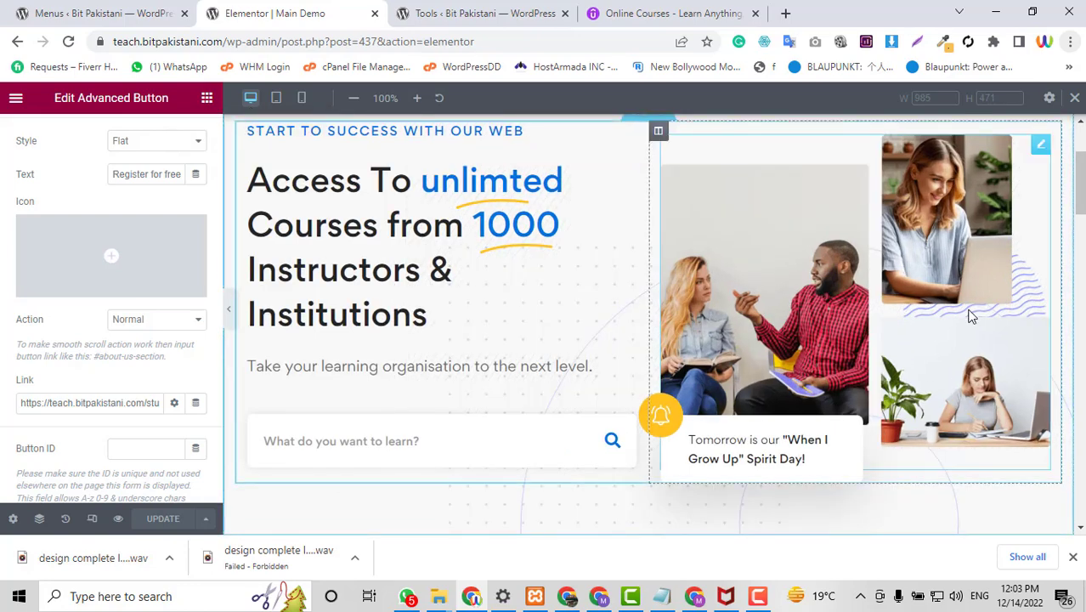
scroll(894, 397, down, 4)
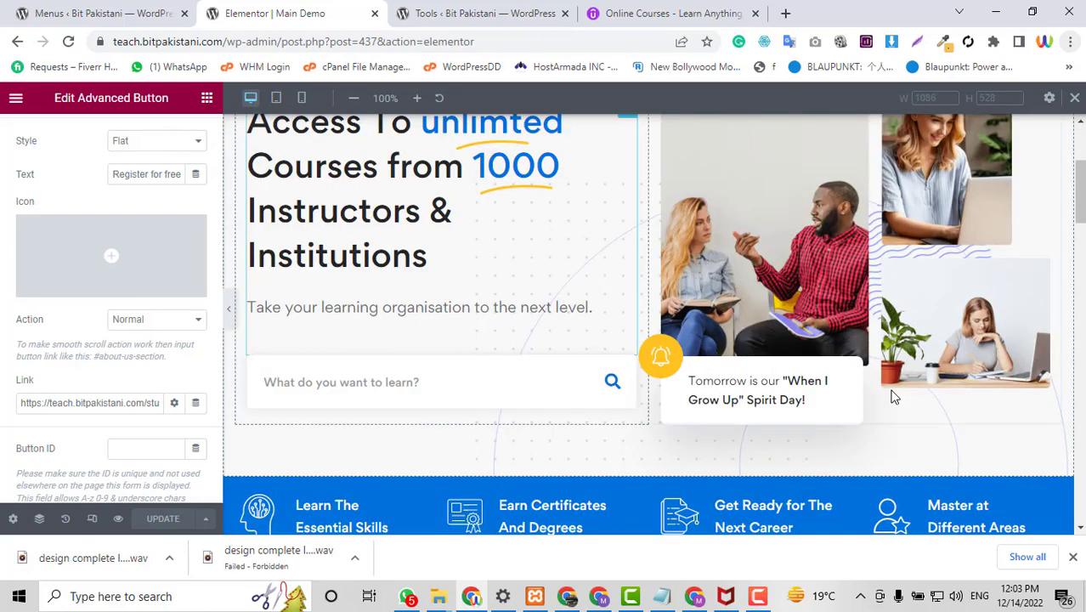
scroll(894, 397, down, 10)
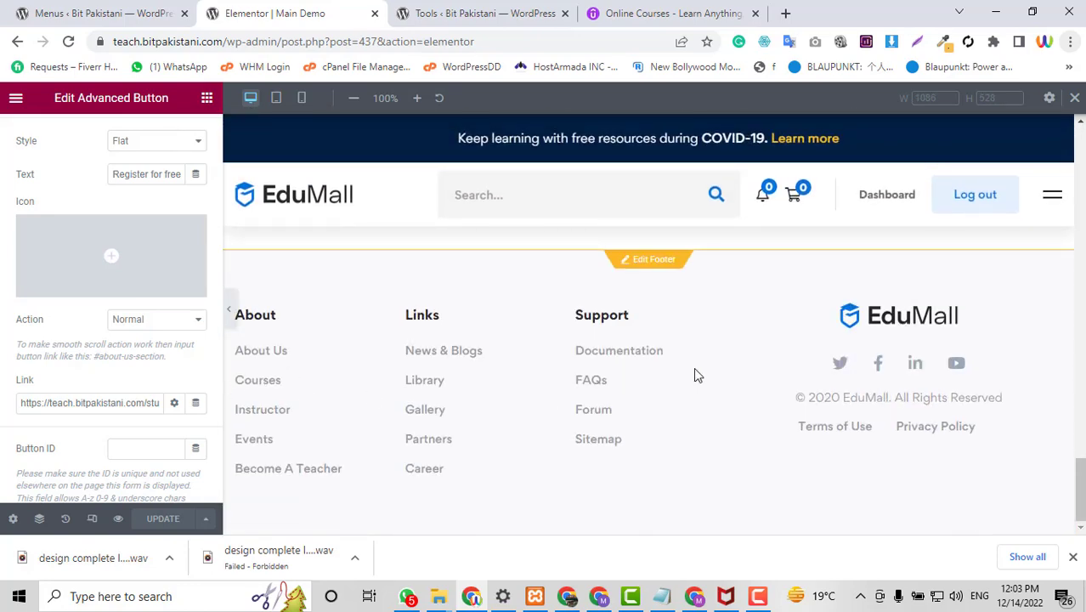
Load the live site's home page by trimming the admin address back to the site root.
click(491, 10)
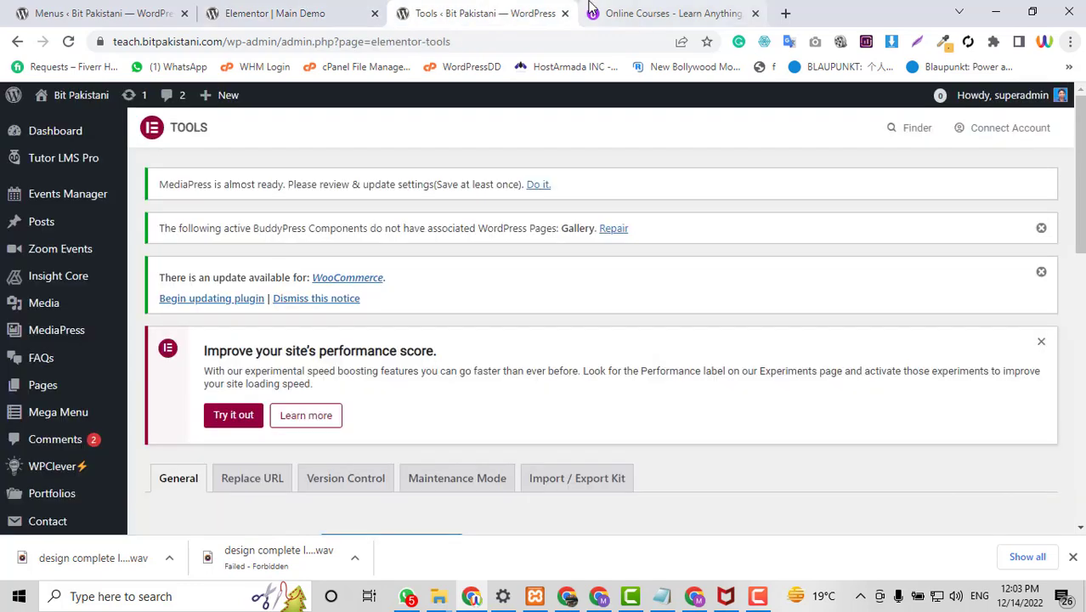
drag(231, 41, 681, 43)
key(BackSpace)
key(BackSpace)
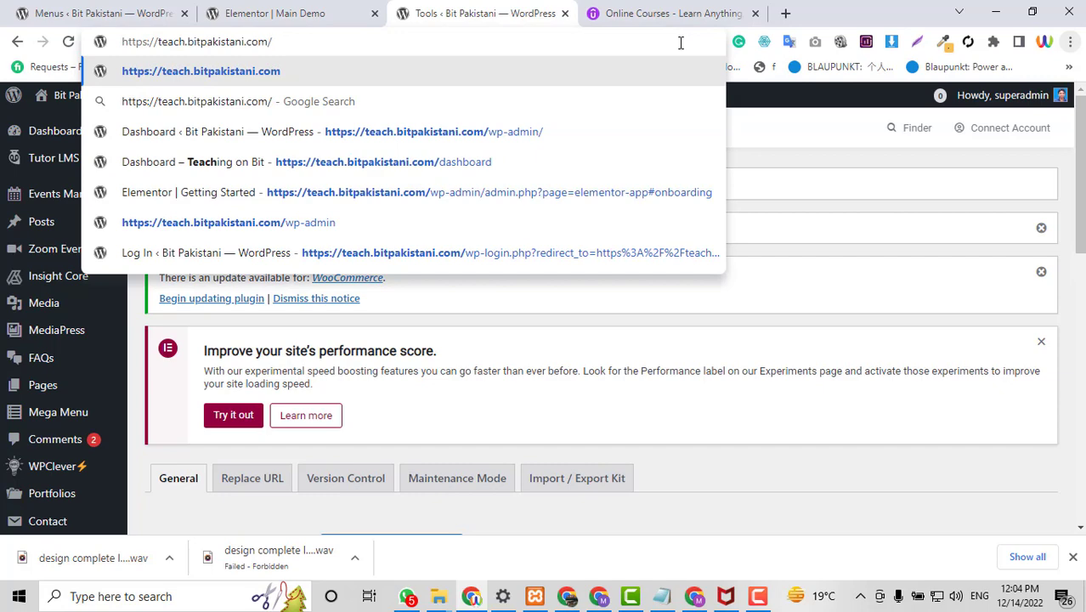
key(Return)
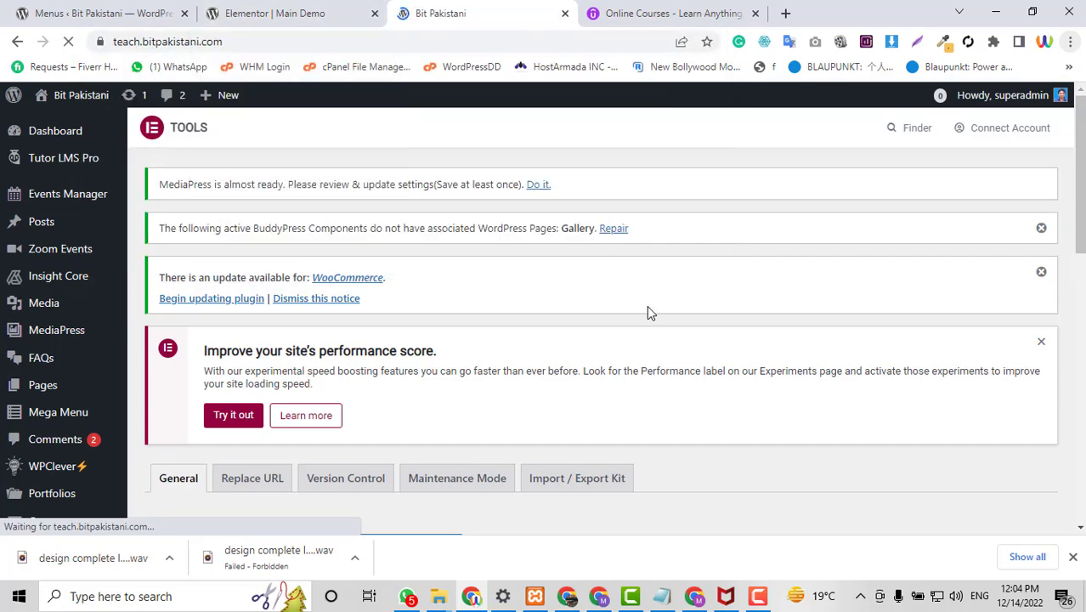
Scroll the home page and open Become an Instructor from the header menu.
scroll(759, 320, down, 3)
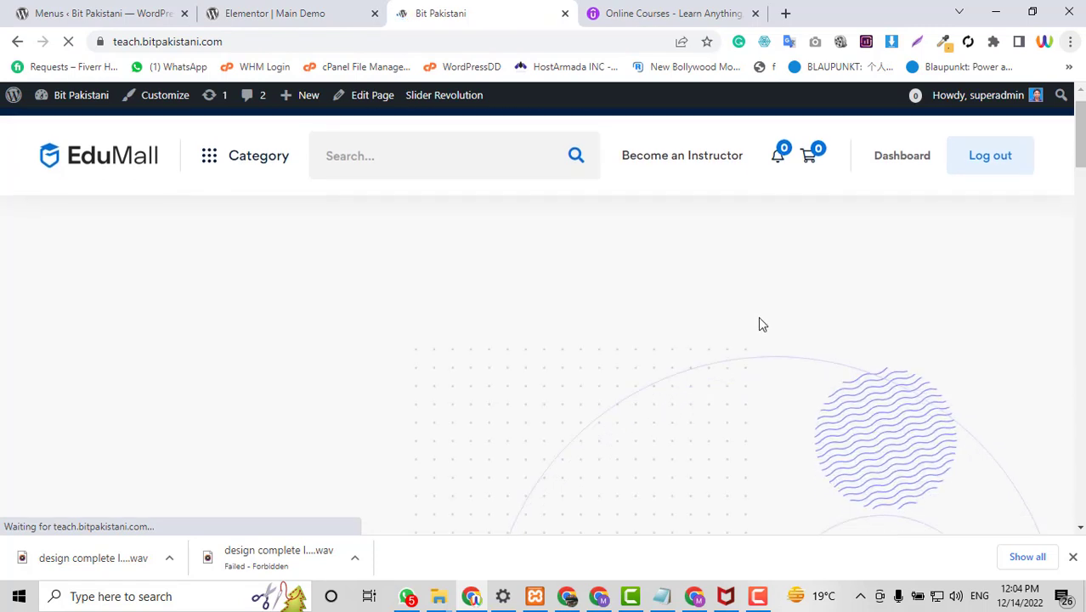
scroll(761, 323, down, 5)
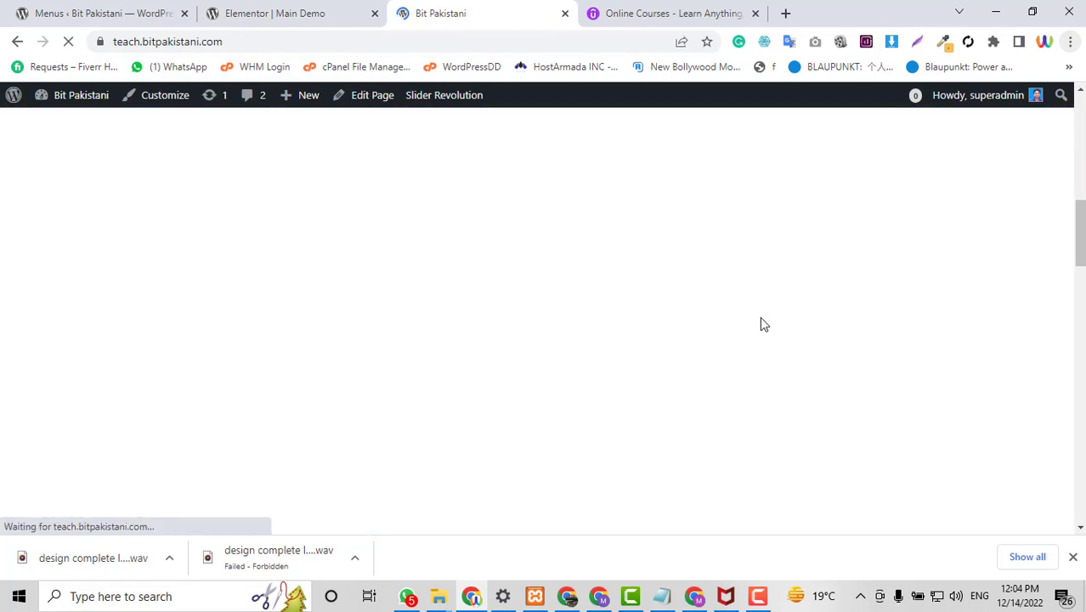
scroll(763, 324, down, 3)
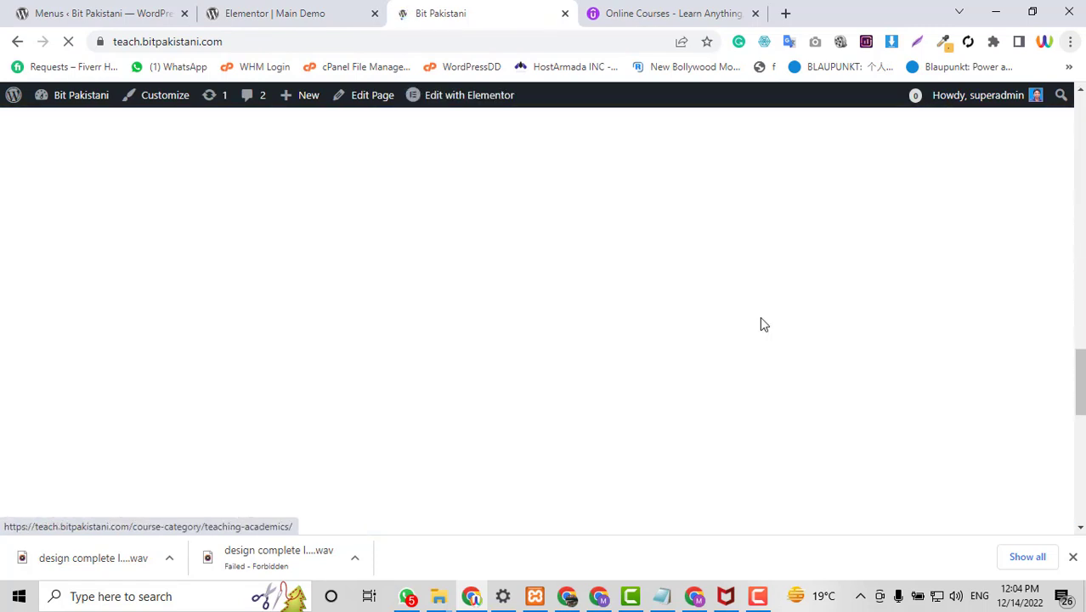
scroll(762, 321, up, 10)
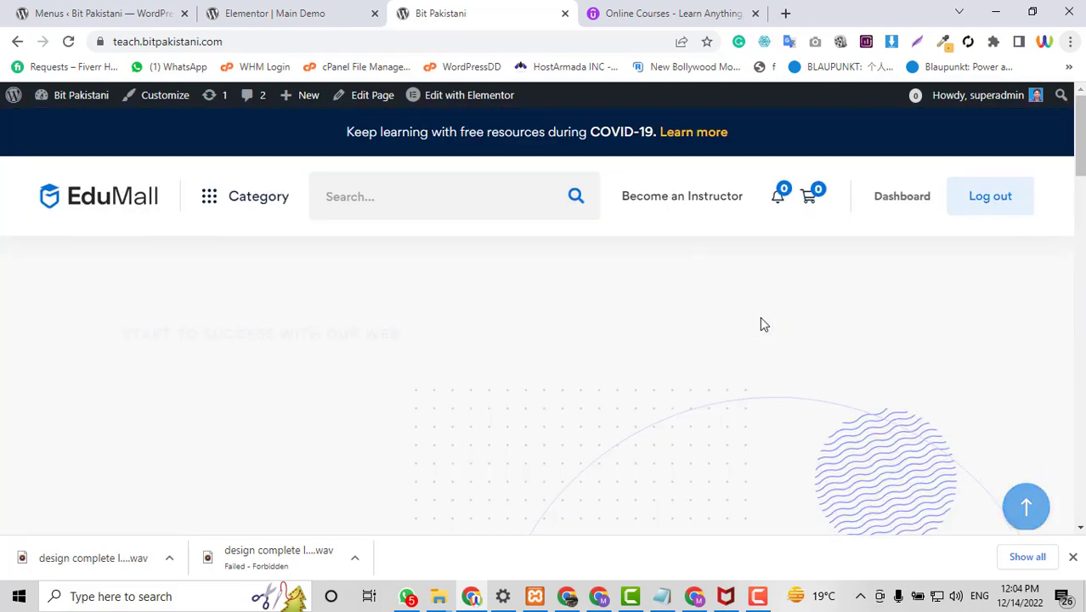
scroll(762, 324, down, 10)
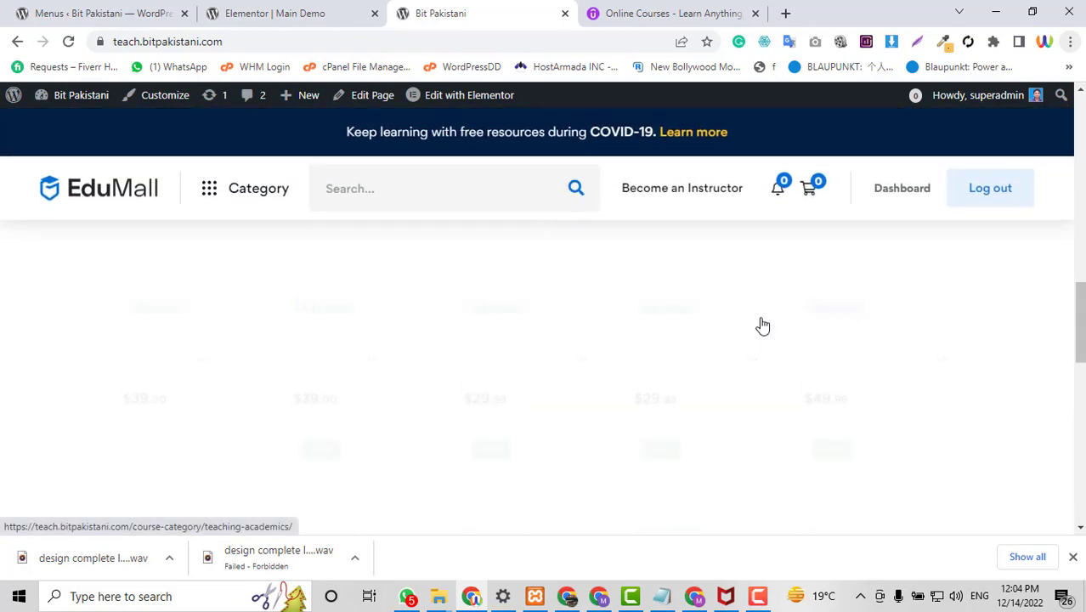
scroll(761, 321, down, 10)
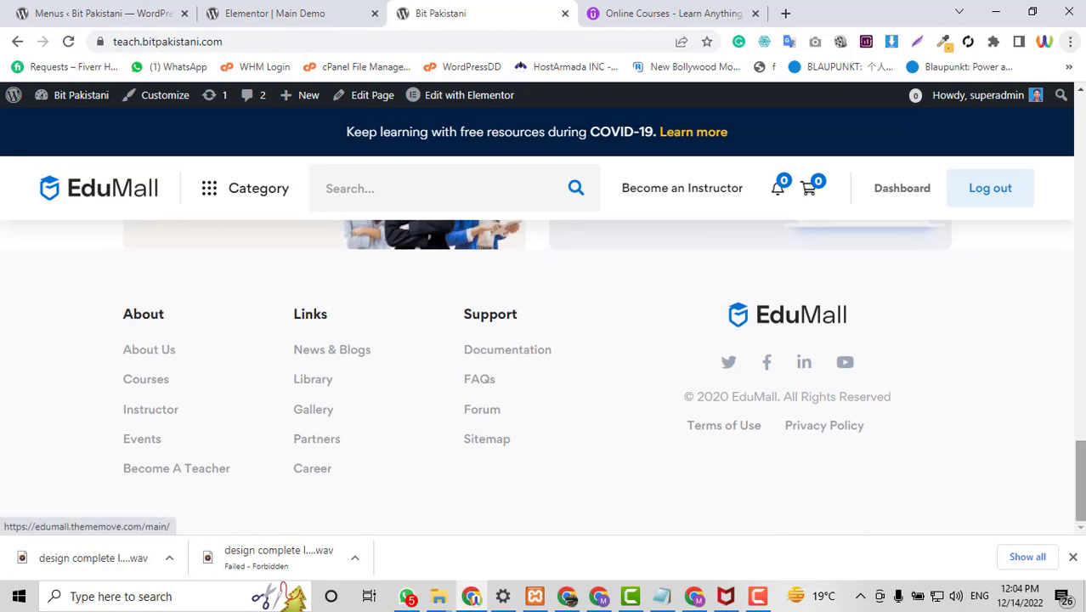
scroll(714, 151, up, 10)
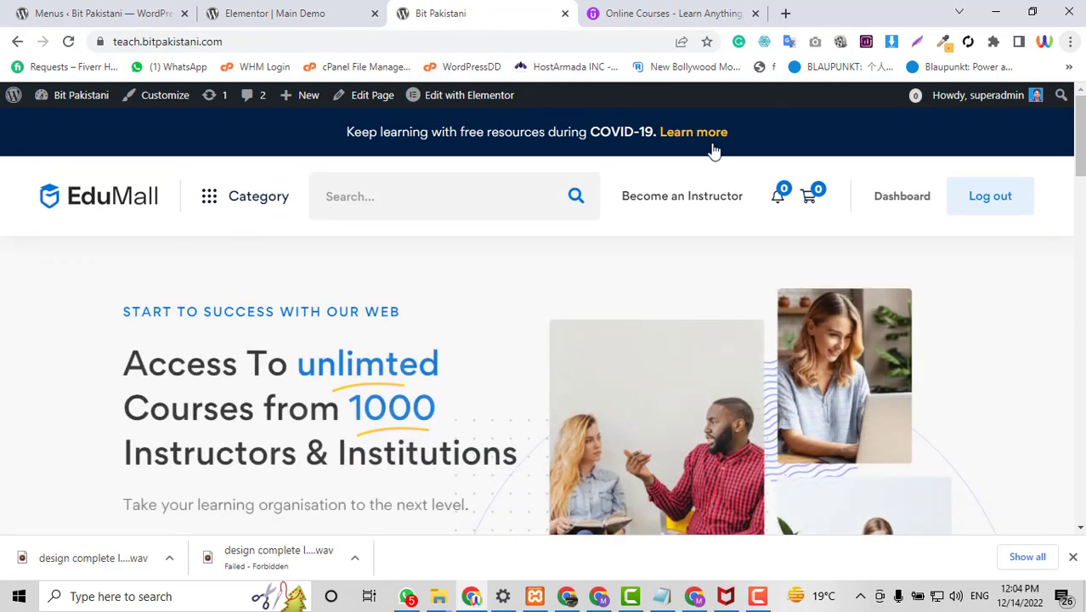
click(649, 207)
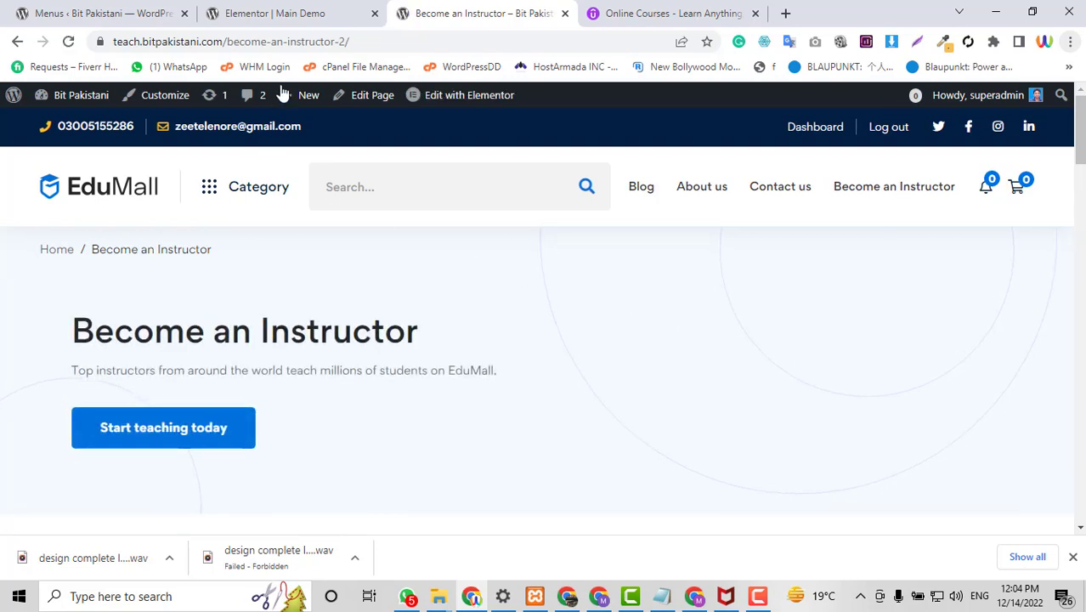
Scroll through the live Become an Instructor page to review its content.
scroll(1047, 330, down, 1)
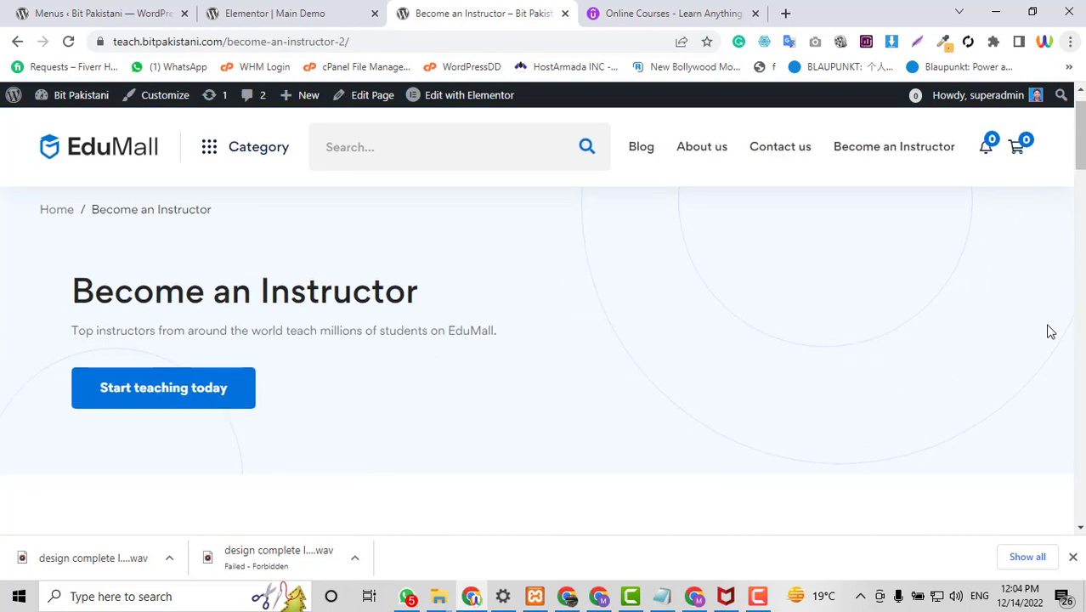
scroll(1048, 329, up, 1)
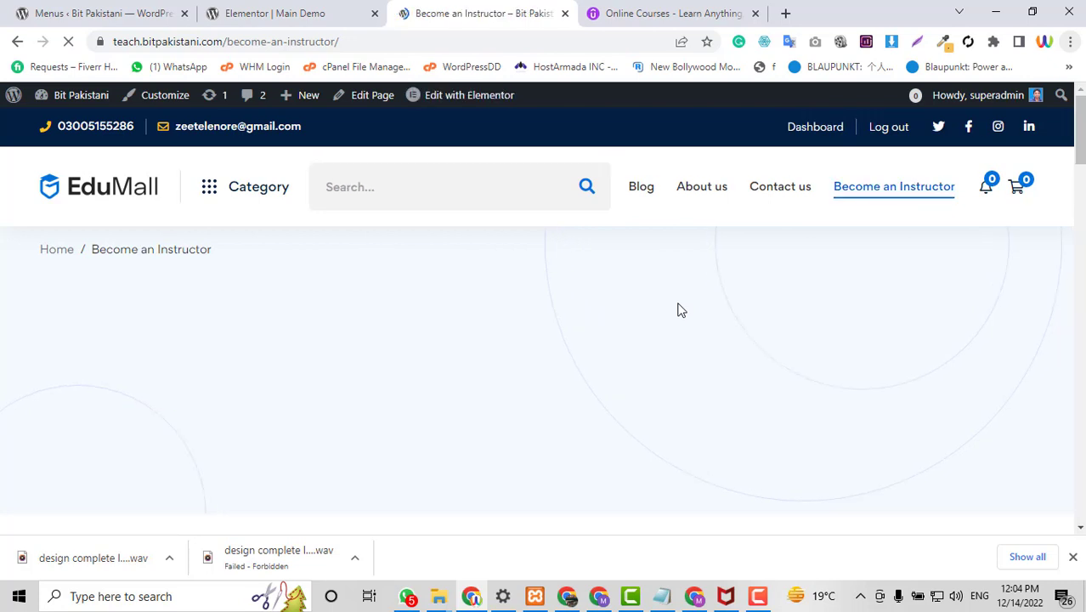
scroll(679, 305, down, 3)
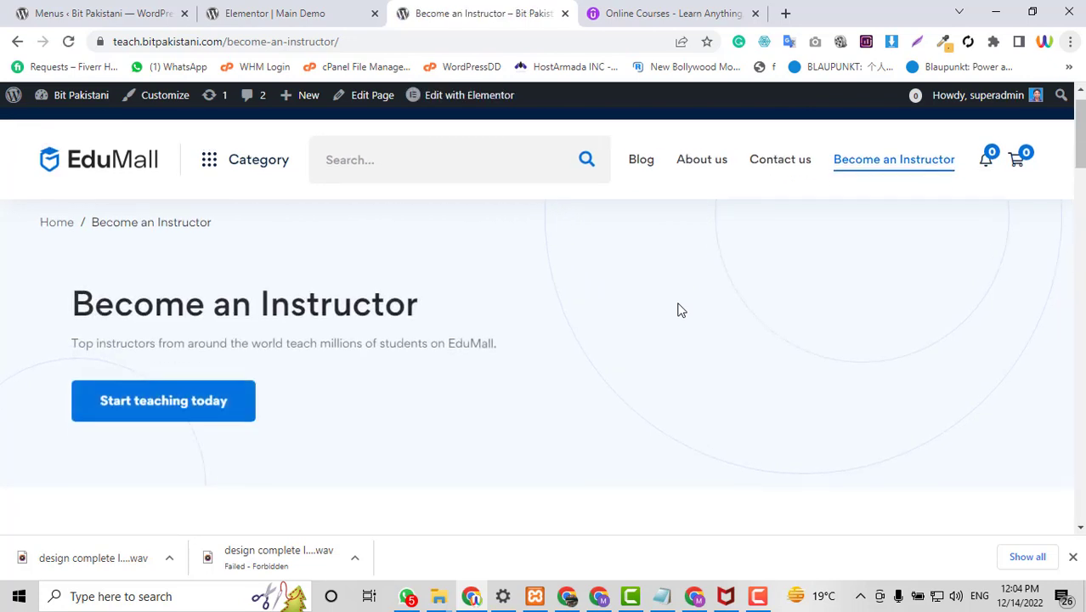
scroll(678, 305, up, 3)
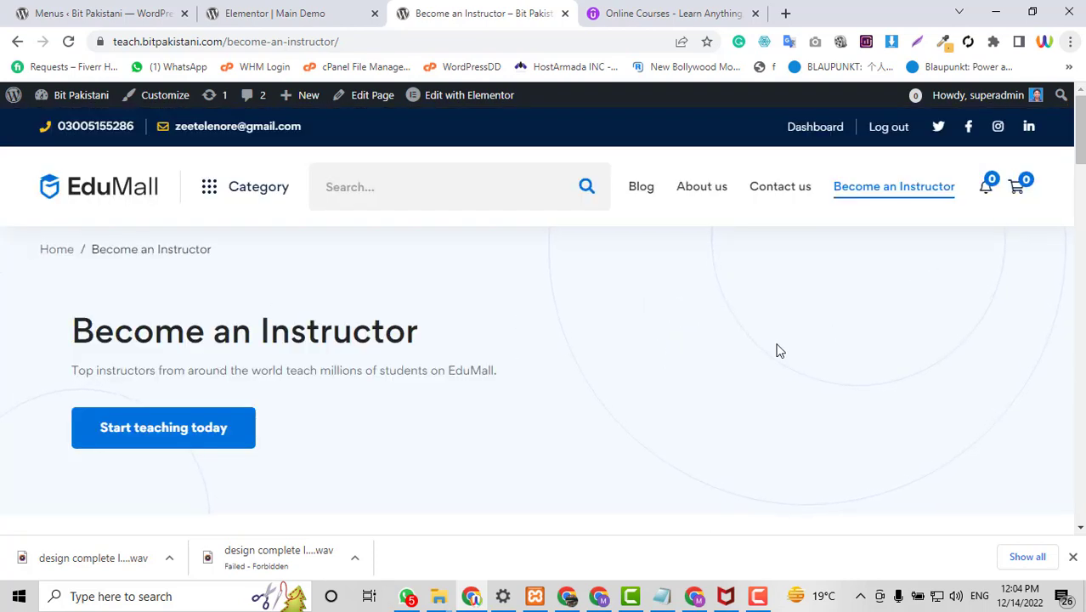
mouse_move(461, 102)
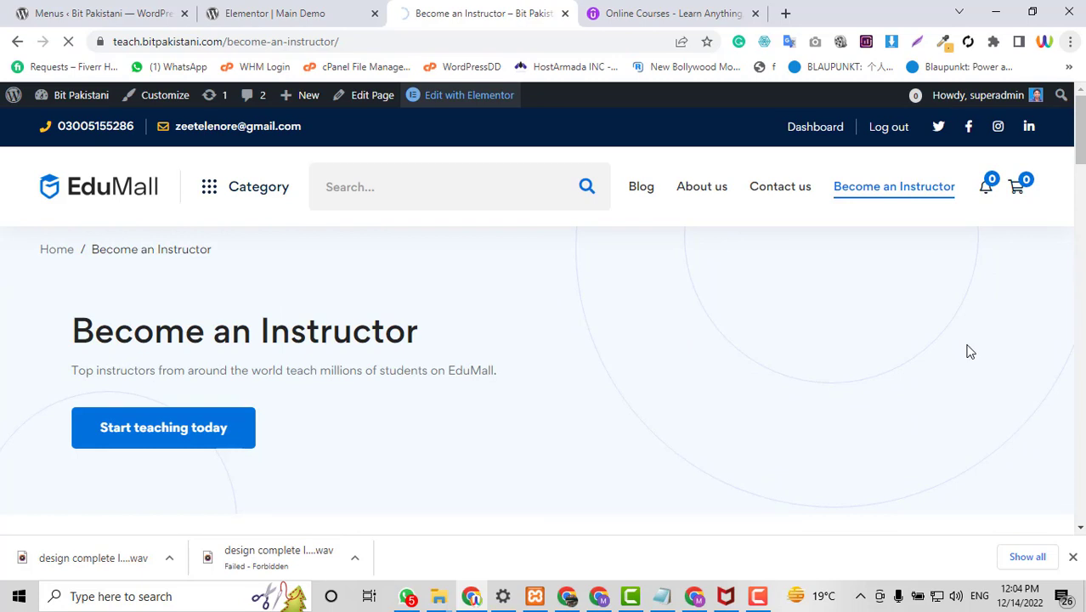
scroll(971, 351, down, 1)
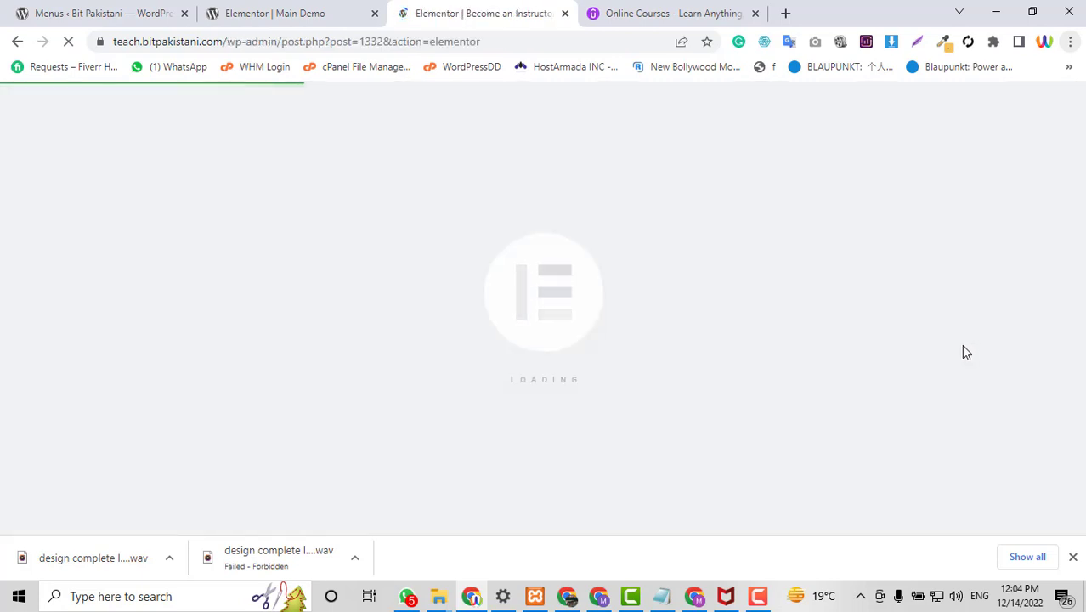
View Udemy's Teach on Udemy page for reference, then return to the Become an Instructor editor.
click(677, 10)
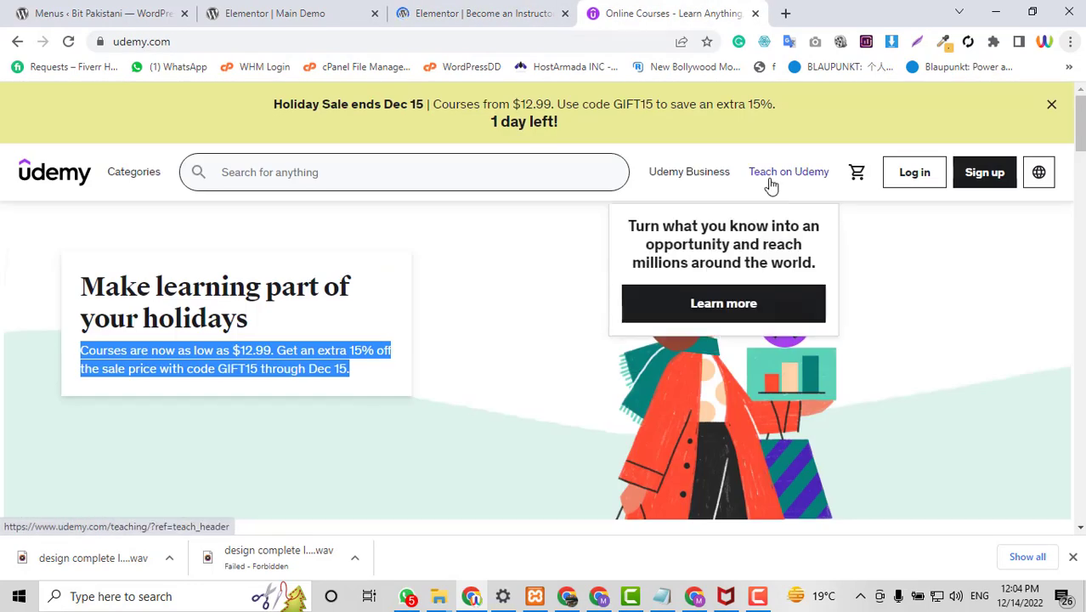
click(771, 182)
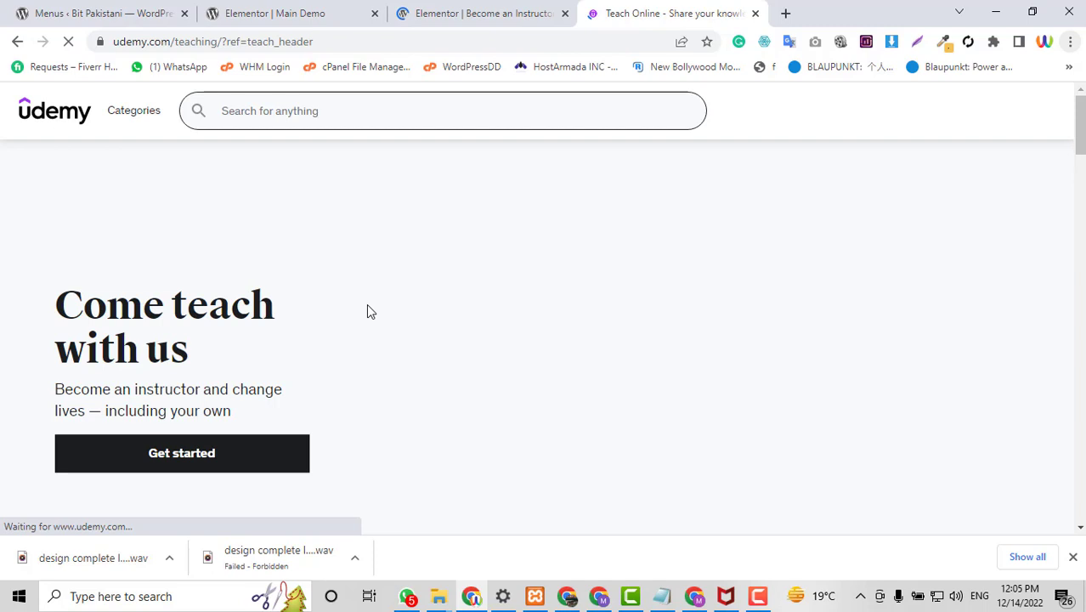
click(459, 11)
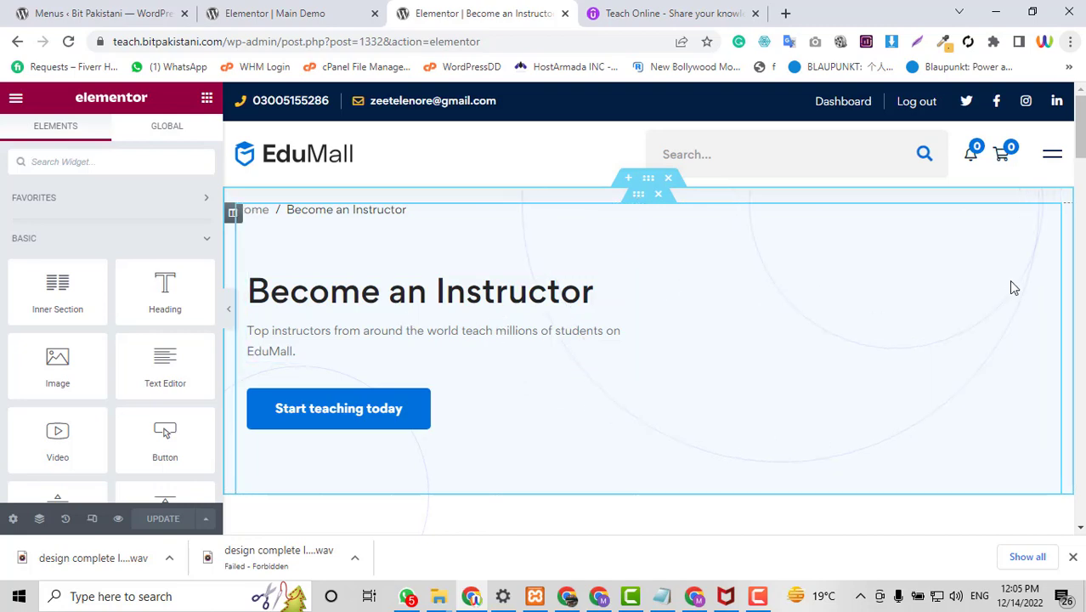
Replace the word Instructor in the heading with Teacher.
scroll(856, 295, down, 2)
scroll(330, 242, up, 2)
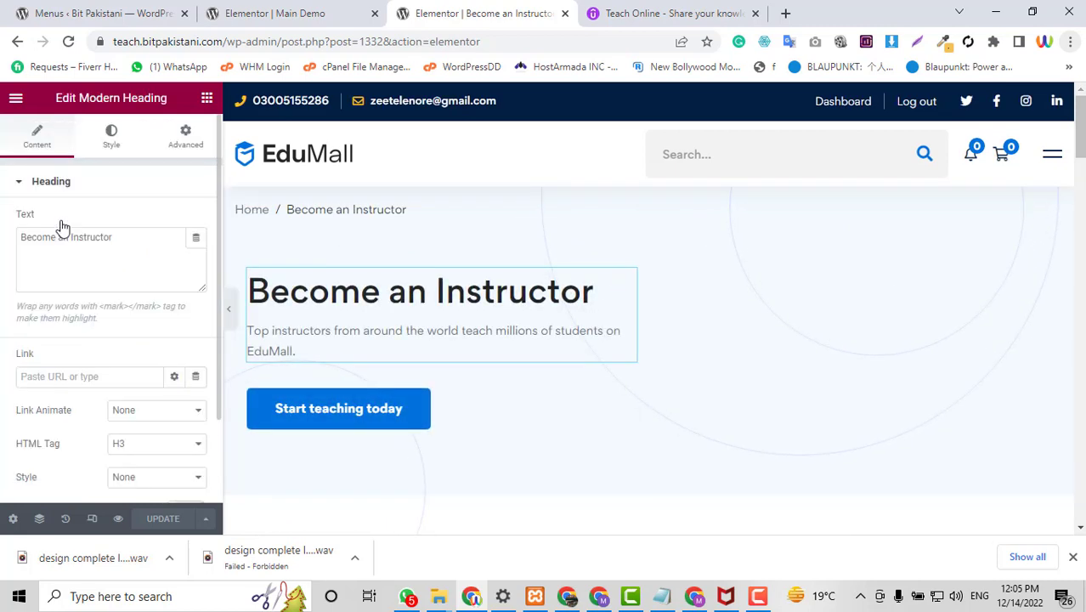
click(71, 236)
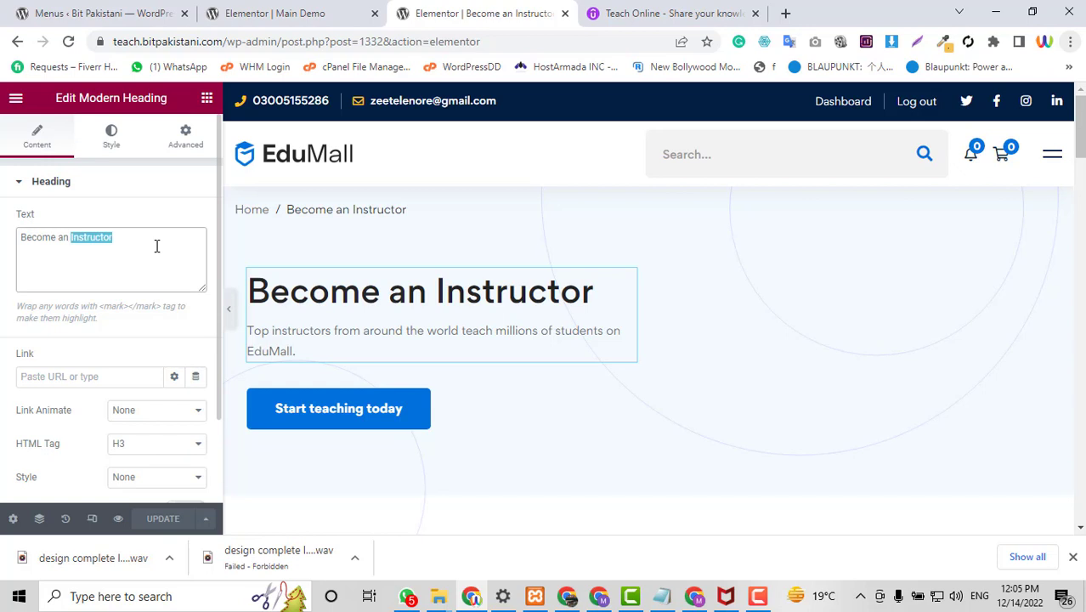
key(BackSpace)
key(BackSpace)
key(BackSpace)
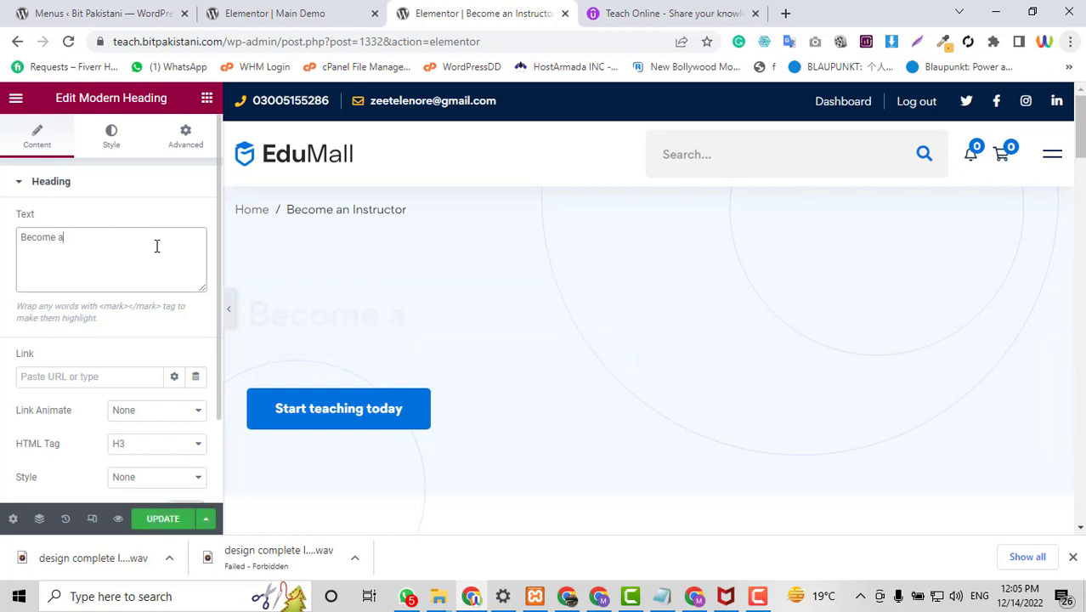
text(Teacher)
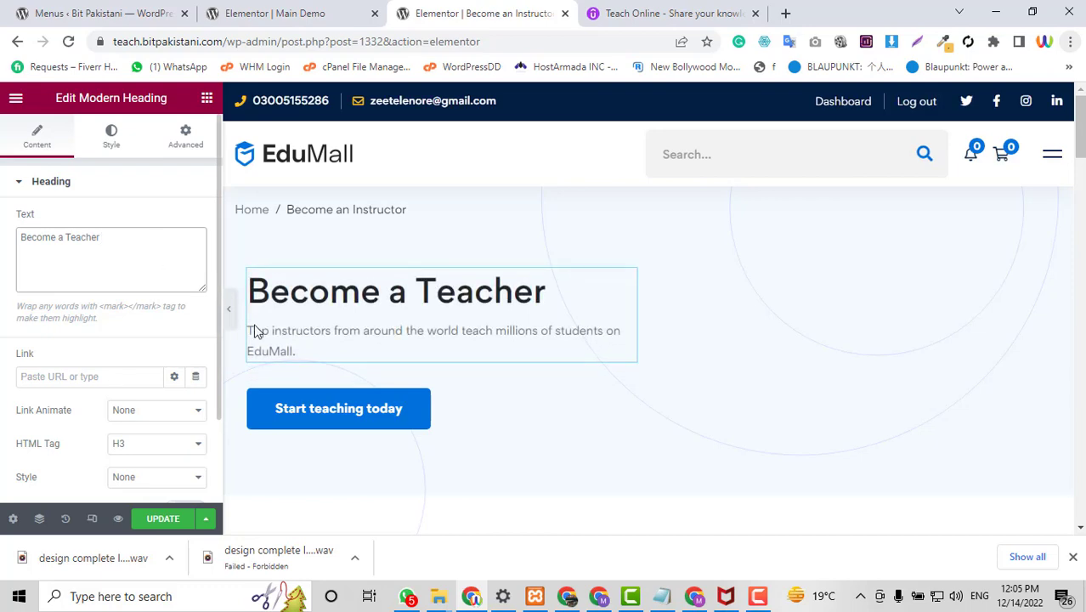
scroll(400, 289, down, 3)
scroll(450, 314, up, 2)
scroll(502, 343, down, 4)
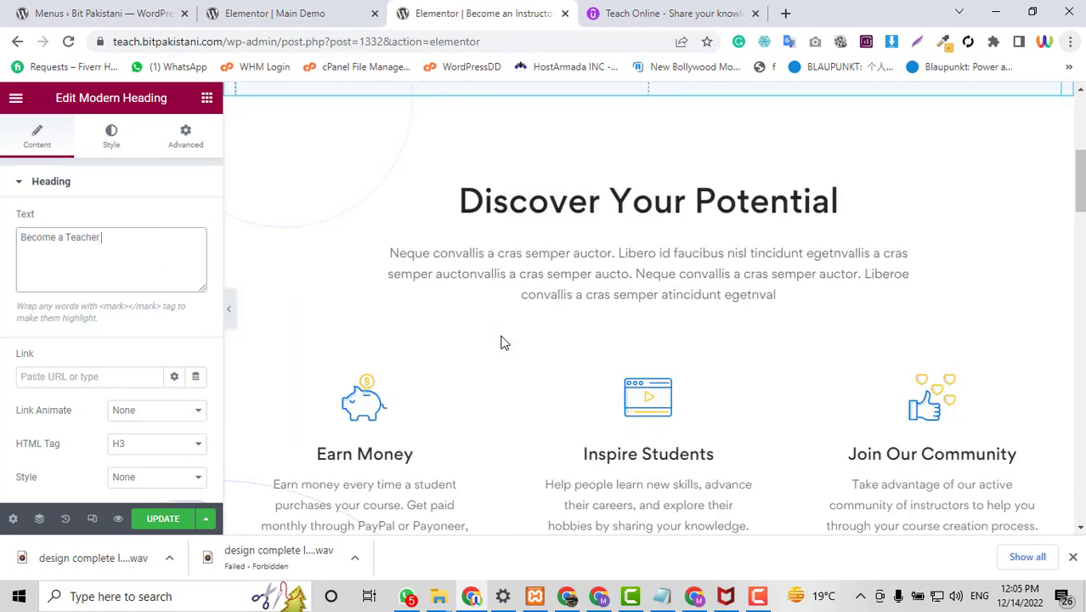
Copy Udemy's 'So many reasons to start' heading and paste it over Discover Your Potential.
click(595, 10)
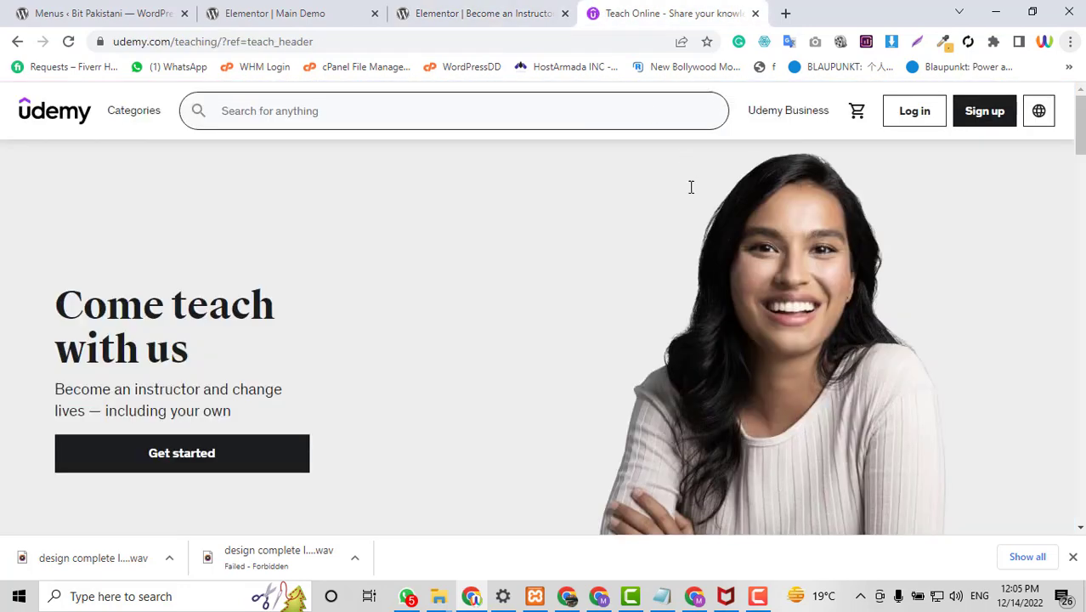
scroll(691, 183, down, 6)
drag(733, 166, 338, 167)
key(ctrl+c)
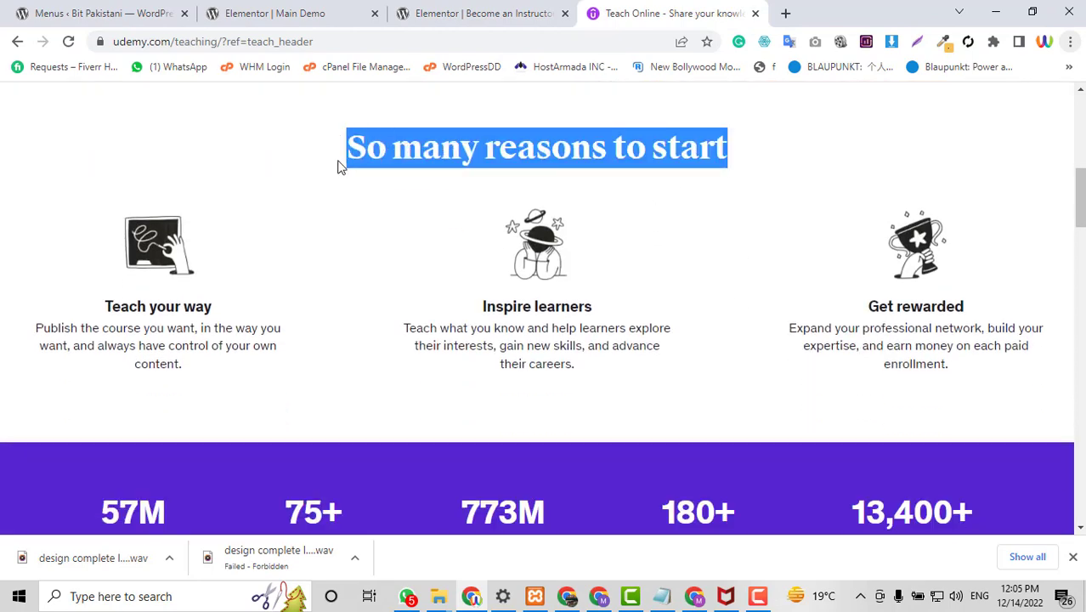
click(464, 12)
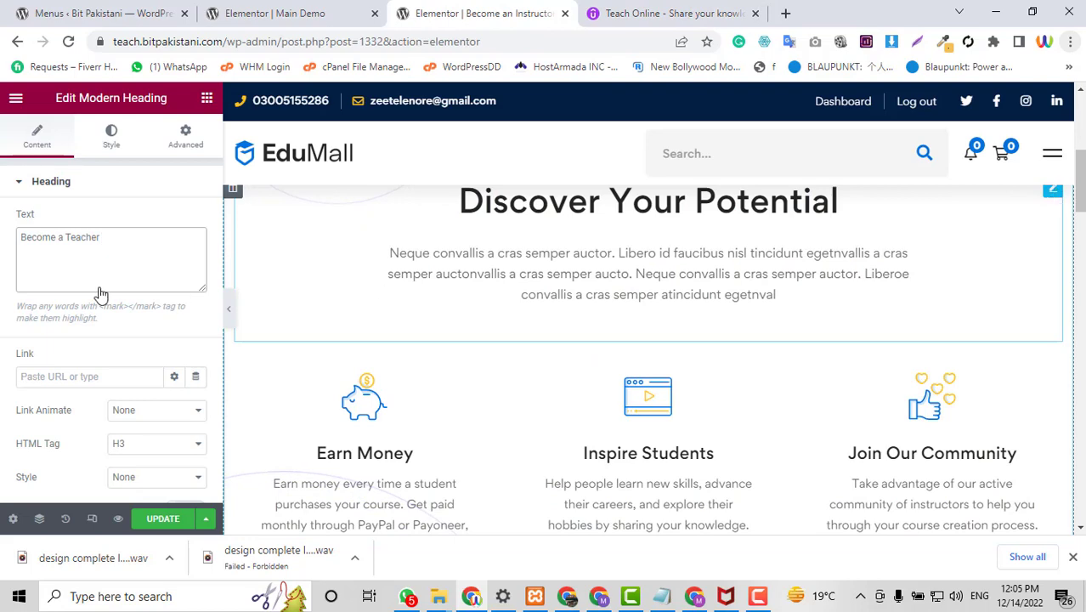
triple_click(109, 256)
key(ctrl+v)
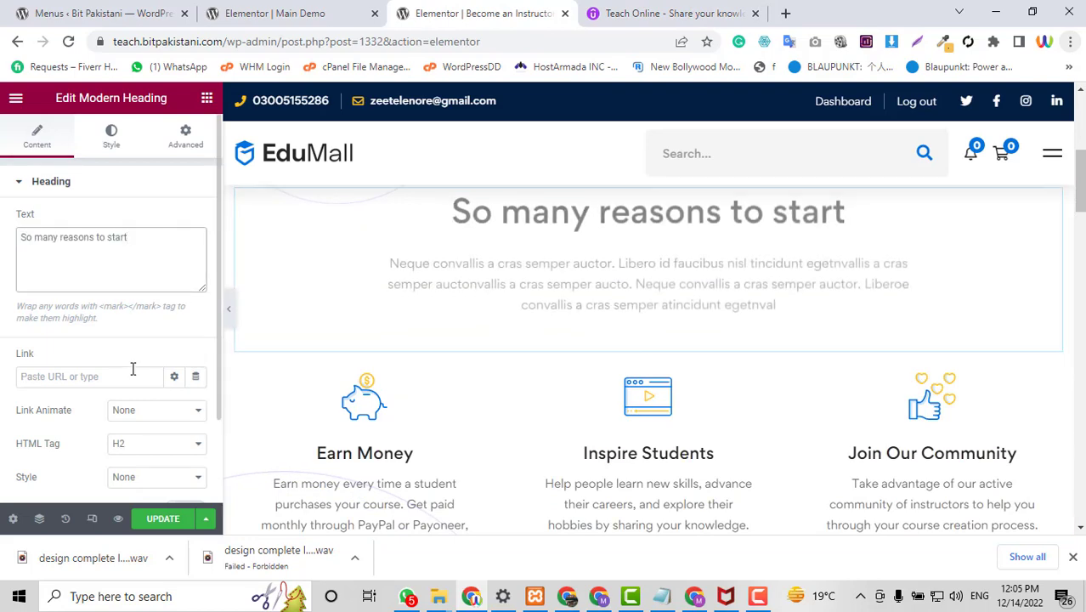
Delete the heading's description paragraph.
scroll(133, 369, down, 3)
click(82, 459)
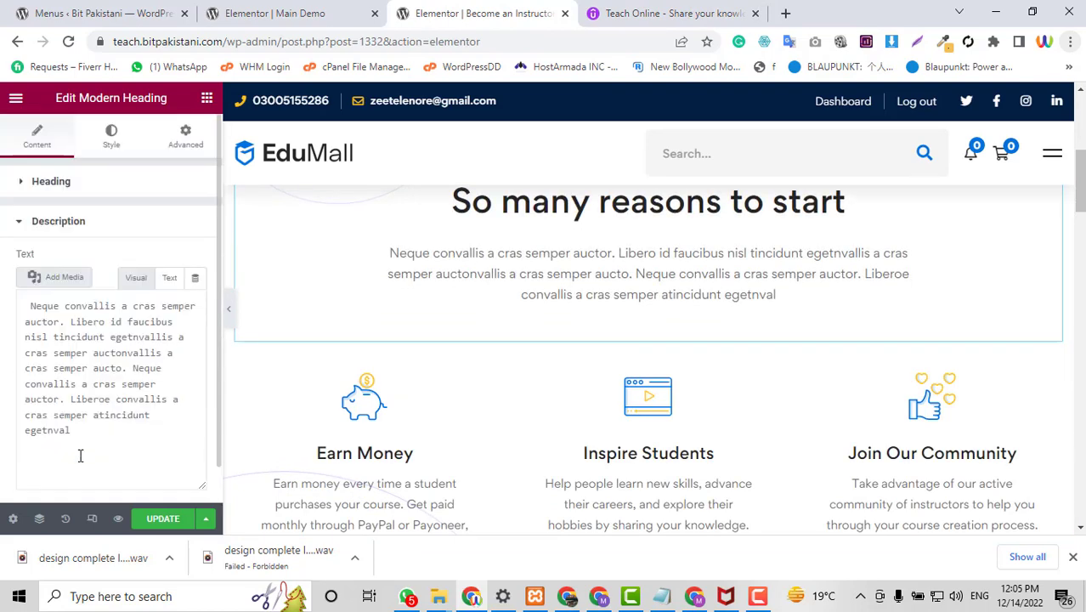
triple_click(102, 397)
key(BackSpace)
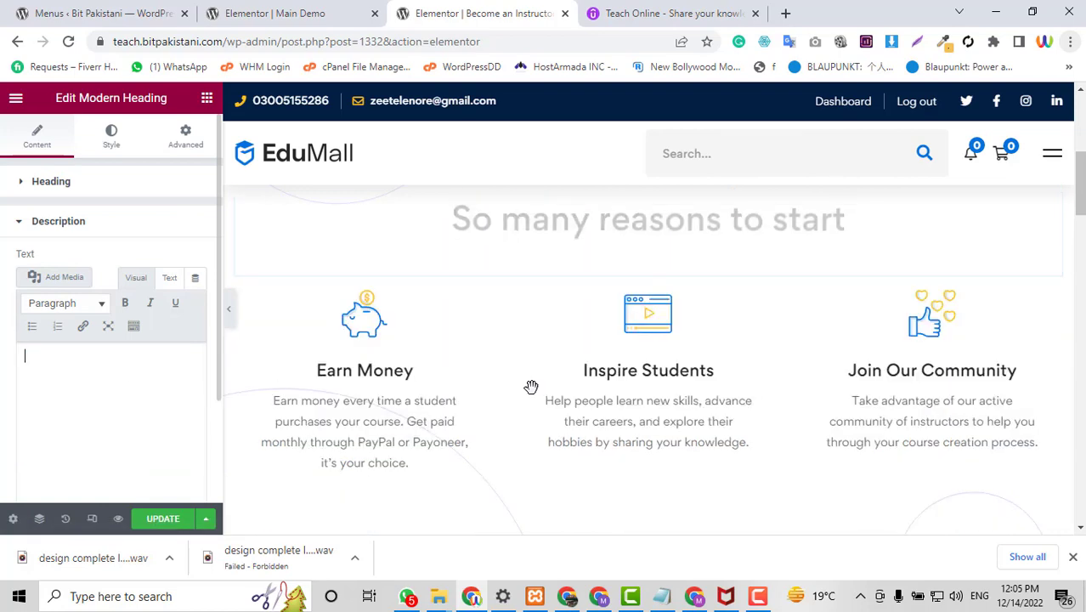
scroll(912, 359, down, 3)
scroll(910, 352, down, 10)
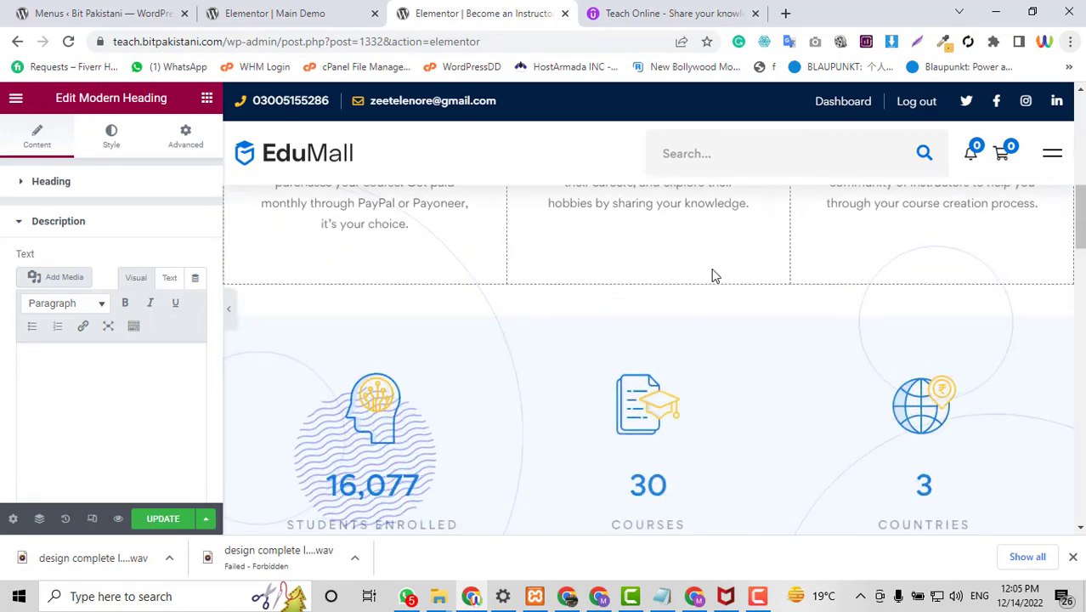
scroll(953, 358, down, 1)
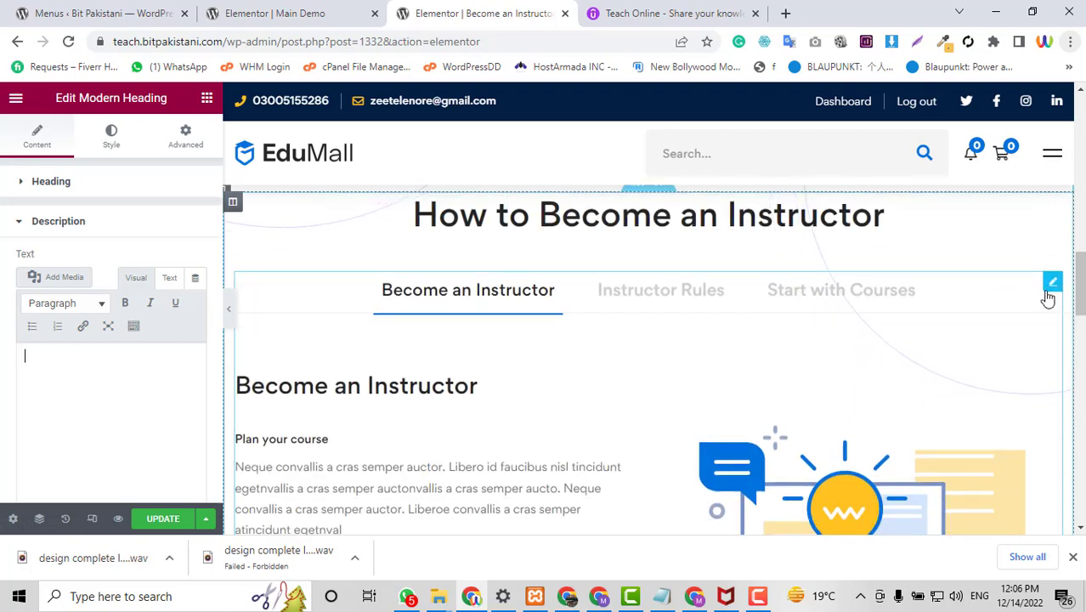
Open the instructor Advanced Tabs widget and expand its first tab item, comparing with Udemy's tabs.
click(1047, 291)
scroll(407, 332, down, 1)
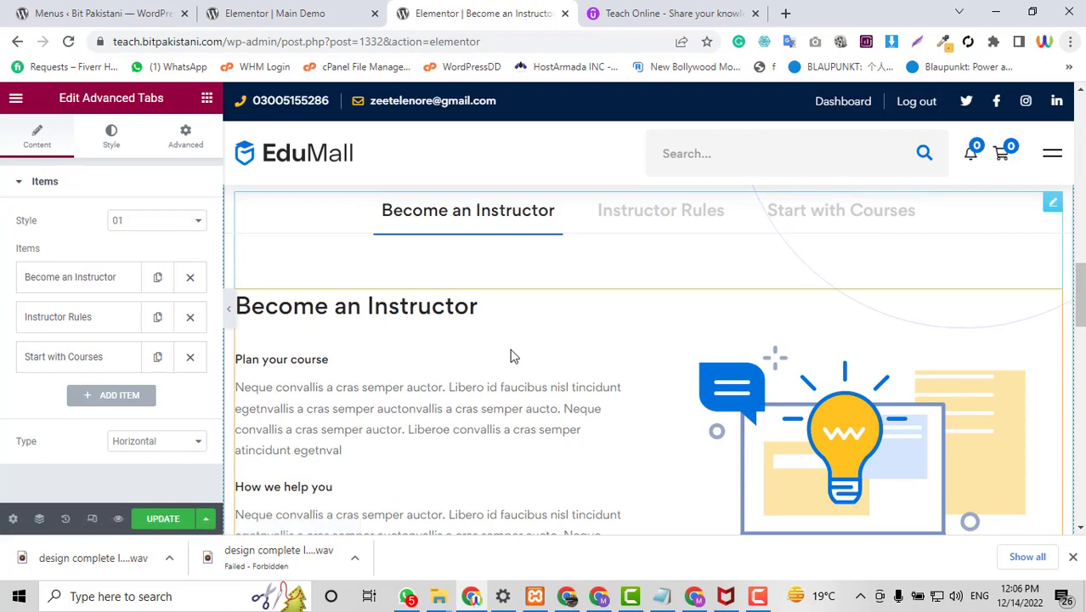
click(701, 10)
scroll(495, 321, down, 7)
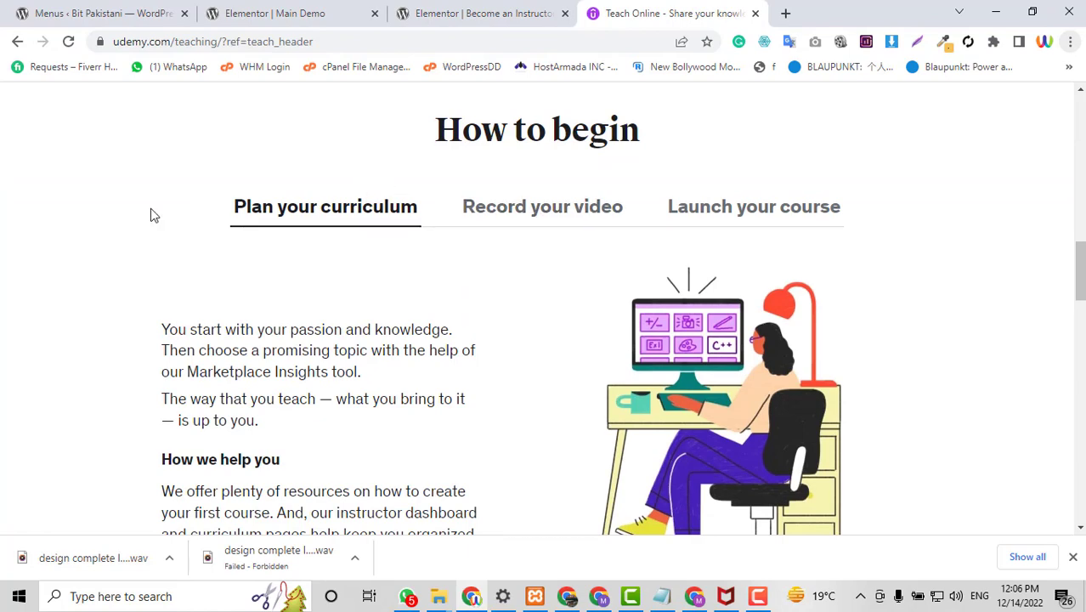
click(485, 12)
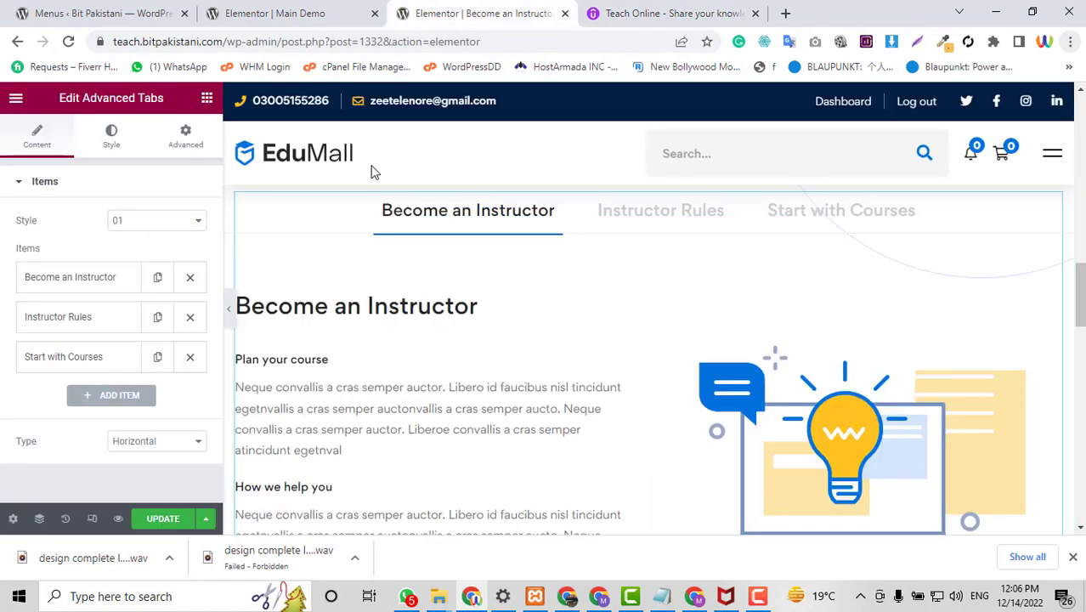
click(71, 281)
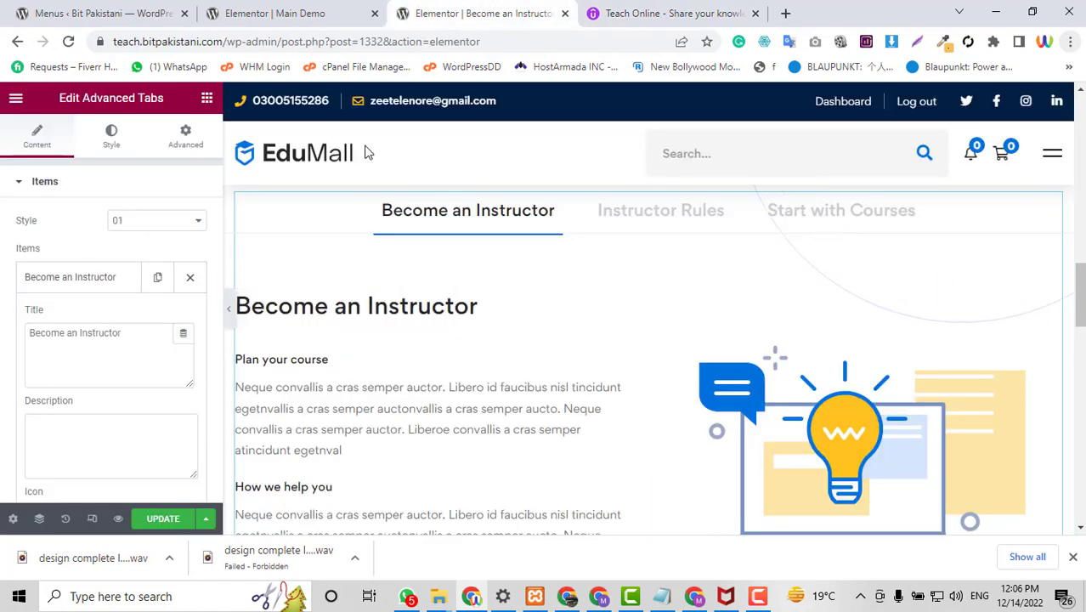
click(625, 12)
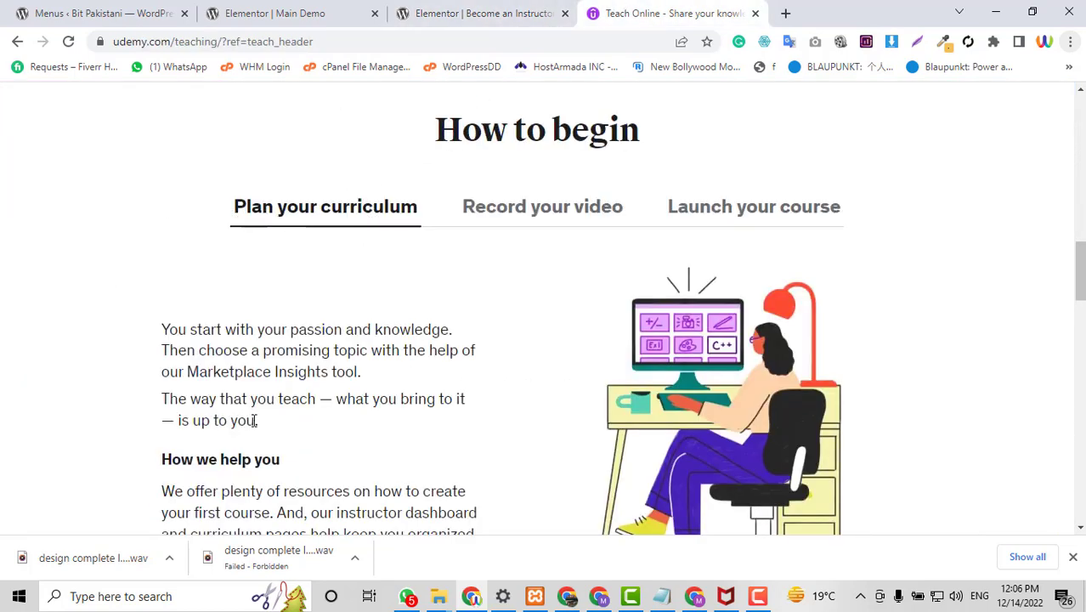
click(476, 12)
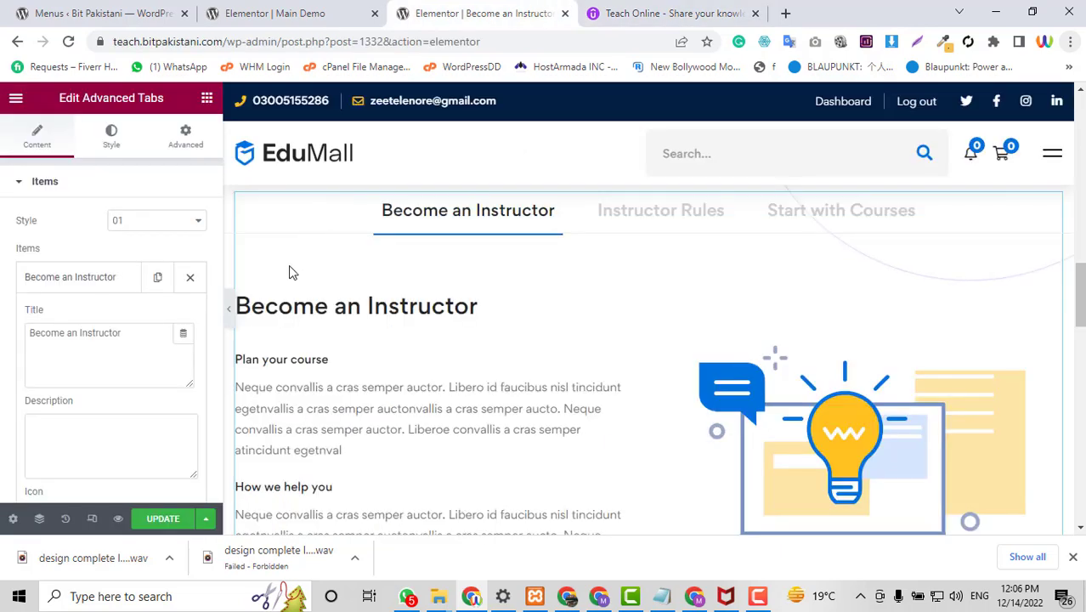
Retitle the first tab 'Plan Your Courese' and switch to the Main Demo editor.
triple_click(71, 342)
text(Plan Your Courese)
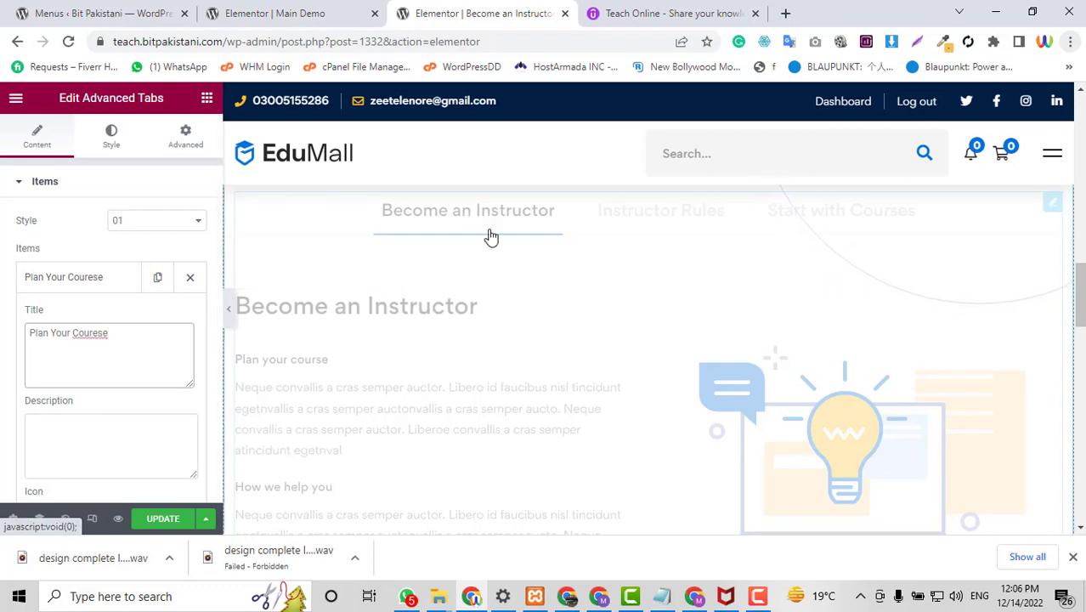
scroll(403, 413, down, 1)
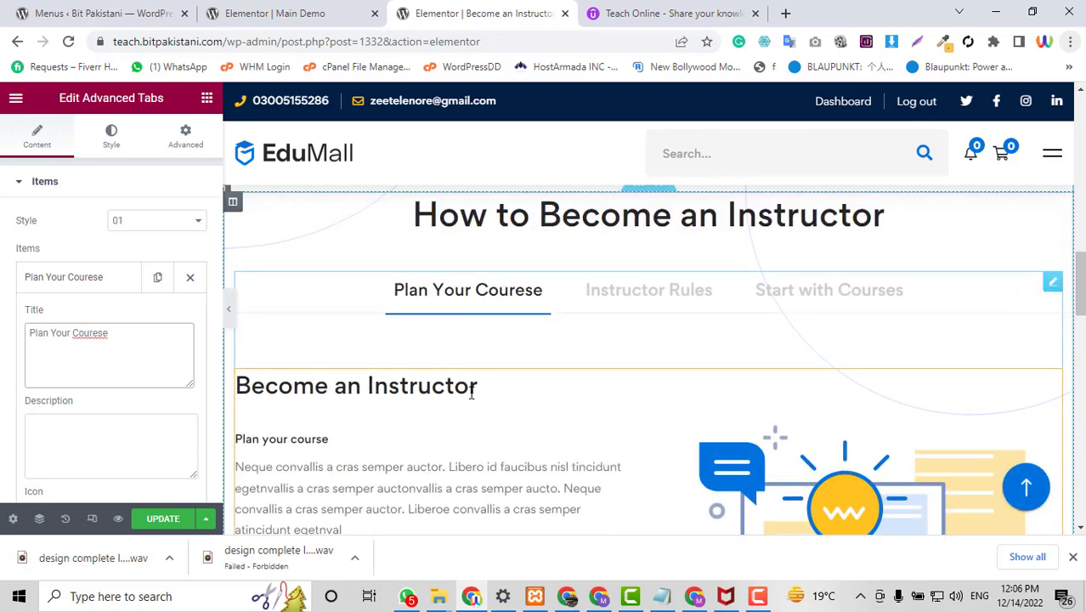
click(100, 284)
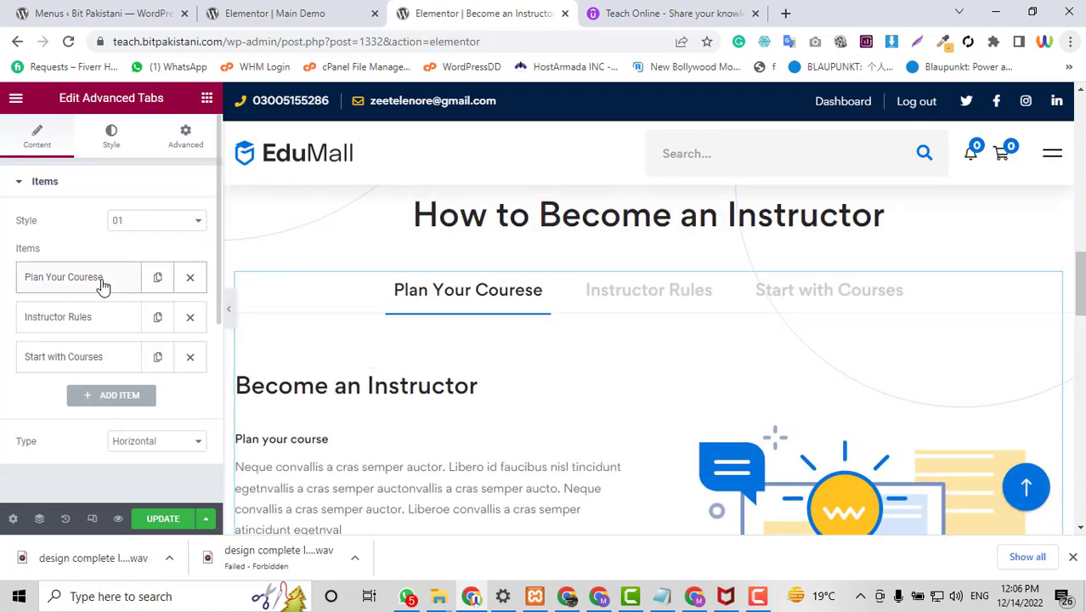
scroll(408, 357, down, 2)
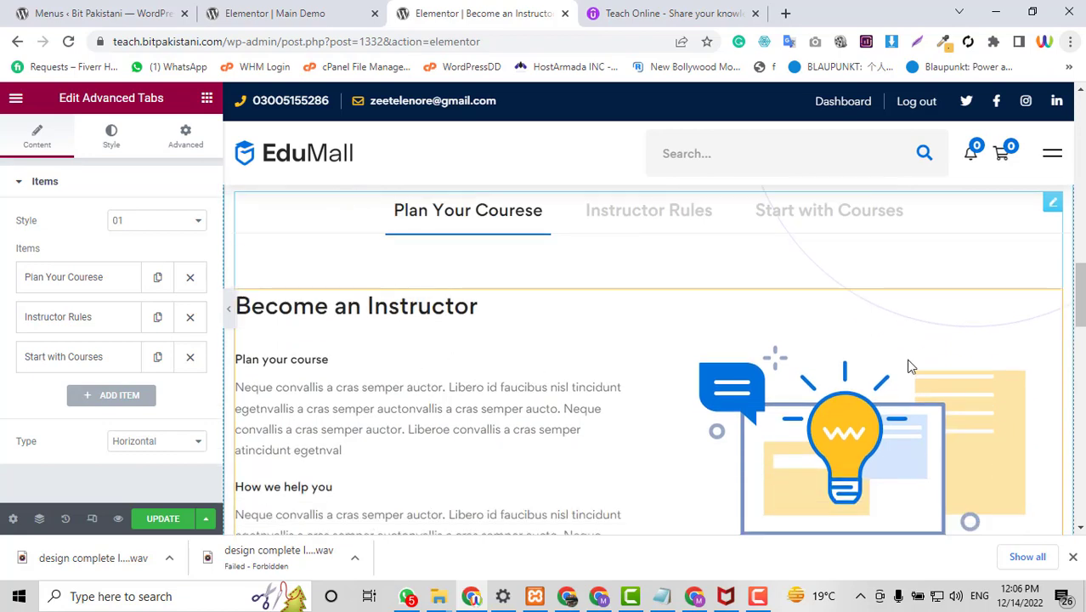
click(98, 289)
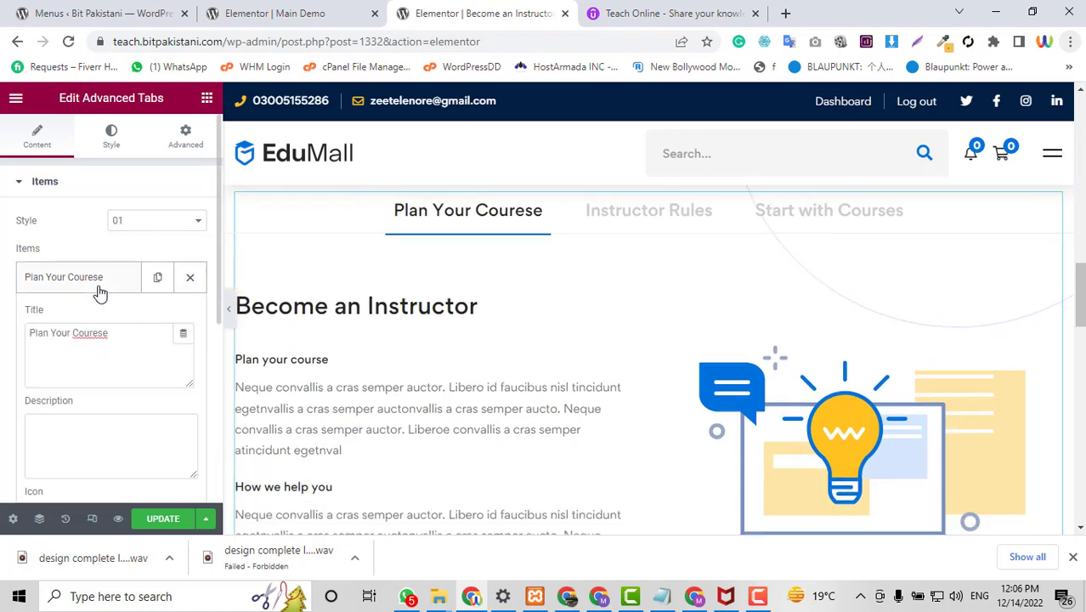
click(100, 294)
click(291, 10)
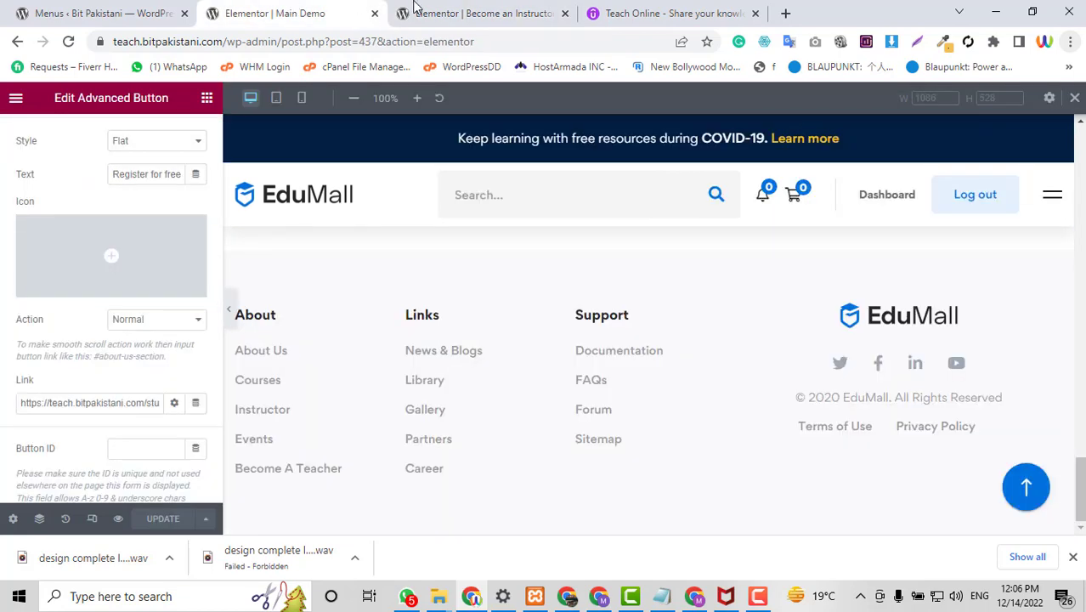
Open the Elementor Saved Templates library from the Menus admin page.
click(93, 13)
scroll(77, 297, down, 1)
scroll(77, 302, down, 1)
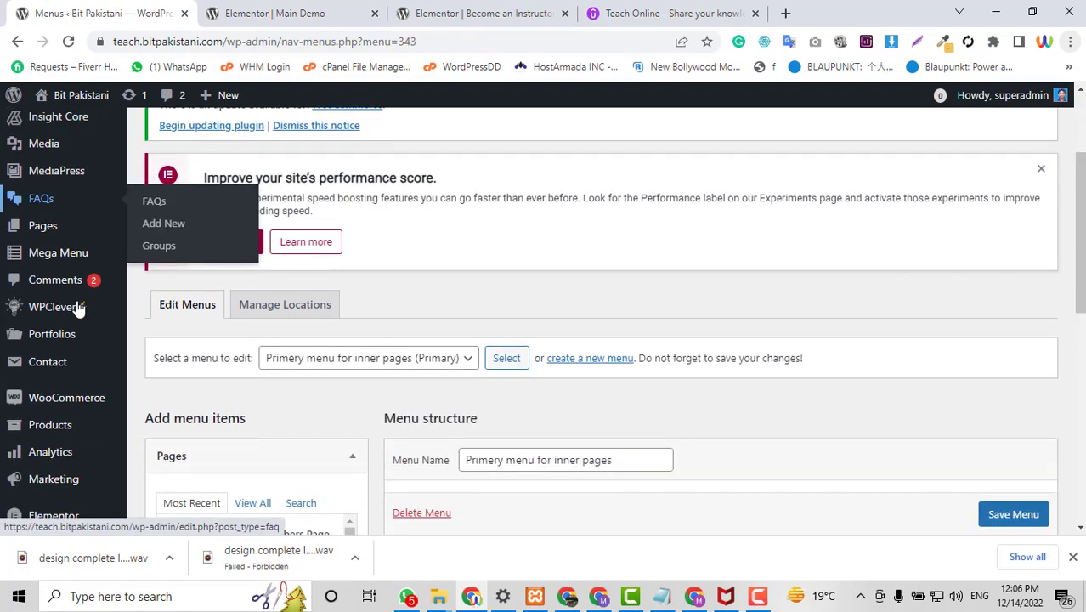
scroll(68, 397, up, 2)
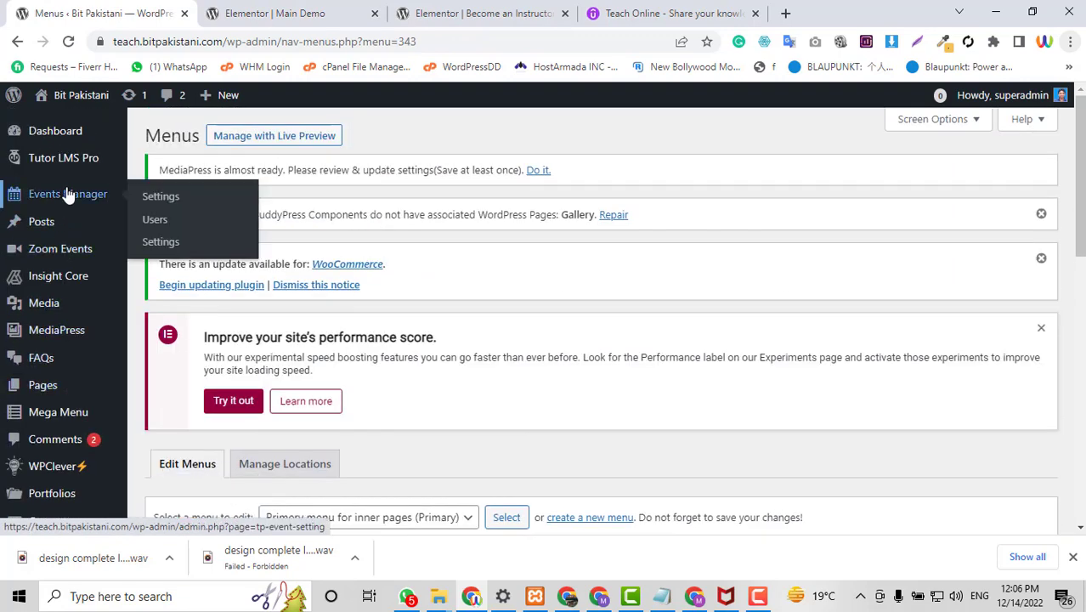
scroll(68, 196, down, 2)
scroll(70, 211, down, 1)
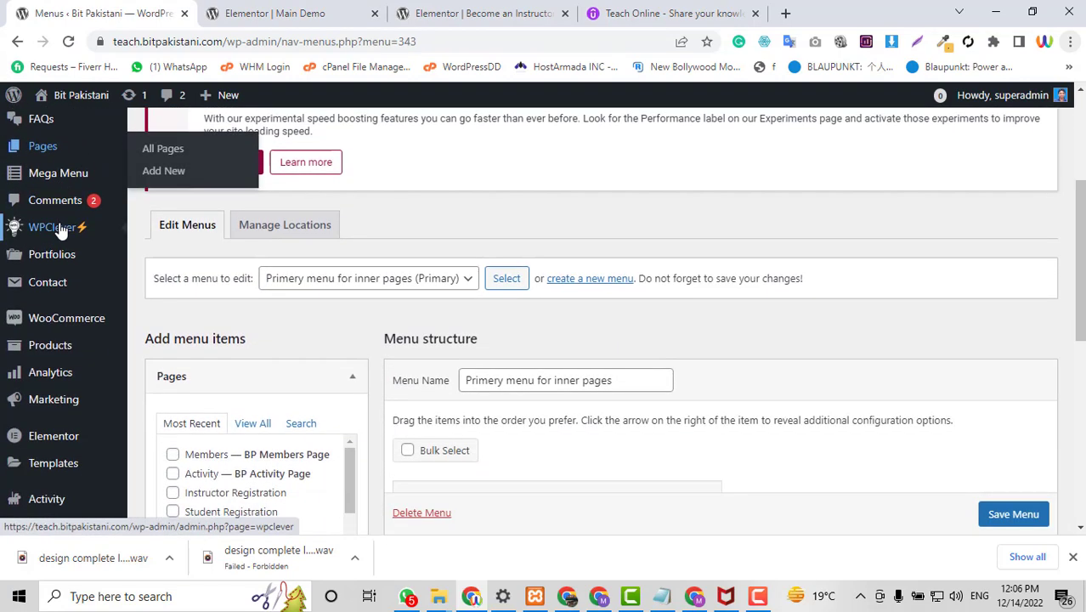
mouse_move(44, 450)
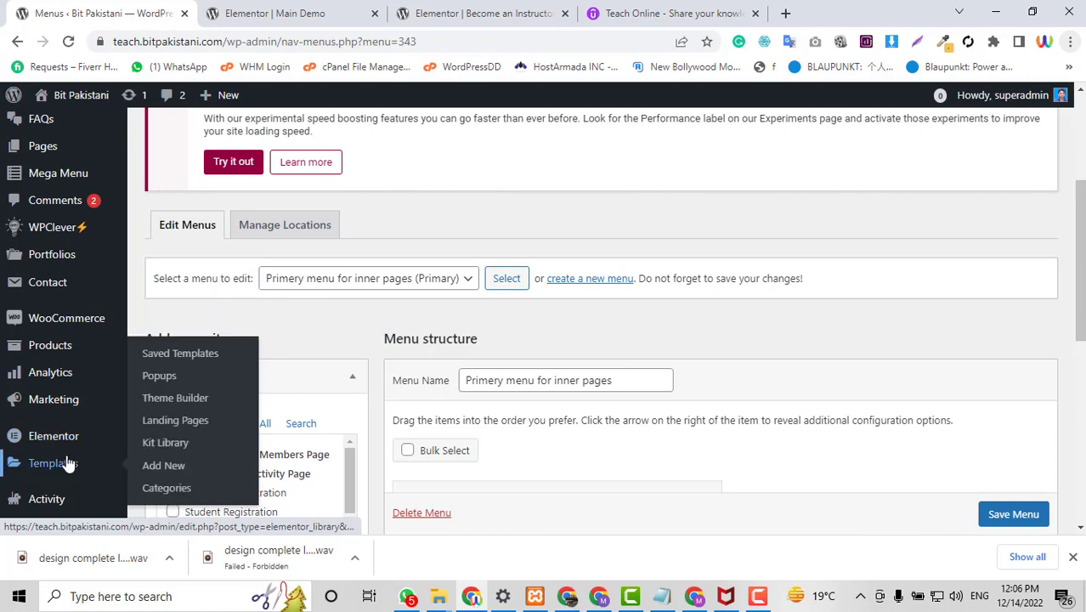
click(176, 354)
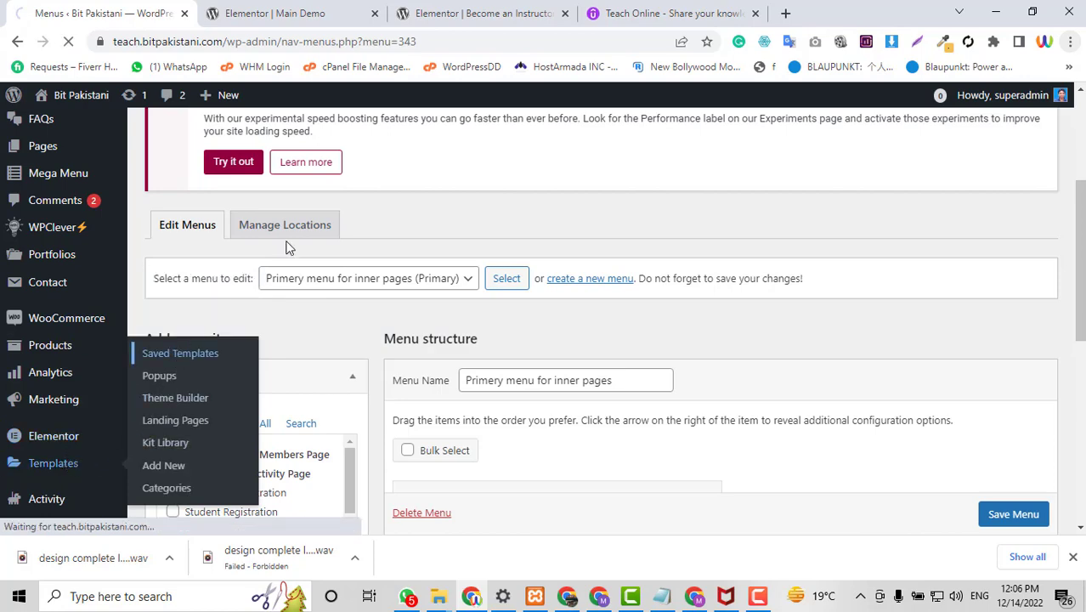
Review Udemy's Plan your curriculum description, then return to the Saved Templates list.
click(480, 12)
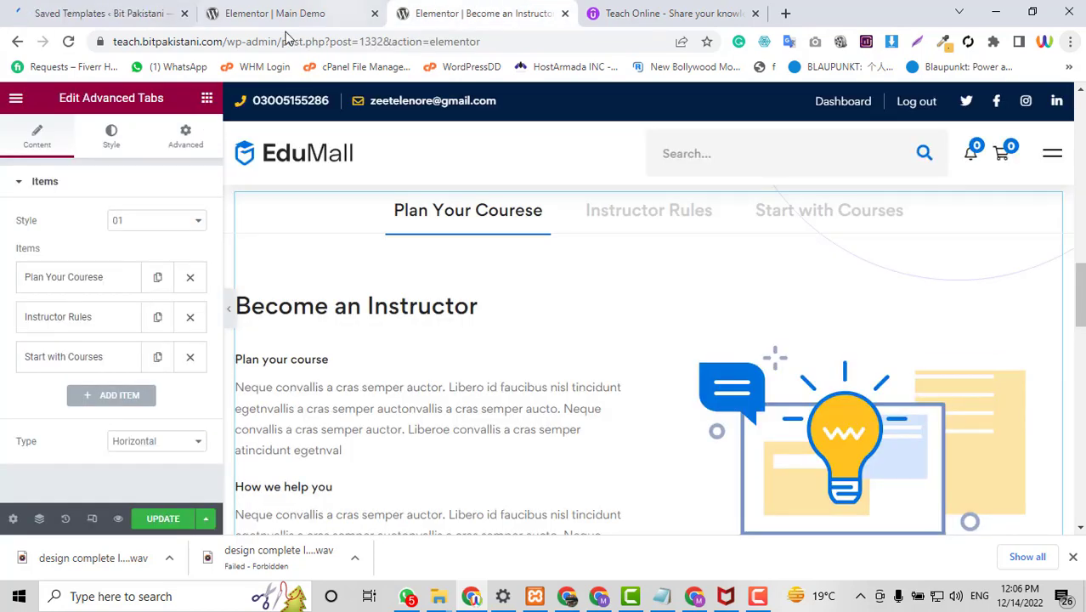
click(626, 11)
scroll(303, 419, down, 2)
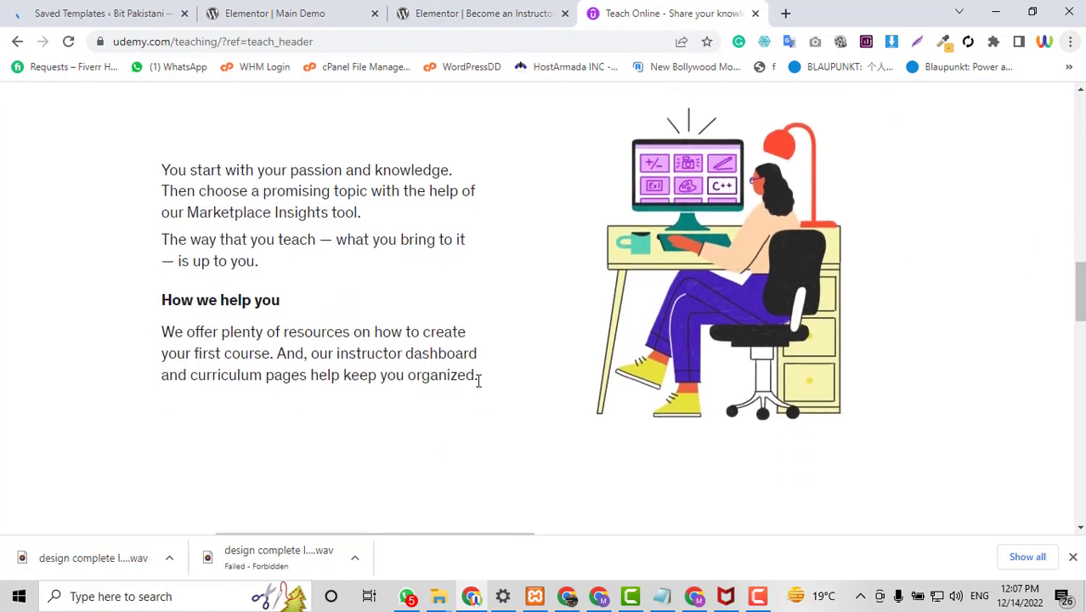
drag(479, 380, 141, 176)
click(232, 209)
click(4, 4)
scroll(640, 432, down, 3)
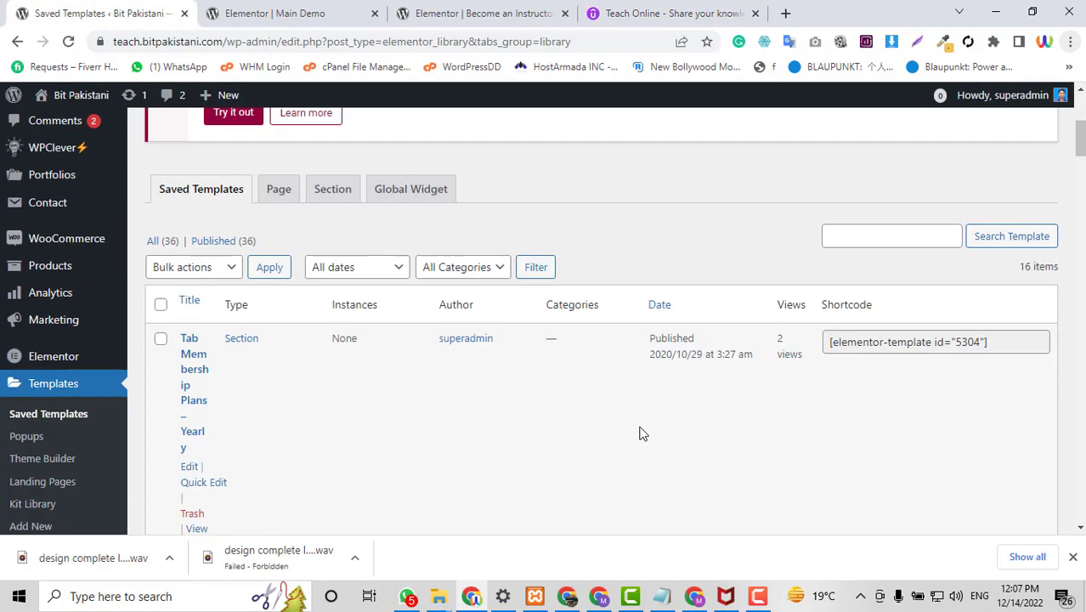
Hide the Author column in Screen Options and scroll to templates 1442 and 5287.
scroll(640, 432, up, 1)
scroll(748, 357, up, 4)
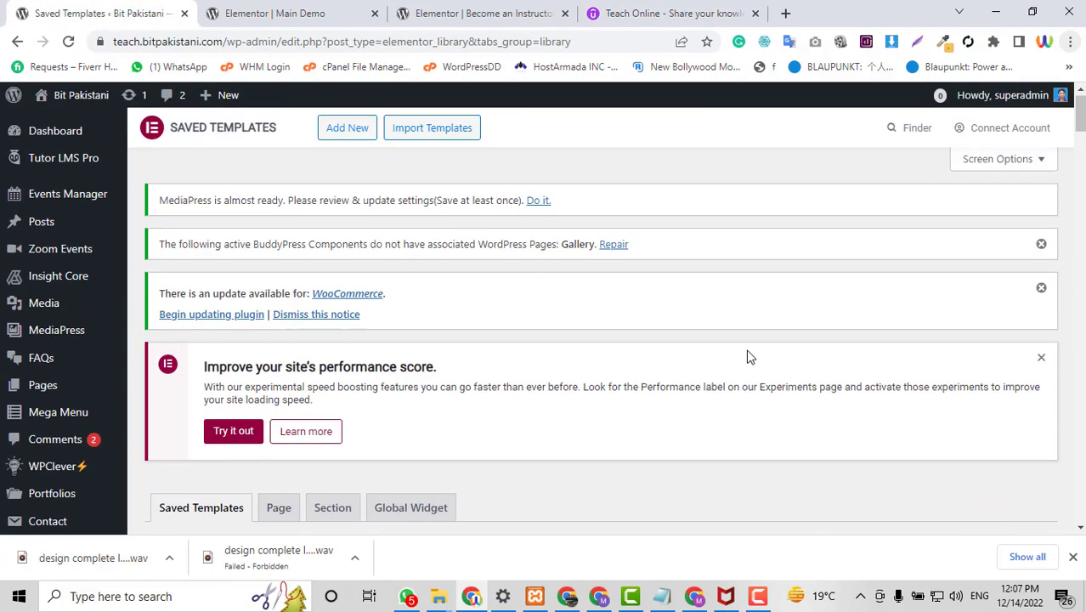
click(1001, 159)
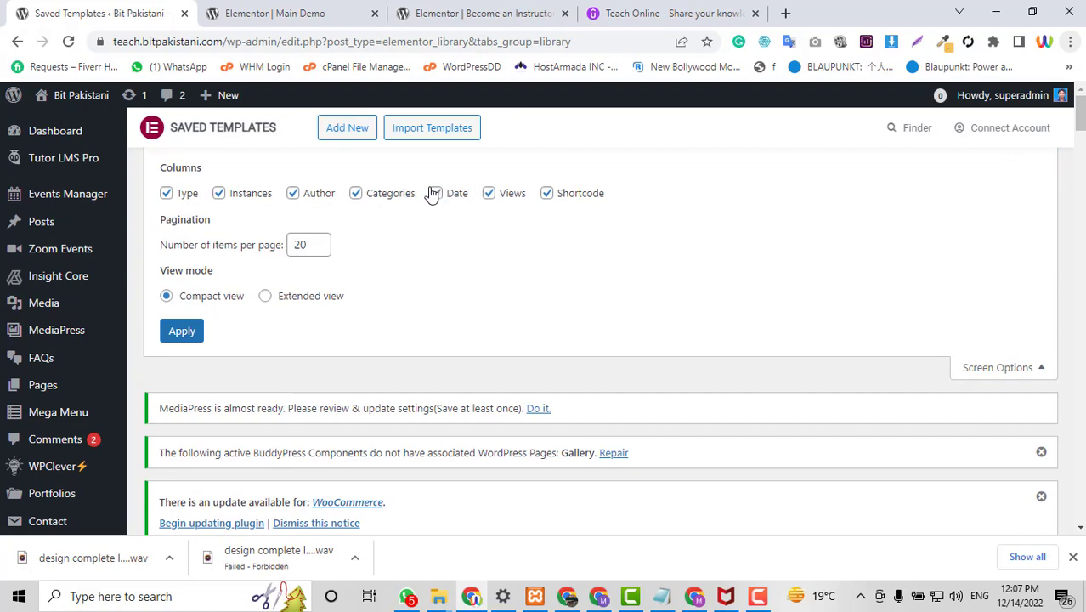
click(292, 194)
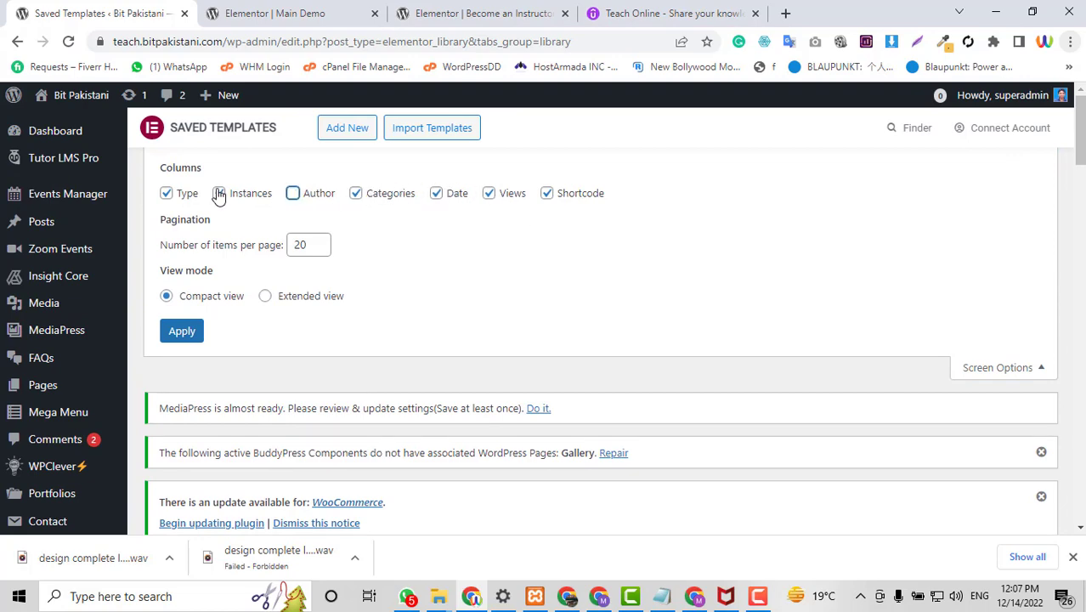
scroll(1000, 340, down, 8)
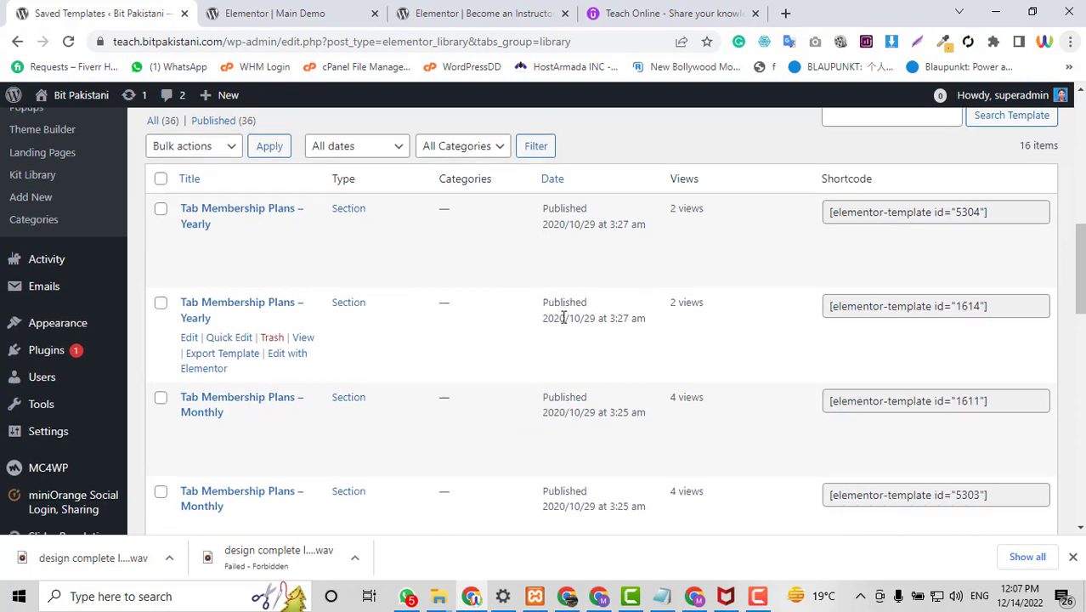
scroll(563, 319, down, 5)
scroll(563, 323, down, 2)
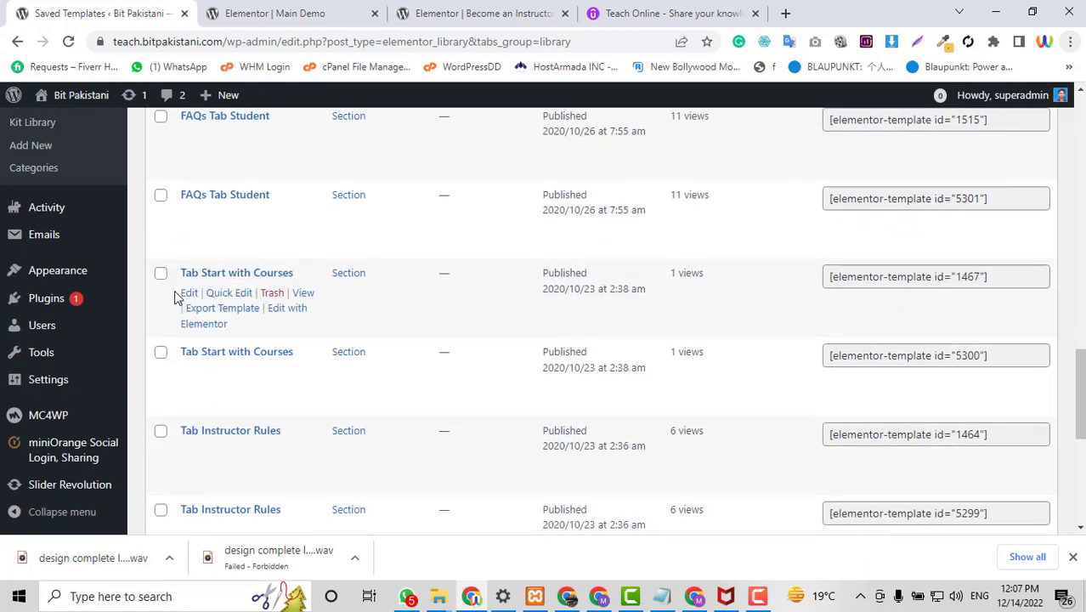
scroll(419, 287, down, 1)
scroll(442, 301, down, 1)
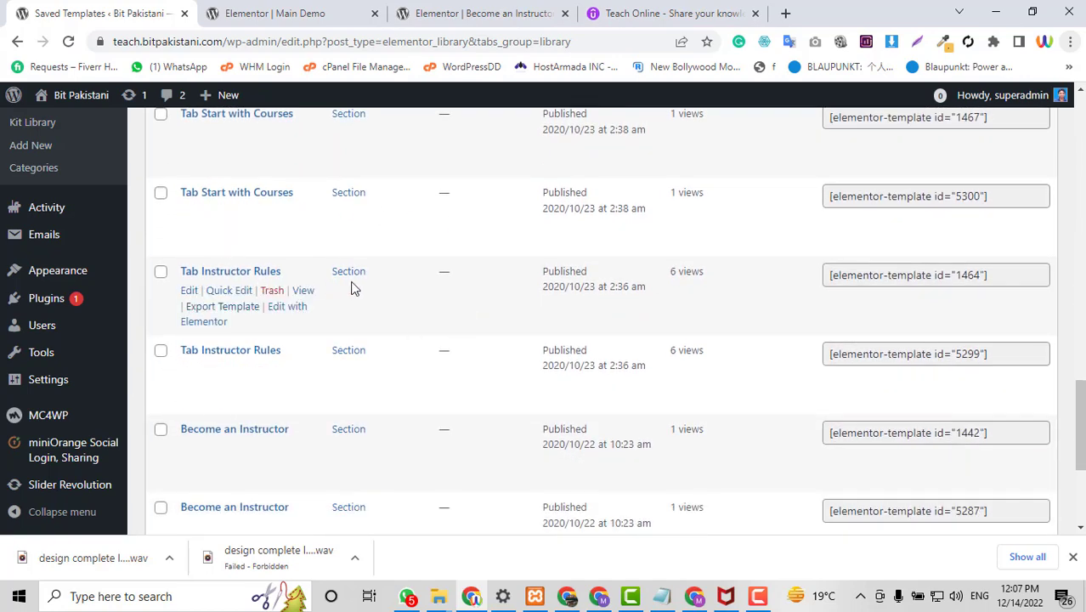
scroll(354, 289, down, 1)
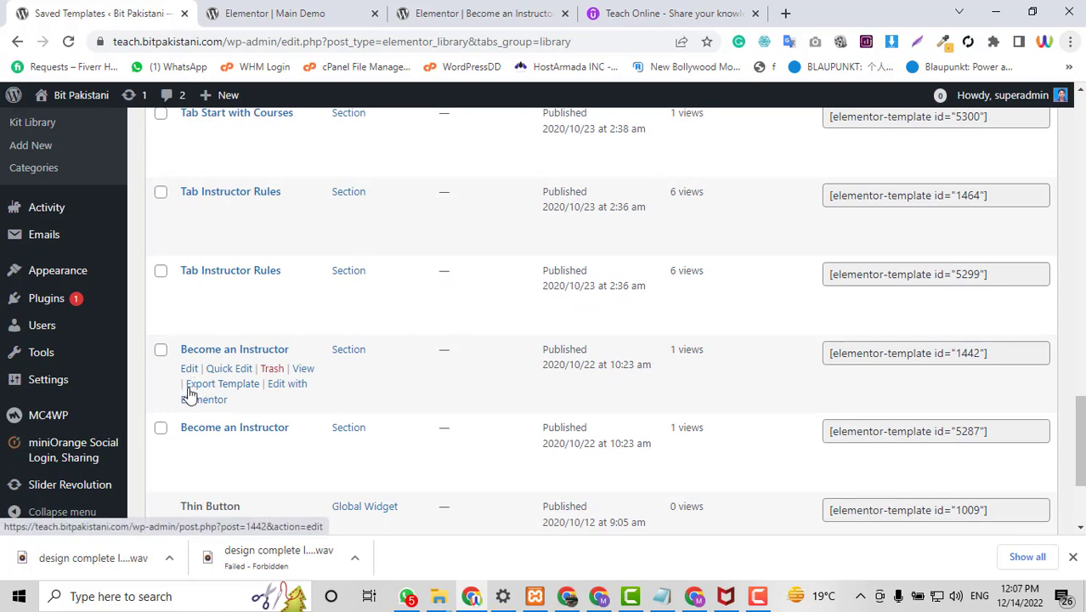
scroll(194, 437, down, 1)
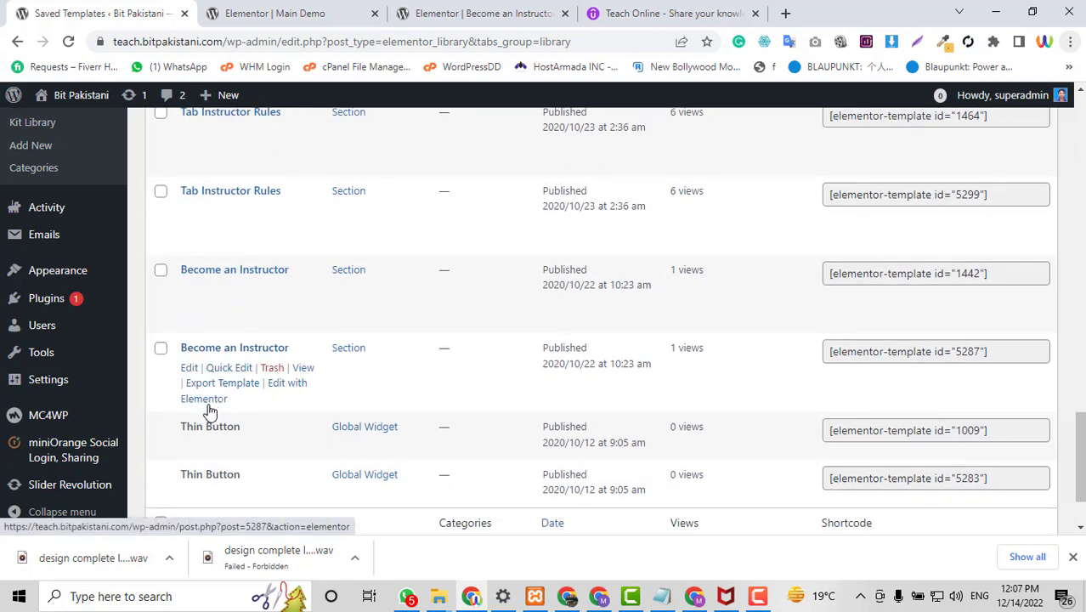
Open the Become an Instructor template (5287) in Elementor in a new tab and switch to it.
right_click(286, 387)
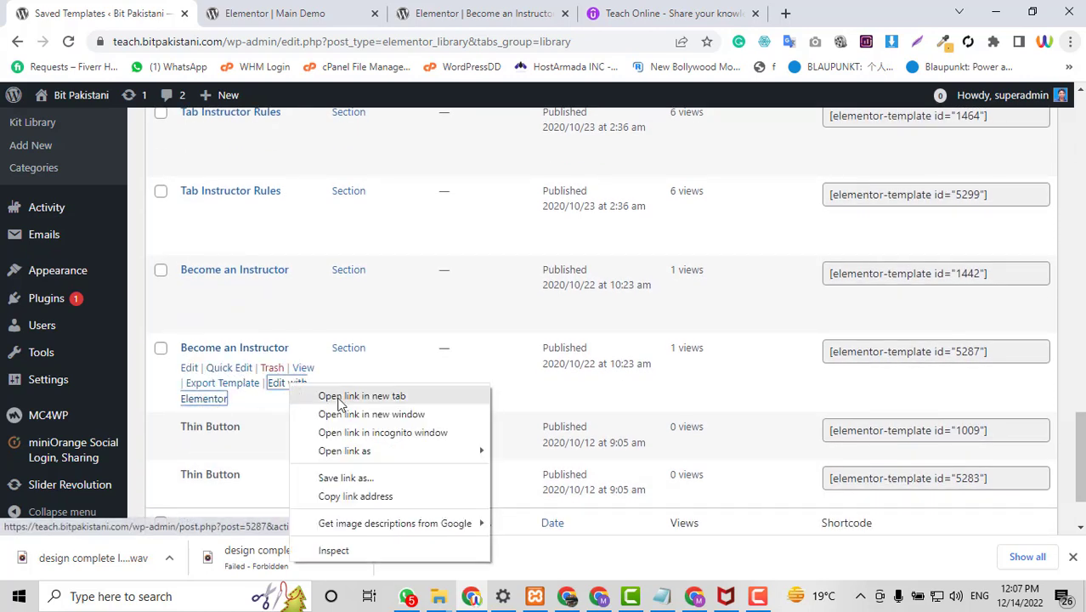
click(330, 395)
scroll(490, 259, down, 2)
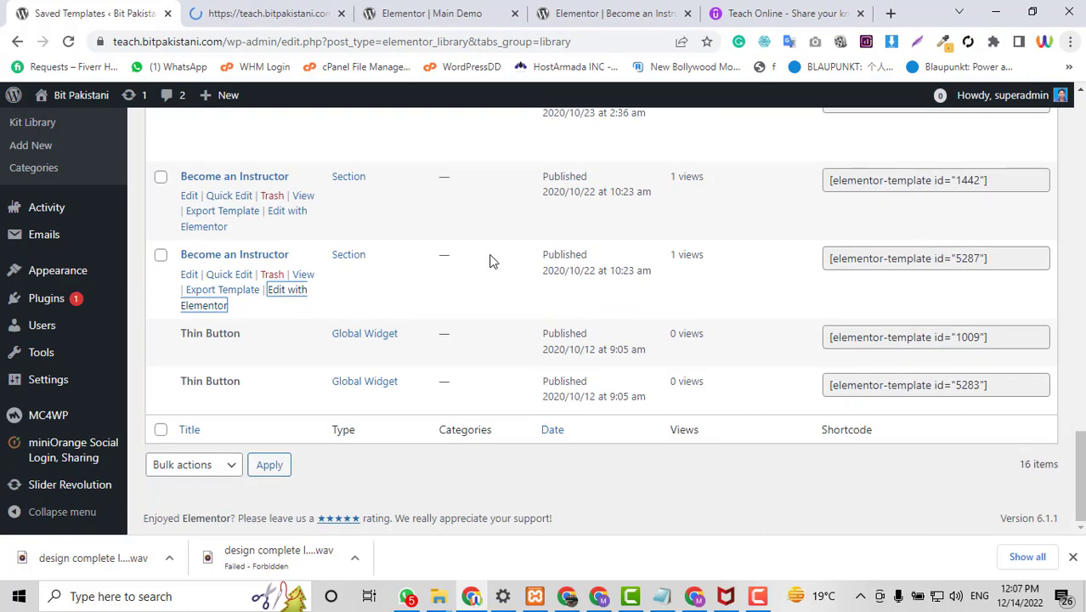
scroll(490, 261, up, 2)
scroll(490, 260, up, 1)
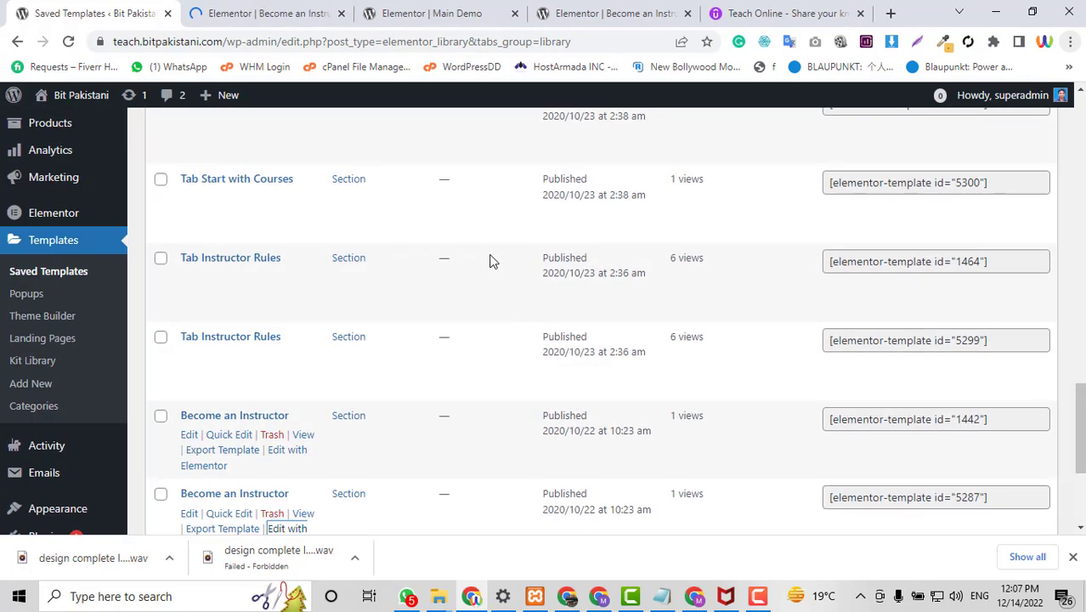
click(242, 10)
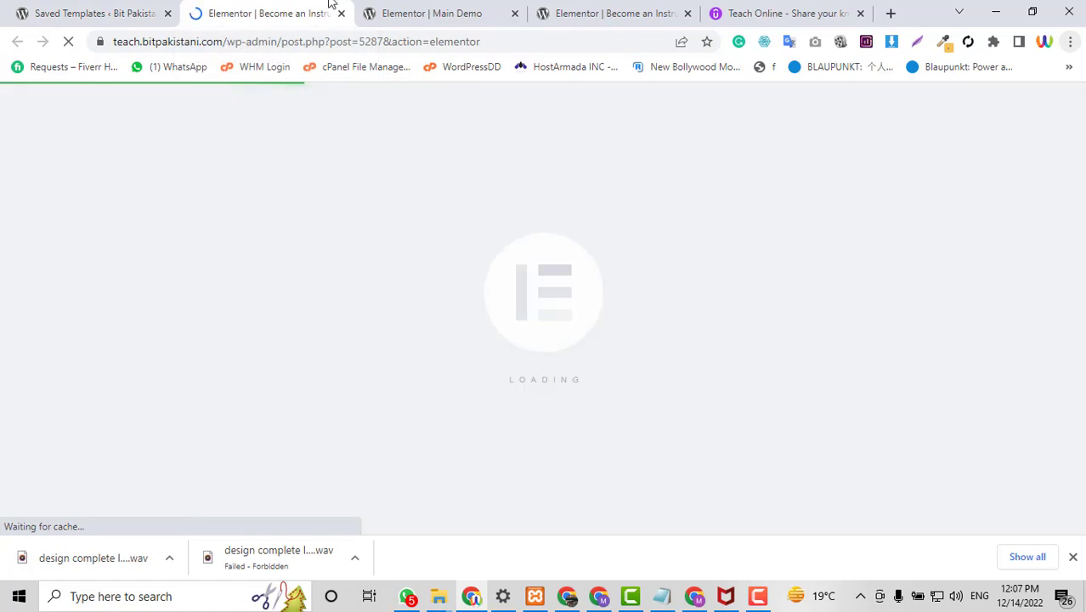
click(587, 11)
scroll(705, 412, down, 2)
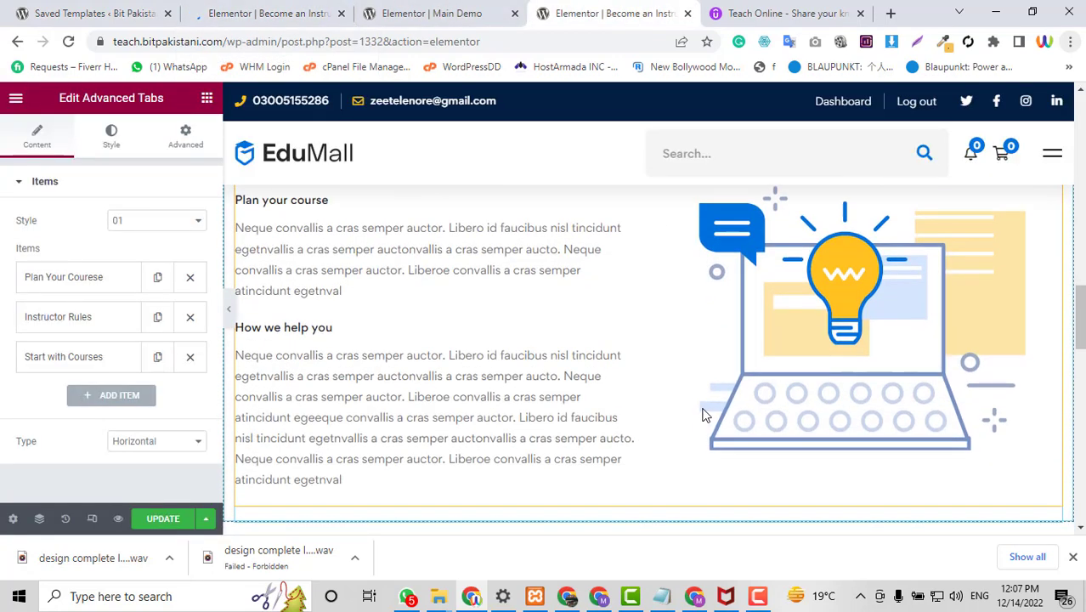
scroll(335, 437, up, 1)
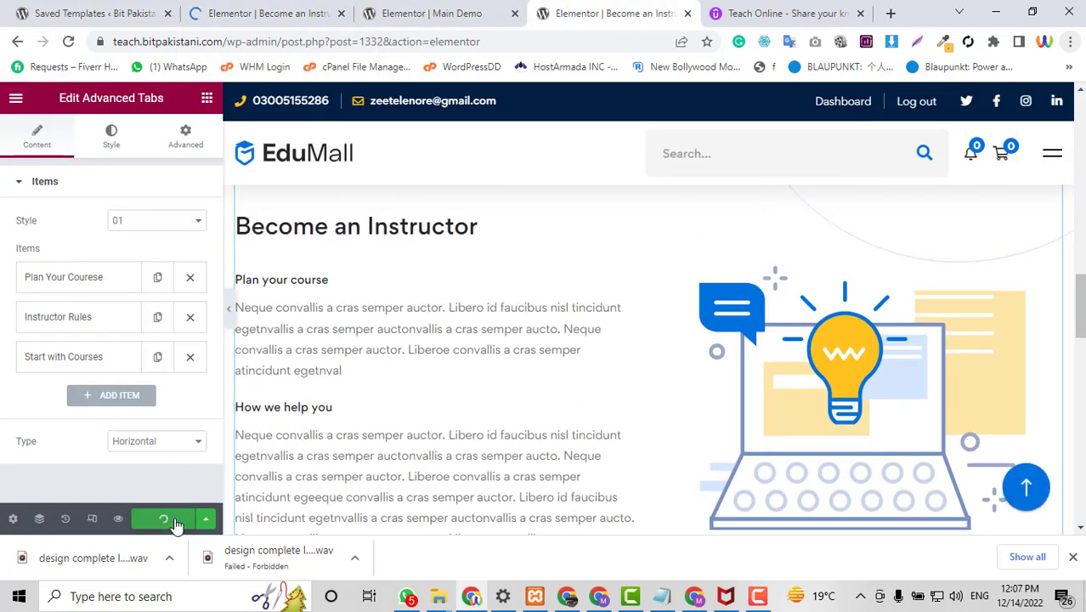
click(242, 10)
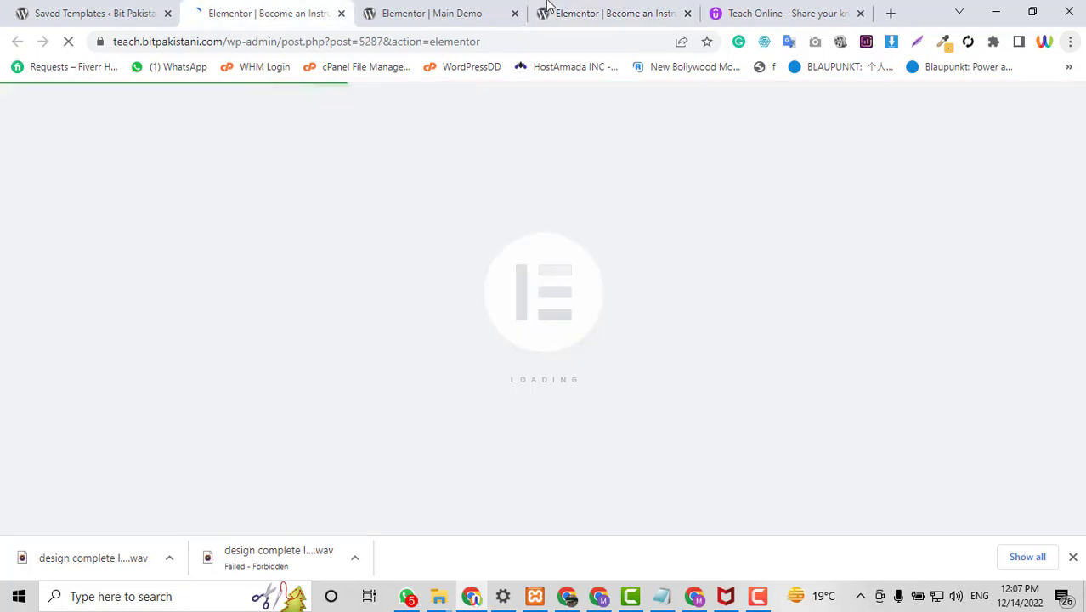
click(574, 8)
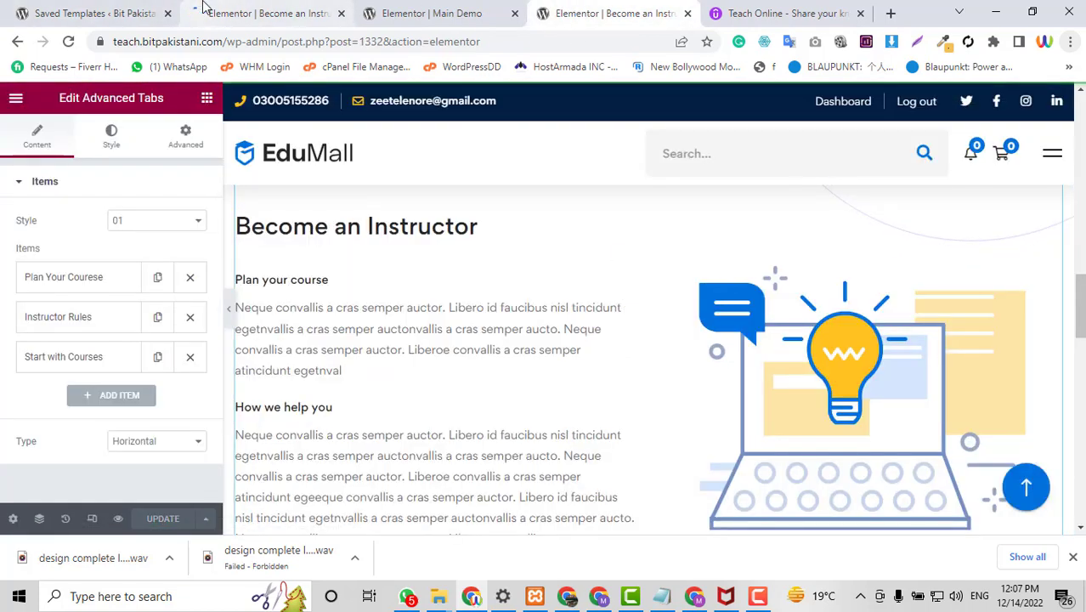
scroll(505, 374, up, 3)
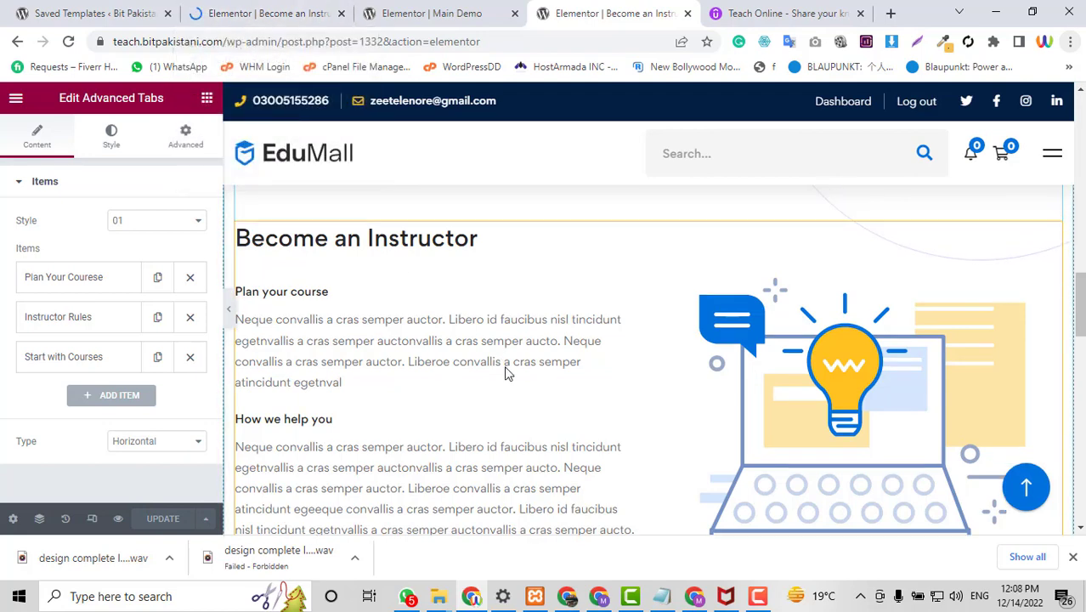
click(287, 10)
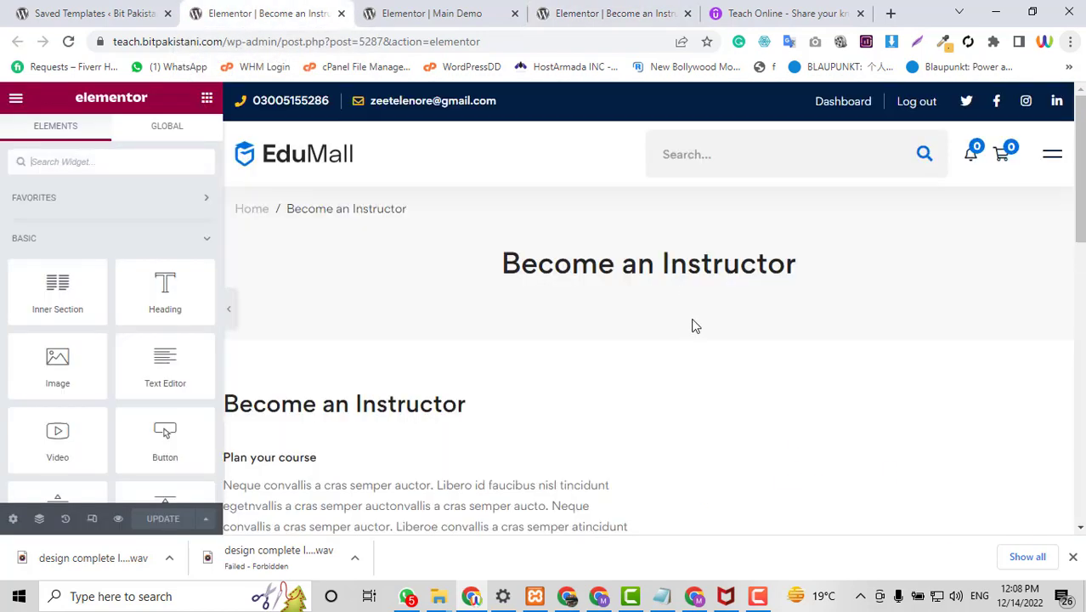
Delete the Become an Instructor heading and copy Udemy's paragraph about starting with passion.
scroll(691, 322, down, 3)
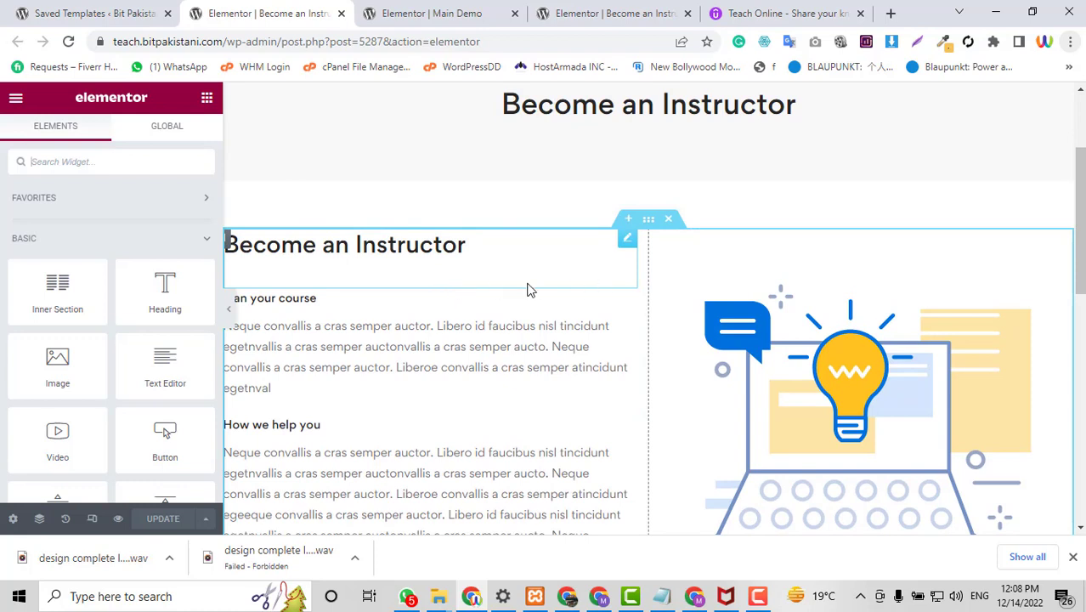
click(610, 268)
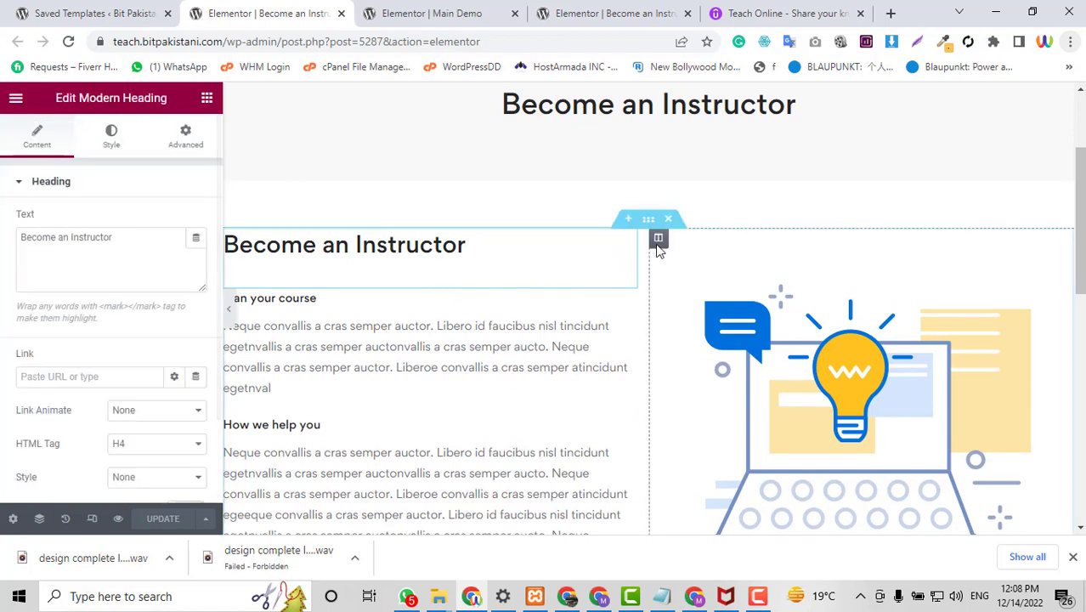
right_click(623, 246)
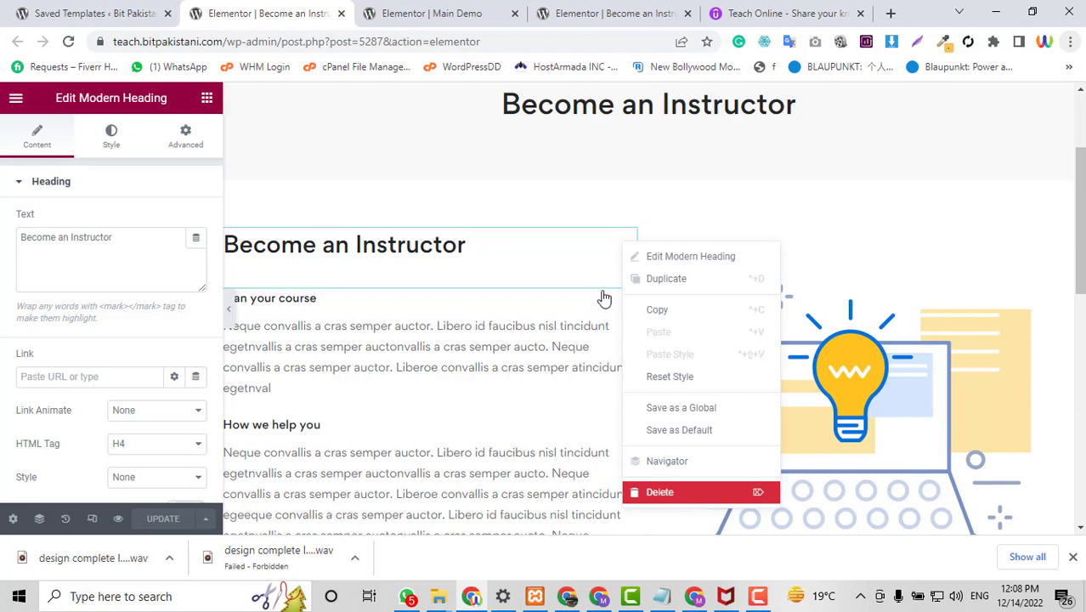
key(Delete)
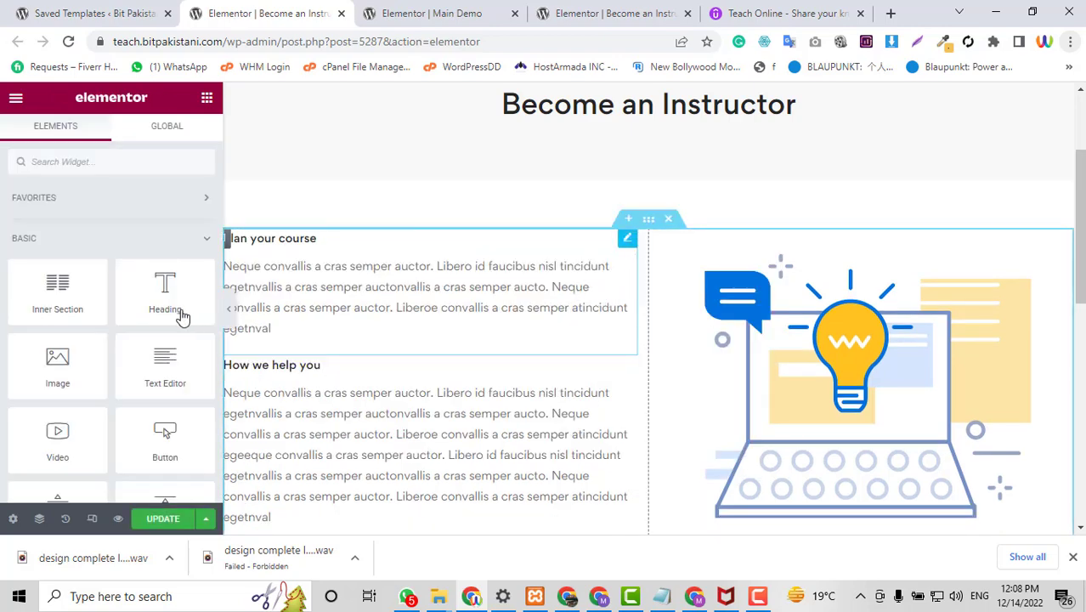
click(712, 7)
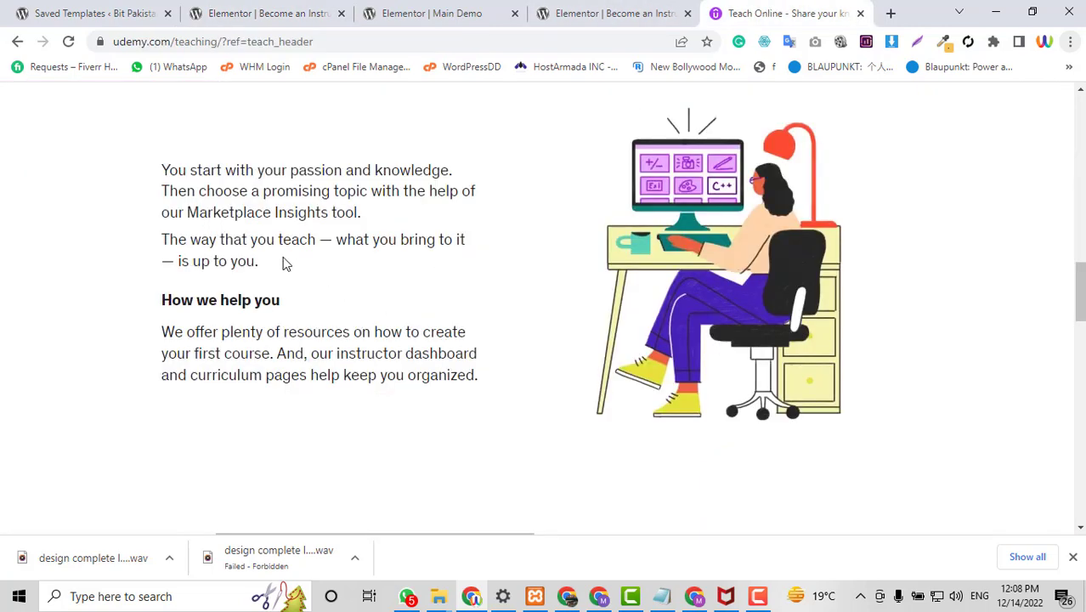
drag(286, 265, 150, 163)
key(ctrl+c)
click(260, 10)
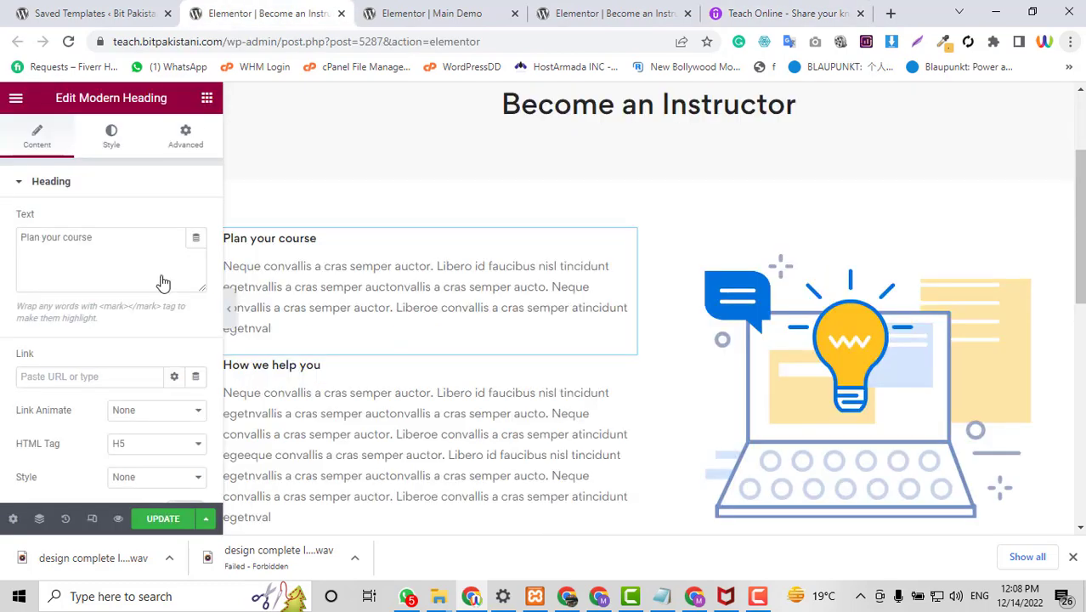
Paste the Udemy paragraph into the Plan your course heading, then undo it and clear the heading.
click(86, 255)
key(ctrl+a)
key(ctrl+v)
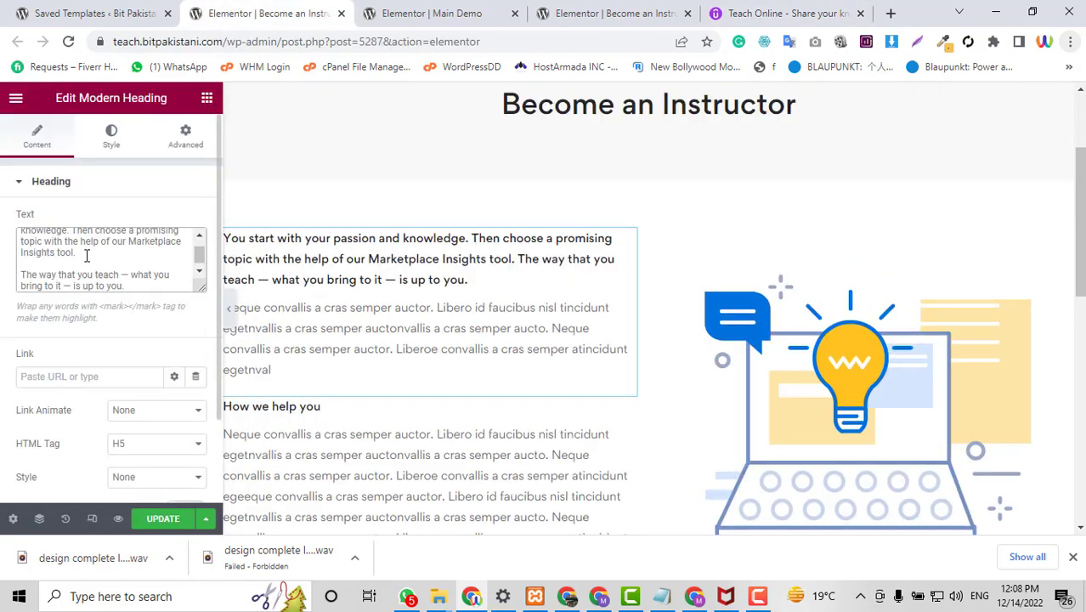
key(ctrl+z)
key(BackSpace)
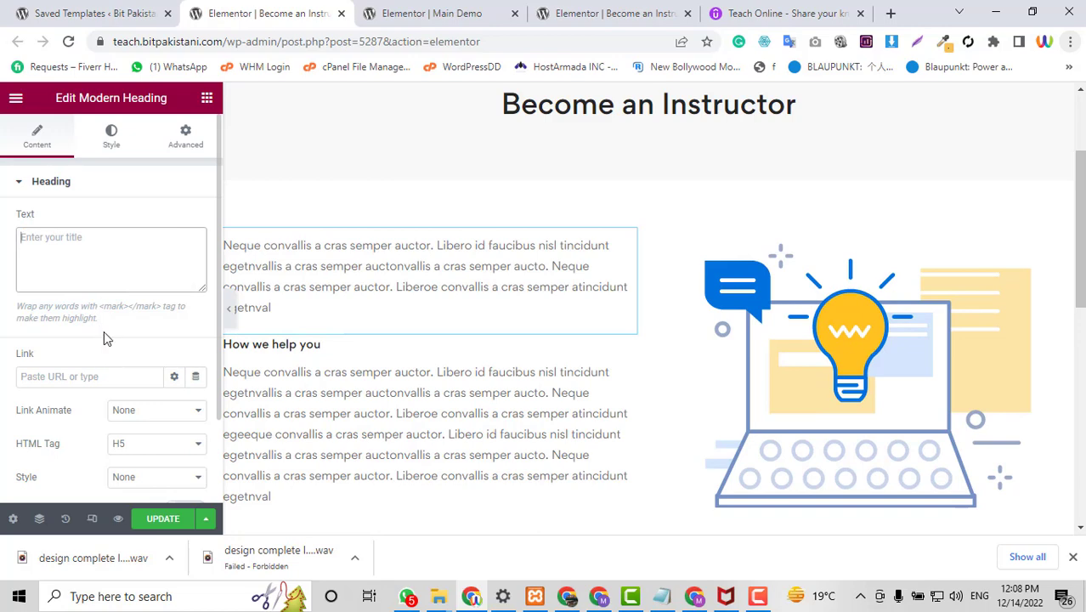
Replace the placeholder description text with the copied Udemy paragraph.
scroll(89, 345, down, 1)
click(73, 447)
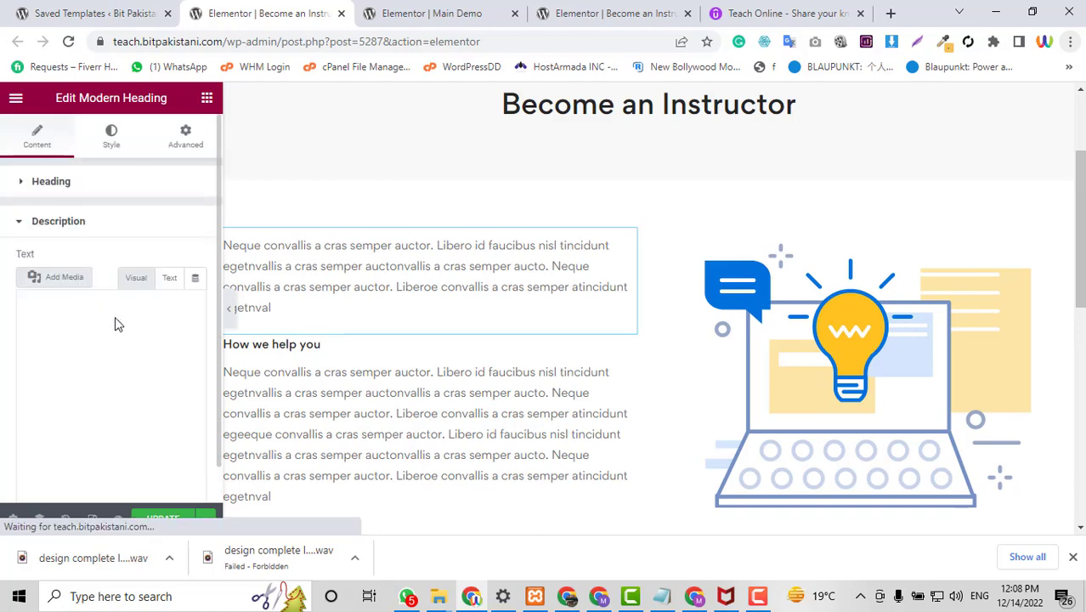
click(114, 323)
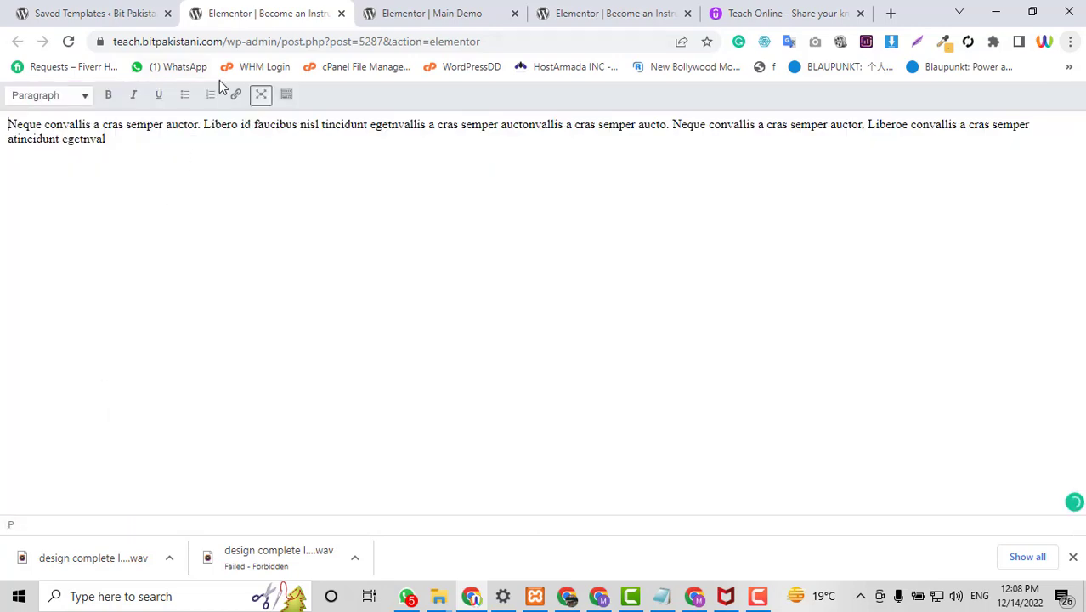
click(260, 95)
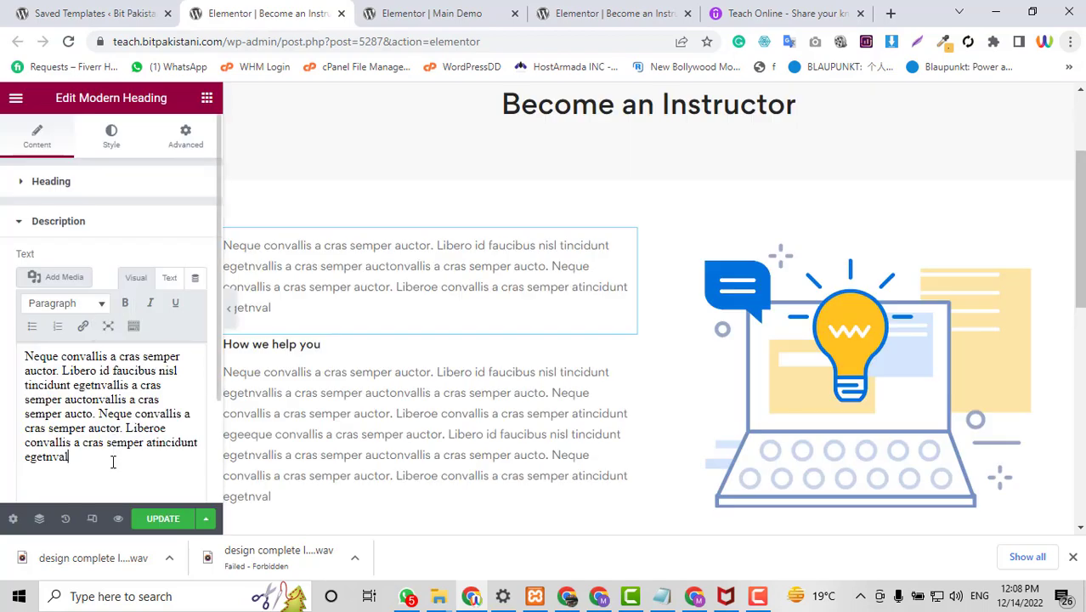
key(ctrl+a)
key(BackSpace)
key(ctrl+v)
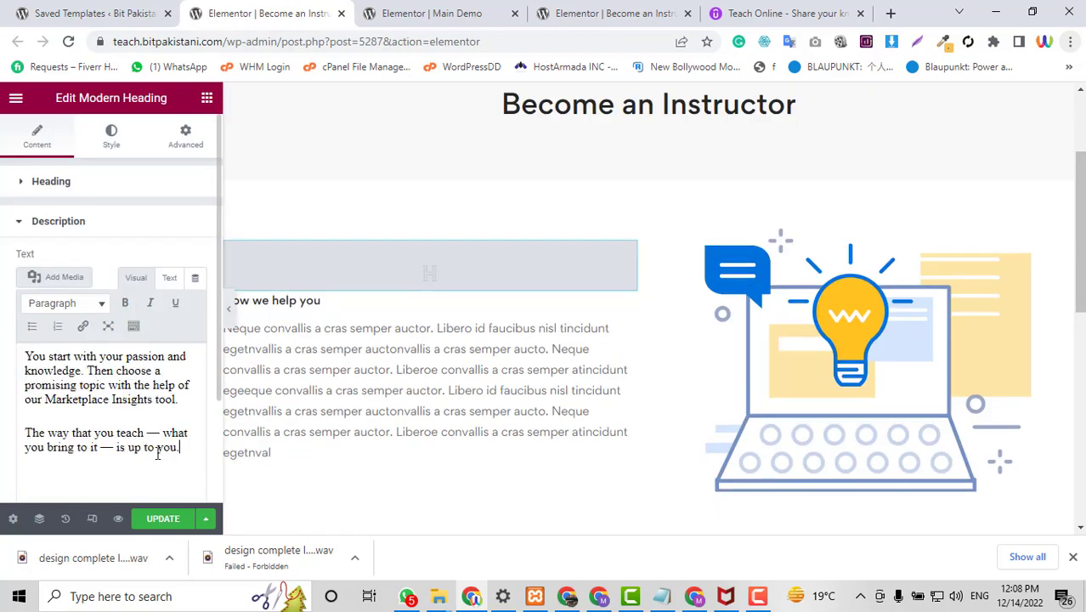
Copy Udemy's How we help you paragraph.
click(499, 8)
click(653, 7)
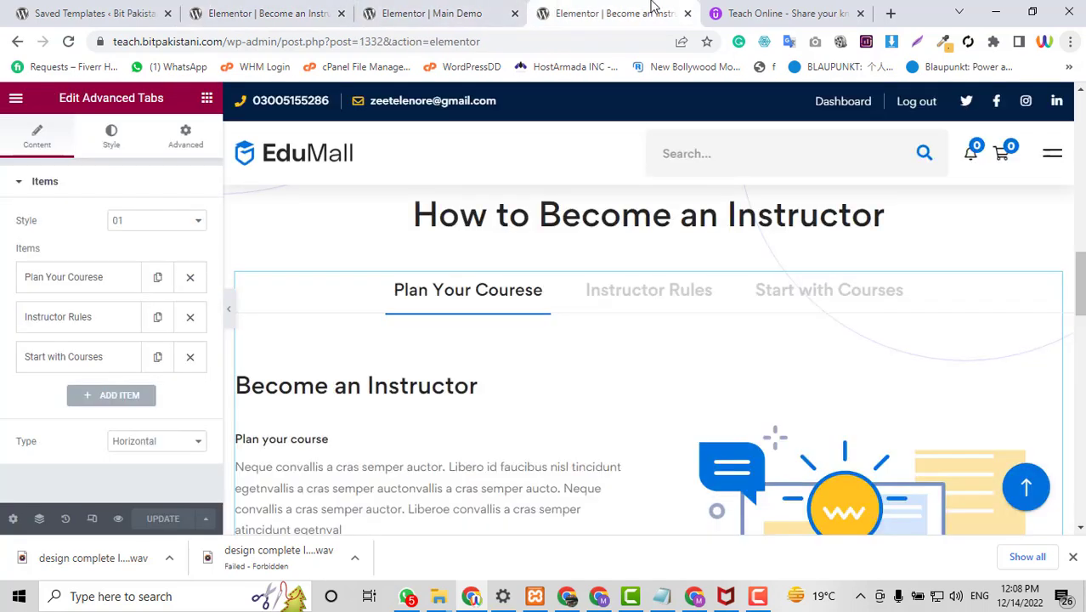
click(720, 11)
click(293, 392)
drag(479, 383, 97, 315)
key(ctrl+c)
click(401, 10)
click(271, 8)
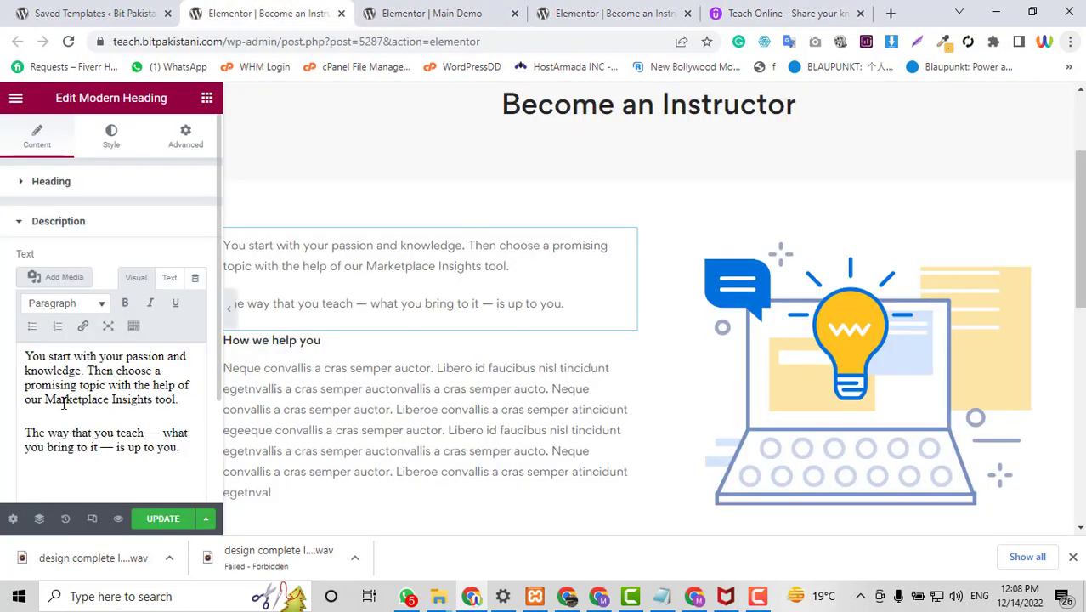
Replace the How we help you heading's description with the copied Udemy paragraph.
scroll(108, 277, down, 1)
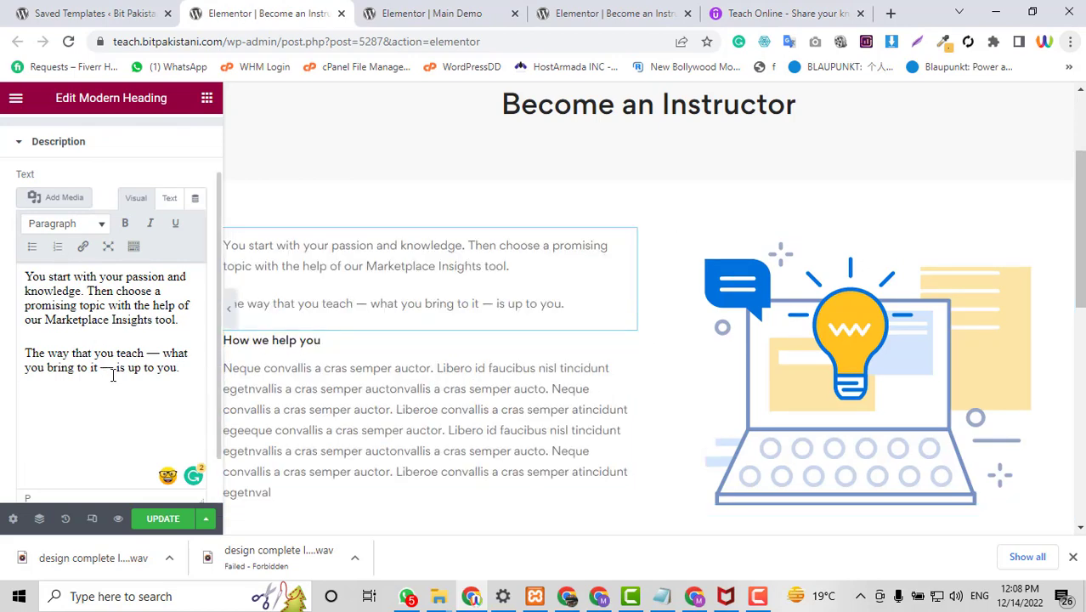
click(627, 341)
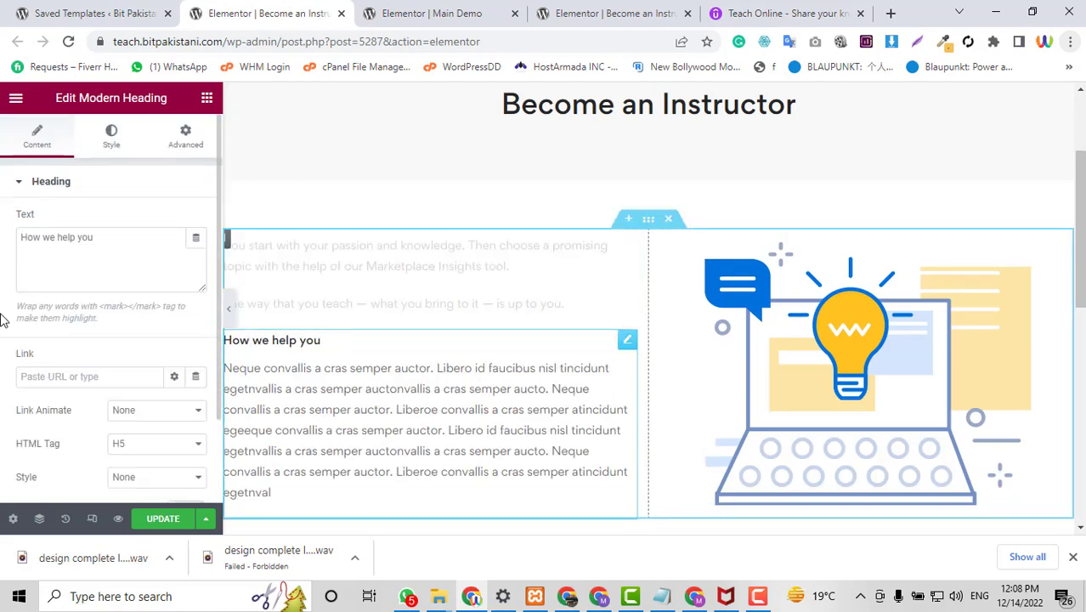
scroll(28, 306, down, 1)
click(57, 448)
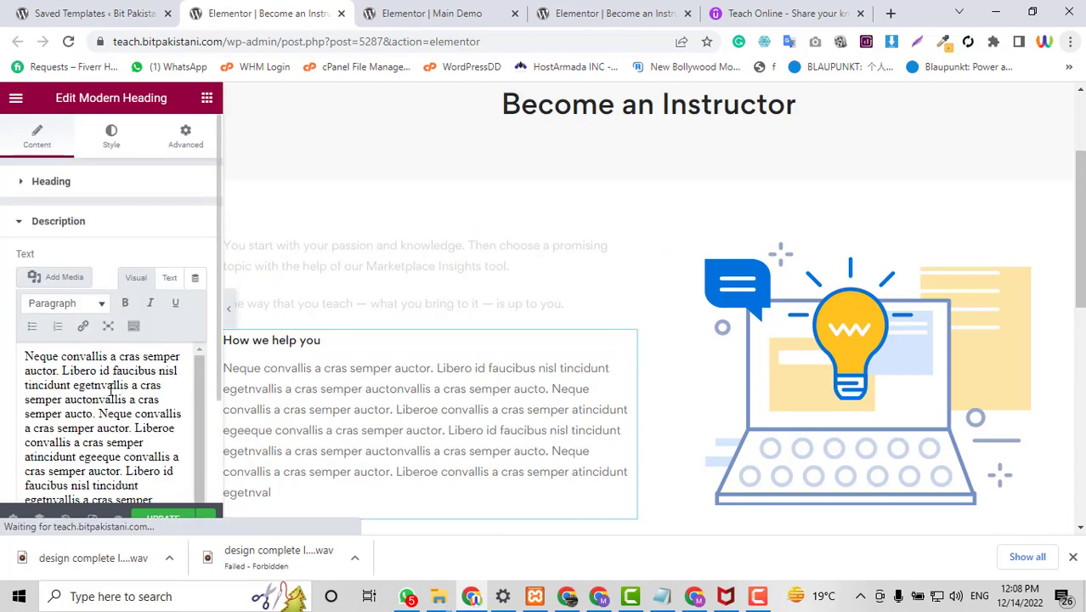
triple_click(109, 413)
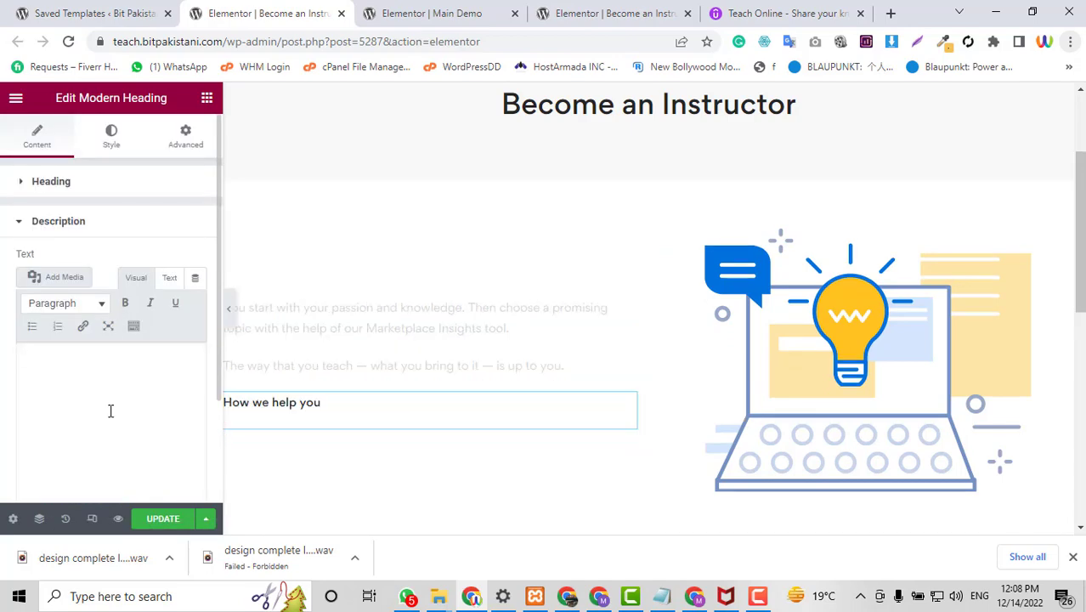
key(ctrl+v)
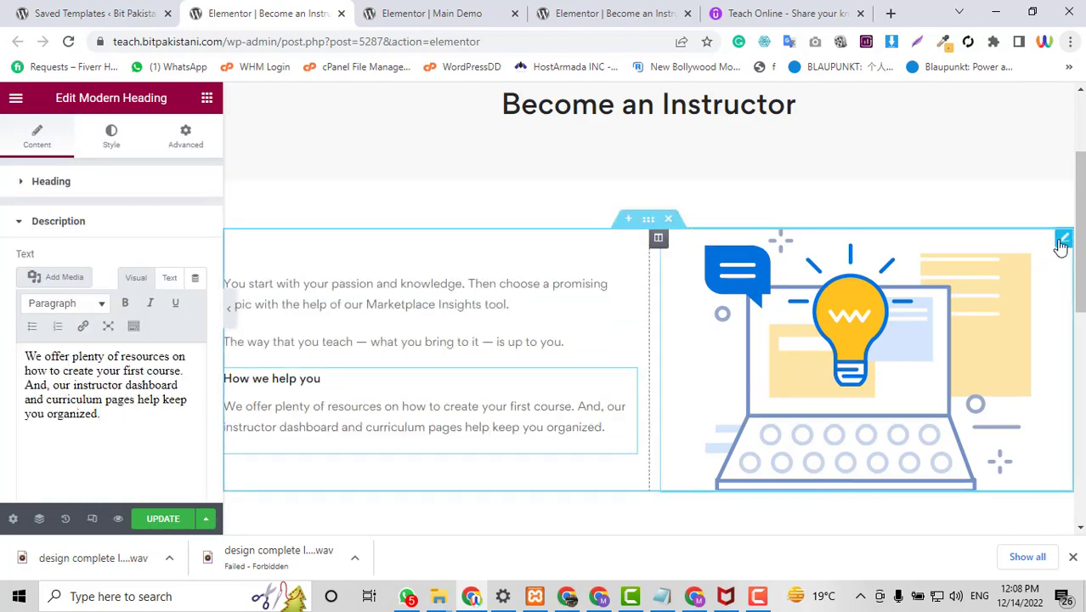
click(1062, 241)
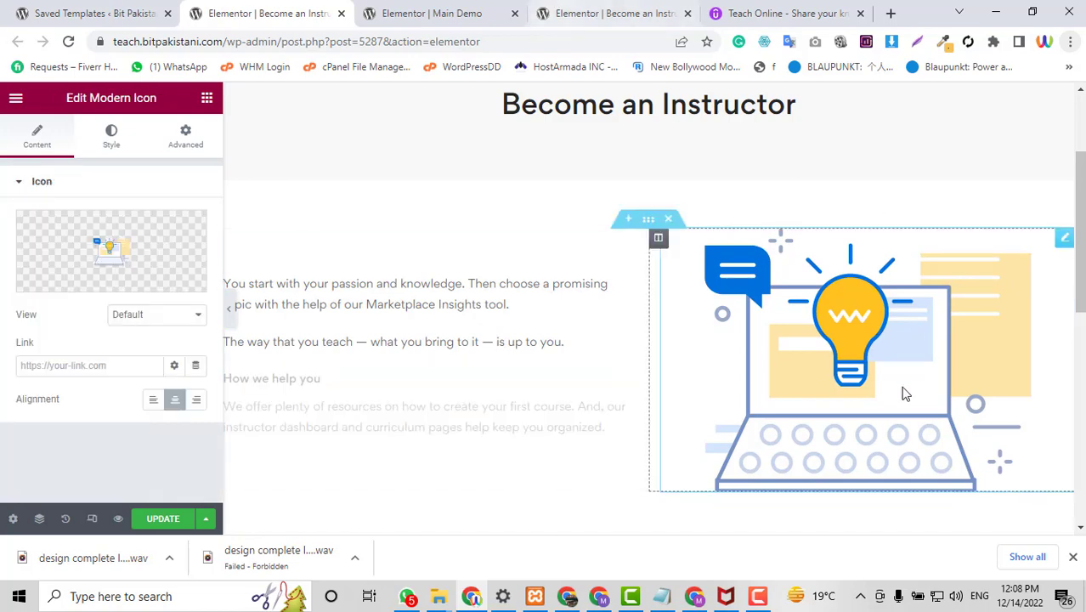
Save Udemy's curriculum illustration to D: as the JPG plan-your-curriculum-v3.
click(551, 9)
click(738, 10)
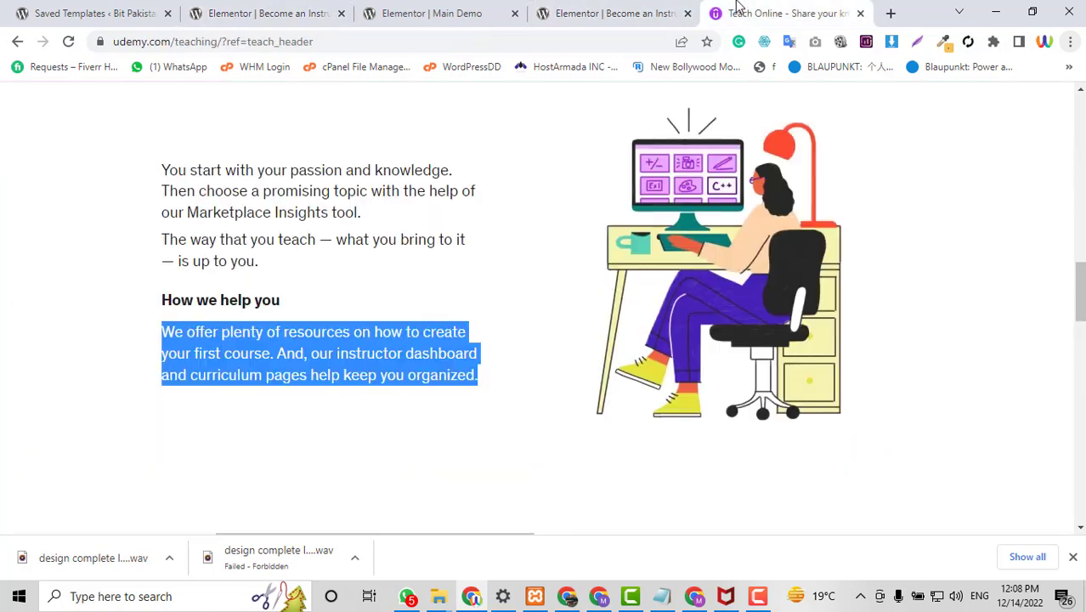
right_click(719, 231)
click(719, 254)
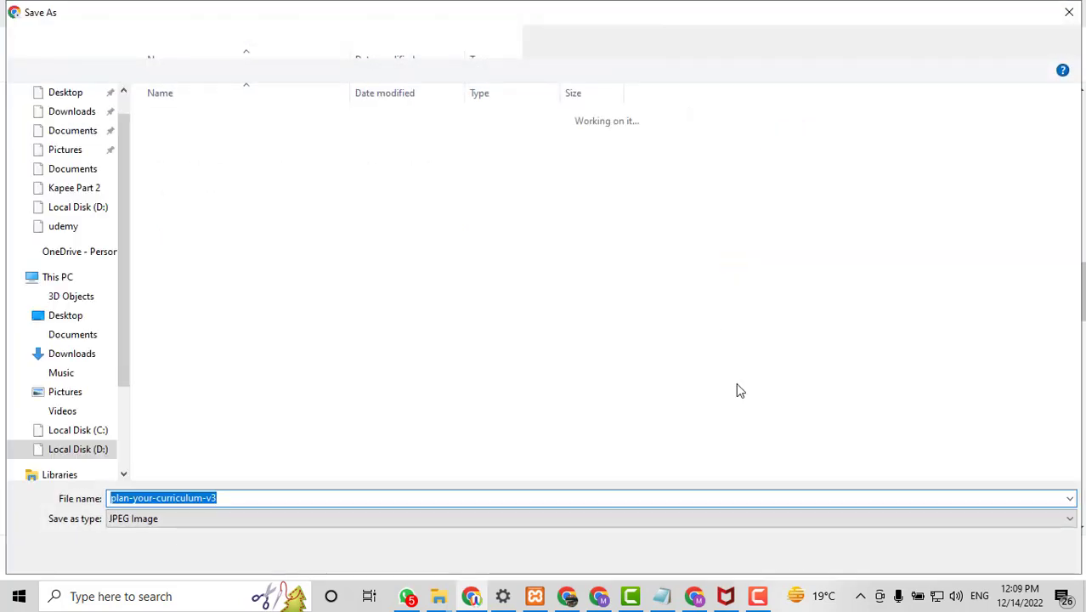
click(948, 553)
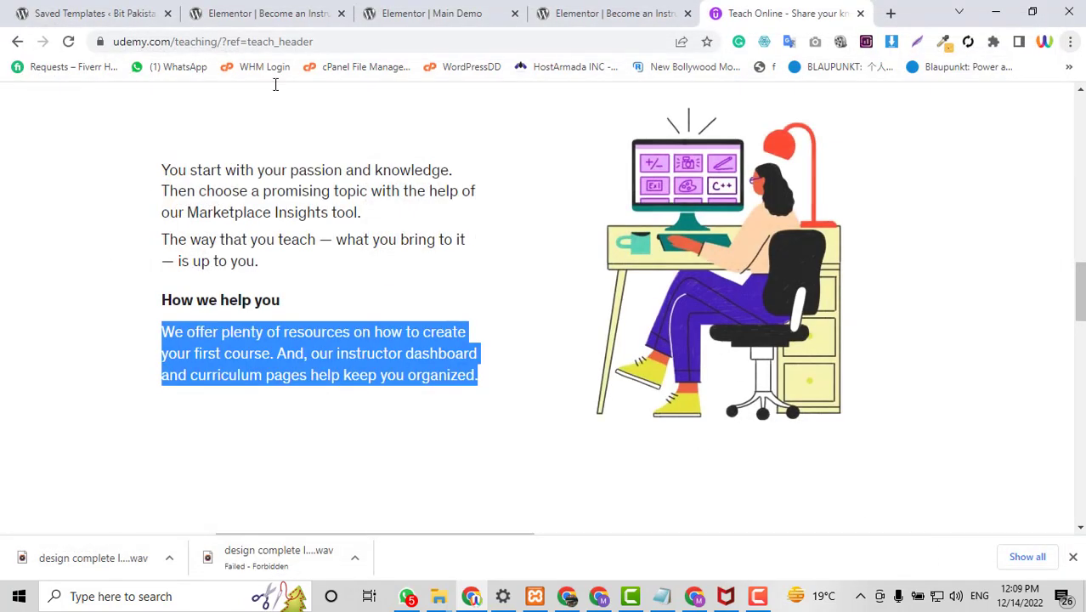
Browse the Icon Library for the laptop illustration and cancel a duplicate image save.
click(266, 10)
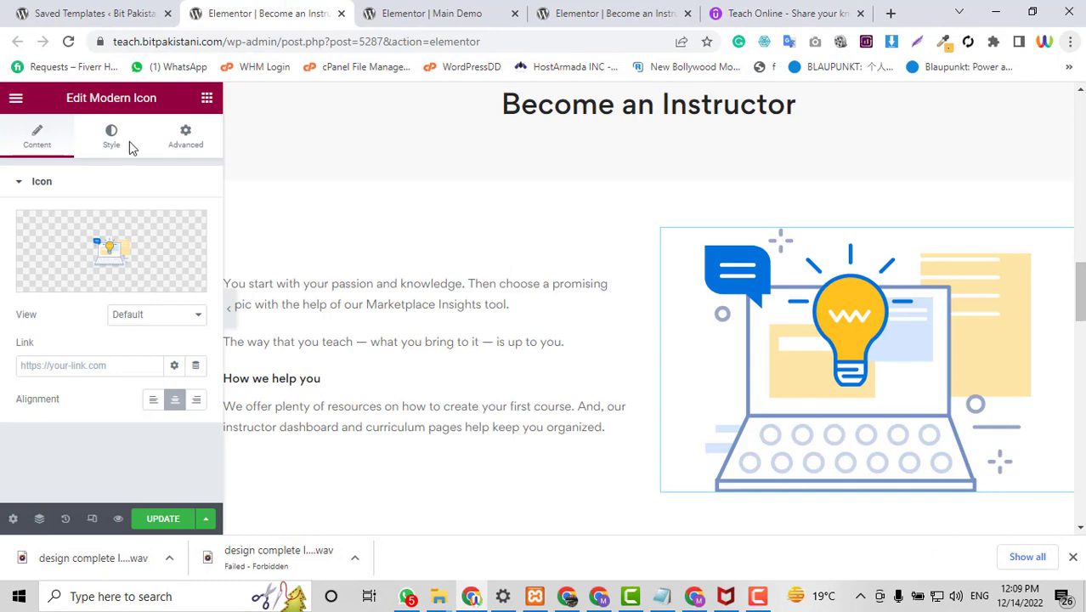
click(787, 12)
scroll(693, 255, up, 3)
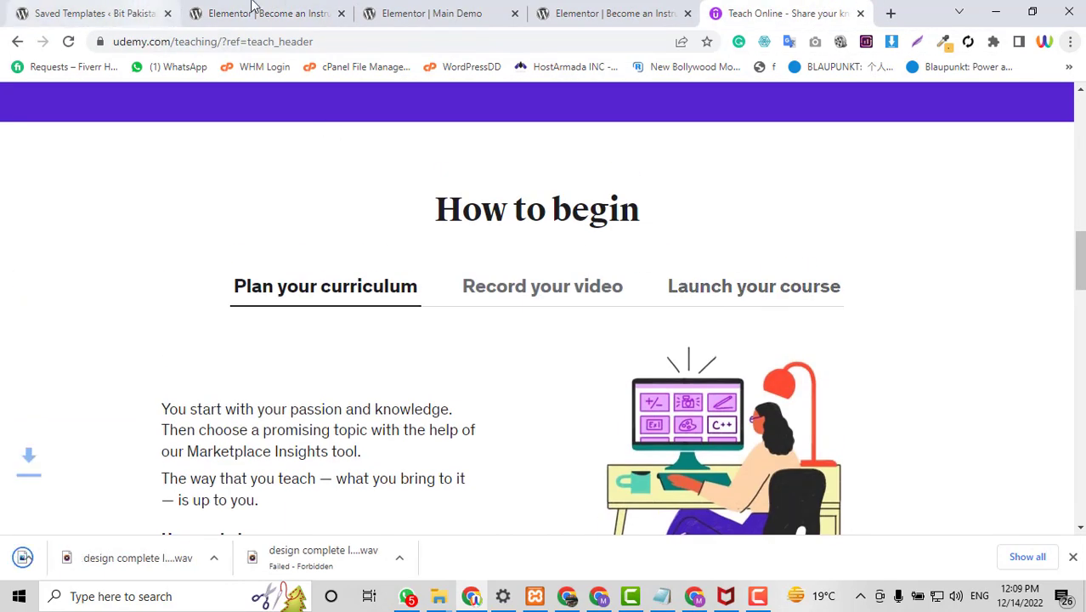
click(255, 10)
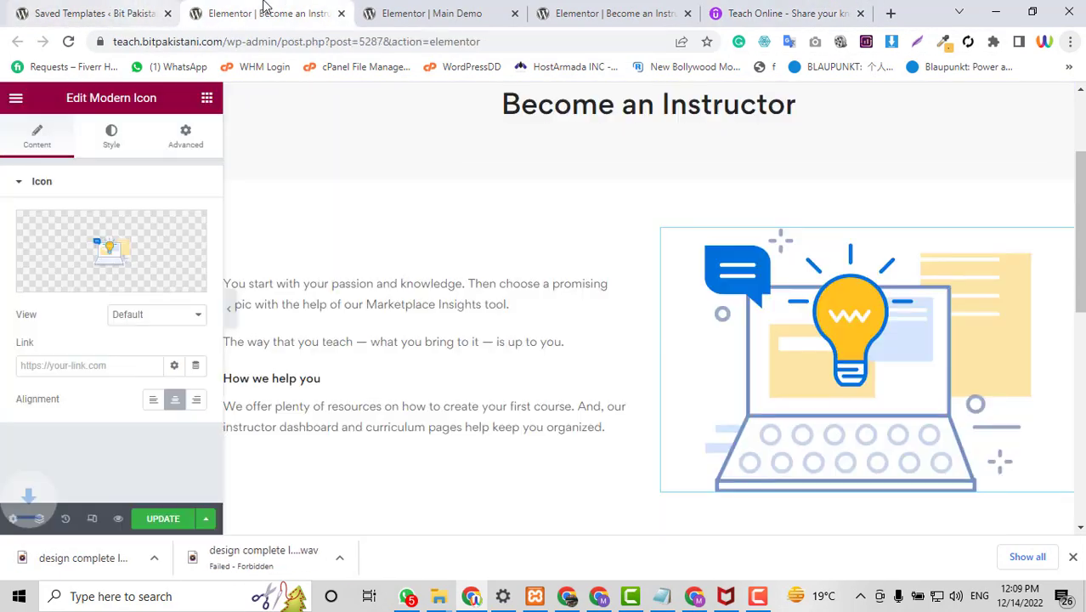
click(144, 246)
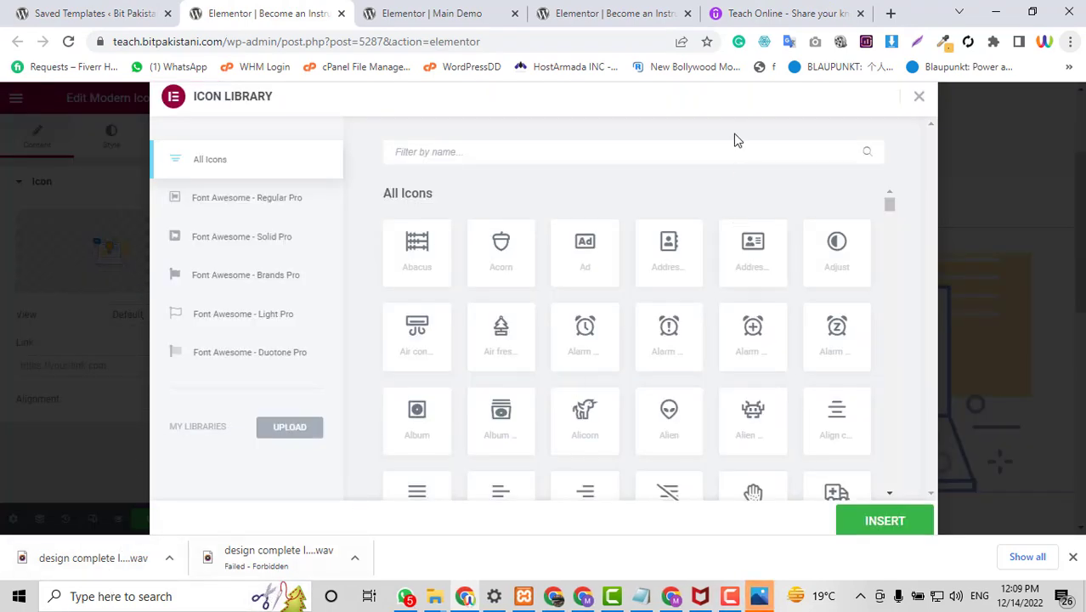
click(778, 6)
click(669, 10)
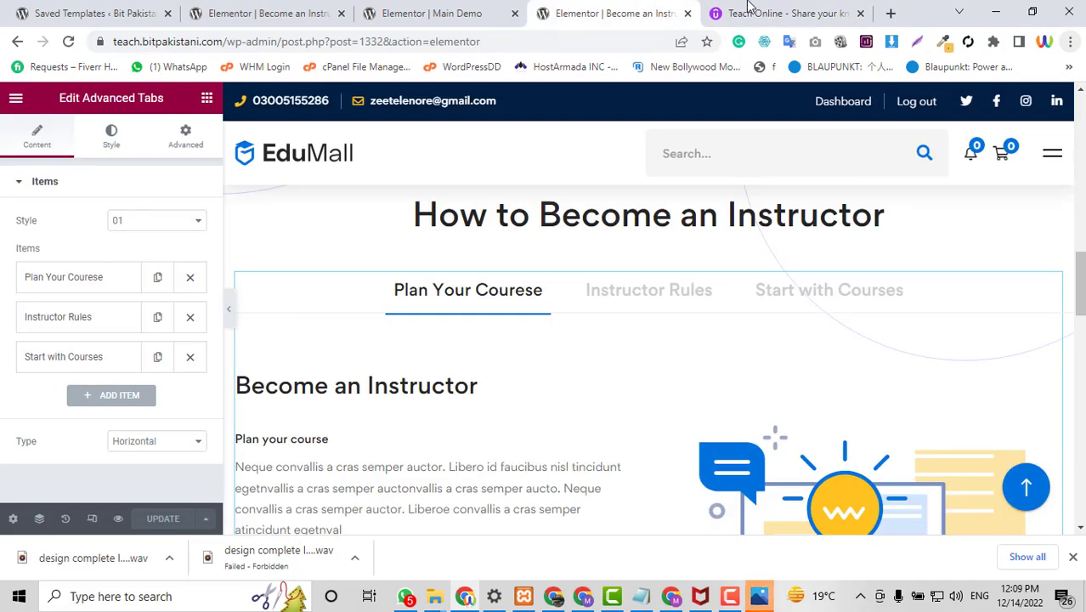
click(751, 9)
click(707, 434)
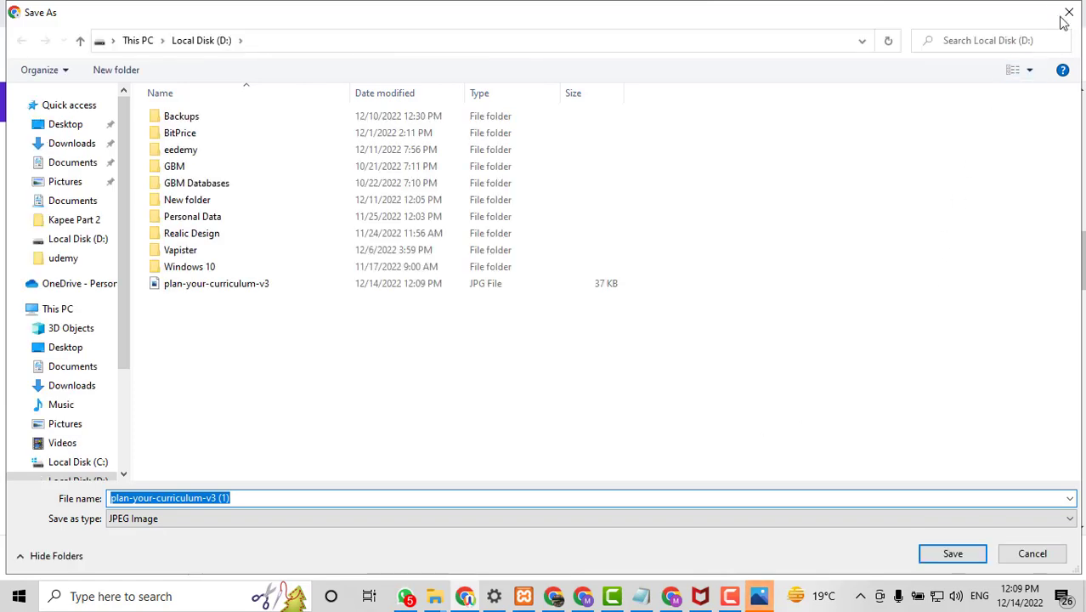
click(1068, 13)
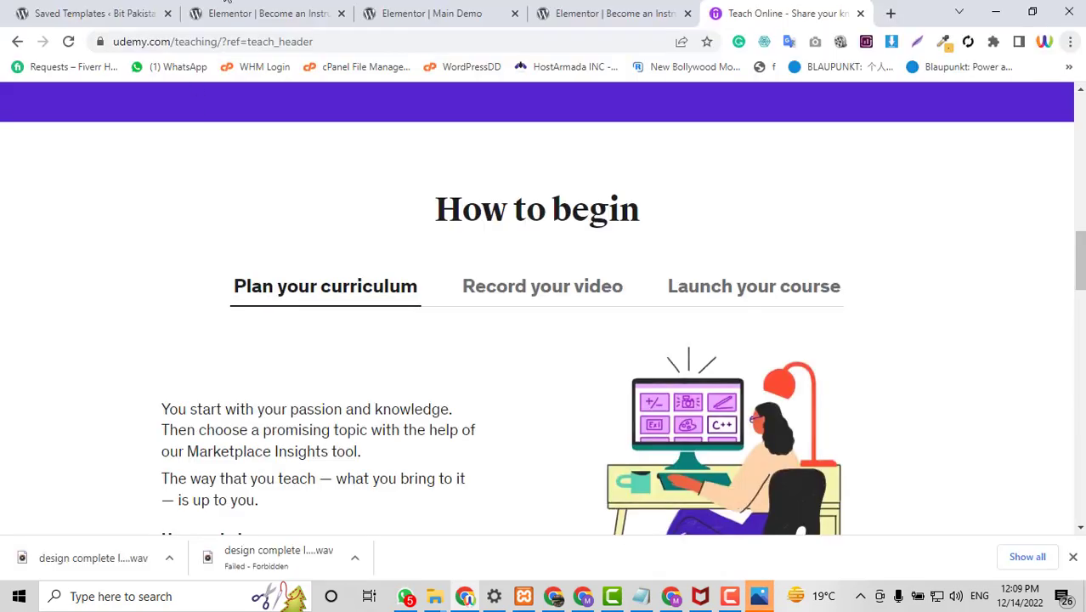
click(240, 10)
Close the Icon Library without choosing an icon, keeping the icon view as Default.
click(918, 99)
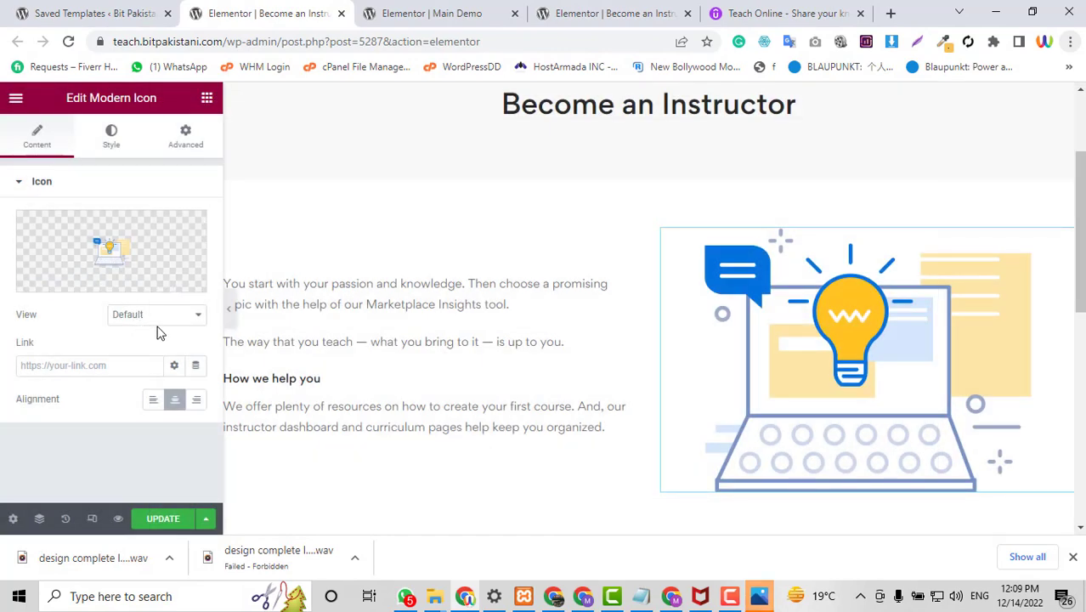
click(159, 329)
click(156, 325)
click(156, 323)
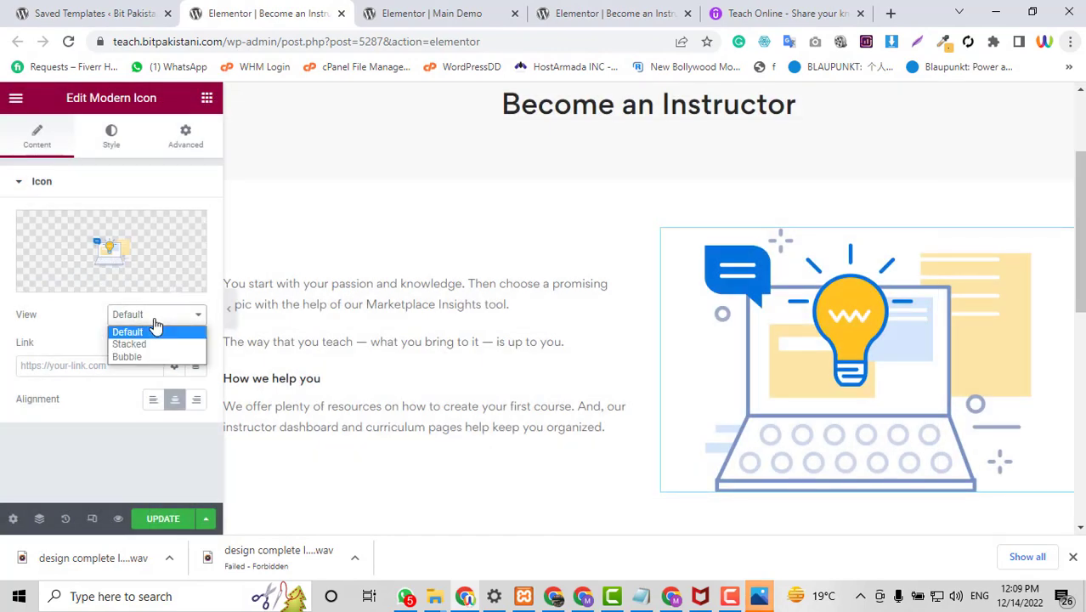
click(155, 323)
scroll(947, 370, down, 3)
scroll(951, 376, up, 4)
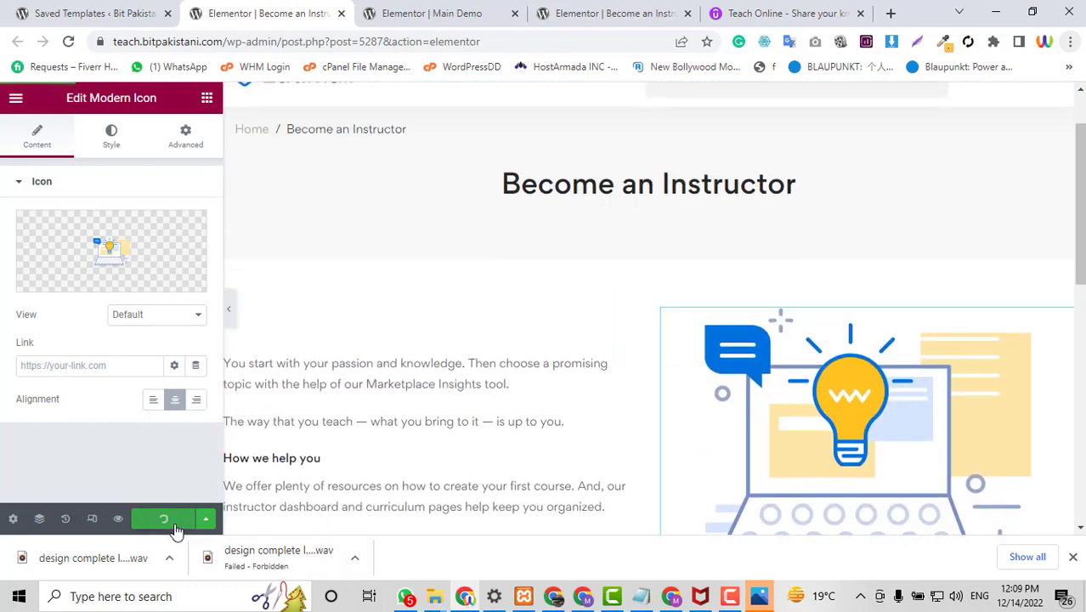
Preview the tabs page in a new tab and check the Become an Instructor preview.
click(384, 10)
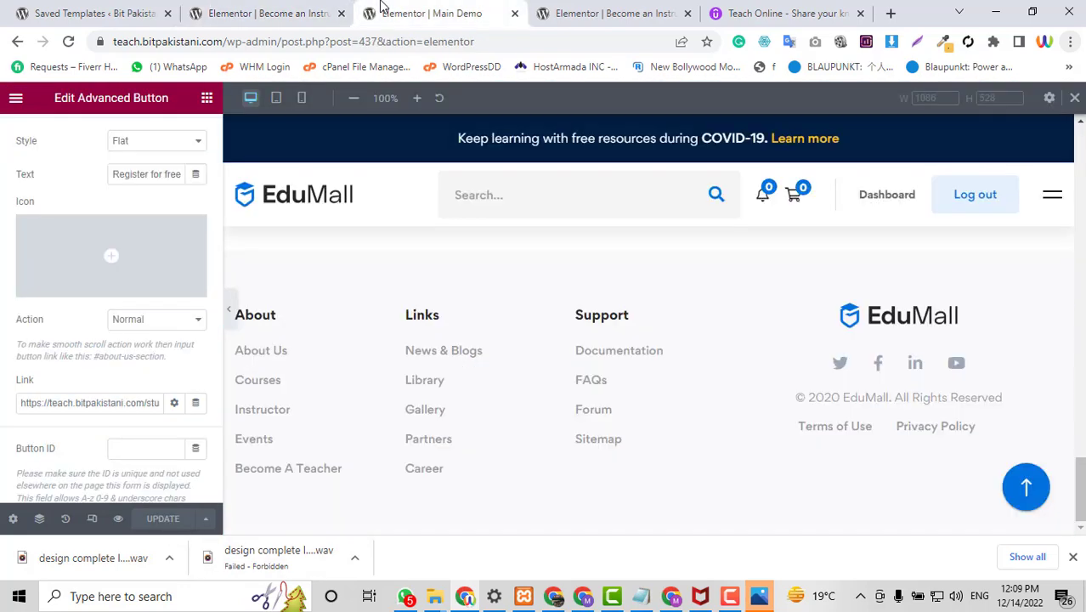
click(618, 10)
click(745, 8)
click(646, 10)
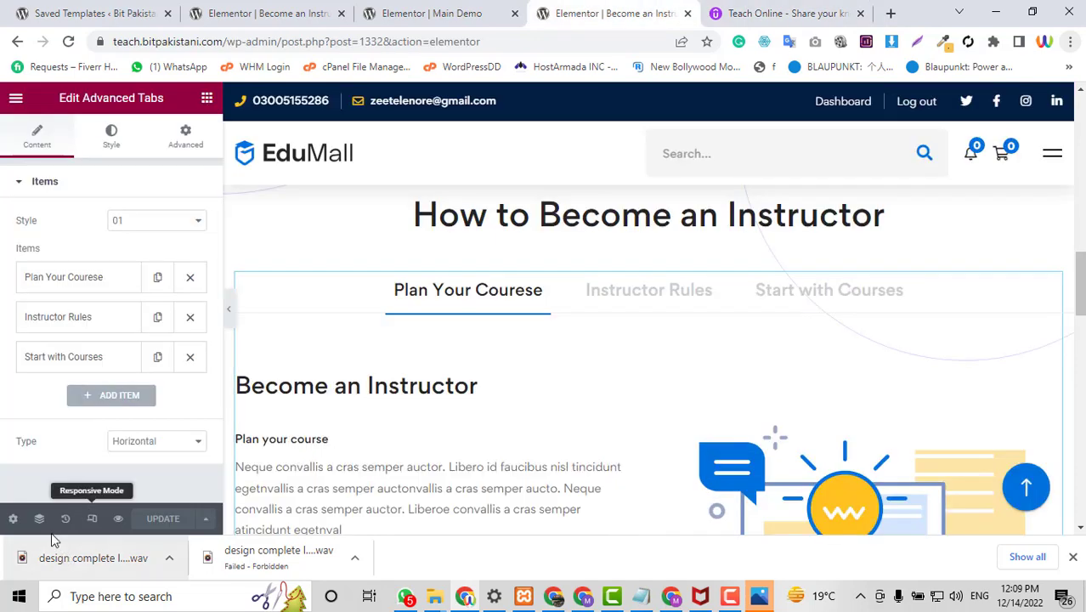
click(118, 520)
click(77, 11)
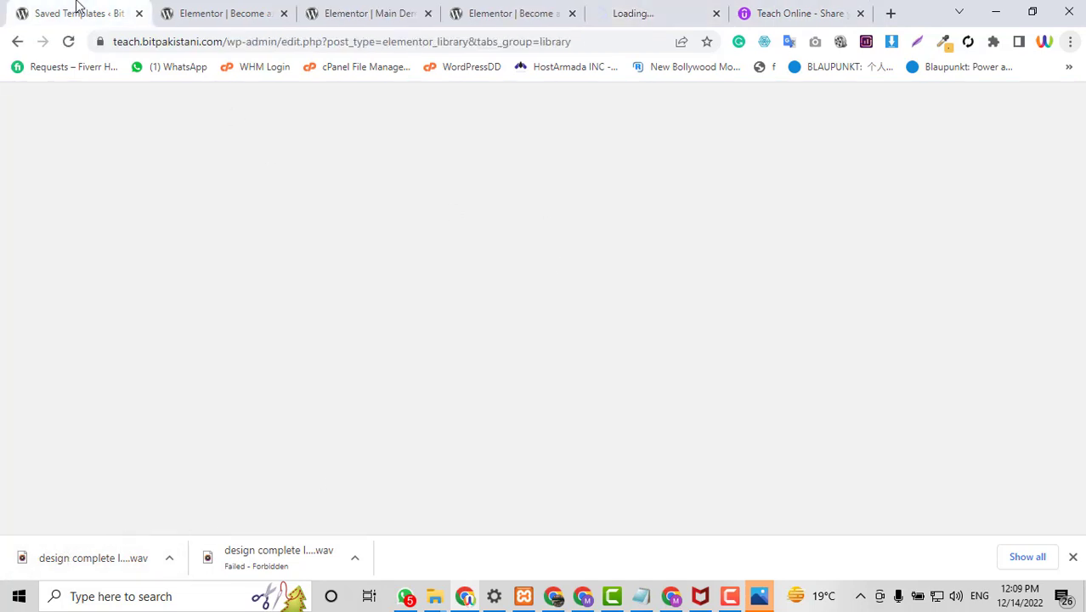
click(655, 10)
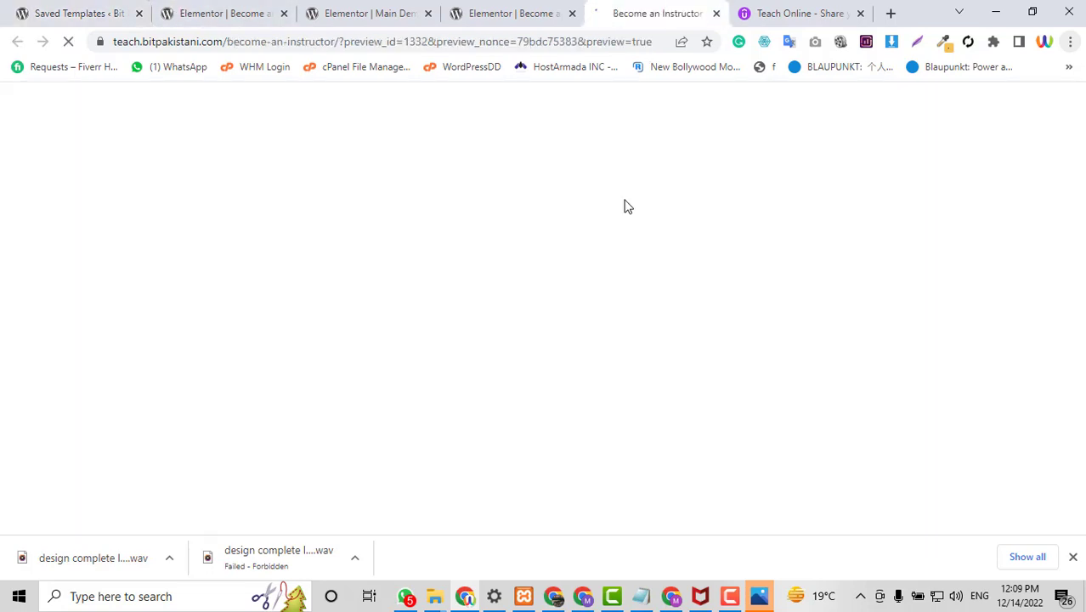
scroll(644, 275, down, 4)
scroll(643, 280, down, 3)
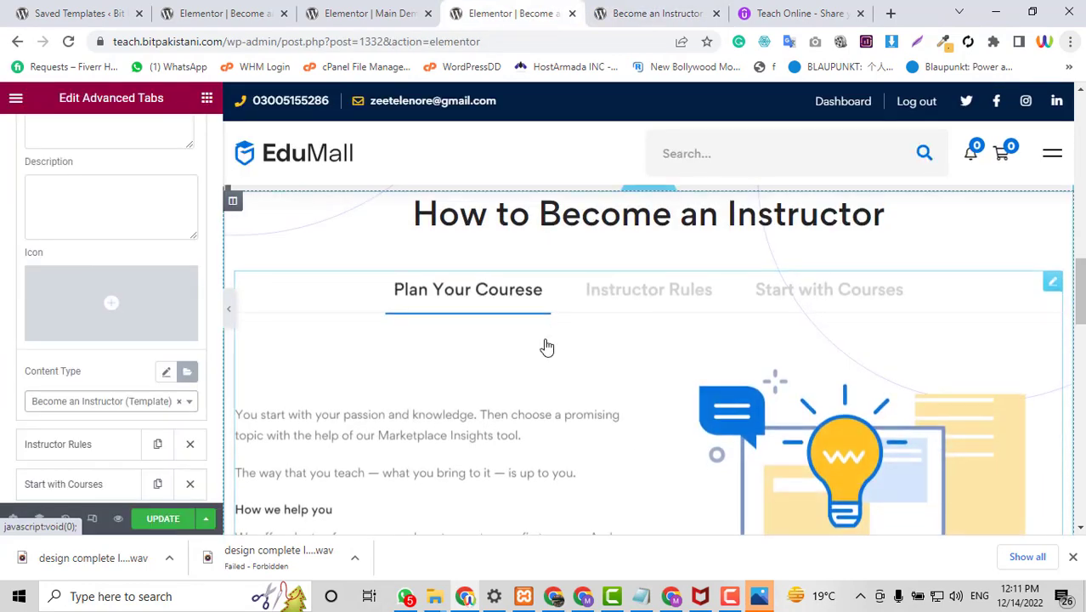
scroll(547, 347, down, 2)
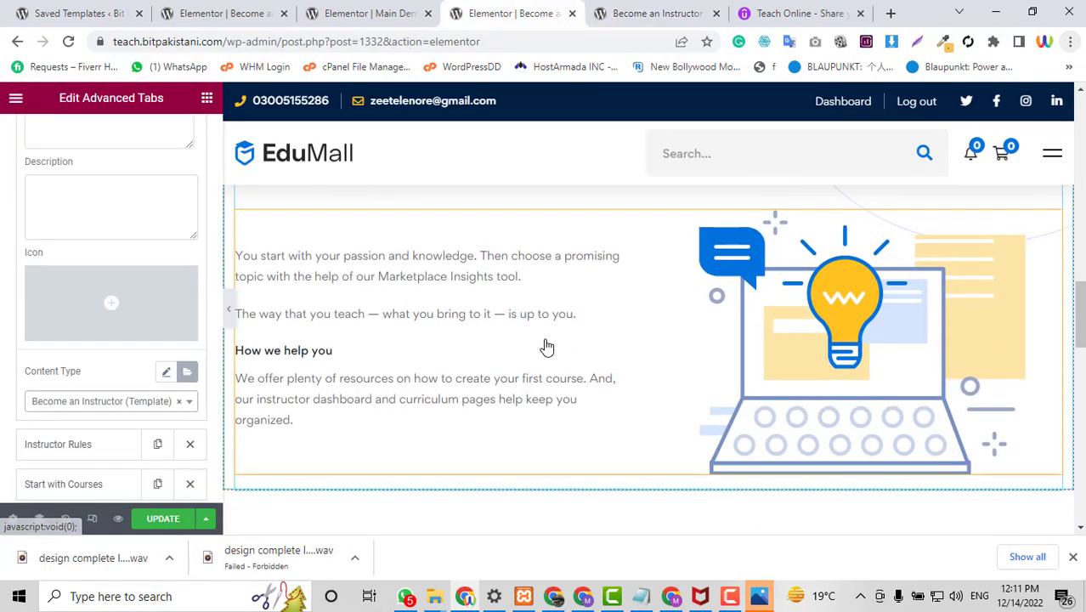
scroll(384, 414, up, 1)
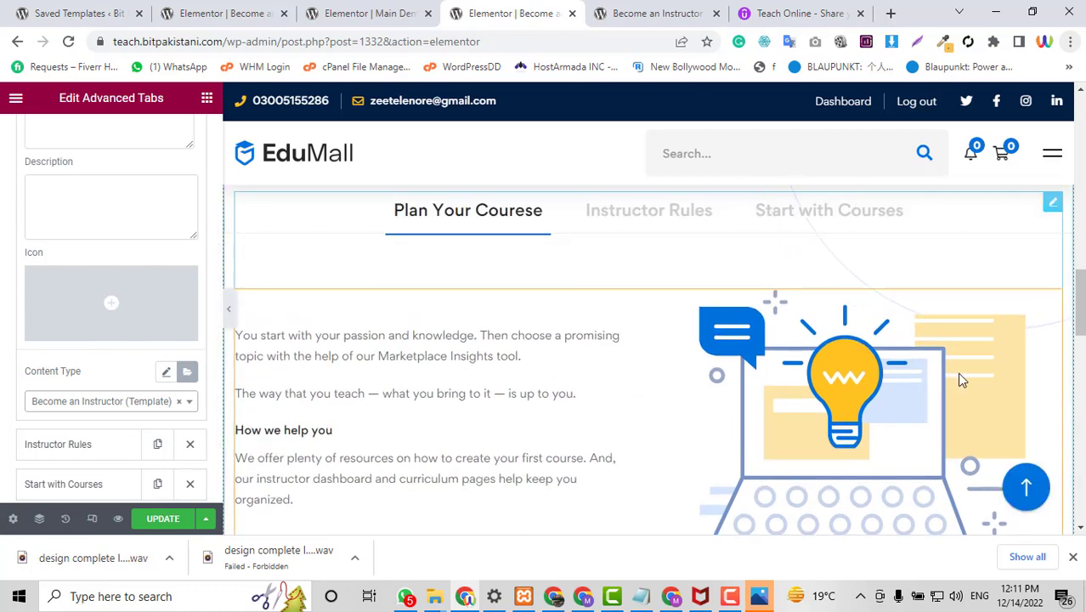
Expand the Instructor Rules tab item, check the Saved Templates list, and scroll to the CTA section.
click(80, 446)
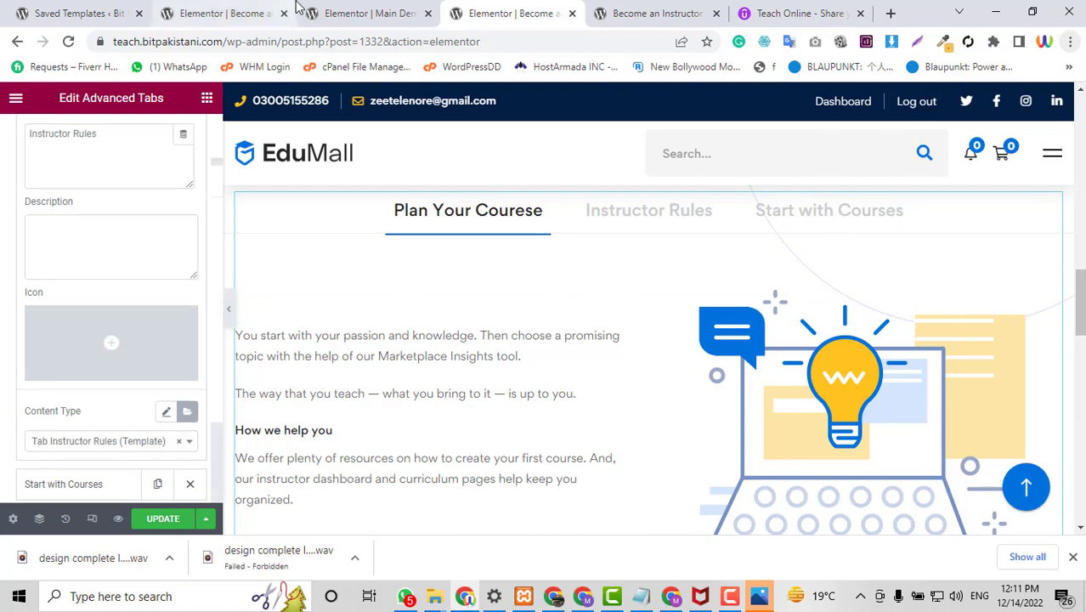
click(213, 13)
click(102, 13)
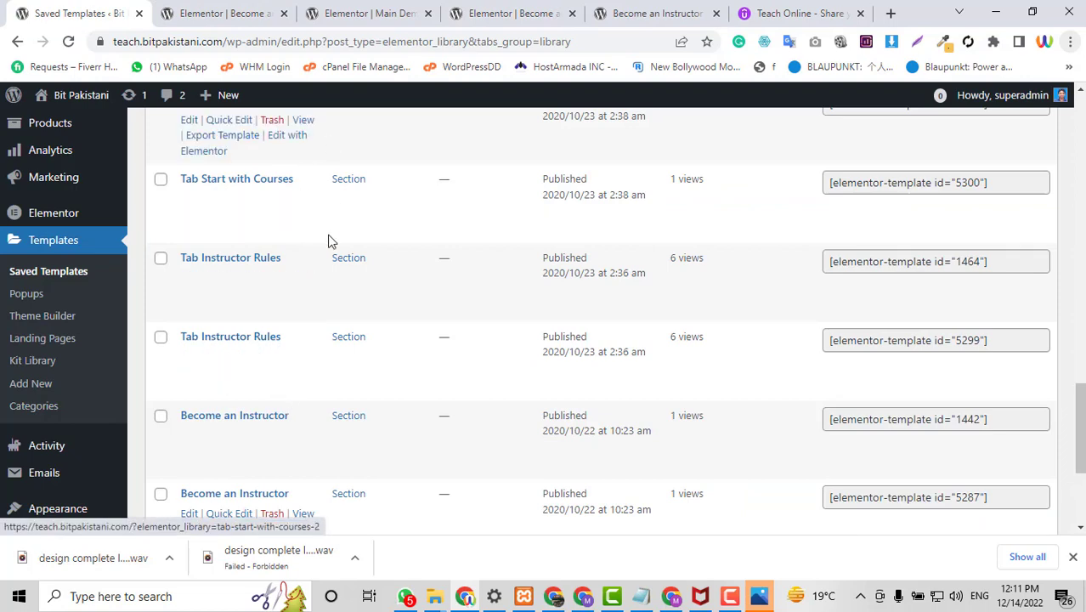
click(486, 12)
scroll(599, 360, down, 2)
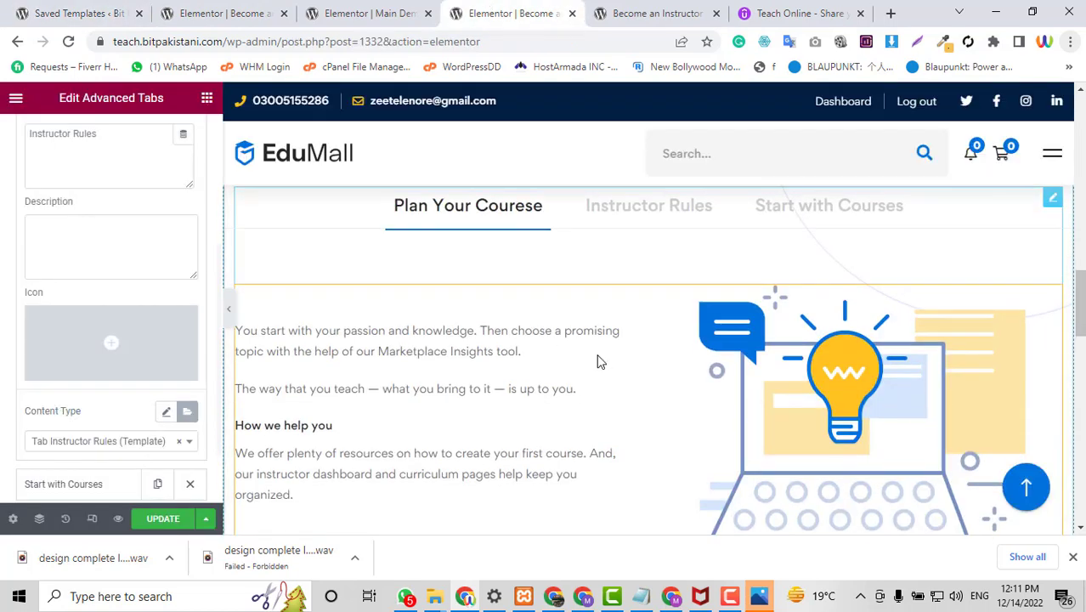
scroll(599, 361, up, 2)
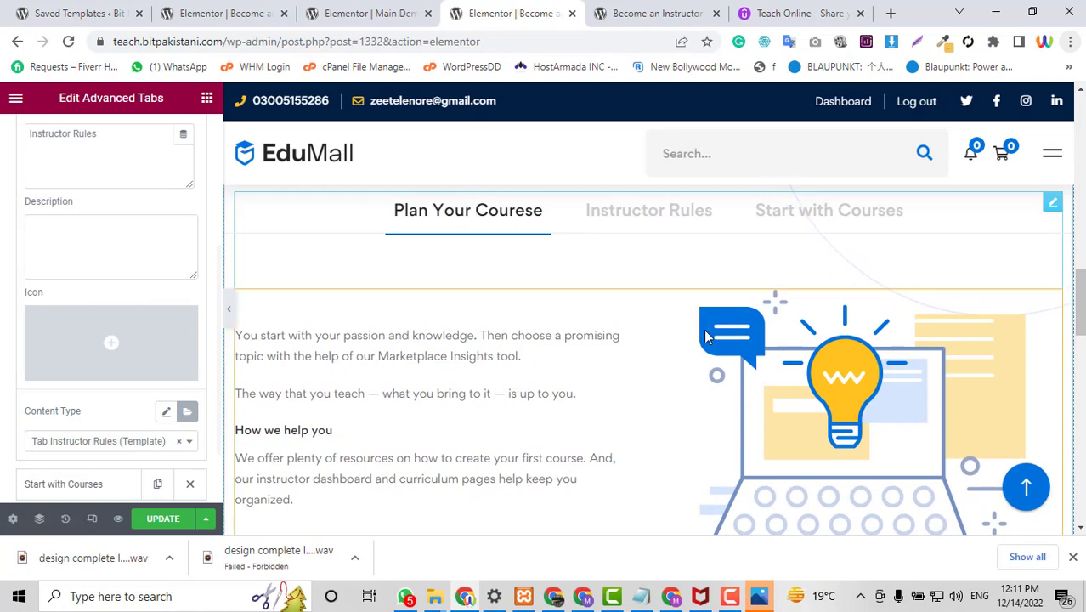
scroll(705, 337, down, 2)
scroll(704, 336, up, 3)
scroll(705, 336, down, 4)
scroll(706, 337, down, 3)
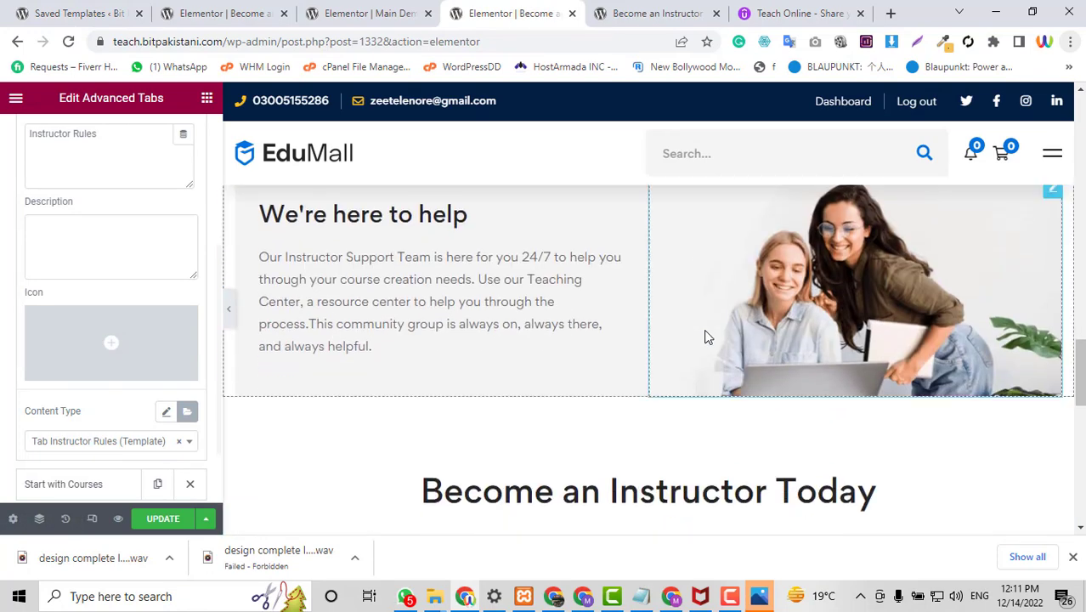
scroll(598, 322, down, 3)
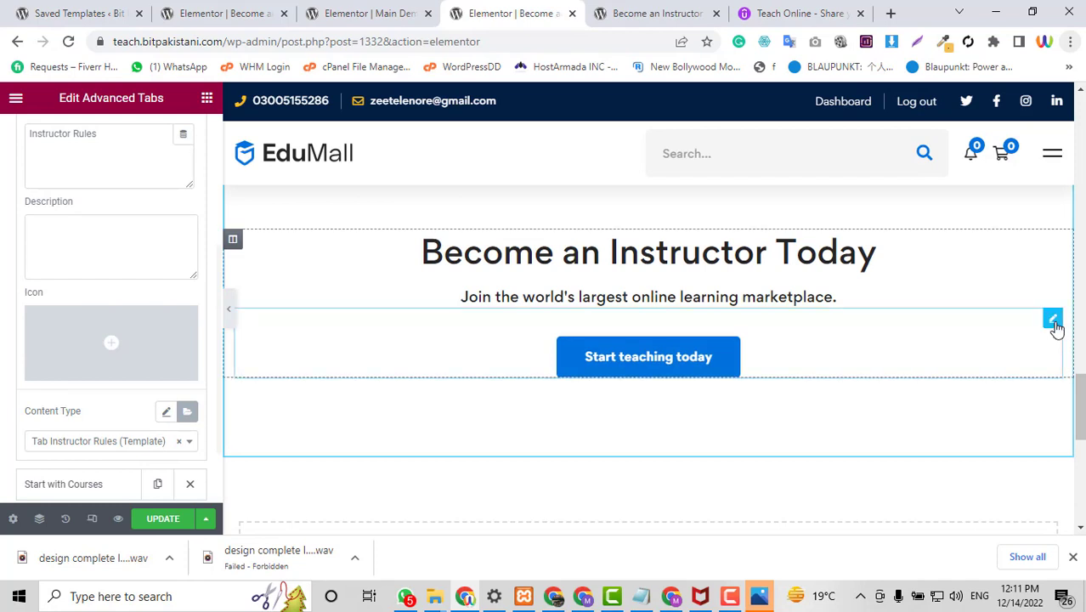
Replace the Start teaching today button's demo URL with the Instructor Registration page link and save.
click(1053, 320)
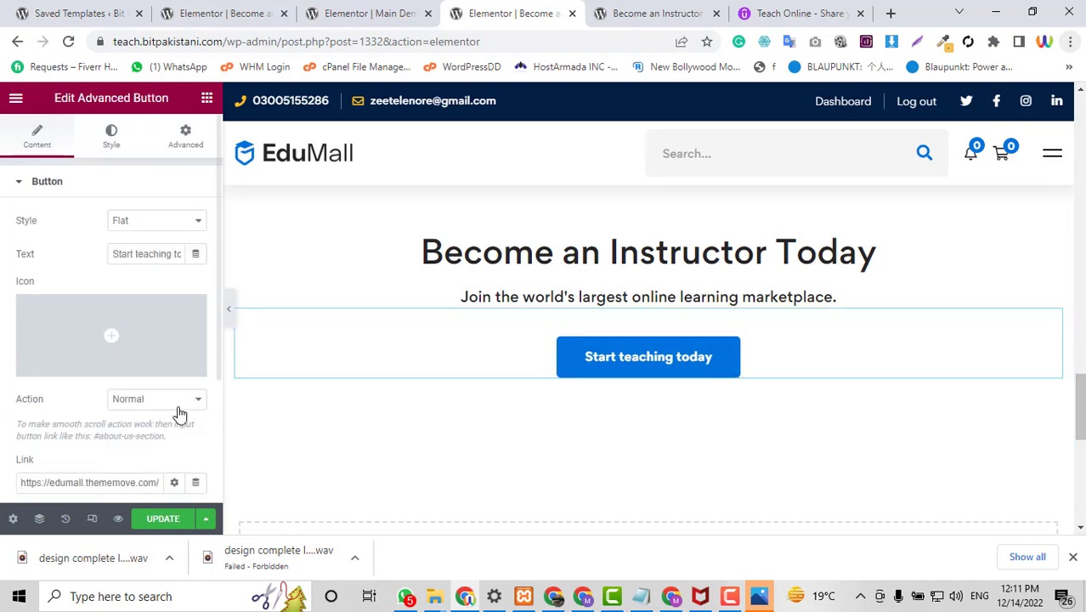
triple_click(137, 483)
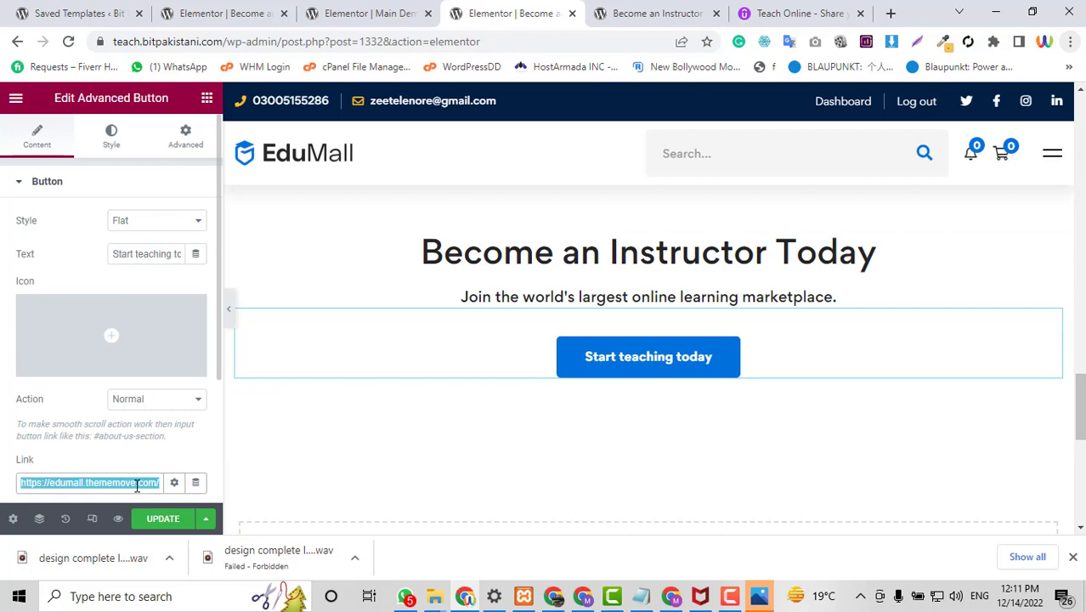
key(BackSpace)
scroll(128, 425, down, 1)
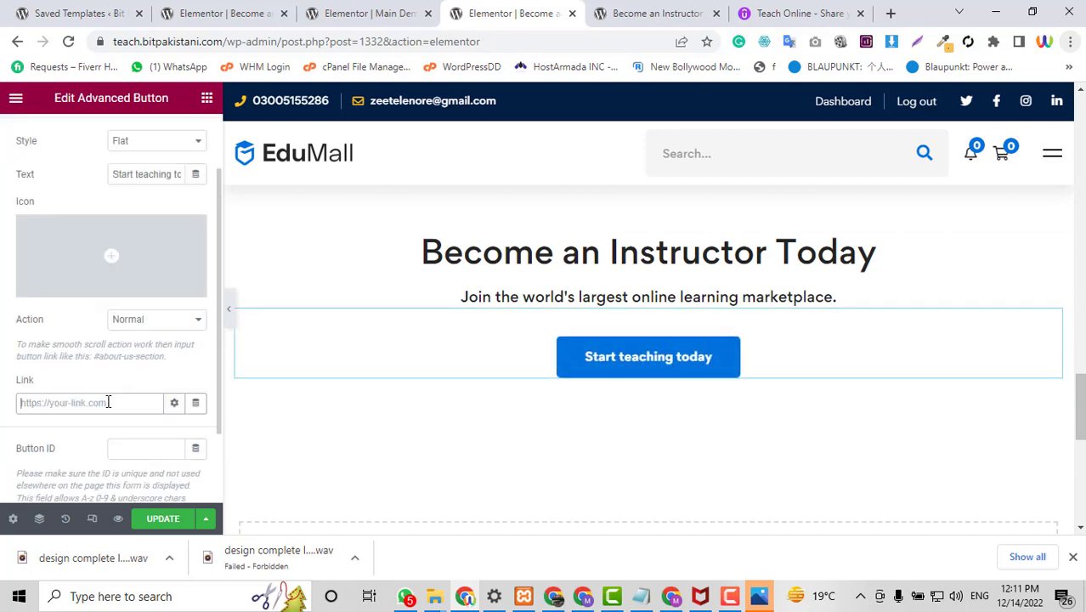
text(instruct)
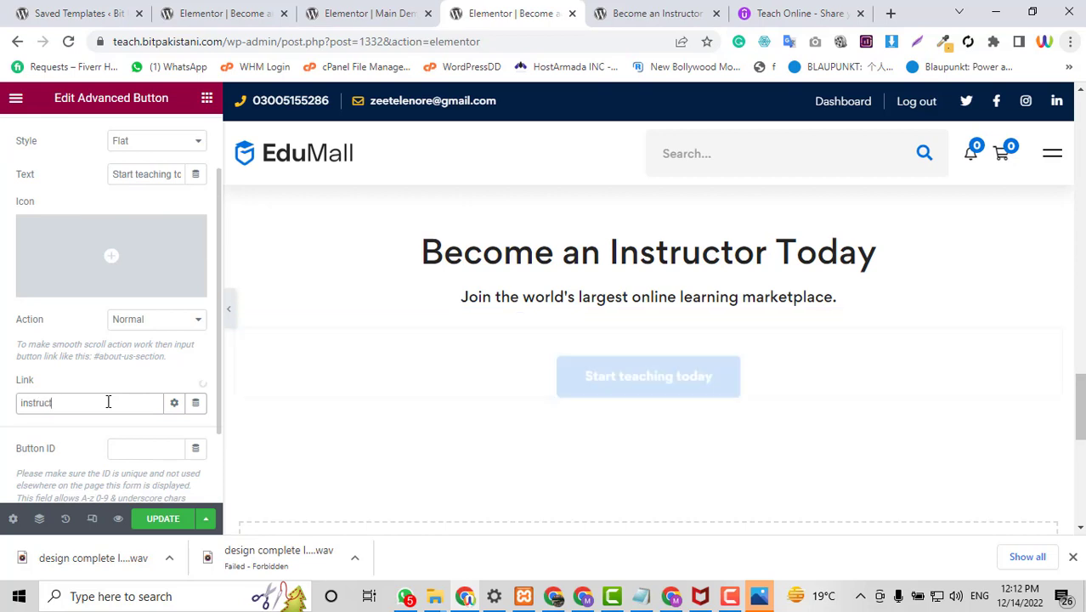
text(r)
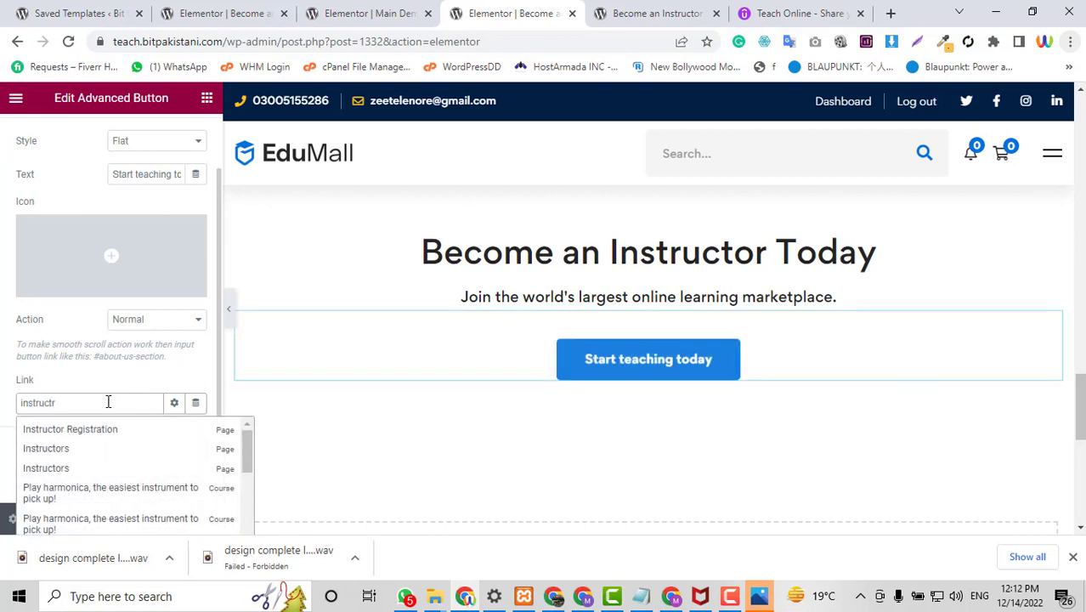
click(101, 430)
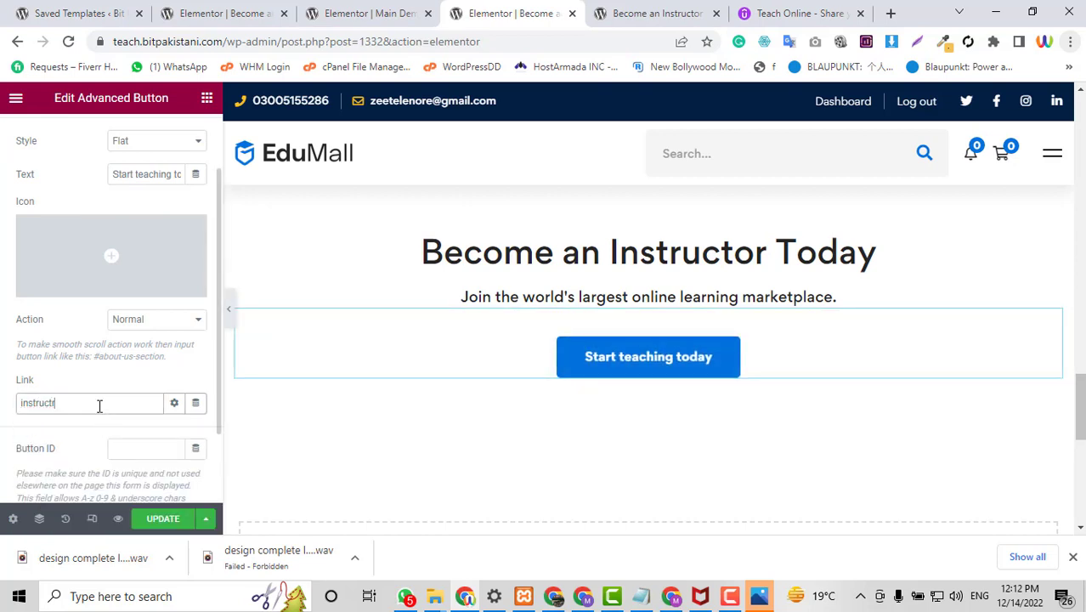
key(BackSpace)
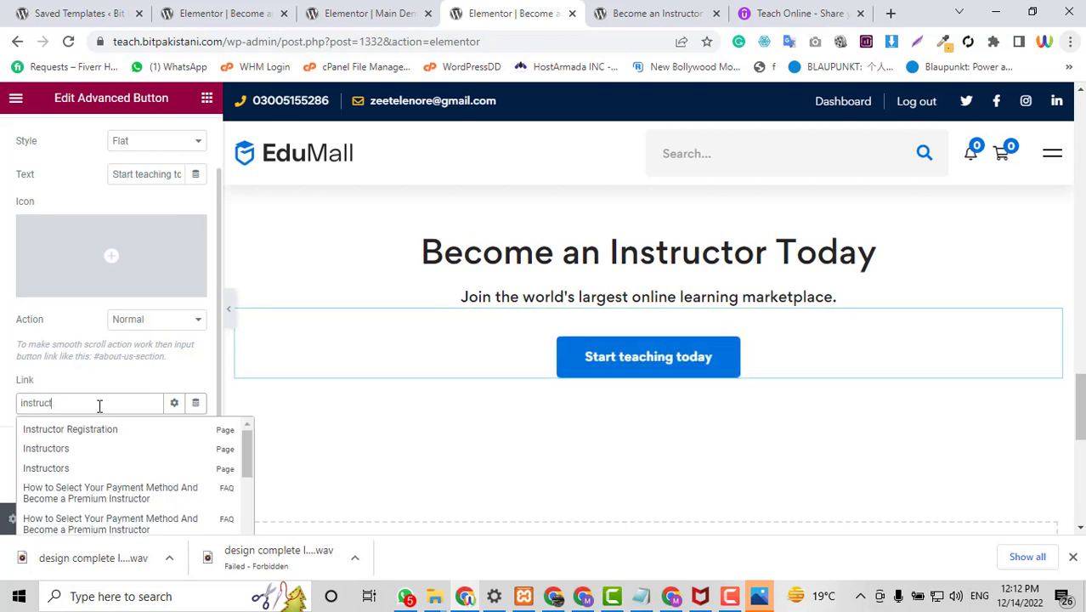
click(92, 430)
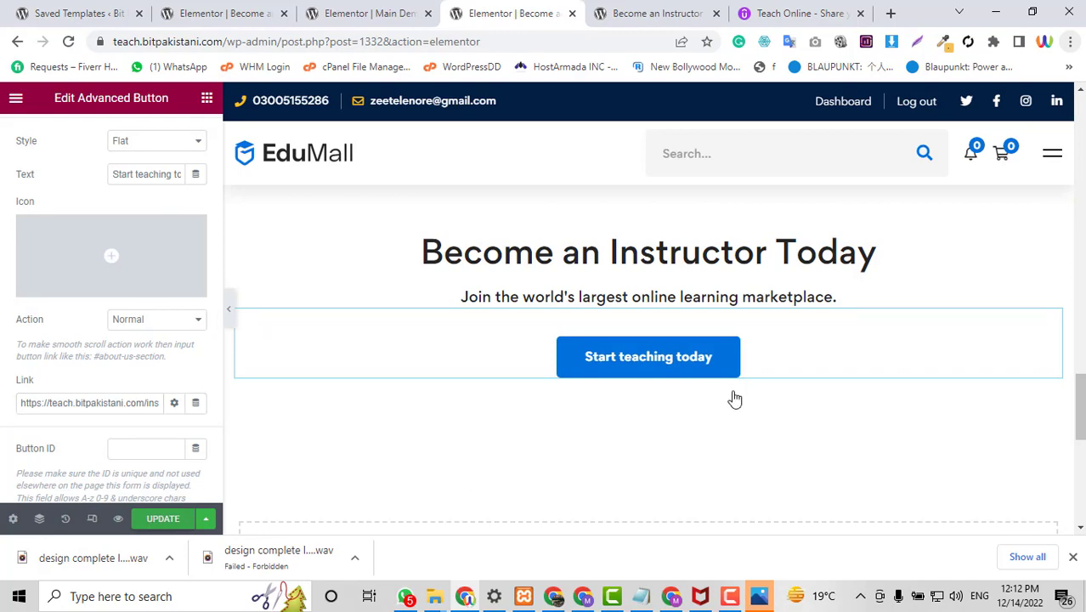
key(ctrl+s)
scroll(735, 400, down, 3)
drag(1081, 438, 1082, 337)
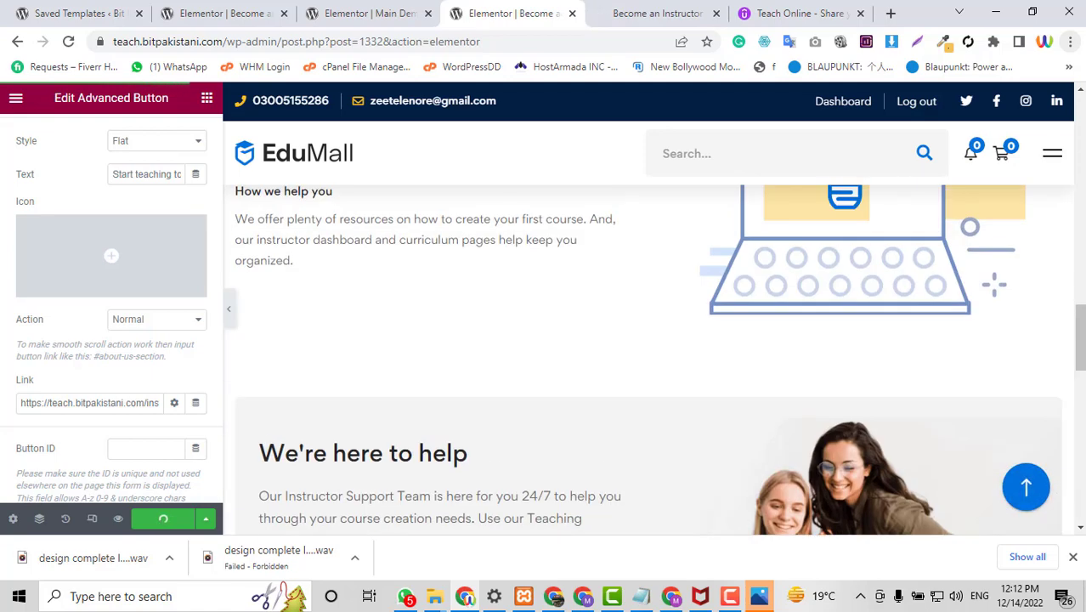
Scroll through the Become an Instructor preview with its Become a Teacher hero.
click(627, 11)
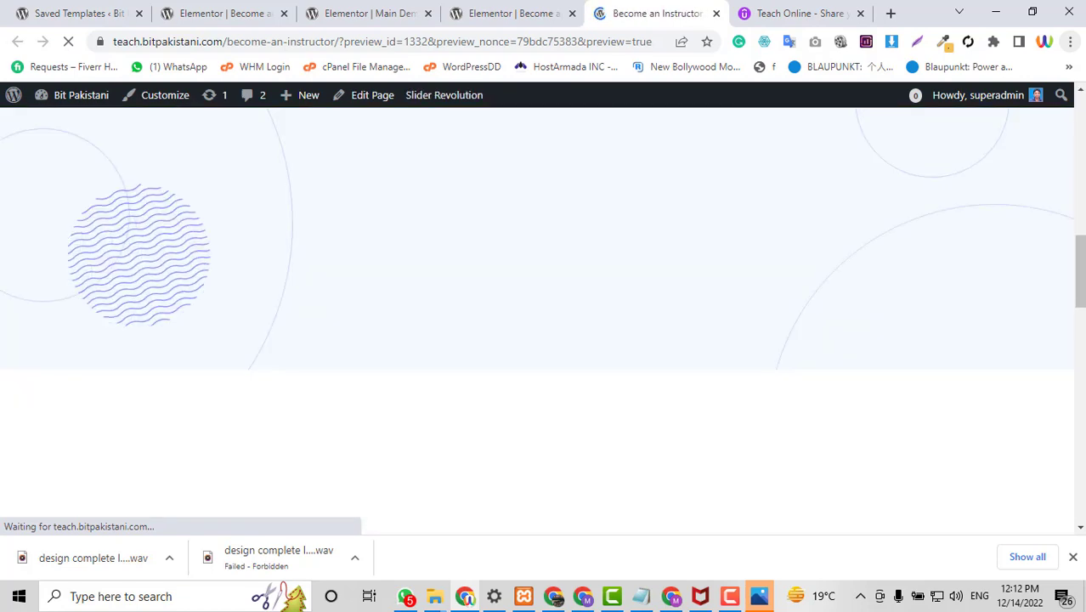
scroll(763, 378, down, 18)
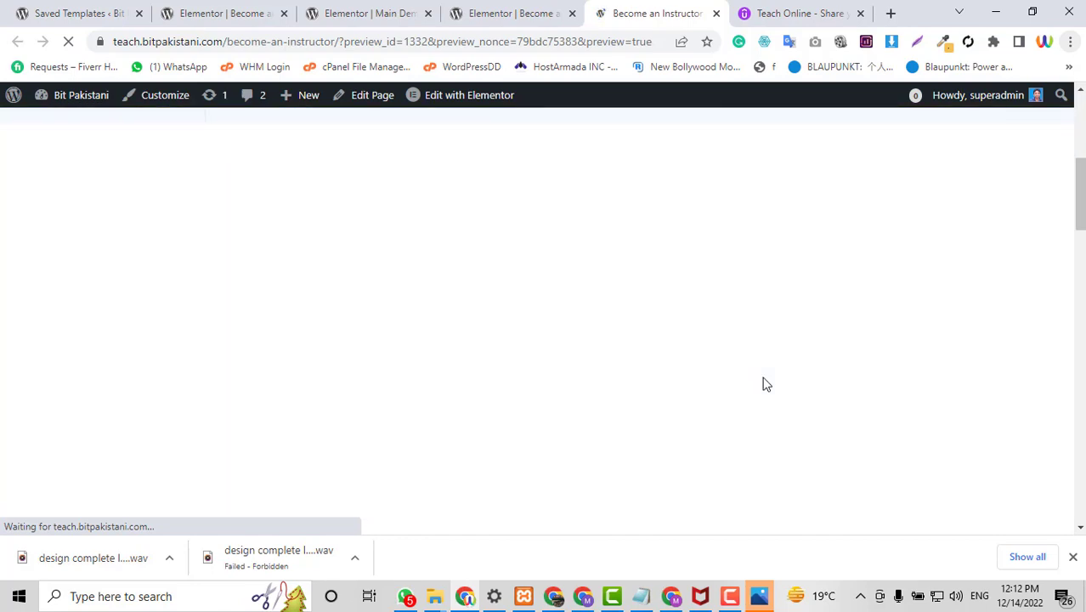
scroll(763, 384, up, 18)
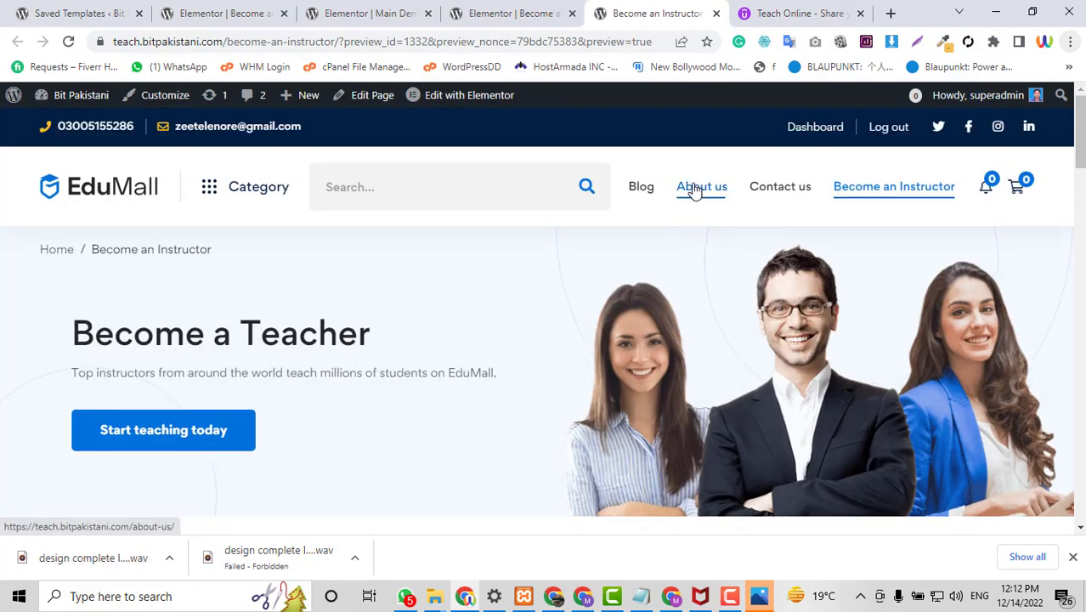
scroll(742, 287, down, 5)
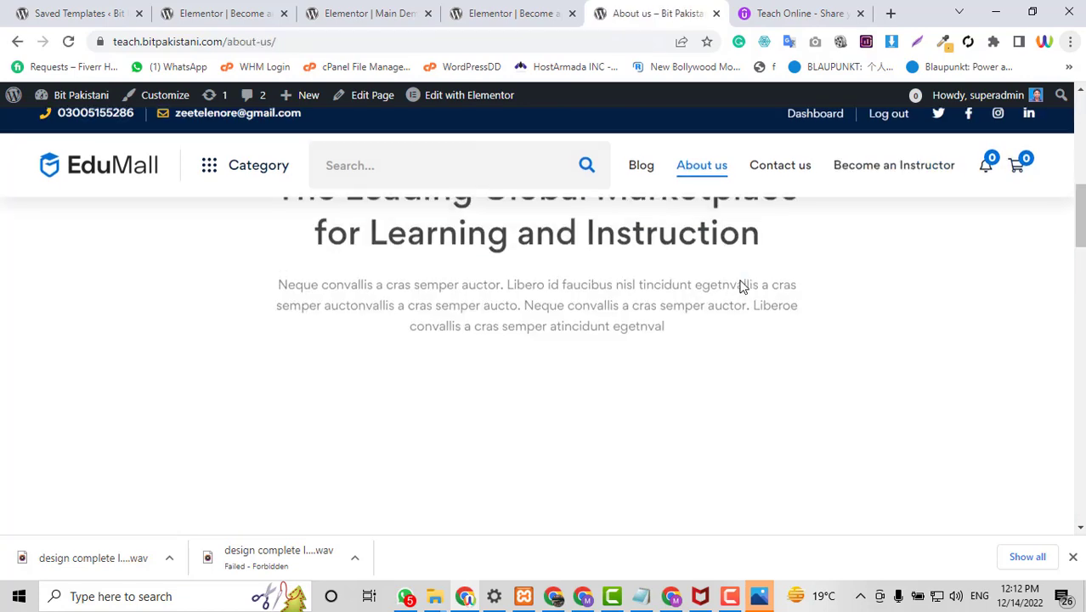
Launch the About us page in Elementor, briefly checking the Become an Instructor editor meanwhile.
scroll(742, 286, down, 3)
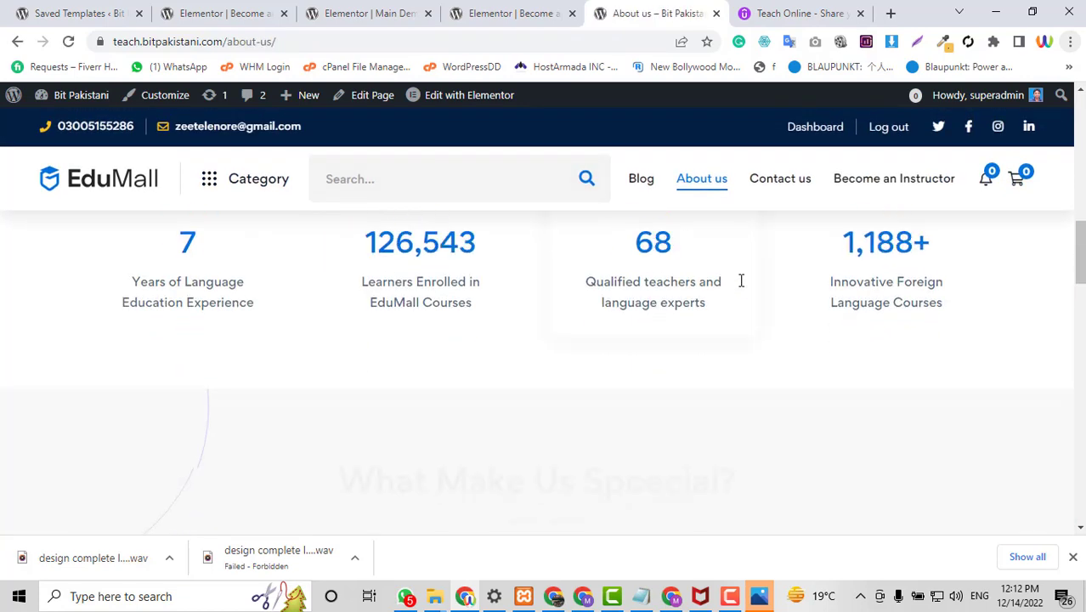
click(495, 99)
scroll(537, 365, down, 7)
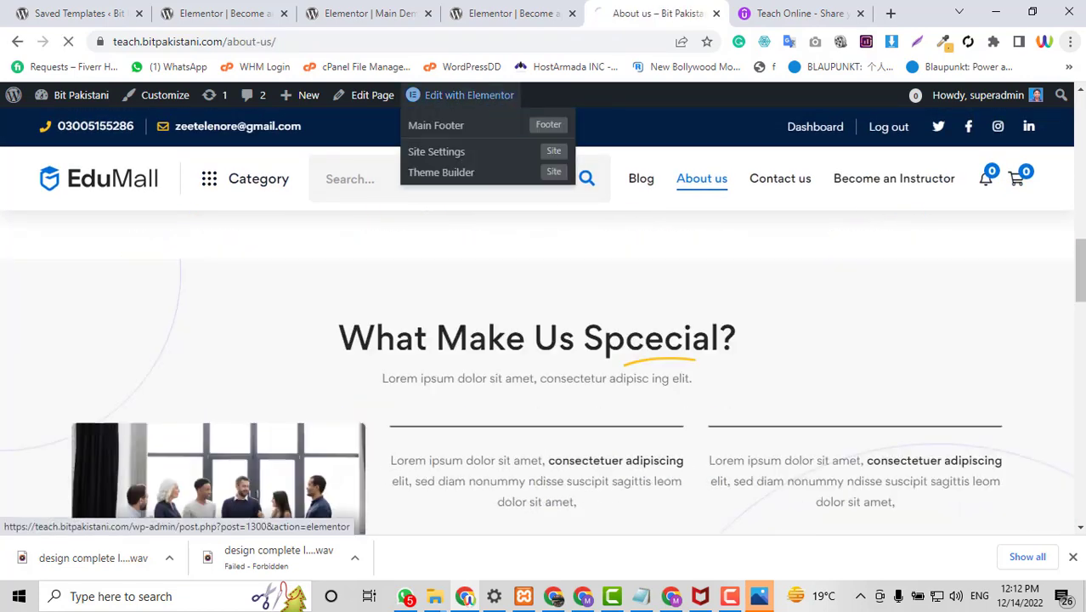
scroll(537, 366, down, 7)
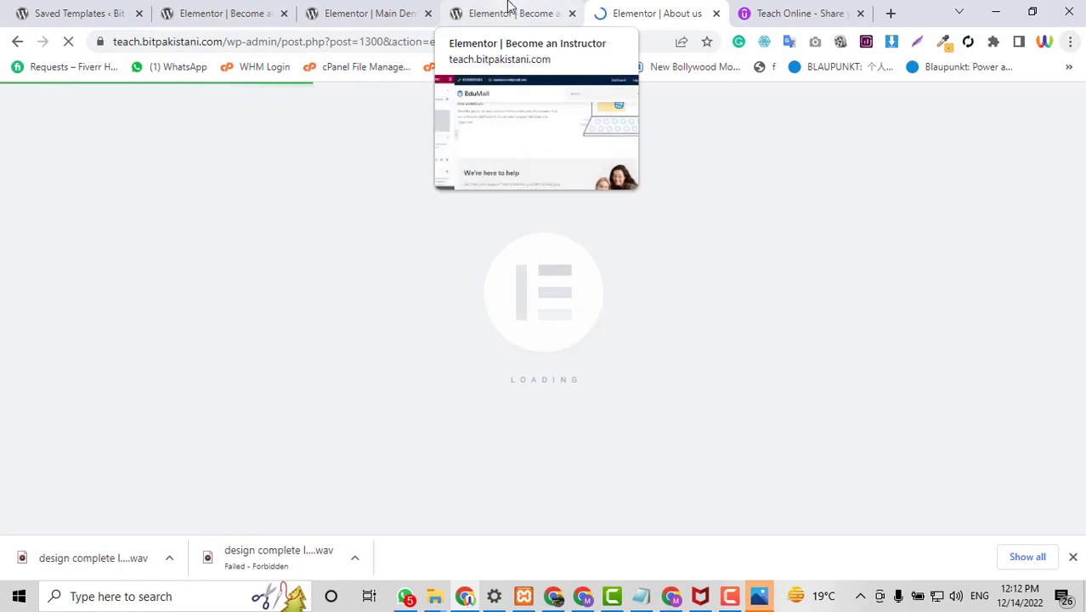
click(508, 10)
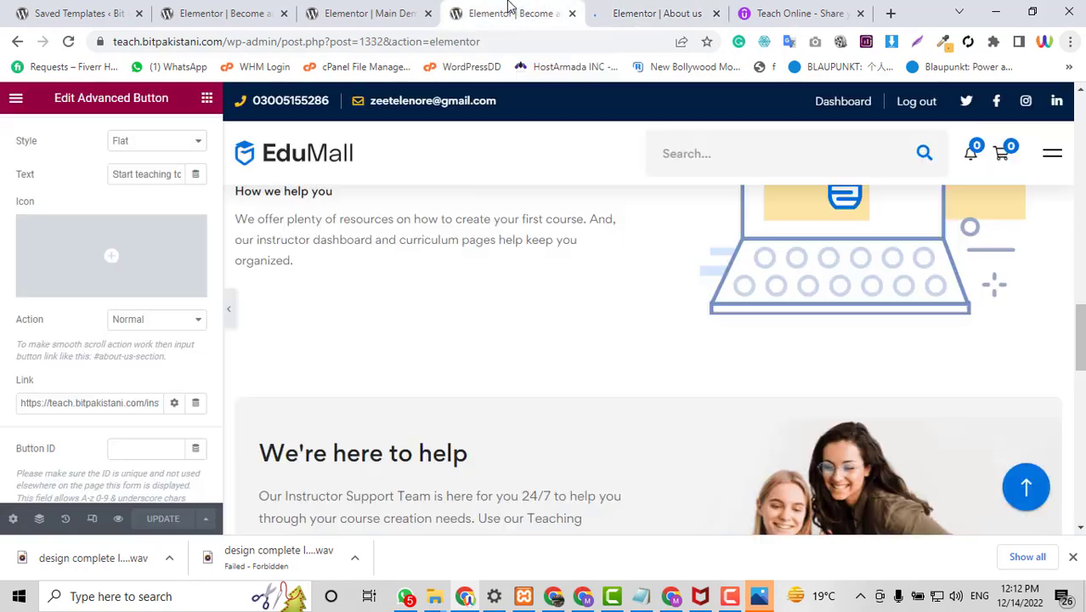
click(640, 11)
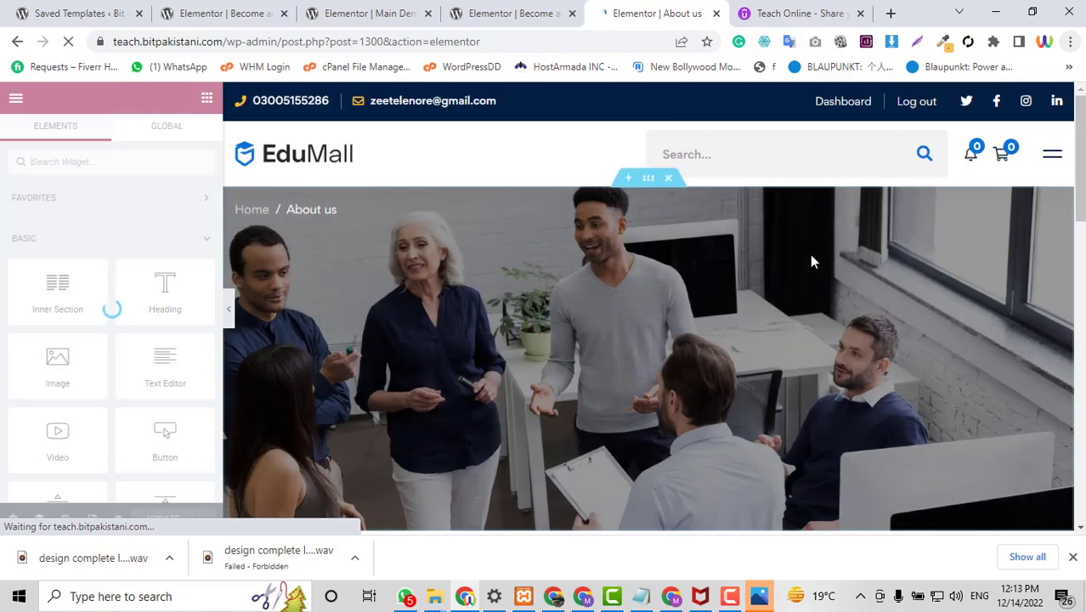
scroll(810, 254, down, 6)
scroll(624, 428, up, 6)
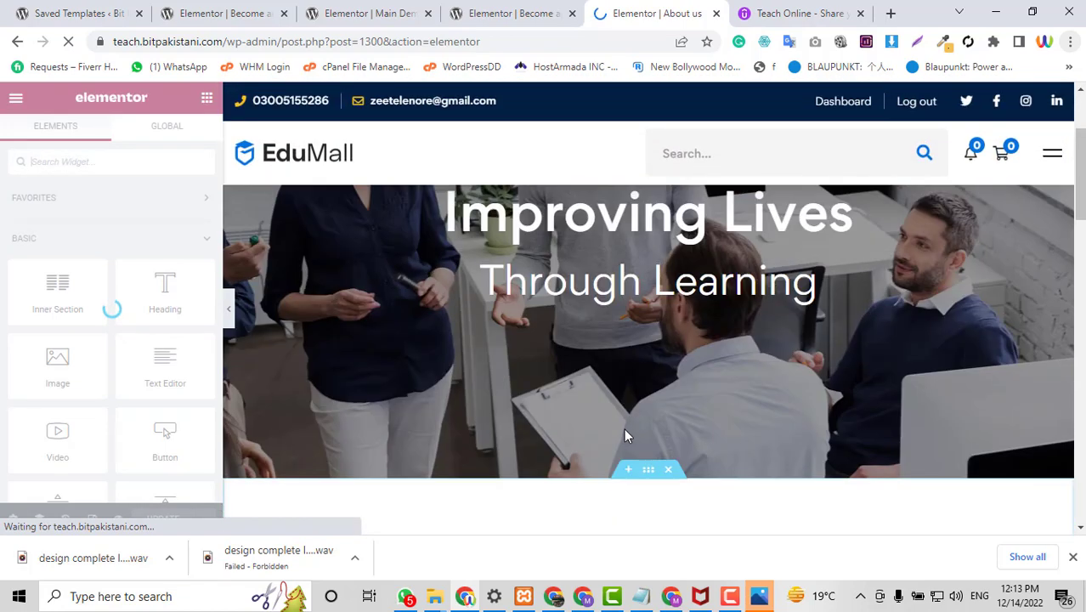
scroll(697, 250, down, 2)
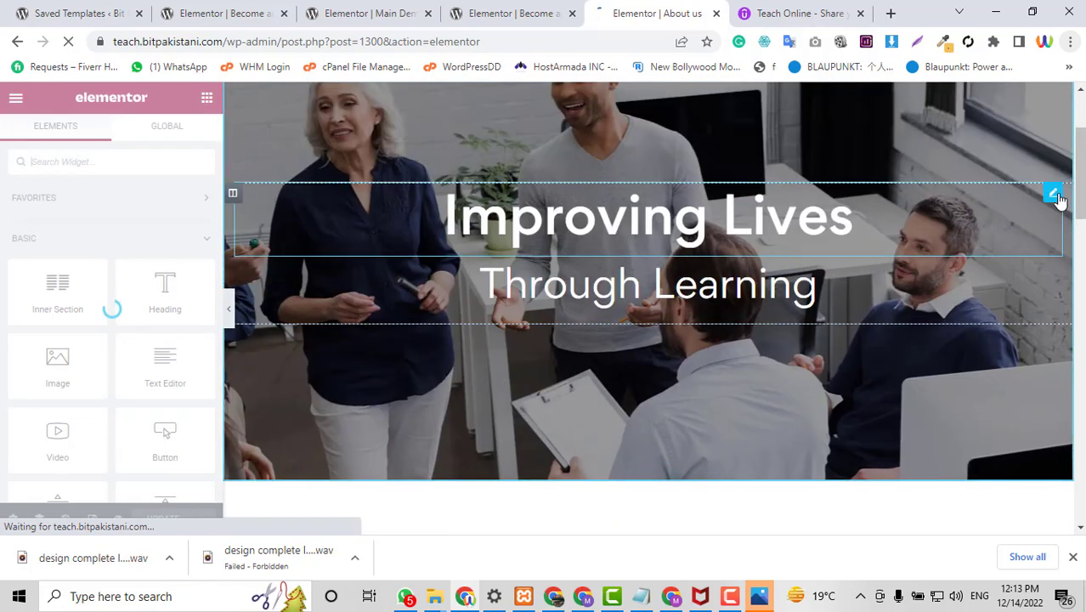
click(244, 237)
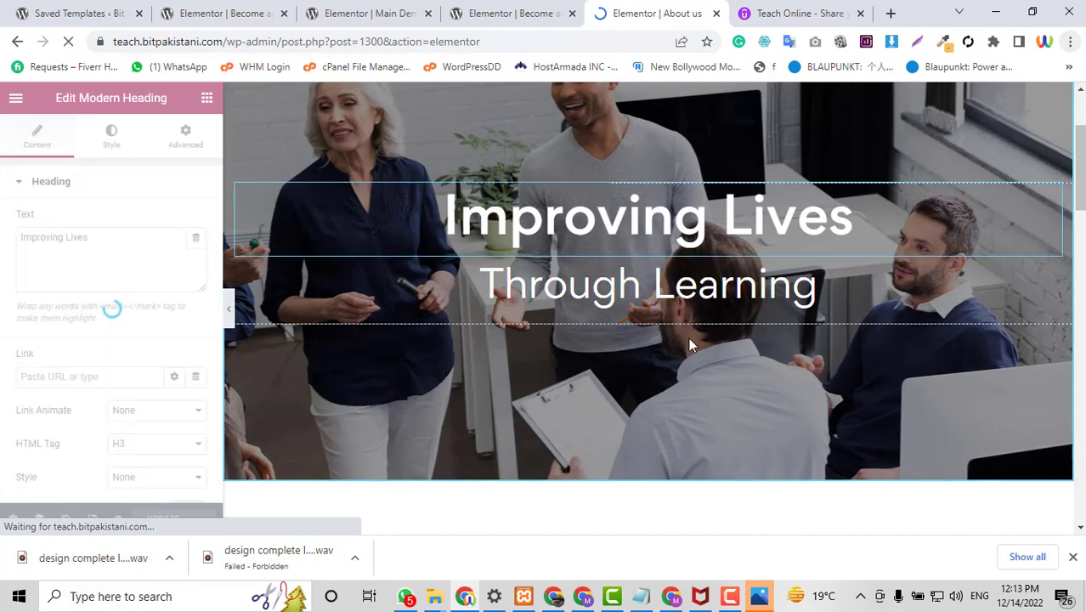
scroll(929, 356, down, 4)
scroll(558, 274, up, 5)
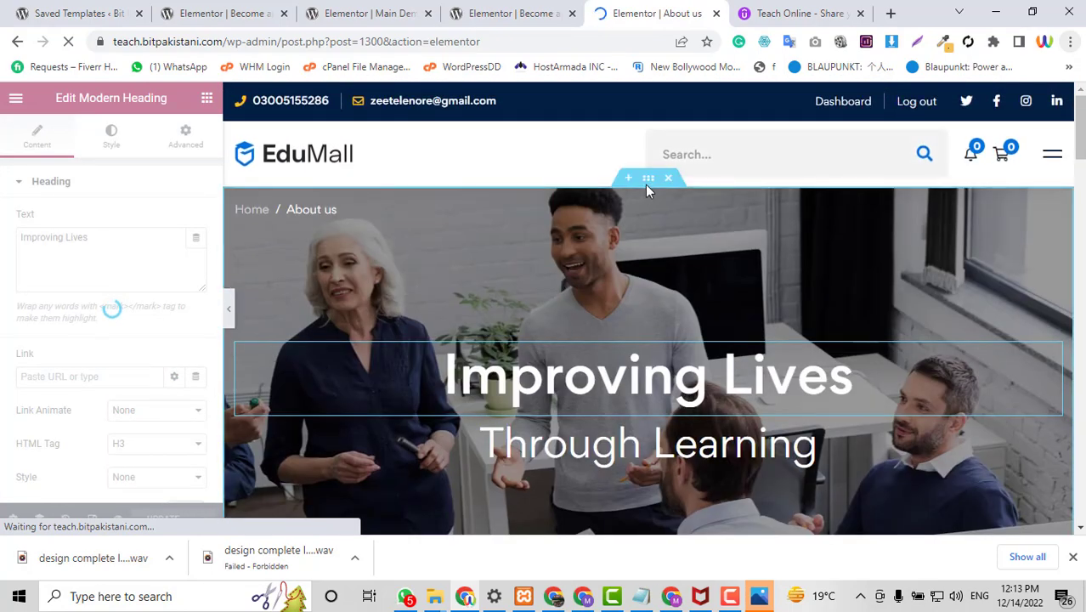
scroll(665, 429, down, 8)
scroll(665, 428, up, 8)
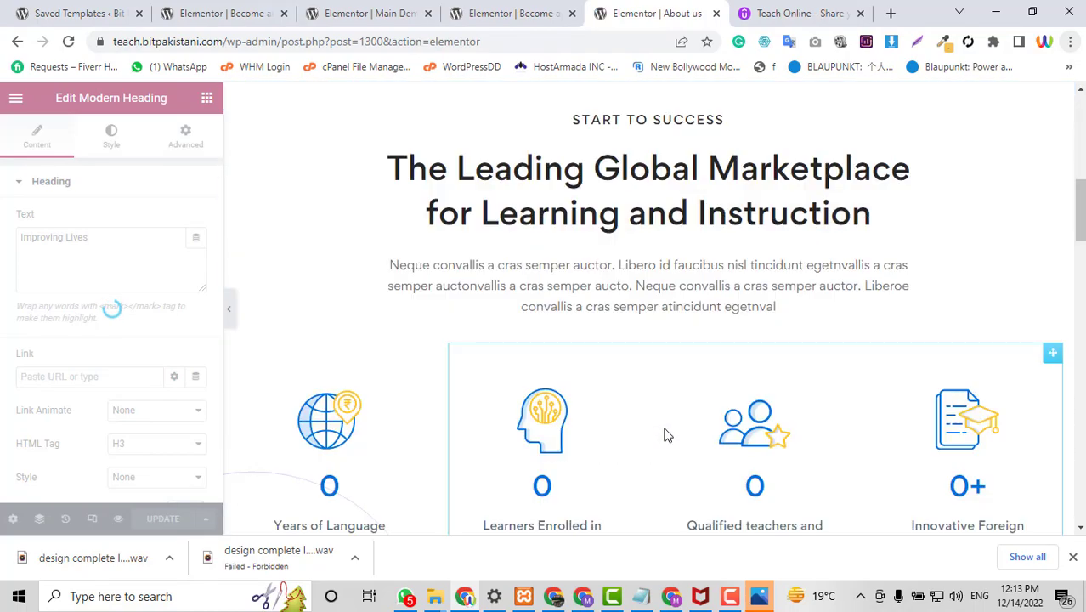
scroll(665, 429, down, 10)
scroll(666, 429, down, 15)
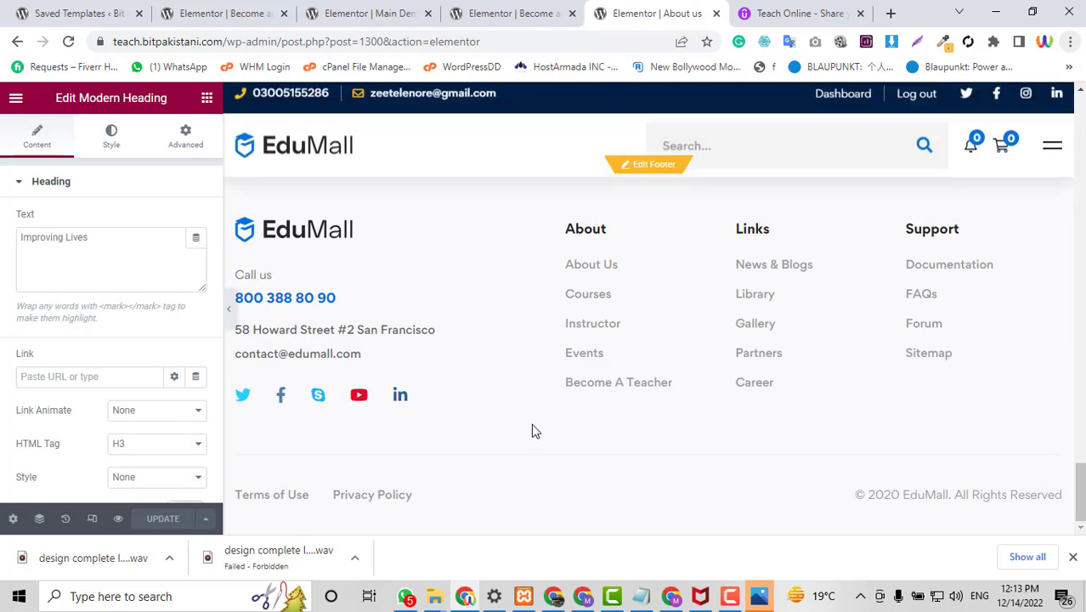
scroll(688, 284, up, 3)
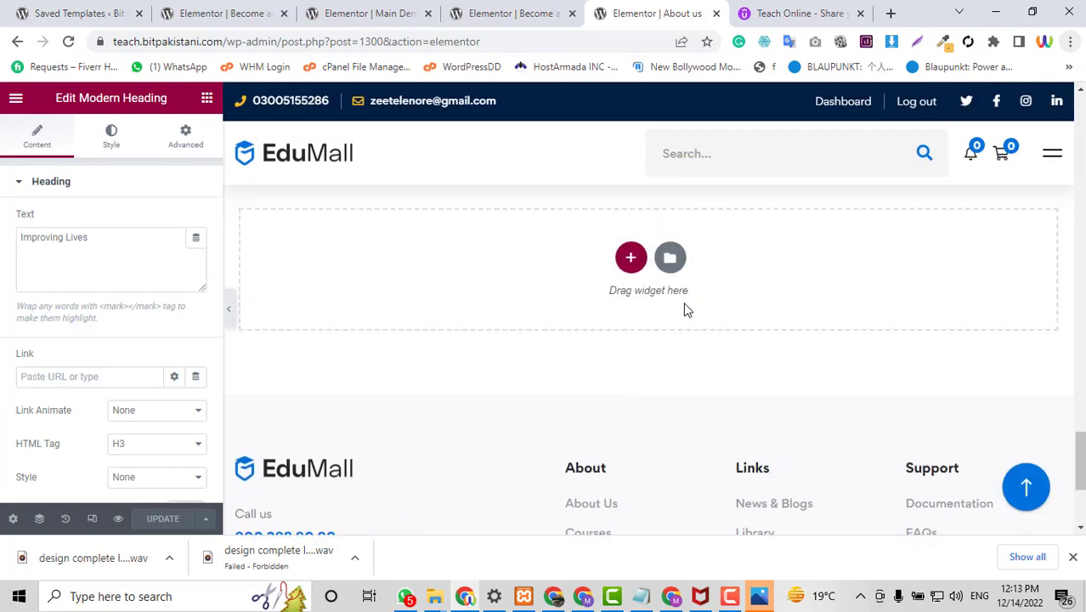
scroll(707, 345, down, 2)
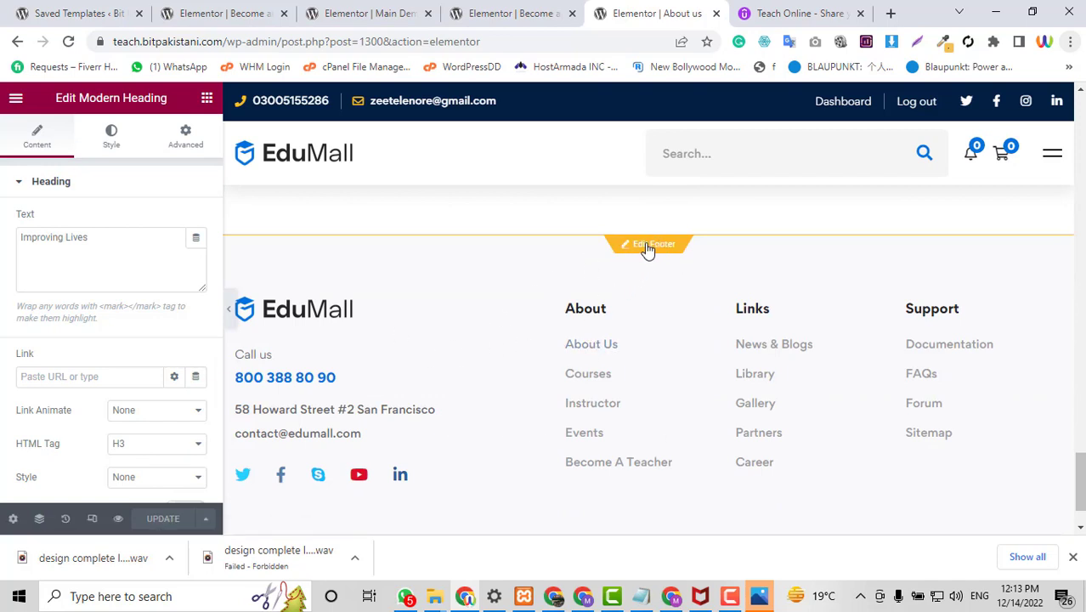
In the footer, replace the About Us item's # link by searching 'about us' and choosing that page.
click(648, 246)
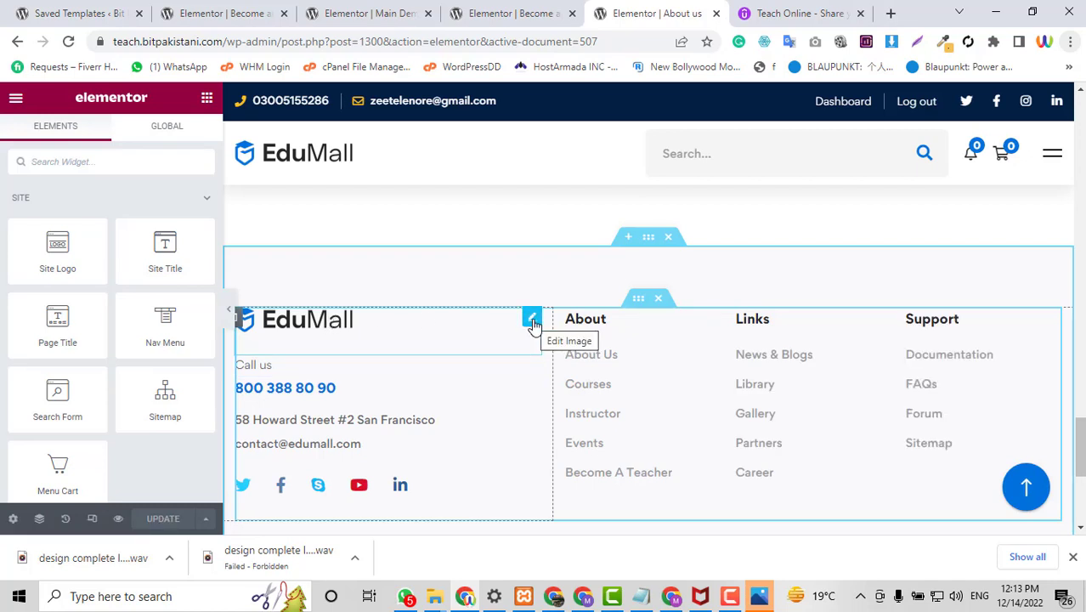
click(533, 321)
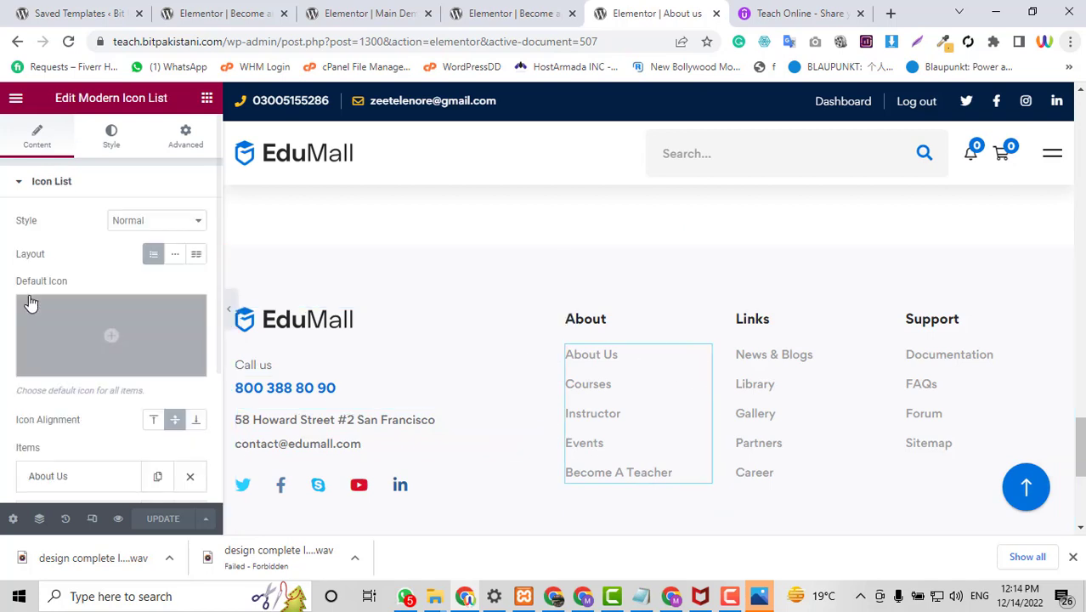
scroll(88, 248, down, 2)
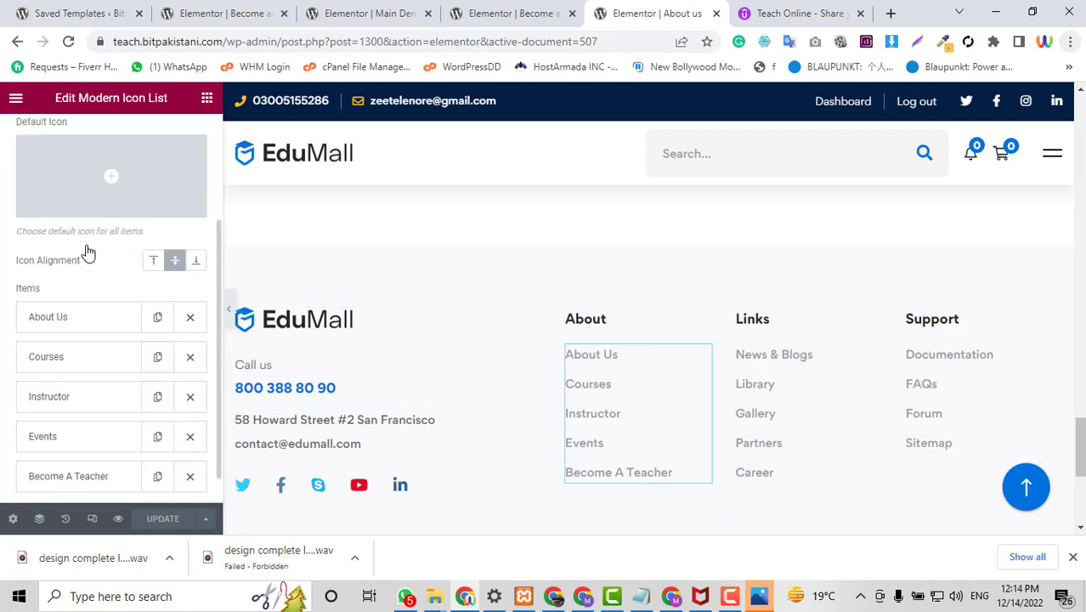
click(76, 331)
scroll(95, 391, down, 2)
click(34, 406)
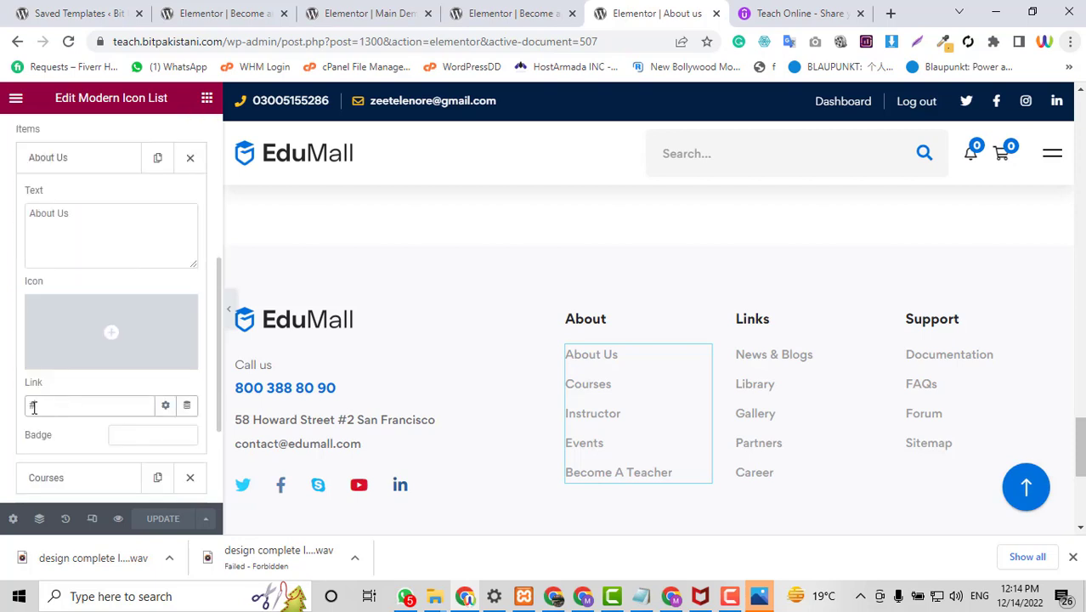
key(BackSpace)
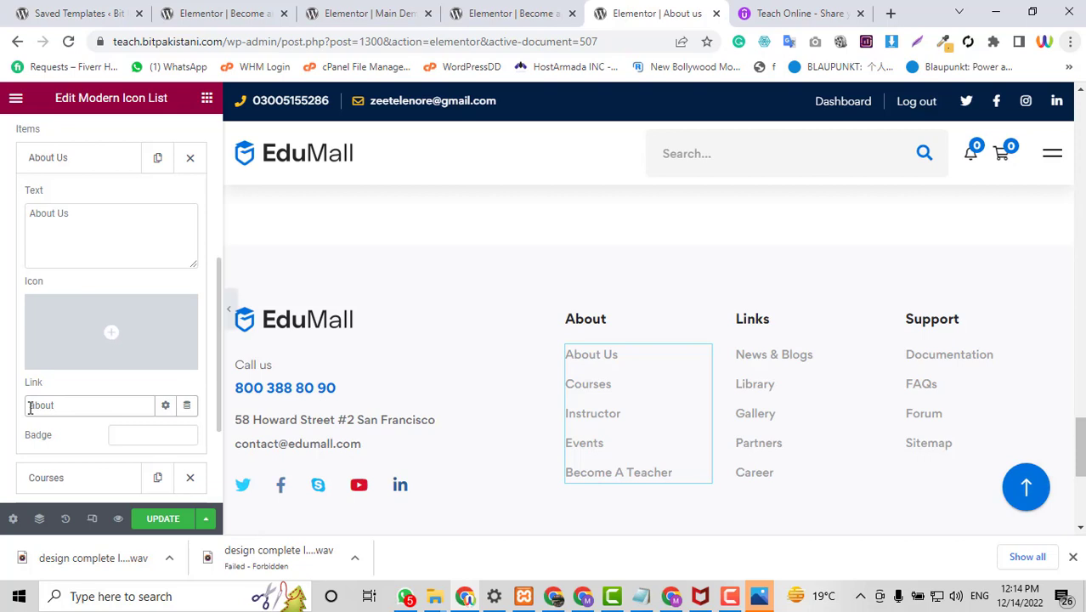
text(about us)
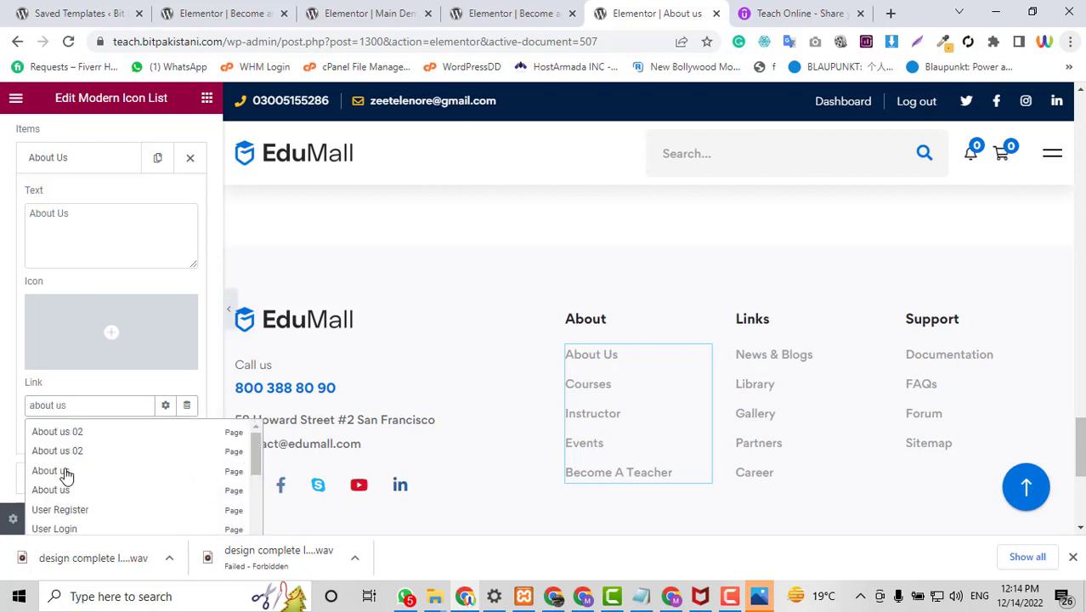
click(66, 472)
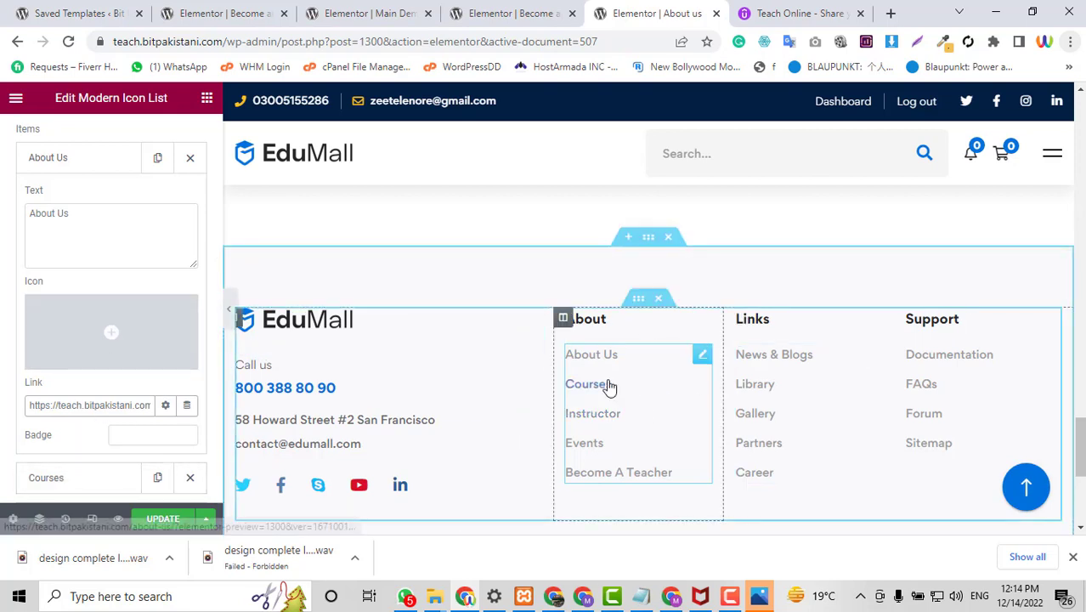
scroll(799, 381, down, 3)
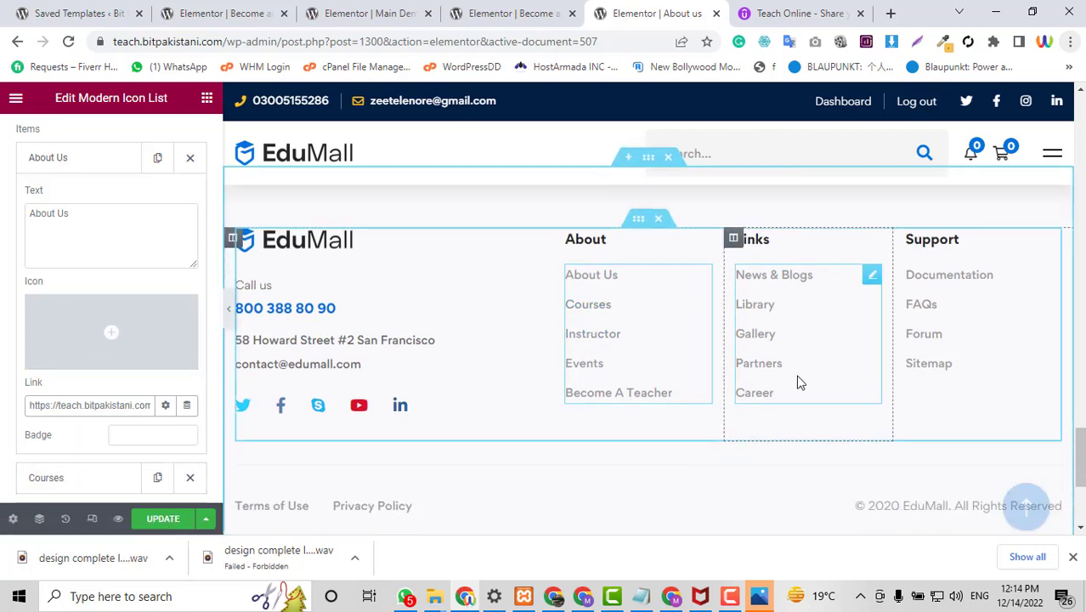
scroll(798, 381, down, 1)
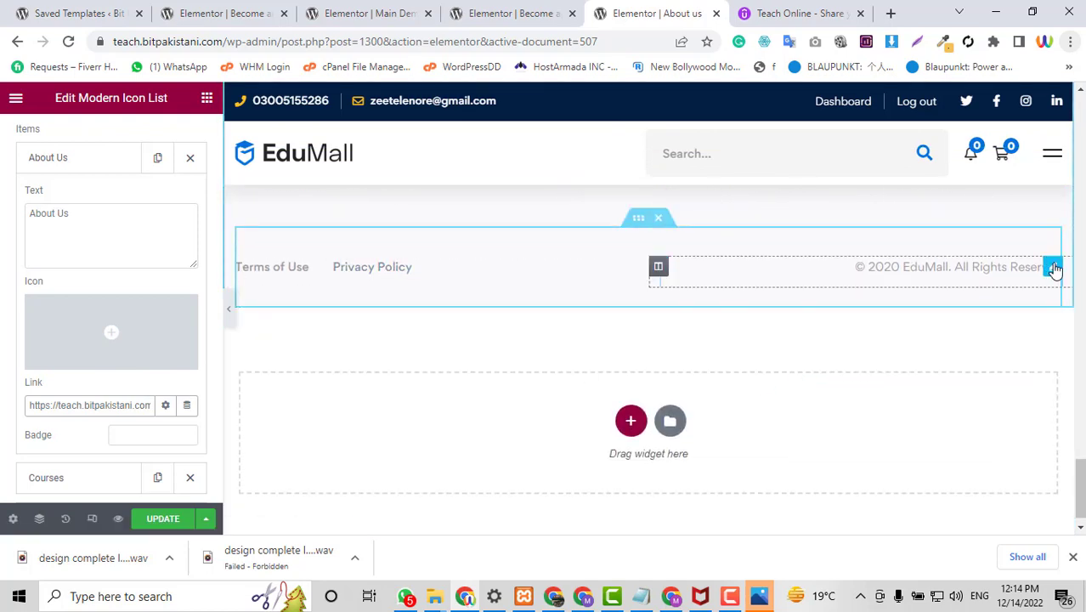
click(1053, 268)
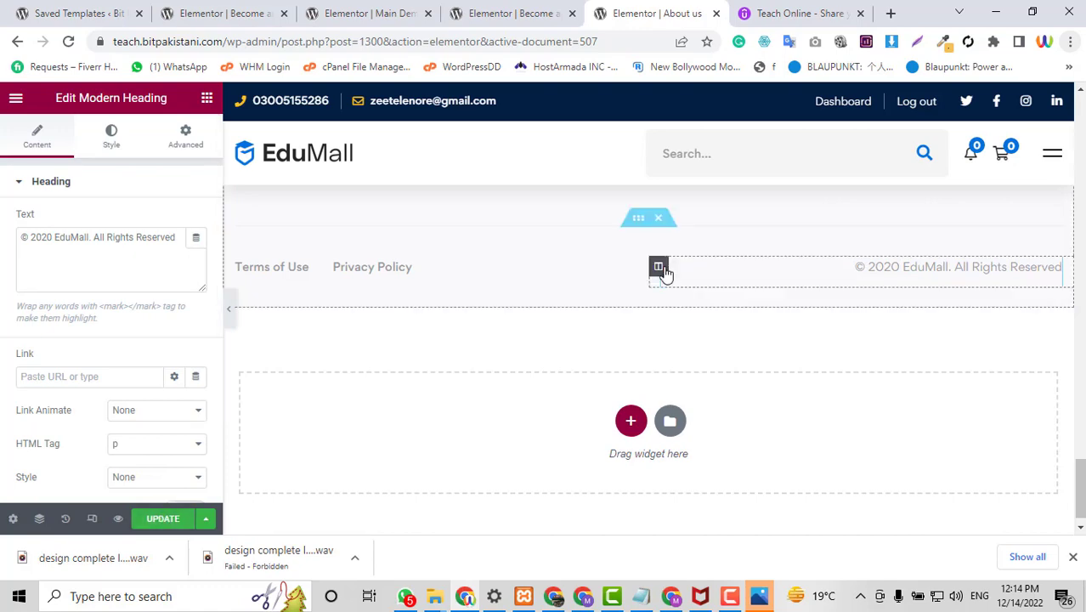
scroll(662, 272, up, 2)
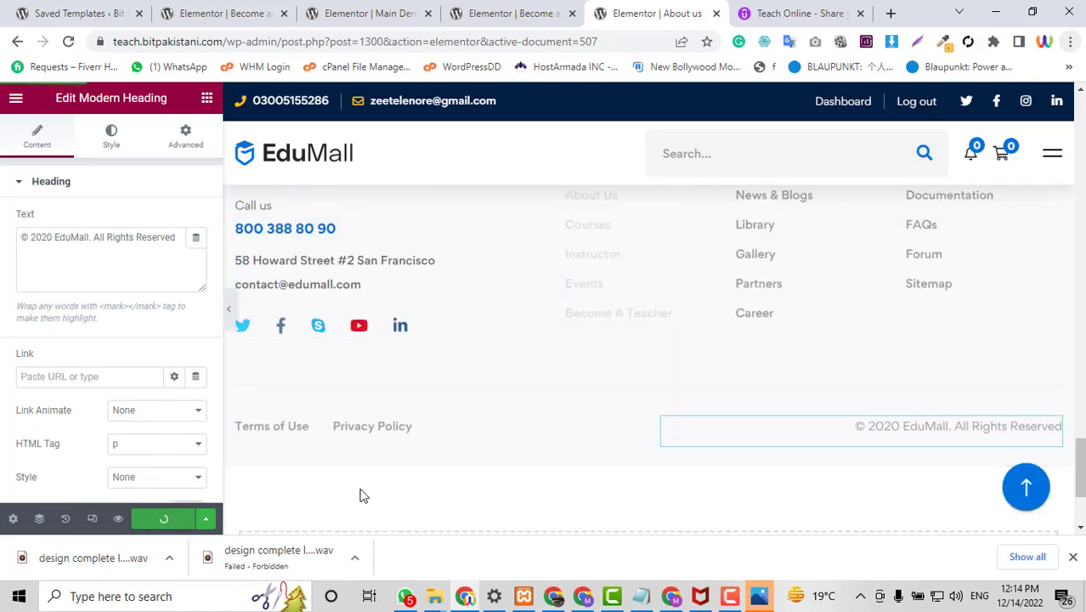
scroll(626, 439, up, 8)
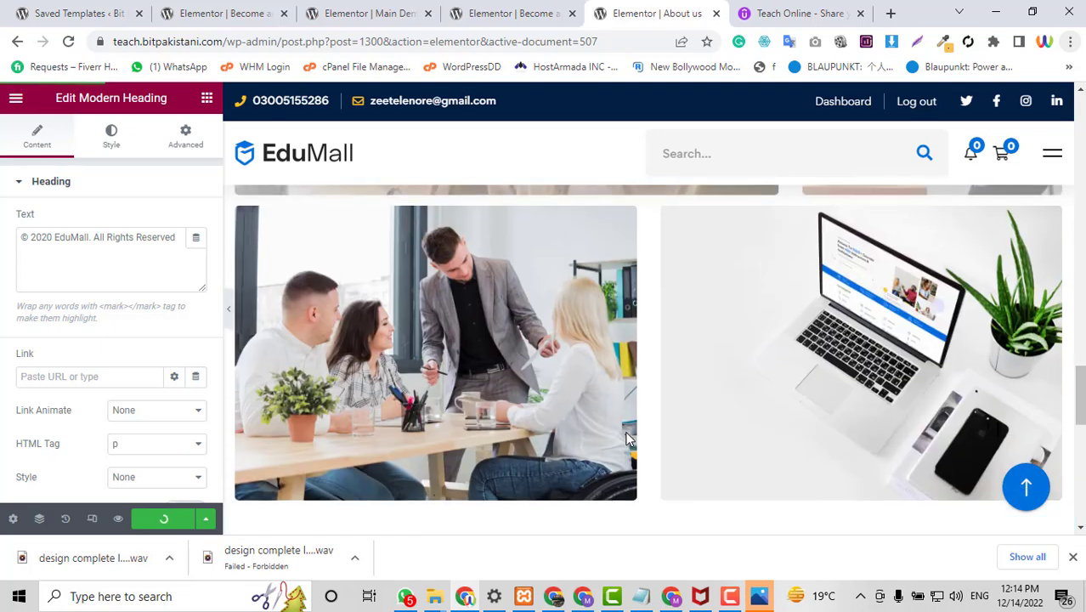
scroll(625, 439, up, 6)
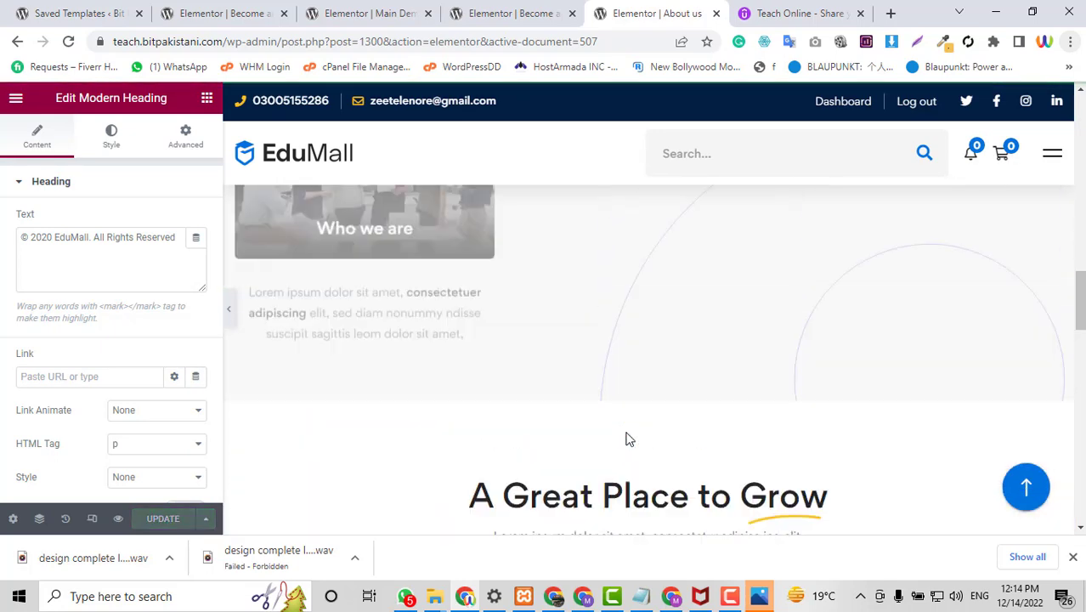
scroll(625, 439, up, 2)
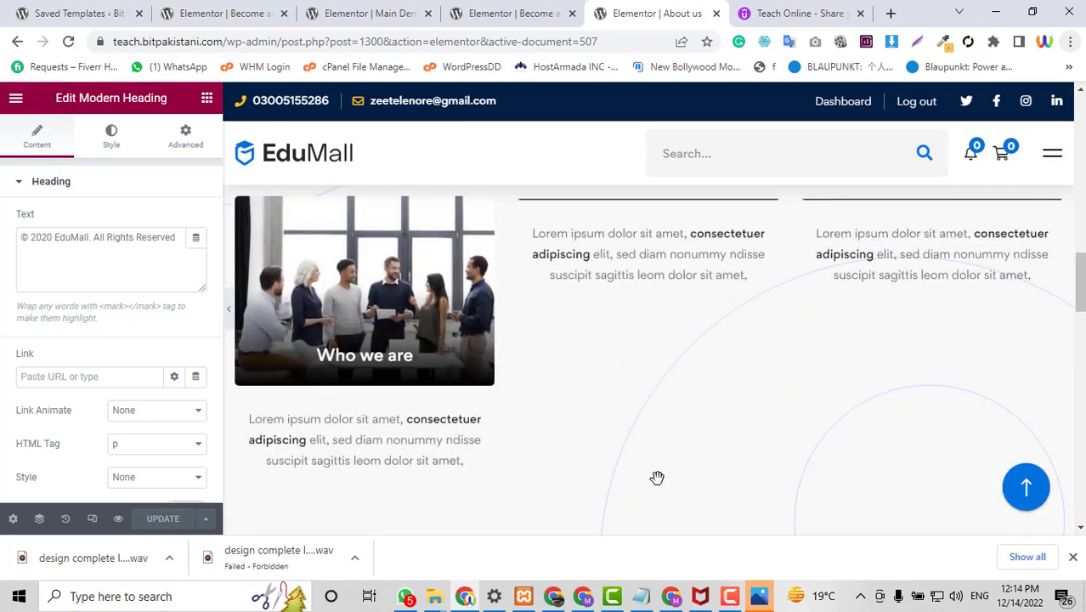
double_click(212, 41)
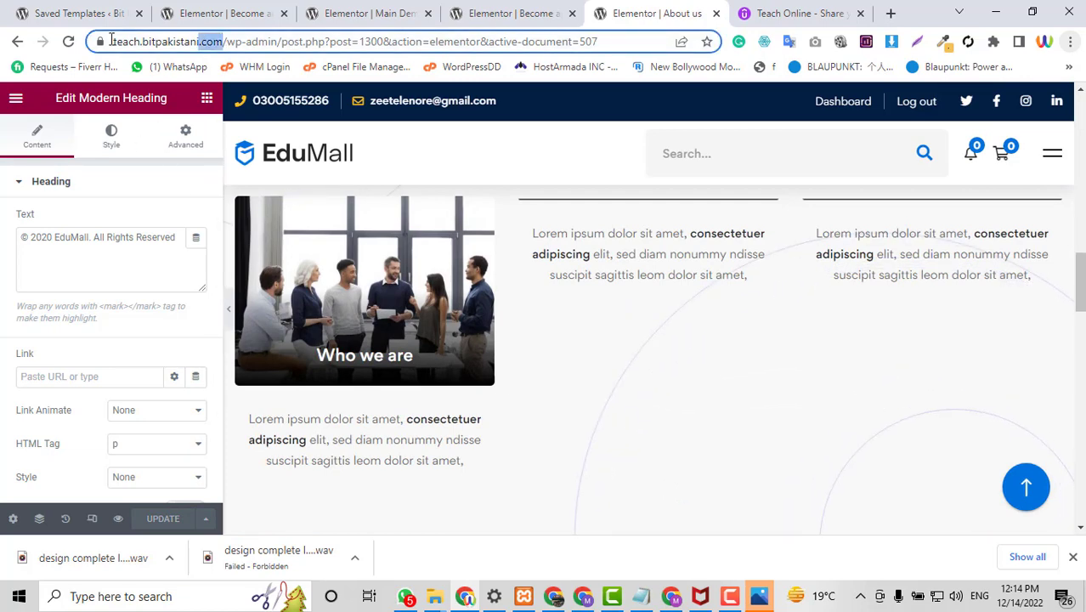
drag(111, 39, 100, 44)
key(ctrl+c)
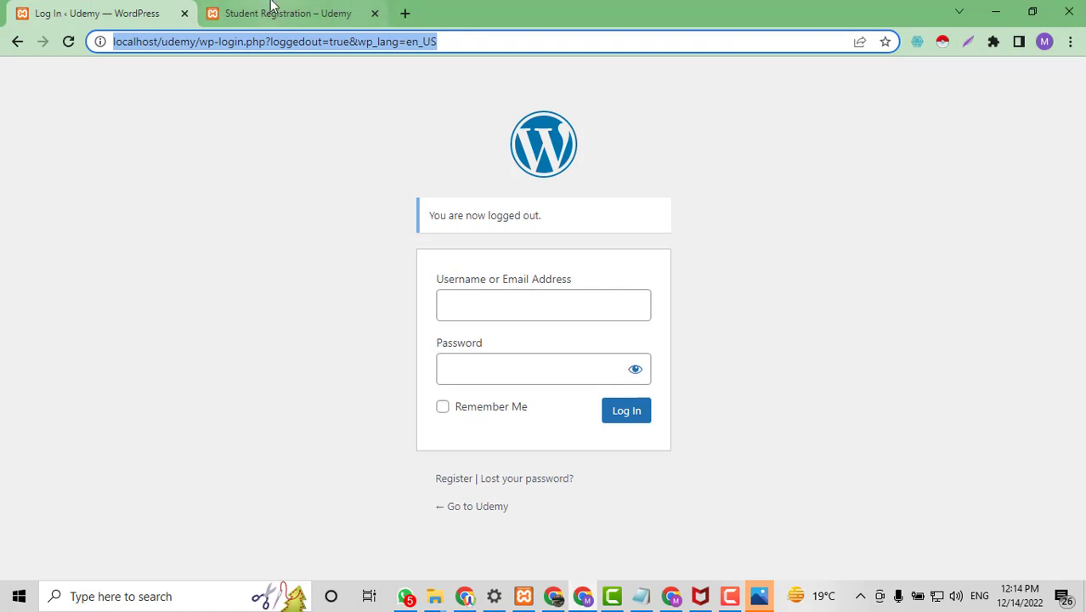
Load the live site's homepage in a new tab of the logged-out browser.
click(306, 13)
click(403, 13)
key(ctrl+v)
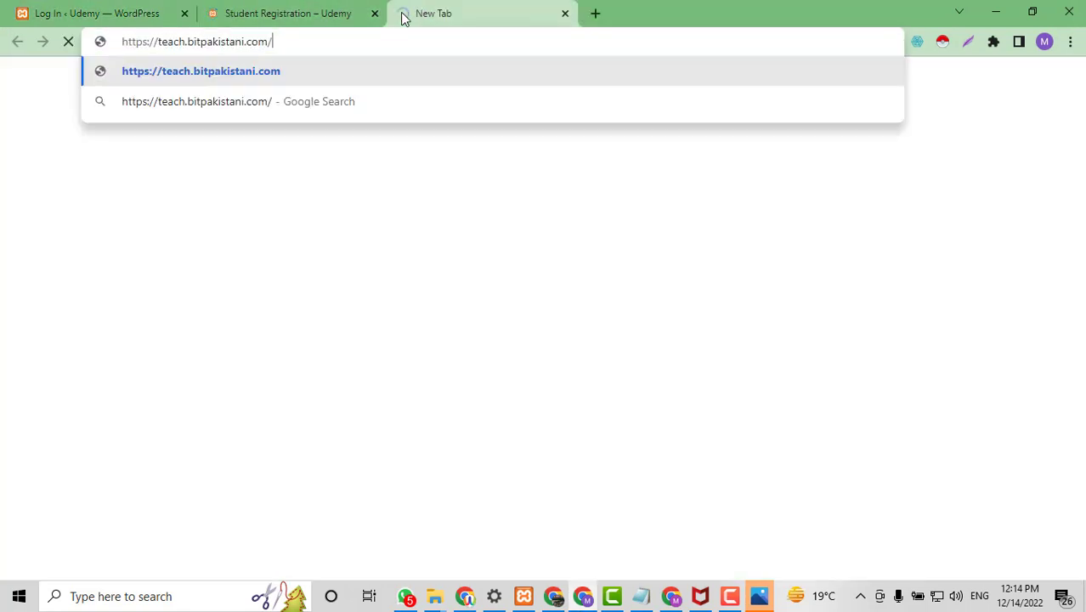
key(Return)
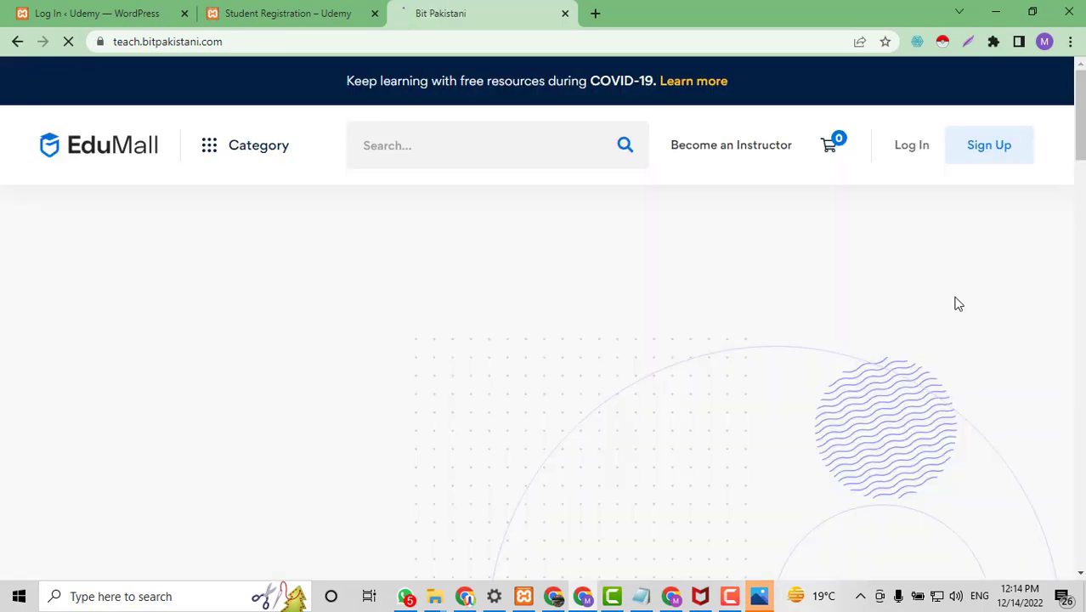
scroll(957, 303, down, 5)
scroll(957, 303, up, 5)
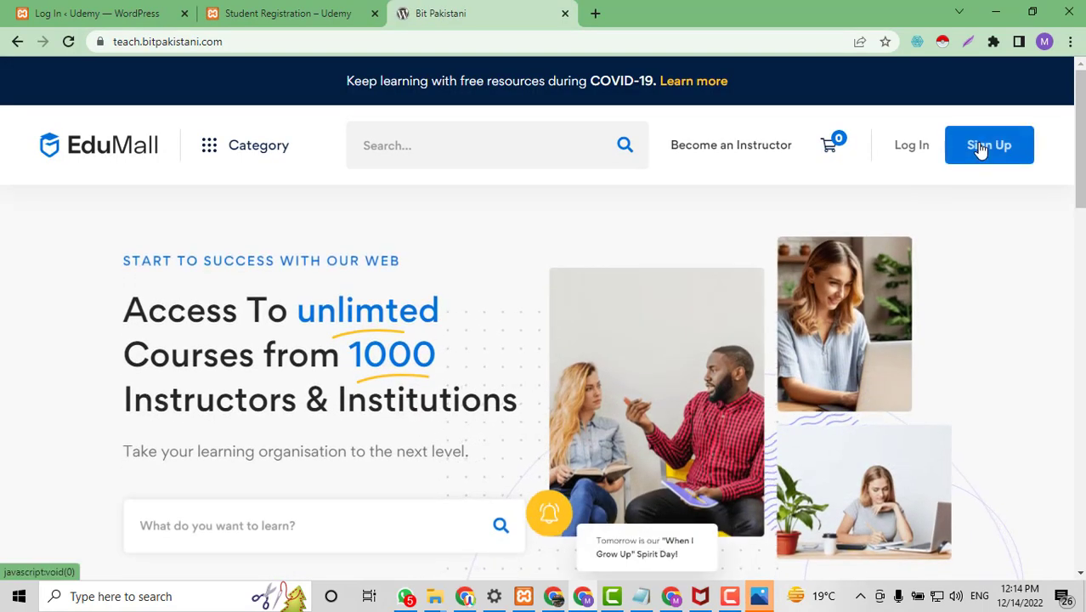
On Become an Instructor, open the Start teaching today sign-up popup and close it.
click(736, 158)
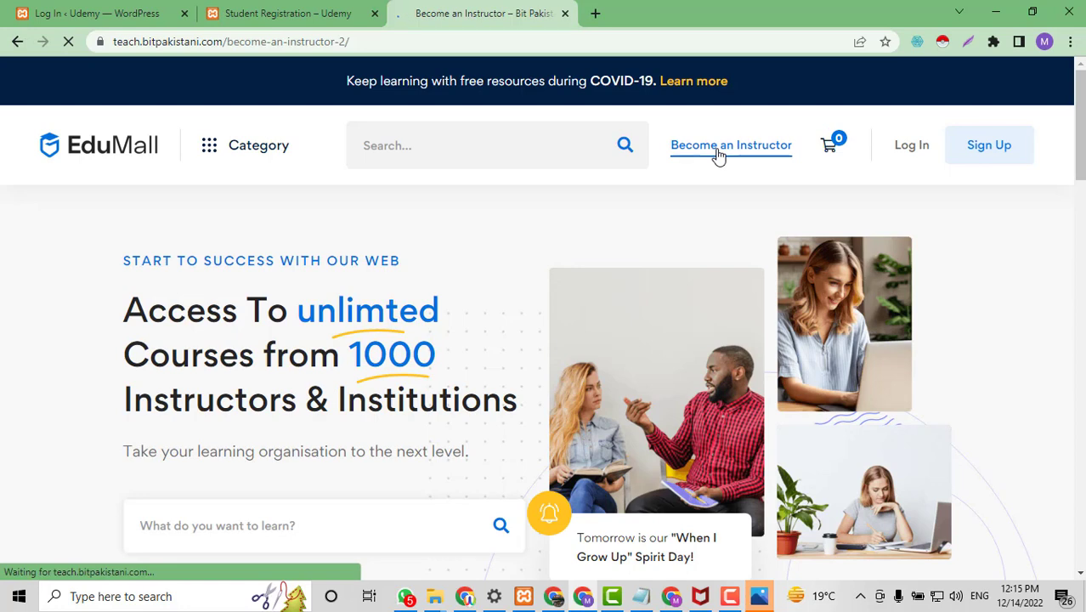
scroll(720, 156, down, 10)
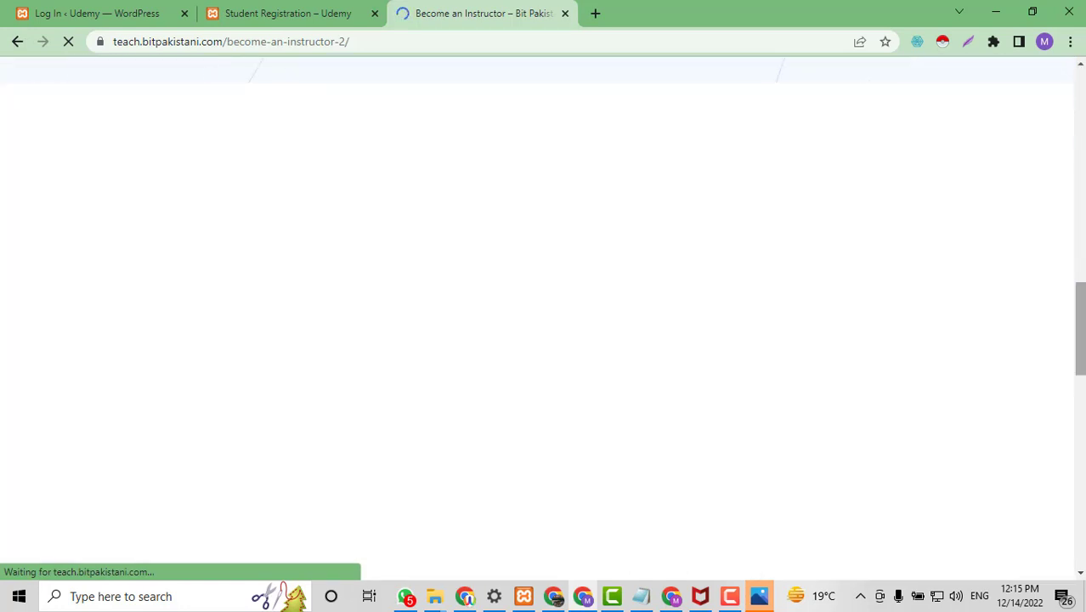
scroll(538, 317, down, 11)
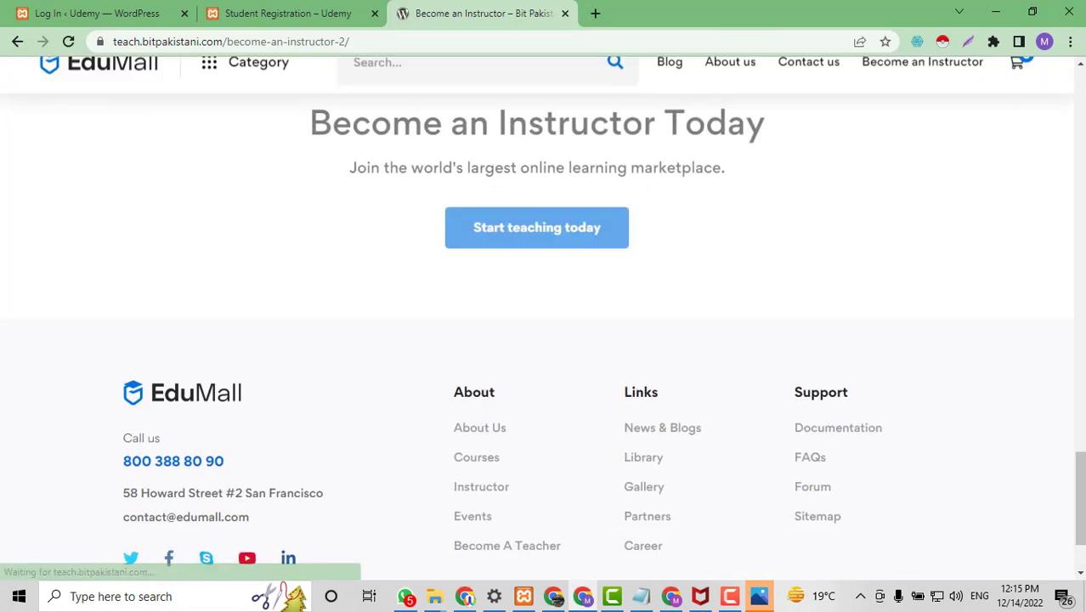
click(520, 223)
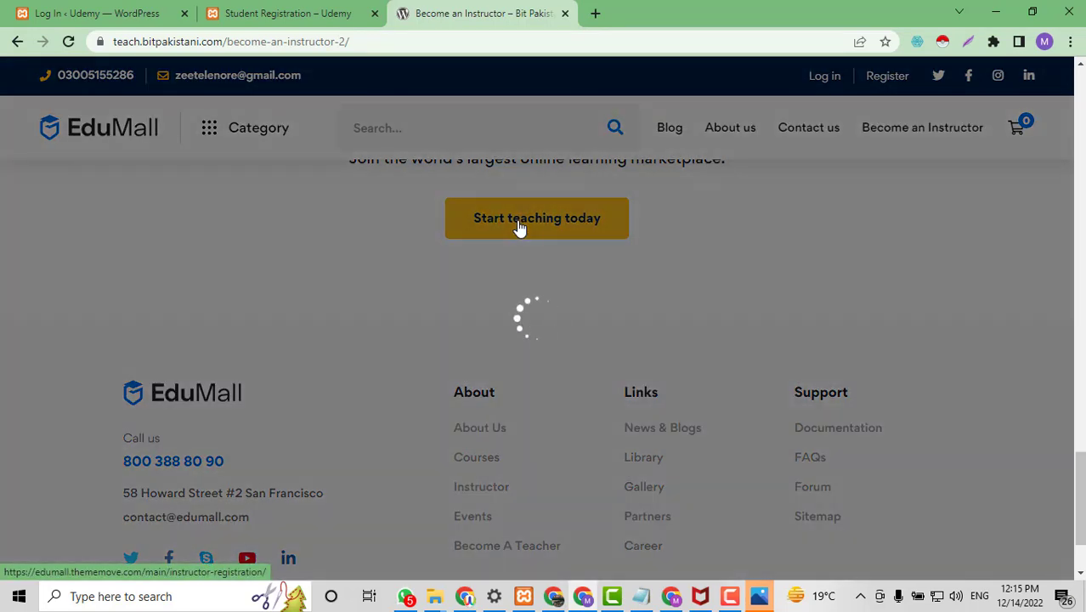
scroll(527, 272, down, 2)
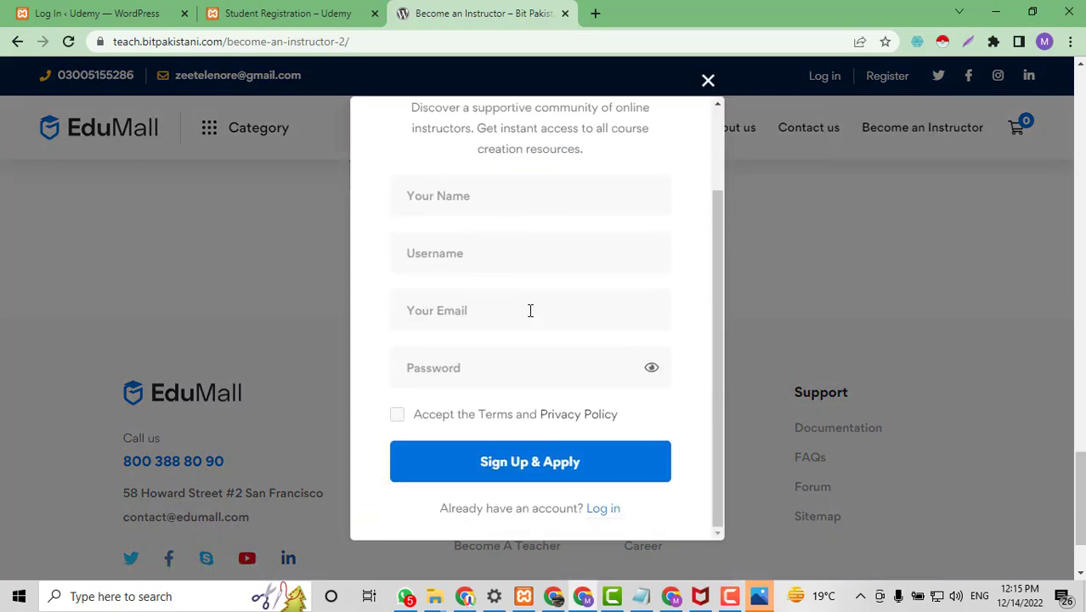
scroll(629, 253, up, 1)
click(709, 82)
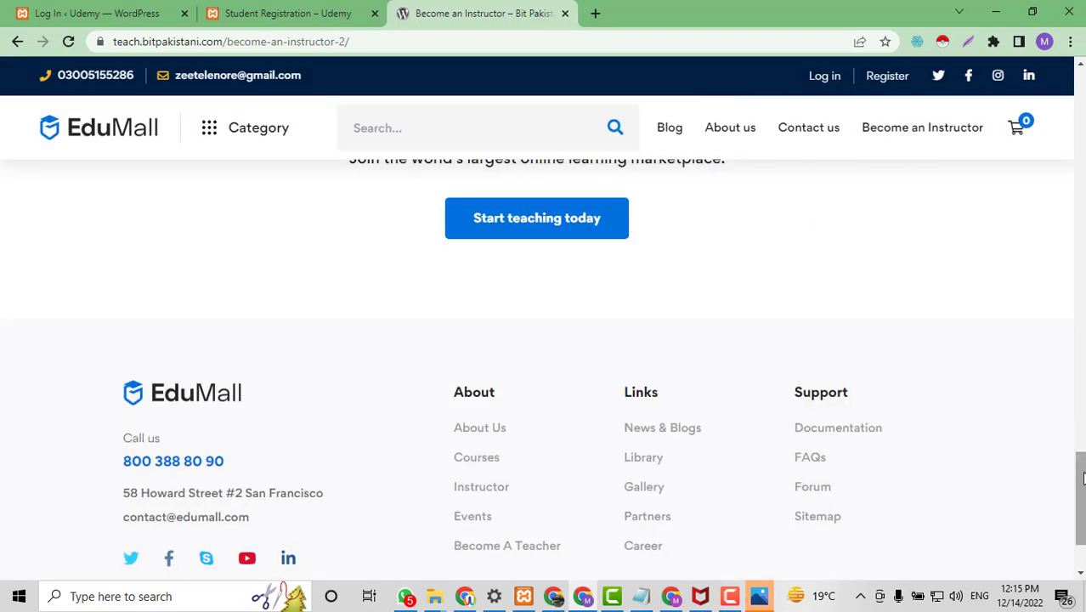
drag(1081, 498, 1081, 116)
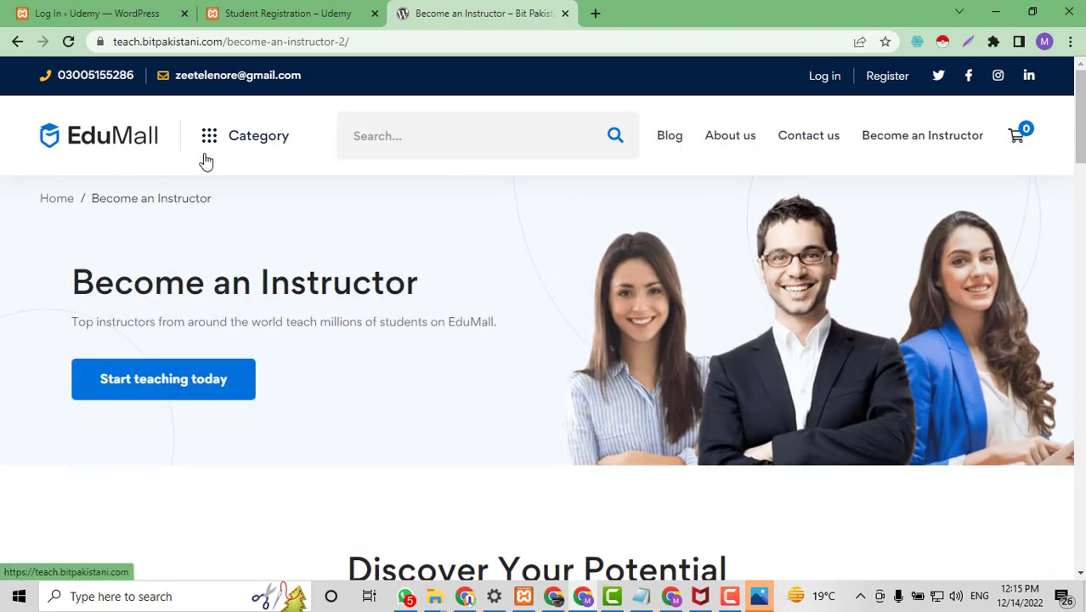
scroll(1035, 443, down, 15)
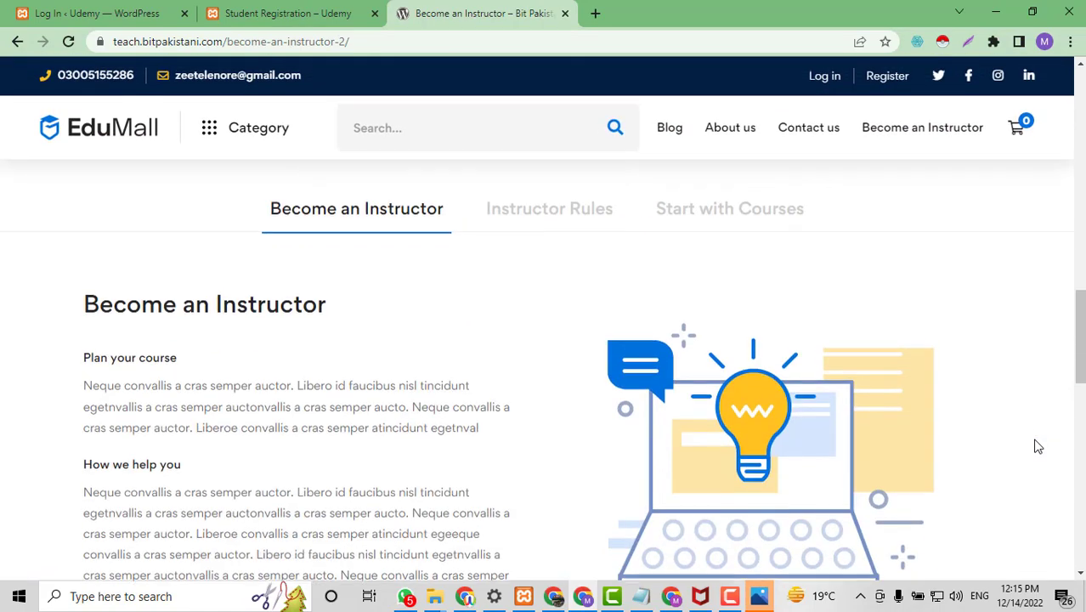
scroll(1035, 444, down, 10)
scroll(1035, 443, up, 5)
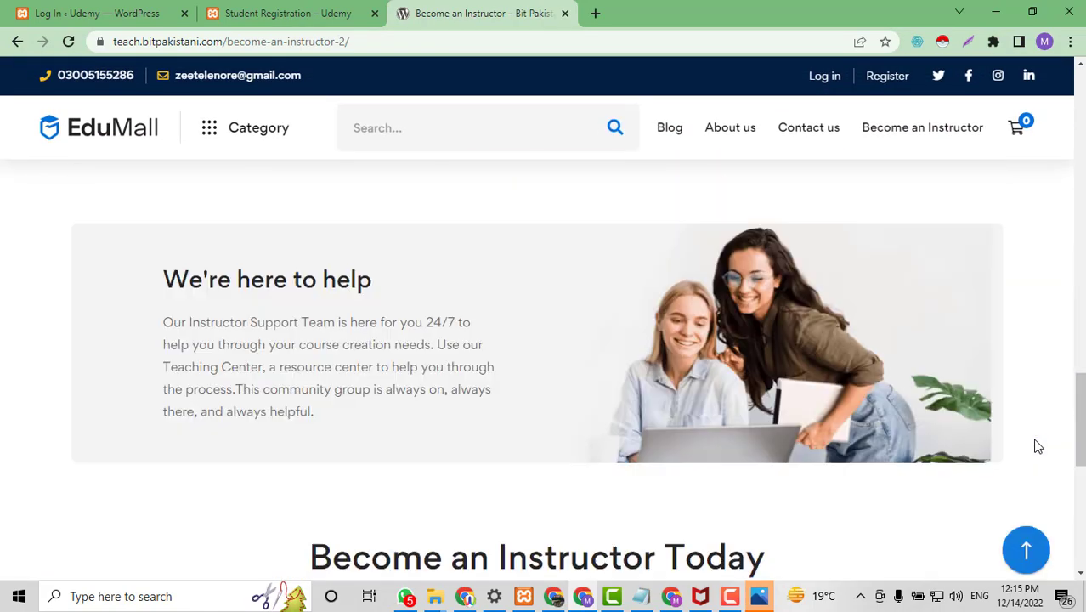
scroll(1038, 448, up, 20)
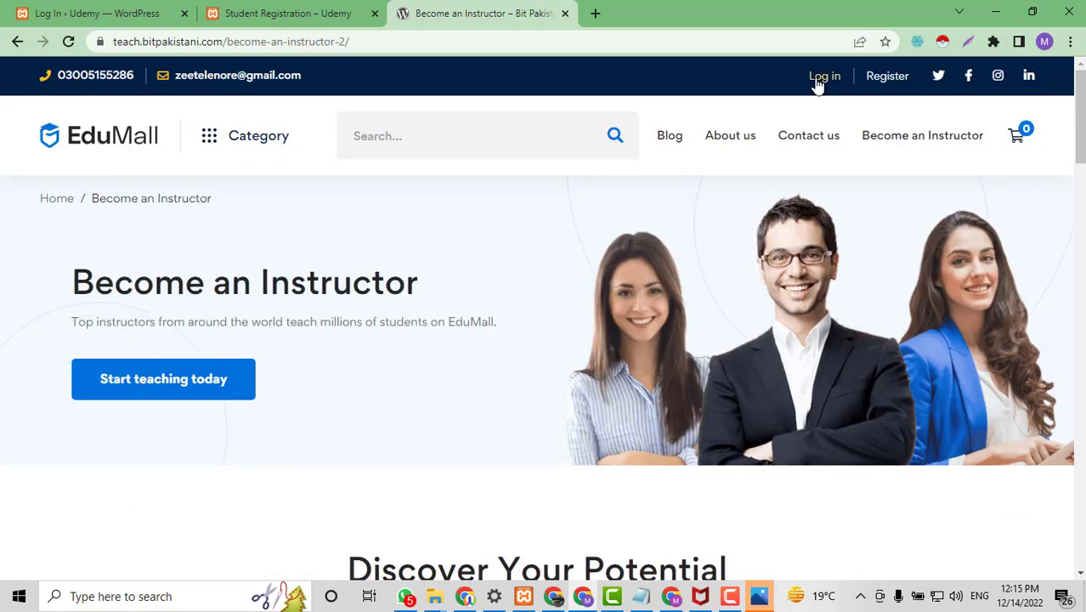
scroll(884, 398, down, 1)
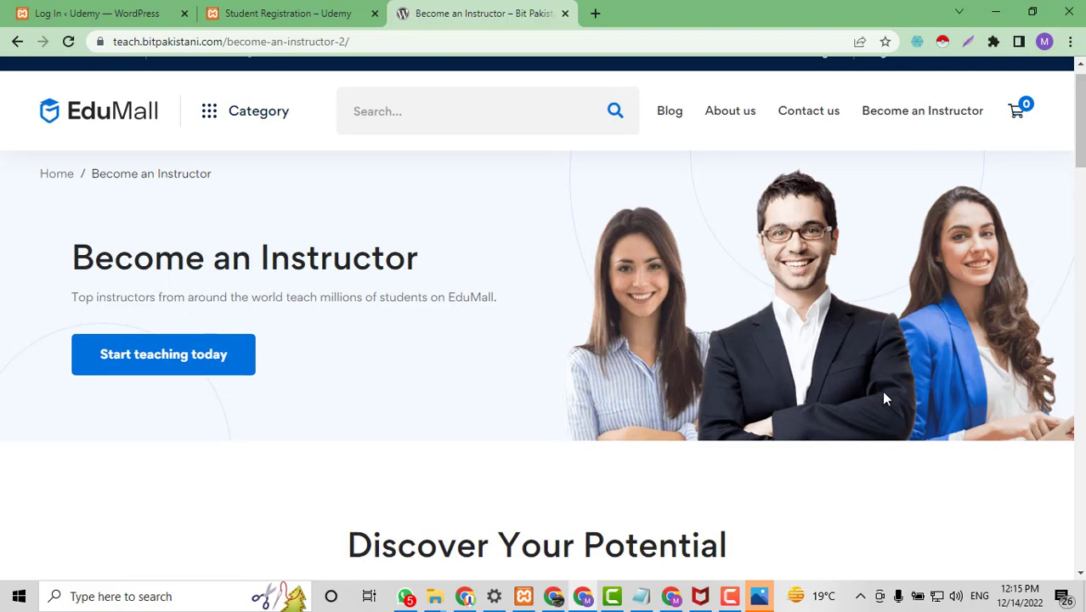
scroll(884, 397, down, 5)
scroll(884, 397, up, 6)
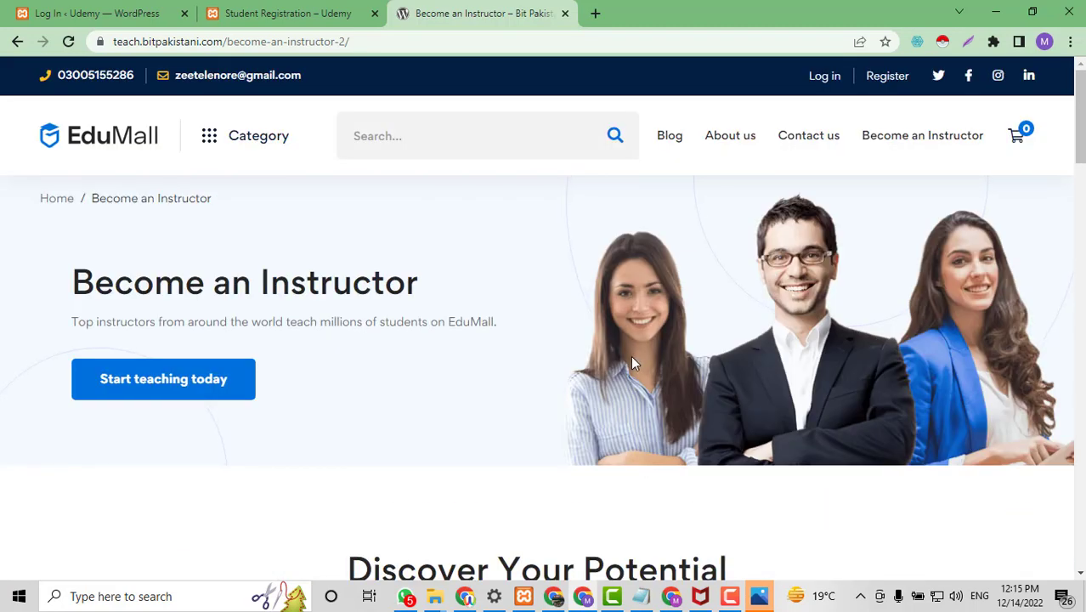
scroll(631, 363, down, 5)
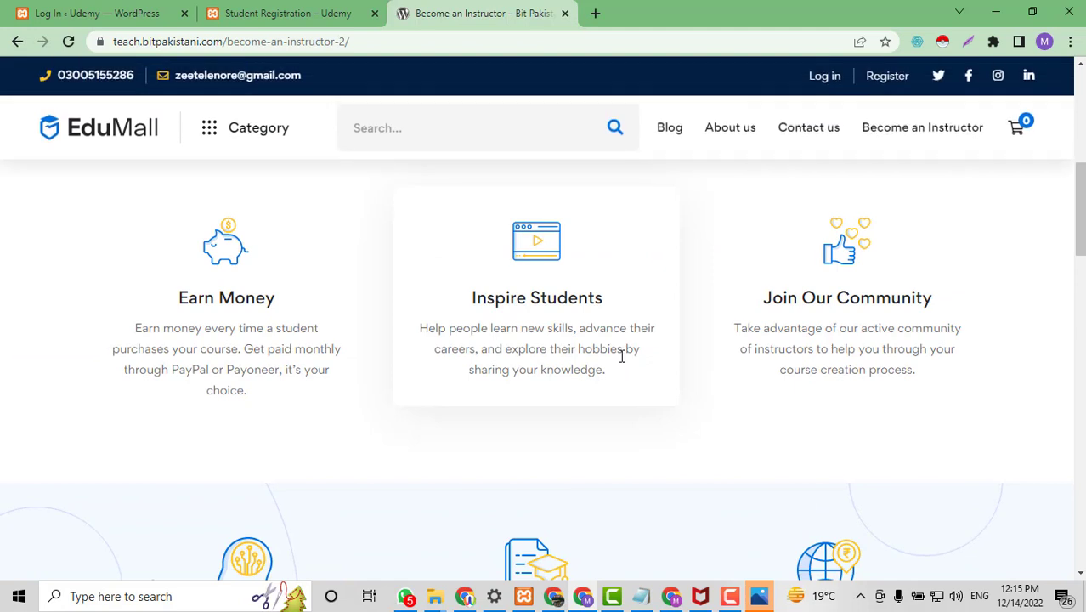
scroll(535, 464, down, 2)
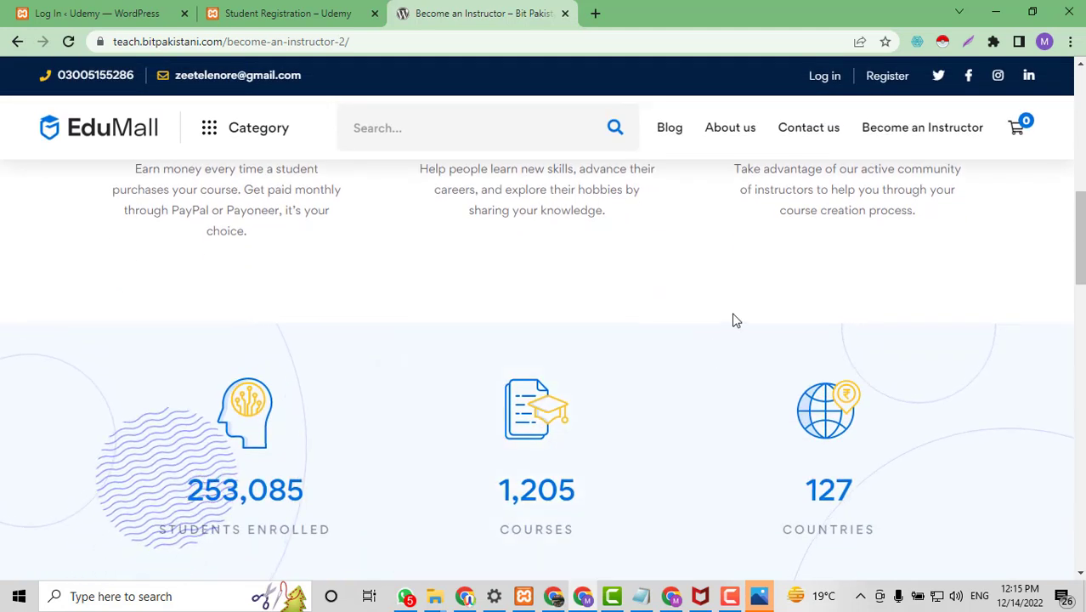